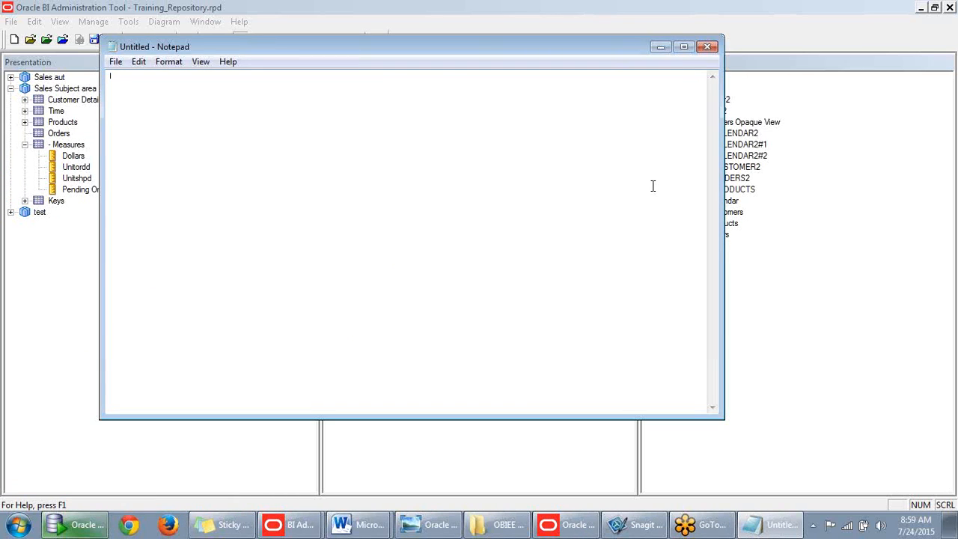
- Type the two topic lines, 'Adding Multiple Sources' and a Hierarchies line, into the Notepad note
type("1.")
type("A")
type("ddde")
key("BackSpace")
key("BackSpace")
type("ing")
type(" Multipi")
type("e")
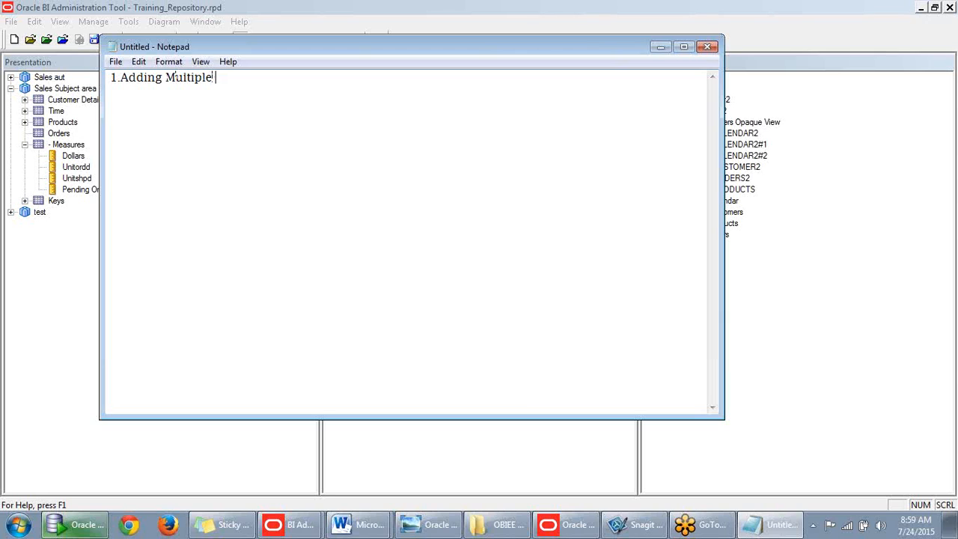
type(" Sources")
key("Return")
type("2.Multimimensional")
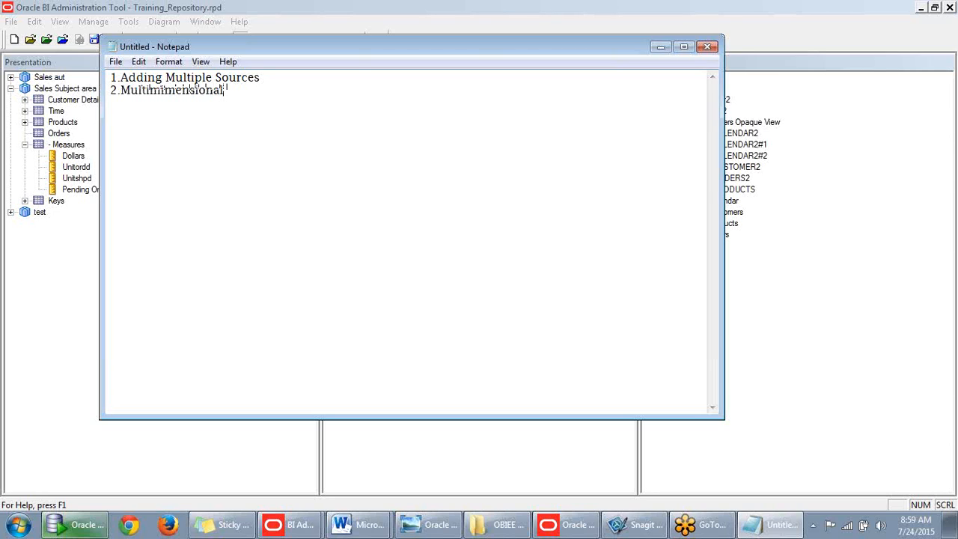
type("D")
key("BackSpace")
type("Hierarchies")
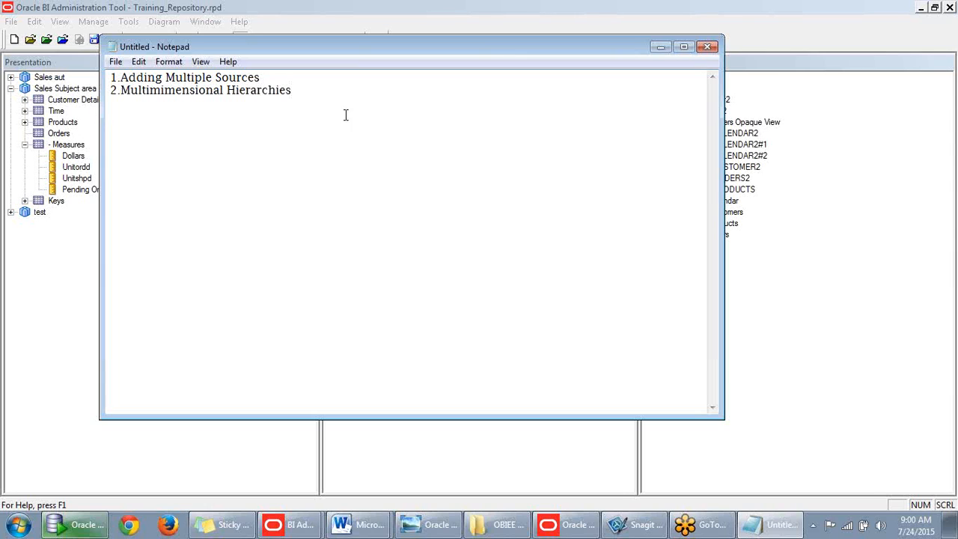
- Correct 'Multimimensional' to 'Dimensional' and add a period after 'Sources'
left_click_drag(121, 91, 223, 95)
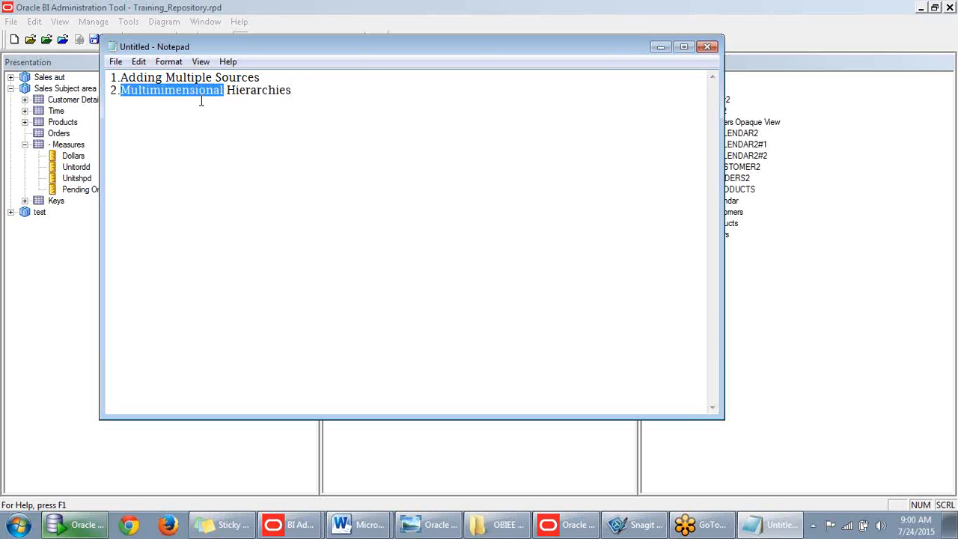
key("BackSpace")
type("Dimensional")
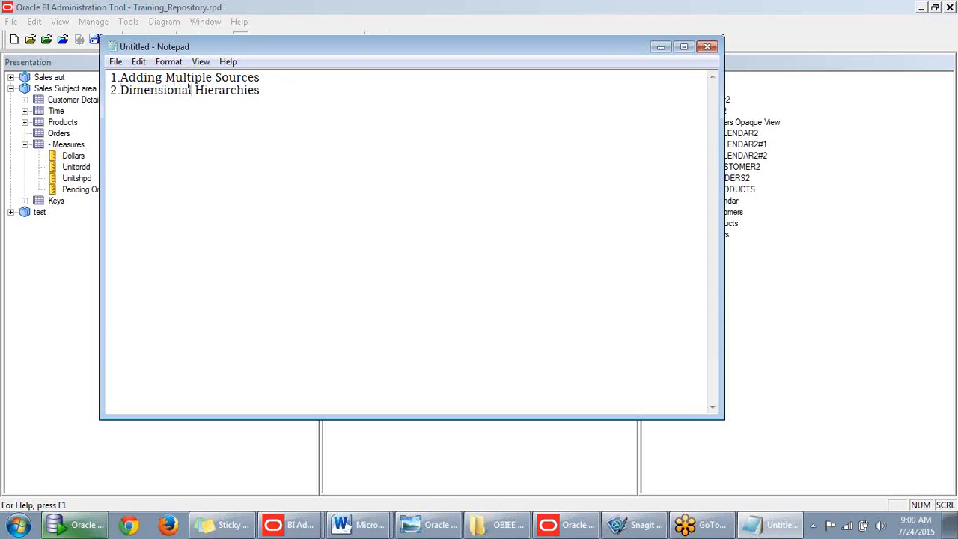
left_click(269, 80)
type(".")
- Minimize Notepad to bring Training_Repository.rpd in the Administration Tool back into view
left_click(660, 47)
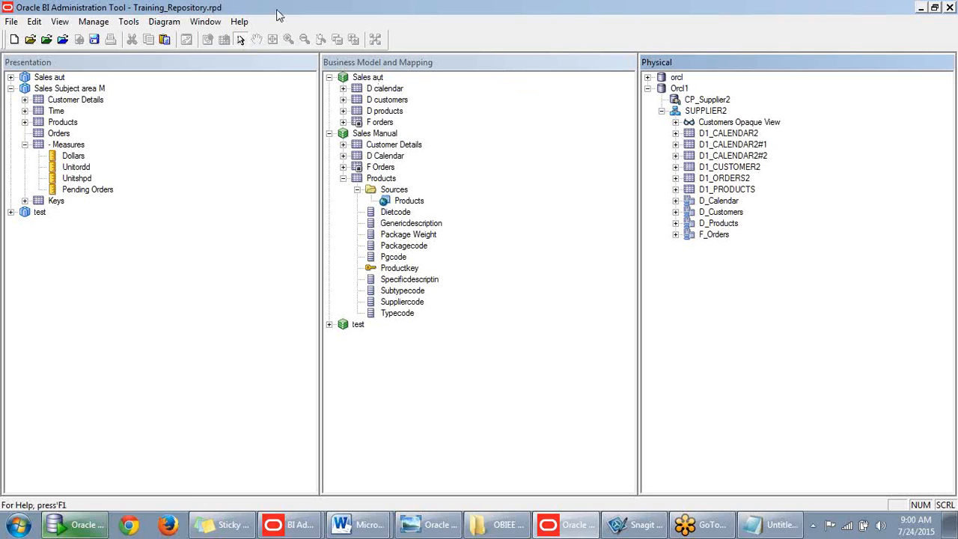
- Open the repository online with the repository and user passwords, saving Training_Repository.rpd first
left_click(11, 23)
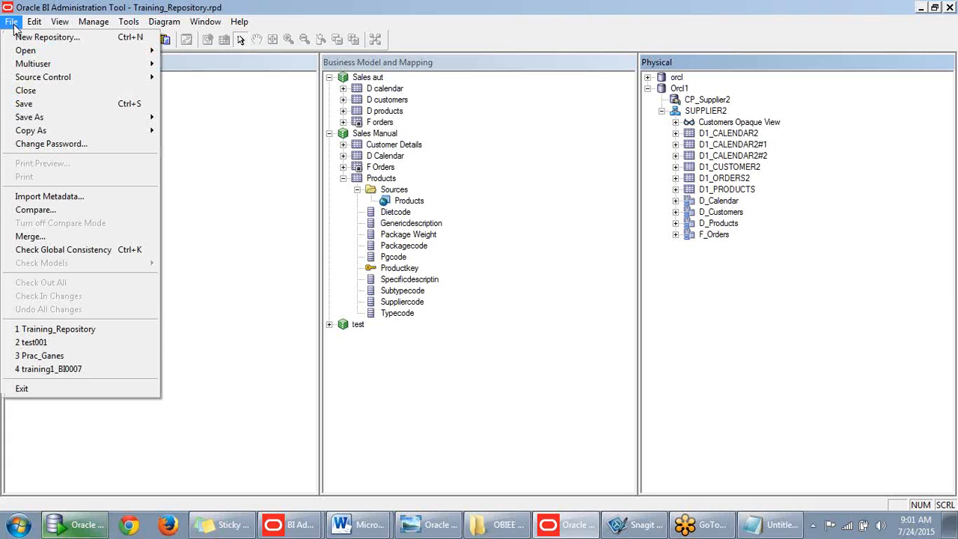
mouse_move(37, 53)
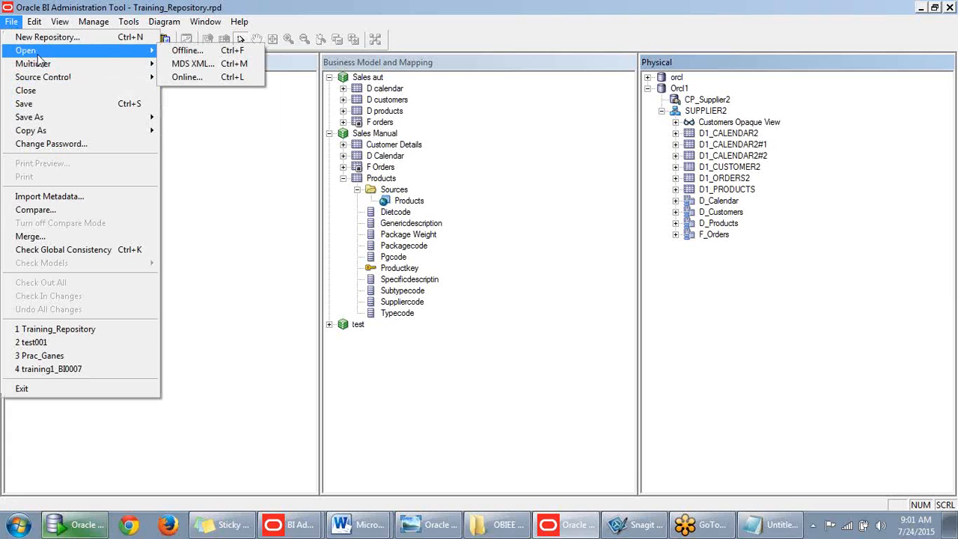
left_click(196, 77)
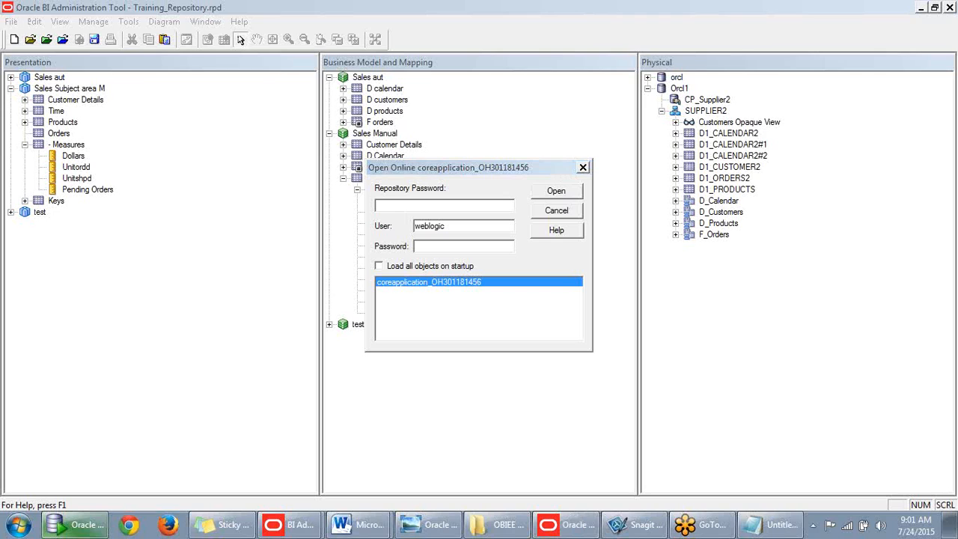
left_click(449, 206)
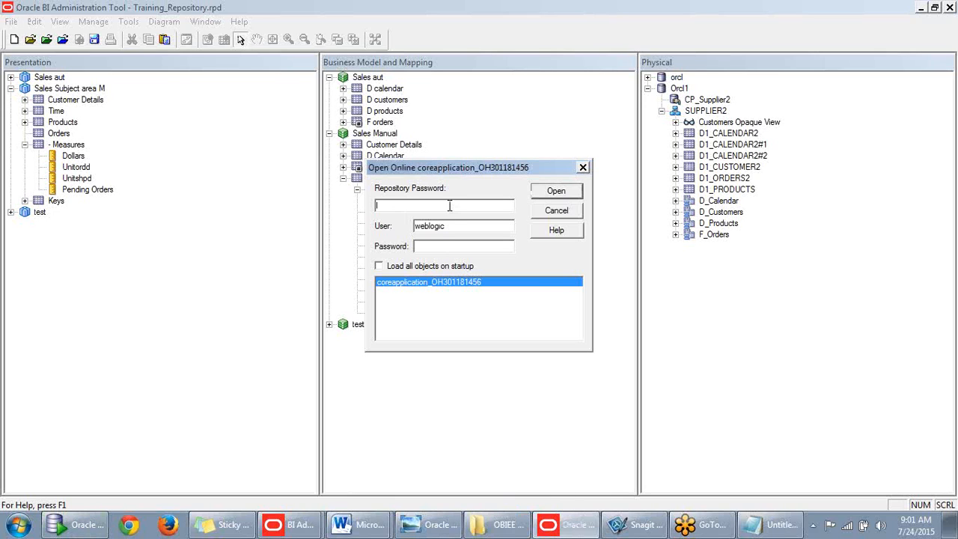
type("A")
key("BackSpace")
type("Admin123")
left_click(444, 249)
type("Admin123")
left_click(556, 192)
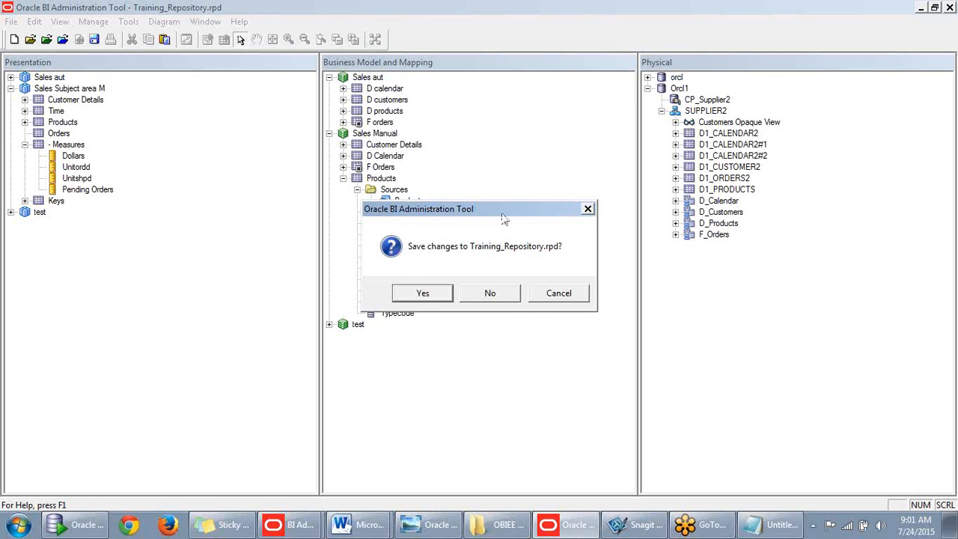
left_click(441, 294)
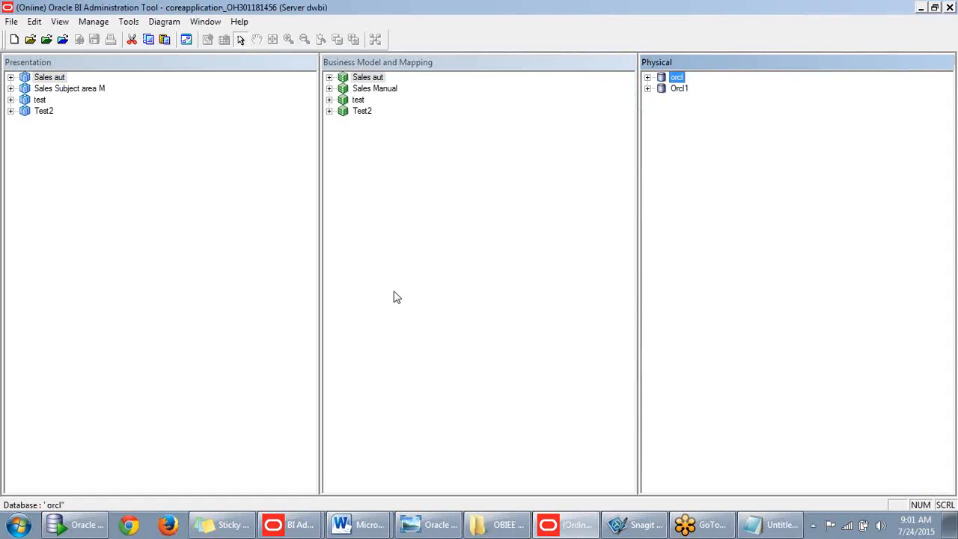
- Expand Orcl1, its SUPPLIER2 schema and the Test2 business model to show their tables and objects
left_click(647, 89)
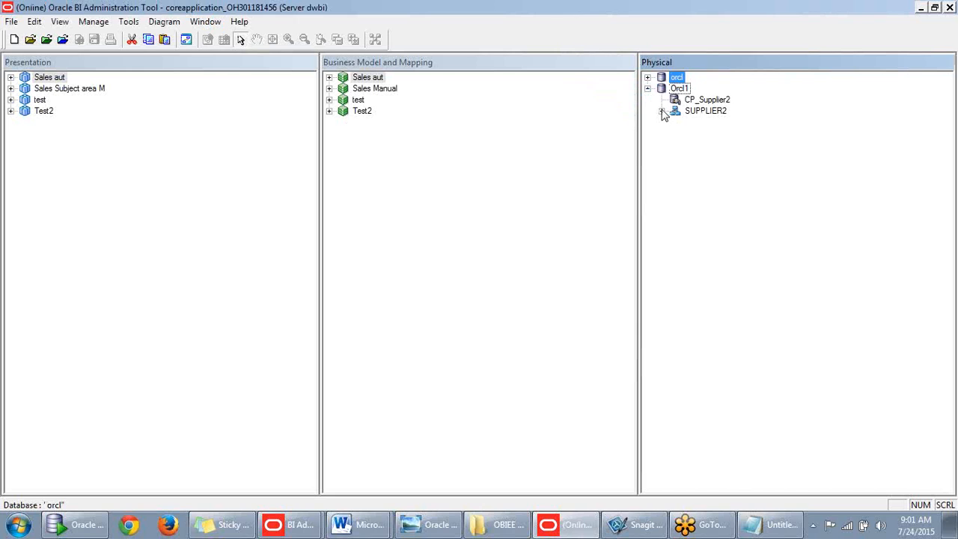
left_click(662, 112)
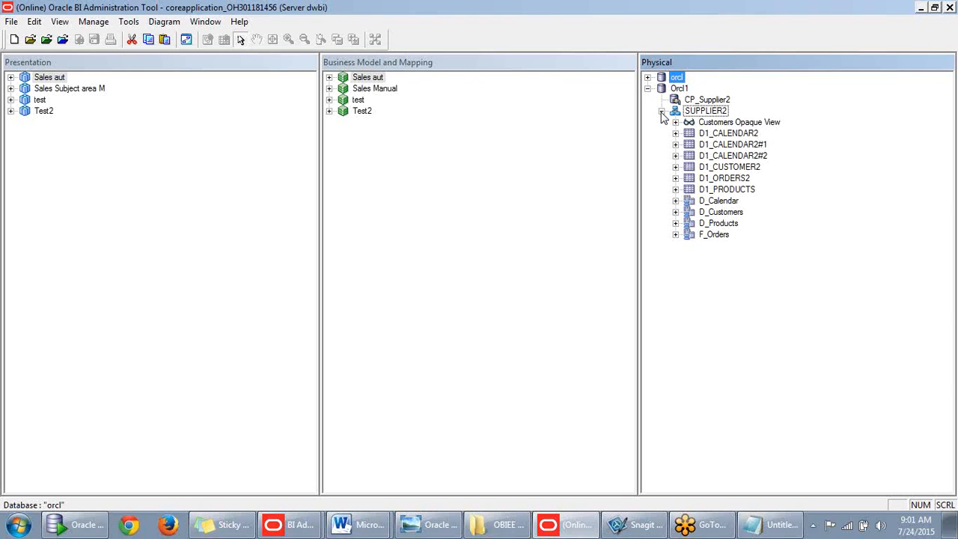
left_click(329, 112)
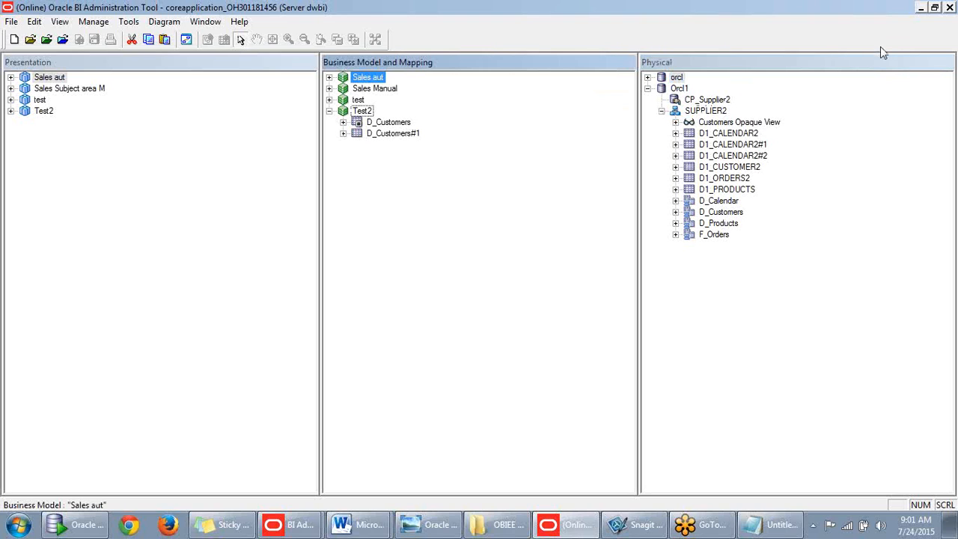
left_click(506, 205)
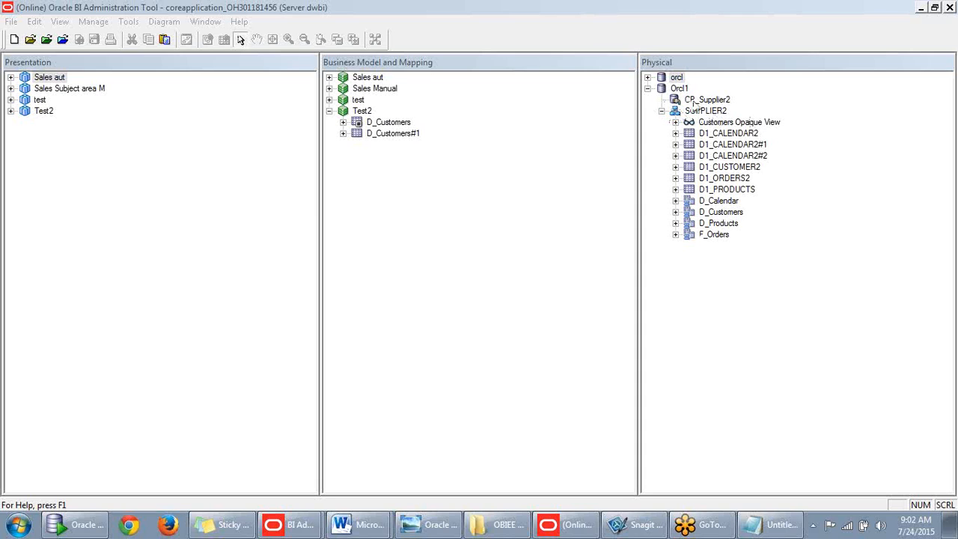
left_click(724, 168)
left_click(695, 102)
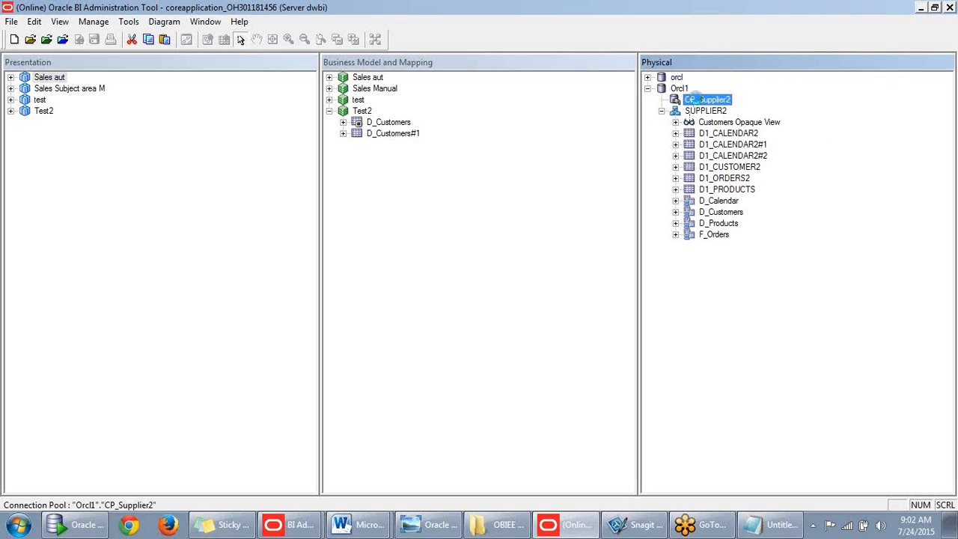
- Start an Import Metadata from CP_Supplier2 importing Tables only, with Keys unchecked
right_click(697, 103)
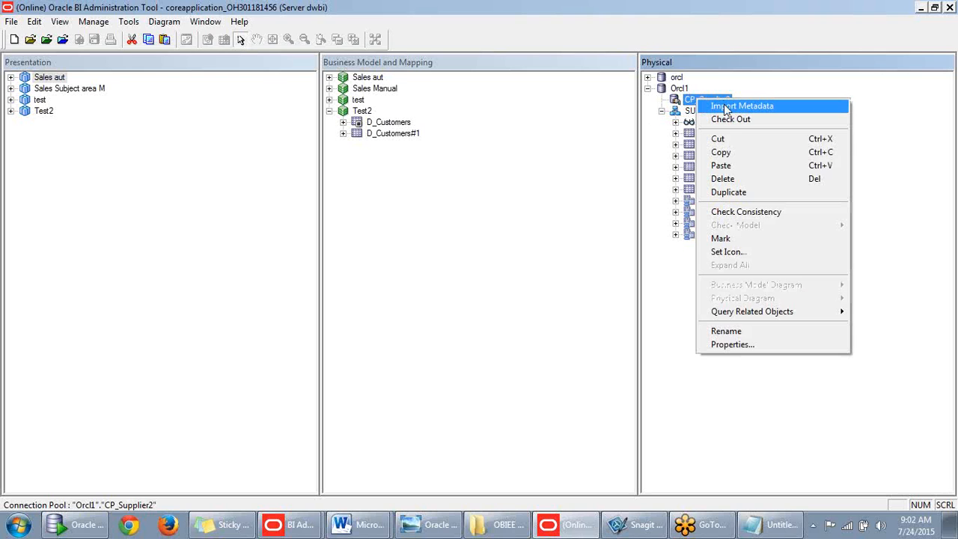
left_click(724, 104)
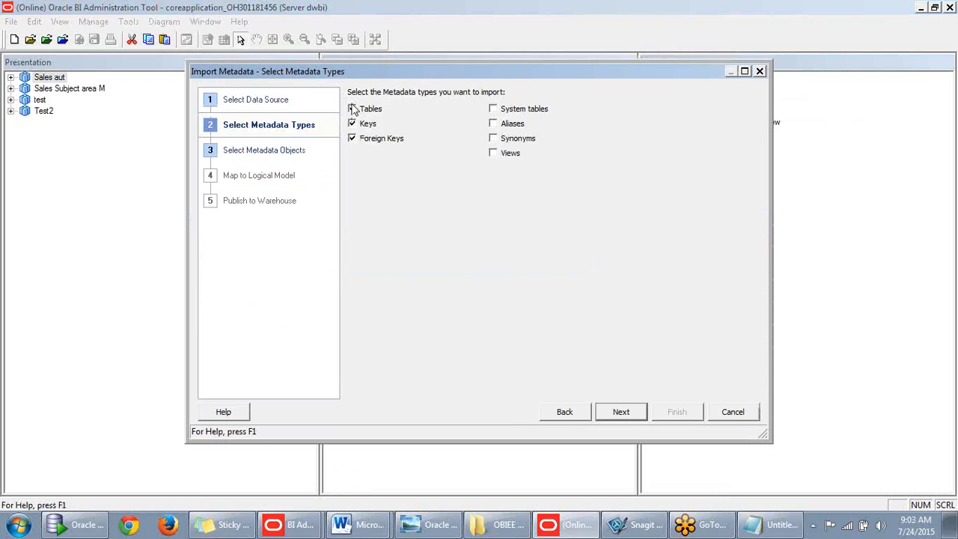
left_click_drag(501, 72, 522, 51)
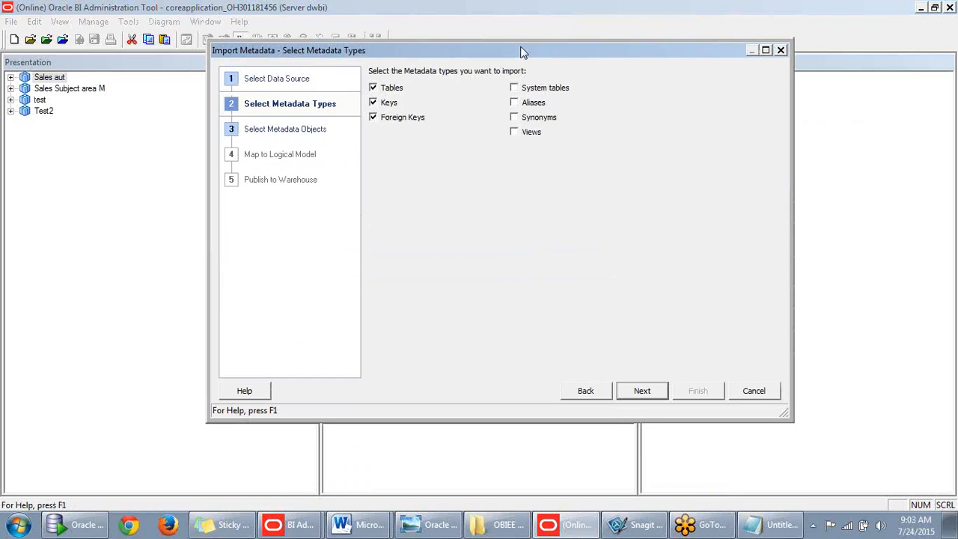
left_click(383, 103)
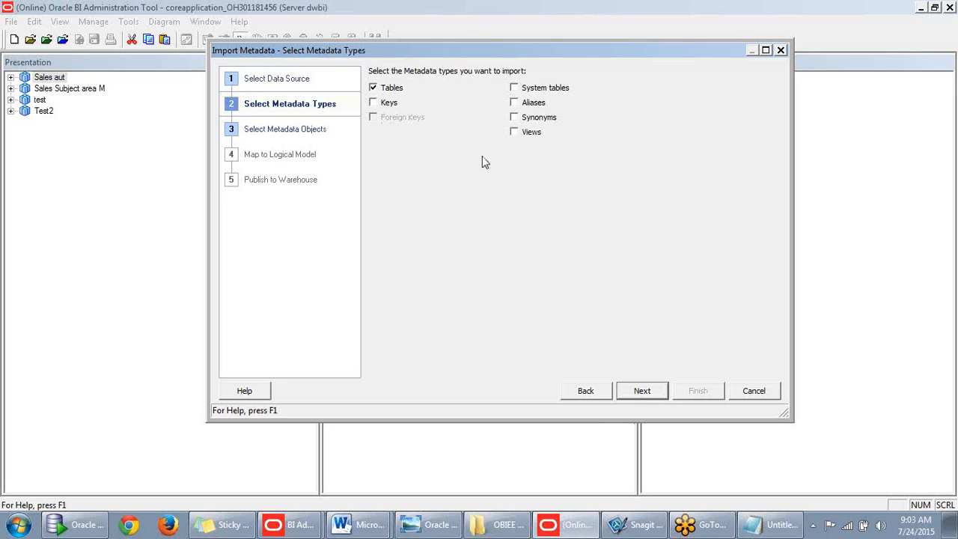
left_click(639, 389)
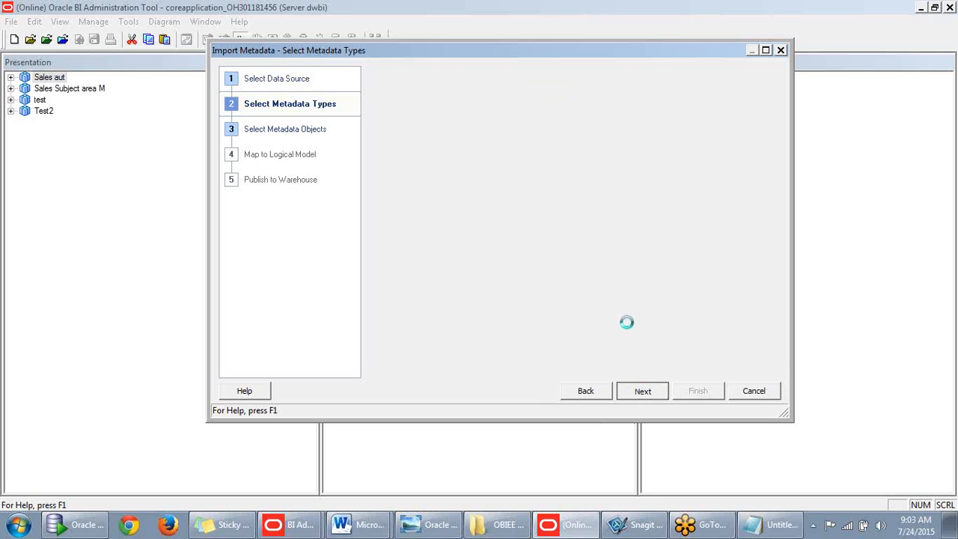
- Select D1_SUPPLIERS, D1_PRODUCT_TYPE, D1_PRODUCT_SUBTYPE, D1_PROD_DIET_TYPES and D1_PRICELIST in the SUPPLIER2 data source
left_click_drag(548, 247, 542, 332)
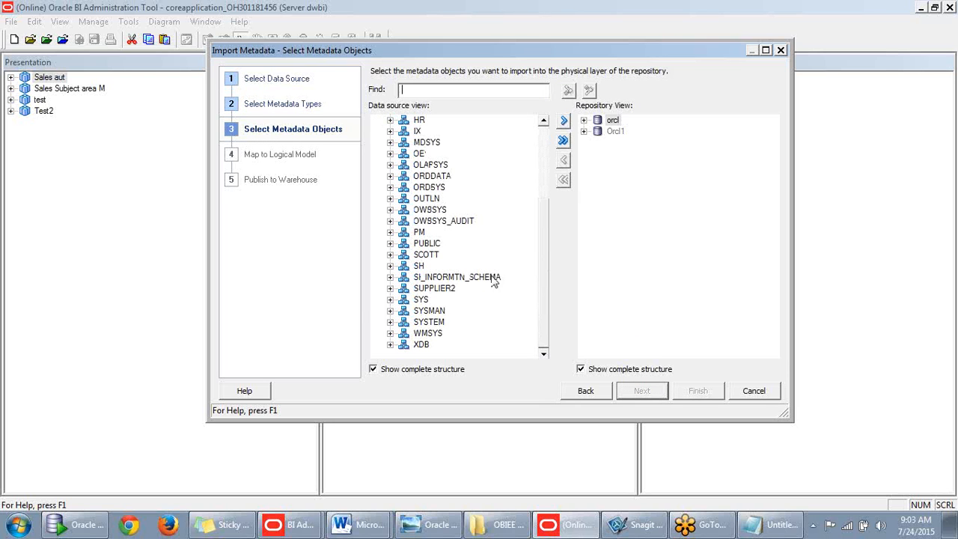
left_click(390, 288)
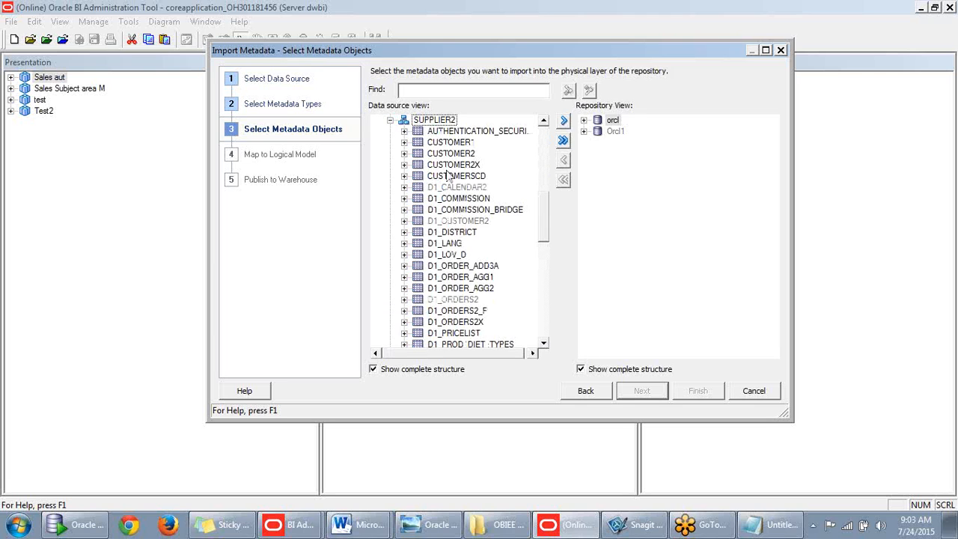
scroll(449, 180, "up", 1)
scroll(481, 254, "down", 3)
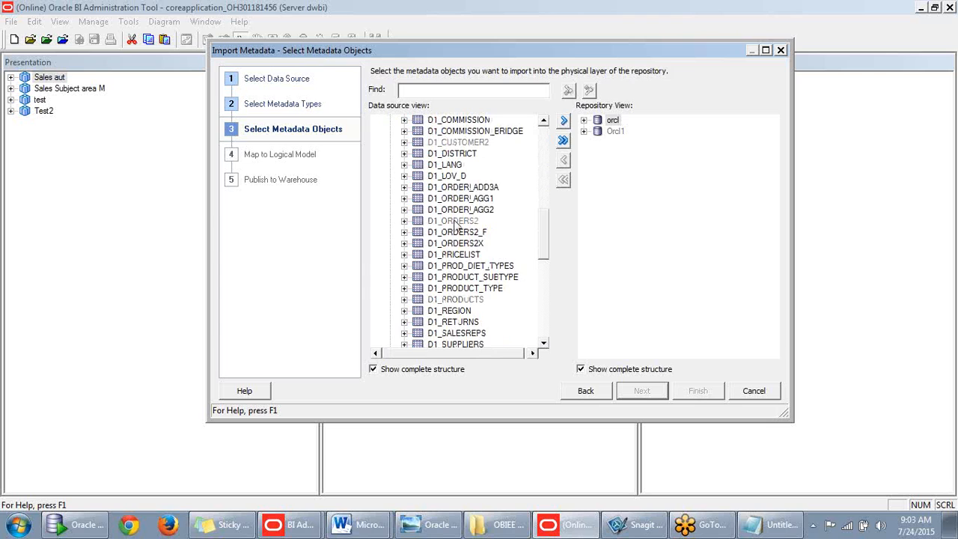
scroll(460, 217, "down", 2)
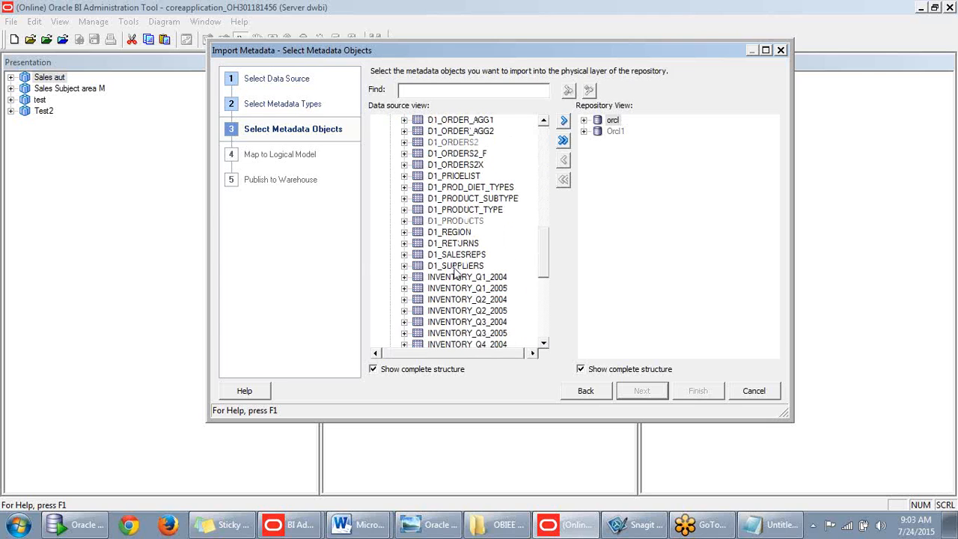
left_click(453, 266)
left_click(494, 209, "ctrl")
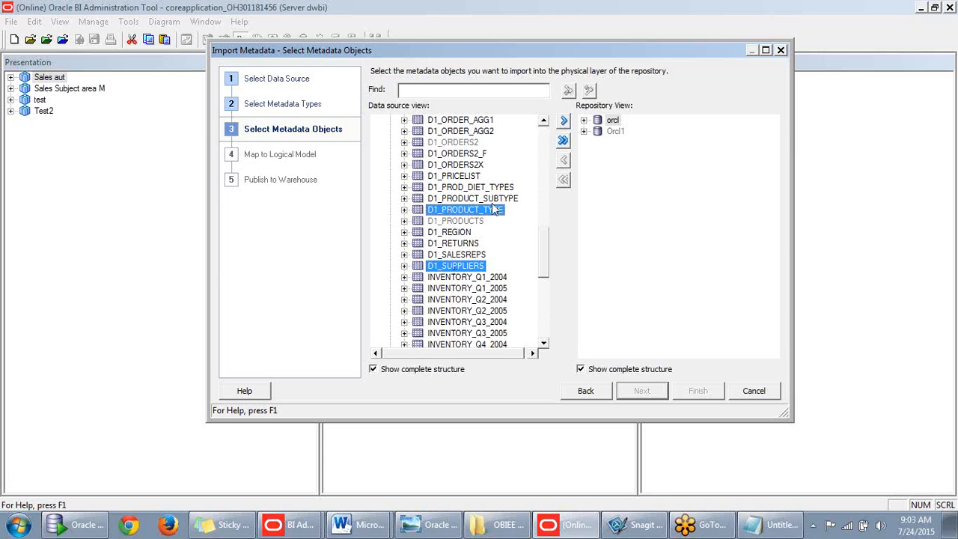
left_click(492, 199, "ctrl")
left_click(491, 189, "ctrl")
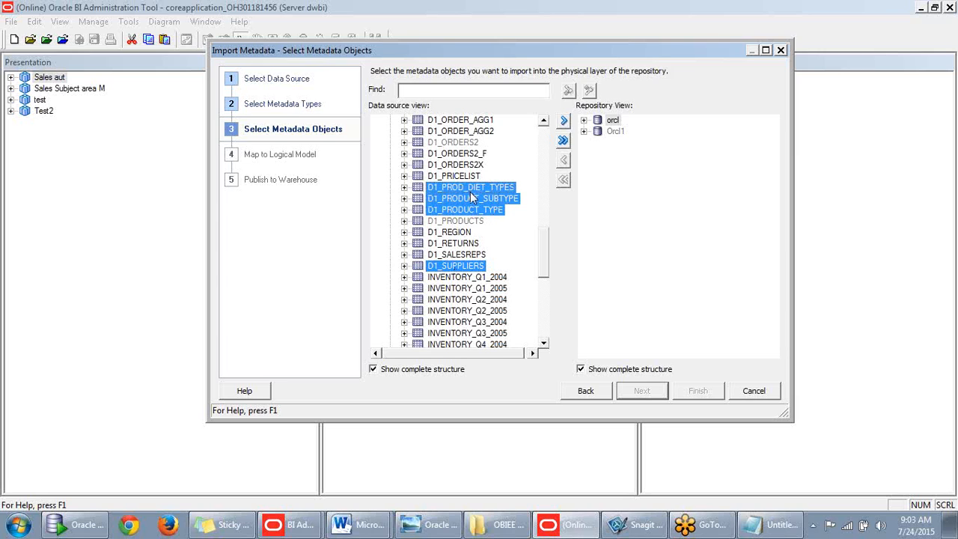
left_click(455, 176, "ctrl")
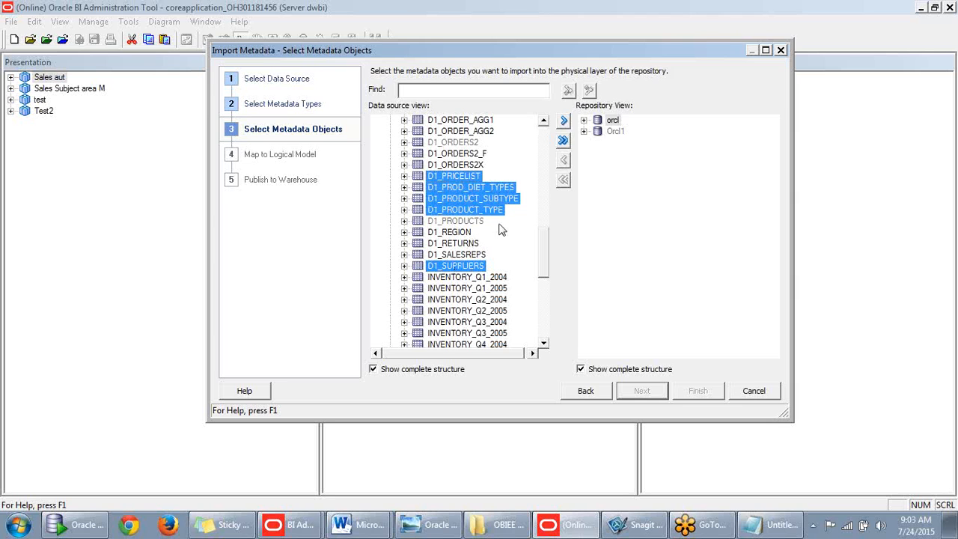
- Move the five tables into the SUPPLIER2 repository view and finish the import
scroll(474, 273, "up", 7)
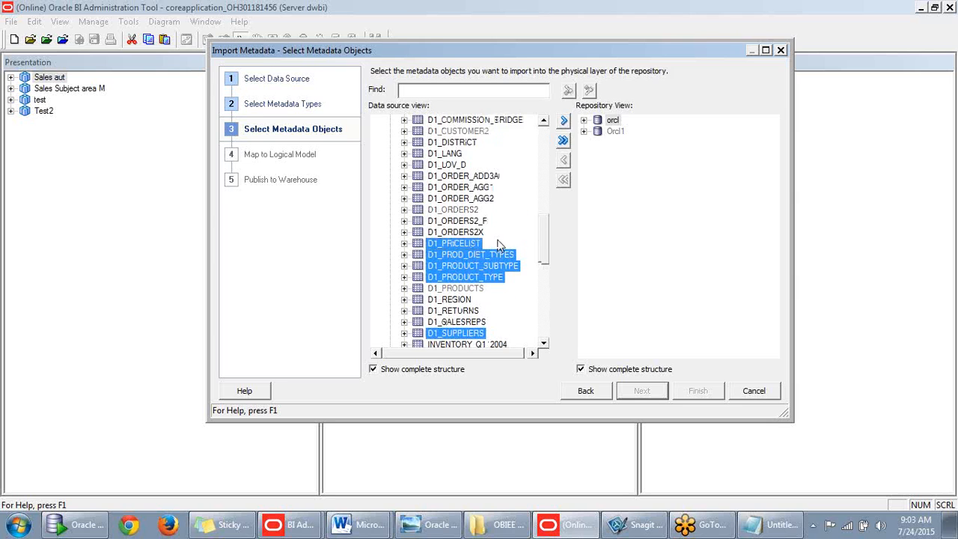
scroll(524, 210, "down", 2)
scroll(572, 148, "down", 1)
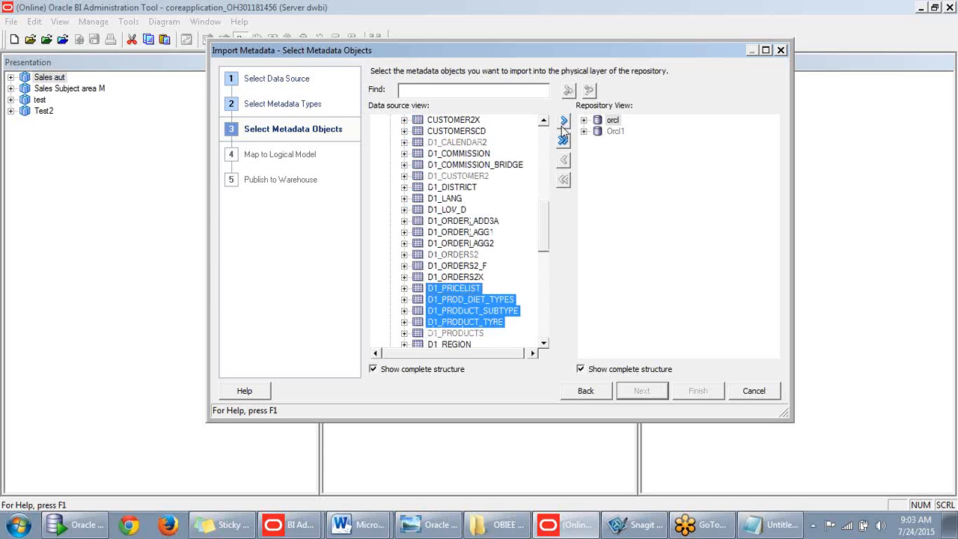
left_click(564, 122)
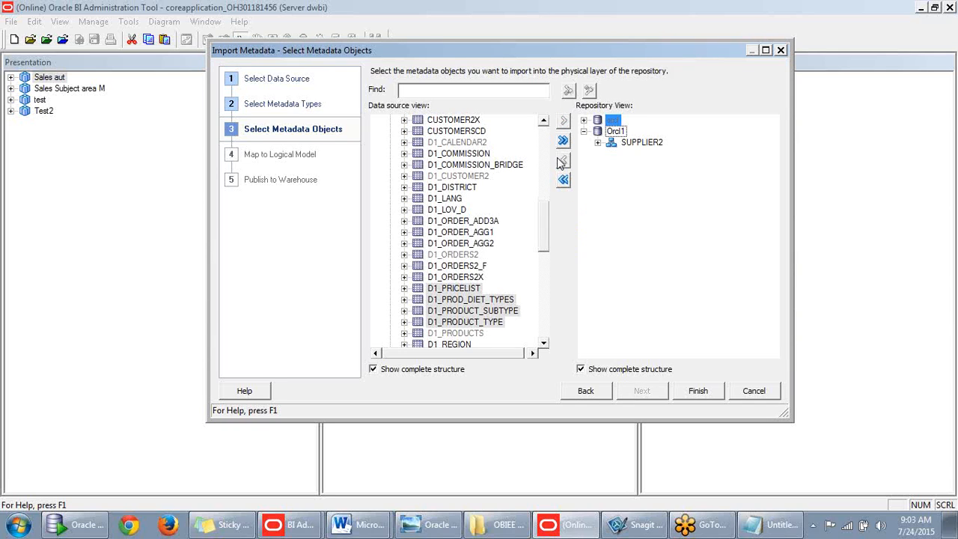
double_click(608, 143)
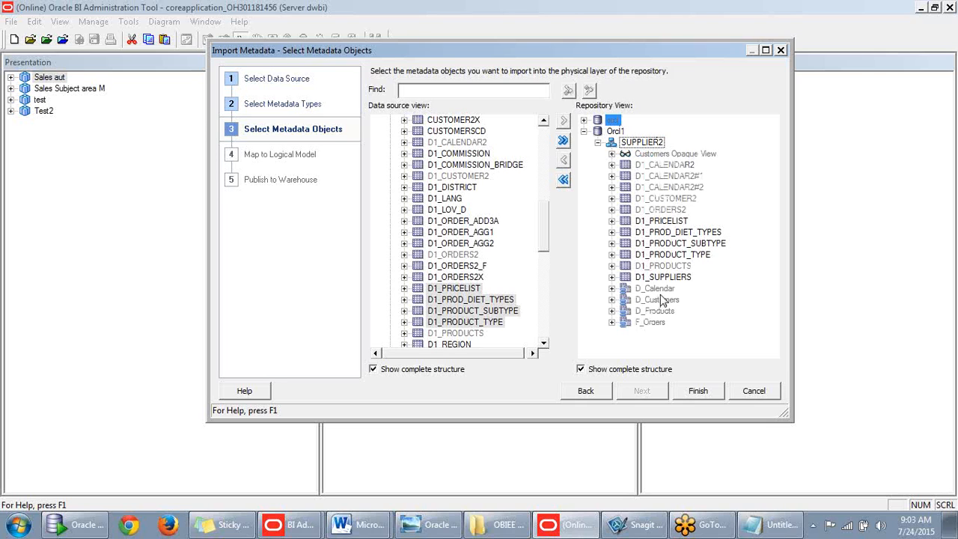
left_click(697, 391)
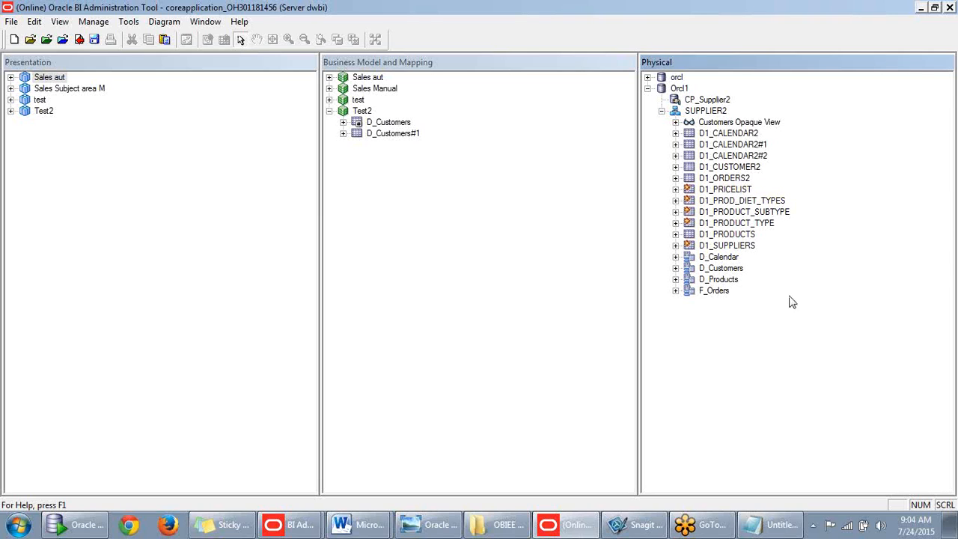
- Select the SUPPLIER2 tables from D1_PRICELIST down to F_Orders as one group
left_click(729, 190)
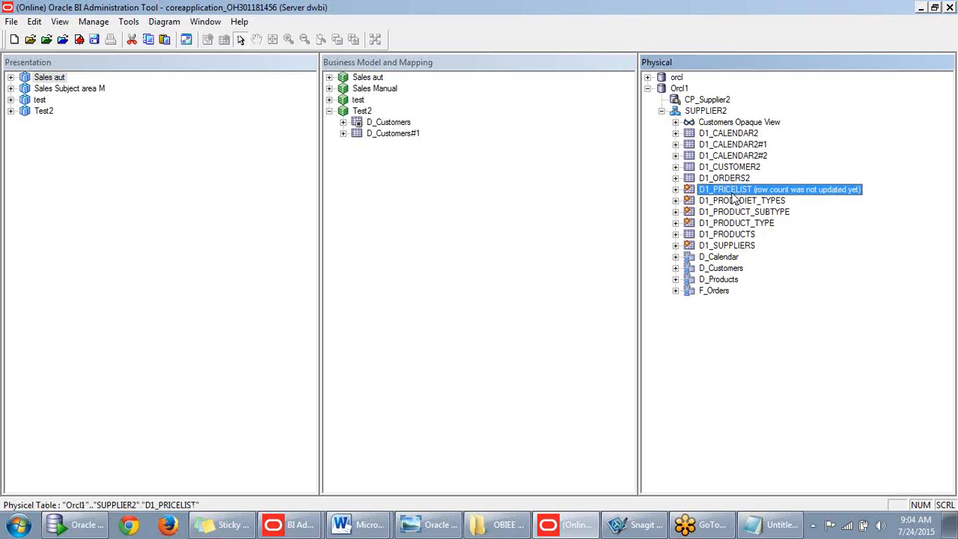
left_click(714, 292, "shift")
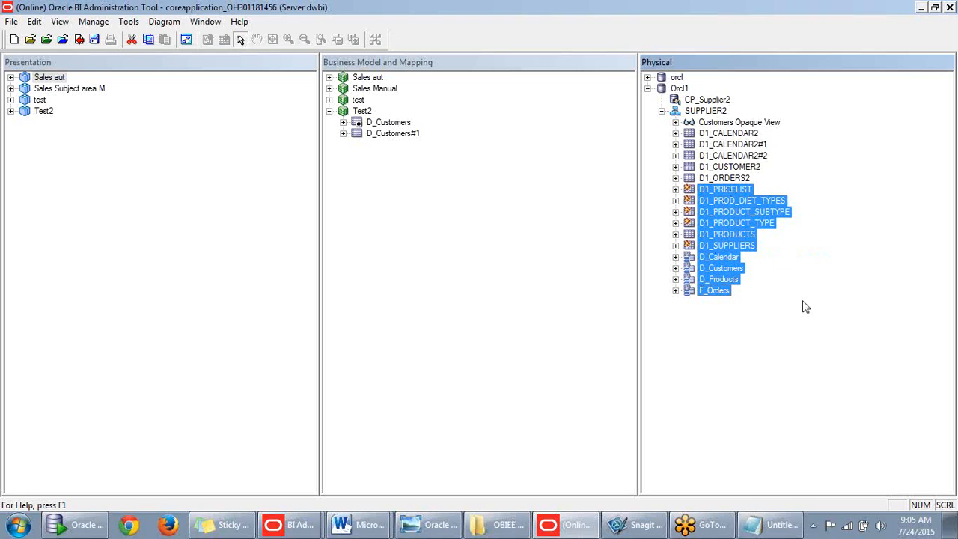
- Diagram the grouped tables with all joins and arrange F_Orders, D_Products and D_Customers
right_click(723, 192)
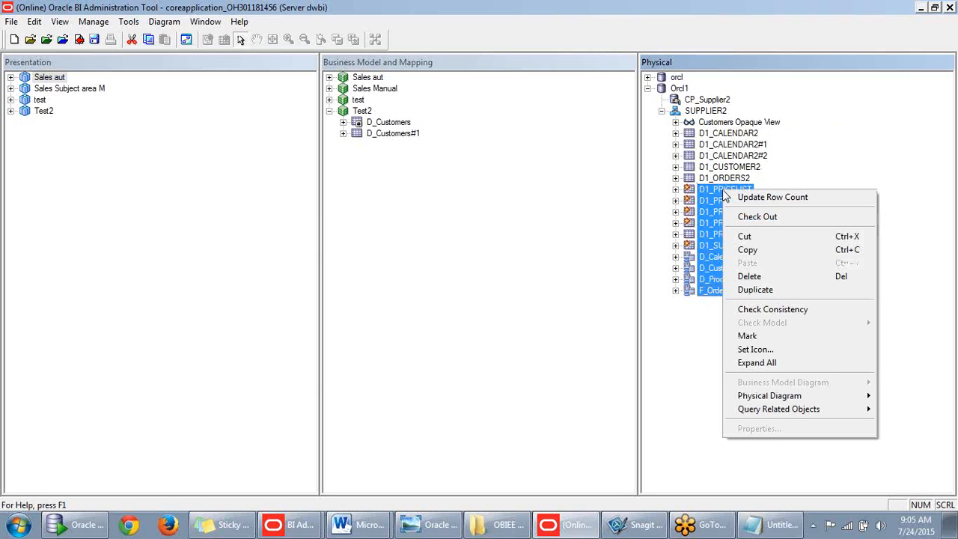
mouse_move(760, 401)
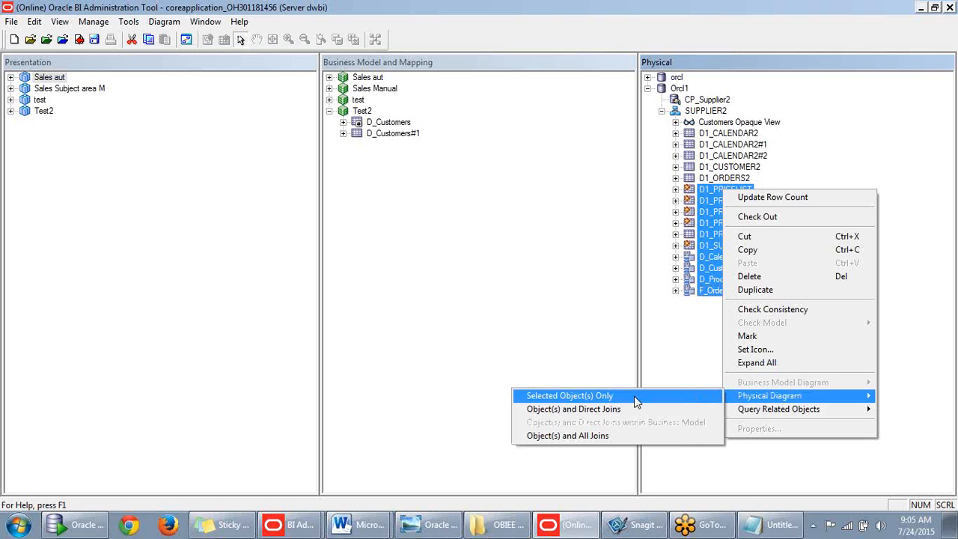
left_click(605, 435)
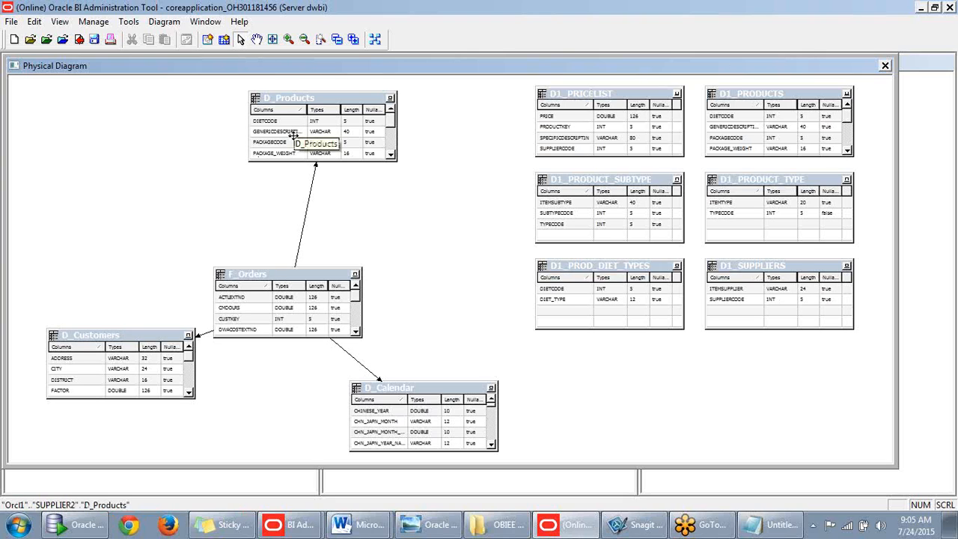
left_click_drag(274, 274, 211, 206)
left_click_drag(305, 105, 388, 210)
left_click_drag(82, 341, 185, 122)
- Place D_Calendar below F_Orders, nudge D_Customers and D_Products, and move D1_PROD_DIET_TYPES below D_Products
left_click_drag(389, 387, 187, 302)
left_click_drag(227, 119, 228, 113)
left_click_drag(374, 196, 370, 195)
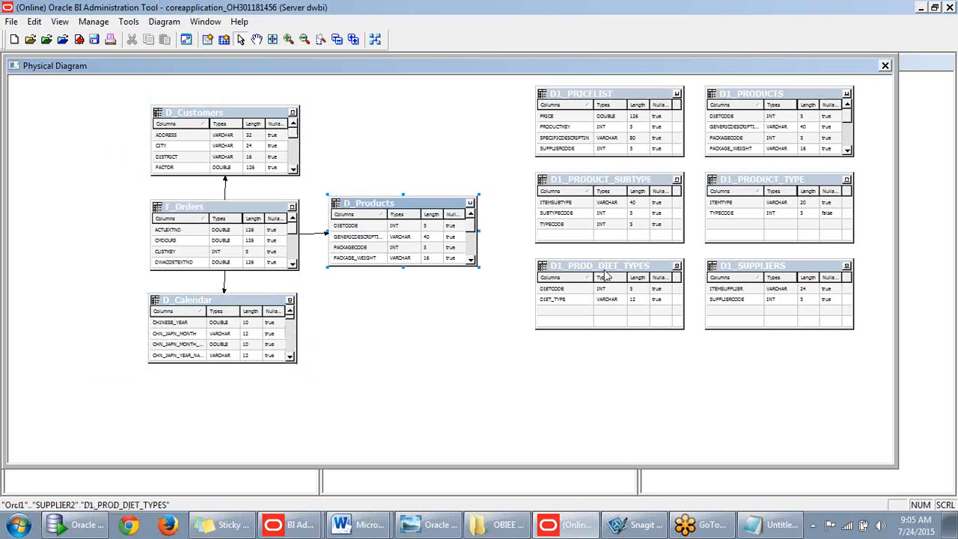
left_click_drag(641, 303, 649, 417)
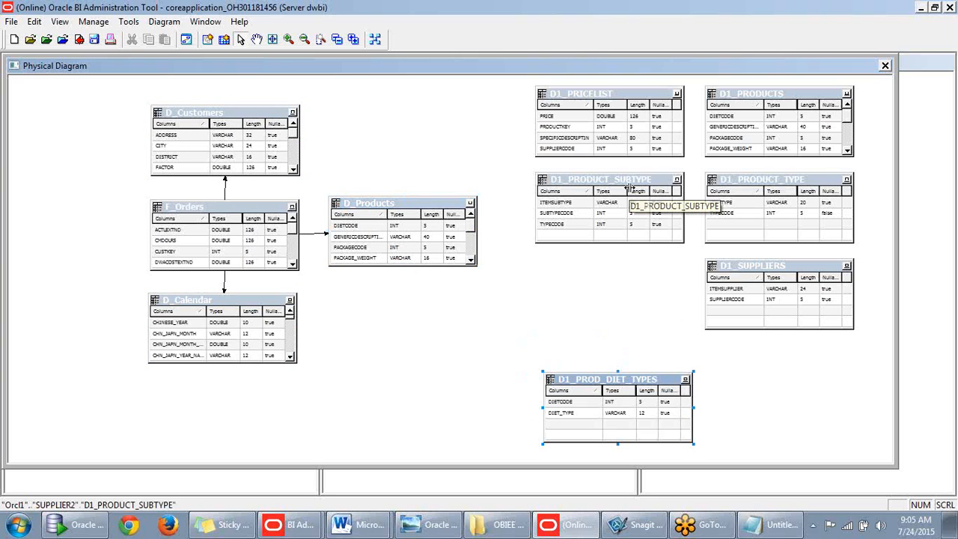
left_click_drag(598, 384, 399, 362)
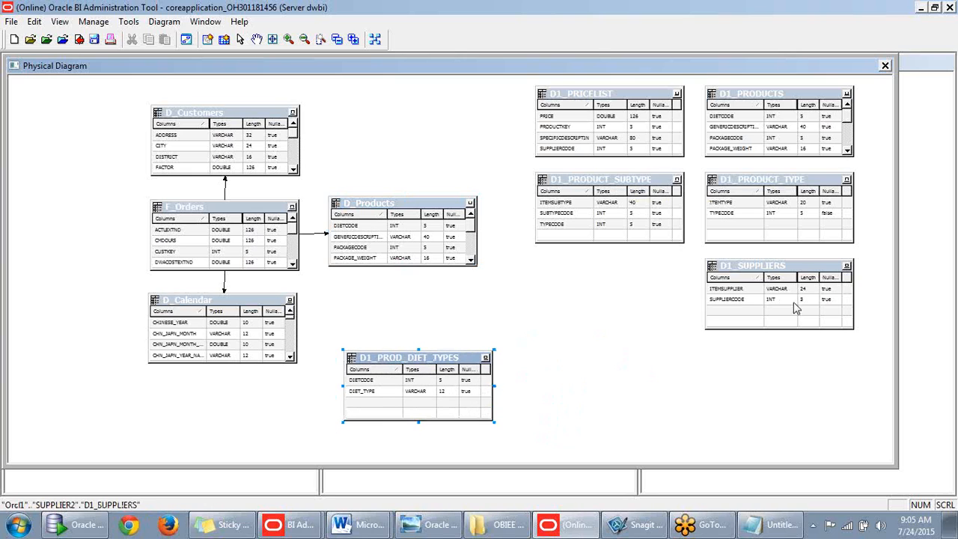
- Reposition D1_SUPPLIERS, D1_PRODUCT_SUBTYPE, D1_PRODUCT_TYPE, D1_PRICELIST and D1_PRODUCTS around D_Products
left_click_drag(779, 274, 611, 362)
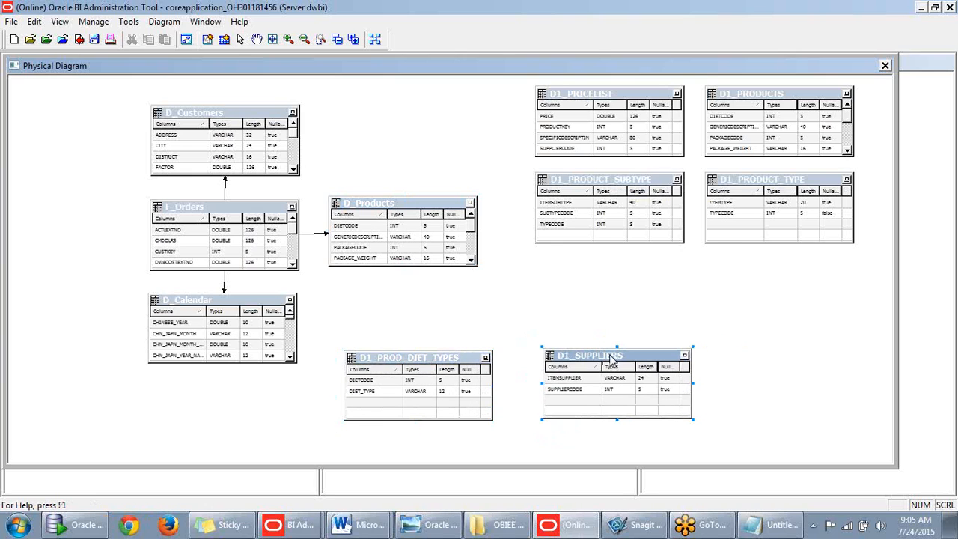
left_click_drag(673, 185, 644, 206)
left_click_drag(781, 185, 759, 205)
left_click_drag(624, 94, 431, 96)
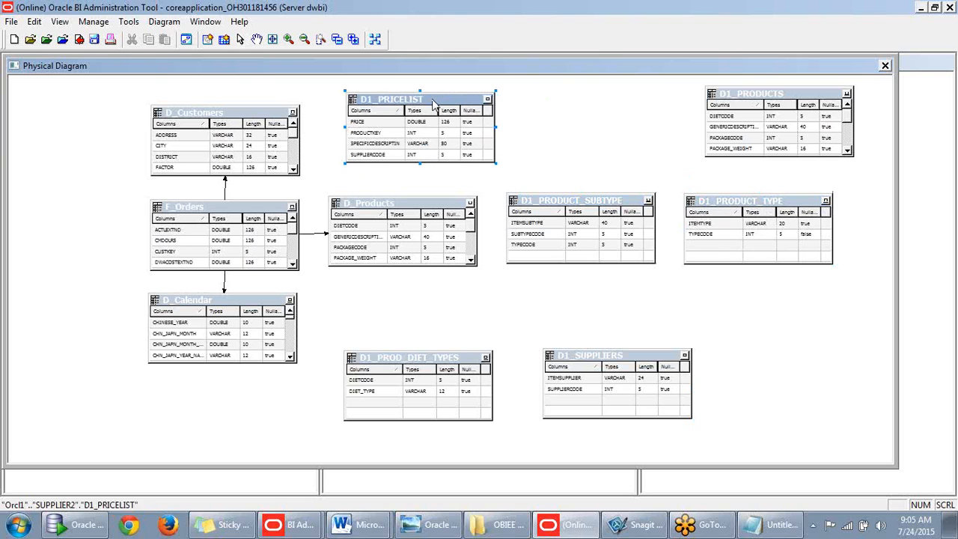
left_click_drag(762, 103, 626, 108)
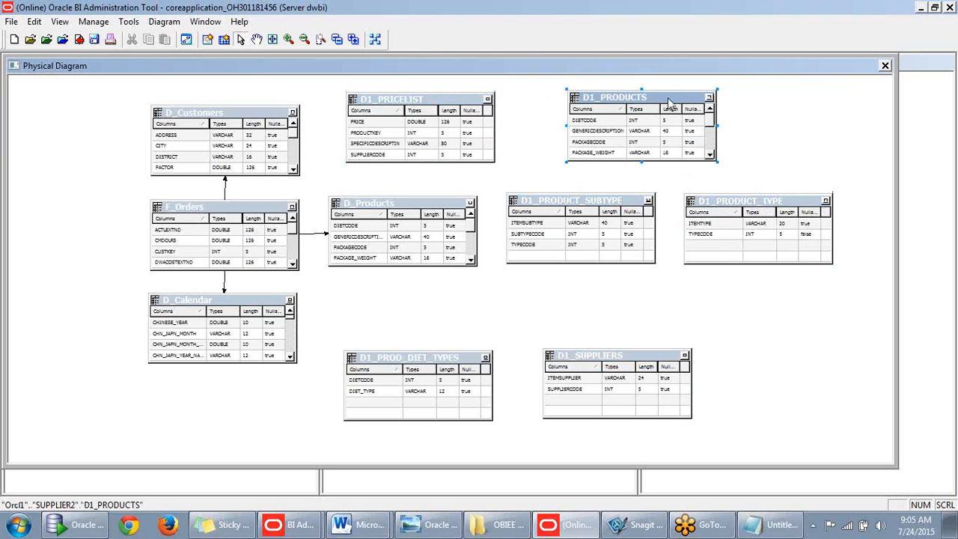
right_click(668, 103)
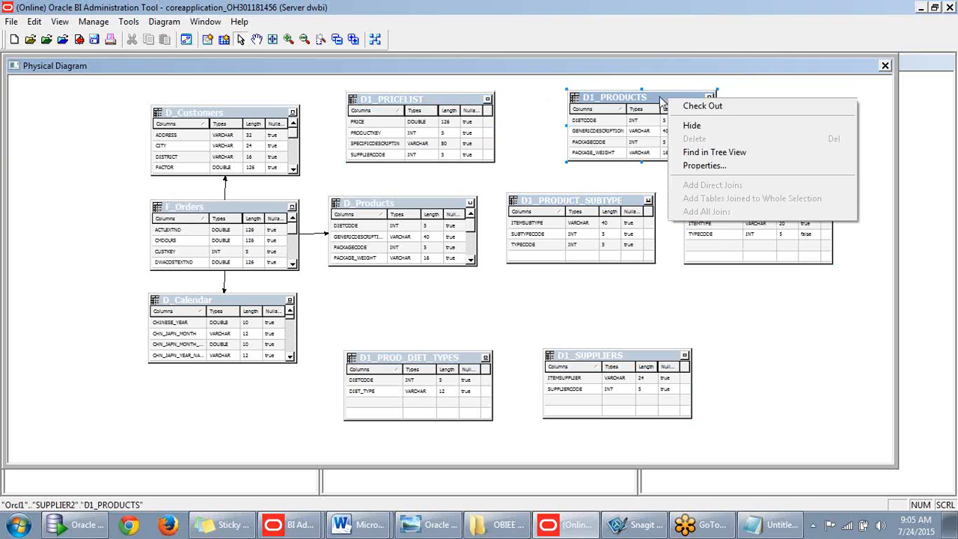
key("Escape")
key("Delete")
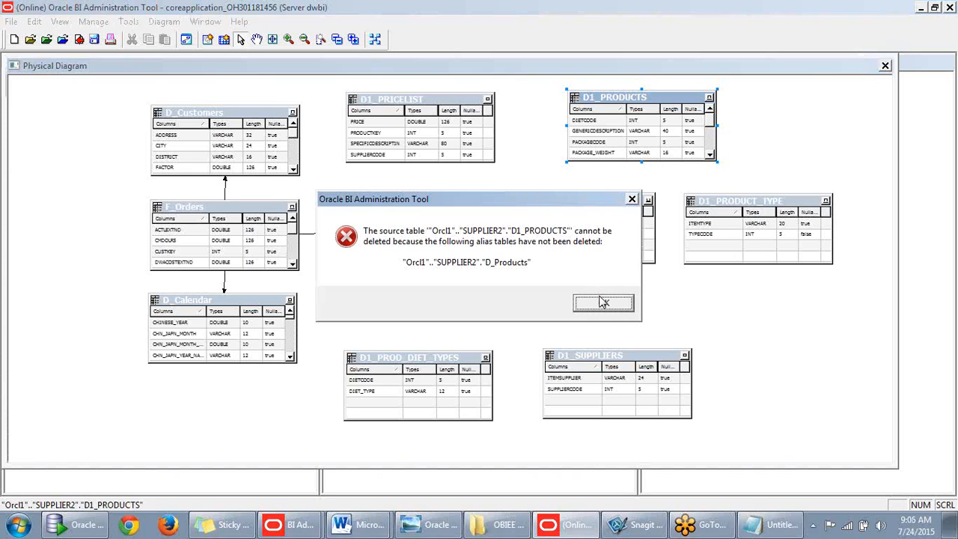
left_click(632, 201)
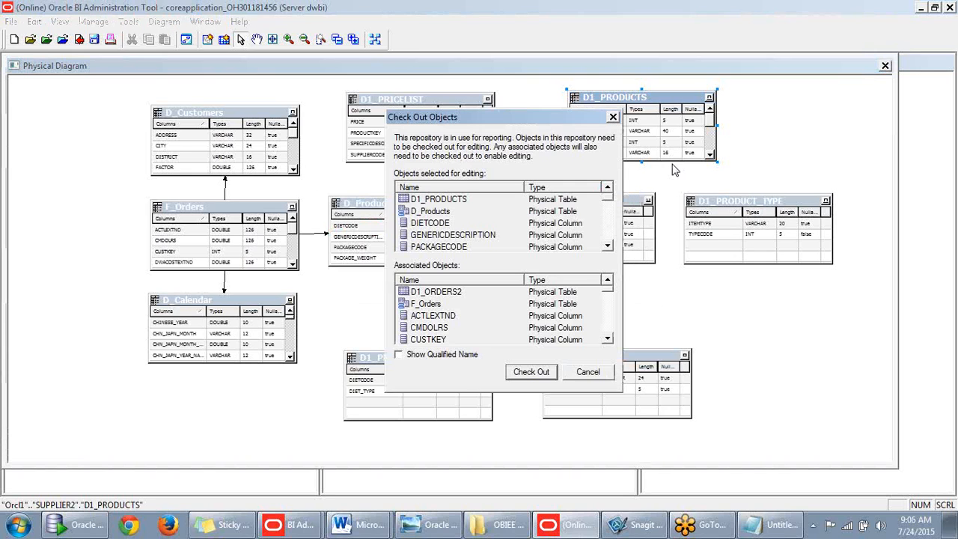
left_click(595, 373)
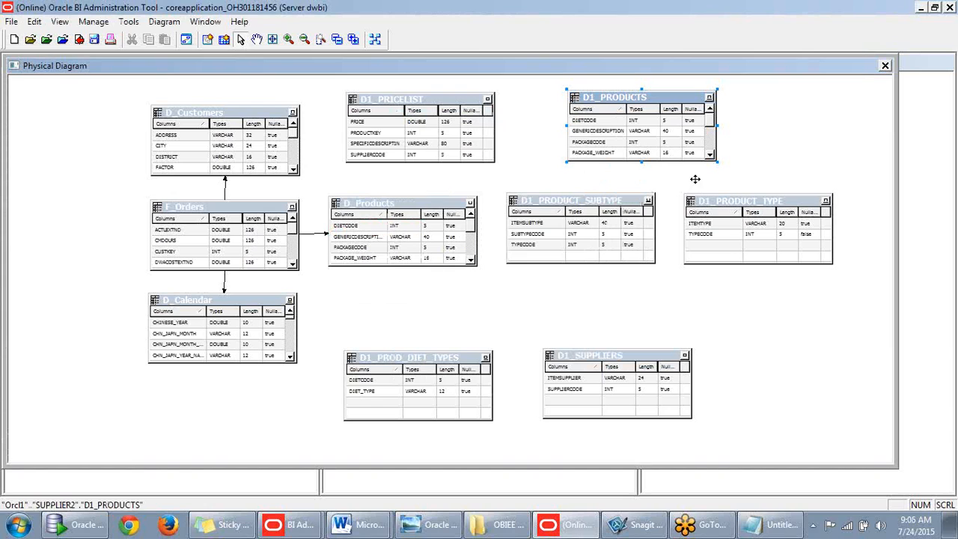
- Close the physical diagram and try out selections of D_Customers and D1 tables in the tree
left_click(885, 66)
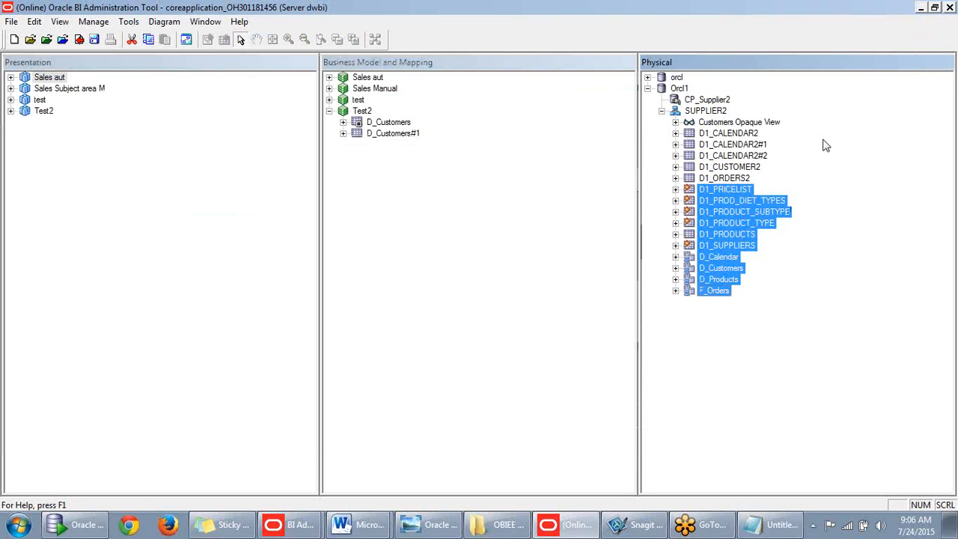
left_click(811, 268)
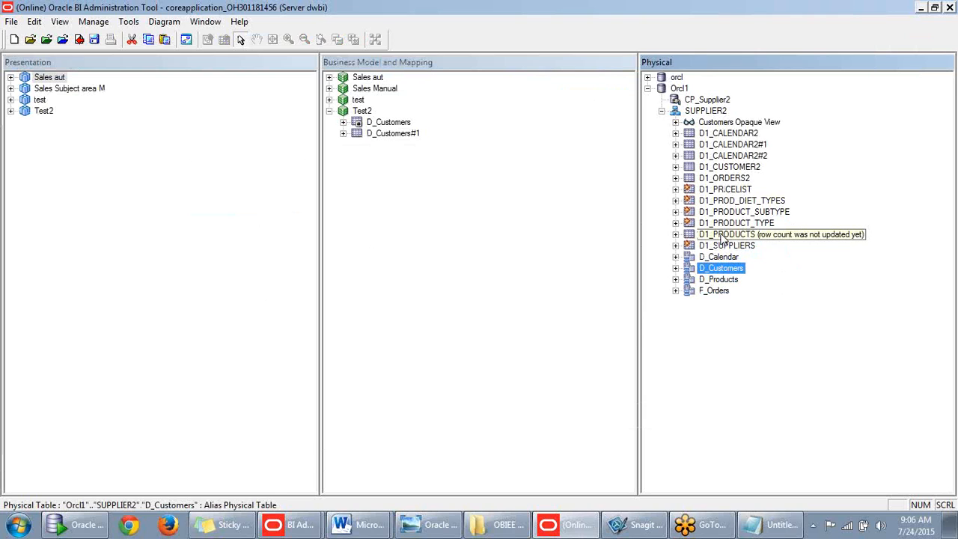
left_click_drag(732, 222, 736, 190)
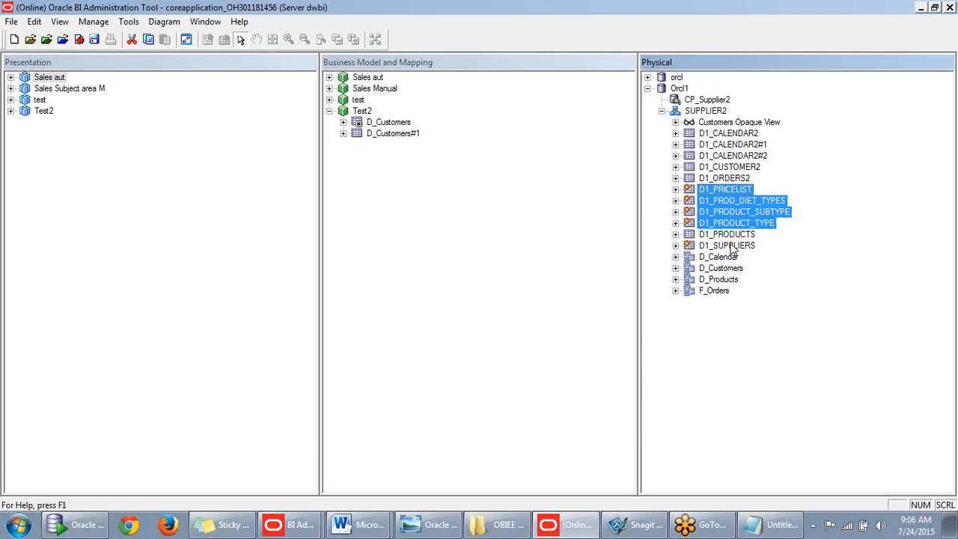
left_click(731, 247, "shift")
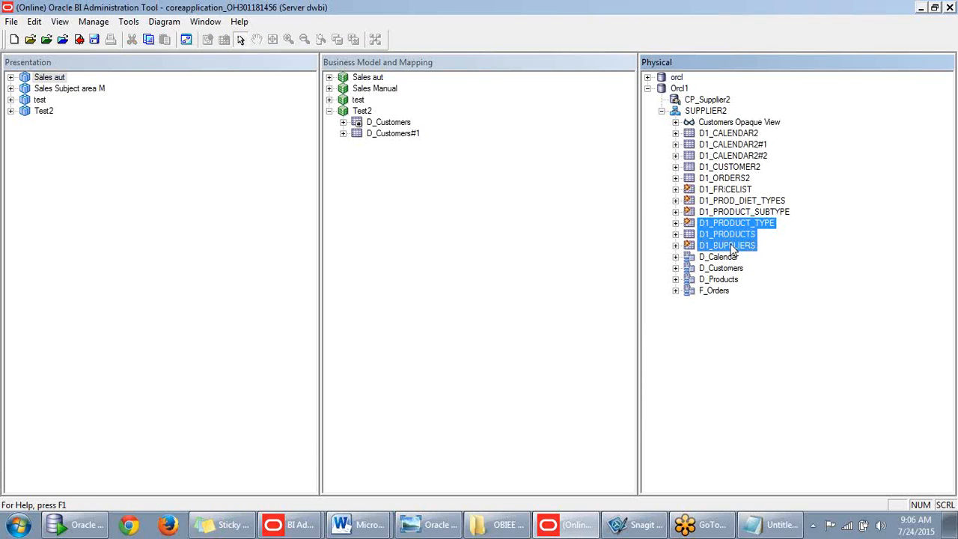
left_click(730, 247)
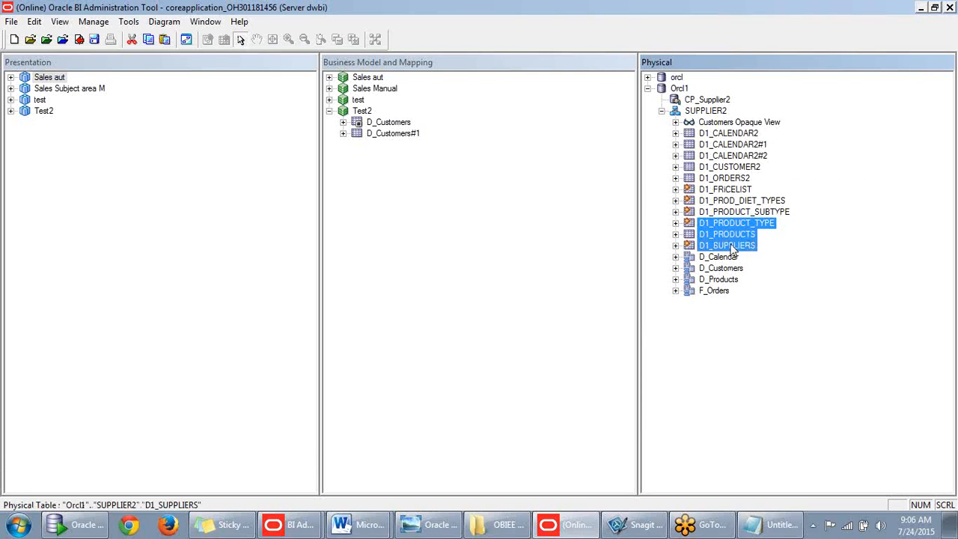
- Select D1_PRICELIST through F_Orders except D1_PRODUCTS and bring up their context menu
left_click(724, 189)
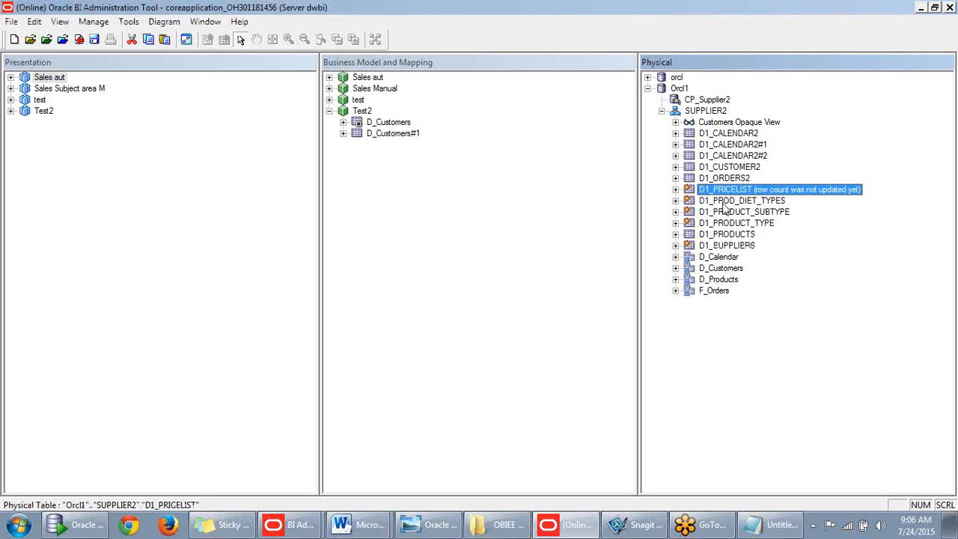
left_click(714, 291, "shift")
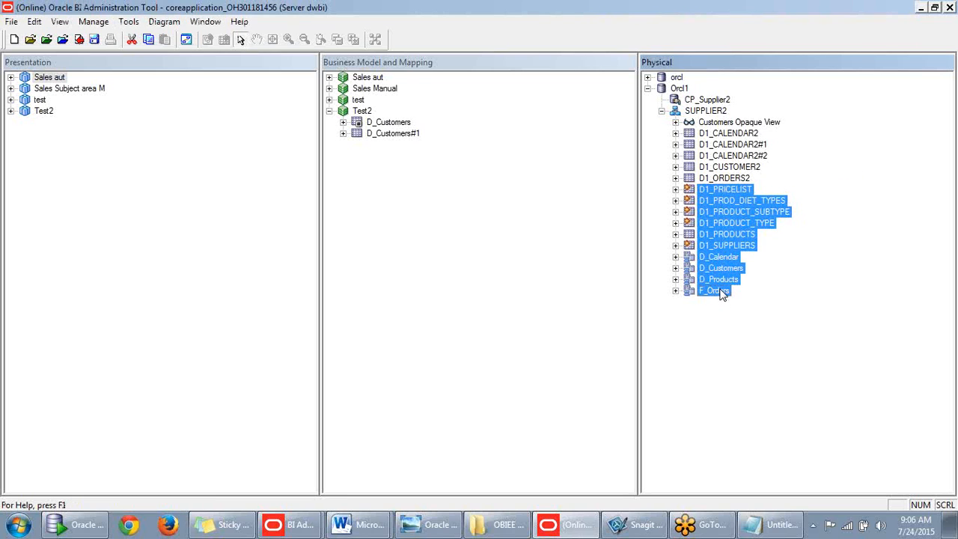
left_click(722, 234, "ctrl")
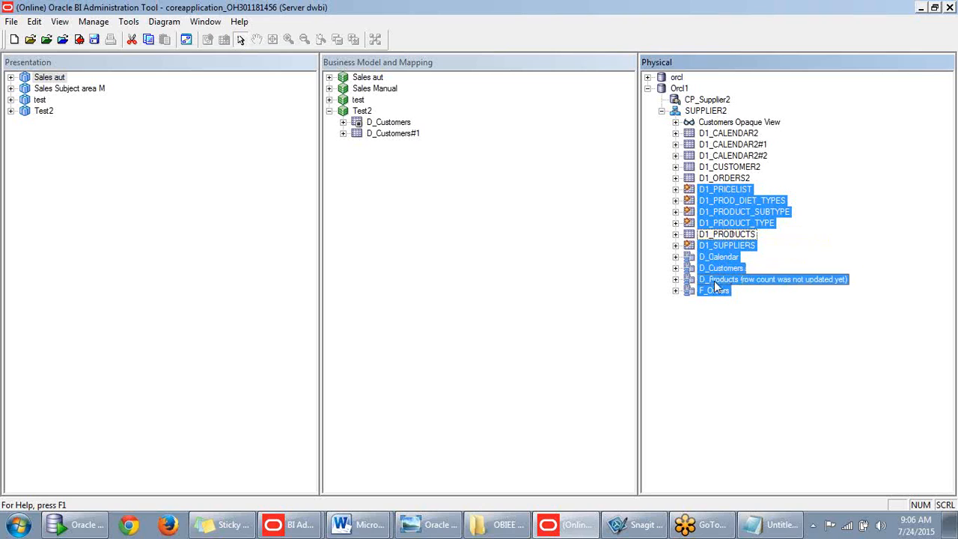
right_click(731, 219)
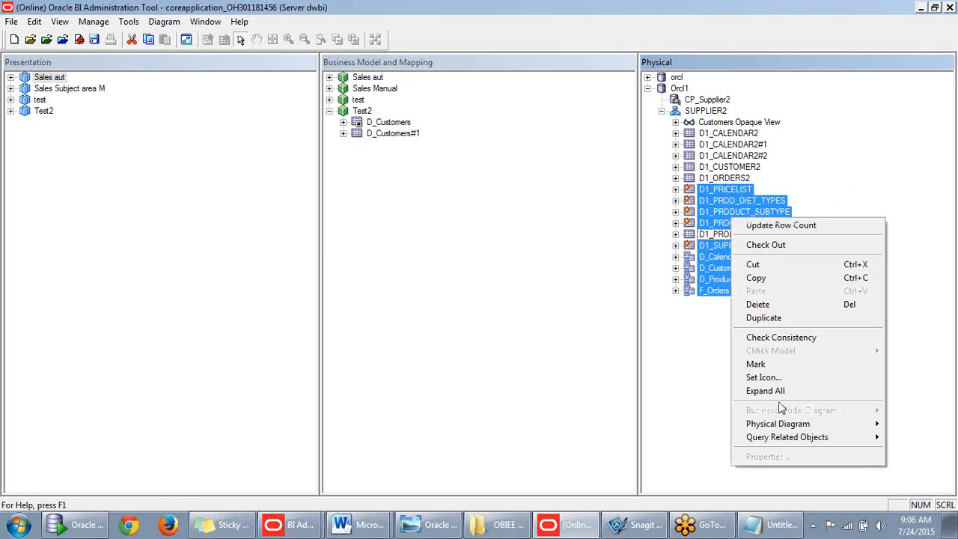
- Diagram the tables with all joins, placing D_Products beside F_Orders, D_Calendar above, D_Customers below
mouse_move(768, 430)
left_click(617, 463)
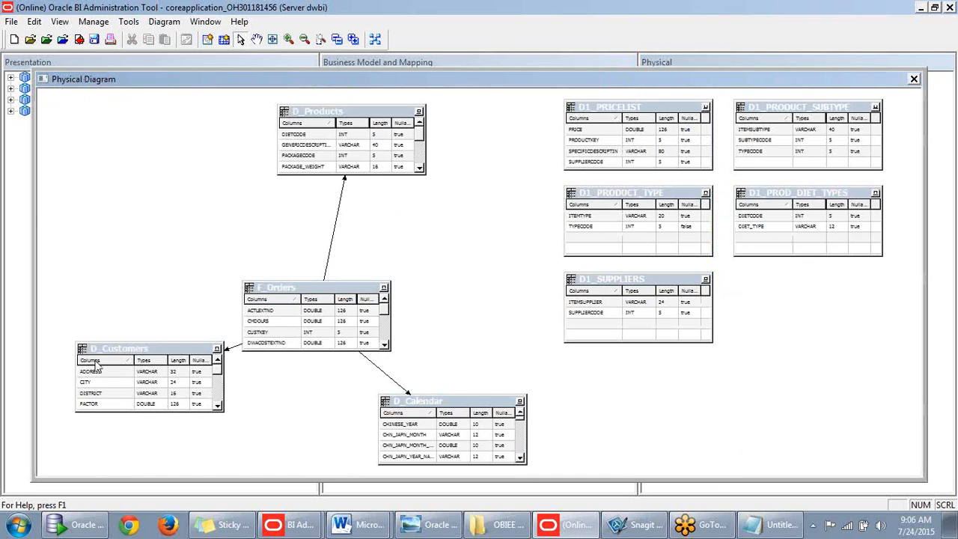
left_click(239, 38)
left_click_drag(286, 290, 219, 245)
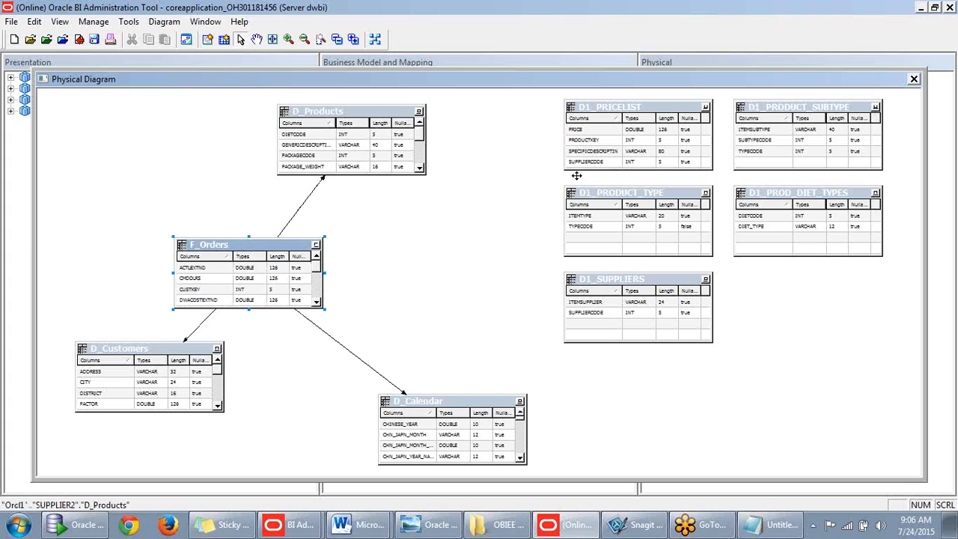
left_click_drag(352, 113, 422, 241)
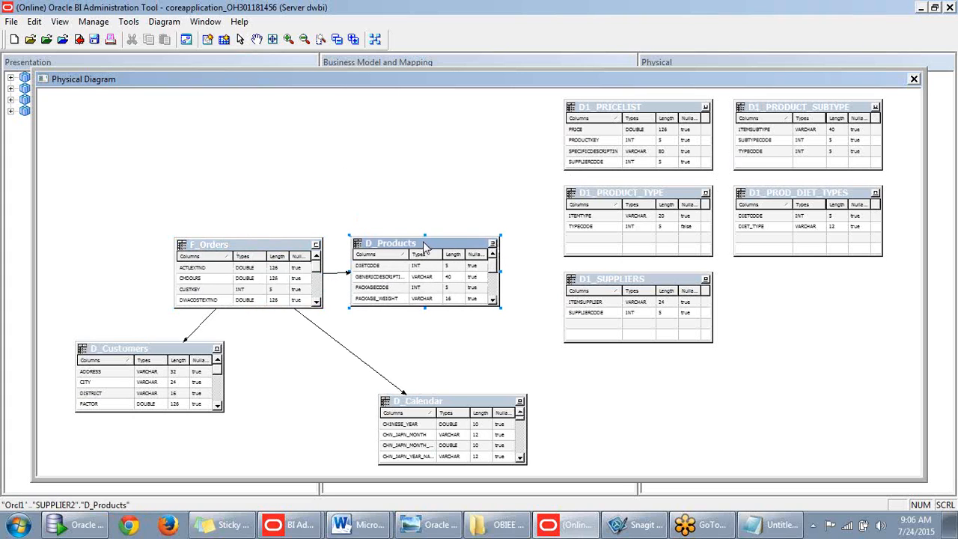
left_click_drag(443, 406, 237, 130)
left_click_drag(181, 354, 282, 371)
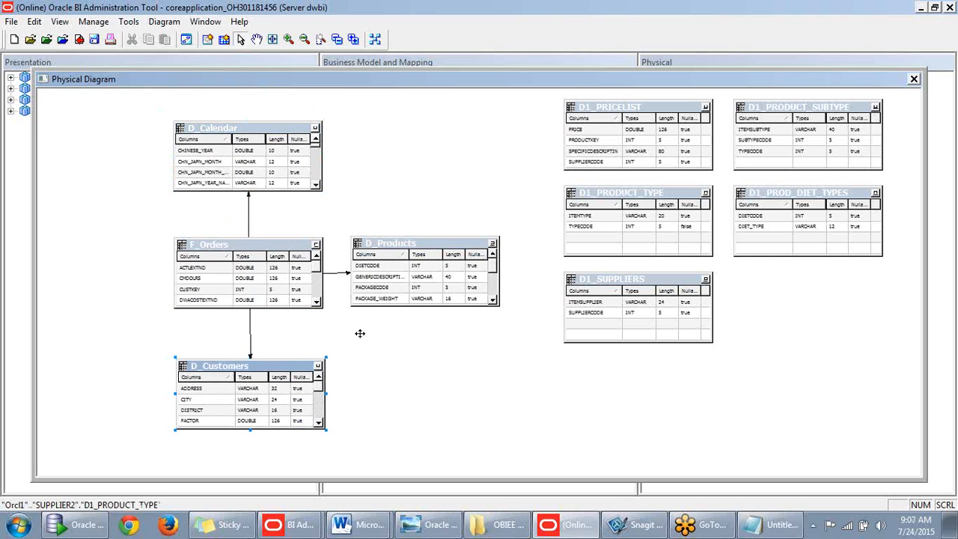
- Arrange the D1 tables (suppliers, product type/subtype, pricelist, diet types) around D_Products and D_Calendar
left_click_drag(644, 279, 657, 369)
left_click_drag(800, 111, 586, 246)
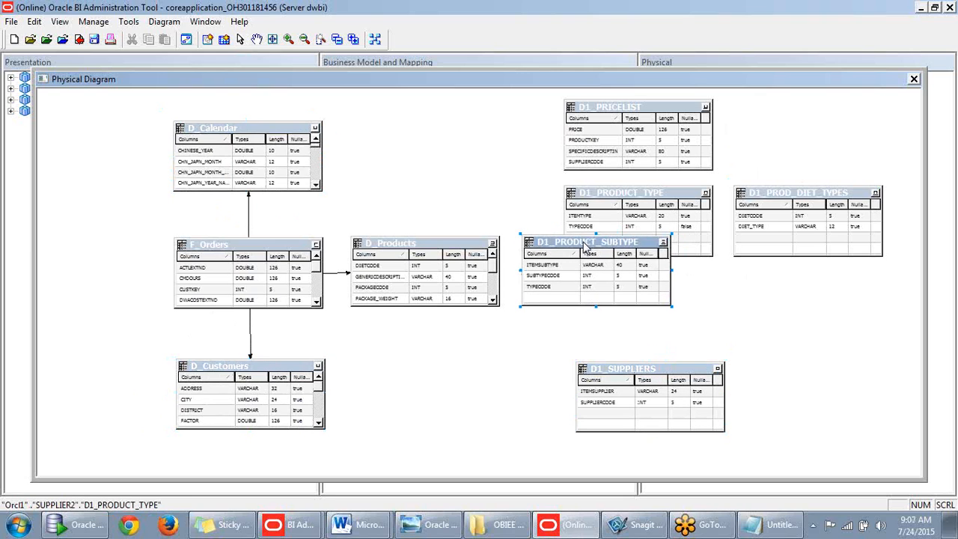
left_click_drag(636, 200, 767, 249)
left_click_drag(642, 111, 475, 129)
left_click_drag(853, 186, 467, 364)
left_click_drag(621, 368, 595, 361)
left_click_drag(458, 133, 434, 131)
mouse_move(601, 82)
left_mouse_down()
mouse_move(620, 59)
mouse_move(598, 70)
left_mouse_up()
left_click(599, 134)
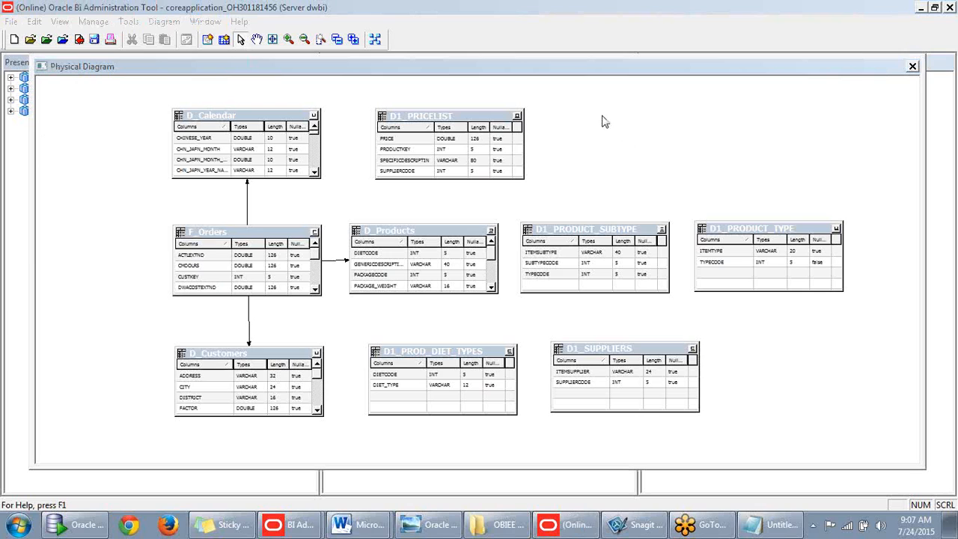
left_click(208, 40)
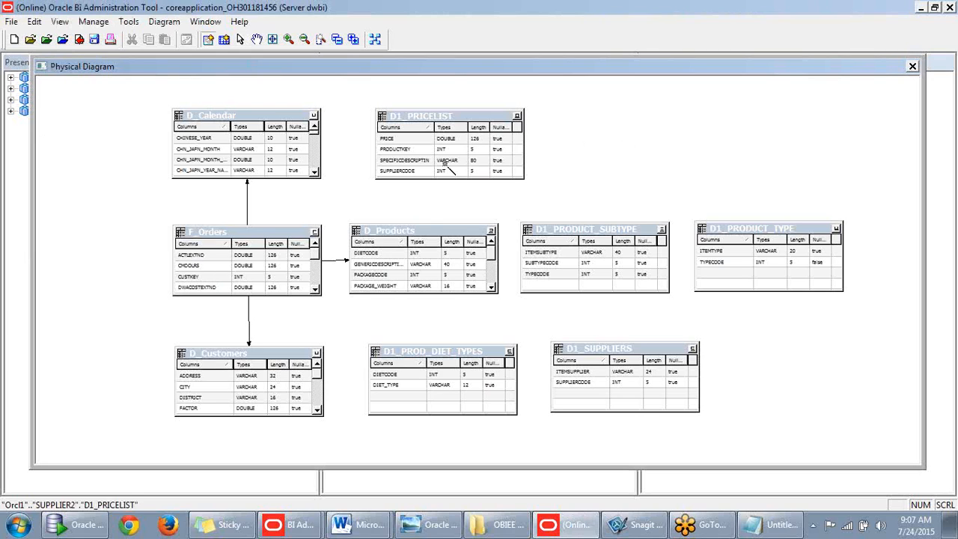
- Join D_Products to D1_PRICELIST on PRODUCTKEY = PRODUCTKEY and check out D_Products
left_click(401, 235)
left_click(451, 160)
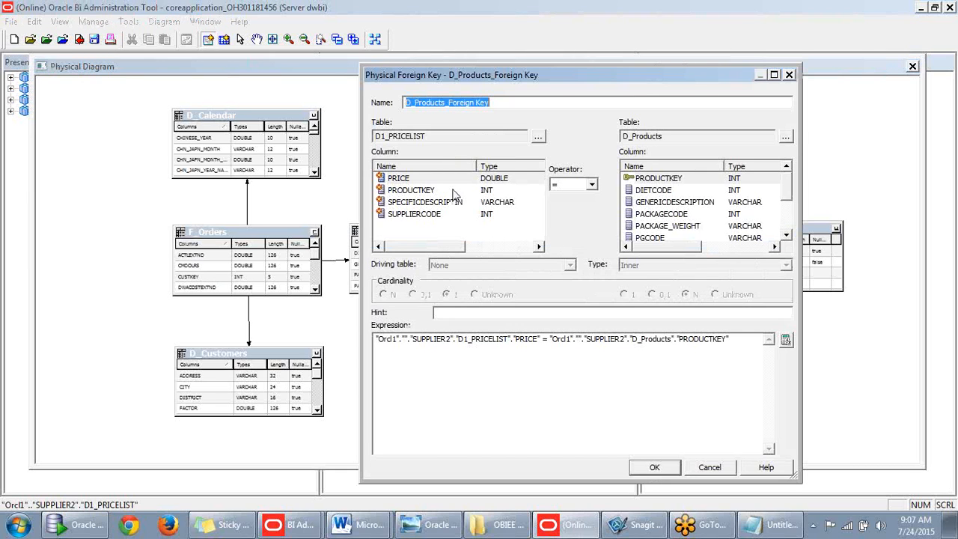
left_click_drag(787, 198, 787, 223)
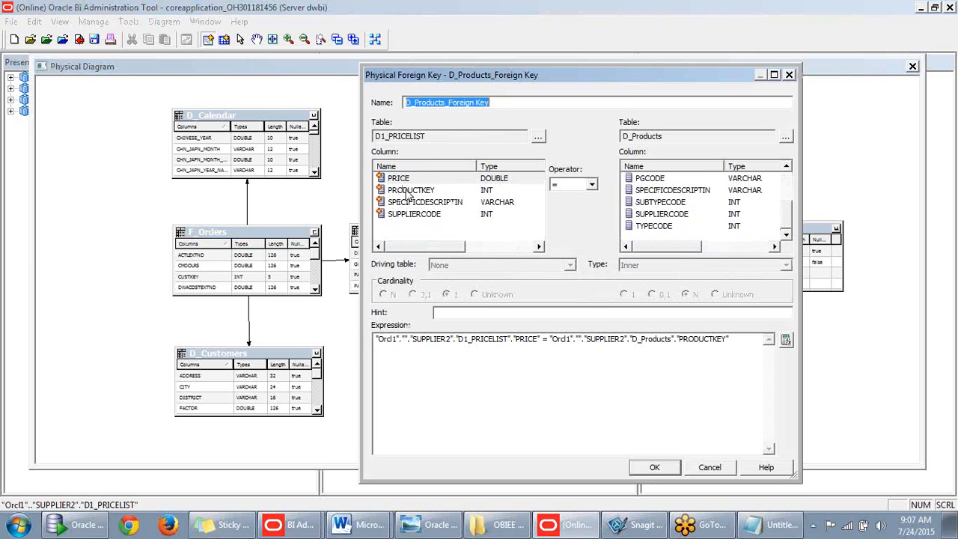
left_click(410, 190)
left_click_drag(786, 218, 785, 180)
left_click(697, 181)
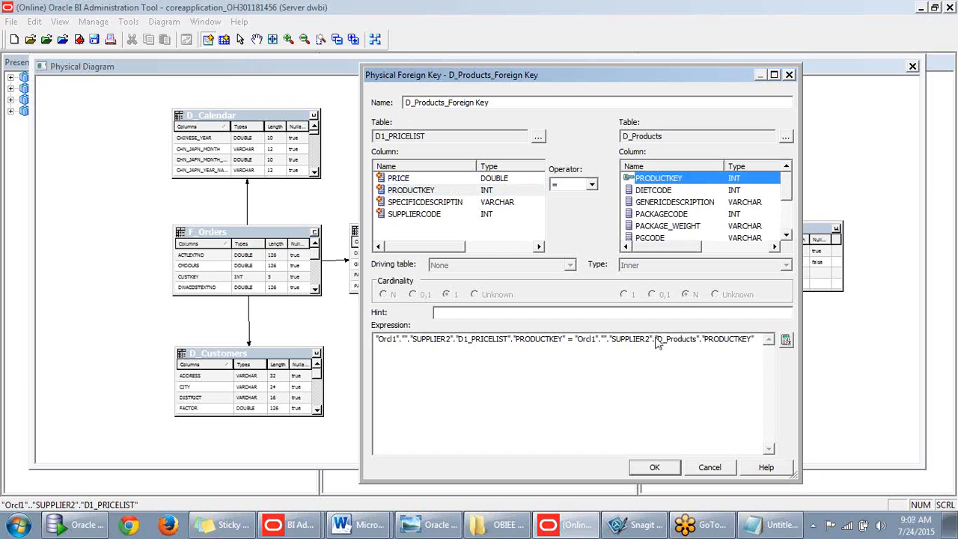
left_click(653, 467)
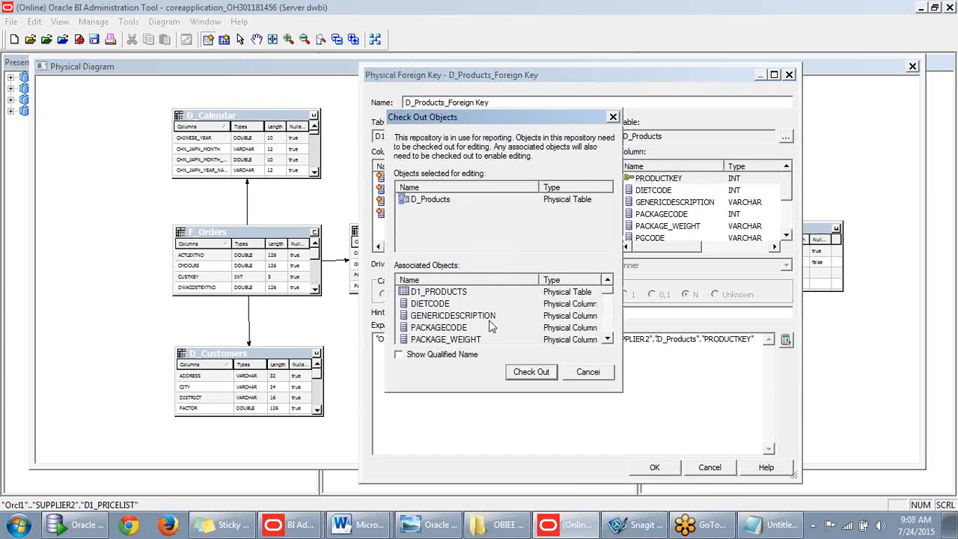
left_click(531, 374)
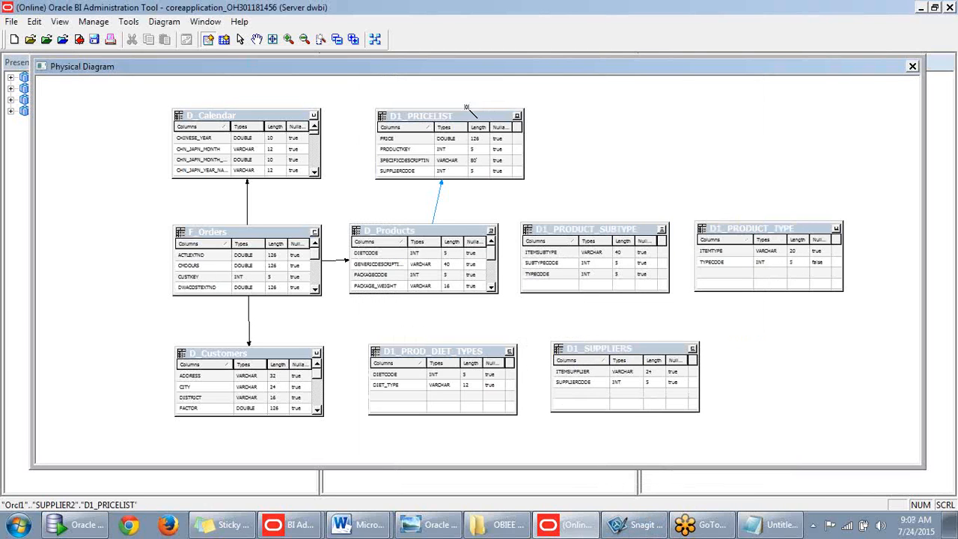
- Join D_Products to D1_PROD_DIET_TYPES on DIETCODE
left_click(208, 43)
left_click(430, 283)
left_click(451, 360)
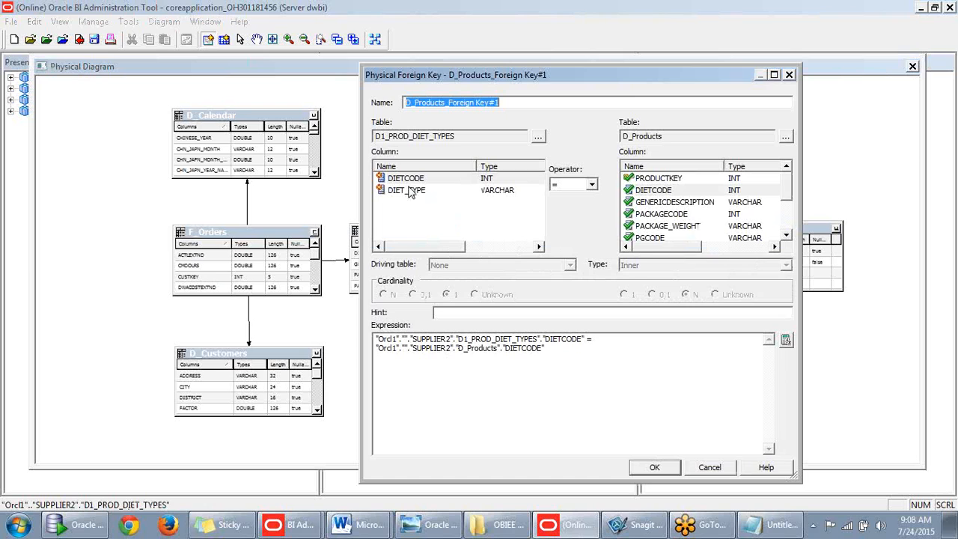
left_click(654, 467)
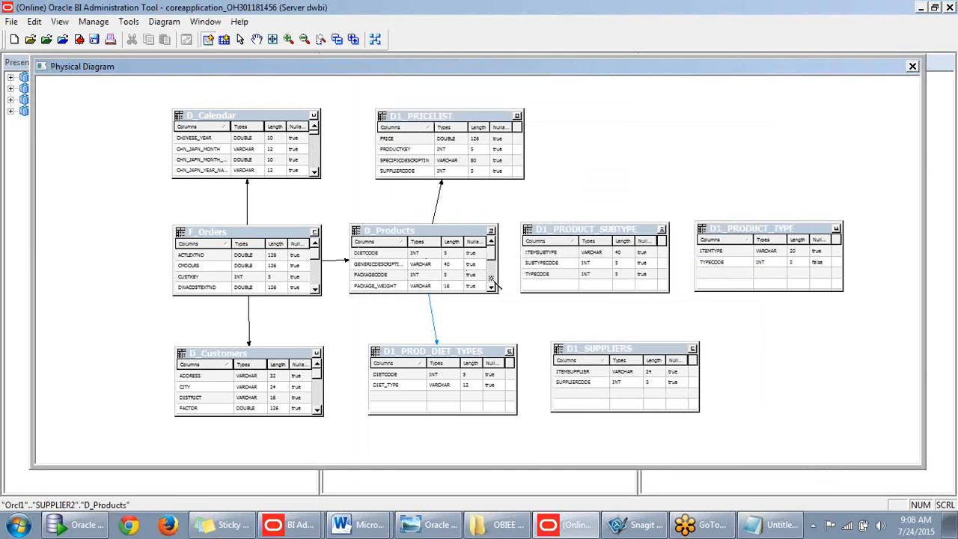
- Join D_Products to D1_PRODUCT_SUBTYPE on SUBTYPECODE
left_click(550, 265)
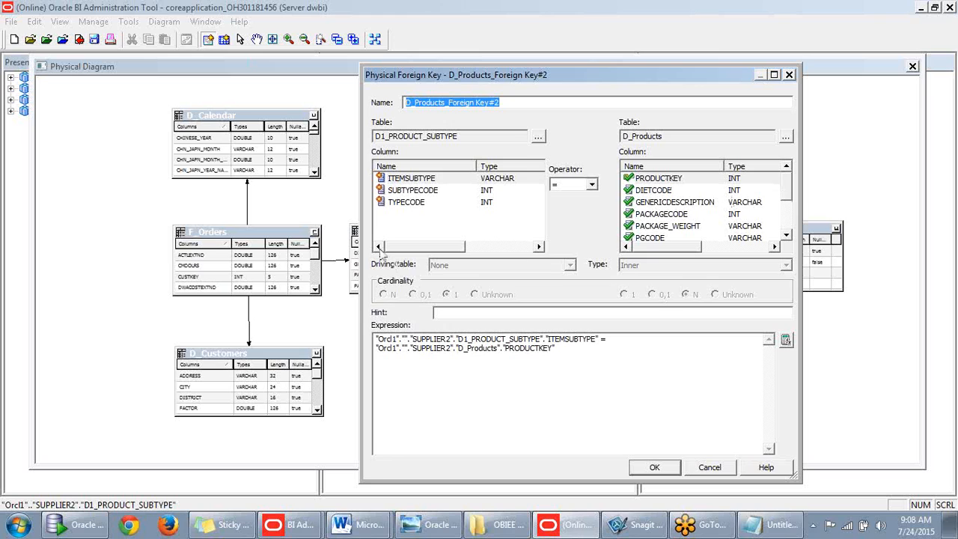
left_click(408, 191)
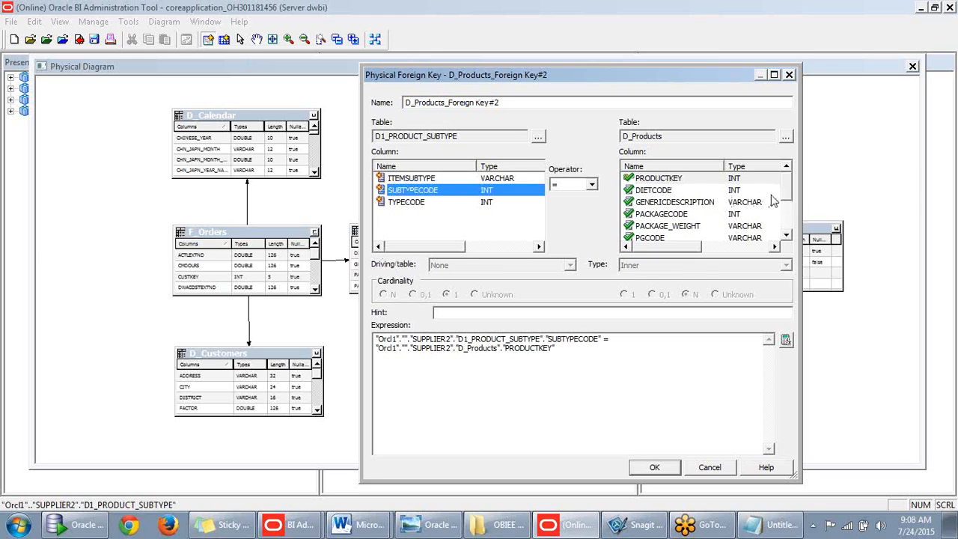
left_click_drag(785, 196, 789, 222)
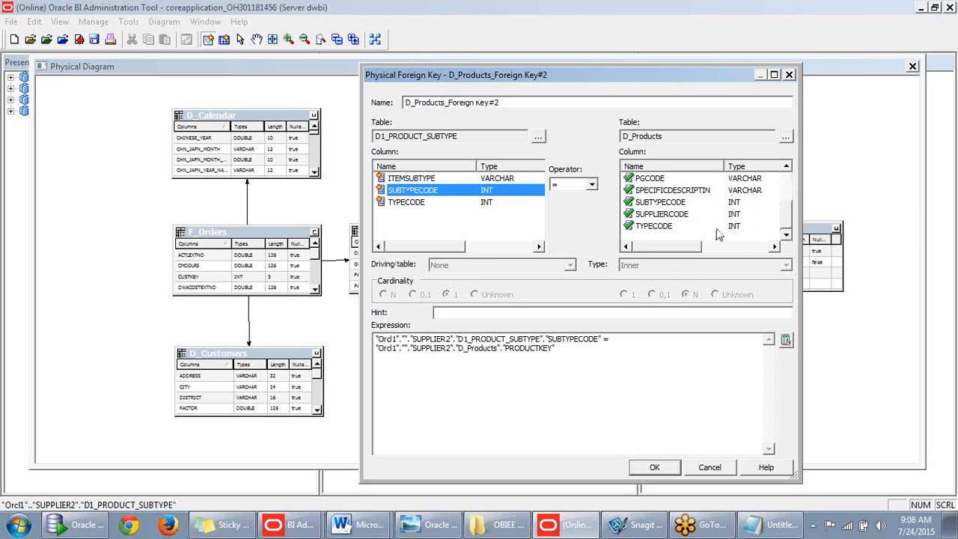
left_click(669, 202)
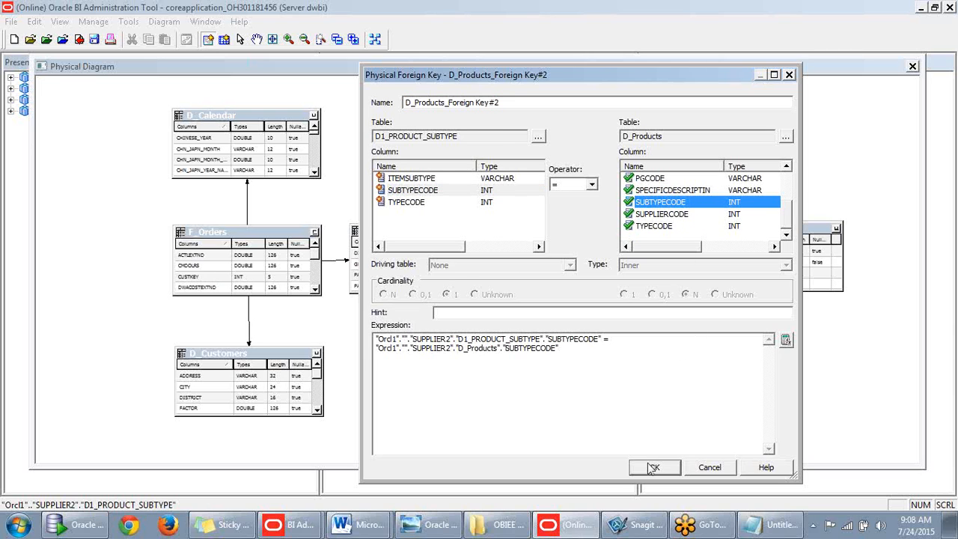
left_click(652, 466)
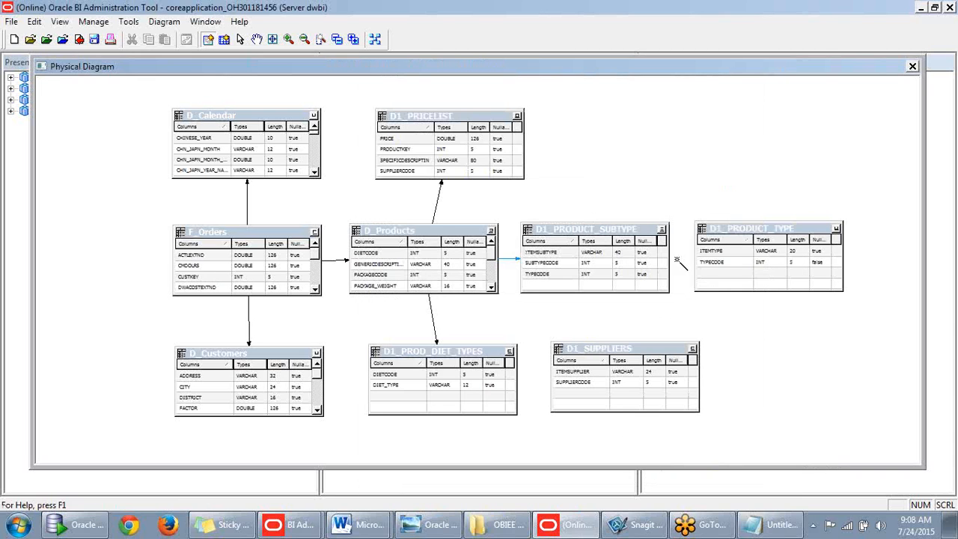
- Join D1_PRODUCT_SUBTYPE to D1_PRODUCT_TYPE on TYPECODE
left_click(718, 262)
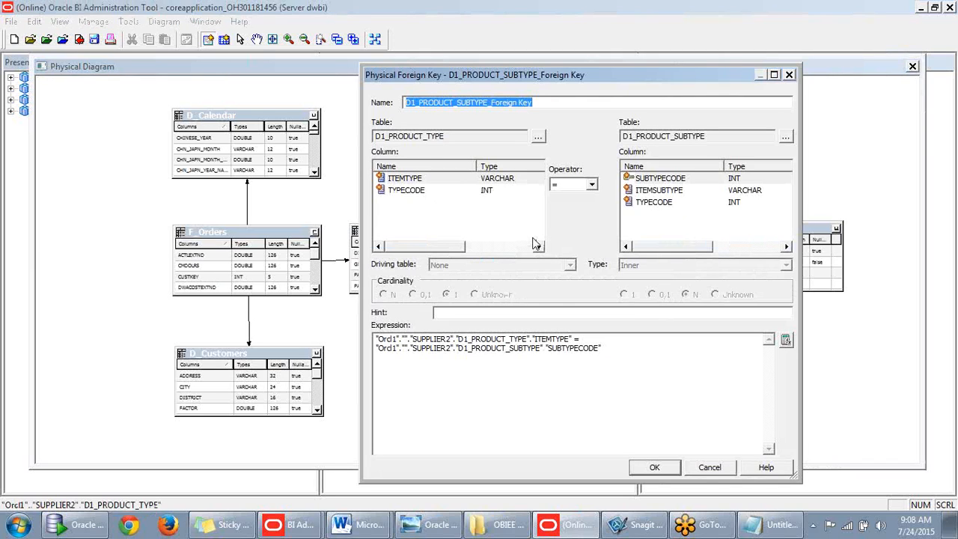
left_click(647, 203)
left_click(414, 191)
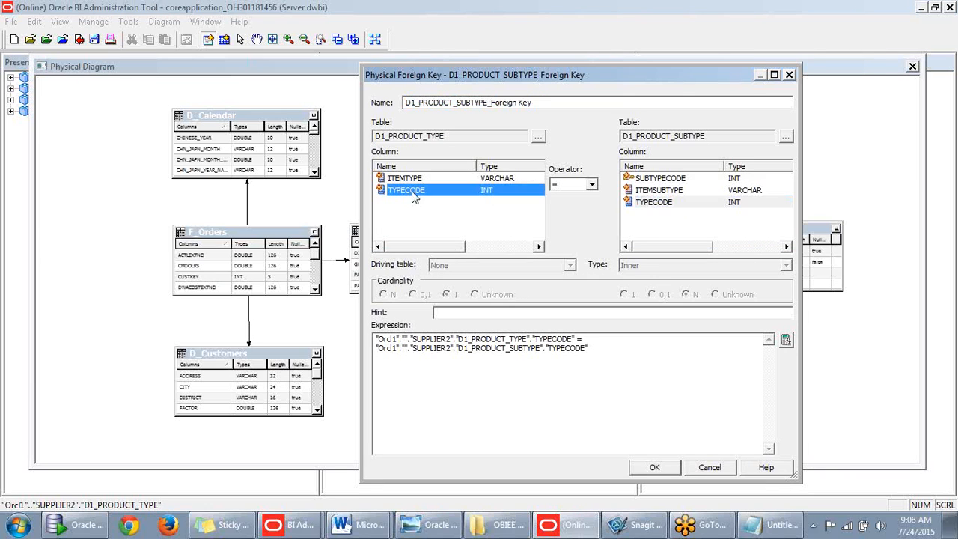
left_click(653, 466)
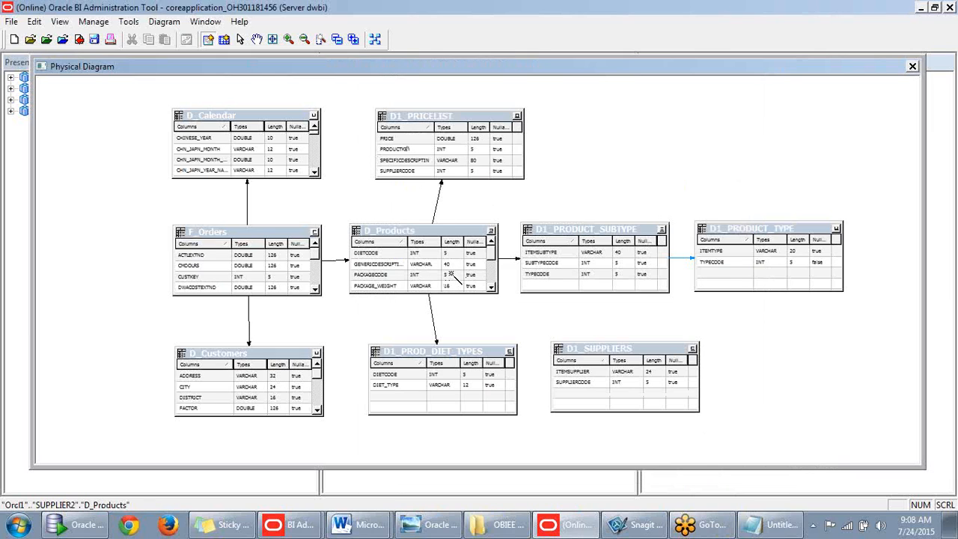
- Join D_Products to D1_SUPPLIERS with SUPPLIERCODE on both sides
left_click(615, 368)
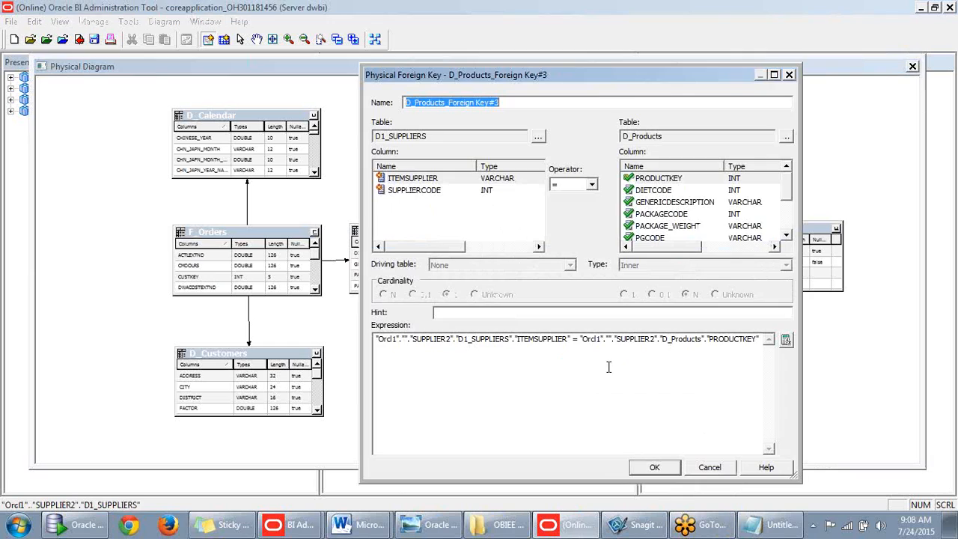
left_click(404, 191)
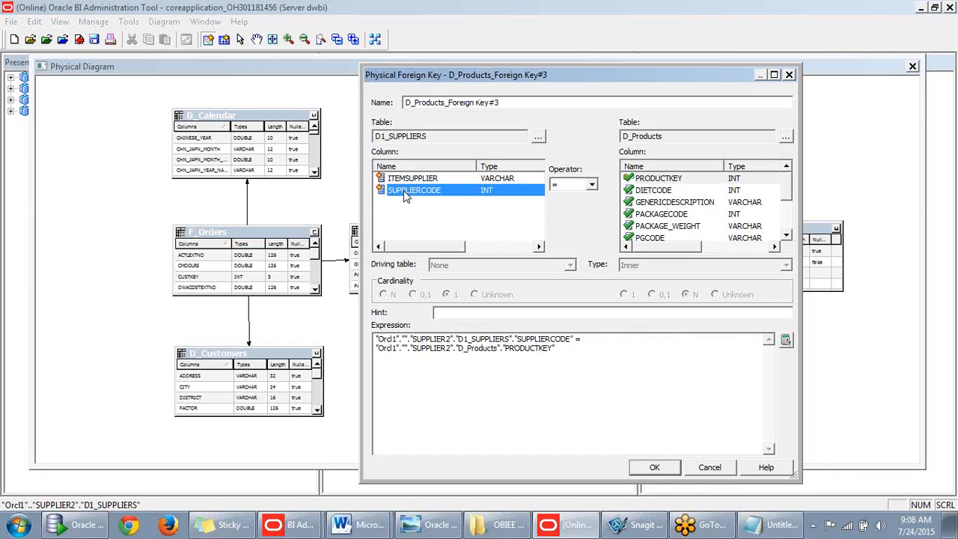
left_click(783, 194)
scroll(784, 237, "down", 5)
left_click(692, 214)
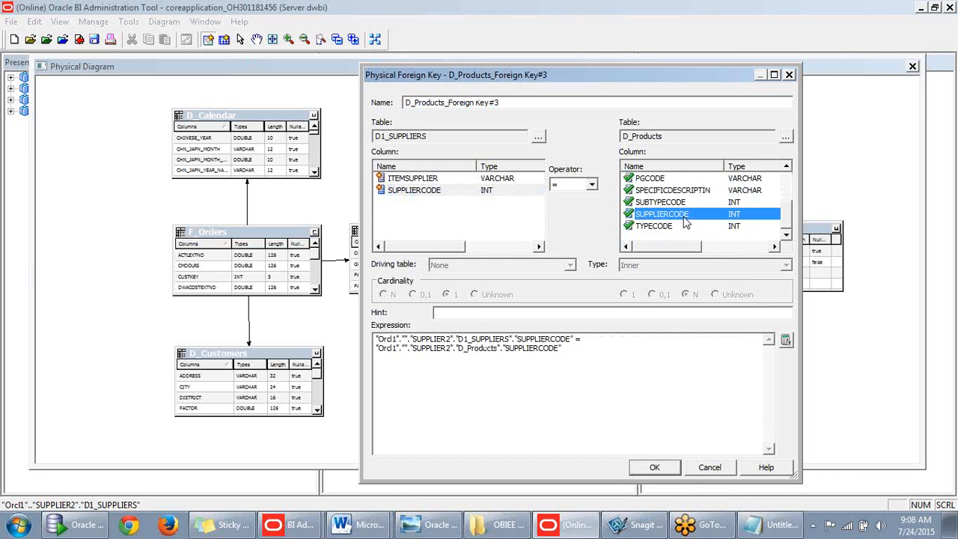
left_click(654, 468)
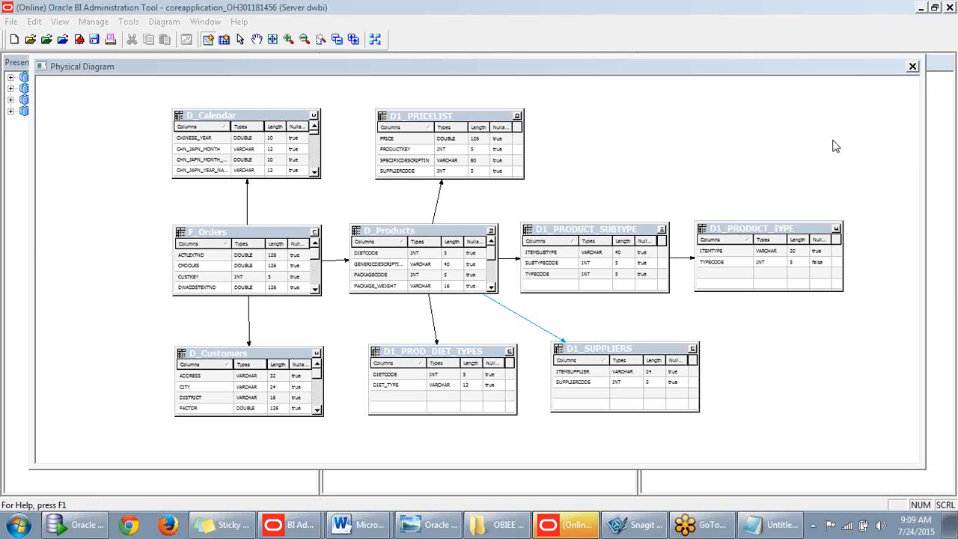
- Close the physical diagram and expand the Sales Manual business model to show F Orders' columns
left_click(912, 67)
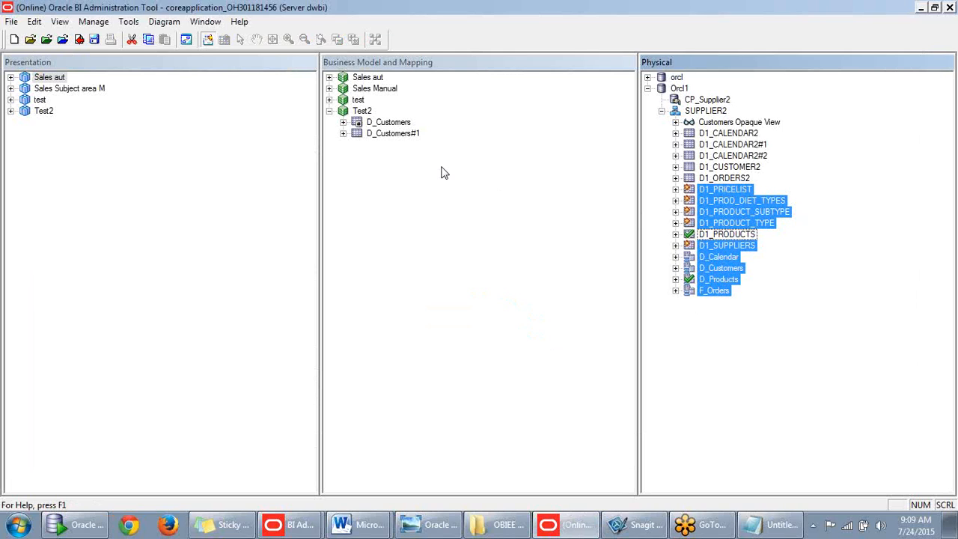
left_click(460, 195)
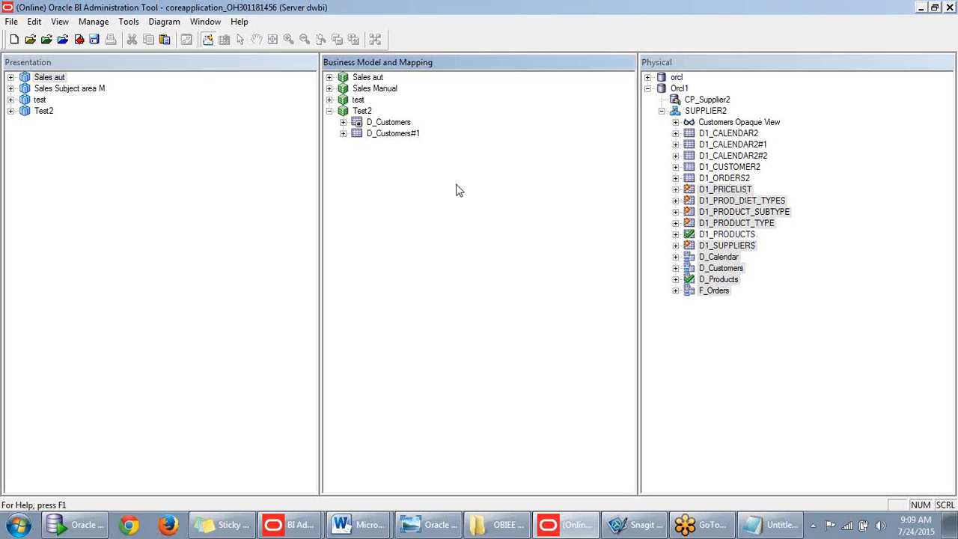
left_click(328, 100)
left_click(329, 100)
left_click(328, 88)
left_click(342, 133)
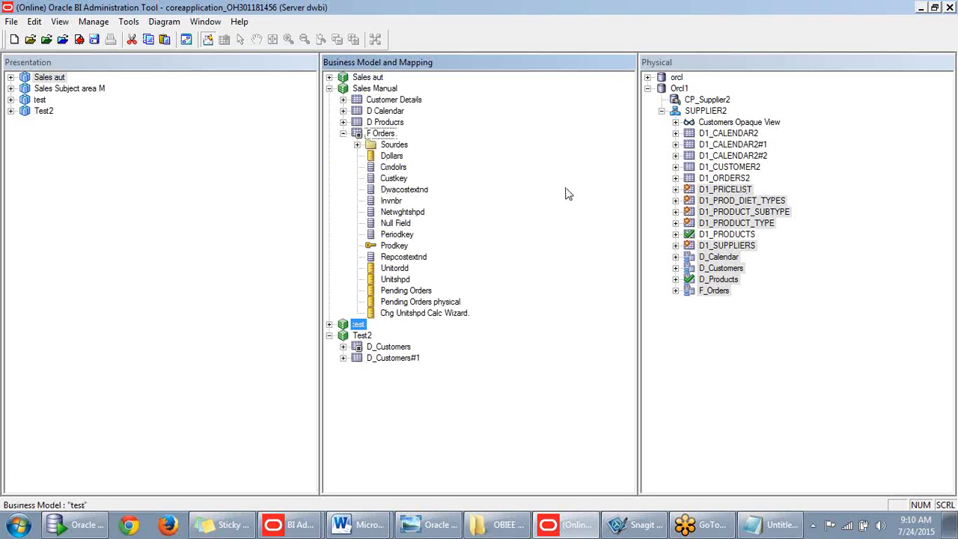
right_click(717, 190)
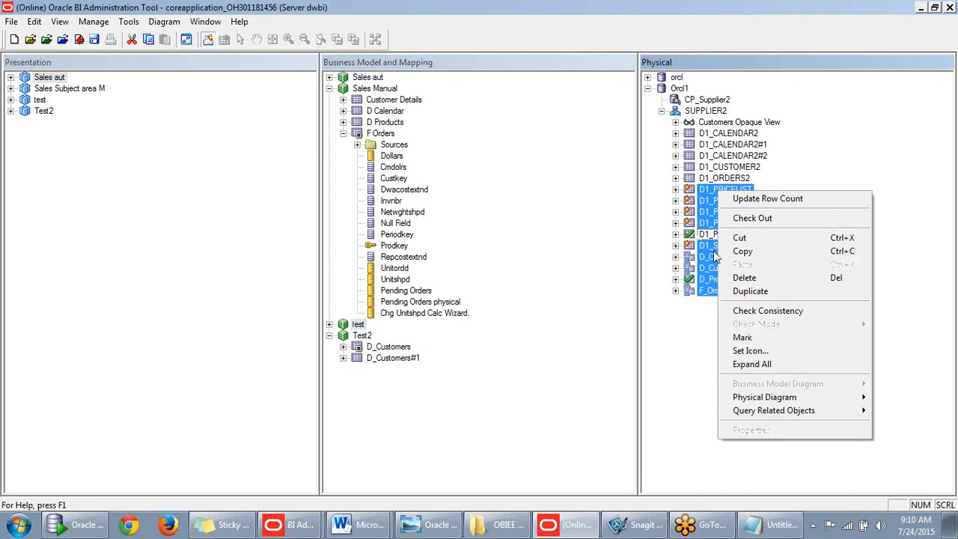
mouse_move(778, 396)
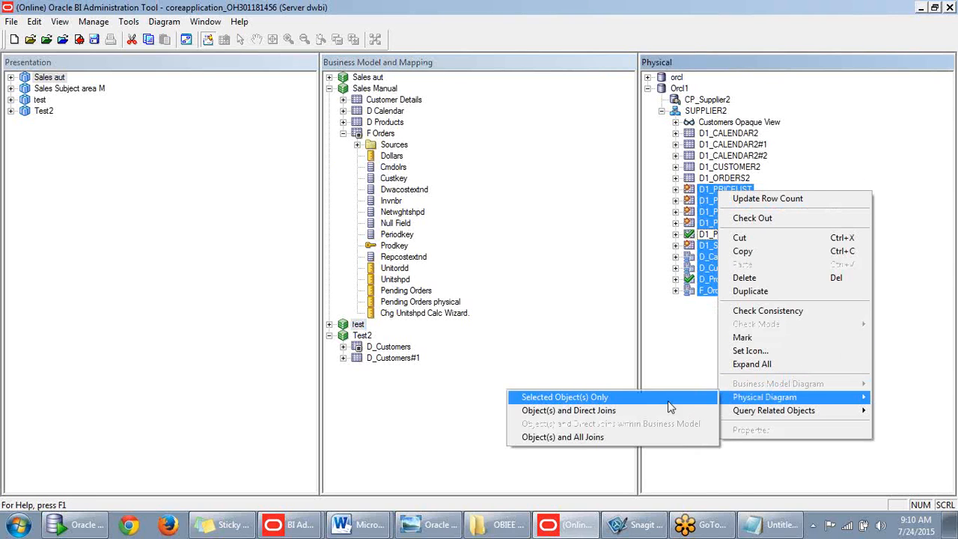
left_click(603, 435)
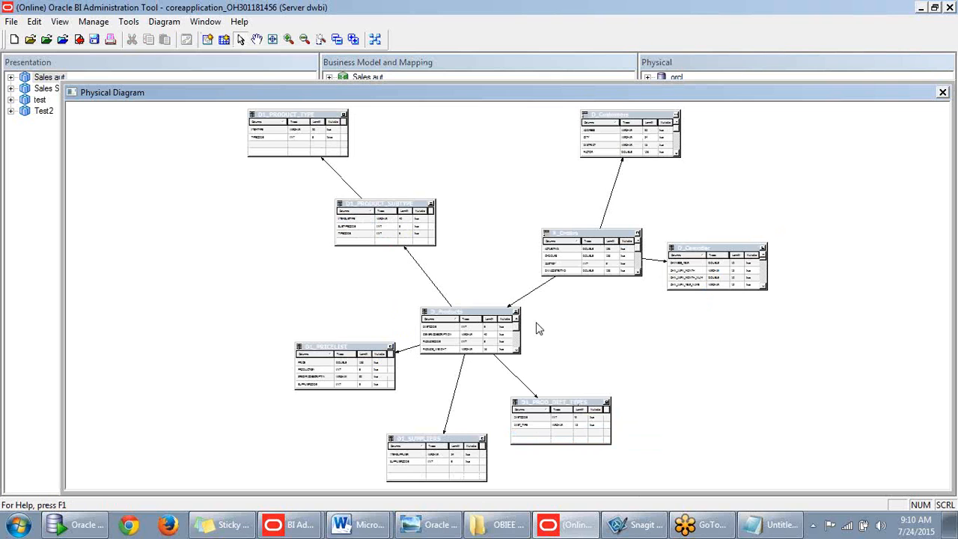
left_click_drag(717, 92, 632, 89)
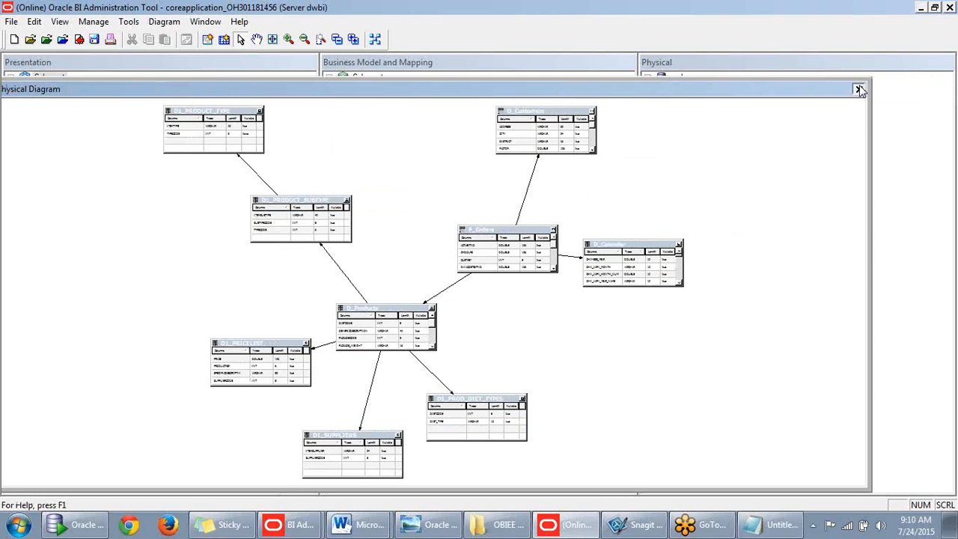
left_click(859, 90)
left_click(843, 200)
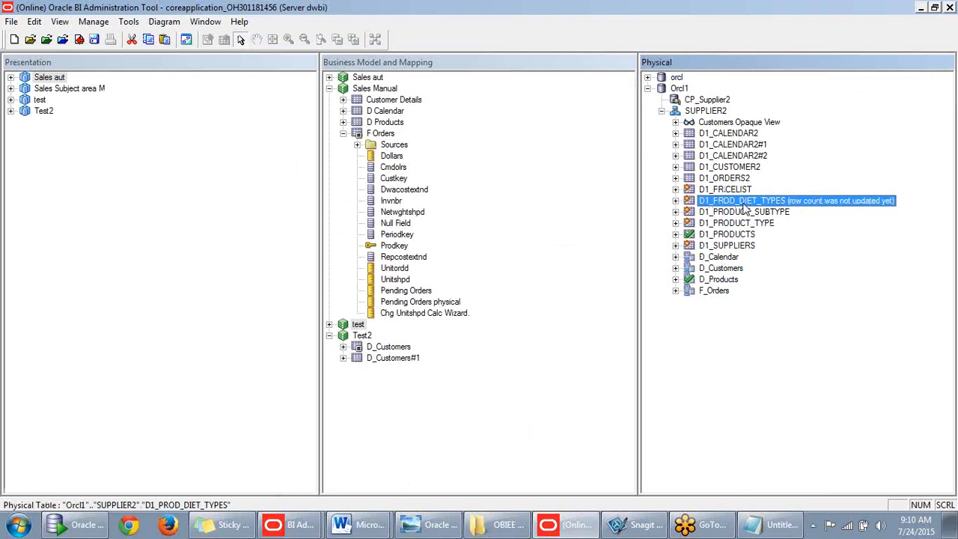
- Expand D1_PRICELIST to list PRICE, PRODUCTKEY, SPECIFICDESCRIPTIN and SUPPLIERCODE
left_click(675, 189)
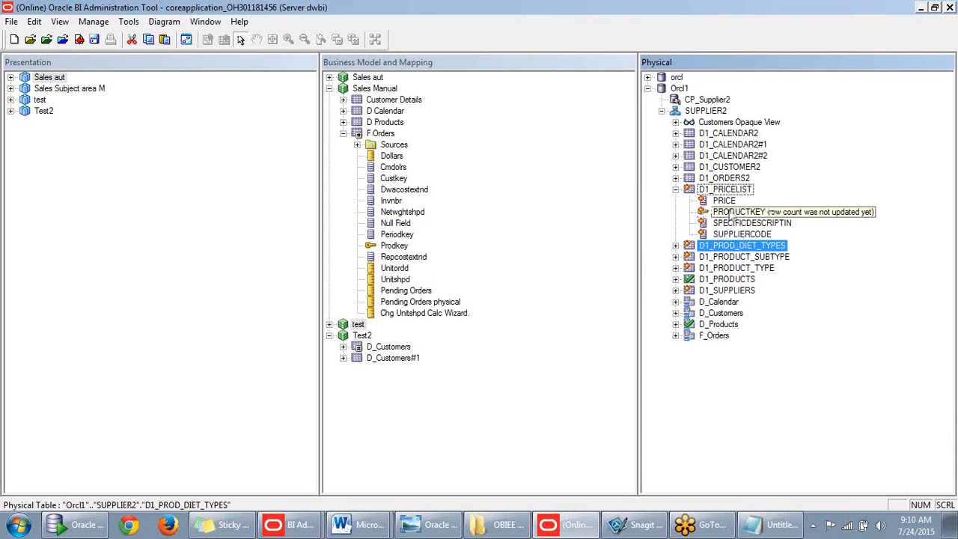
left_click(708, 216)
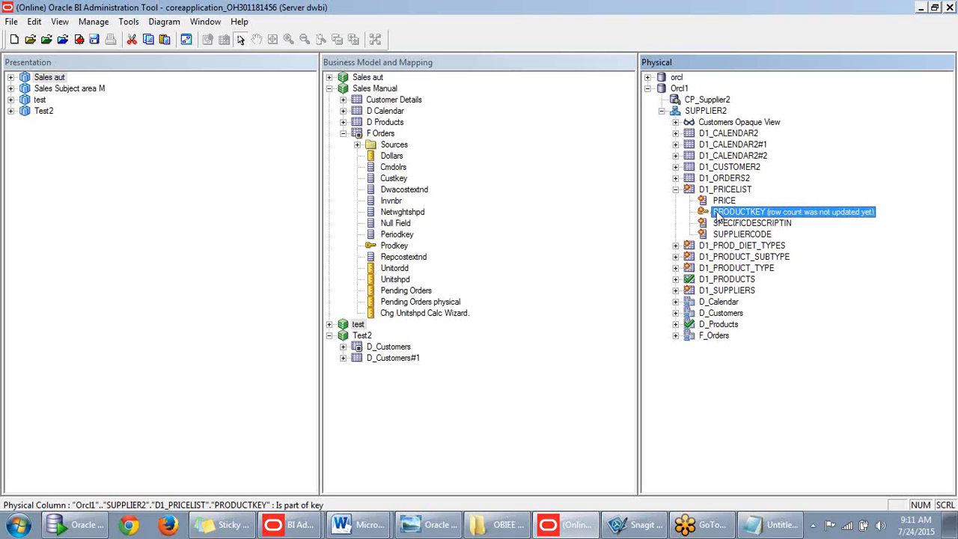
left_click(675, 189)
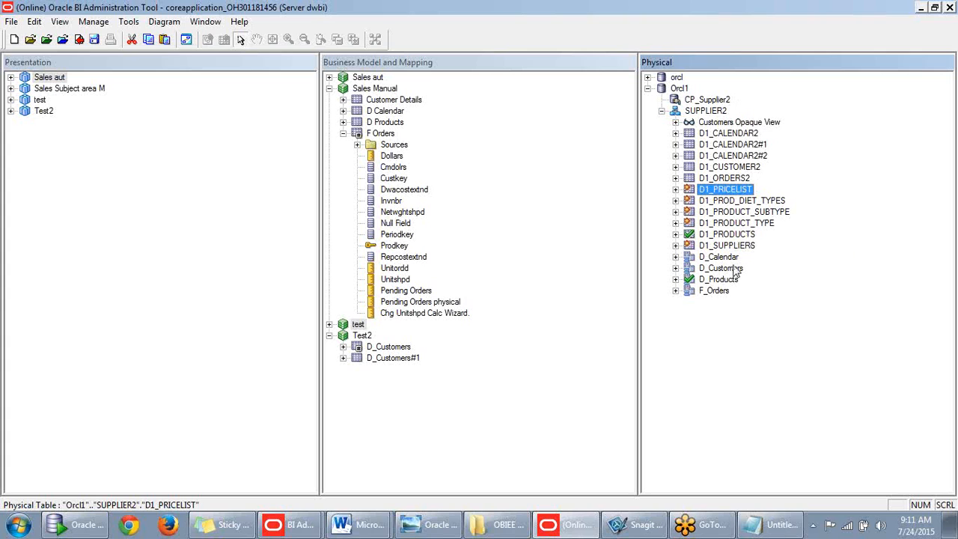
left_click(675, 189)
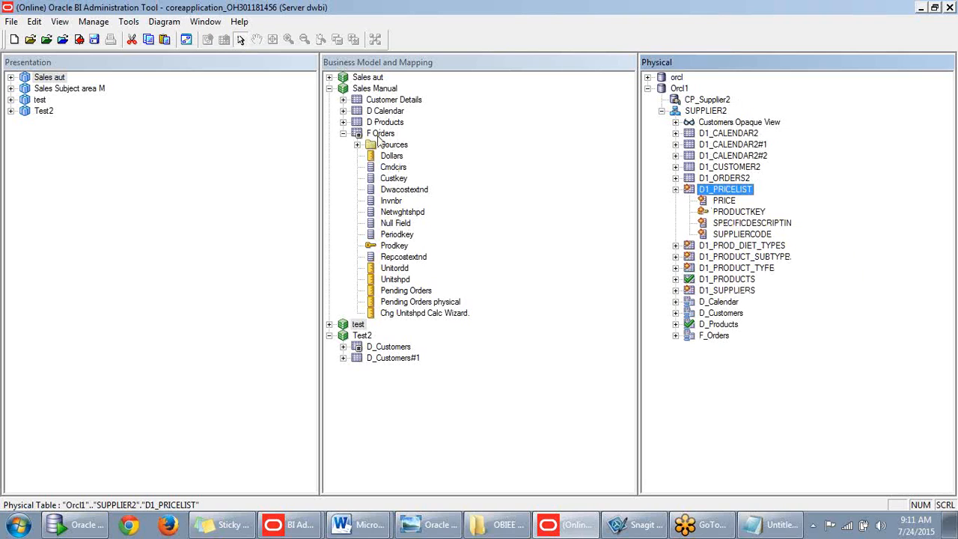
- Expand D Products and its Sources folder, collapse F Orders, and select the D Products source
left_click(343, 122)
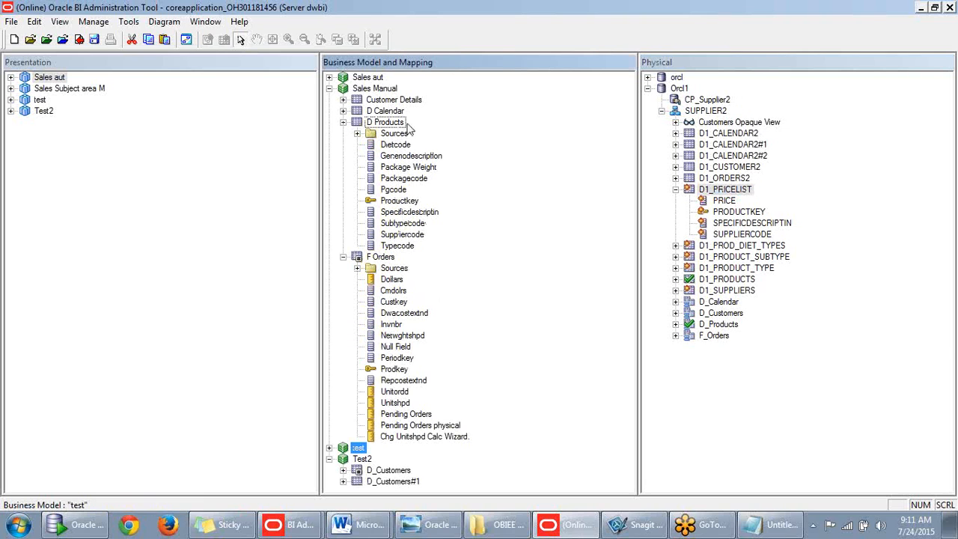
left_click(342, 257)
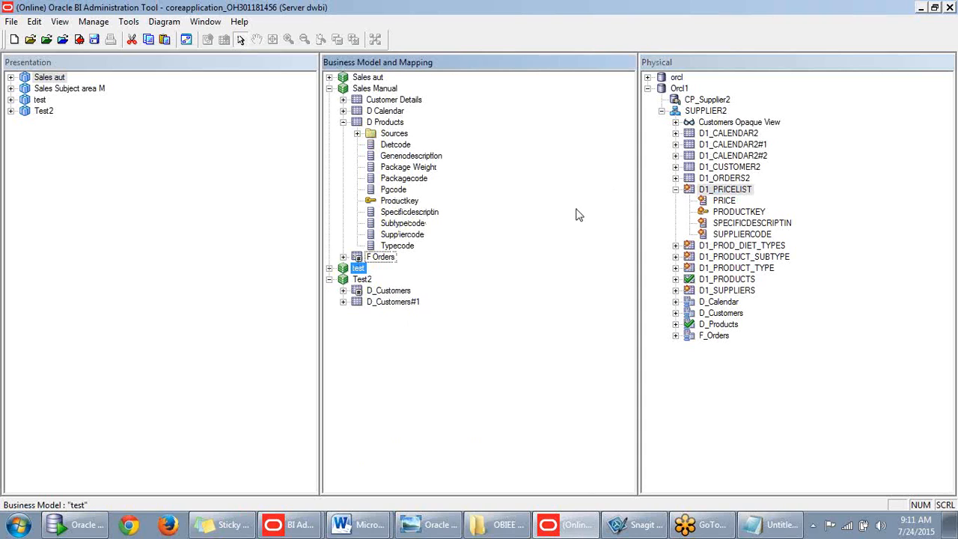
left_click(357, 133)
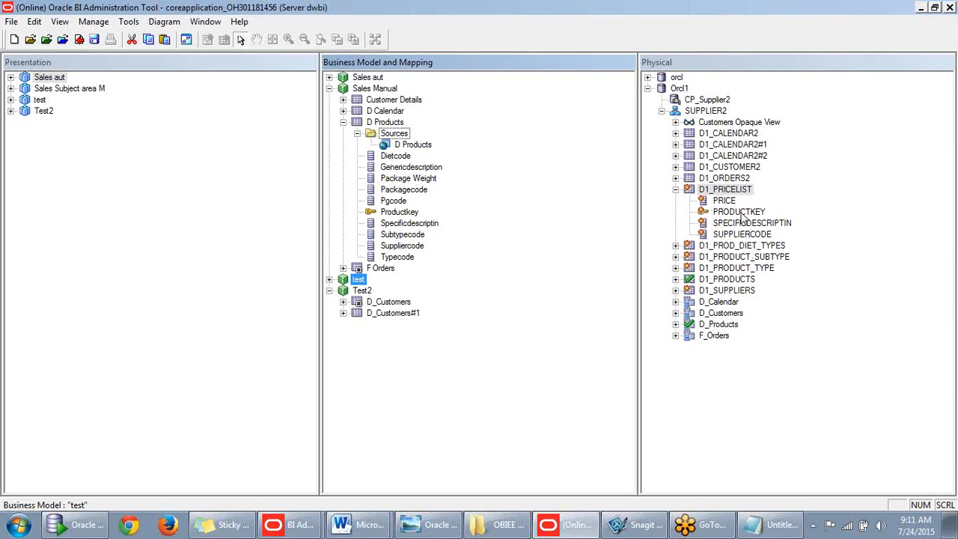
left_click(415, 145)
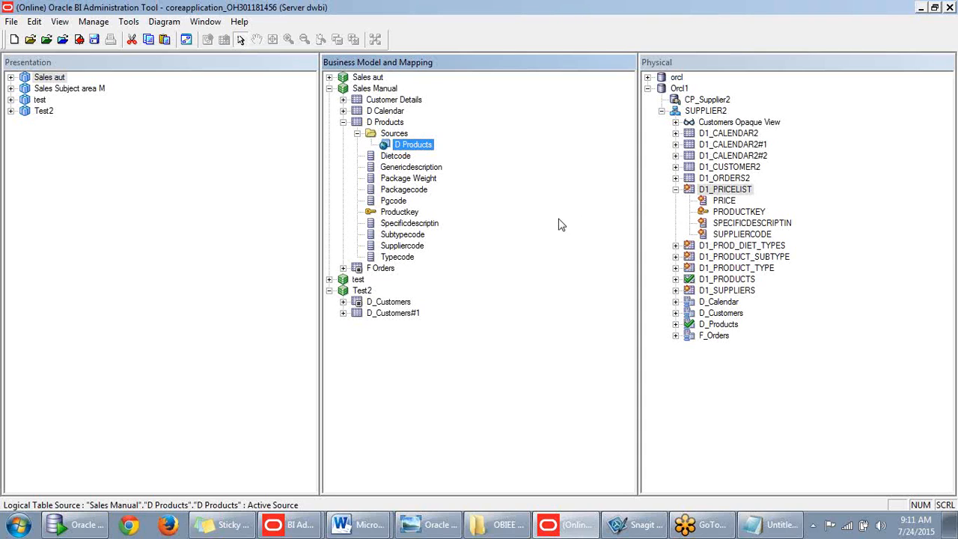
- Compare D1_PRICELIST's columns with the D Products logical table, leaving D1_PRICELIST collapsed
left_click(675, 191)
left_click(676, 191)
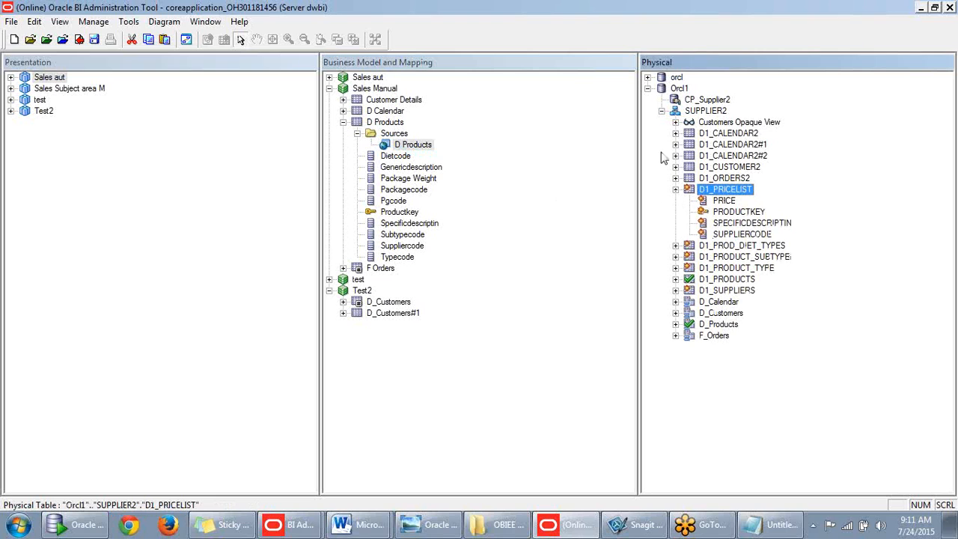
left_click(395, 128)
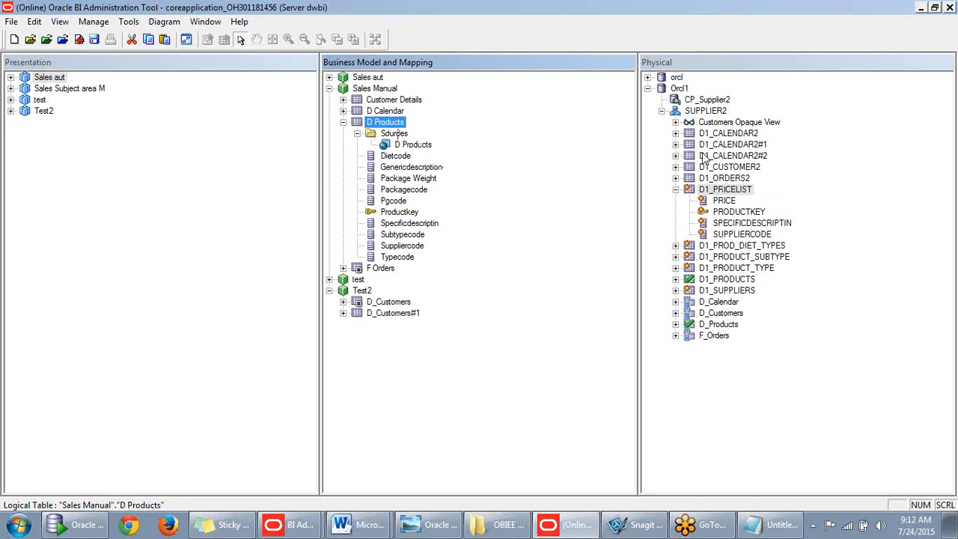
left_click(707, 190)
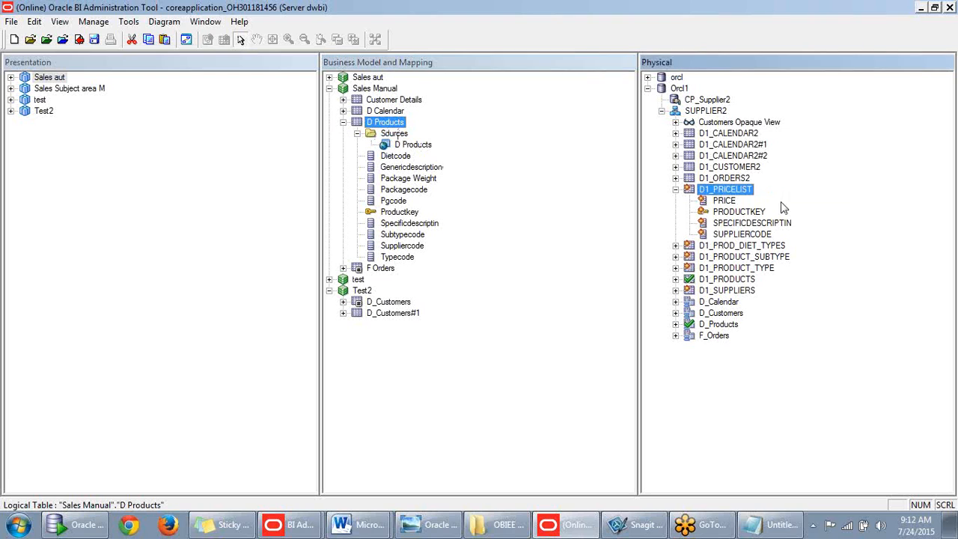
left_click(675, 189)
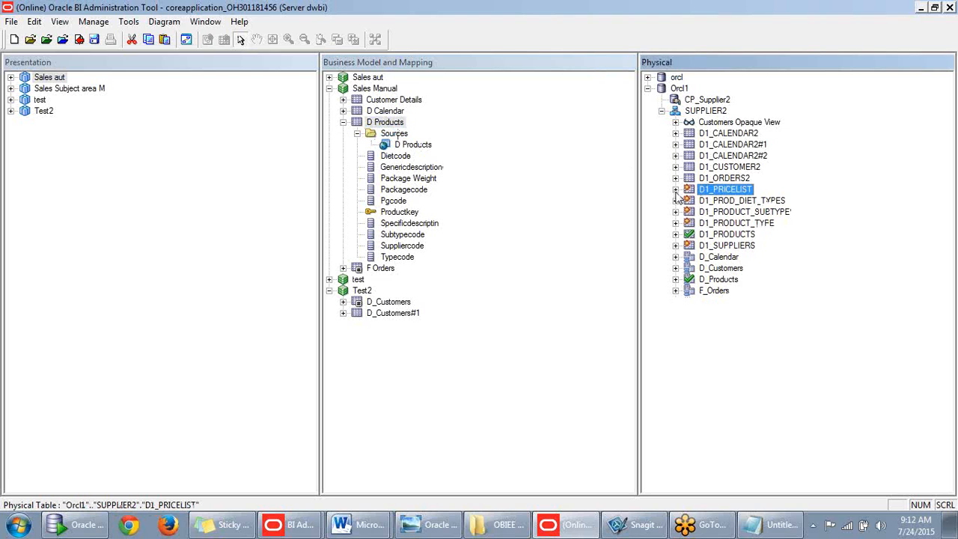
left_click(675, 189)
left_click(399, 124)
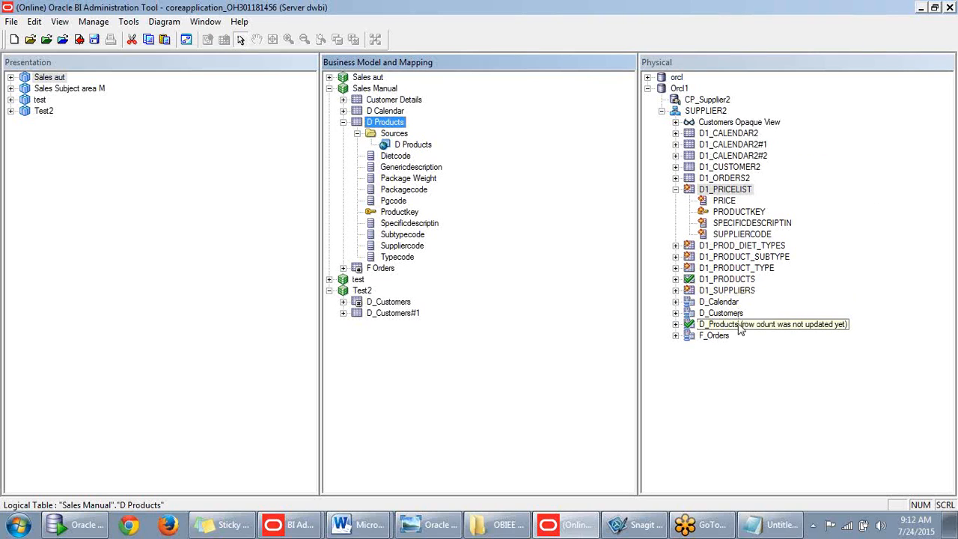
left_click(675, 190)
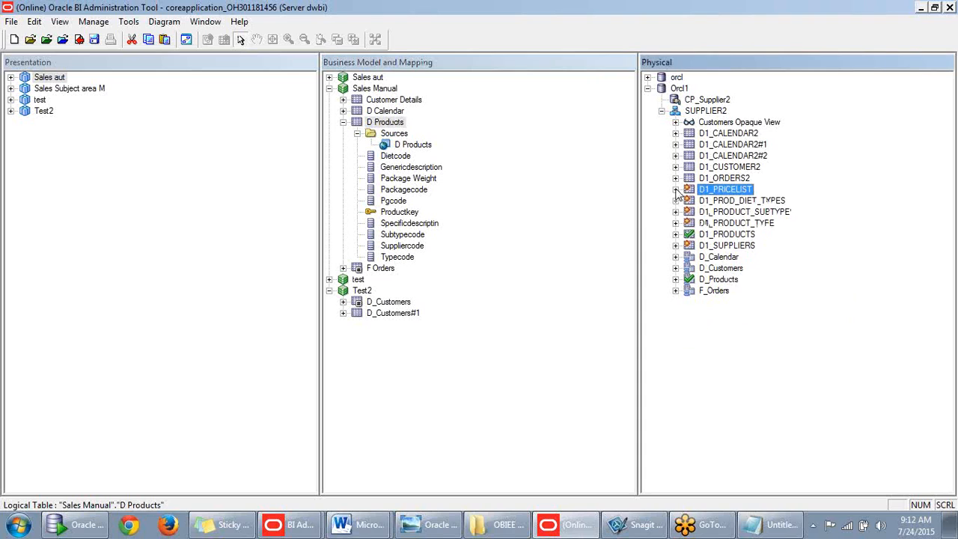
left_click(676, 190)
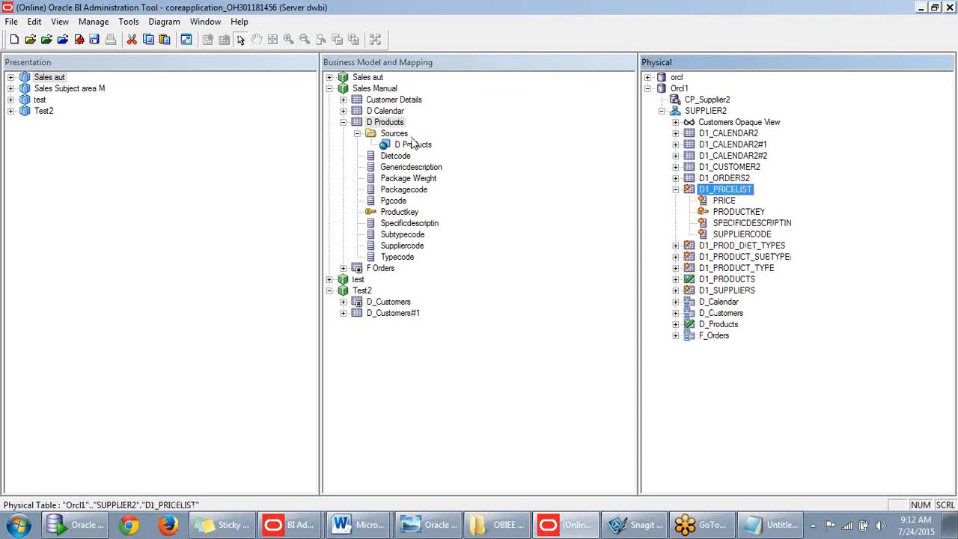
left_click(675, 190)
- Drag D1_PRICELIST onto the D Products table source and confirm the check-out
left_click_drag(717, 194, 425, 153)
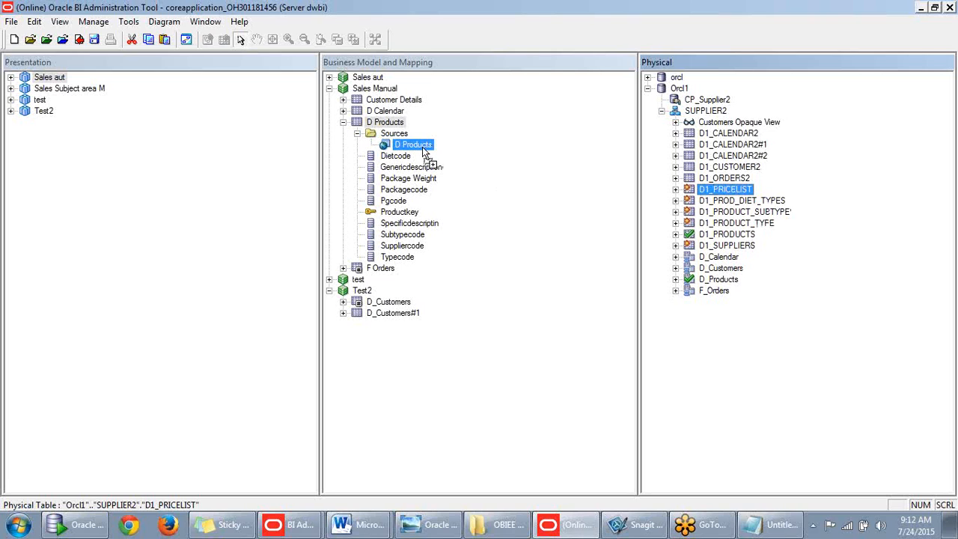
left_click_drag(425, 152, 425, 153)
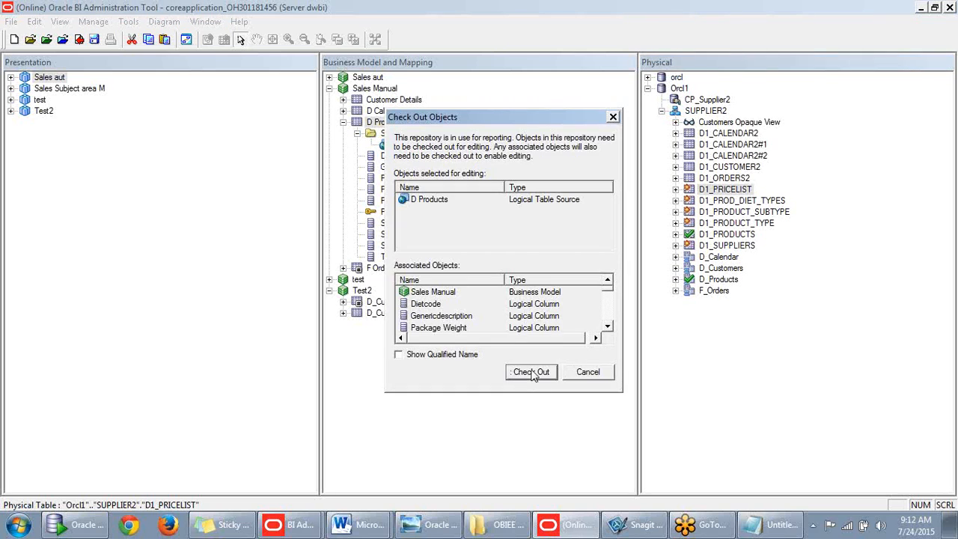
left_click(531, 372)
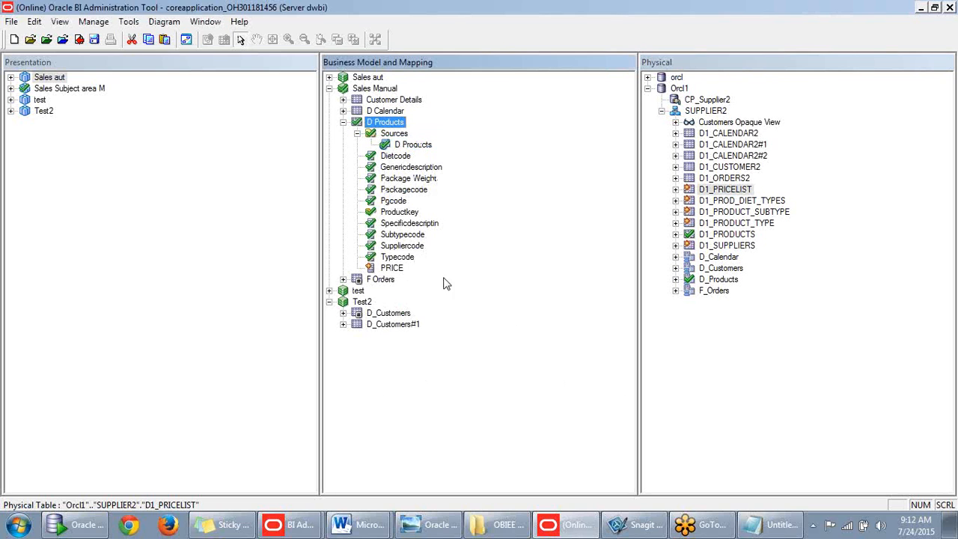
- Check the new PRICE logical column against D1_PRICELIST's PRICE and PRODUCTKEY, keeping its name
left_click(392, 269)
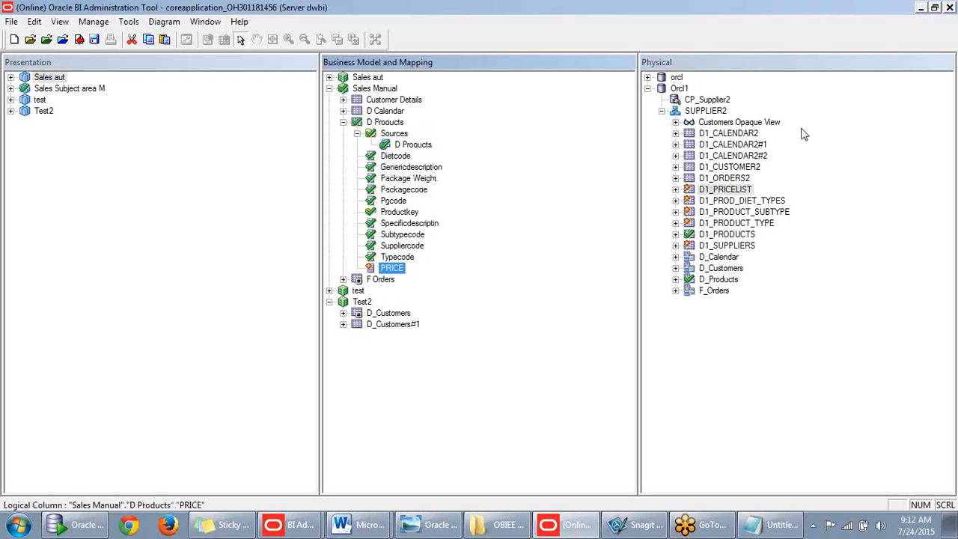
left_click(675, 190)
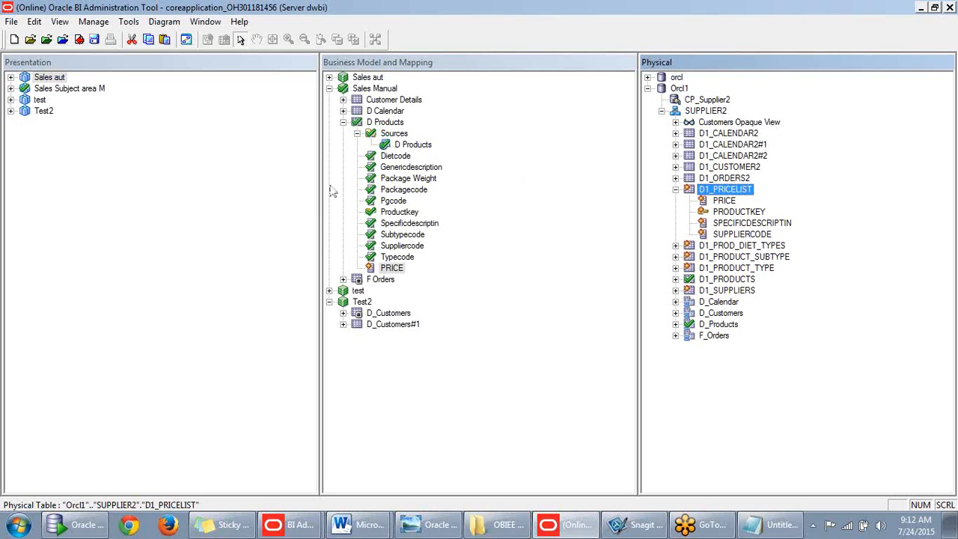
left_click(723, 202)
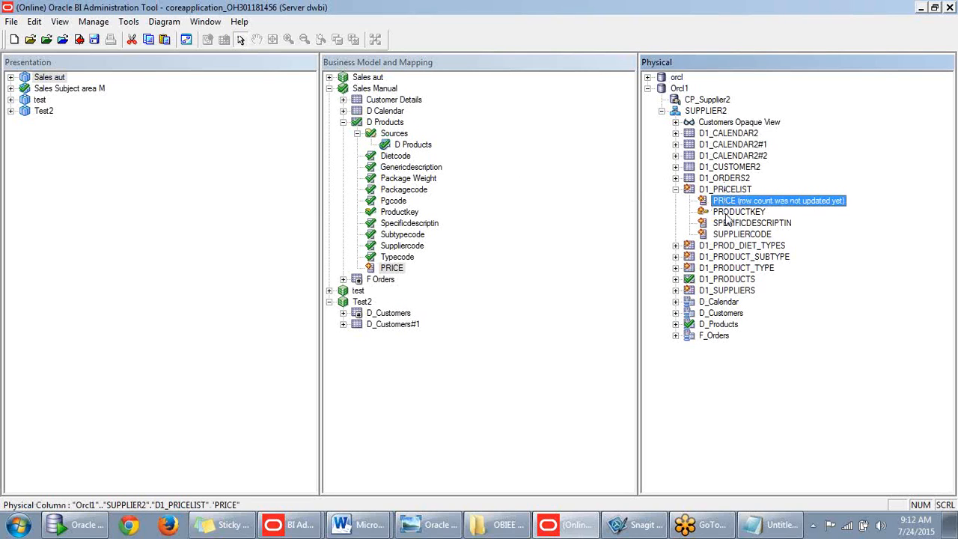
left_click(732, 212)
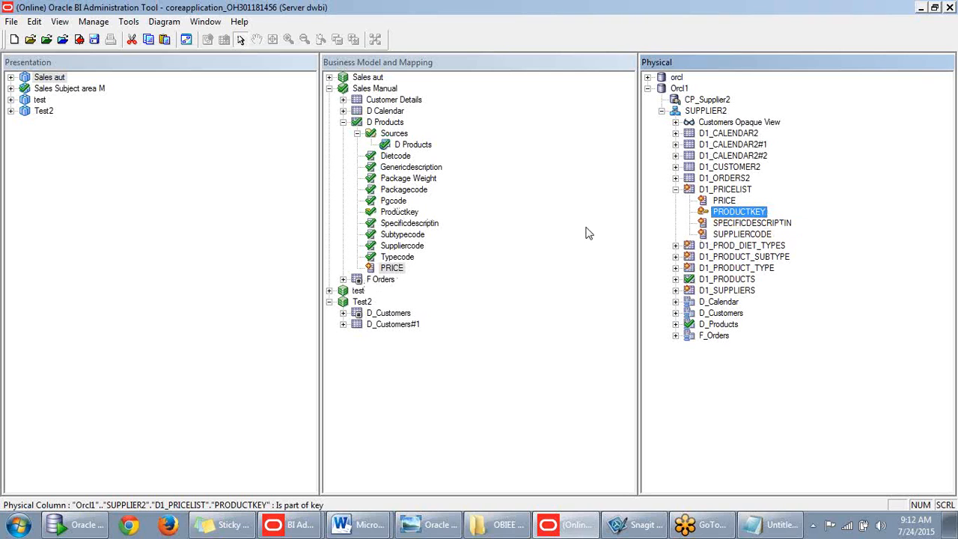
left_click(392, 268)
left_click(393, 271)
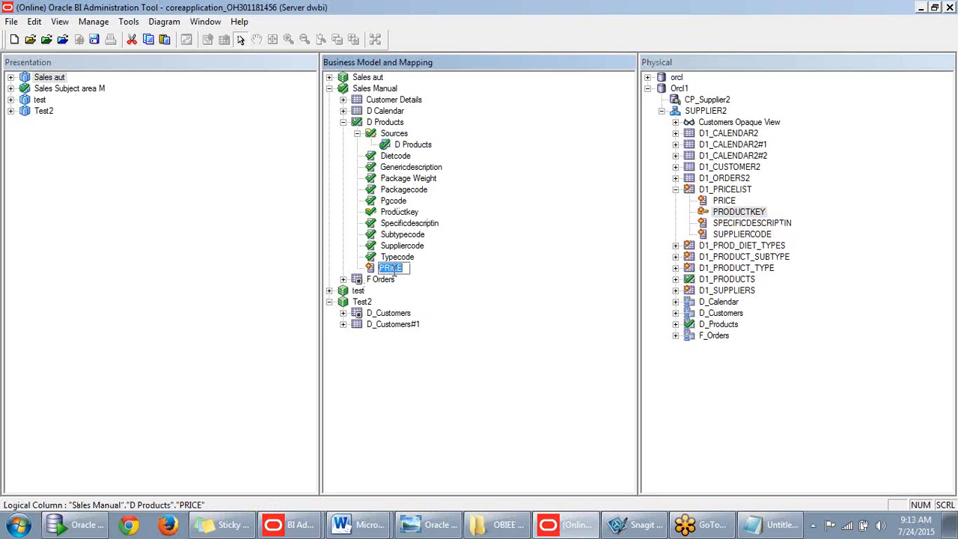
left_click(445, 264)
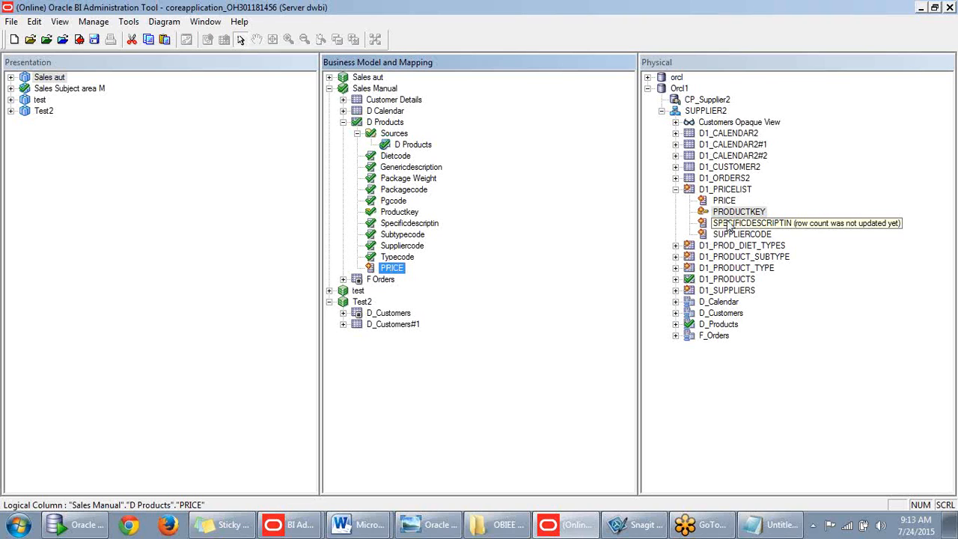
left_click(675, 190)
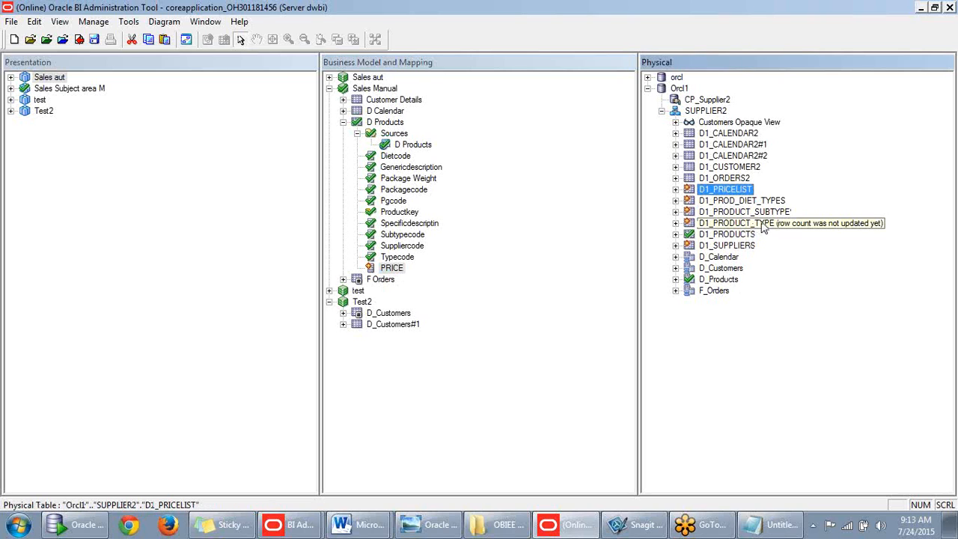
- Add DIET_TYPE from D1_PROD_DIET_TYPES to D Products and compare physical DIETCODE with logical Dietcode
left_click_drag(744, 200, 417, 147)
left_click(411, 281)
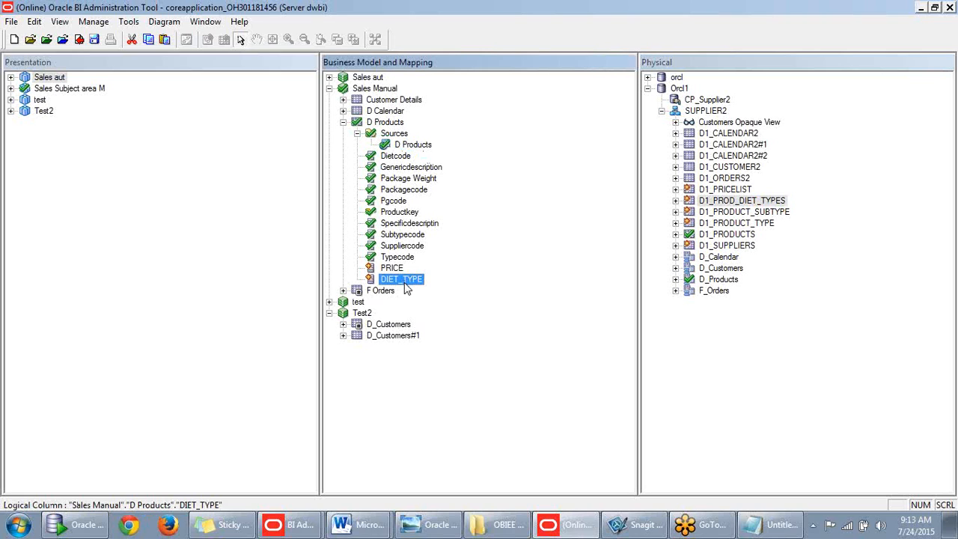
left_click(675, 201)
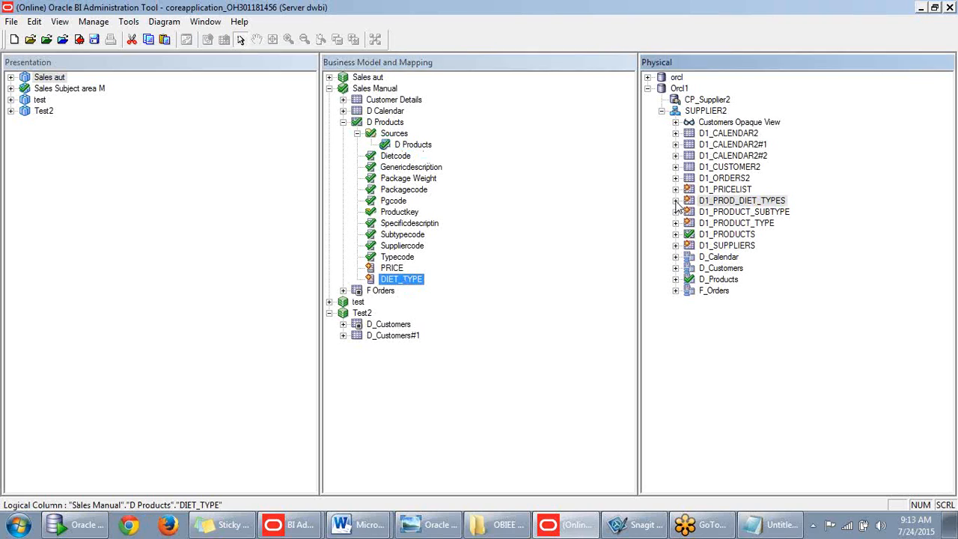
left_click(736, 225)
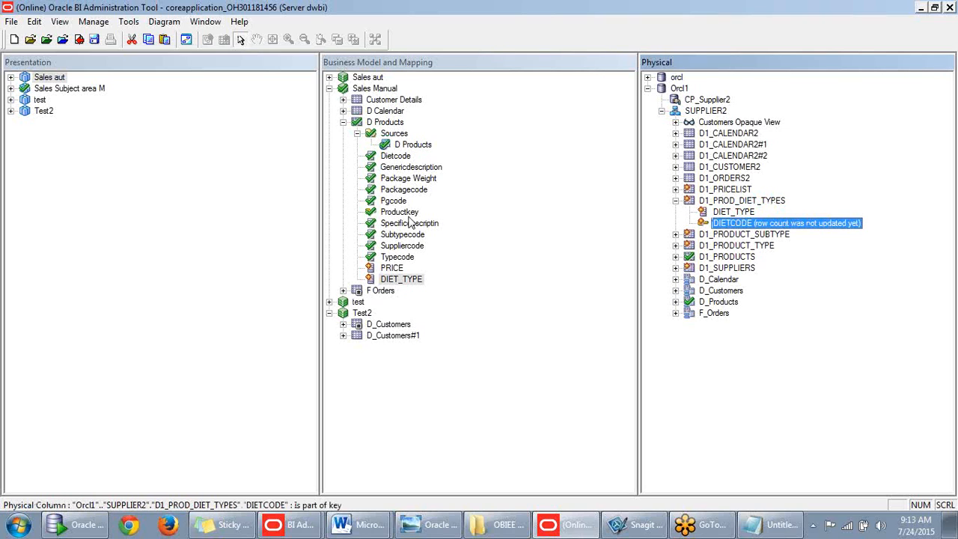
left_click(395, 155)
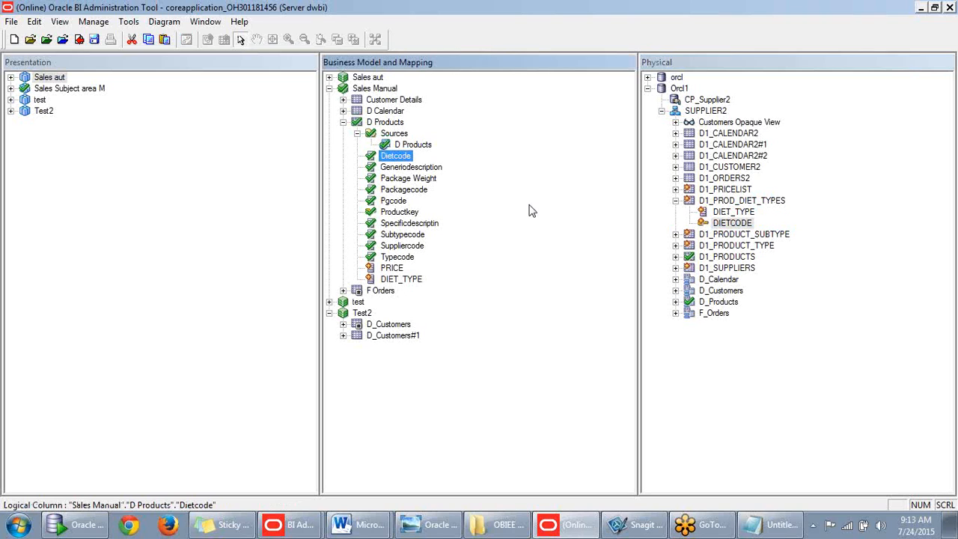
left_click(730, 225)
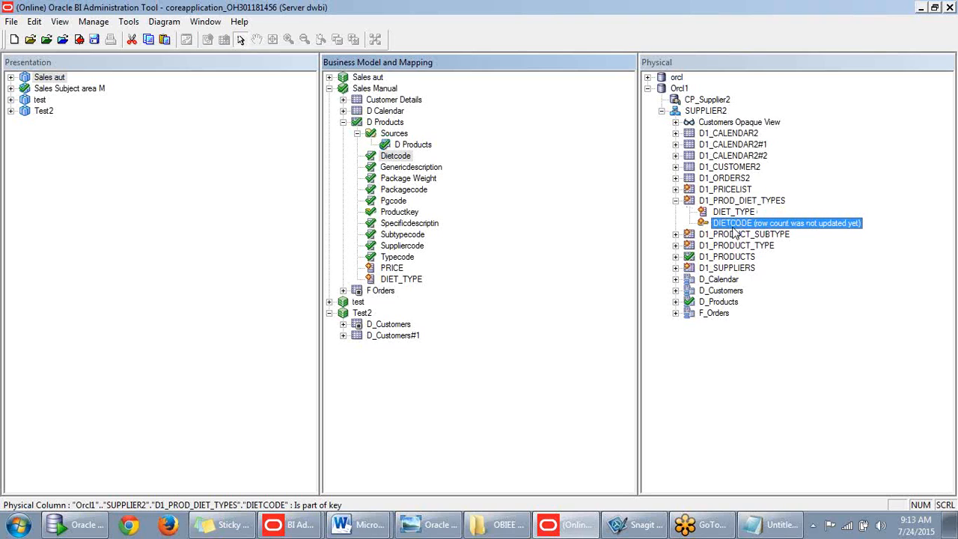
left_click(418, 146)
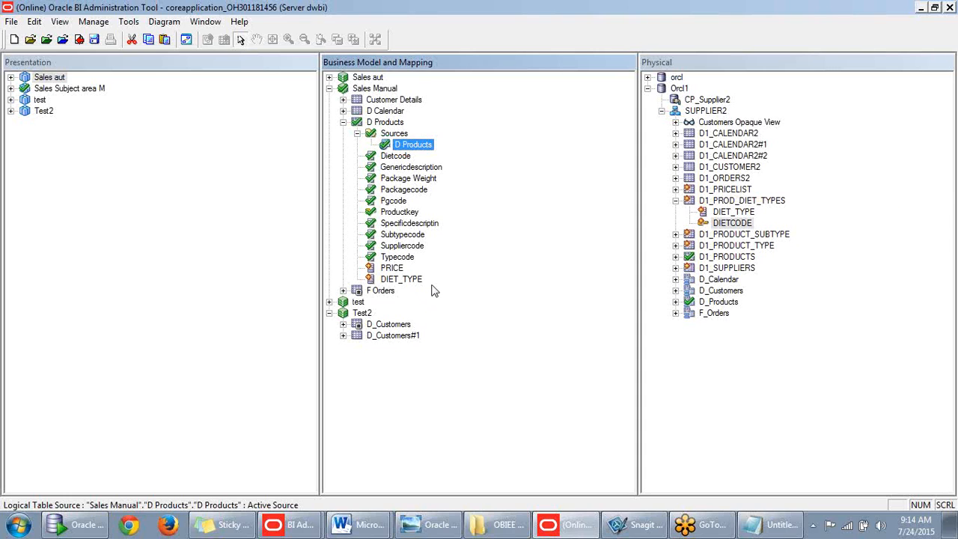
- Collapse D1_PROD_DIET_TYPES and drag it onto the D Products logical table
left_click(674, 208)
left_click(676, 201)
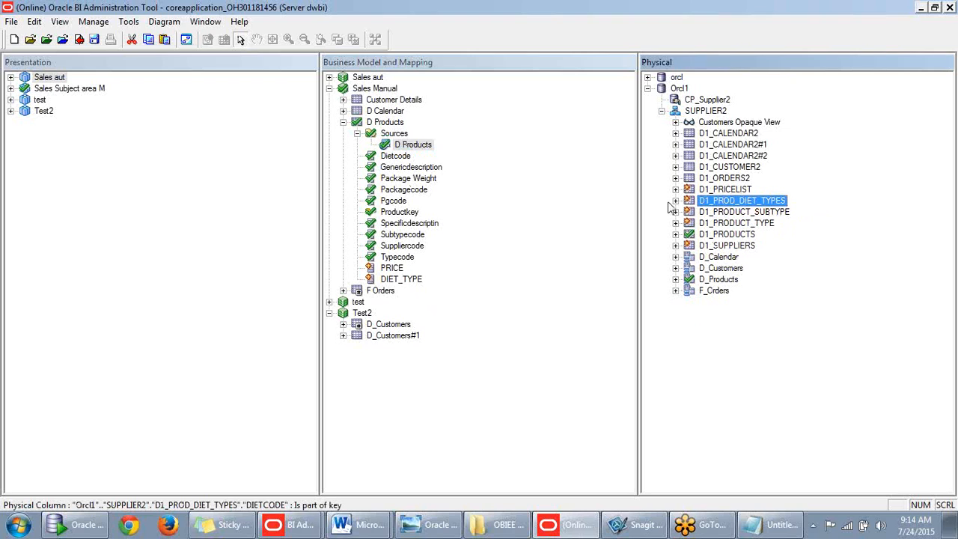
left_click_drag(694, 202, 394, 125)
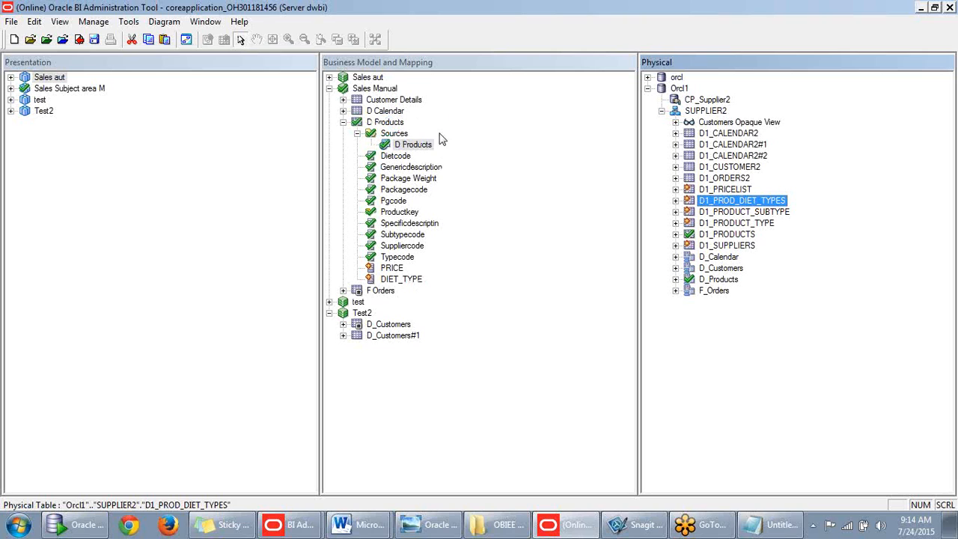
- Delete the DIET_TYPE logical column, then re-add it by dragging D1_PROD_DIET_TYPES onto D Products
left_click(583, 199)
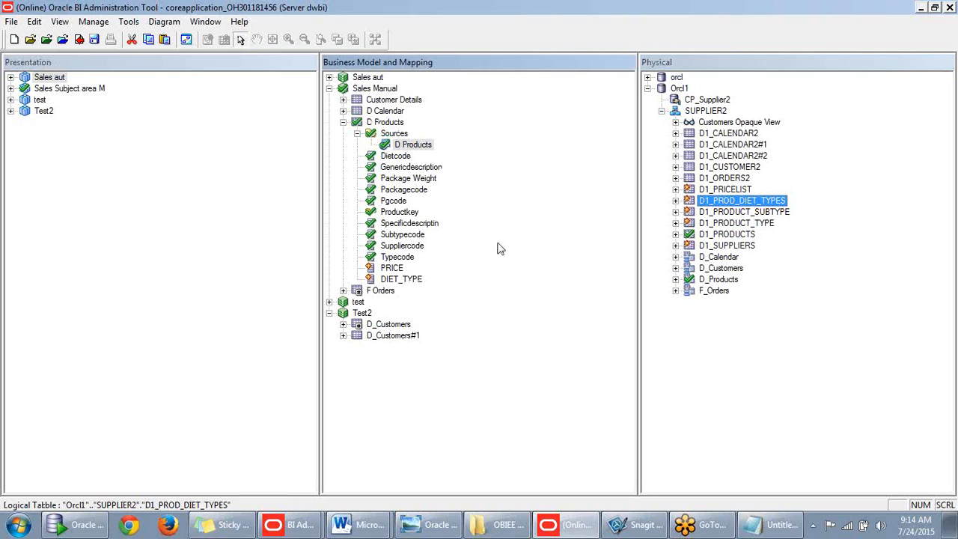
left_click(408, 281)
key("Delete")
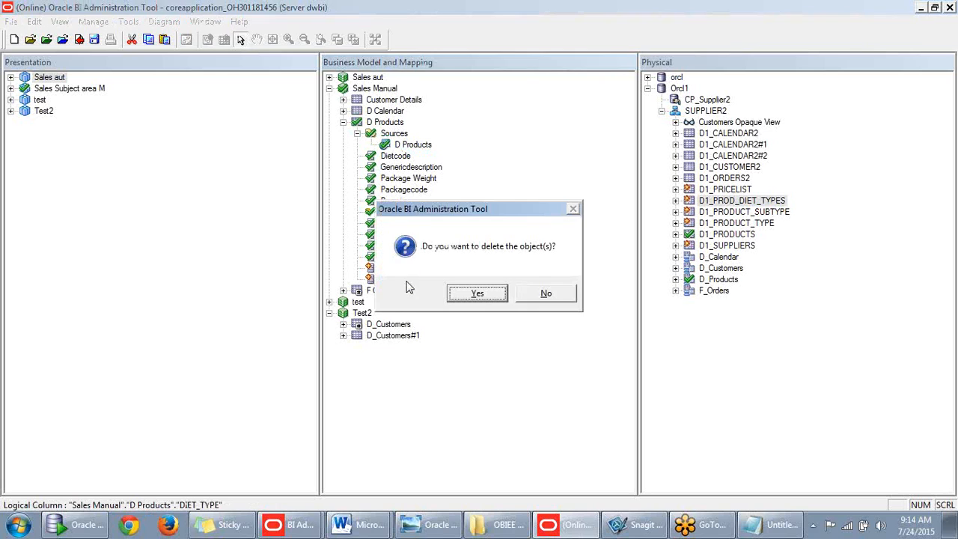
left_click(479, 293)
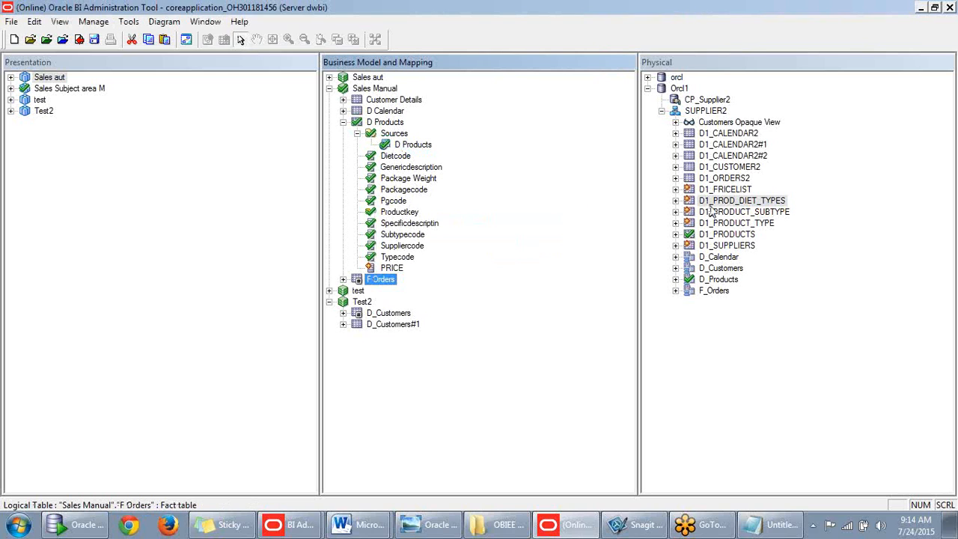
left_click_drag(703, 208, 401, 128)
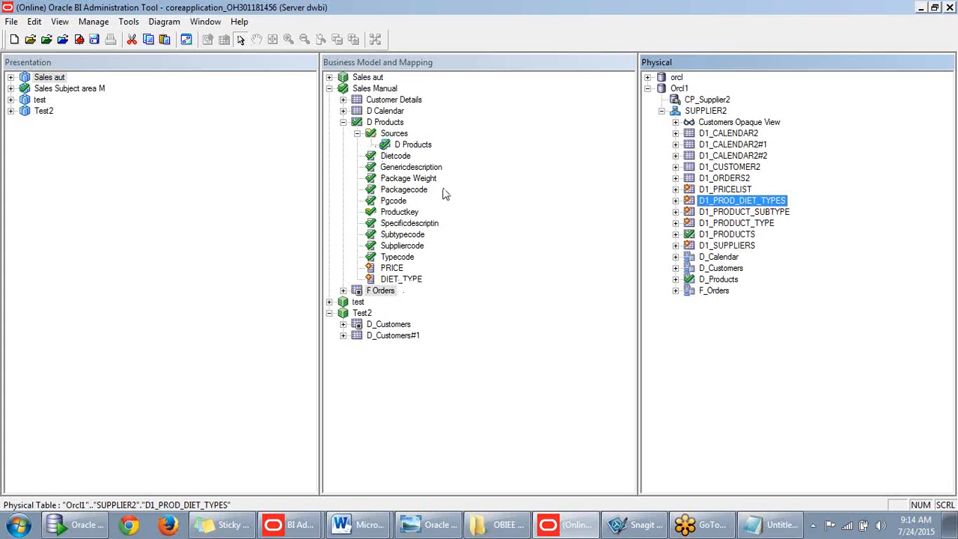
left_click(413, 147)
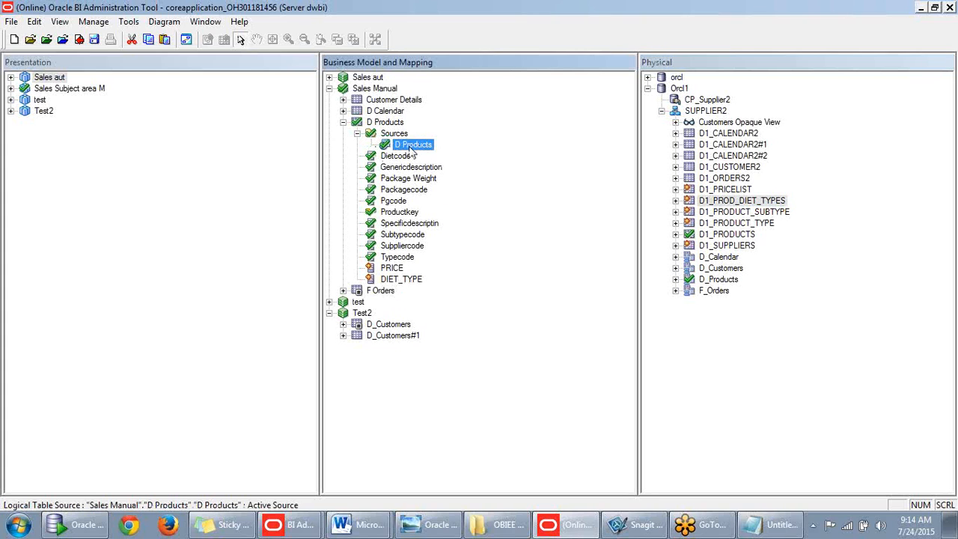
double_click(423, 147)
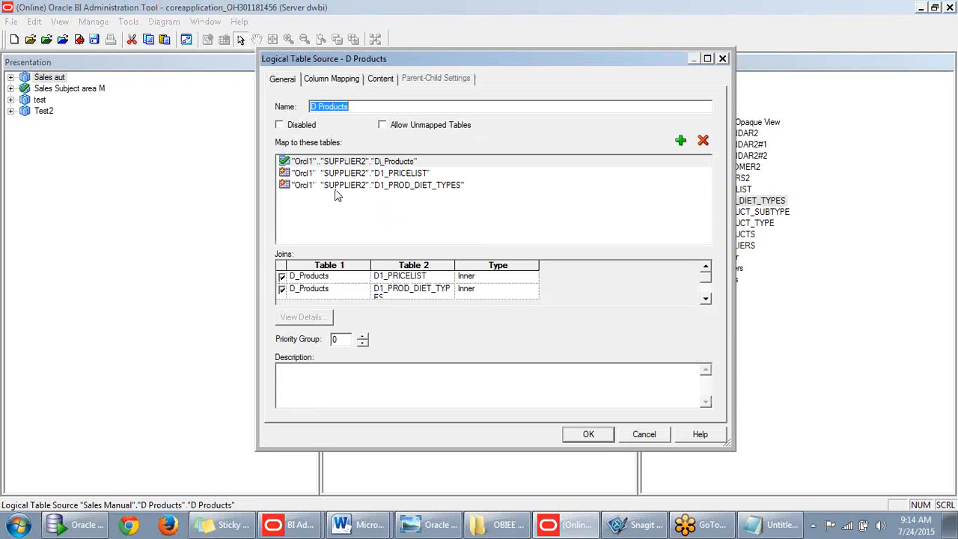
left_click(384, 189)
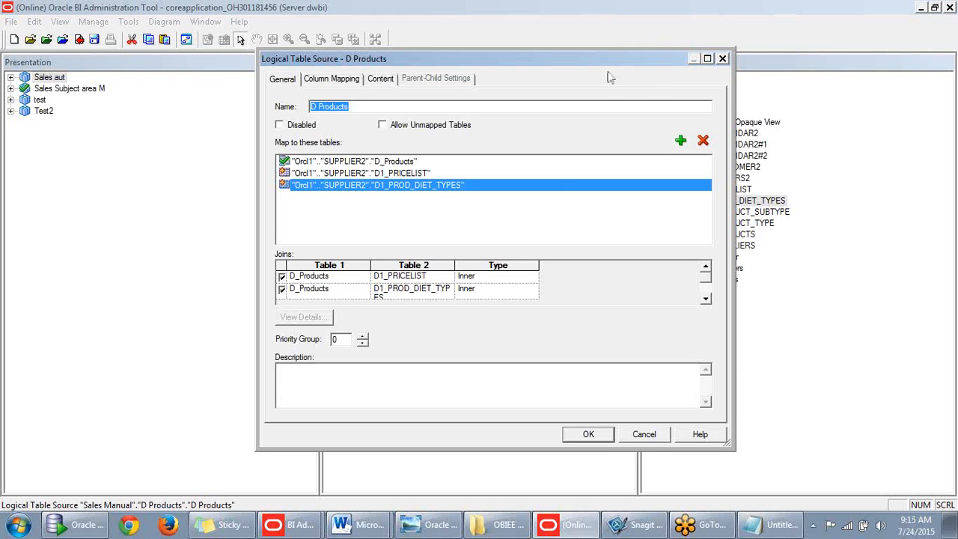
left_click(721, 60)
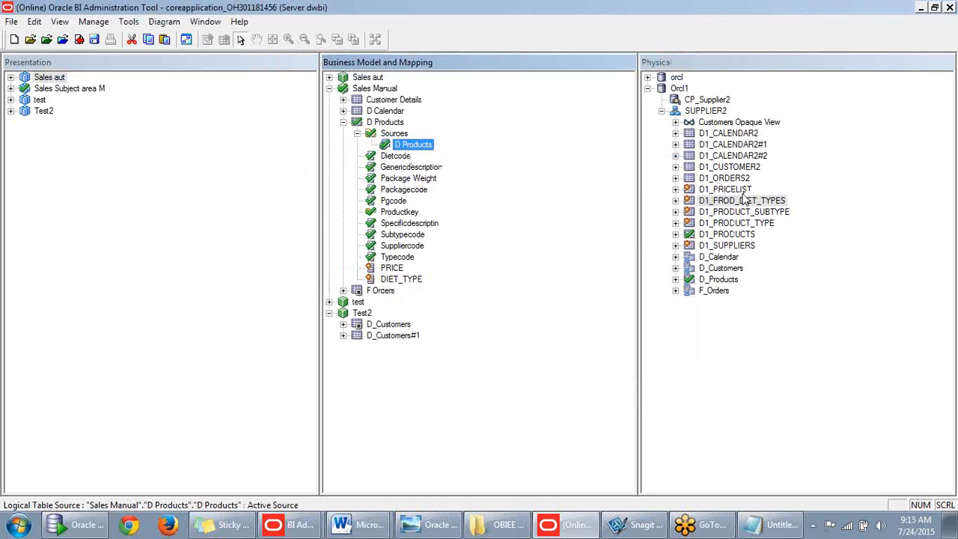
left_click(834, 201)
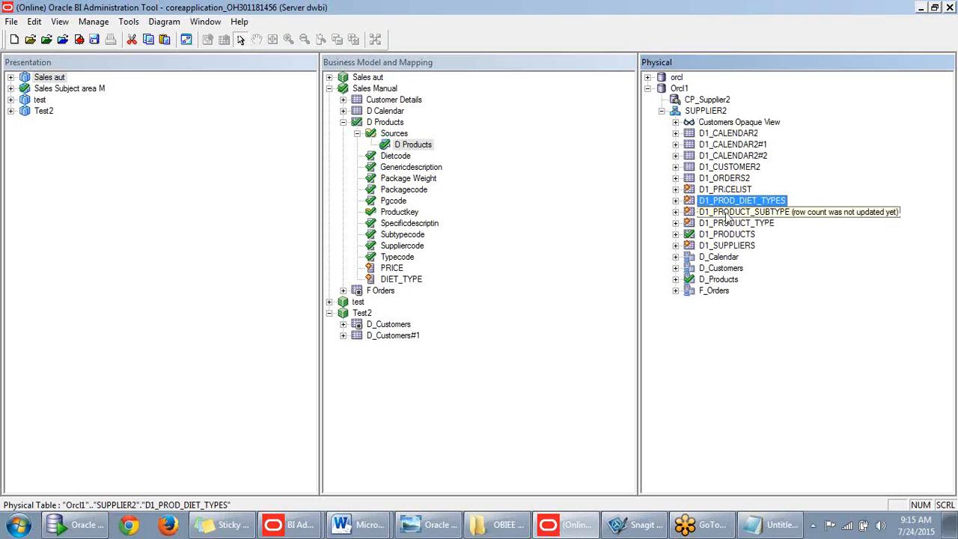
- Diagram the SUPPLIER2 tables with their direct joins; the attempt to delete unjoined tables is cancelled
right_click(710, 114)
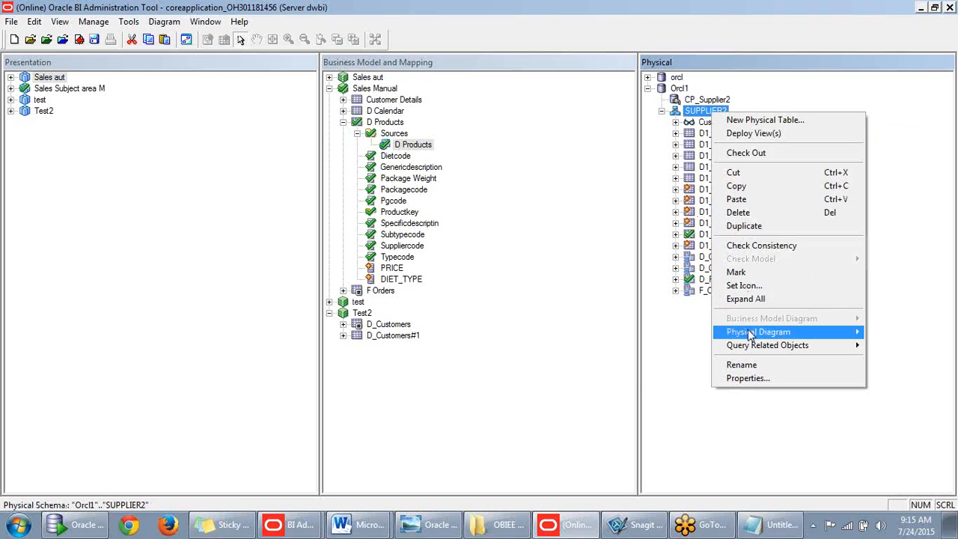
mouse_move(750, 333)
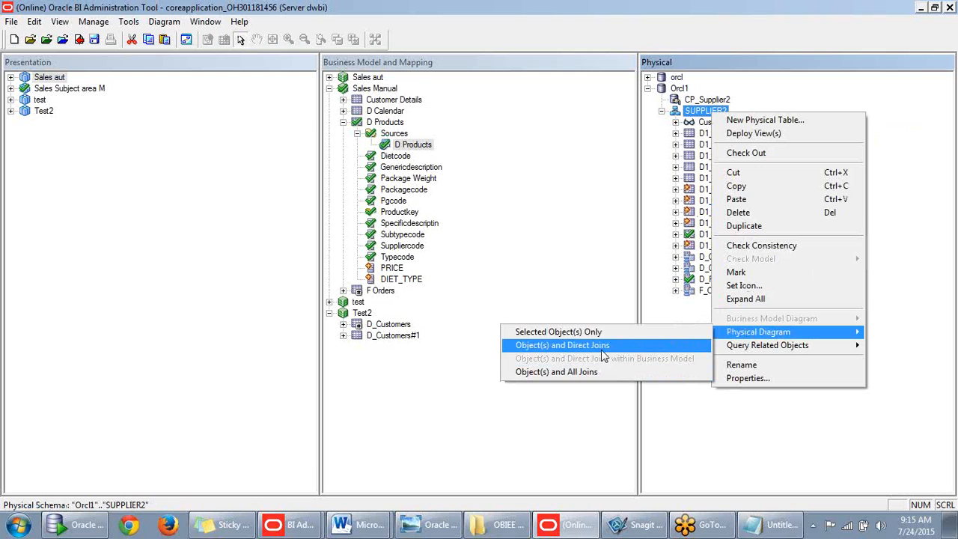
left_click(604, 348)
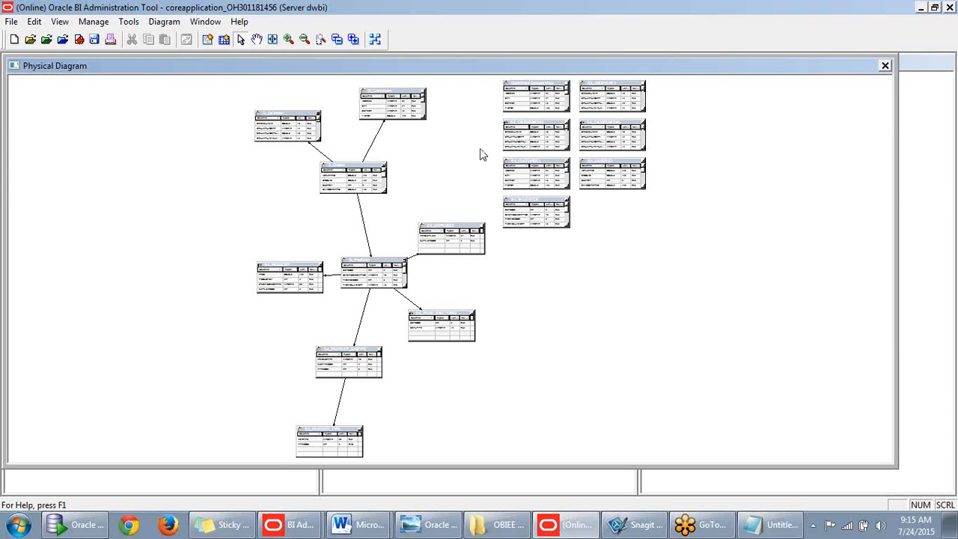
left_click_drag(738, 264, 495, 155)
key("Delete")
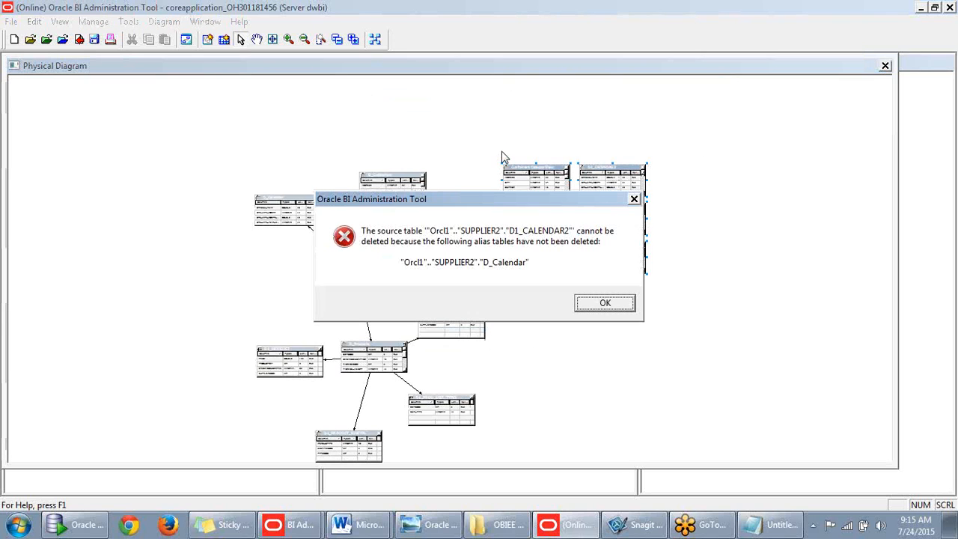
left_click(619, 305)
left_click(602, 372)
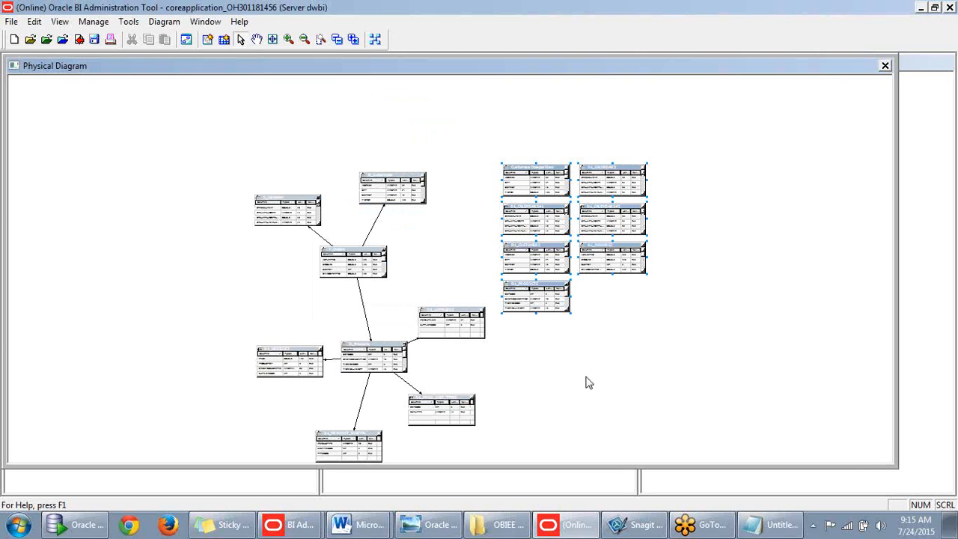
- Inspect the D_Products, D1_PRODUCT_SUBTYPE and D1_PRODUCT_TYPE joins in the enlarged diagram, then close it
left_click(288, 39)
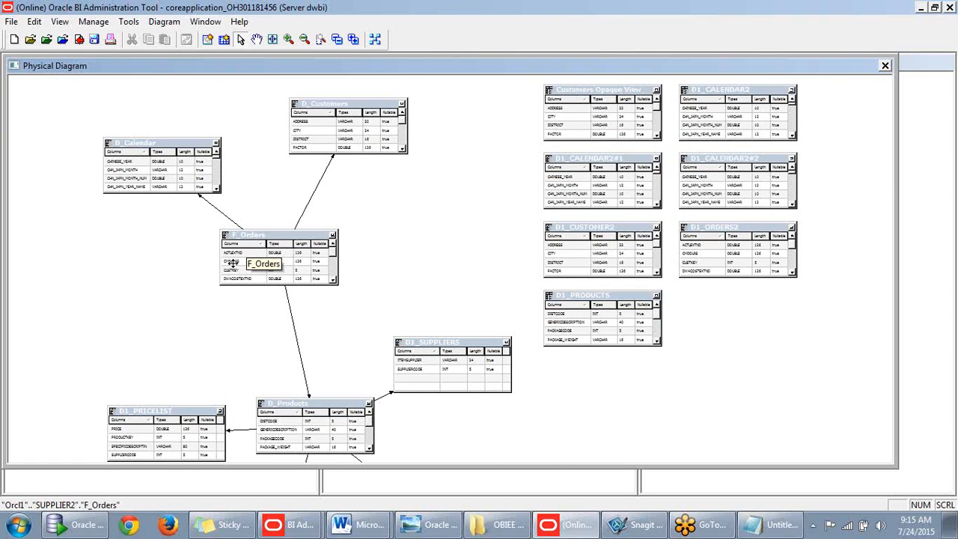
scroll(273, 299, "down", 3)
scroll(273, 296, "down", 3)
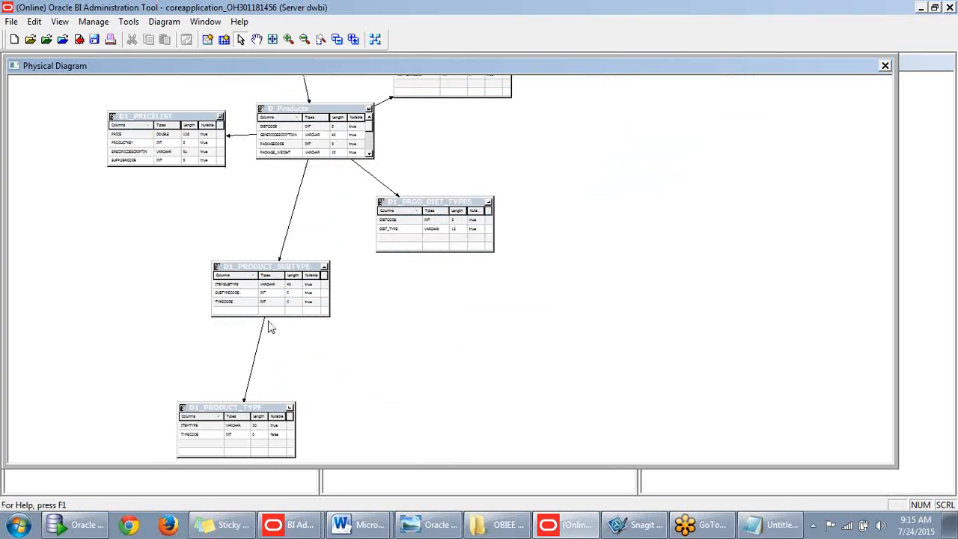
left_click(297, 208)
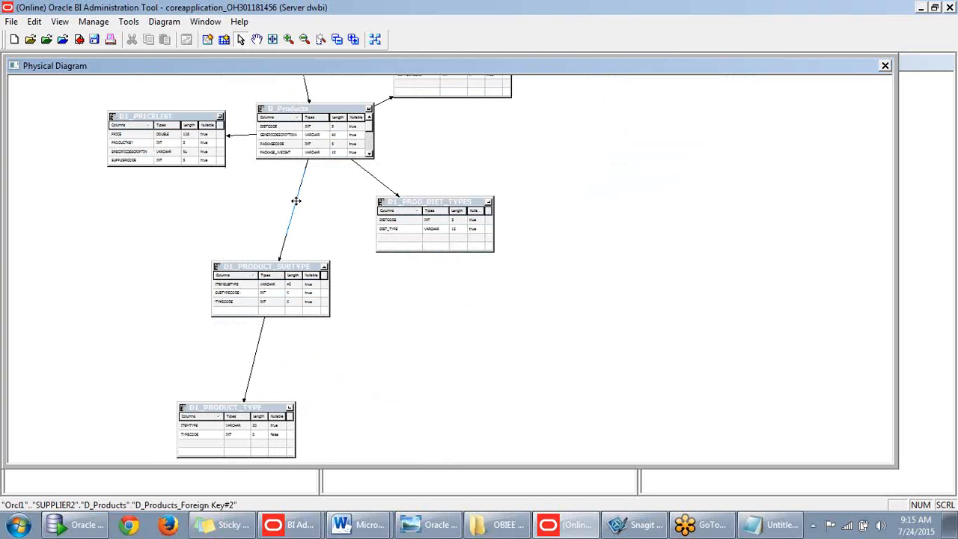
left_click(252, 372)
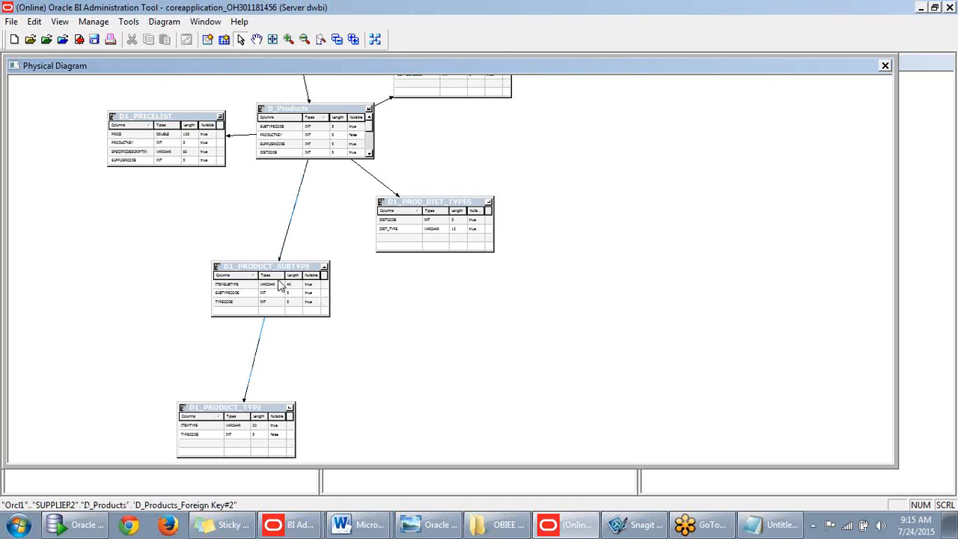
left_click(302, 196)
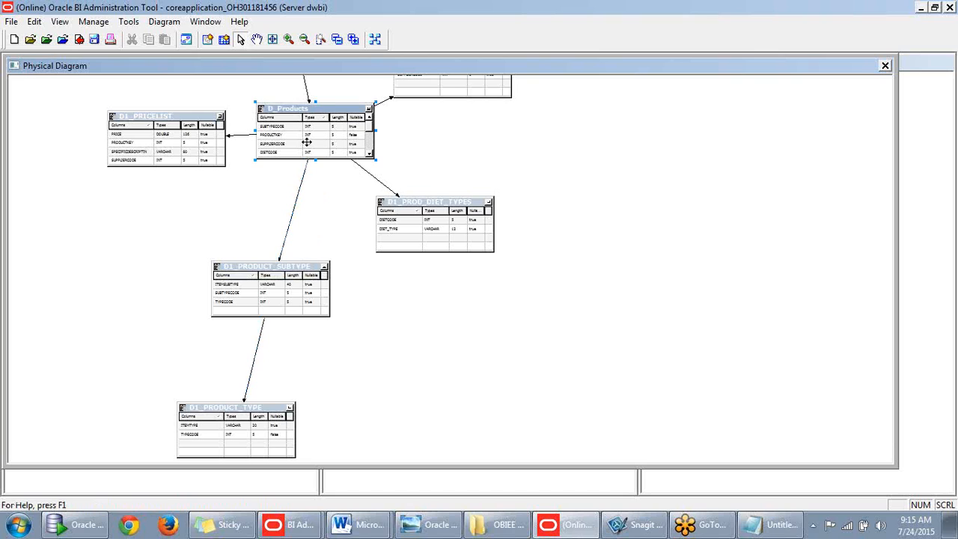
left_click(267, 274)
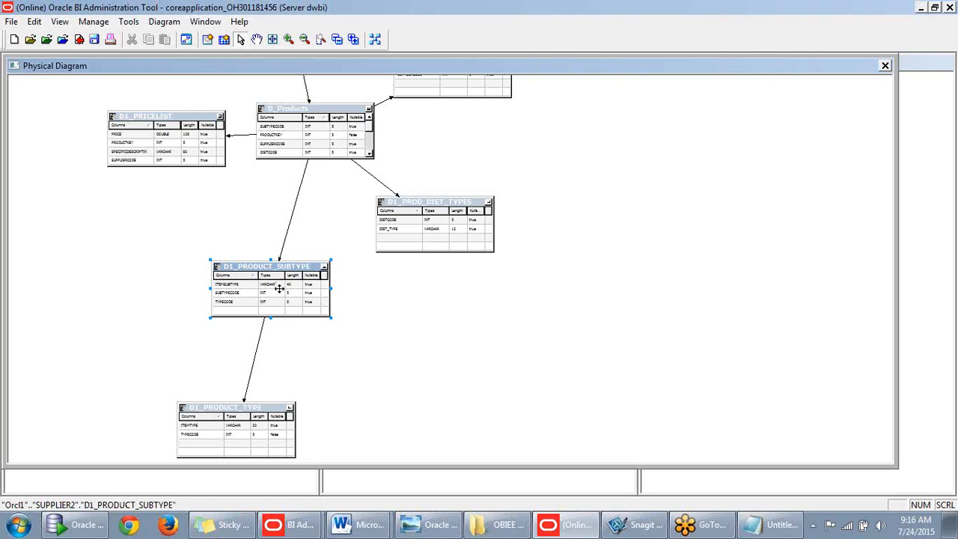
left_click(254, 425)
left_click(885, 66)
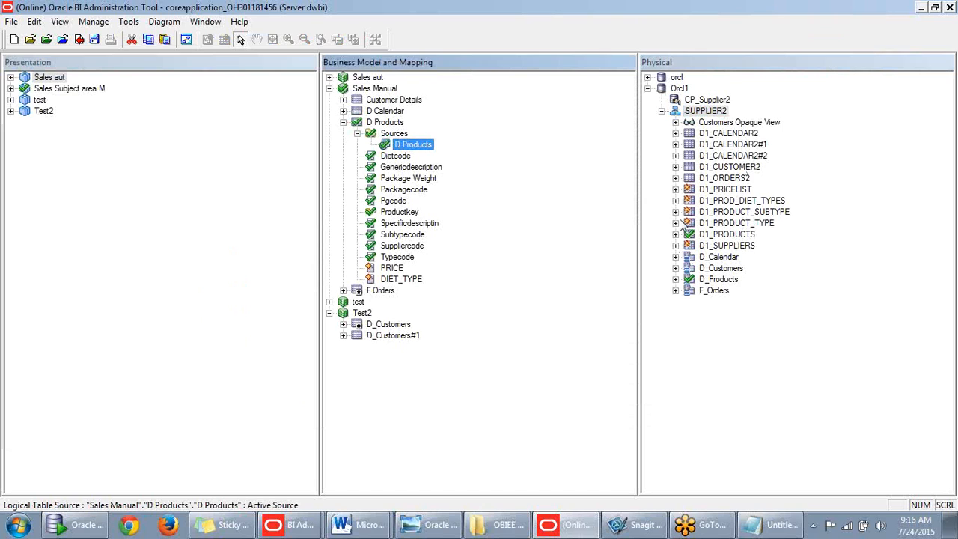
- Add ITEMSUBTYPE to D Products by dropping D1_PRODUCT_SUBTYPE onto its logical table source
left_click(675, 223)
left_click(675, 225)
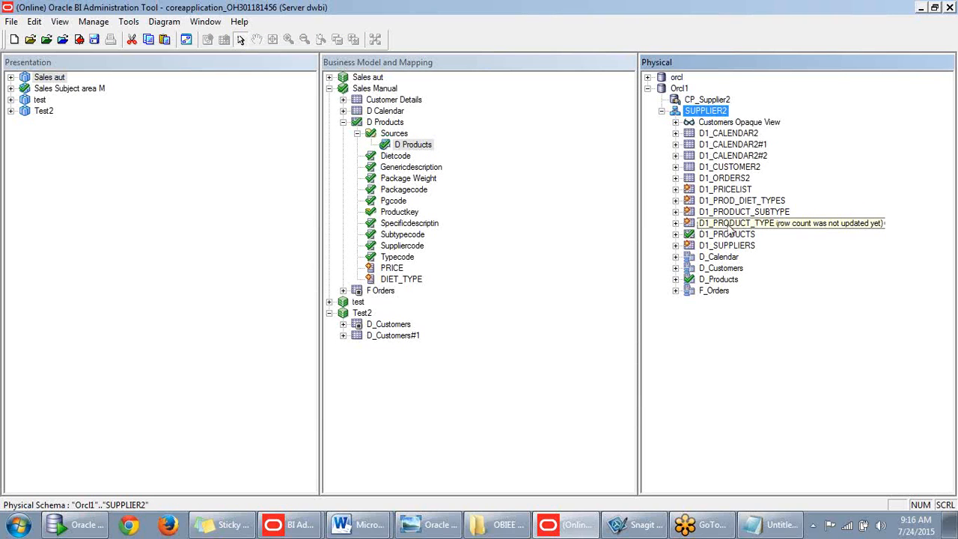
left_click_drag(726, 226, 429, 144)
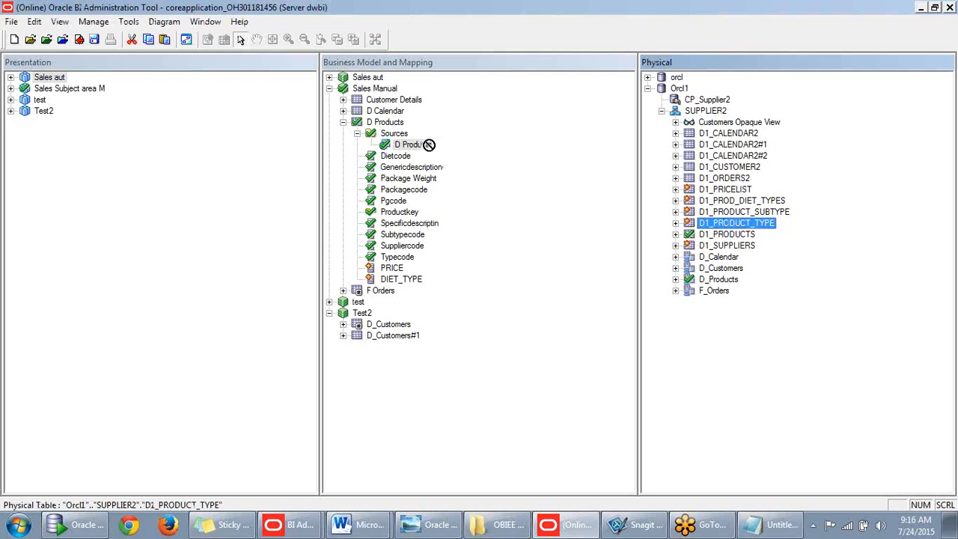
left_click_drag(429, 144, 733, 224)
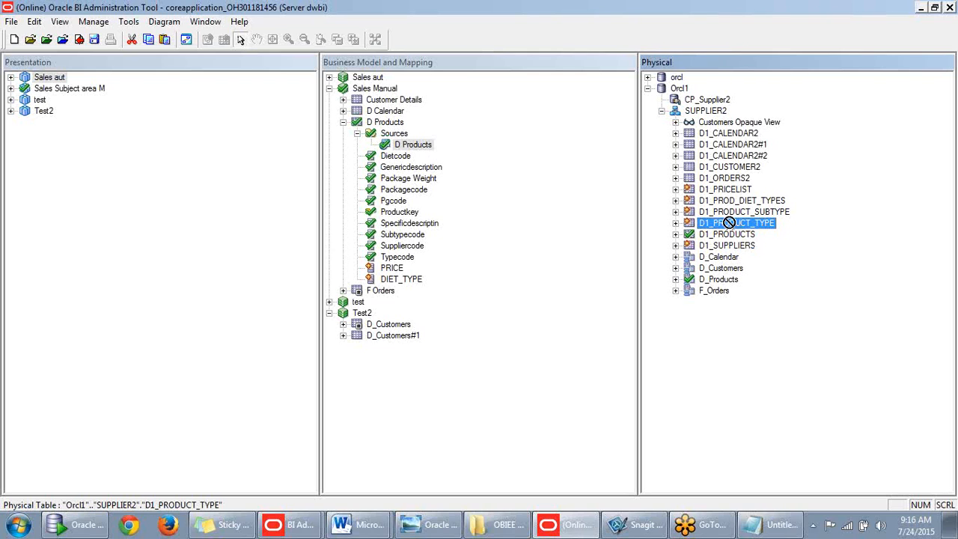
left_click(626, 229)
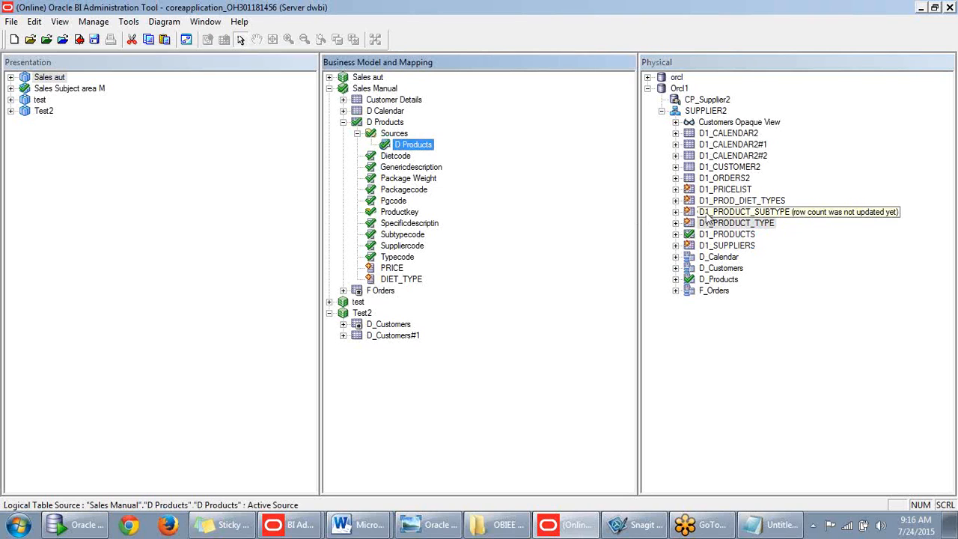
left_click_drag(703, 215, 428, 149)
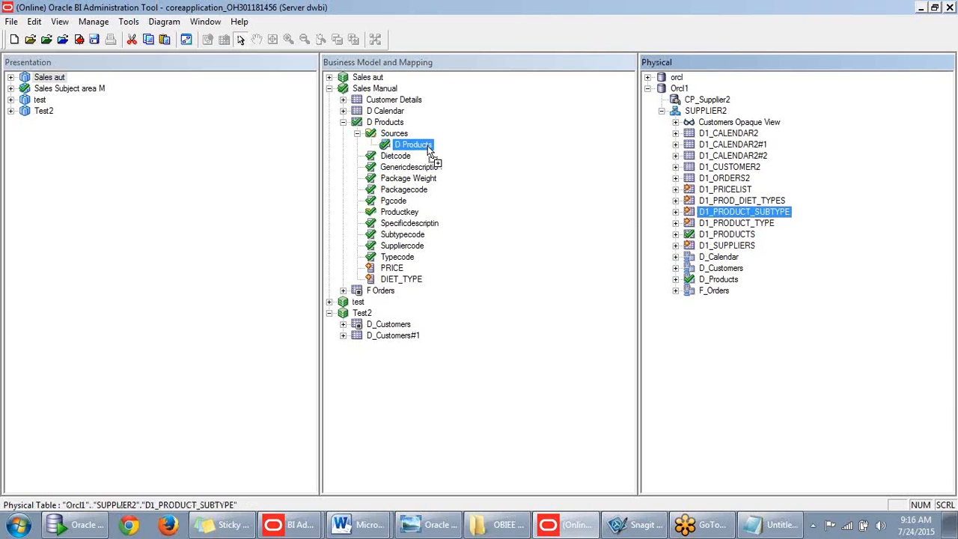
left_click_drag(430, 152, 428, 148)
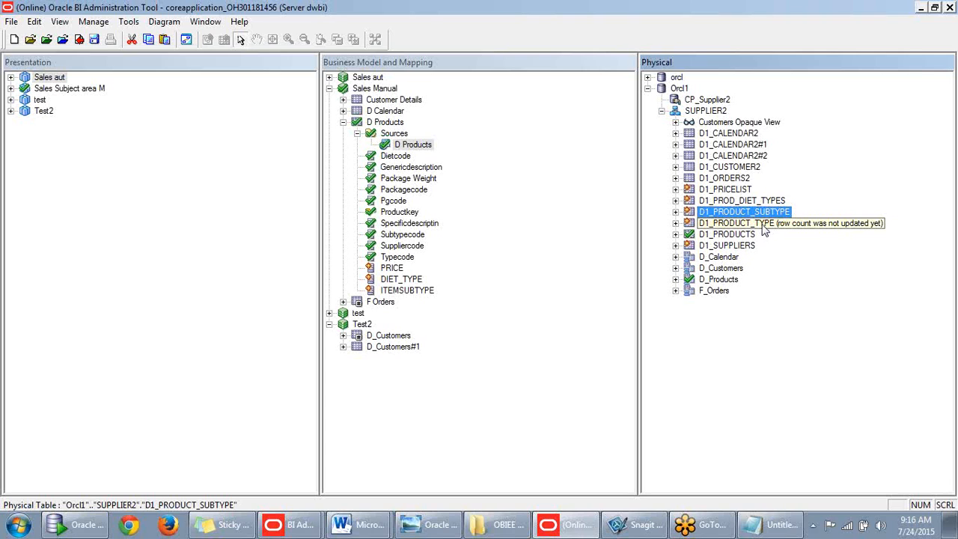
- Add ITEMTYPE and ITEMSUPPLIER to D Products from D1_PRODUCT_TYPE and D1_SUPPLIERS
left_click_drag(765, 230, 432, 150)
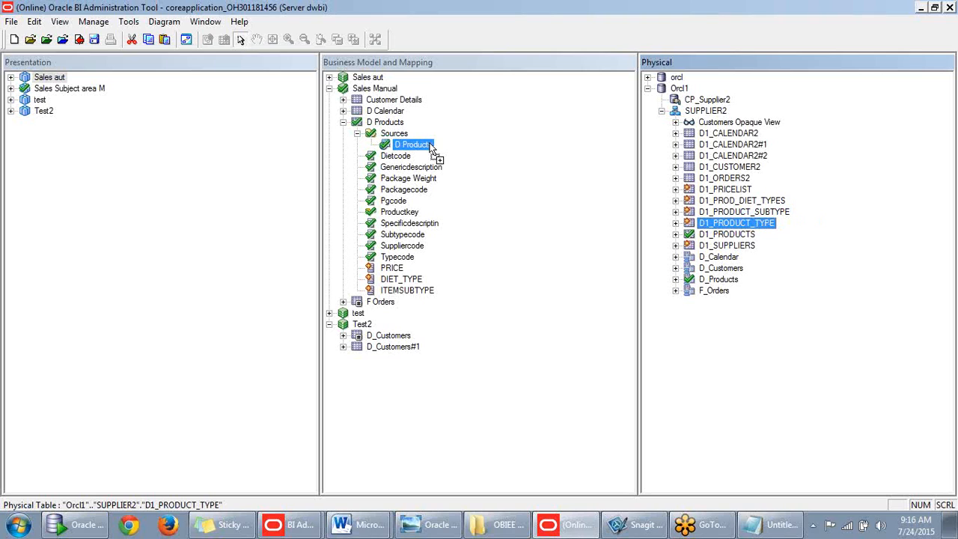
left_click_drag(432, 150, 431, 150)
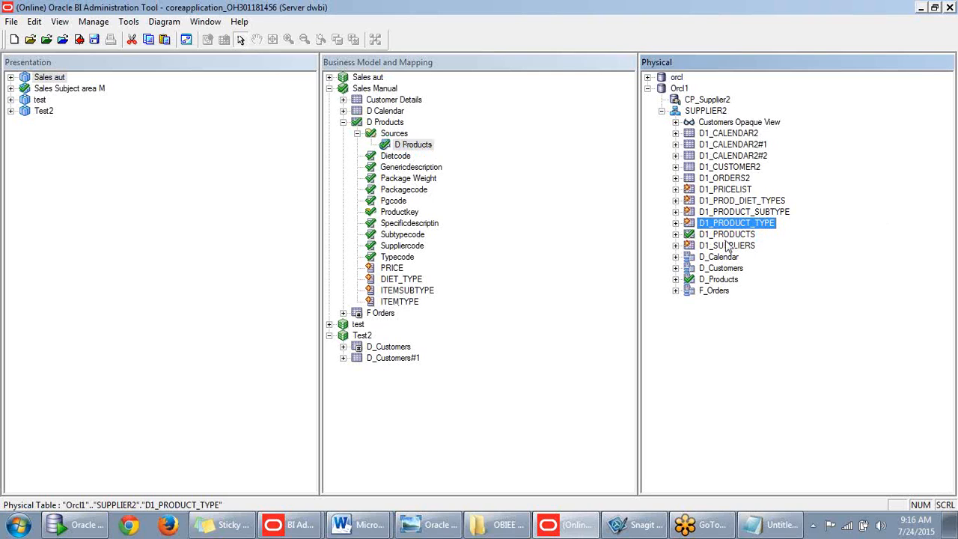
left_click_drag(725, 246, 431, 149)
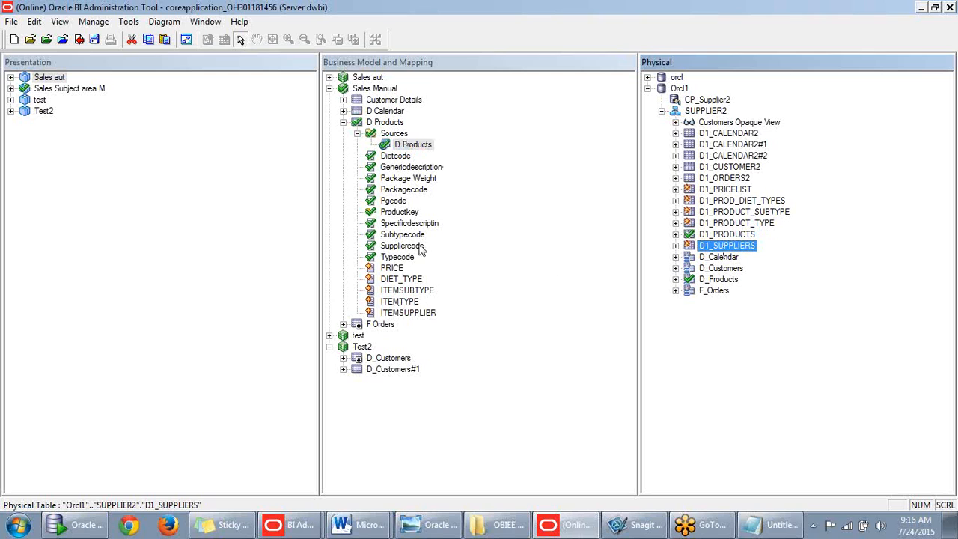
- Review the new D Products columns, selecting the range from PRICE through ITEMSUPPLIER
left_click(470, 291)
left_click(396, 282)
left_click(397, 291)
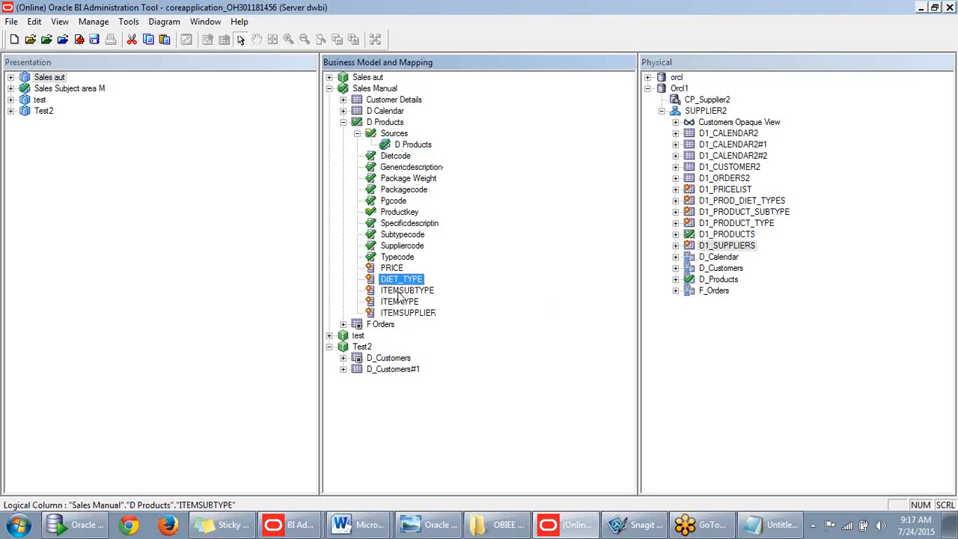
left_click(399, 301)
left_click(402, 312)
left_click(407, 309)
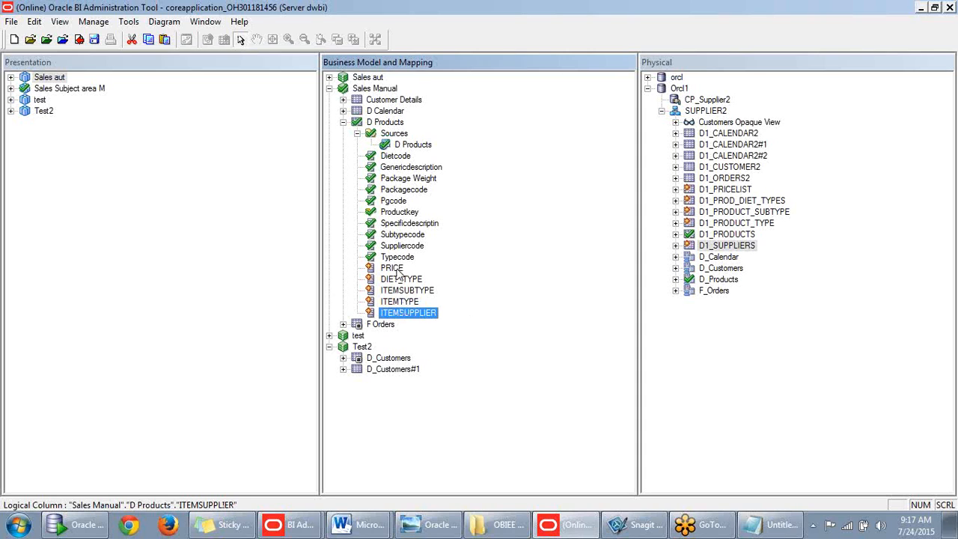
left_click(397, 269)
left_click(407, 313, "shift")
left_click(493, 294)
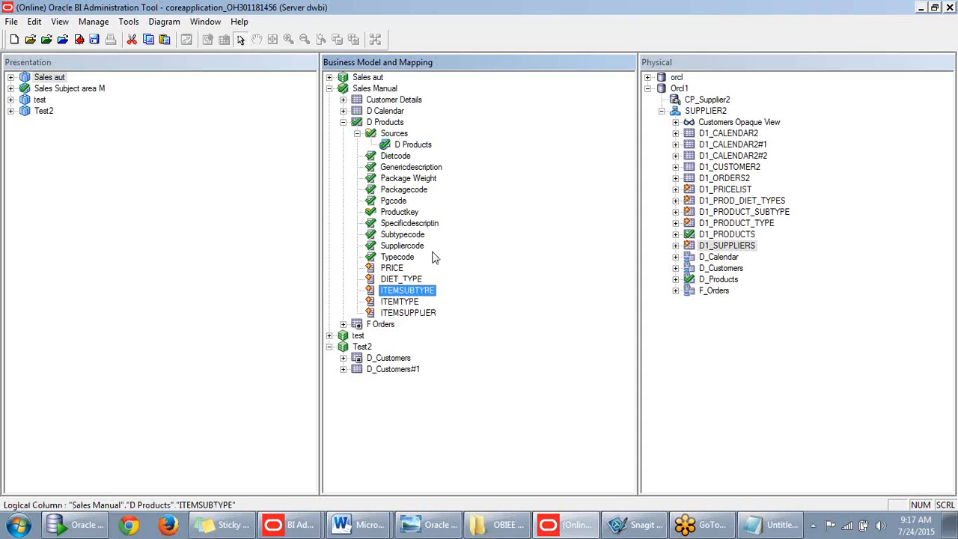
left_click(188, 240)
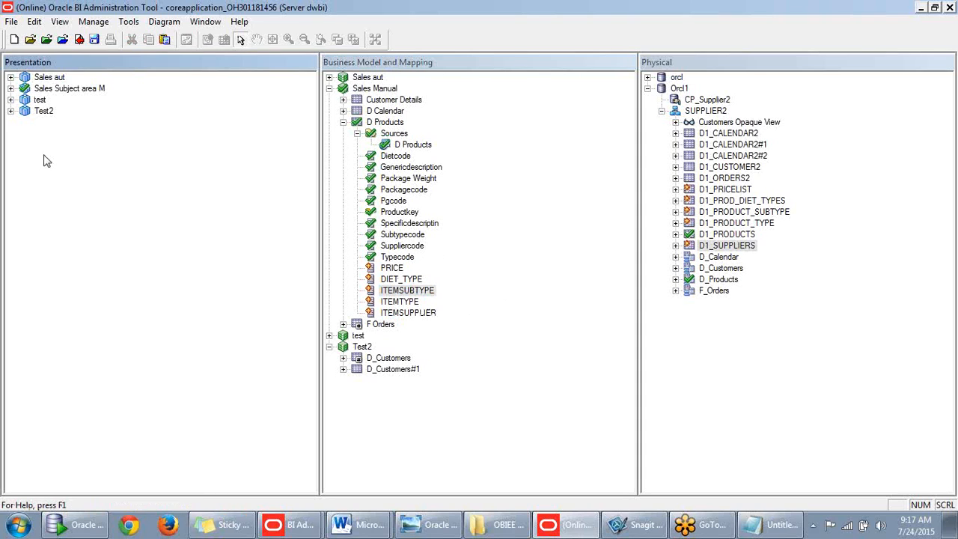
- Drag PRICE, DIET_TYPE, ITEMSUBTYPE, ITEMTYPE and ITEMSUPPLIER from D Products into the Products presentation folder
left_click(11, 88)
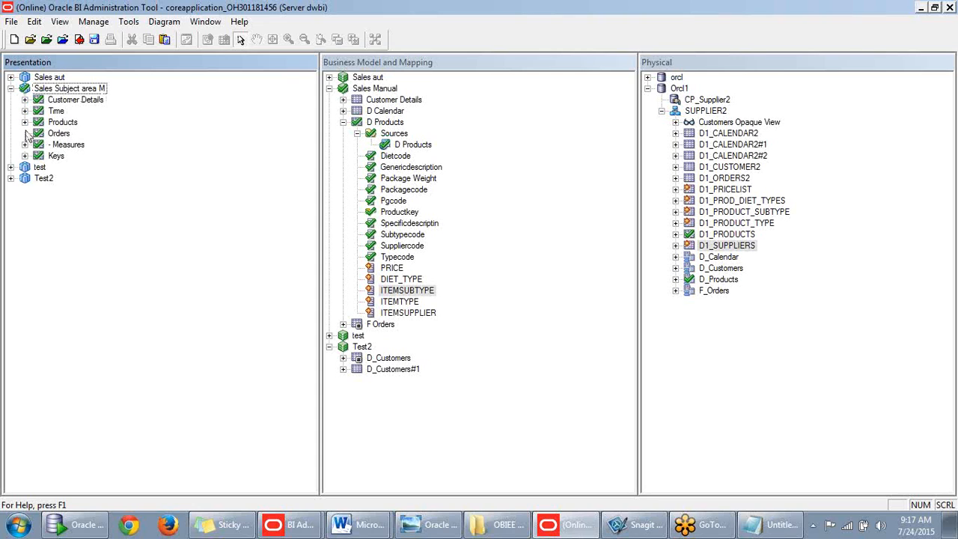
left_click(25, 122)
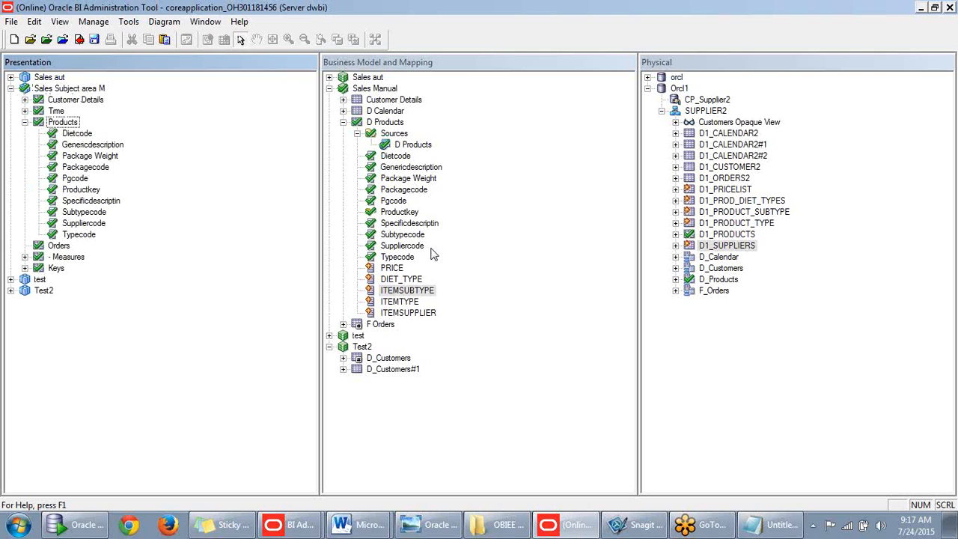
left_click(469, 267)
left_click(391, 268)
left_click(404, 313, "shift")
left_click_drag(370, 308, 73, 131)
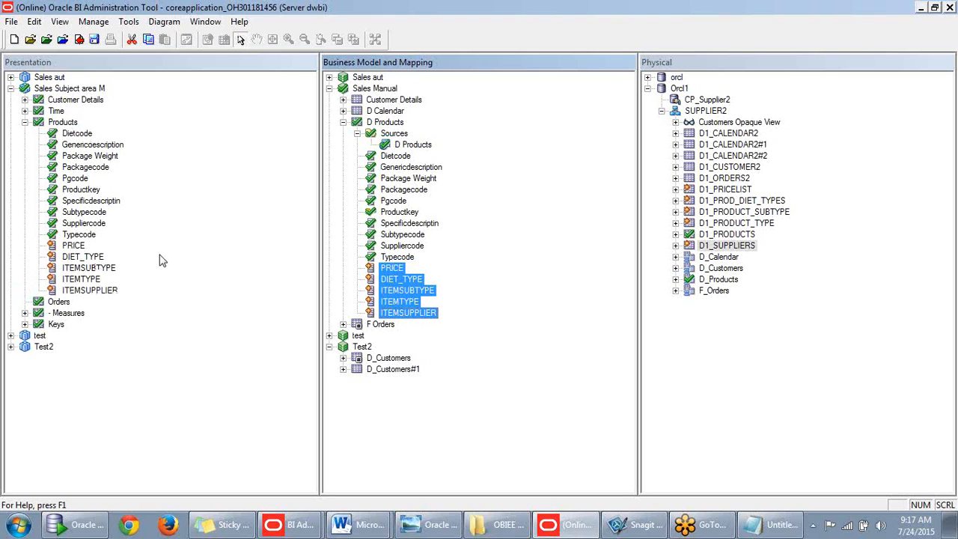
left_click(342, 122)
right_click(366, 89)
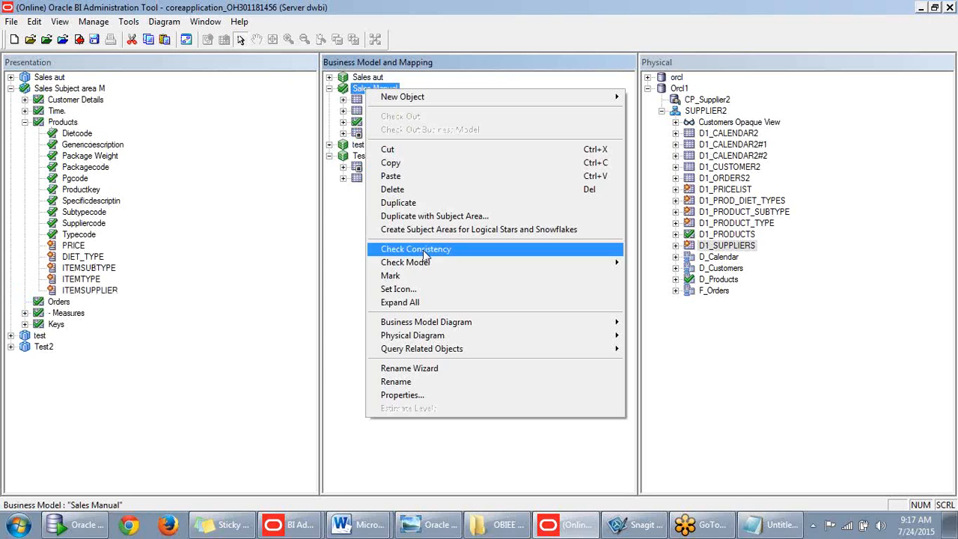
mouse_move(433, 321)
left_click(340, 324)
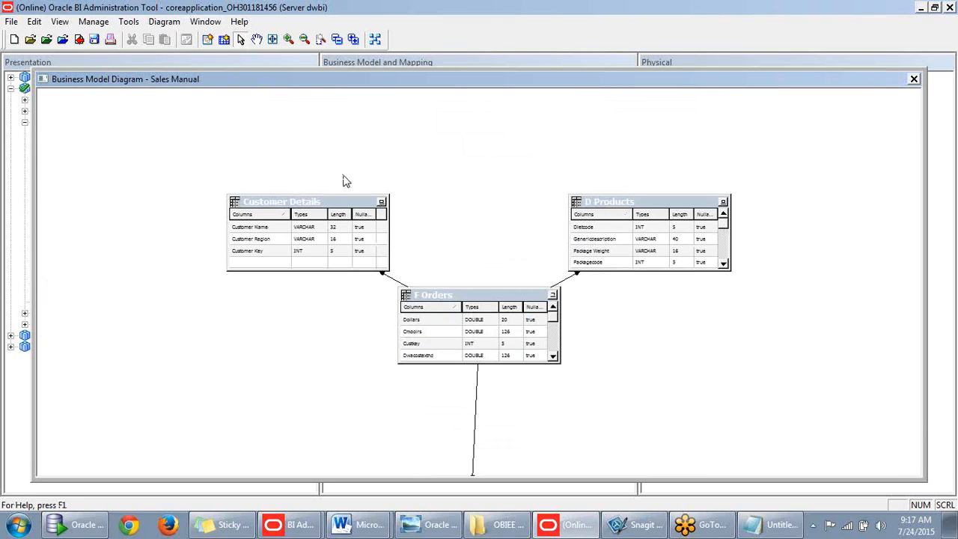
left_click_drag(519, 84, 528, 53)
scroll(454, 272, "down", 1)
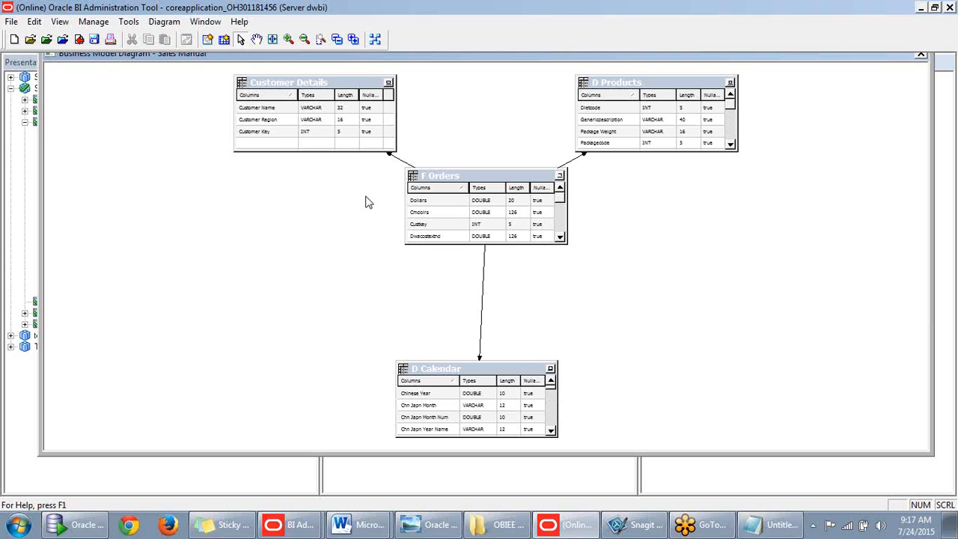
left_click_drag(868, 56, 836, 116)
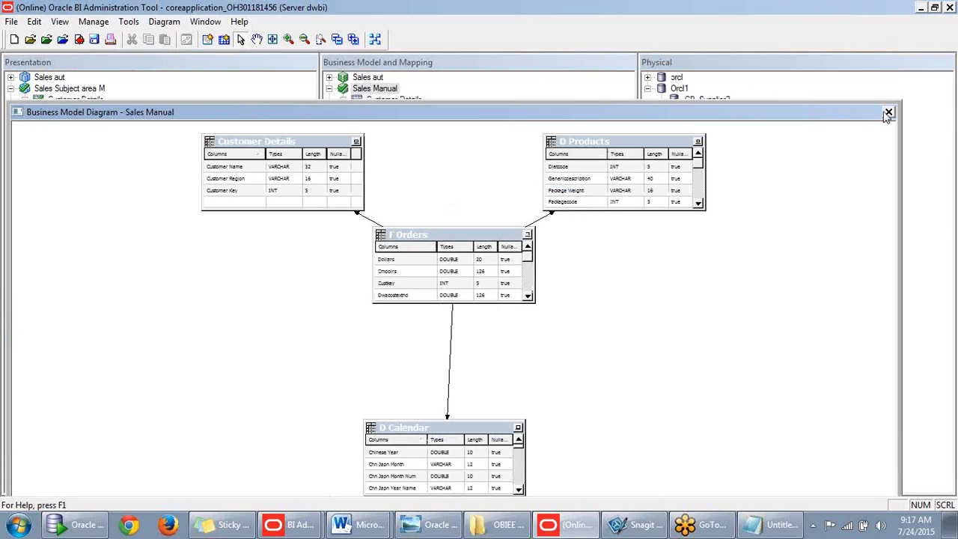
left_click(888, 115)
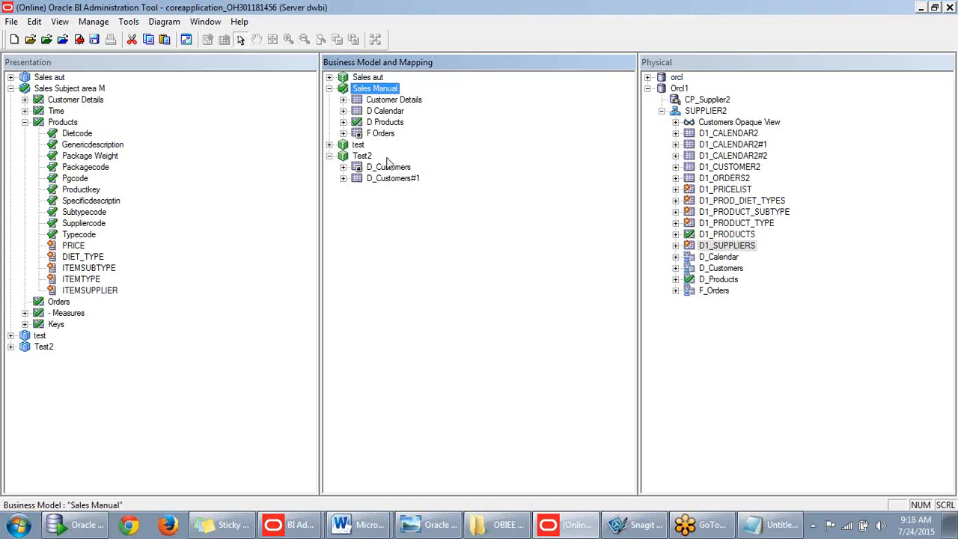
- Expand Customer Details and D Calendar in Sales Manual, and select the D Calendar source and table
left_click(343, 100)
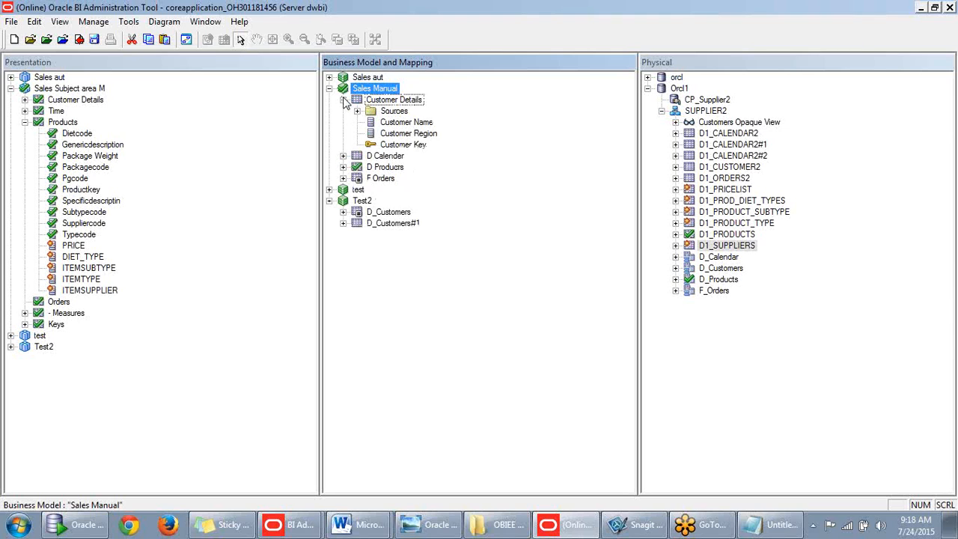
left_click(357, 111)
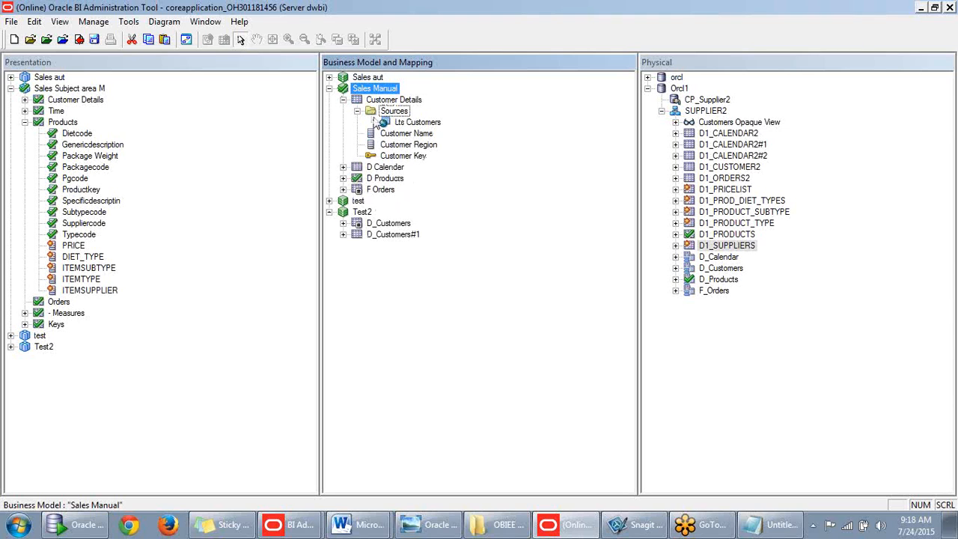
left_click(343, 167)
left_click(357, 111)
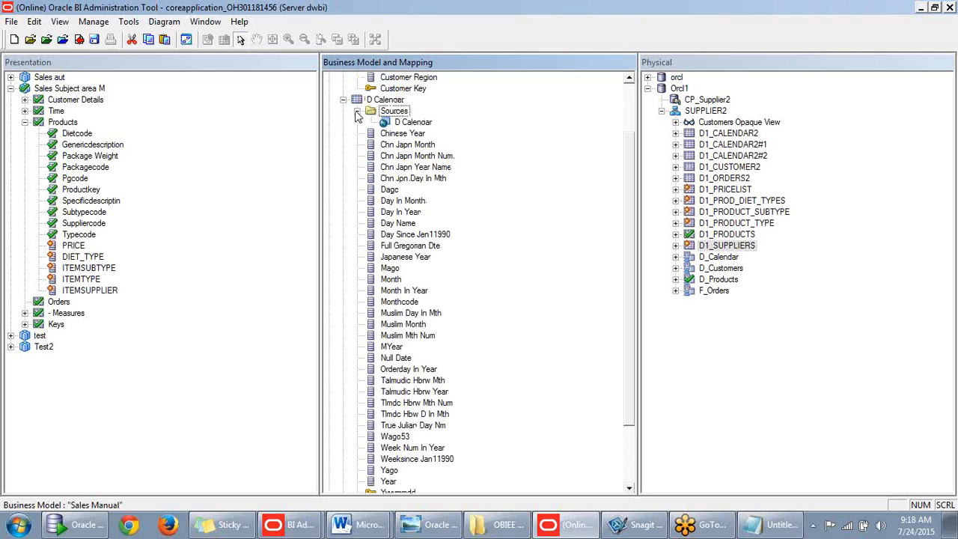
left_click(408, 123)
scroll(404, 133, "up", 1)
scroll(404, 133, "up", 2)
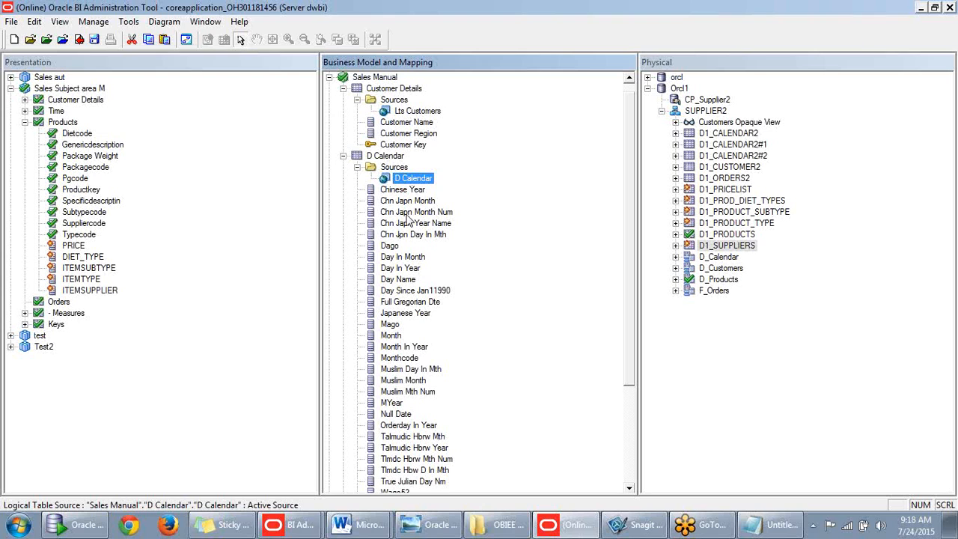
scroll(405, 201, "down", 1)
scroll(405, 201, "up", 1)
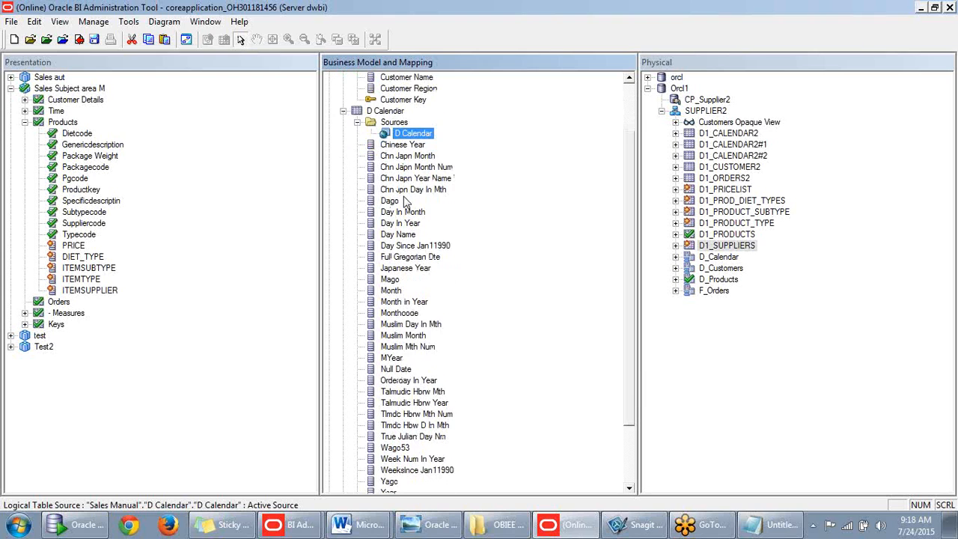
left_click(386, 157)
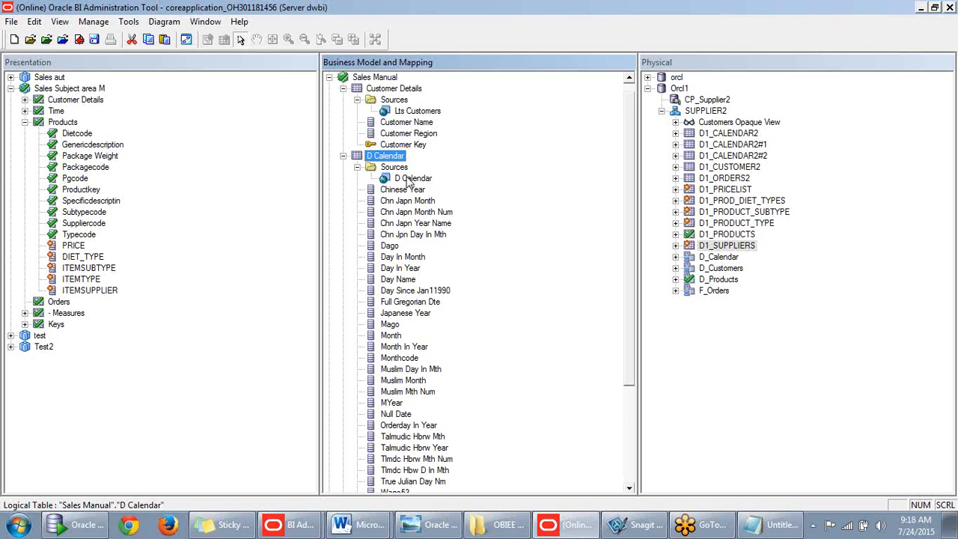
left_click(410, 179)
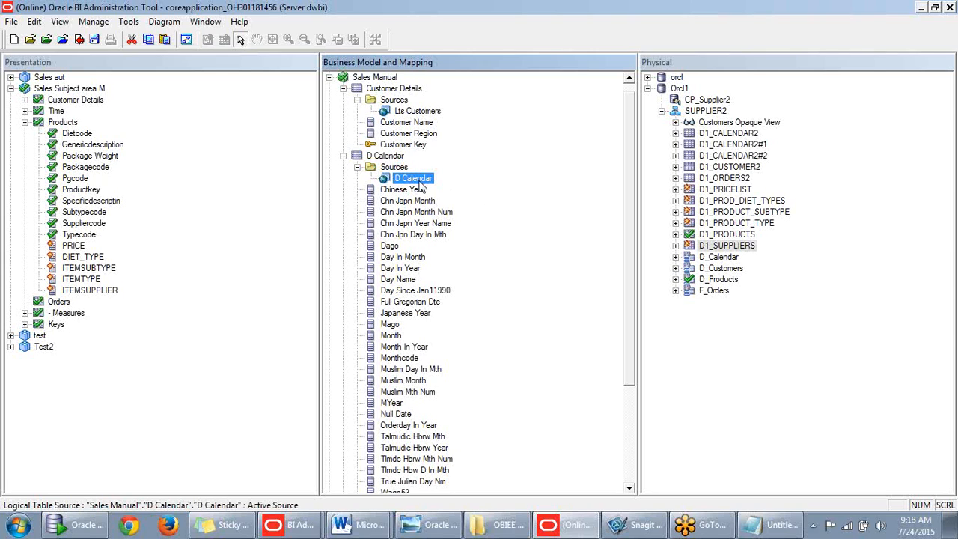
left_click(380, 157)
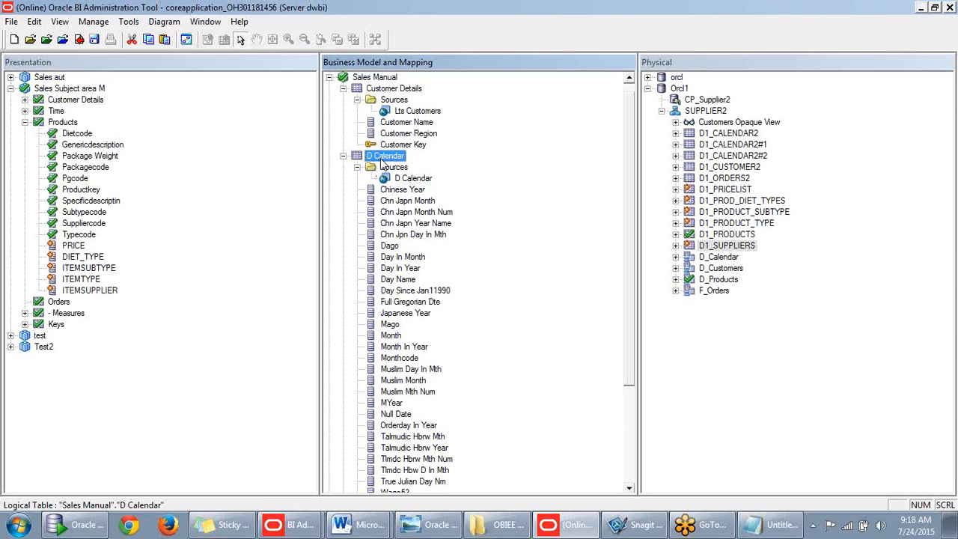
- Check out the D Calendar source and review its D_Calendar table mapping without saving changes
double_click(426, 181)
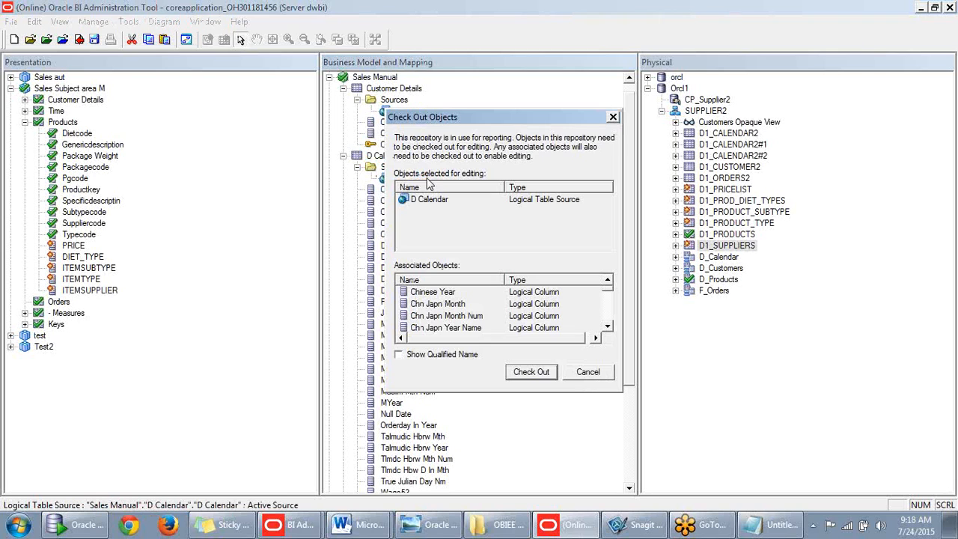
left_click(529, 372)
left_click(318, 163)
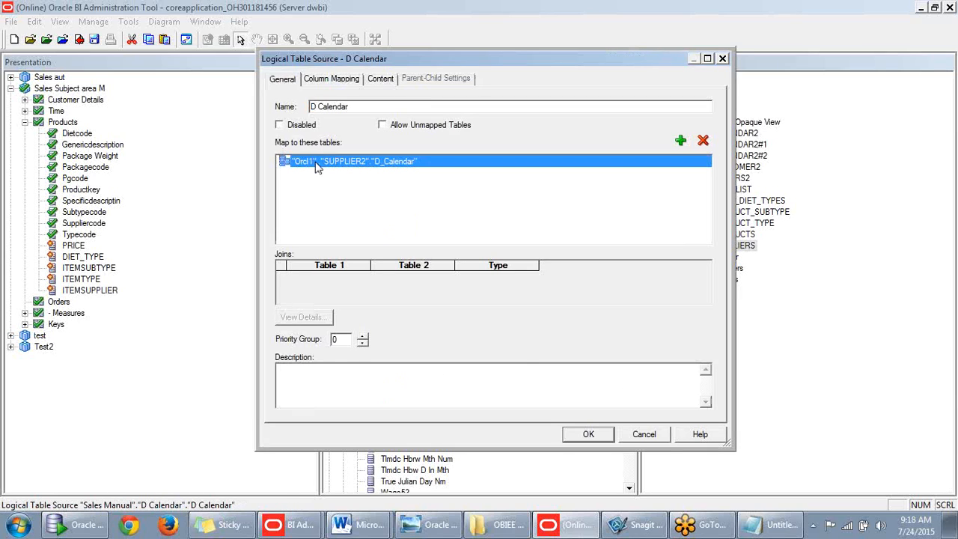
left_click_drag(480, 69, 498, 72)
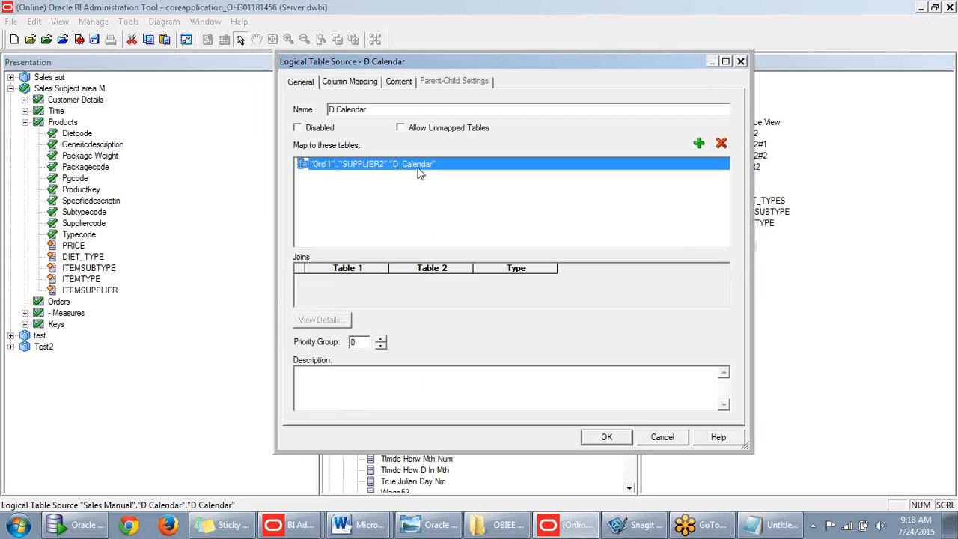
left_click_drag(448, 61, 254, 62)
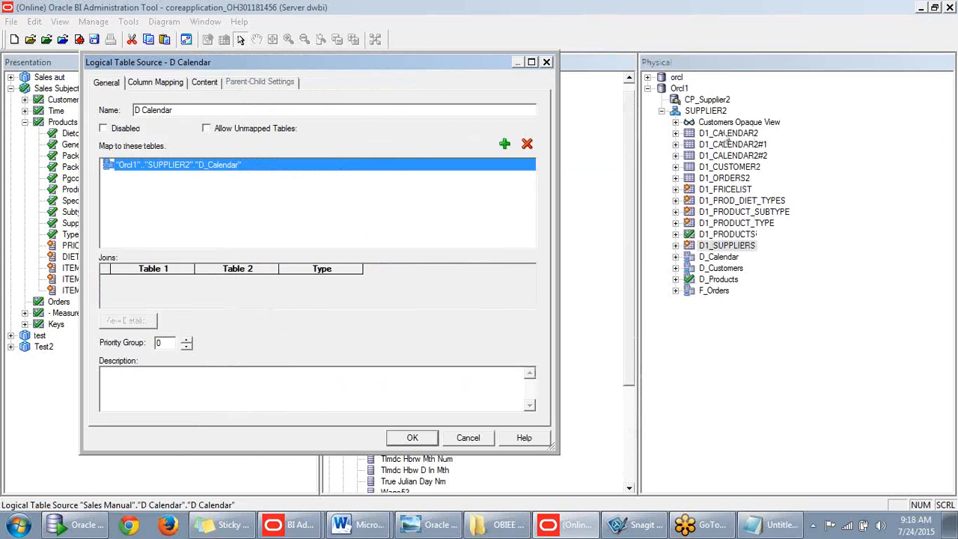
left_click(719, 259)
left_click(471, 441)
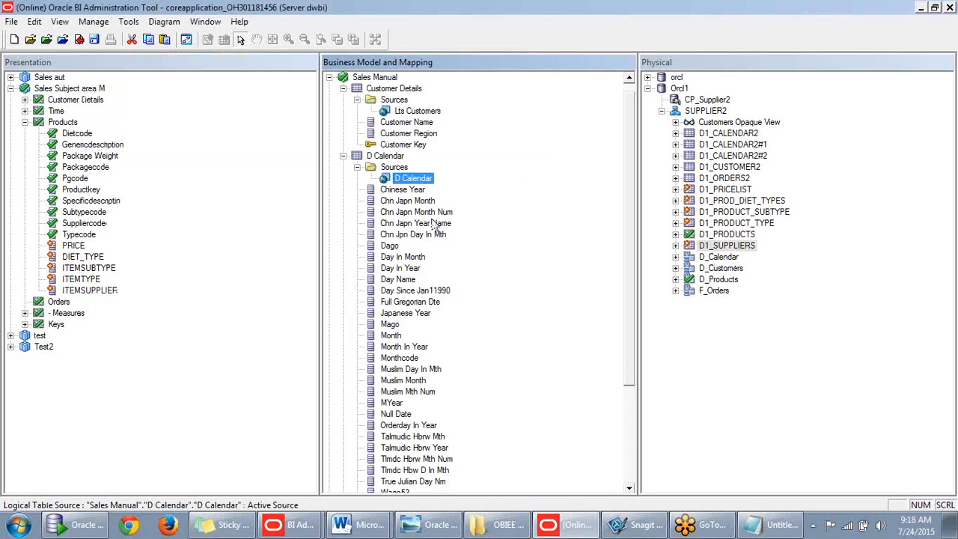
- Collapse D Calendar and Sales Manual, and show Sales Manual's Business Model Diagram options
left_click(356, 167)
scroll(466, 214, "down", 2)
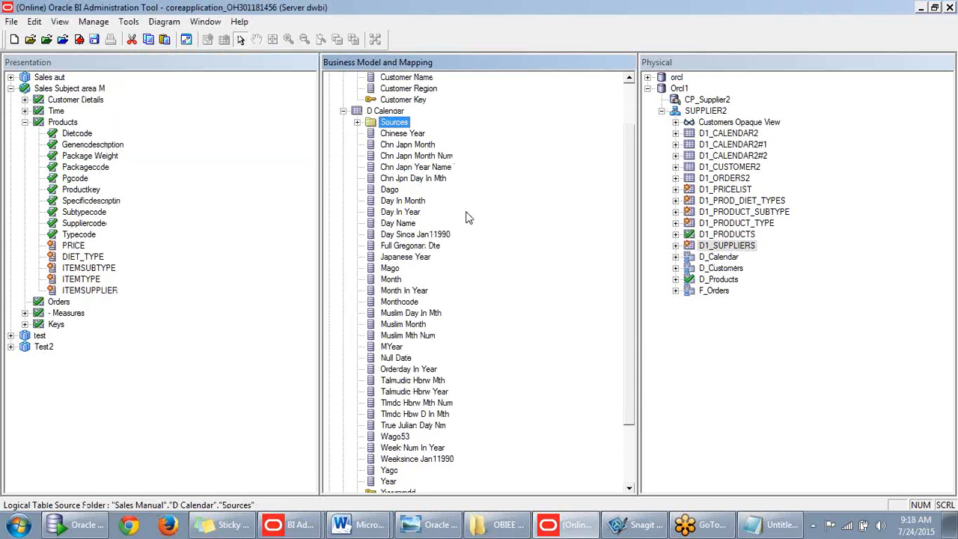
scroll(462, 216, "up", 2)
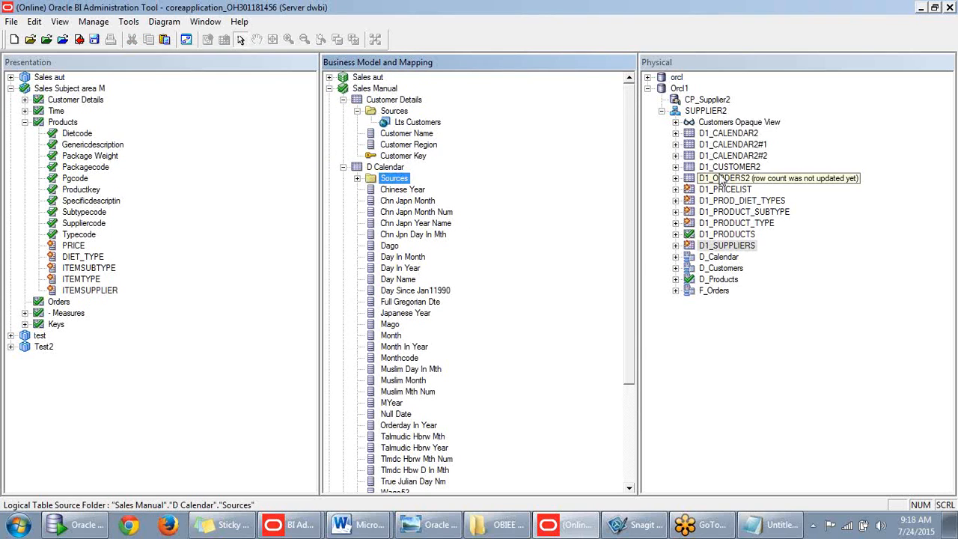
left_click(342, 167)
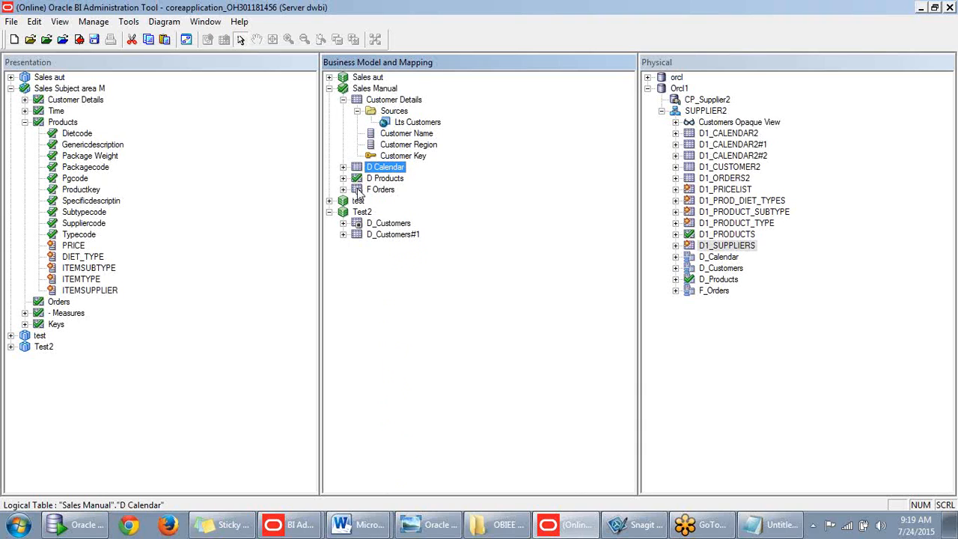
left_click(329, 89)
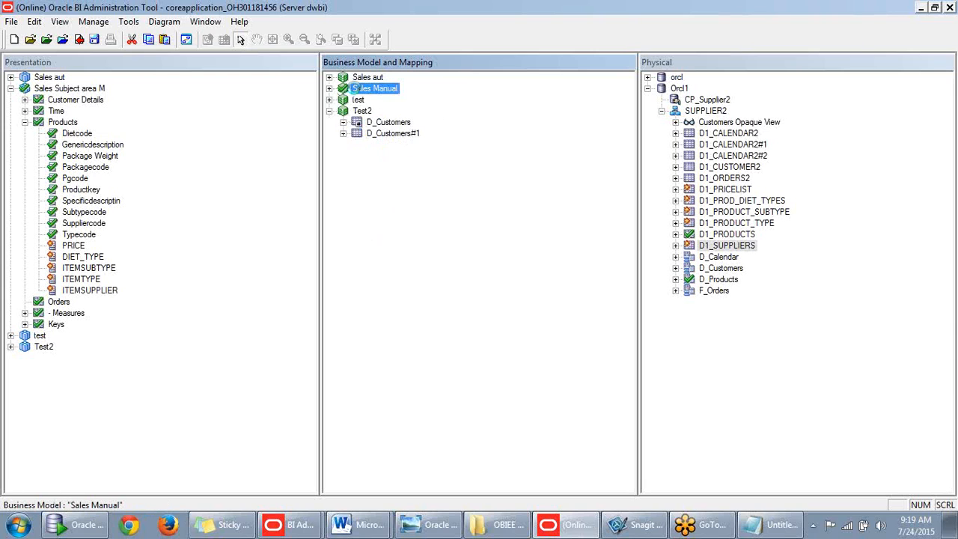
right_click(356, 89)
mouse_move(400, 323)
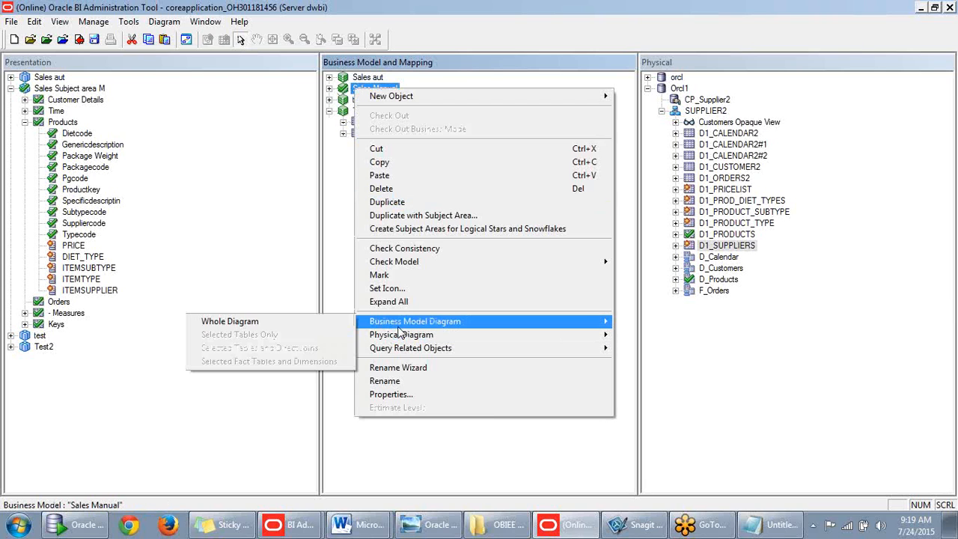
left_click(278, 323)
scroll(504, 243, "down", 1)
left_click_drag(515, 187, 515, 228)
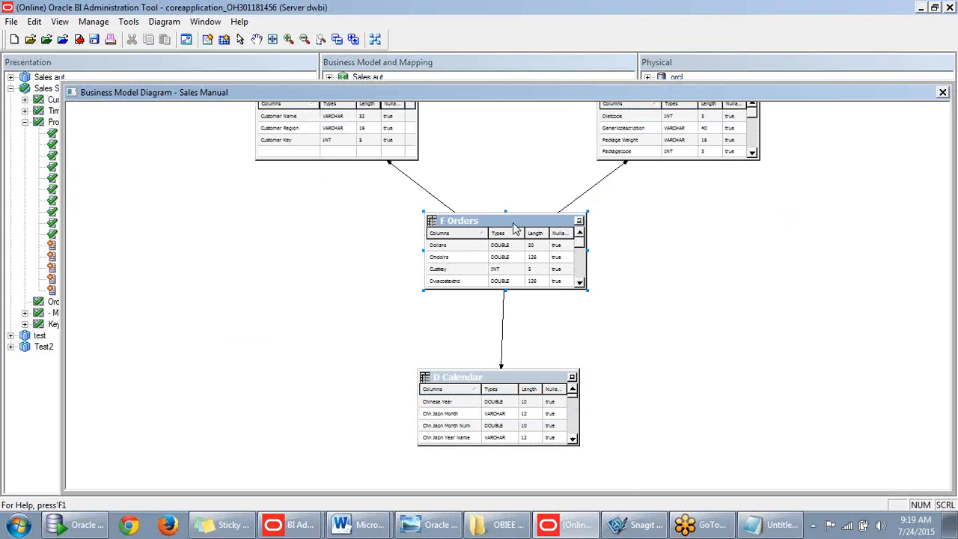
left_click_drag(861, 92, 877, 107)
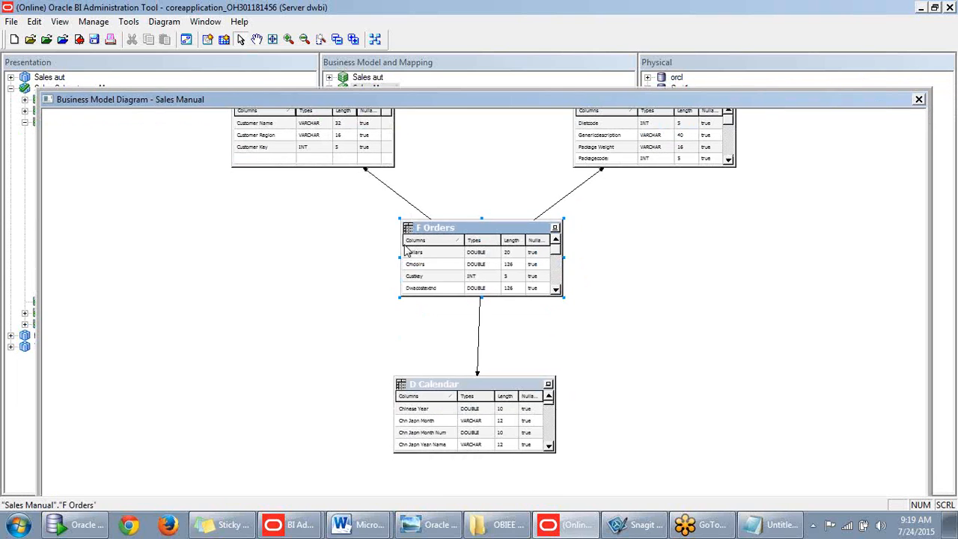
scroll(430, 257, "up", 6)
scroll(430, 256, "down", 4)
scroll(430, 256, "up", 4)
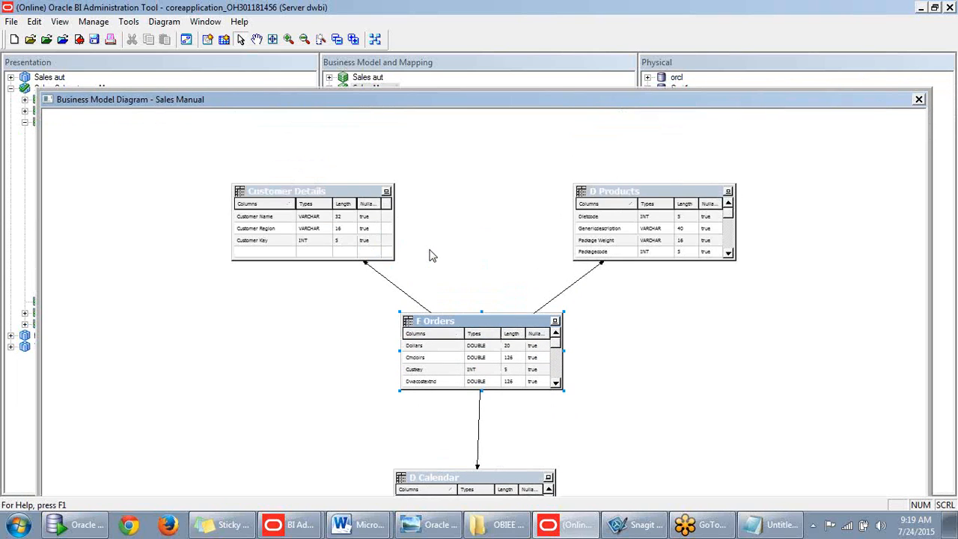
scroll(430, 257, "down", 4)
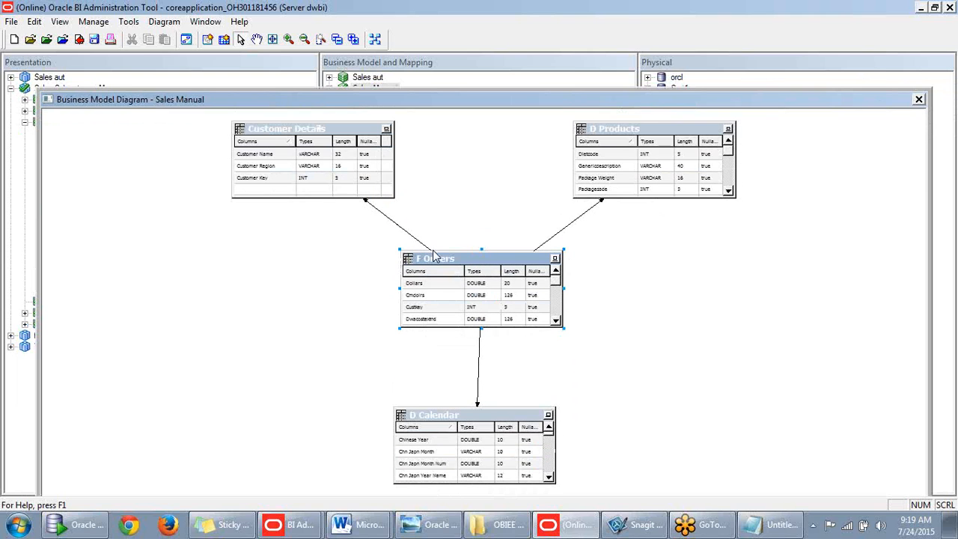
left_click_drag(594, 98, 587, 68)
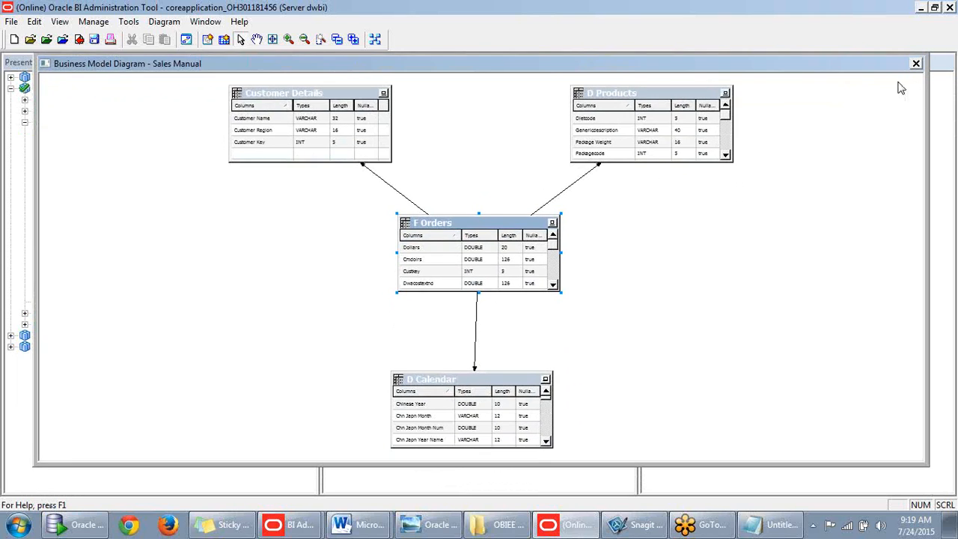
left_click(918, 60)
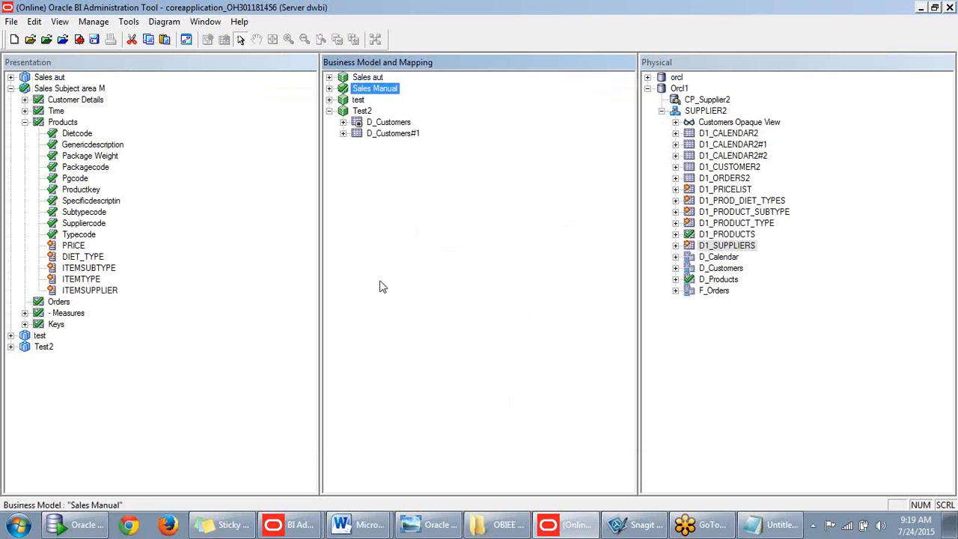
- Review PRICE, ITEMSUBTYPE, ITEMTYPE and ITEMSUPPLIER in the Products presentation folder
left_click(424, 279)
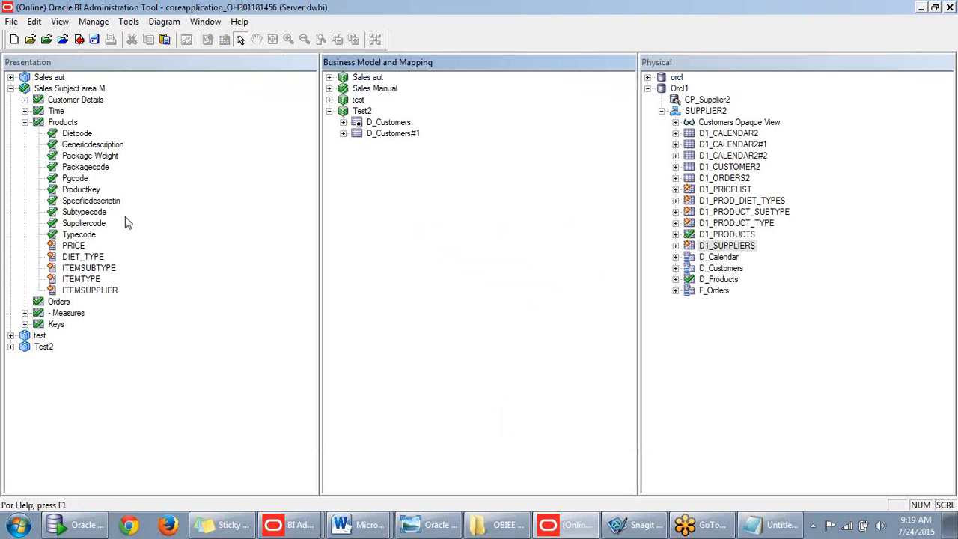
left_click(75, 247)
left_click(88, 270)
left_click(89, 281)
left_click(91, 290)
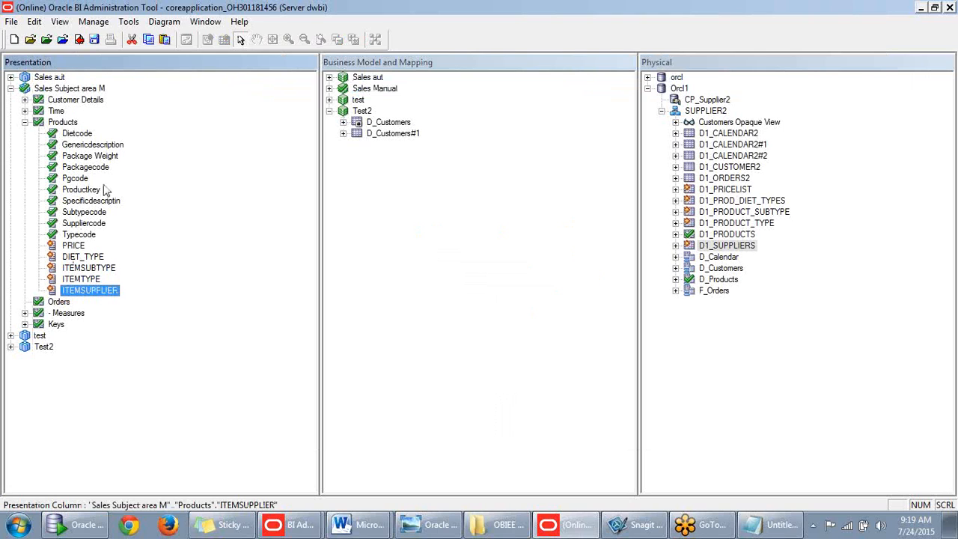
- Check in all changes after a global consistency check, then switch to Firefox
left_click(80, 41)
left_click(404, 293)
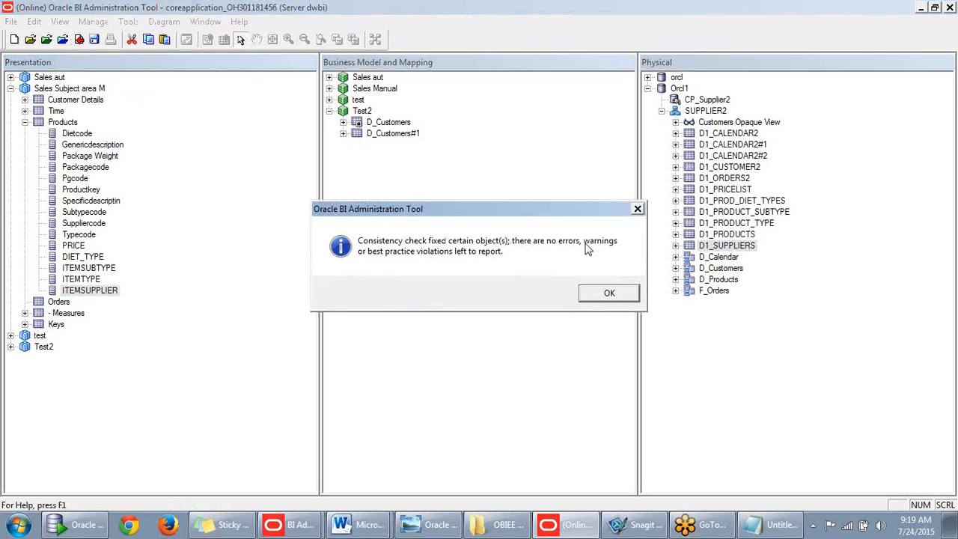
left_click(609, 294)
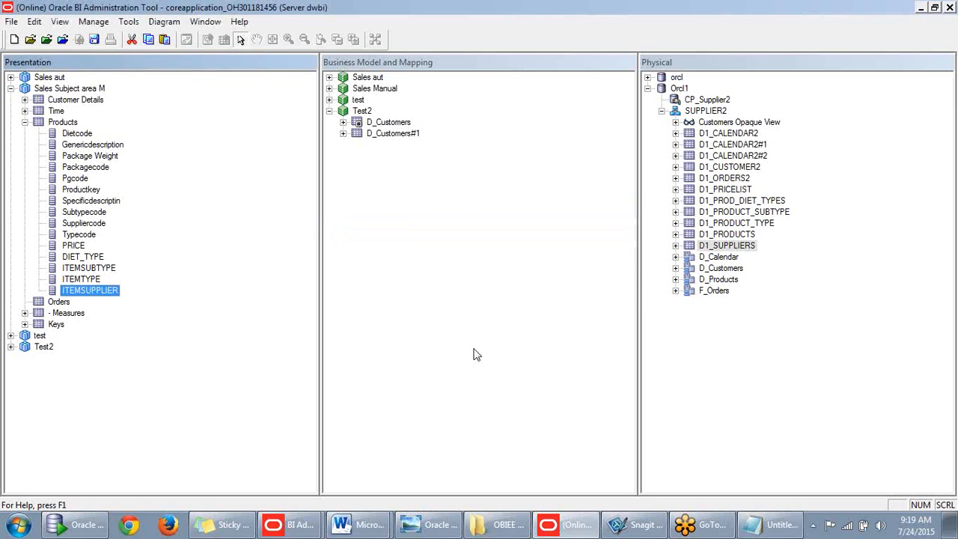
left_click(174, 524)
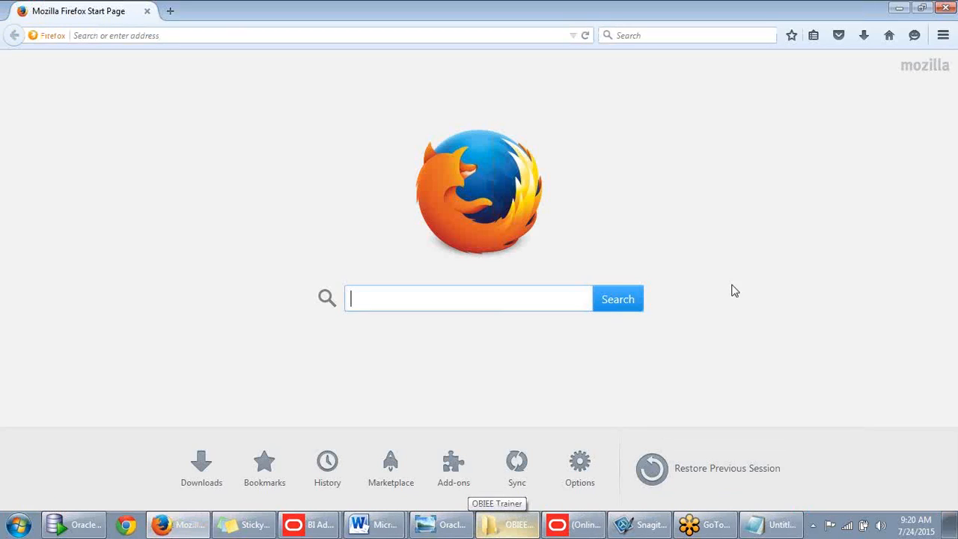
- Load the dwbi analytics address and sign in with the saved user ID and password
type("go")
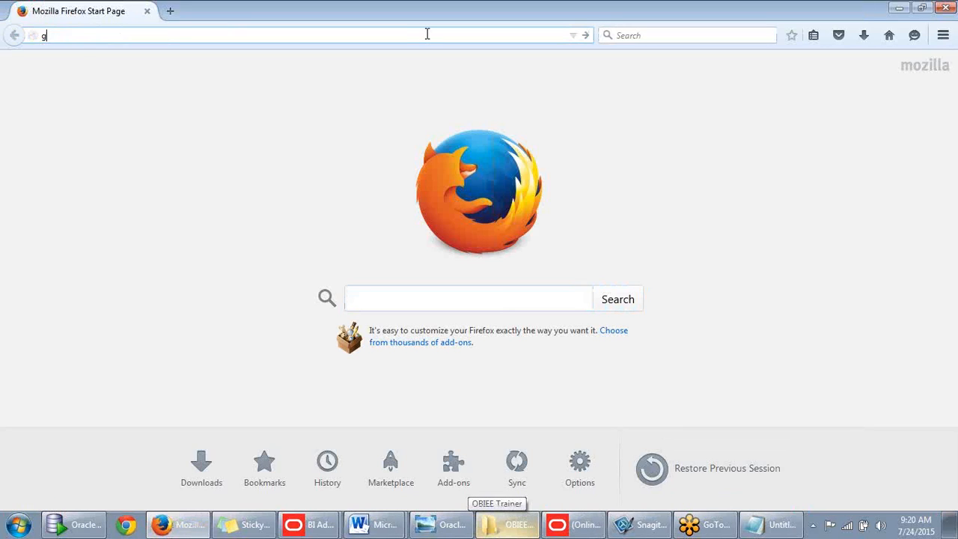
key("BackSpace")
key("BackSpace")
key("BackSpace")
type("dwbi/")
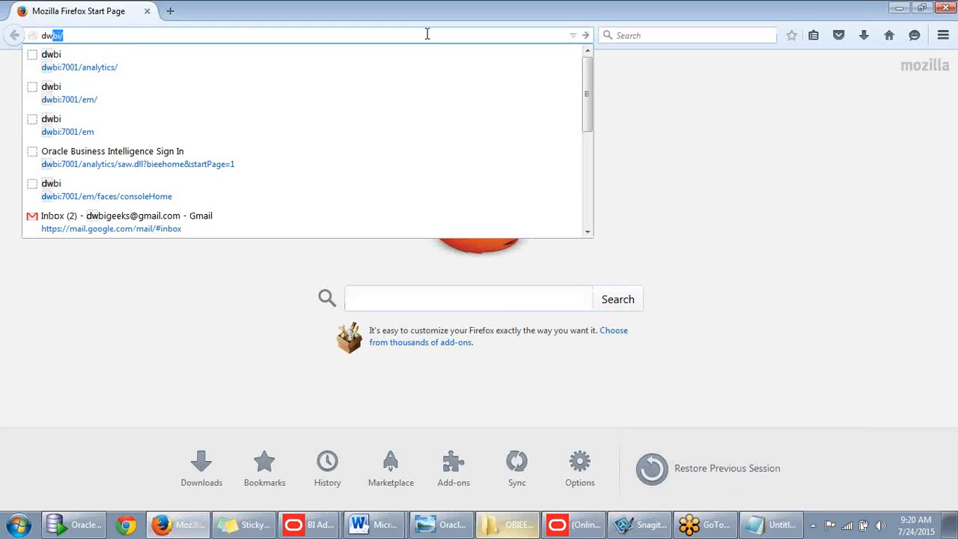
key("Down")
key("Return")
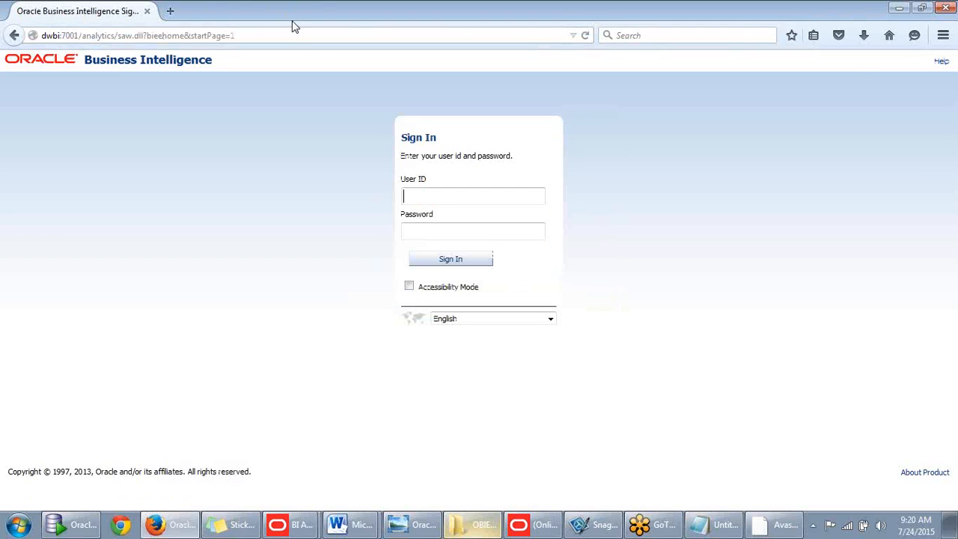
left_click(434, 194)
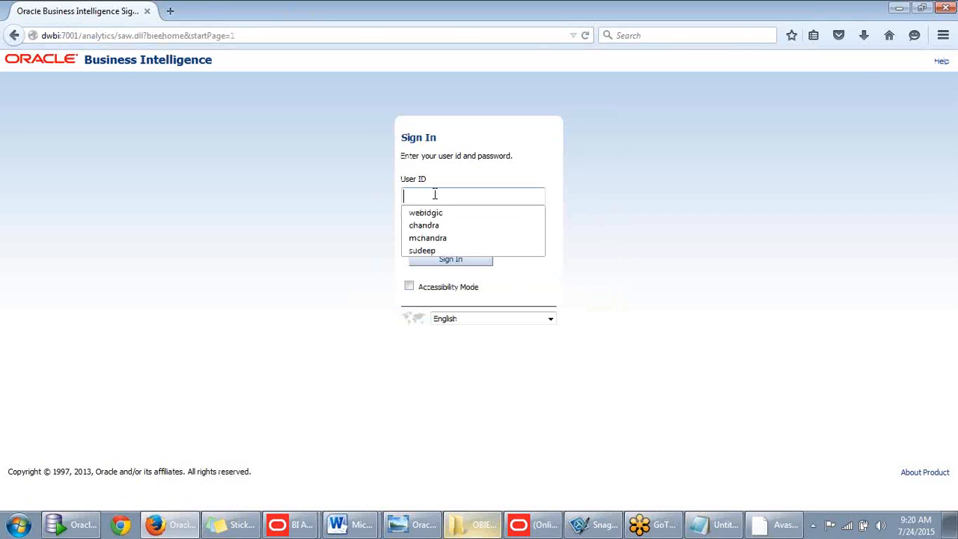
left_click(447, 212)
left_click(447, 230)
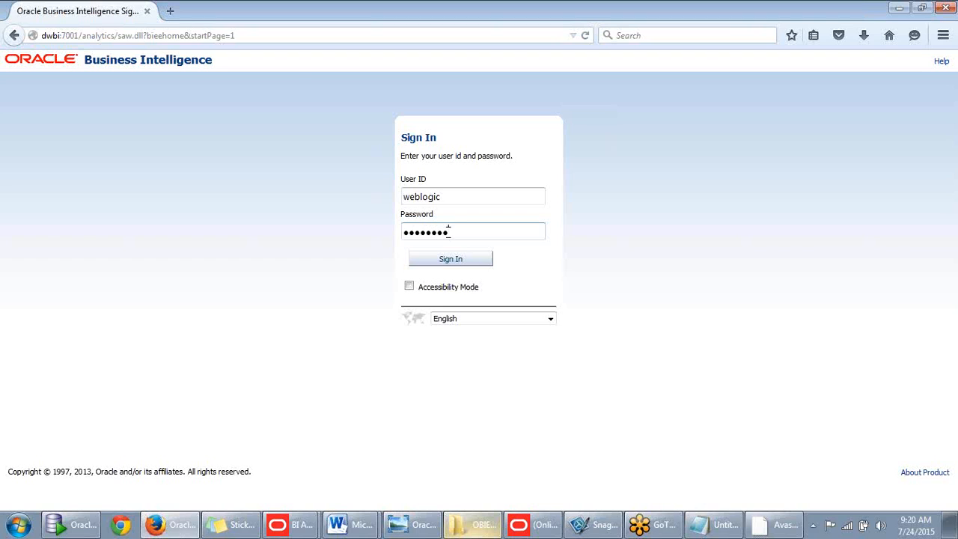
left_click(452, 260)
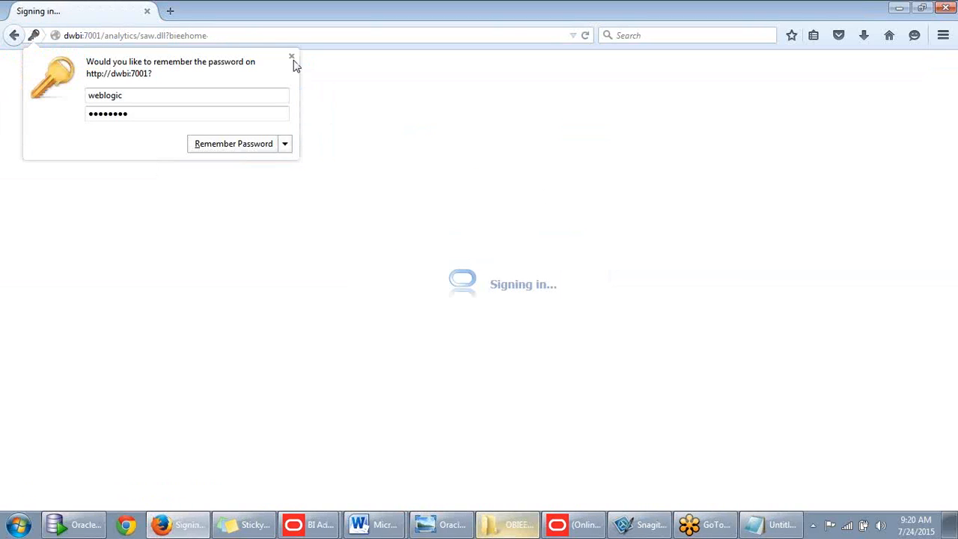
left_click(291, 58)
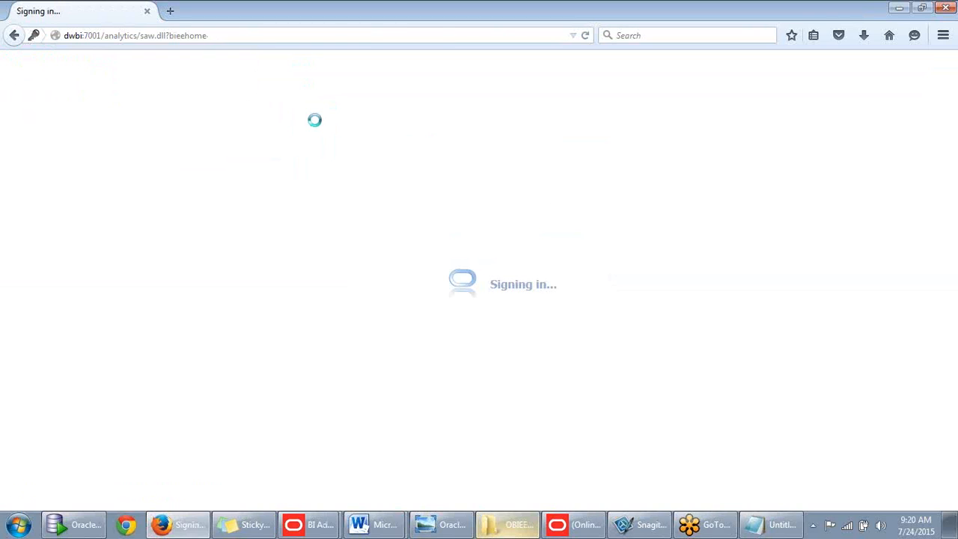
- Select Sales Subject area M in the repository window, then bring the BI browser back
left_click(900, 8)
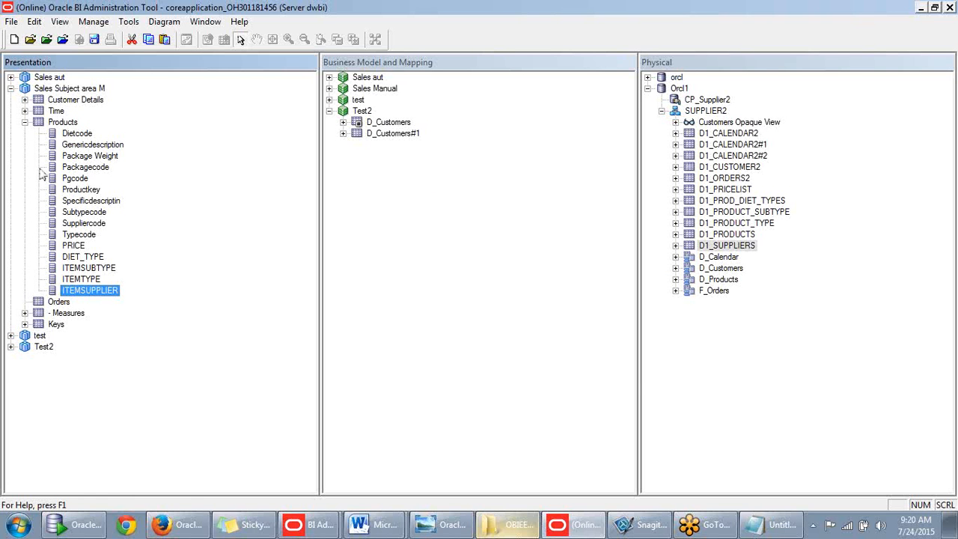
left_click(53, 90)
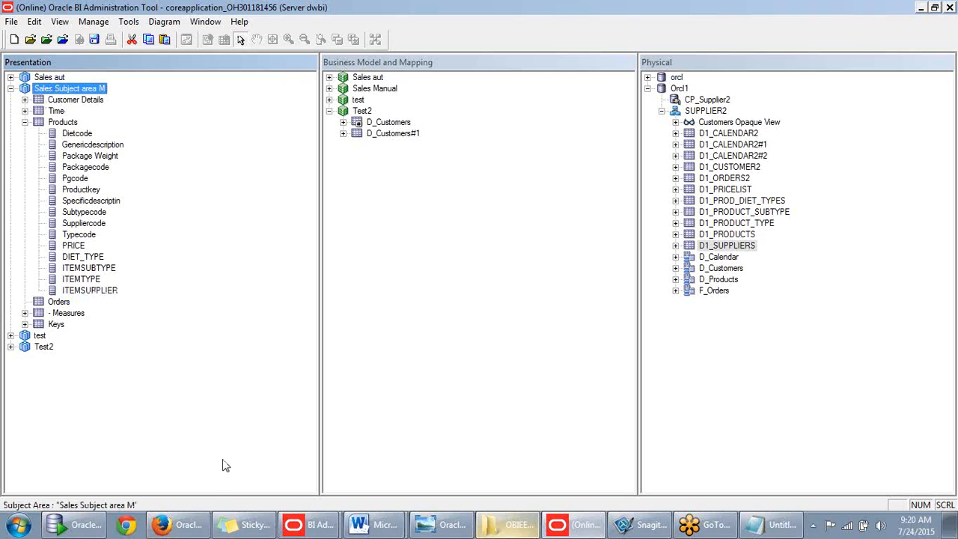
left_click(179, 523)
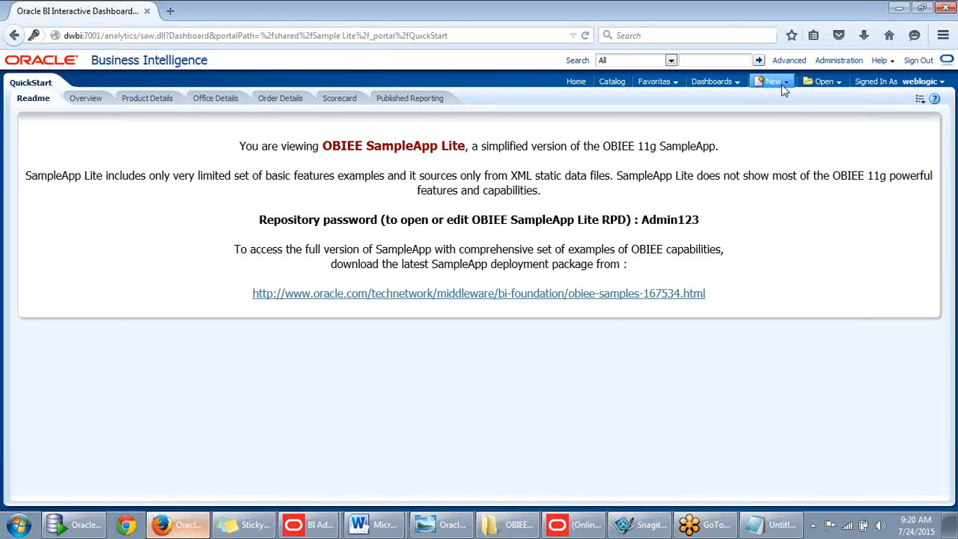
- Create a new analysis from the New menu based on Sales Subject area M
left_click(783, 88)
left_click(778, 116)
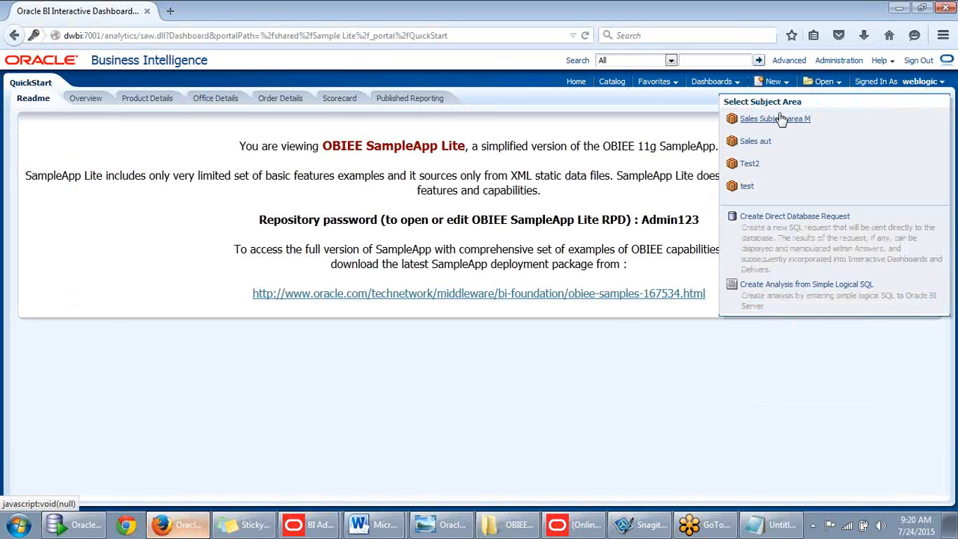
left_click(778, 121)
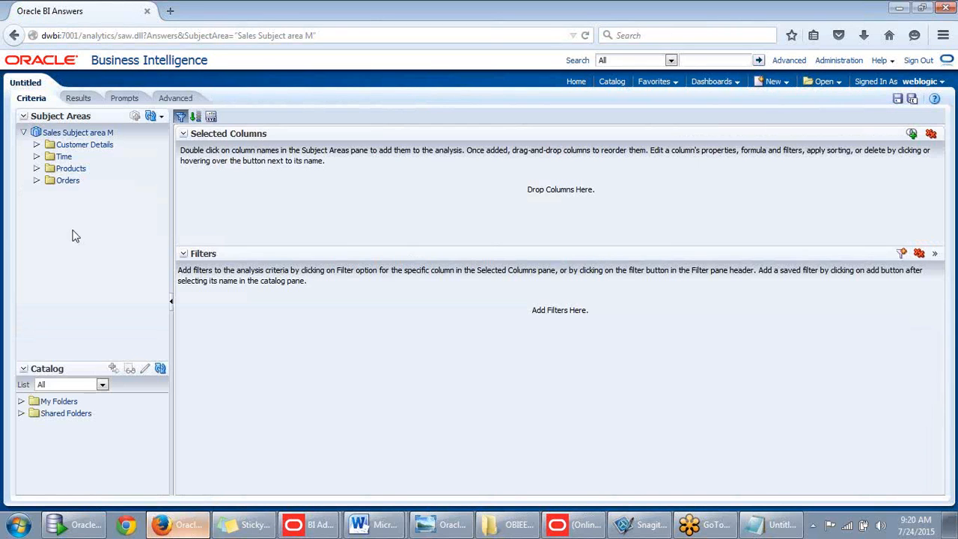
- Add Customer Name from Customer Details and Year from Time to the analysis
left_click(36, 145)
left_click(36, 145)
left_click(36, 157)
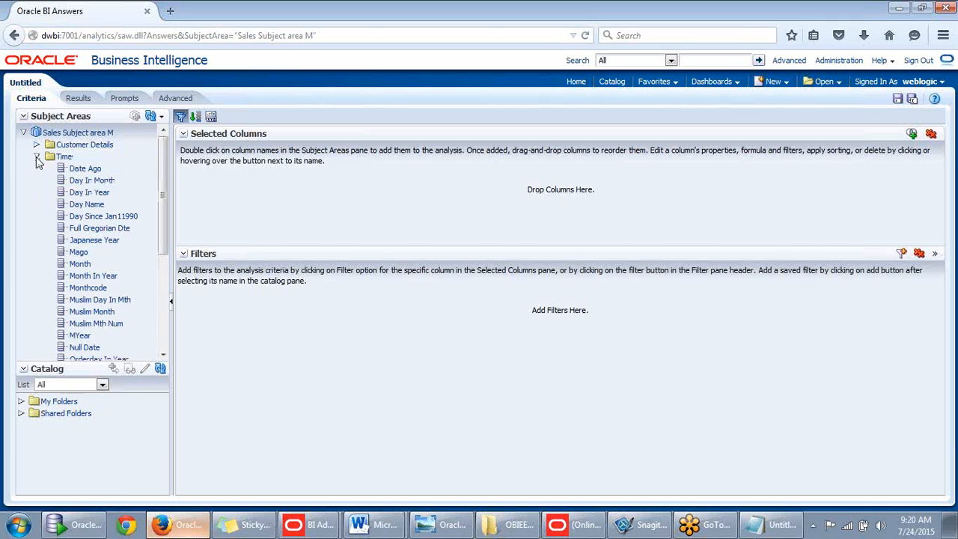
left_click(36, 157)
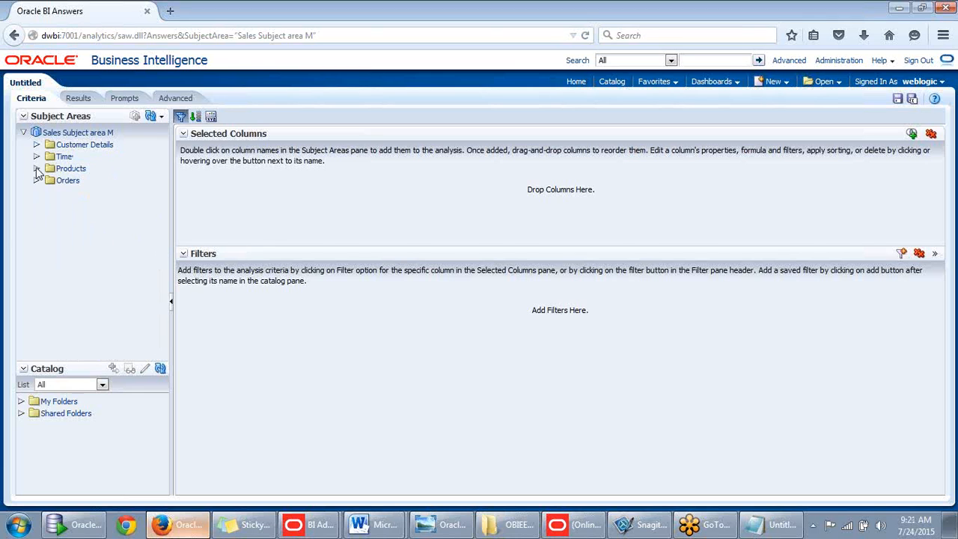
left_click(36, 168)
scroll(162, 187, "down", 1)
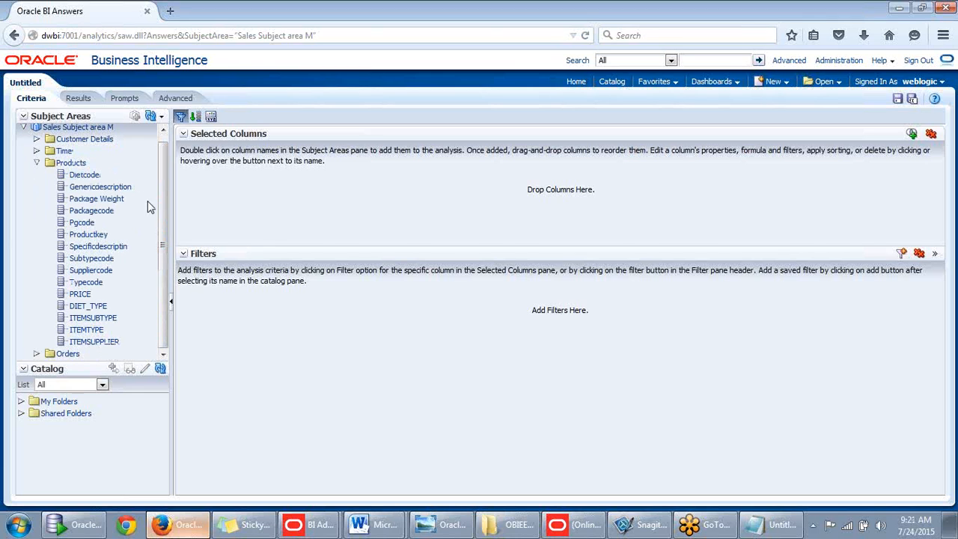
left_click(37, 140)
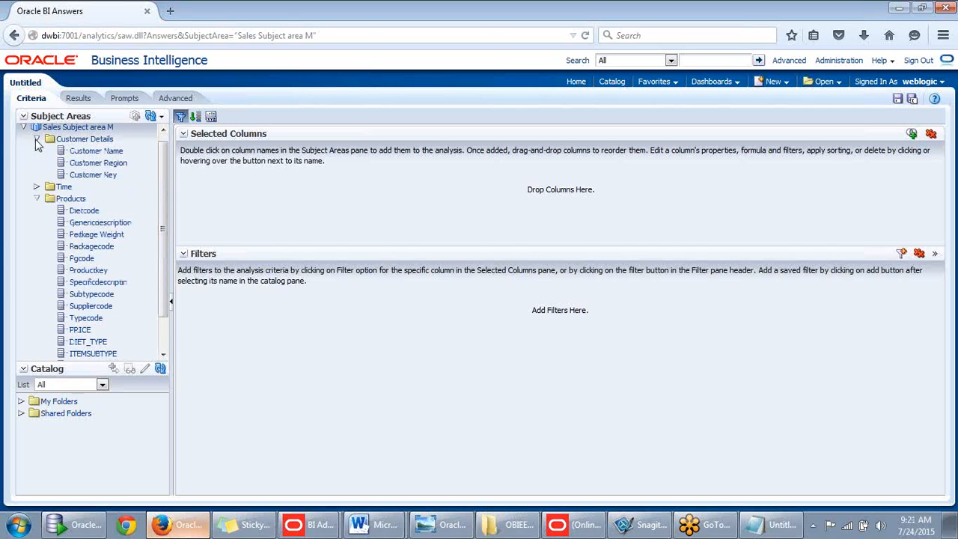
double_click(84, 152)
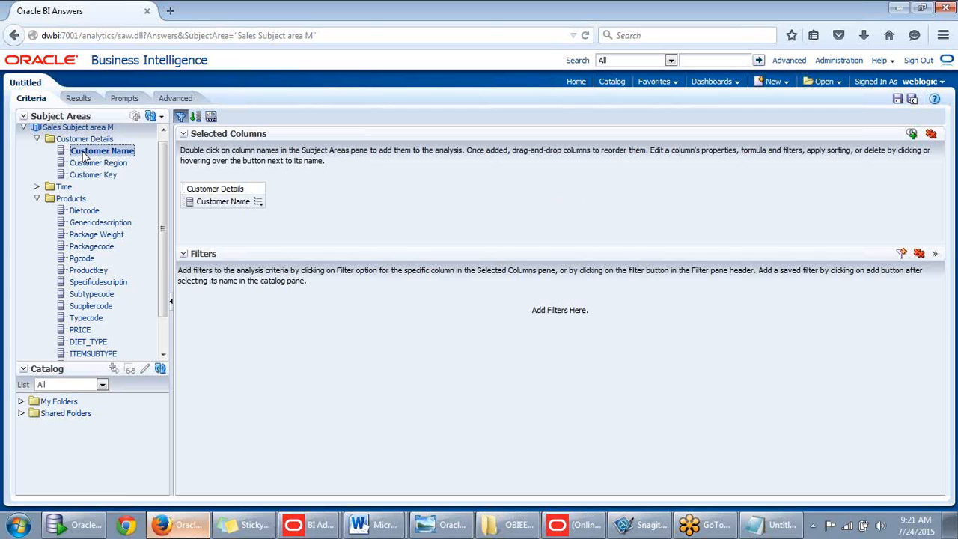
left_click(37, 187)
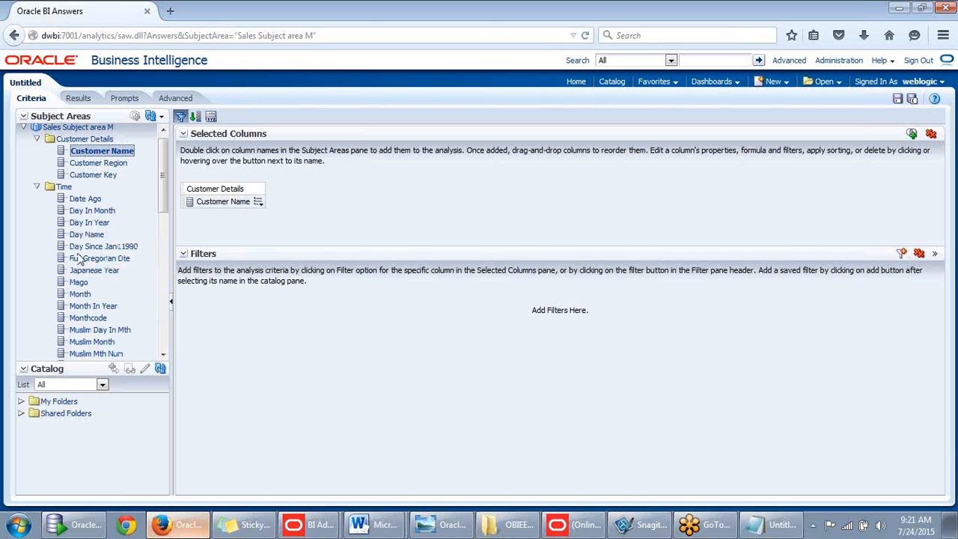
scroll(80, 258, "down", 5)
double_click(79, 224)
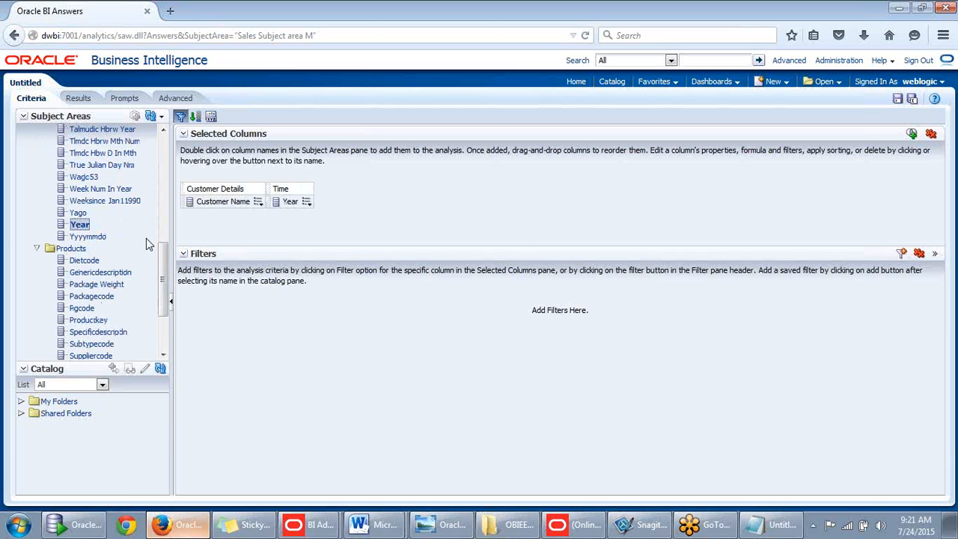
left_click_drag(158, 265, 165, 330)
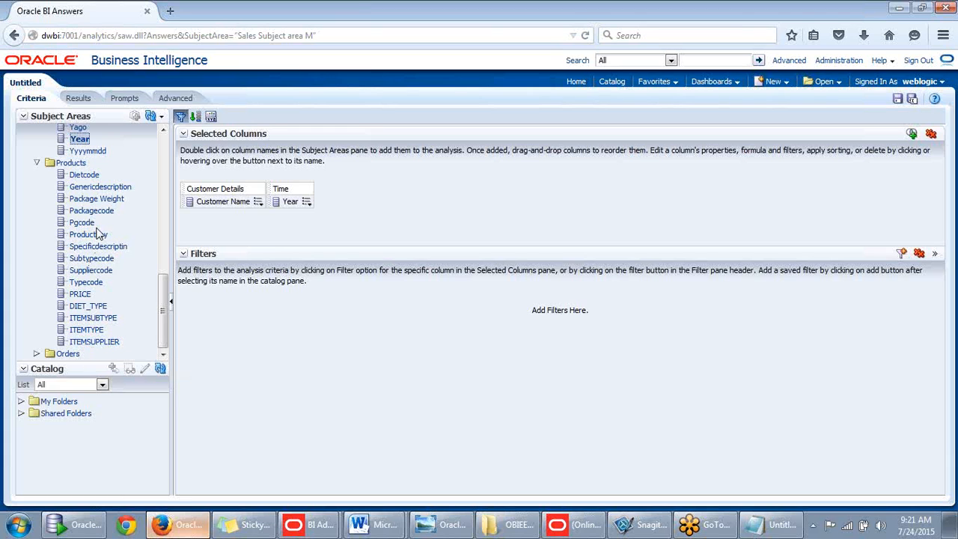
- Add Genericdescription, PRICE, DIET_TYPE, ITEMSUBTYPE, ITEMTYPE and ITEMSUPPLIER from Products
double_click(104, 188)
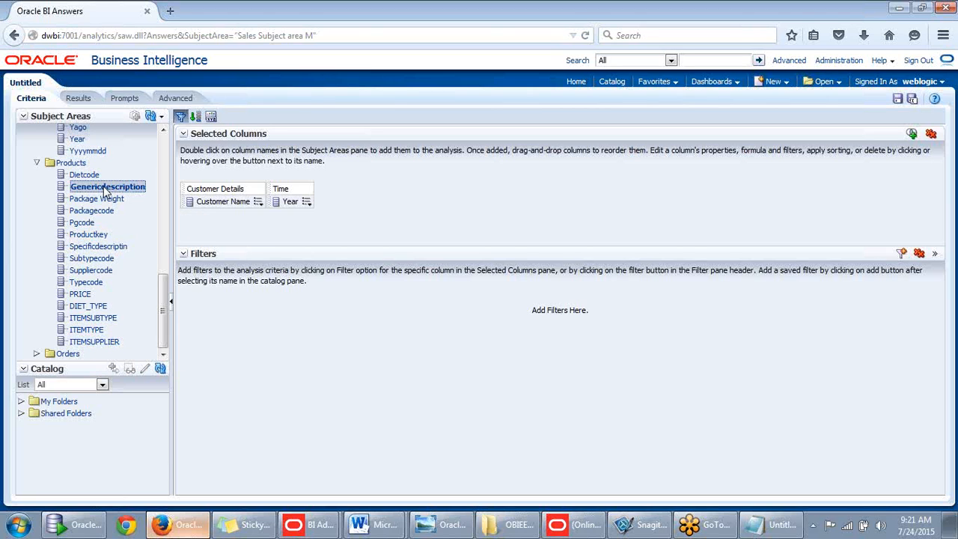
left_click(88, 296)
double_click(87, 306)
double_click(94, 317)
double_click(88, 330)
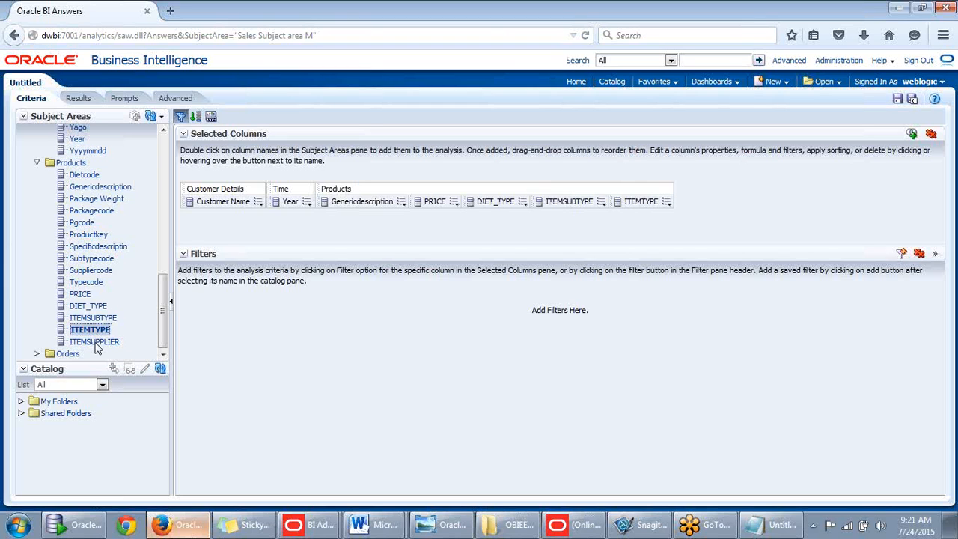
double_click(94, 341)
- View the results with Year moved before Customer Name, browse the rows, then switch to Notepad
left_click(78, 98)
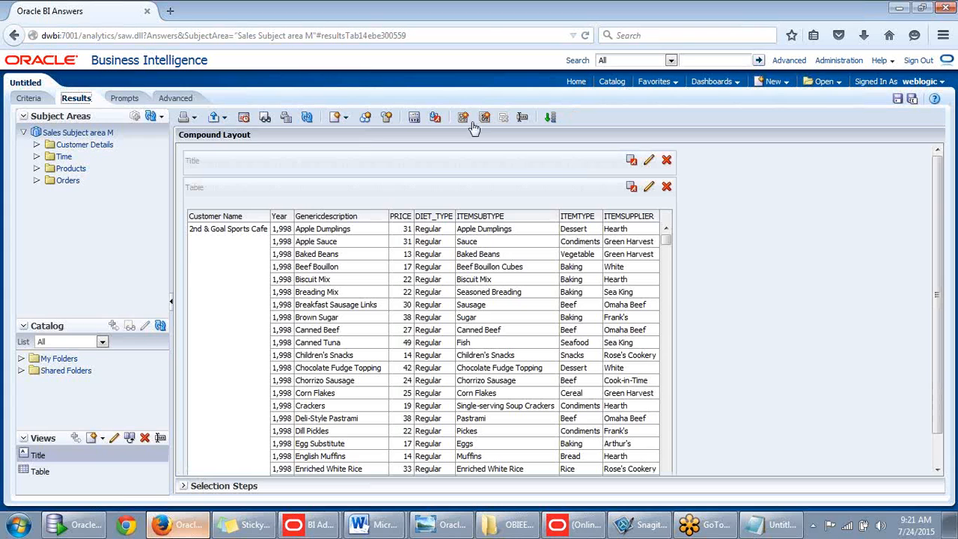
mouse_move(281, 216)
left_click_drag(283, 215, 187, 217)
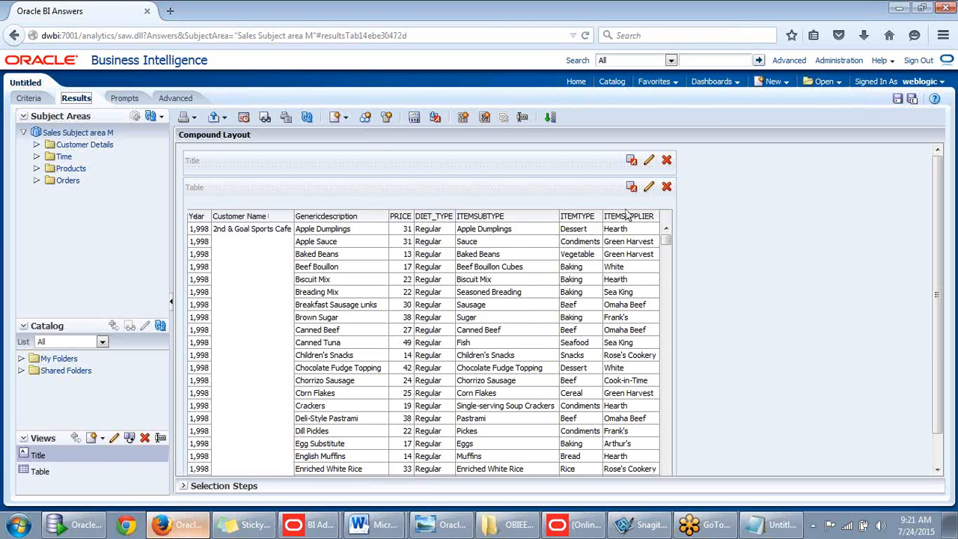
scroll(692, 278, "down", 1)
scroll(664, 258, "down", 7)
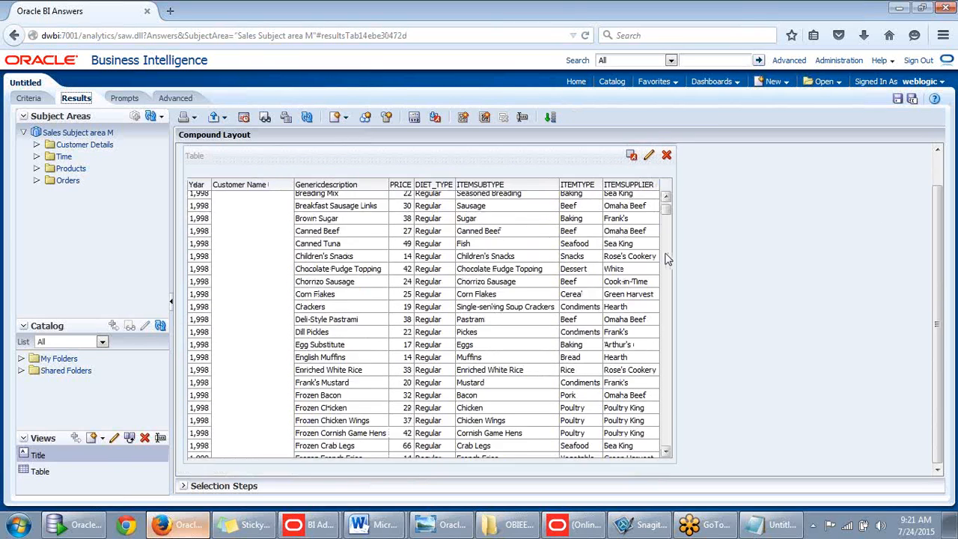
scroll(653, 266, "up", 6)
scroll(653, 265, "up", 3)
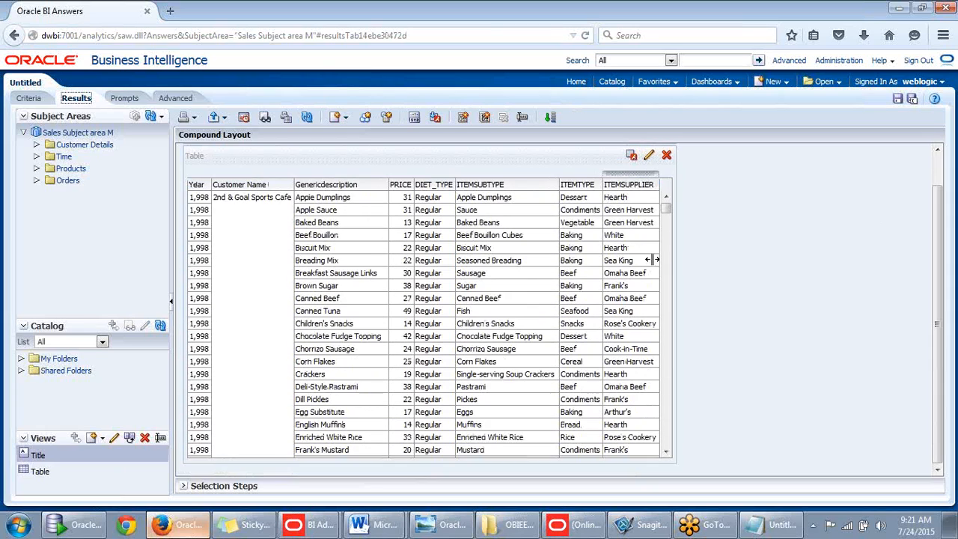
mouse_move(666, 208)
left_mouse_down()
mouse_move(670, 223)
mouse_move(670, 198)
left_mouse_up()
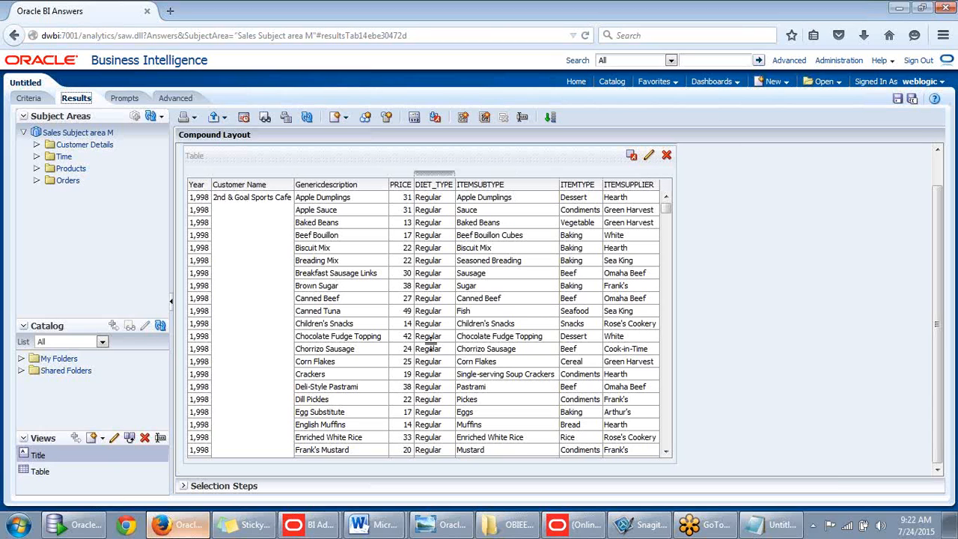
mouse_move(819, 514)
left_click(770, 493)
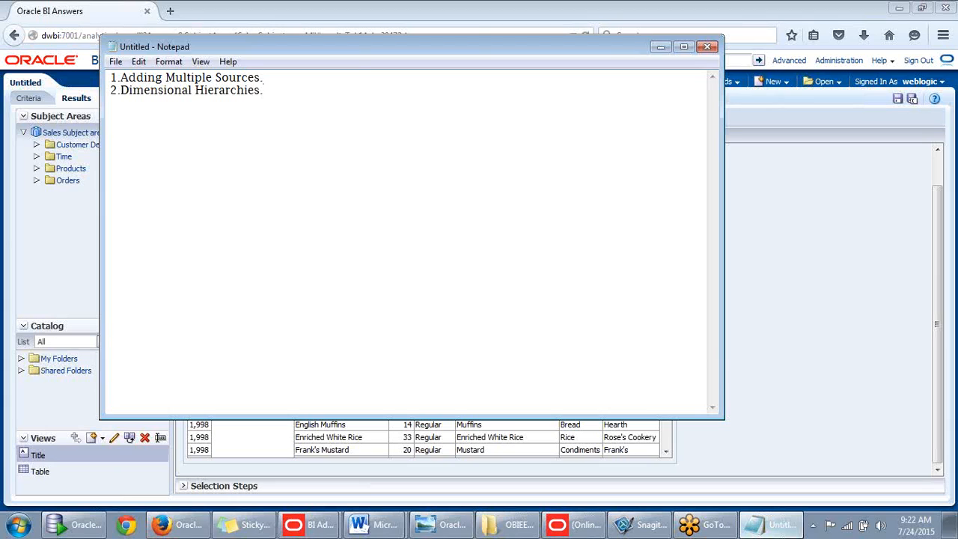
- Type the note 'inside one LTS we can integrate n number of physical tables to convert snowflake schema to star schema'
type("inside one LTS we can")
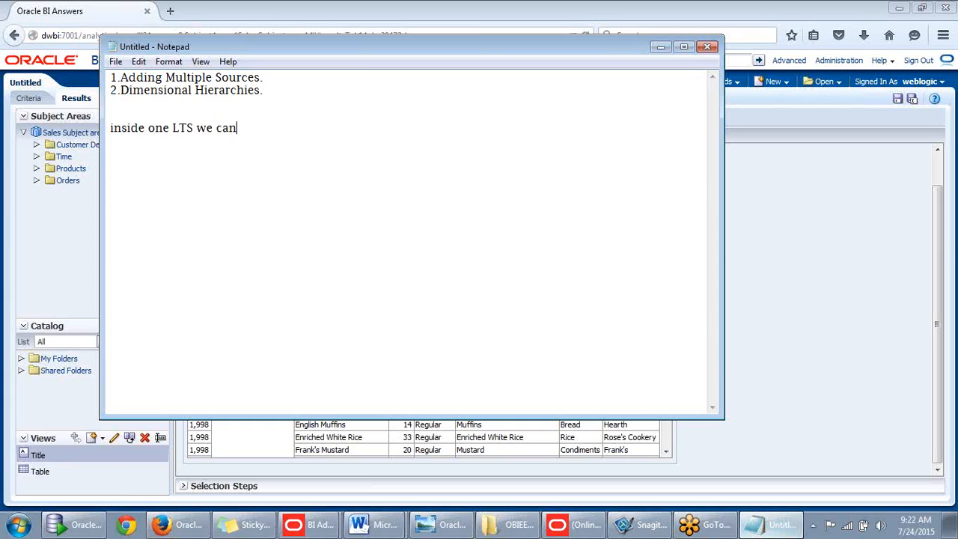
type(" integrate n num")
key("BackSpace")
key("BackSpace")
type("num")
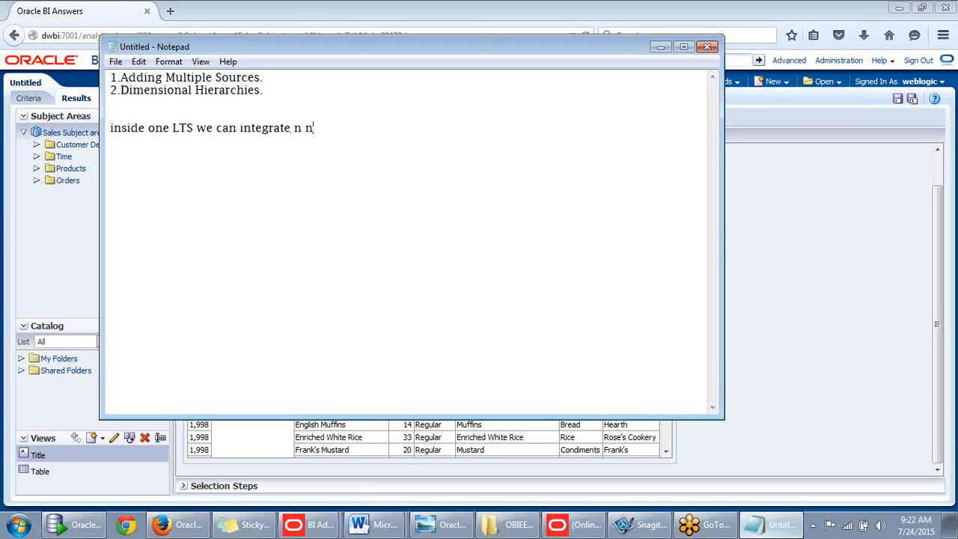
type("ber of ph")
type("ysic")
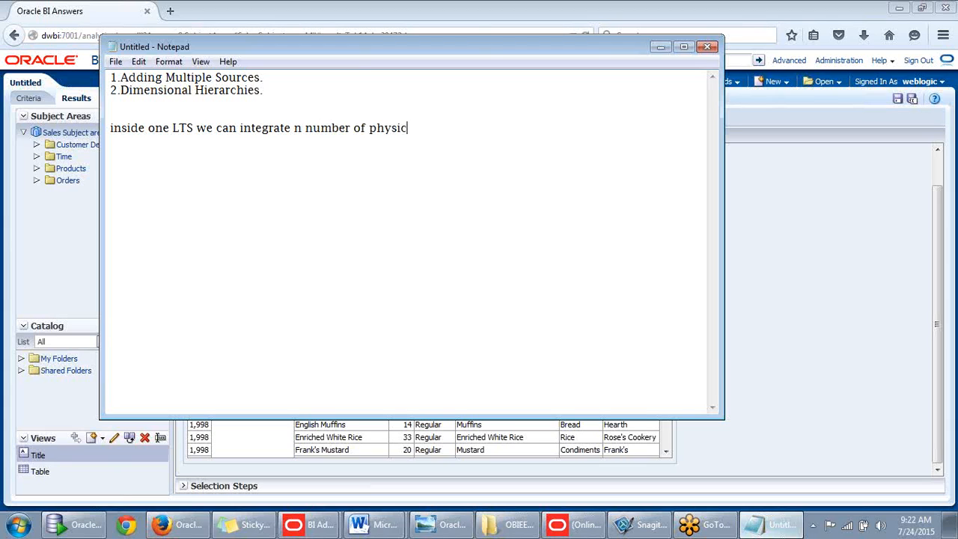
type("al tables ")
type(".")
type(" to conv")
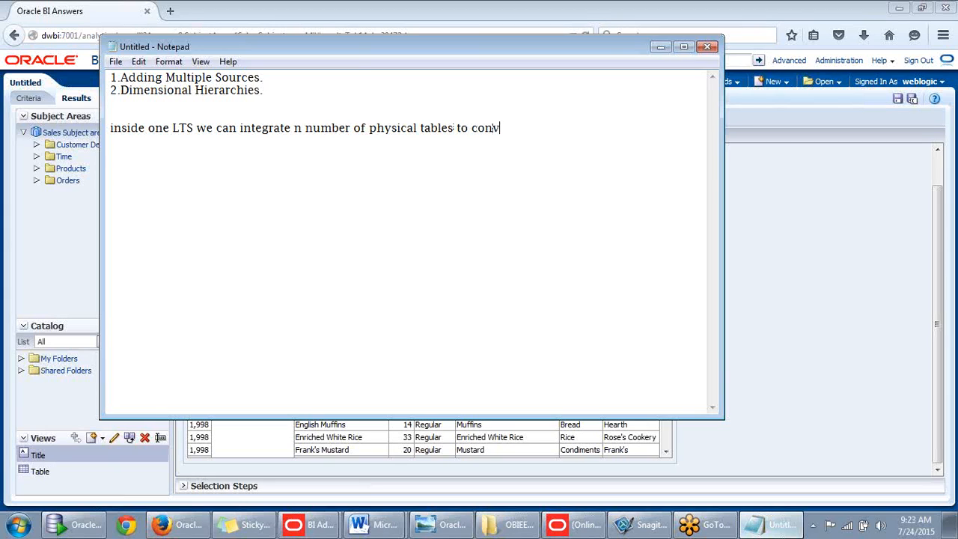
type("ert snowflake sch")
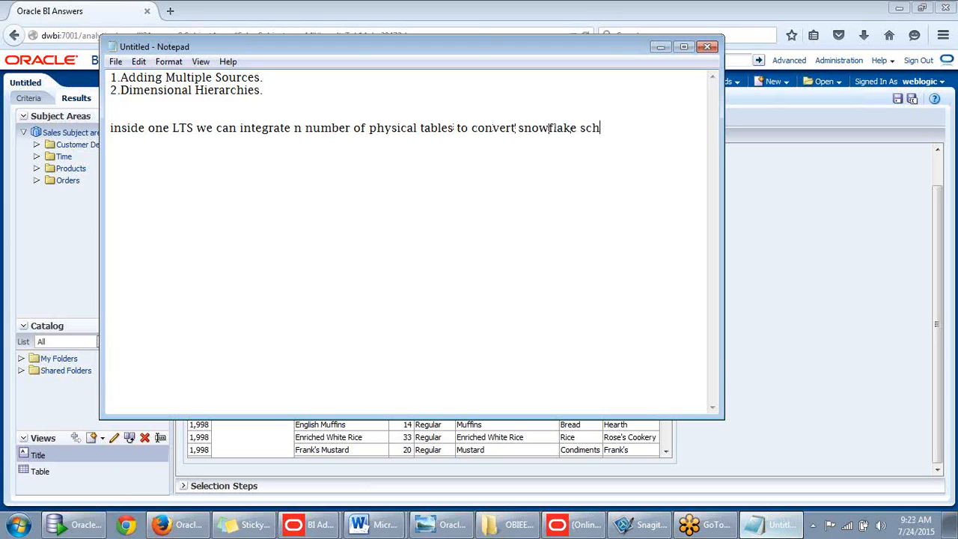
type("ema to star sch.")
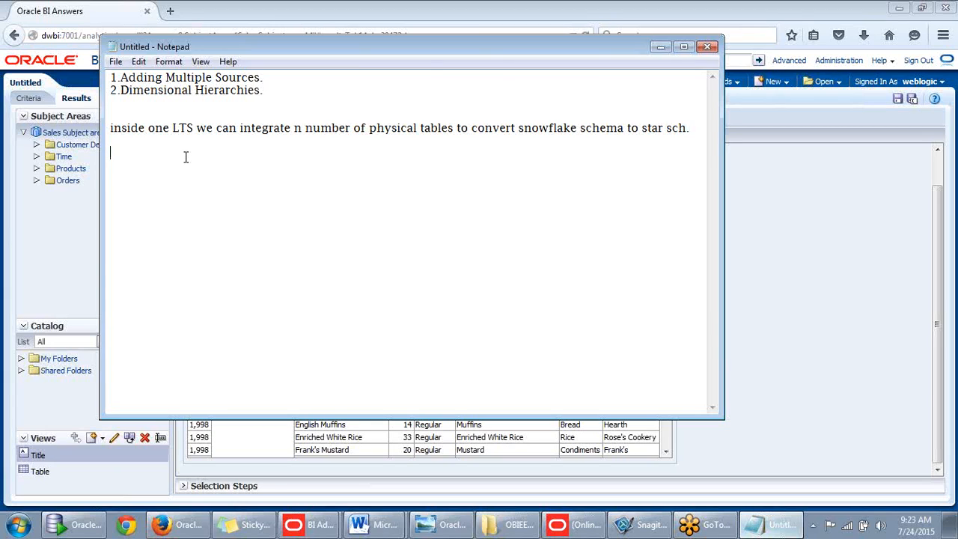
- Add '-level based hierarchies' as the first entry under Dimensional Hierarchies in the notes
left_click(660, 48)
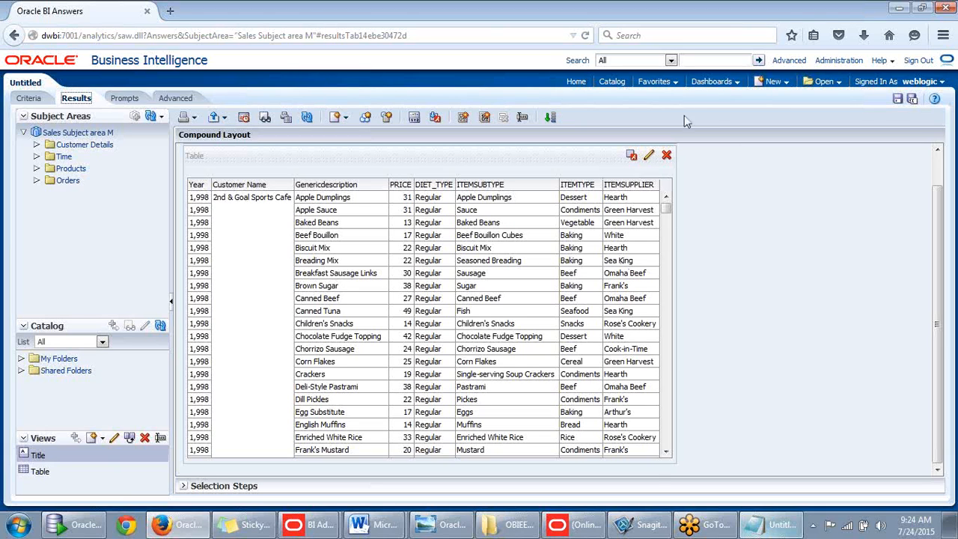
left_click(754, 522)
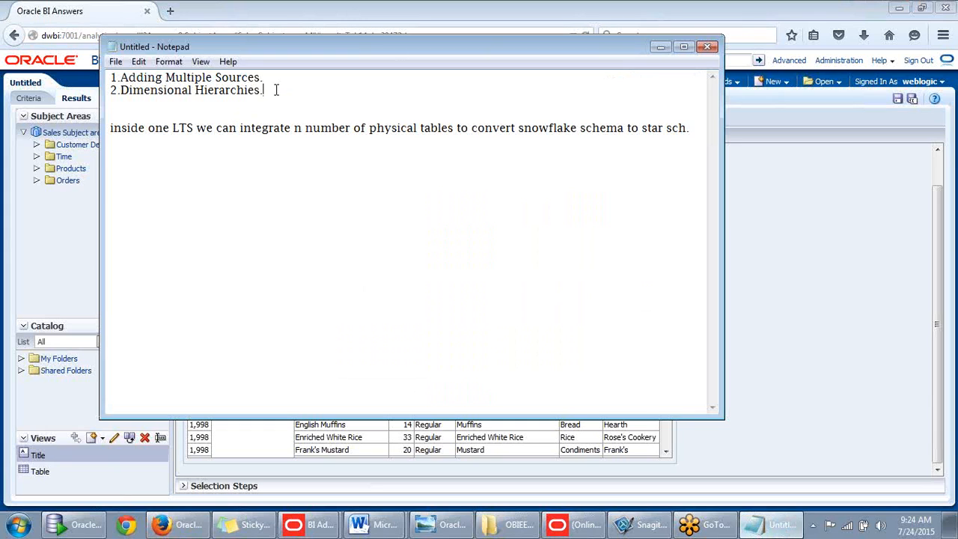
key("Return")
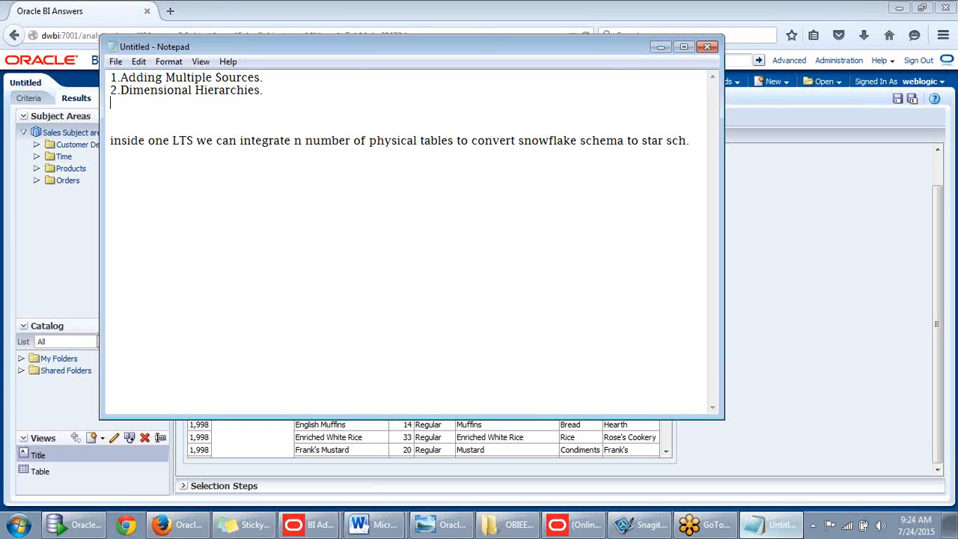
type("-")
type("level b")
key("BackSpace")
type("basea")
key("BackSpace")
type("d hierarchies")
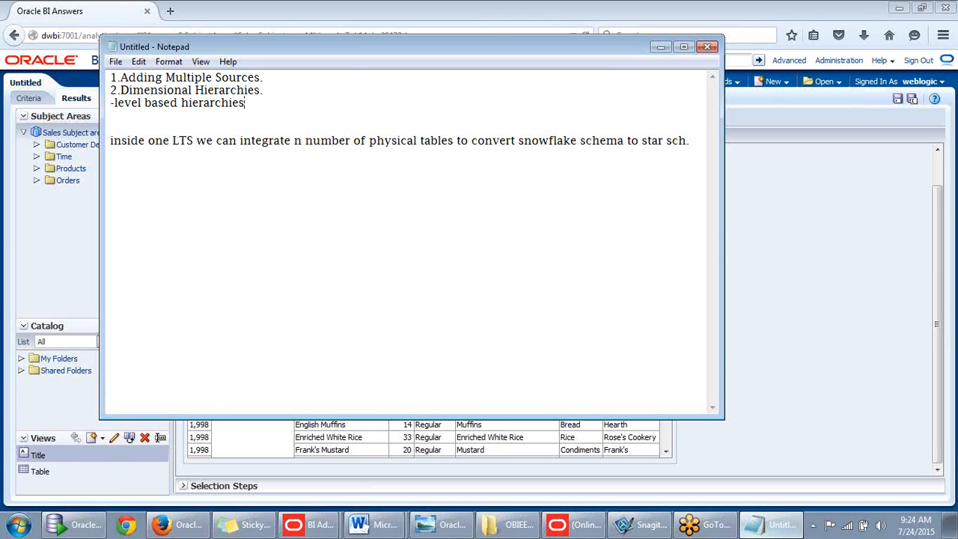
key("Return")
- Add 'parent child hierarchies' and 'Unbalenced hierarchies' as the next list entries
type("paent chi")
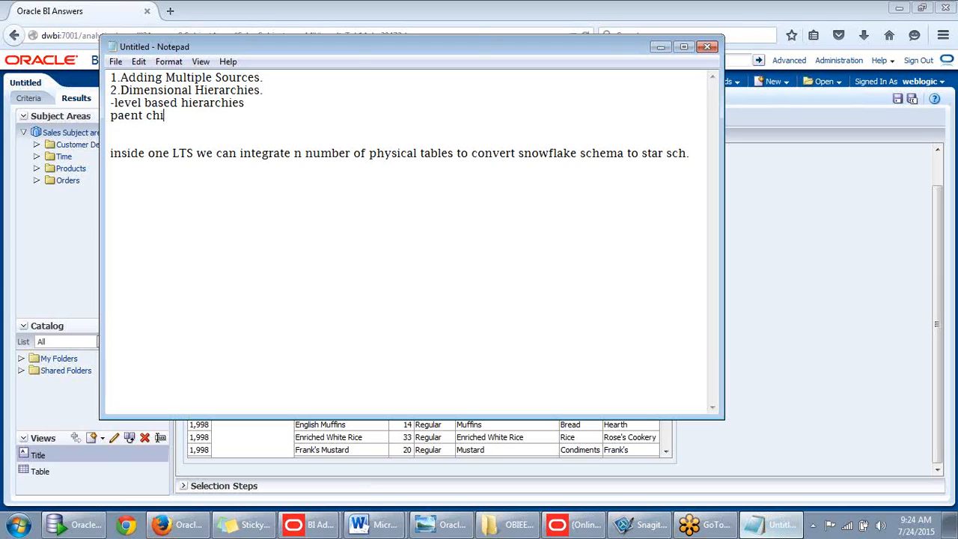
key("BackSpace")
key("BackSpace")
key("BackSpace")
key("BackSpace")
key("BackSpace")
key("BackSpace")
key("BackSpace")
type("rent child hierarchies")
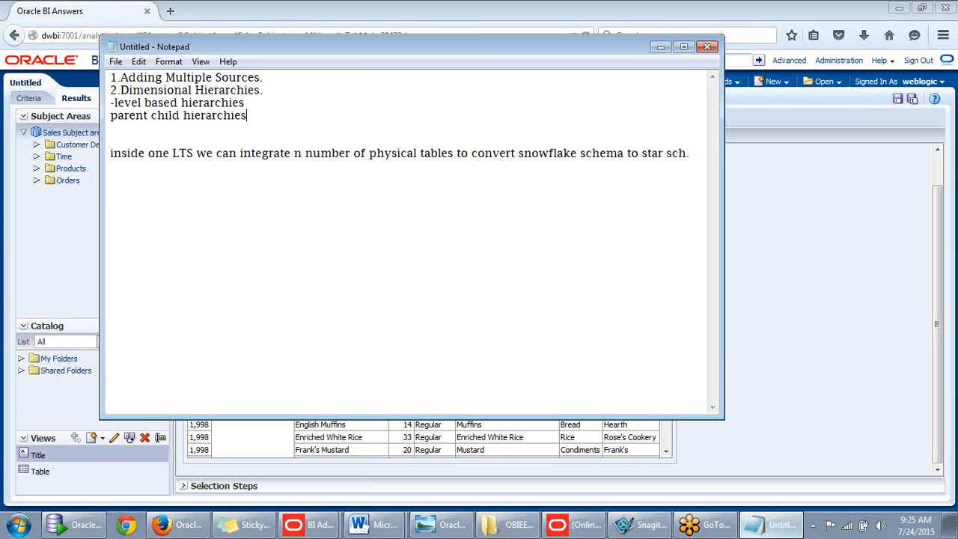
key("Return")
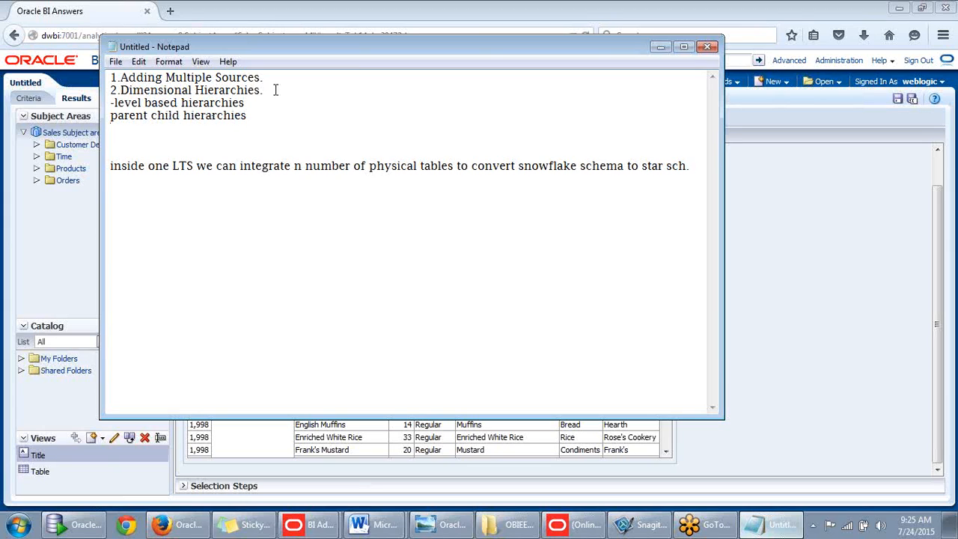
left_click(249, 103)
key("Return")
type("U")
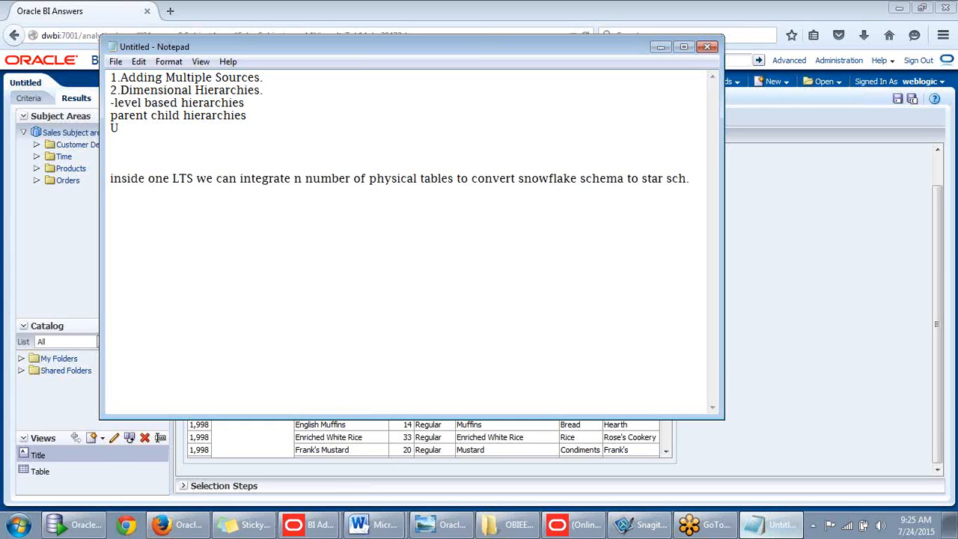
type("nbalenced")
type("hierarchies.")
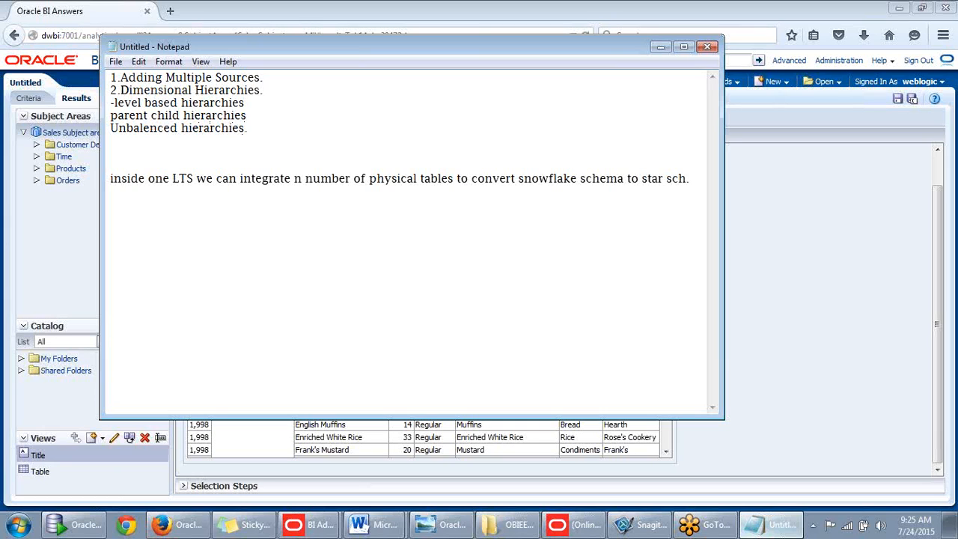
key("Return")
key("Return")
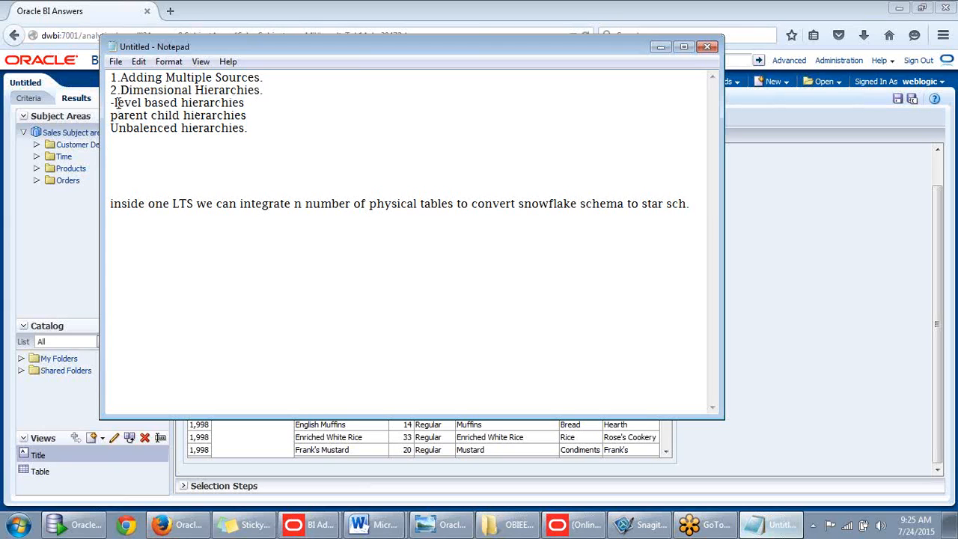
- Copy the level based hierarchies line below as a 'level based hierarchies :-' heading without the dash
left_click_drag(254, 102, 112, 102)
key("ctrl+c")
left_click(127, 173)
key("ctrl+v")
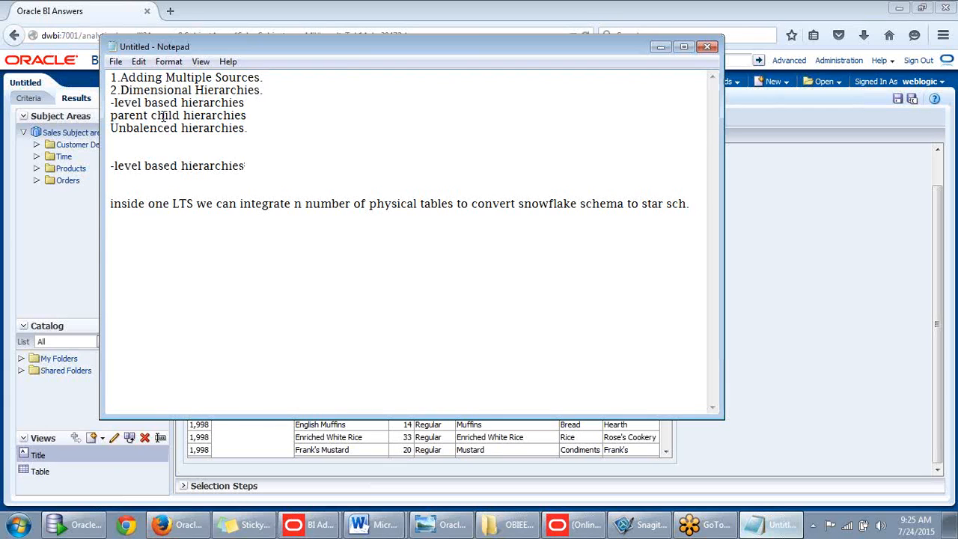
left_click_drag(251, 130, 111, 118)
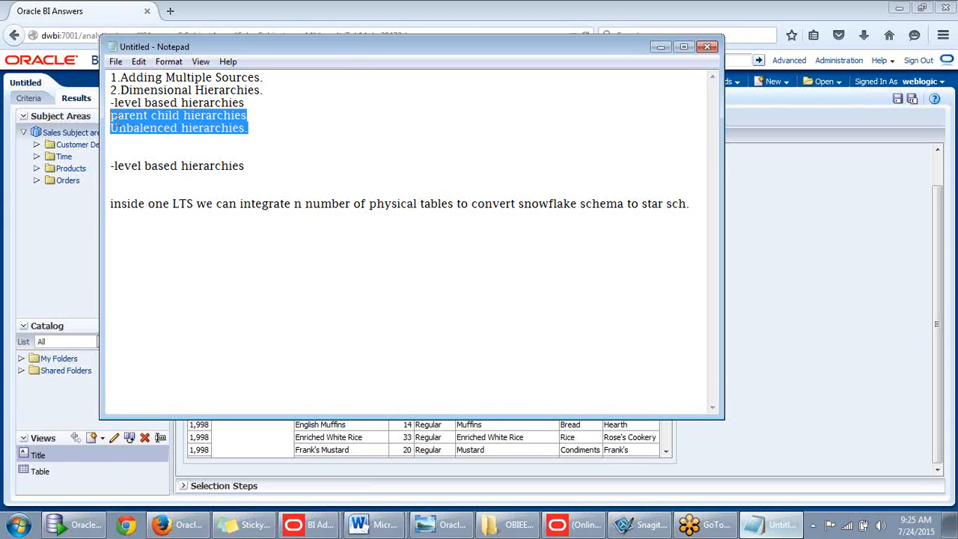
left_click_drag(258, 171, 109, 167)
left_click(261, 160)
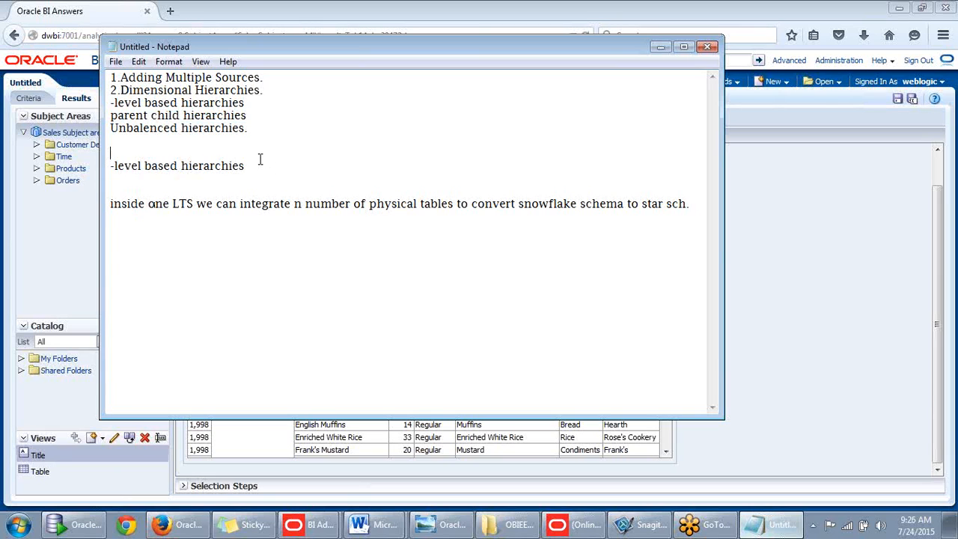
type(":-")
key("Return")
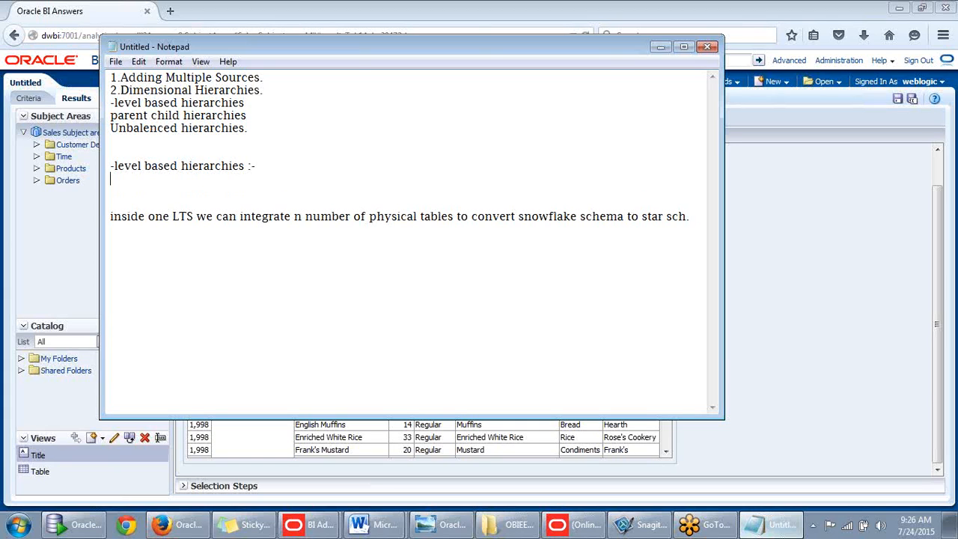
left_click(114, 165)
key("BackSpace")
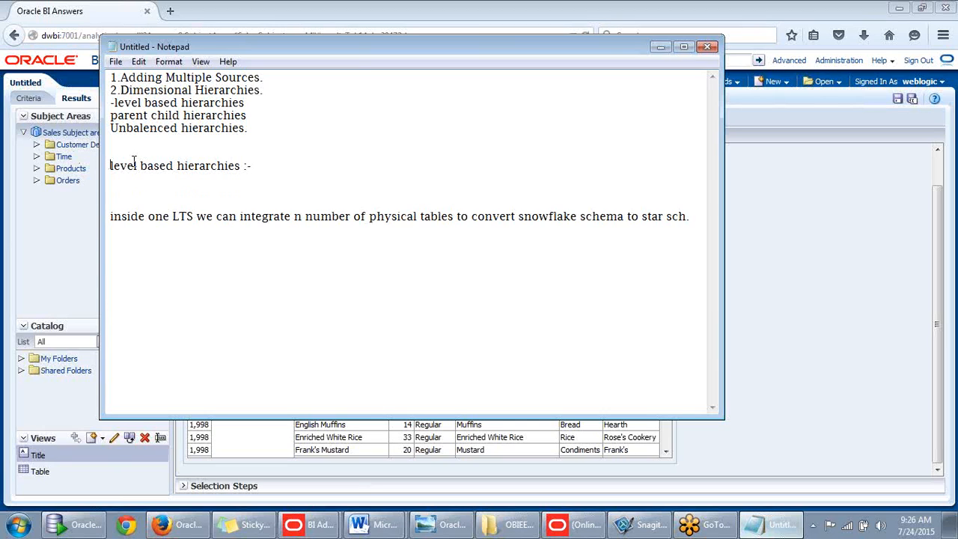
left_click(273, 169)
key("Return")
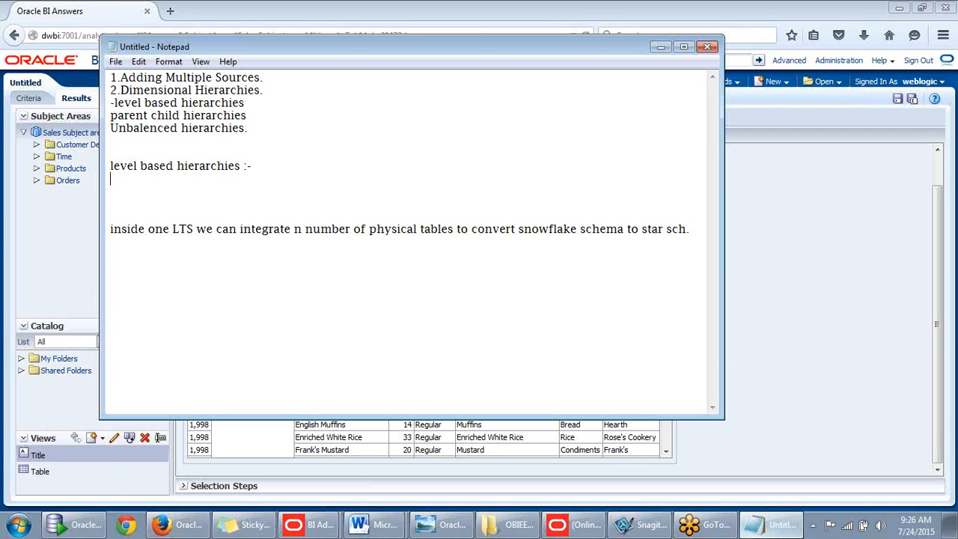
- Type 'One to many', the Product Type / Product Sub type column headings, and 'beverages' beneath
type("One to many")
key("Return")
key("Return")
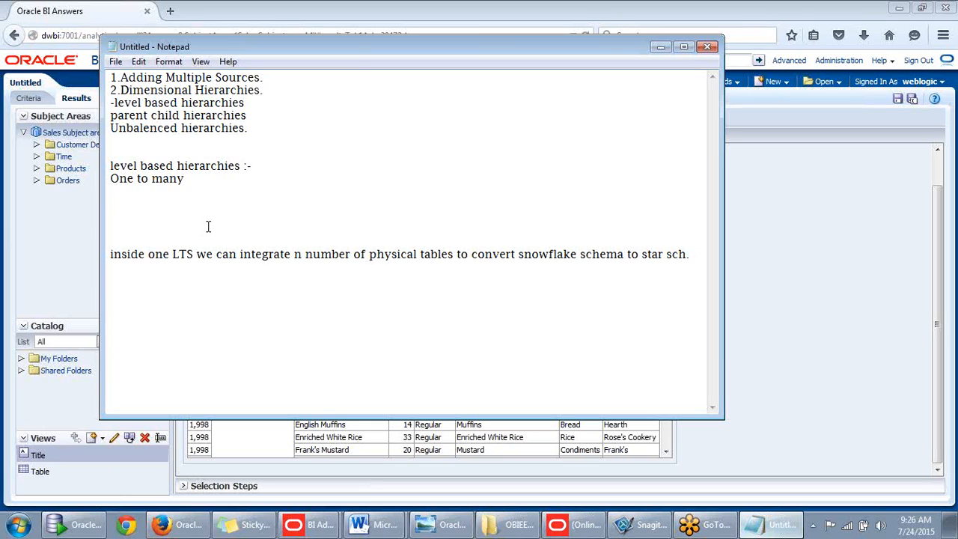
type("Product Type")
key("Tab")
type("Product ")
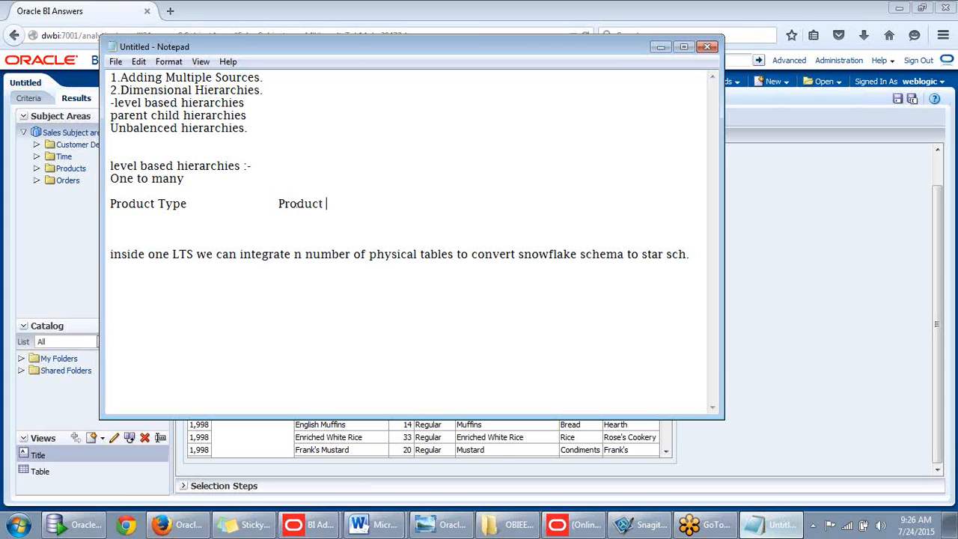
type("Sub type")
left_click(150, 224)
type("beve")
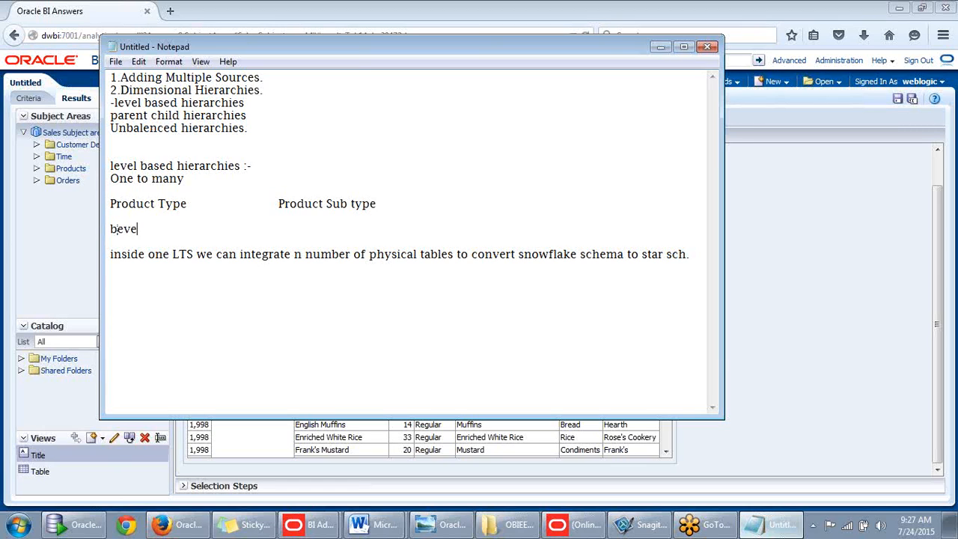
type("rages")
left_click(296, 222)
left_click(287, 225)
key("Tab")
- Minimize Notepad and the browser and bring the BI Administration Tool full-screen
left_click(659, 47)
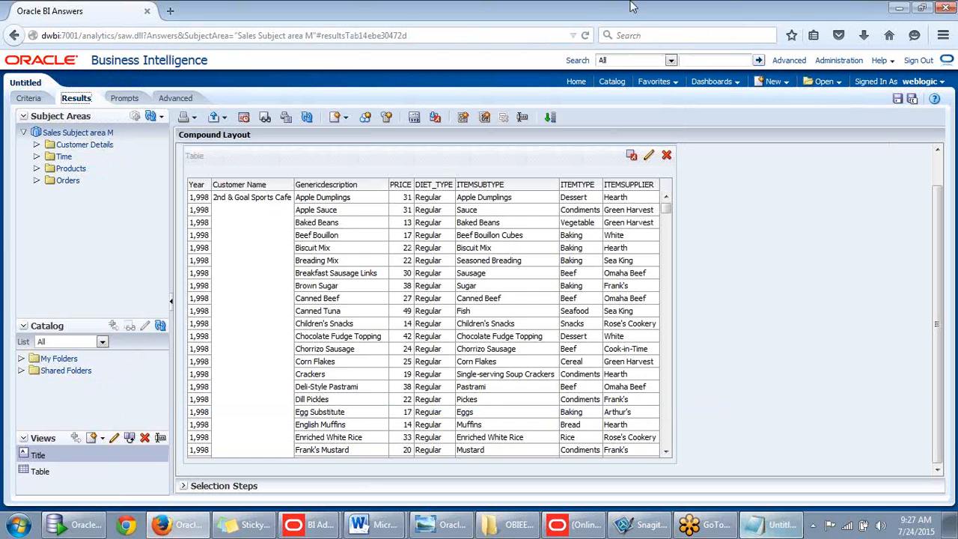
left_click(900, 11)
mouse_move(287, 522)
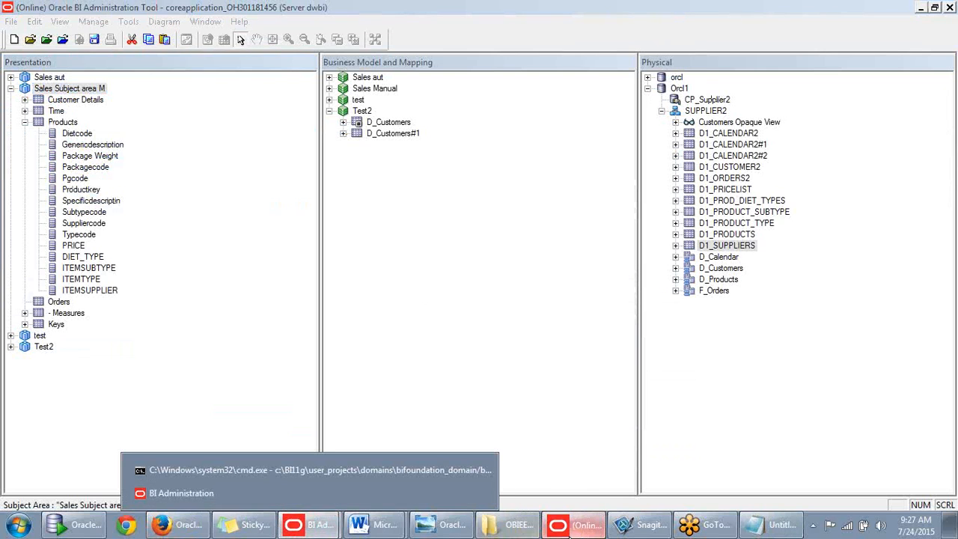
left_click(572, 524)
left_click(572, 523)
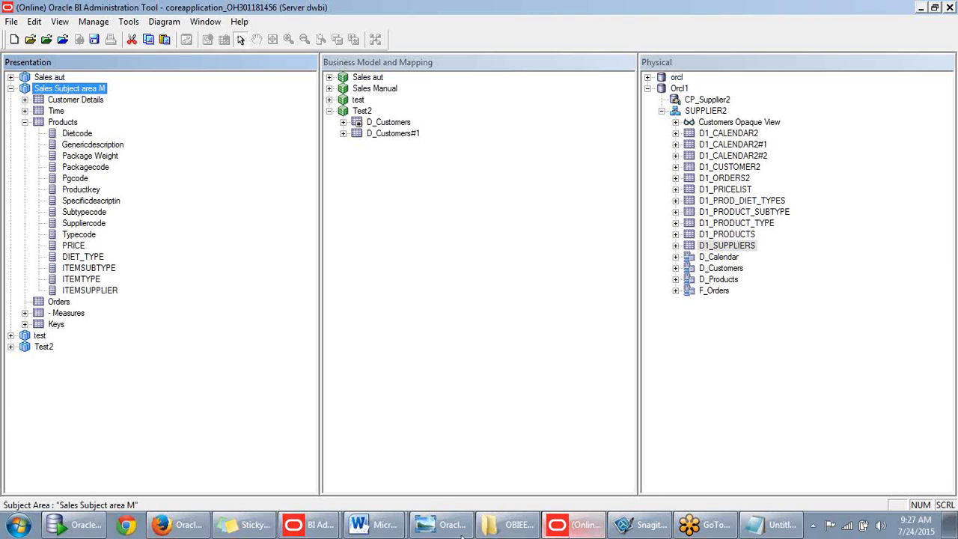
- Collapse Test2 and expand Sales Manual to show Customer Details, D Calendar, D Products and F Orders
left_click(329, 111)
left_click(351, 150)
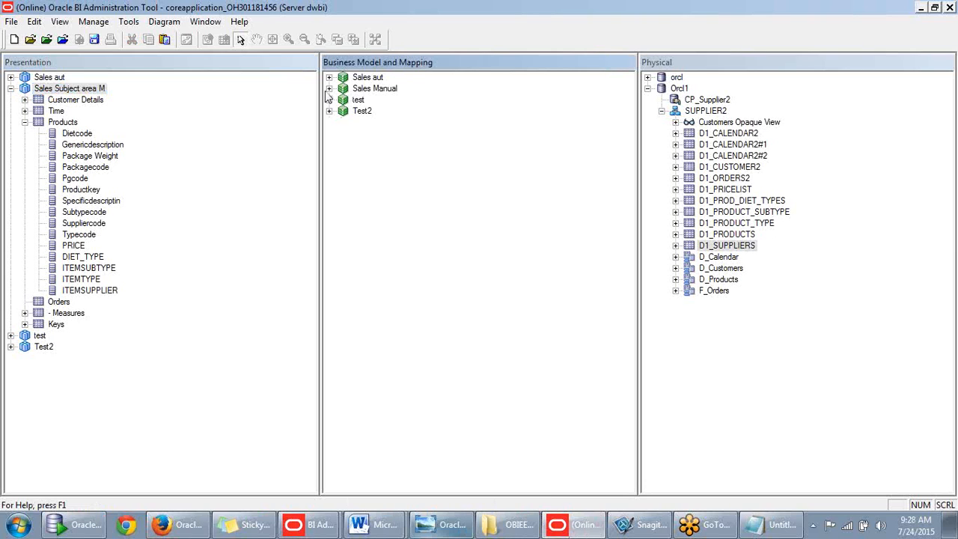
left_click(329, 100)
left_click(329, 99)
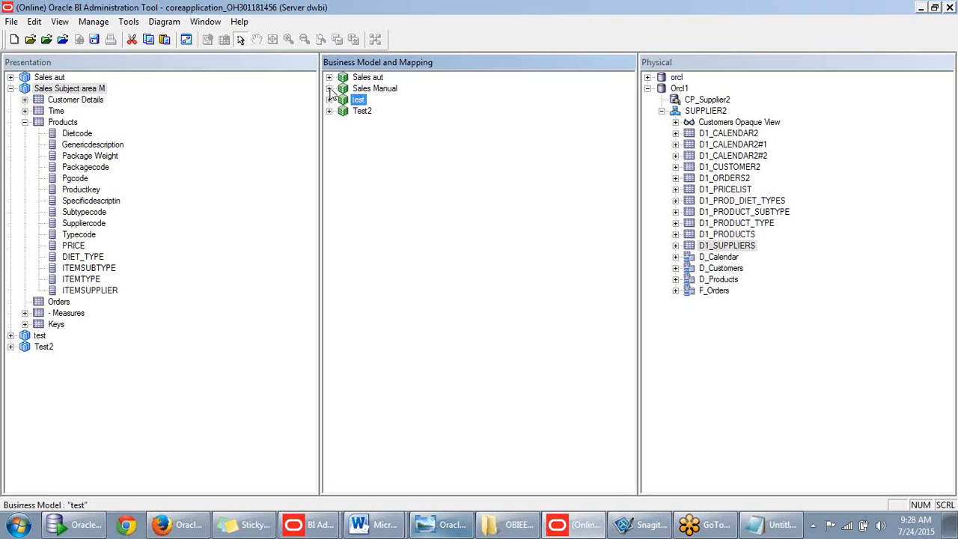
left_click(329, 89)
left_click(346, 102)
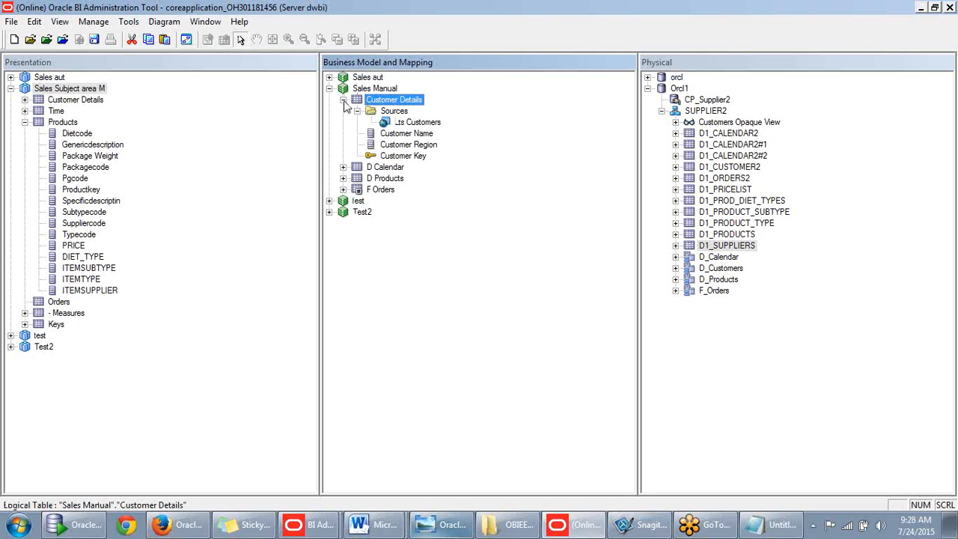
left_click(342, 101)
left_click(376, 124)
left_click(383, 112)
left_click(387, 101)
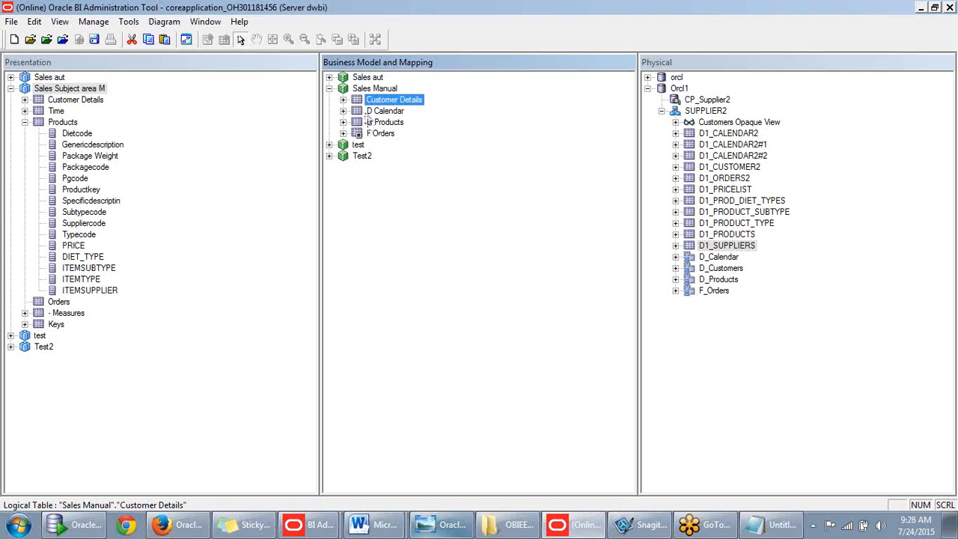
- Create a level-based hierarchy dimension from D Calendar, checking out objects to add D CalendarDim
left_click(367, 112)
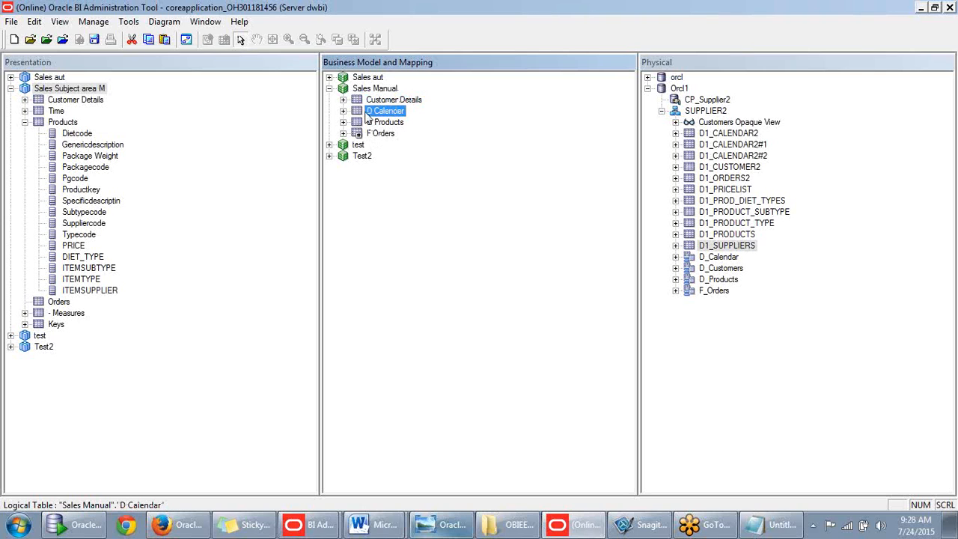
right_click(367, 116)
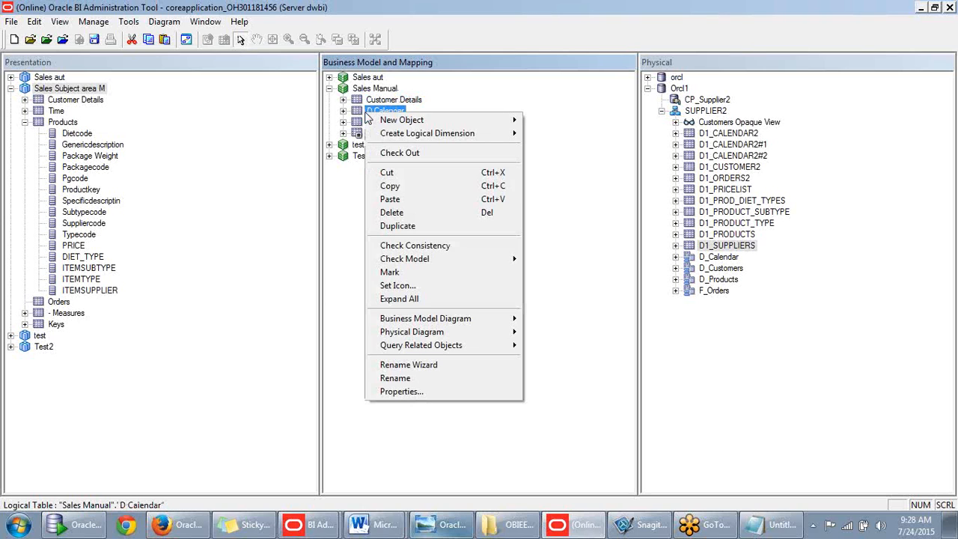
right_click(370, 114)
mouse_move(389, 121)
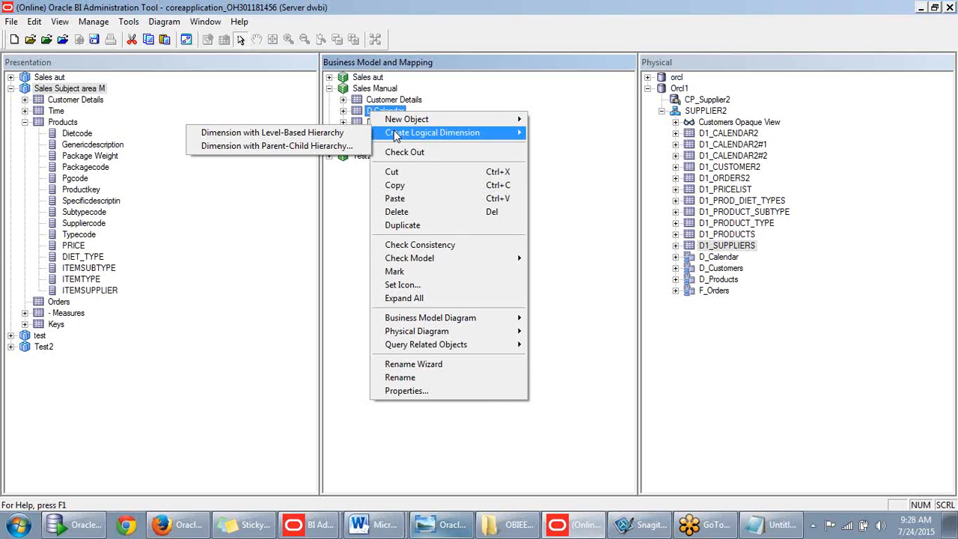
left_click(286, 141)
left_click(526, 370)
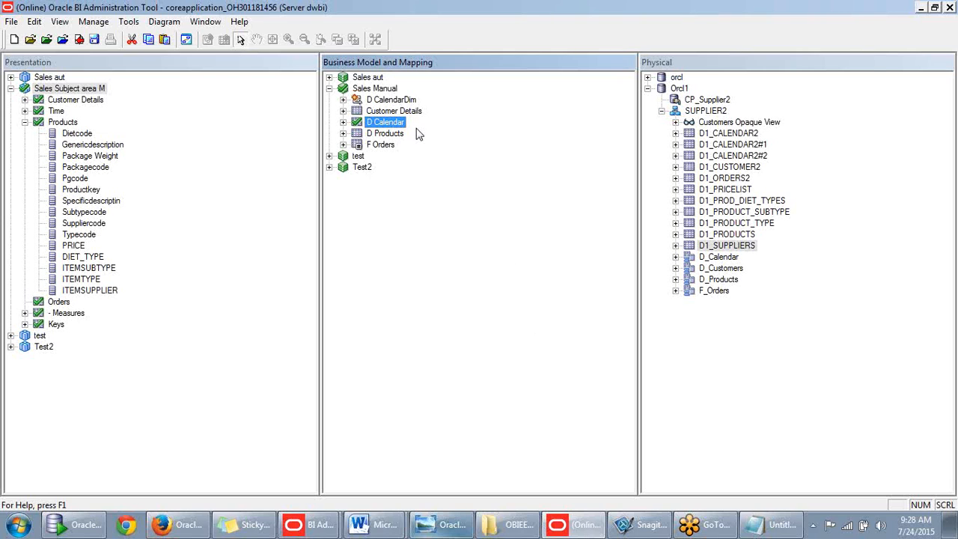
- Expand D CalendarDim to its D Calendar Total and Detail levels and scroll through Detail's columns
left_click(369, 102)
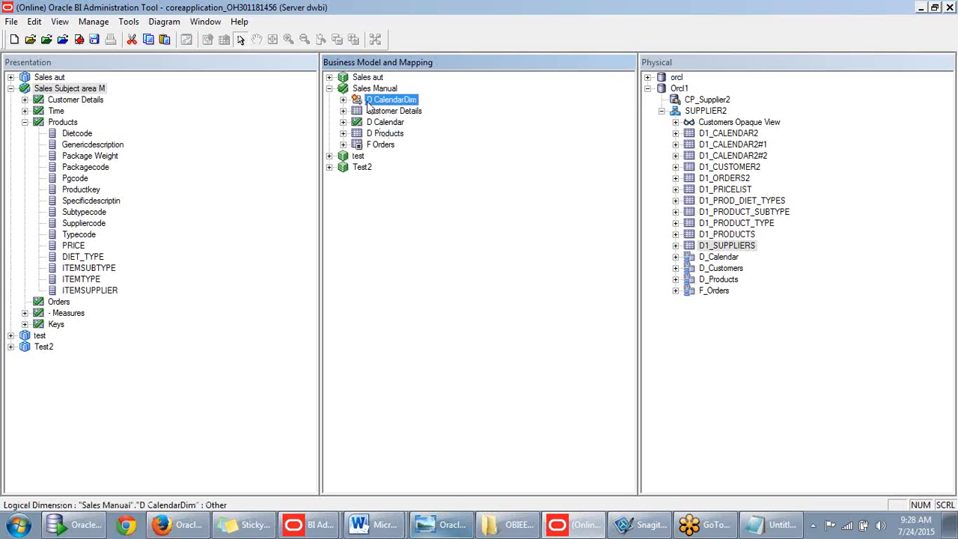
left_click(342, 99)
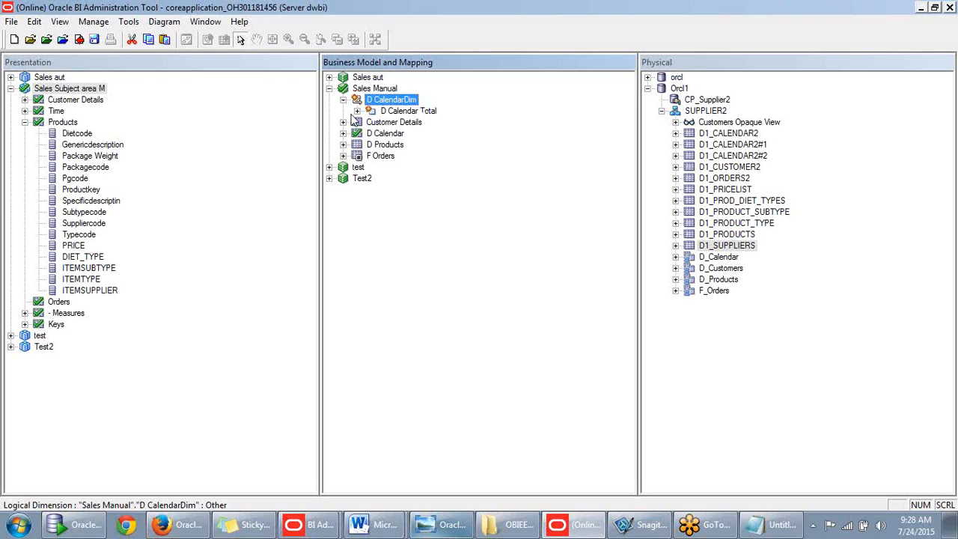
left_click(357, 111)
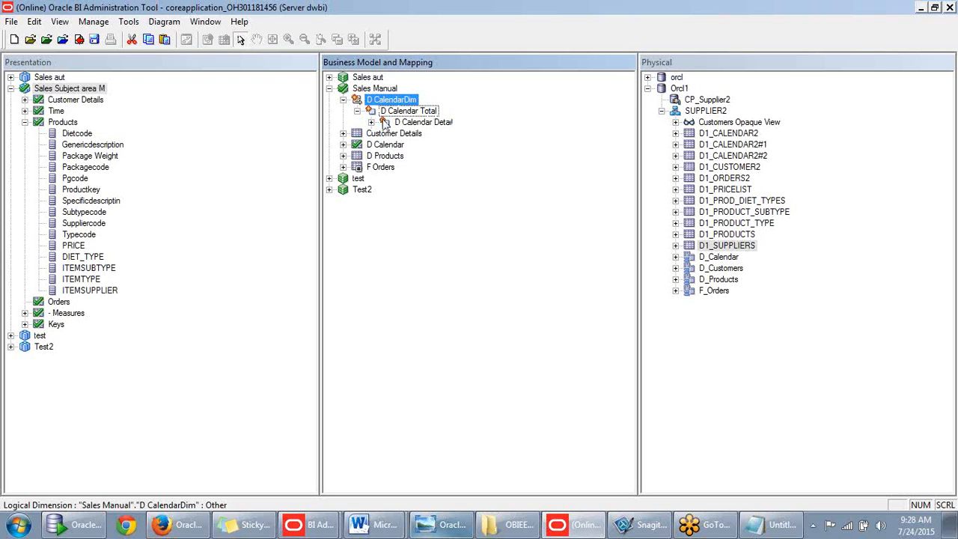
left_click(371, 122)
scroll(523, 135, "down", 2)
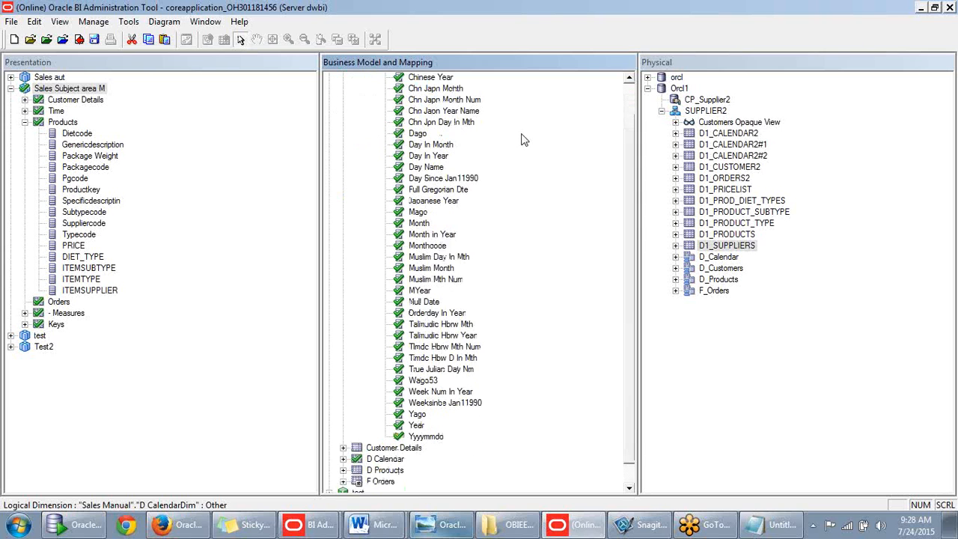
scroll(503, 142, "up", 2)
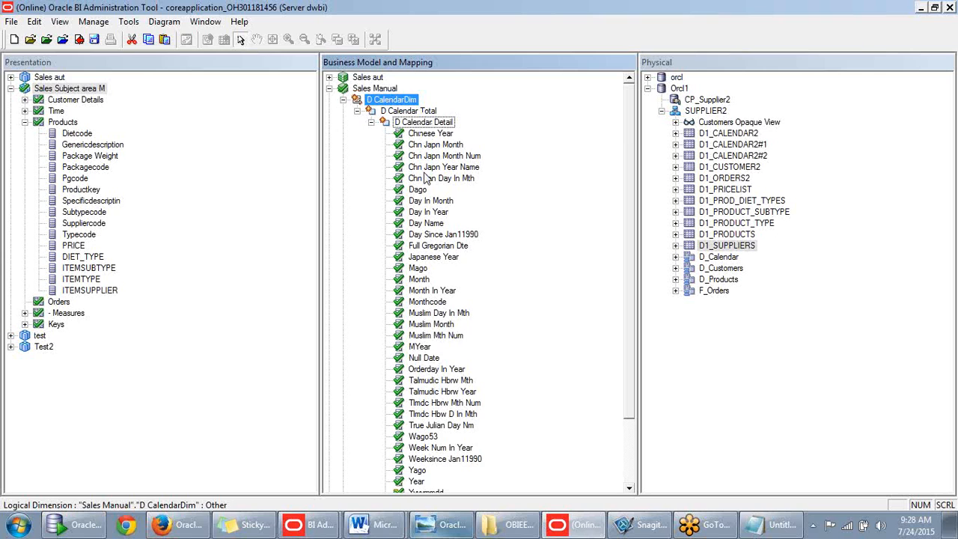
scroll(437, 176, "down", 3)
scroll(434, 192, "up", 3)
scroll(427, 205, "down", 3)
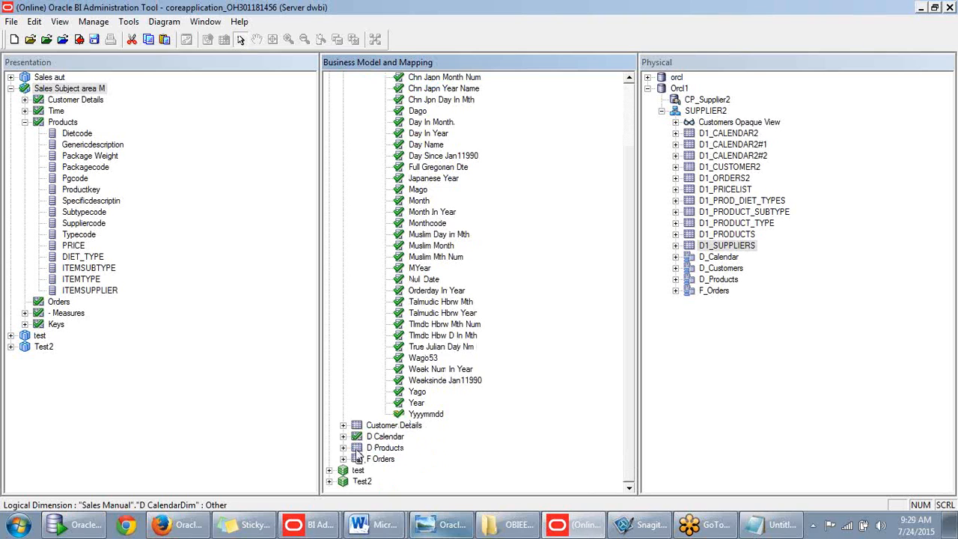
scroll(363, 452, "up", 3)
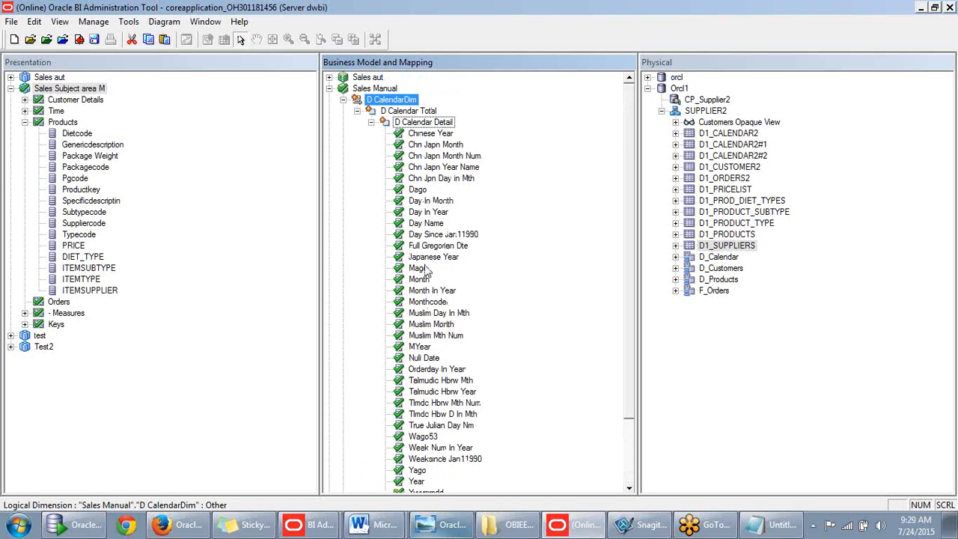
- Collapse D Calendar Detail, review both levels, then bring the Notepad notes forward and reposition them
left_click(370, 122)
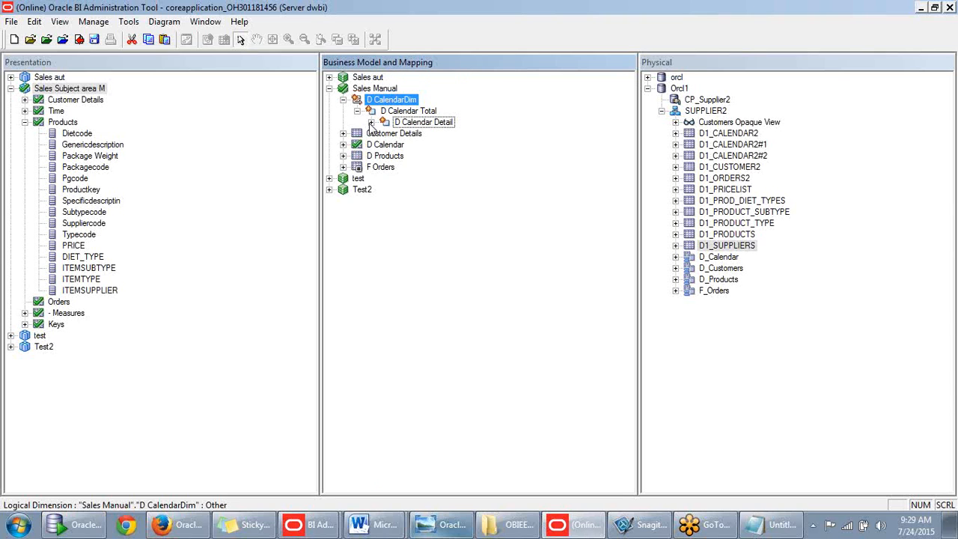
left_click(370, 122)
left_click(371, 121)
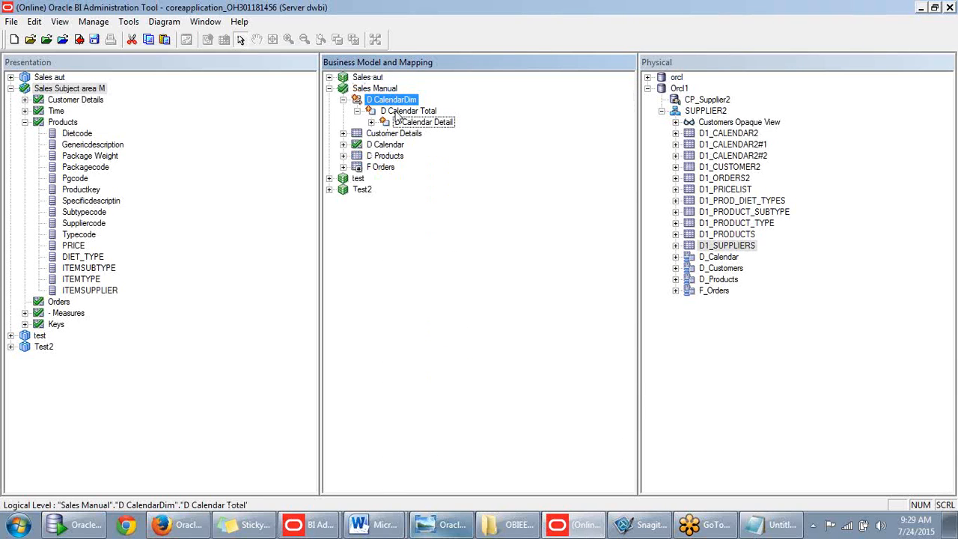
left_click(396, 113)
left_click(412, 125)
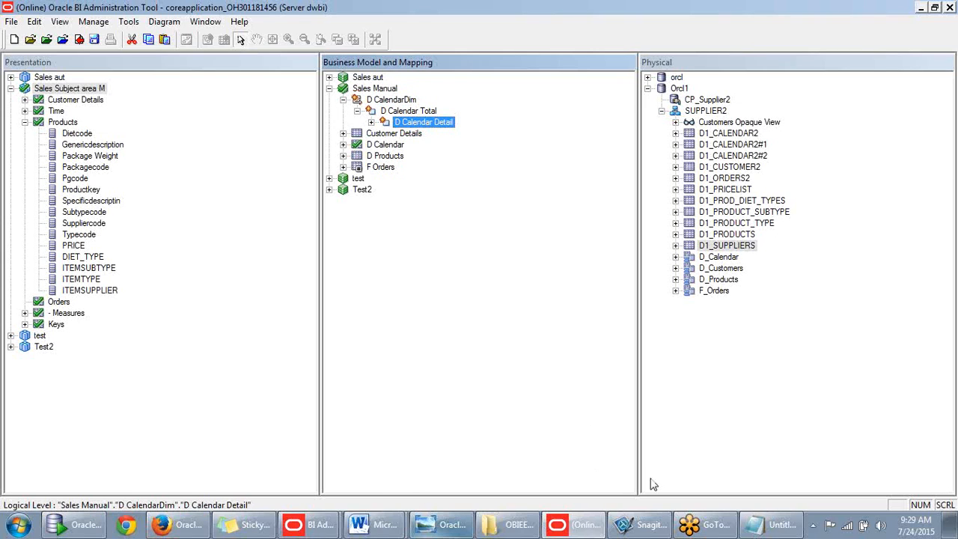
left_click(778, 528)
left_click_drag(443, 48, 541, 136)
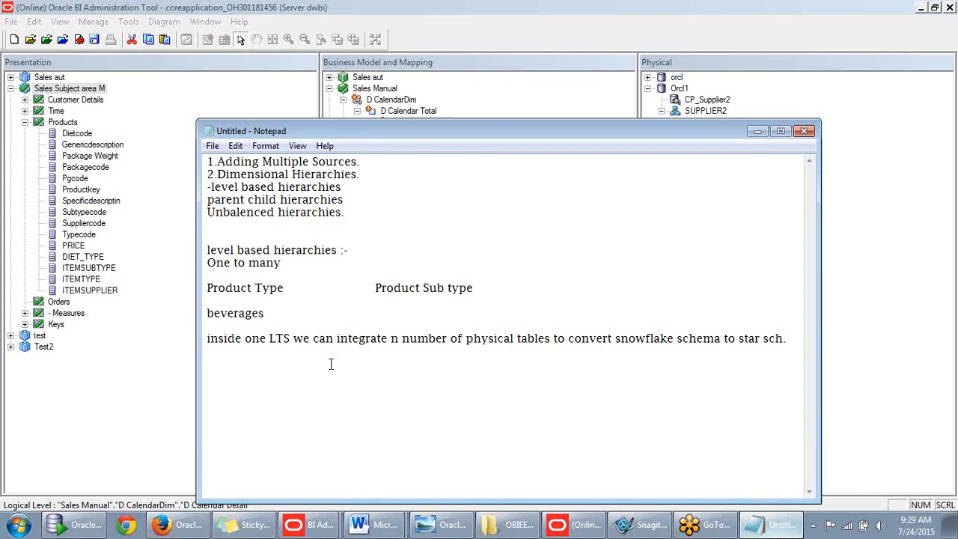
- Note Calendar (Year-Quarter-Month-day), Products (Type-Subtype-Generic-Specific) and Customers (Region-District-SalesRep-Customer) hierarchies
type("Calen")
type("r")
type("year")
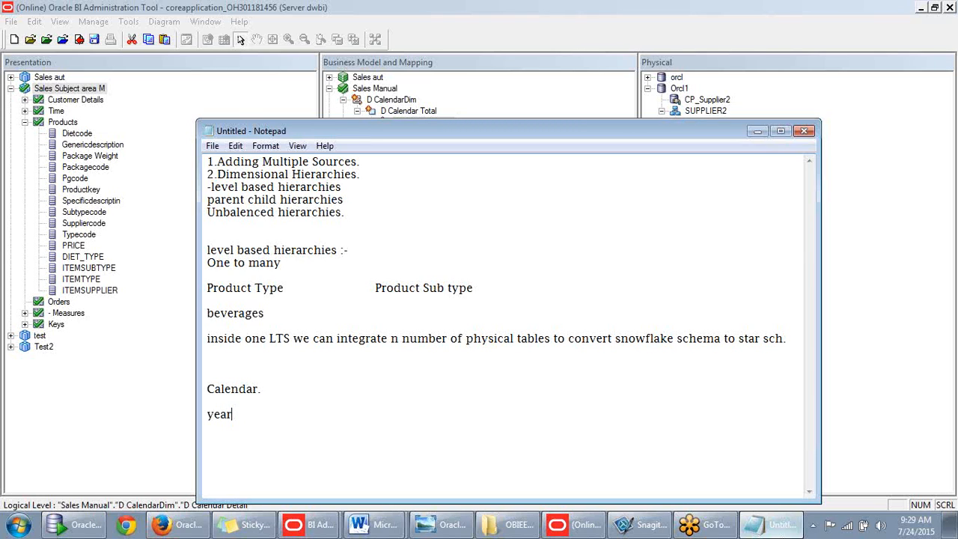
type("-->Quarter --> M")
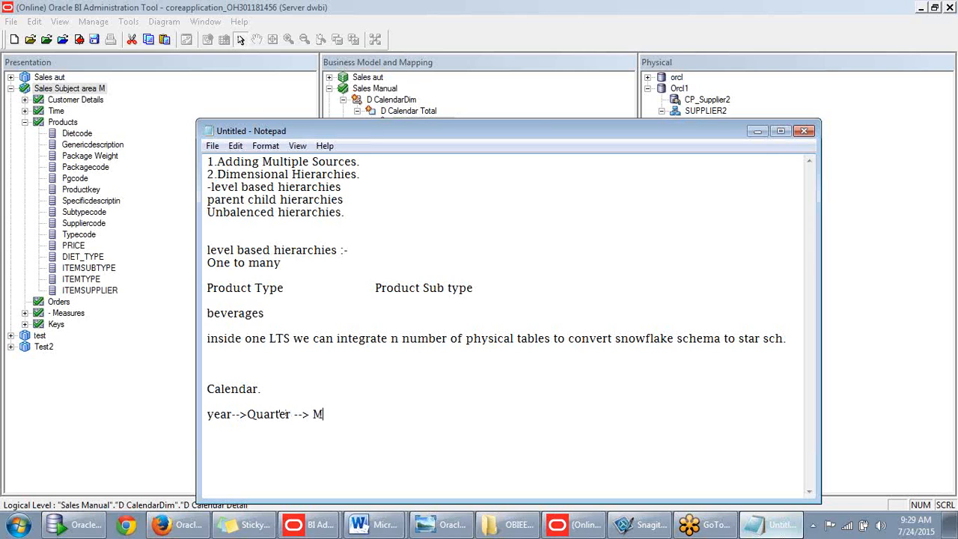
type("onth__")
type(">")
type("day")
type("Products ")
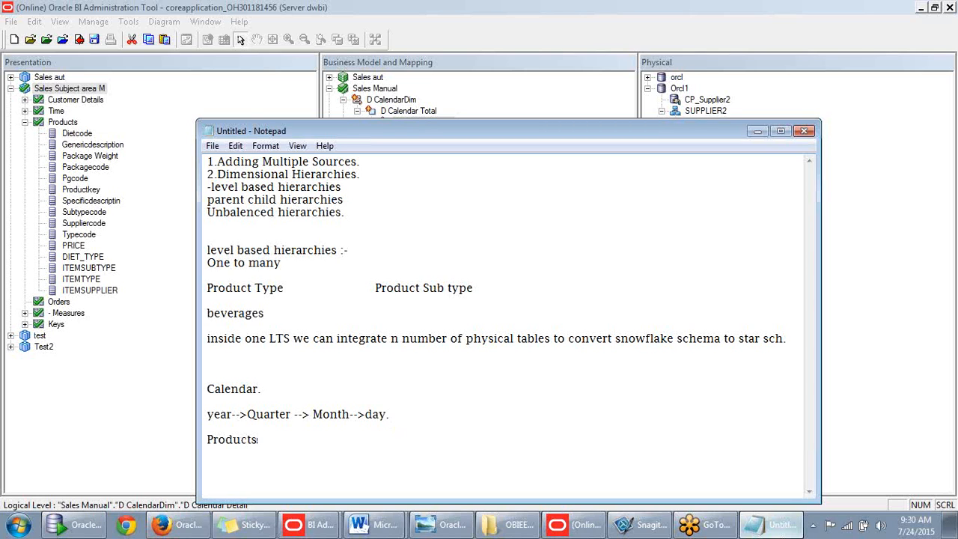
type("Type-->Subtype")
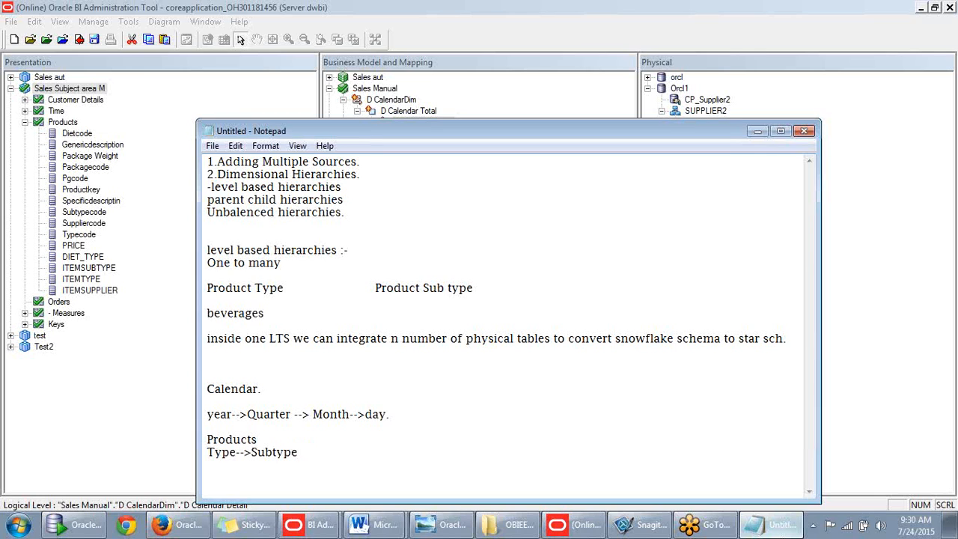
type("-->Generic-->Spec")
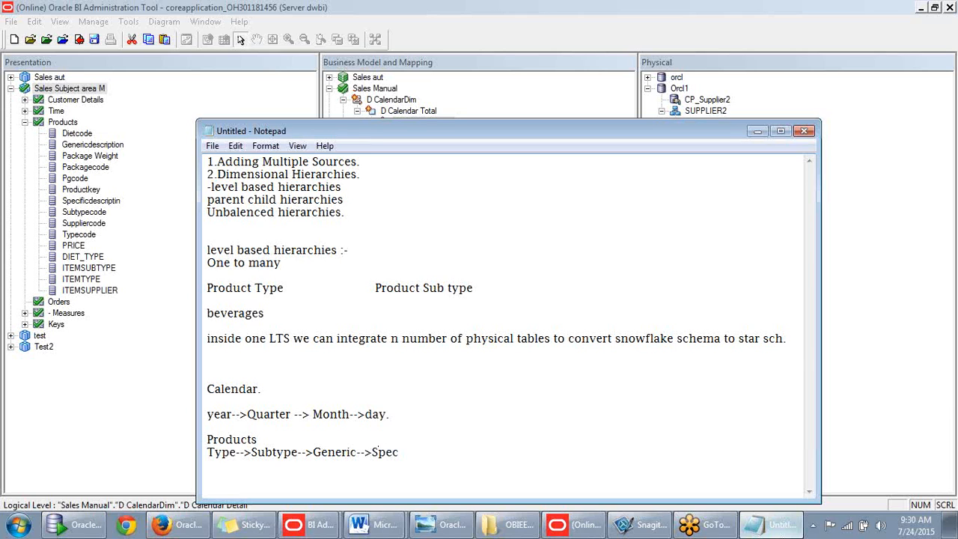
type("ific  ")
type("Customer")
type("s")
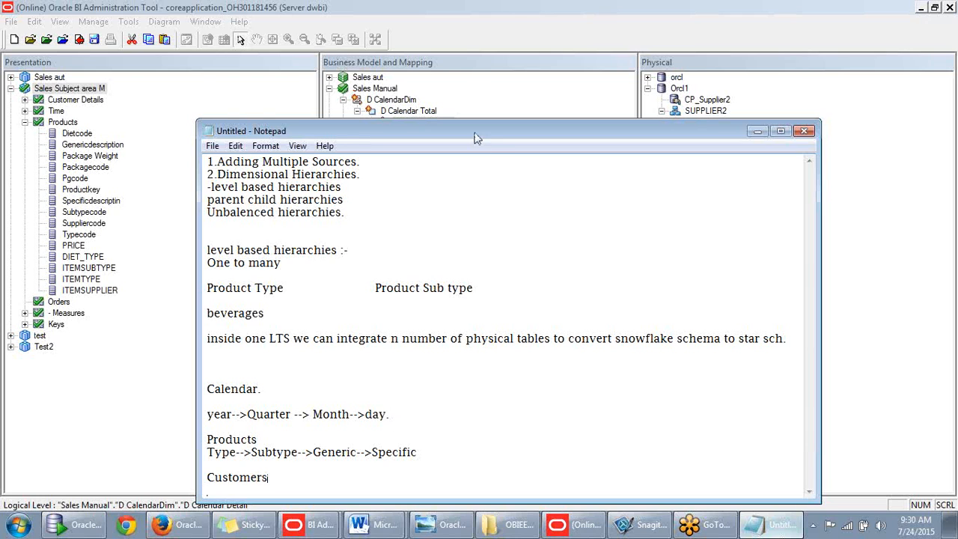
left_click_drag(479, 132, 427, 17)
type("Region-->Dist")
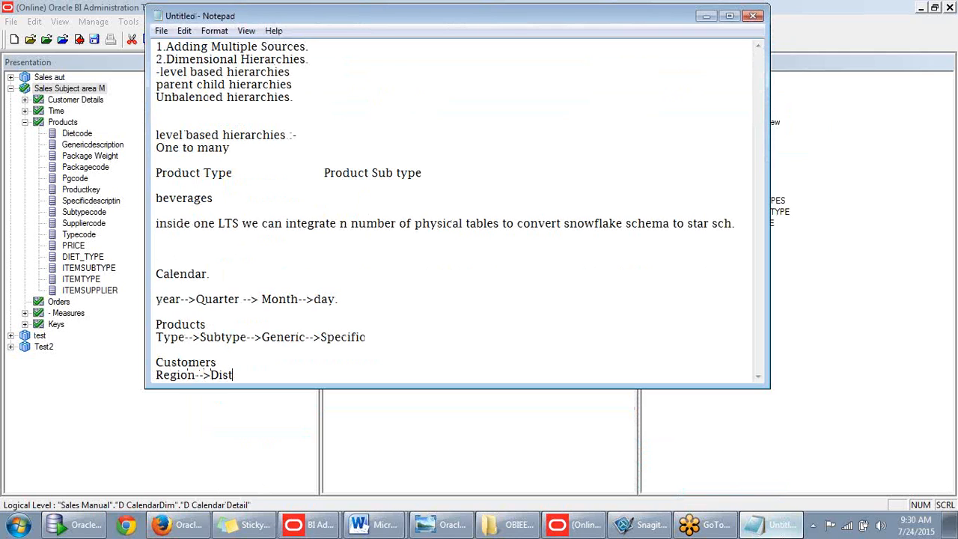
type("rict-->SalesRep--")
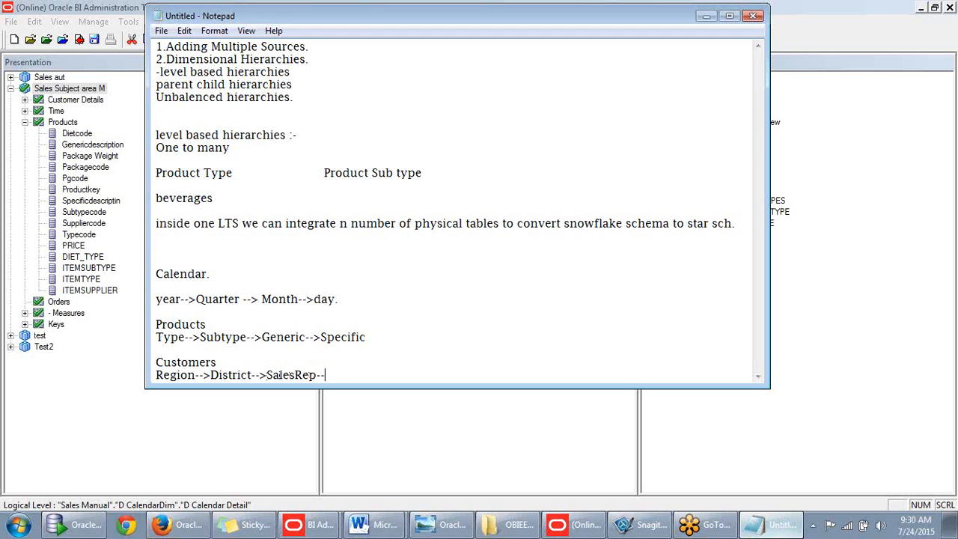
type(">")
type("Custpmer")
key("BackSpace")
key("BackSpace")
key("BackSpace")
key("BackSpace")
type("tomer.")
left_click_drag(392, 375, 285, 327)
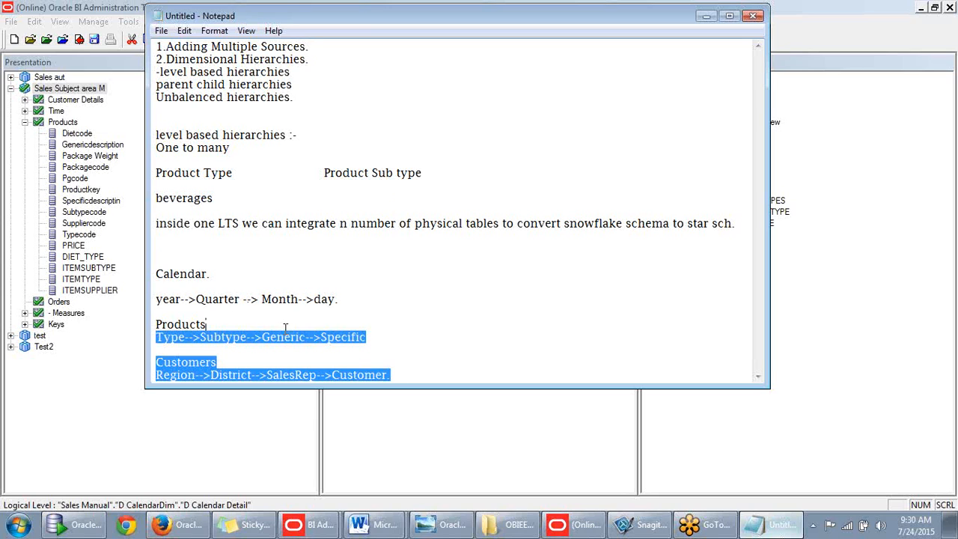
left_click(218, 284)
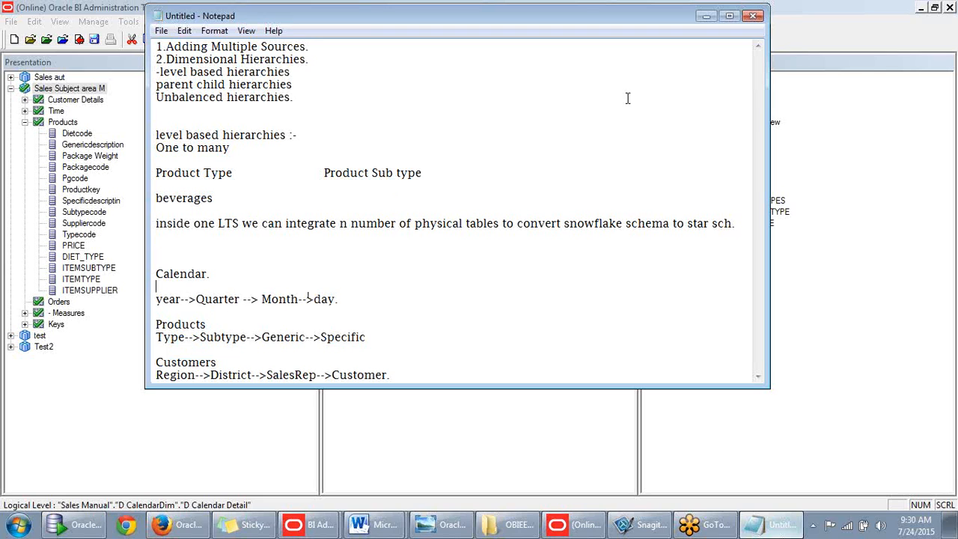
left_click(704, 17)
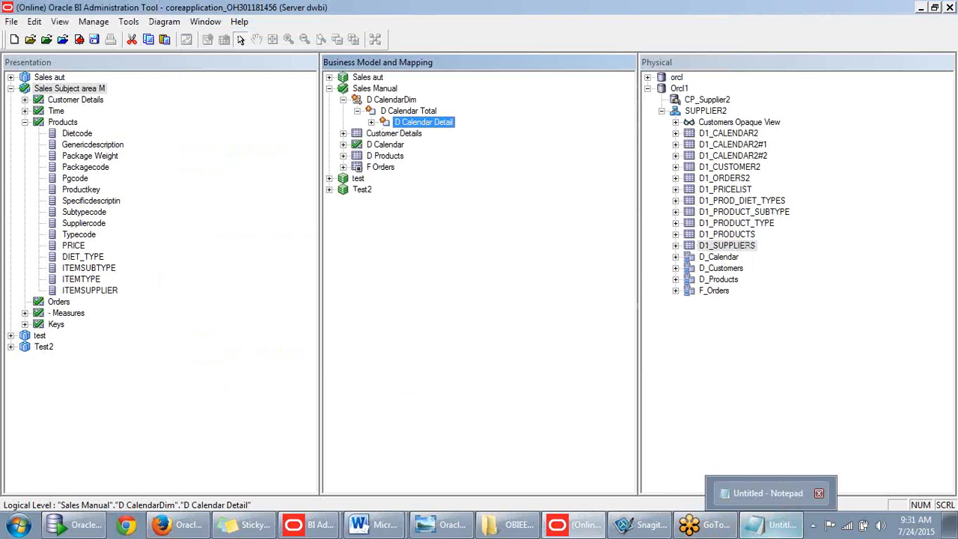
- Rename the D Calendar Detail level to Day
left_click(774, 523)
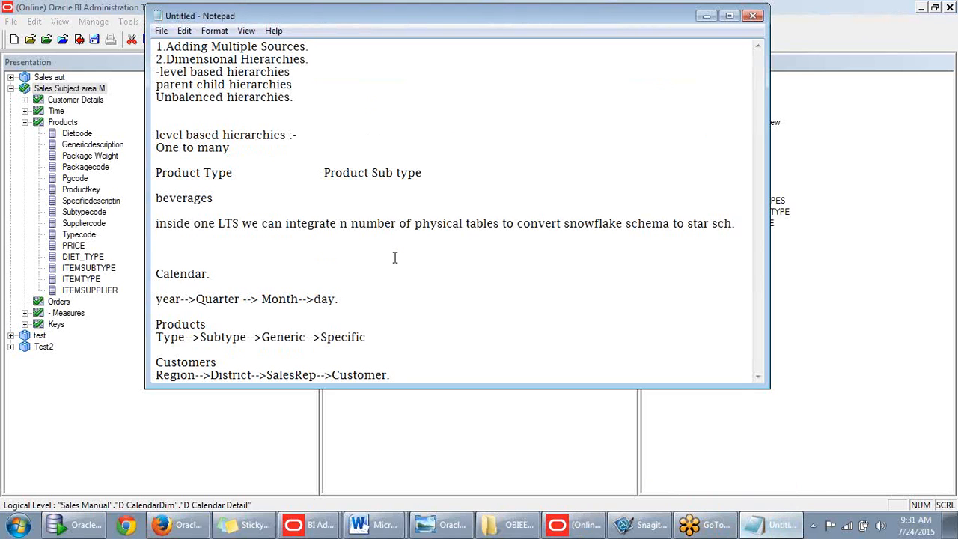
left_click_drag(314, 299, 339, 299)
left_click(701, 19)
left_click(372, 122)
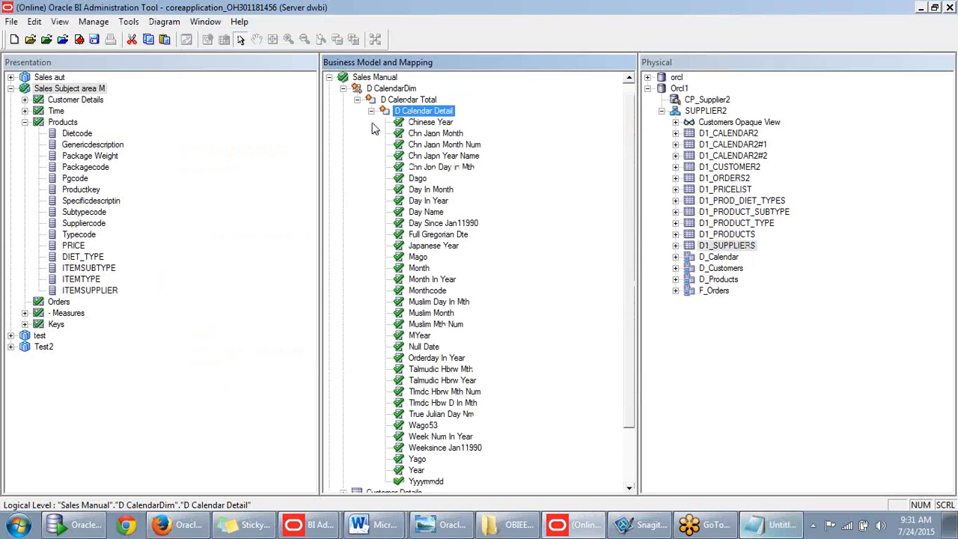
double_click(415, 112)
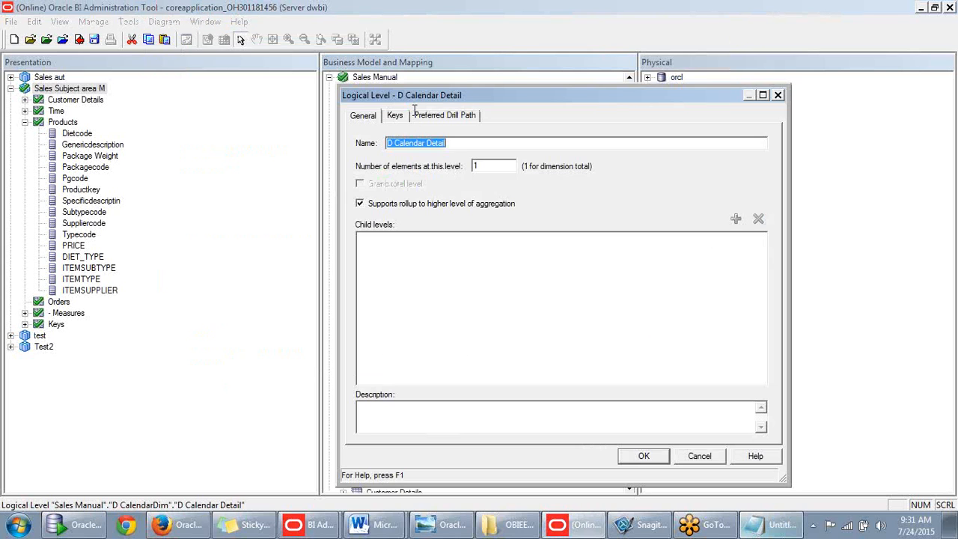
left_click(452, 145)
left_click_drag(451, 144, 333, 143)
type("Sa")
key("BackSpace")
key("BackSpace")
type("Day")
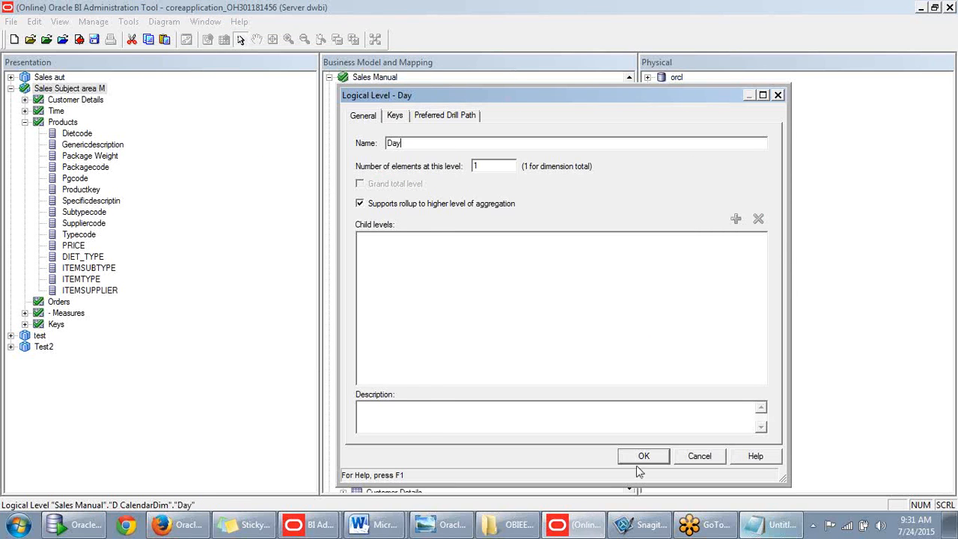
left_click(642, 455)
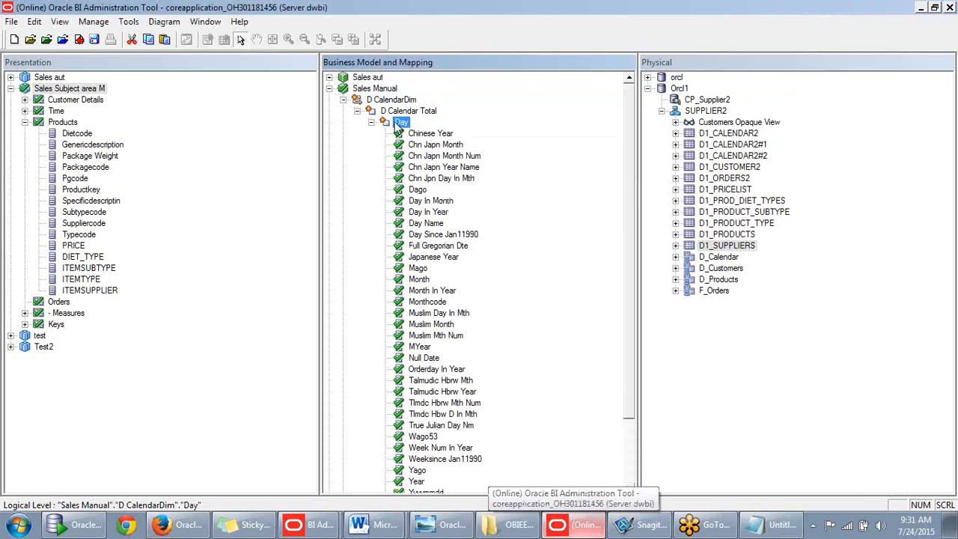
- Add a new parent level named Month above Day
right_click(397, 127)
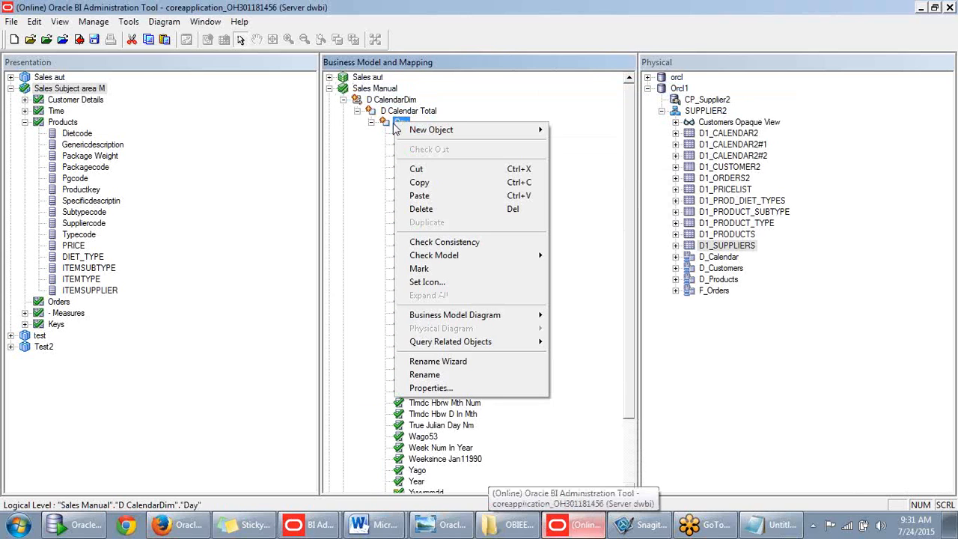
left_click(778, 526)
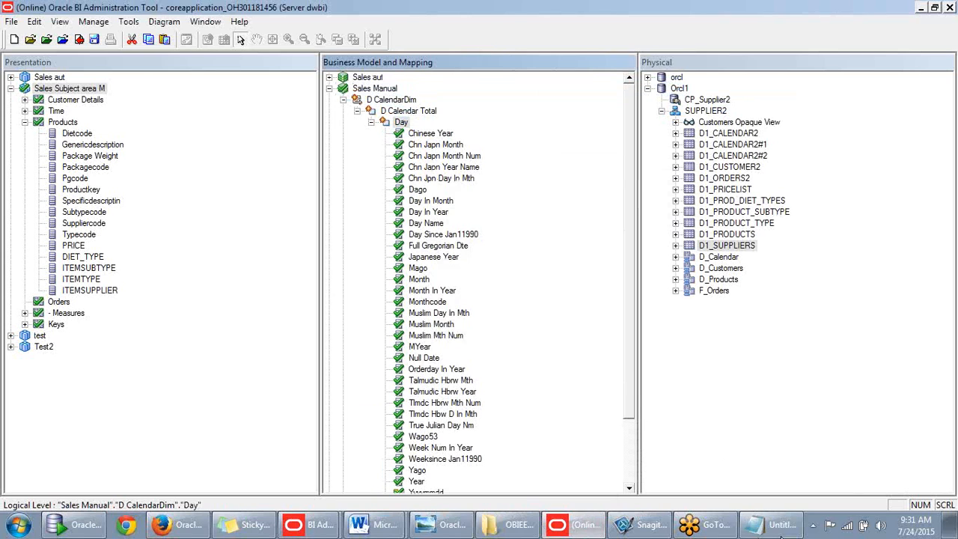
left_click(778, 526)
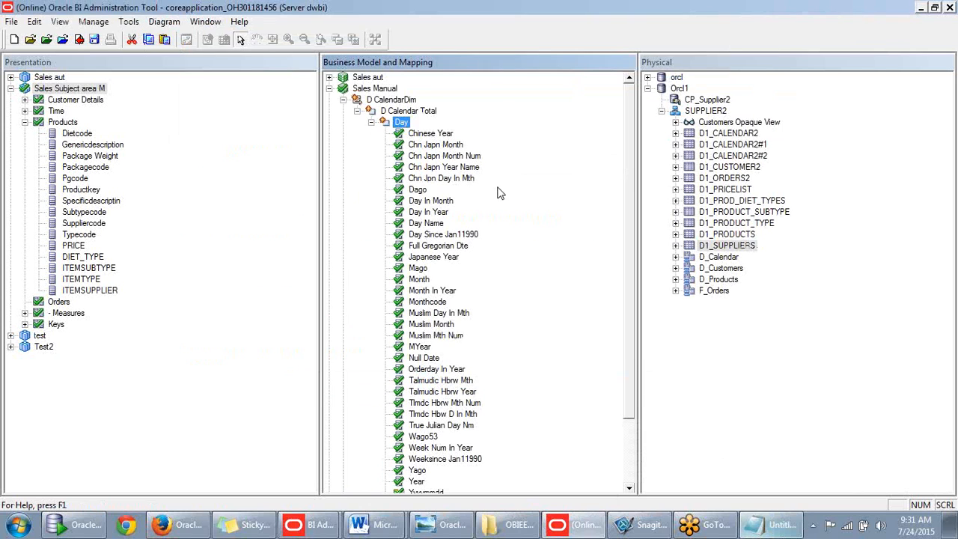
right_click(405, 122)
mouse_move(424, 132)
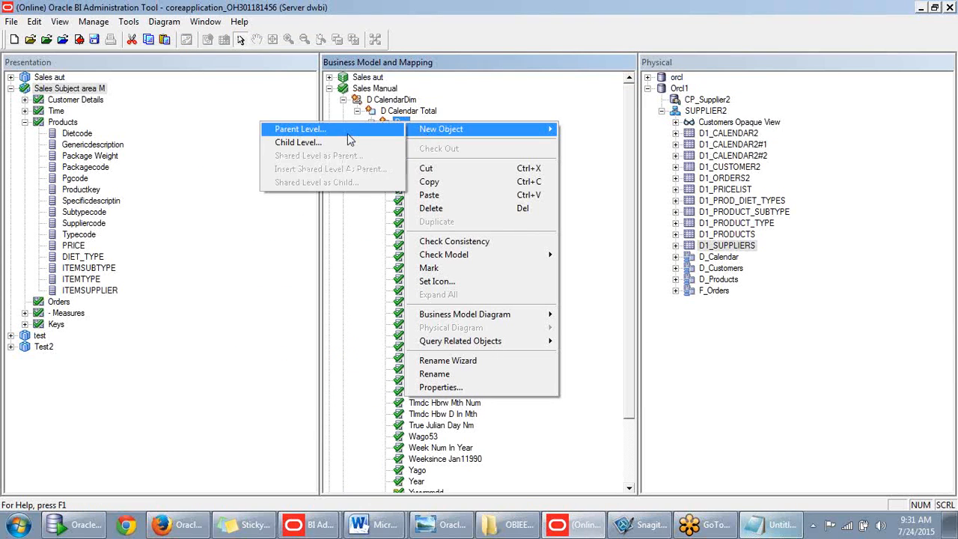
left_click(323, 133)
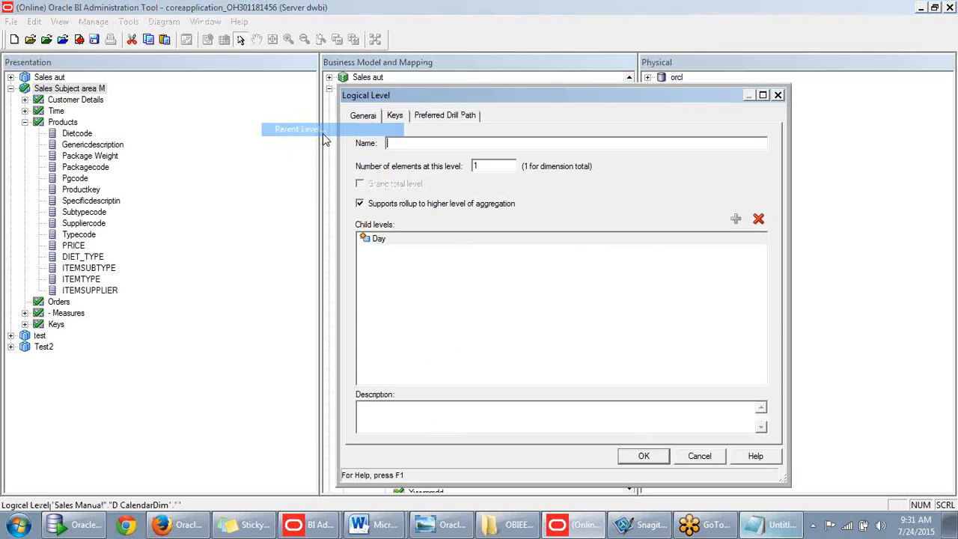
type("Month")
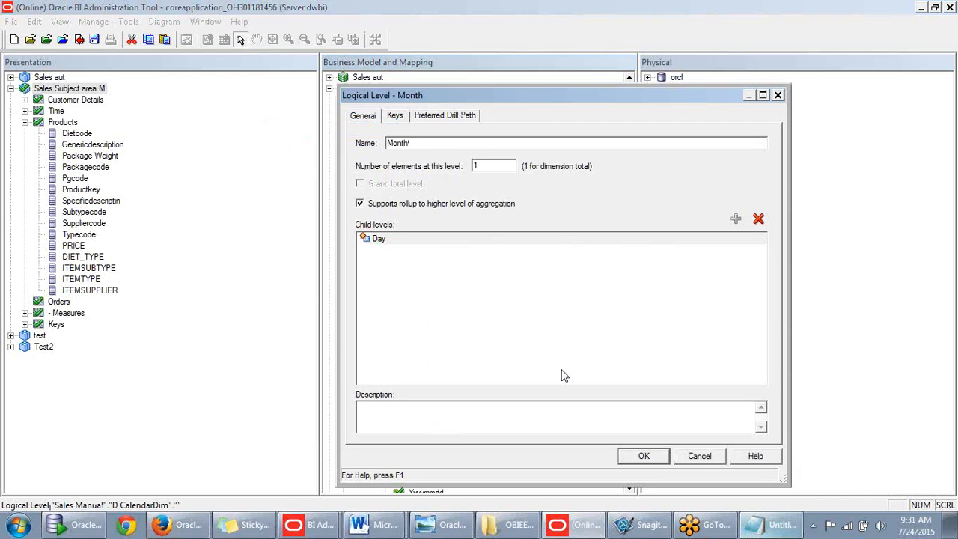
left_click(638, 454)
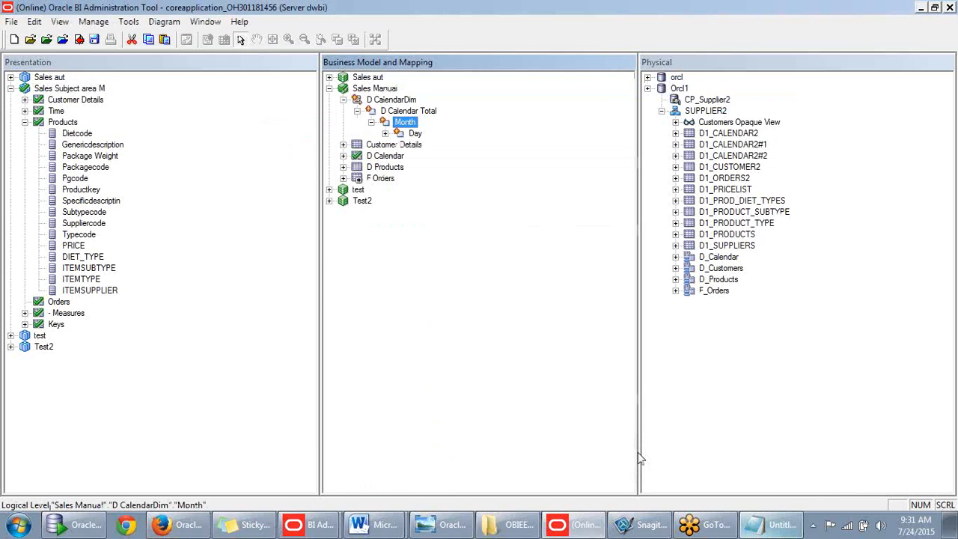
- Add parent levels Quarter above Month and Year above Quarter
right_click(405, 122)
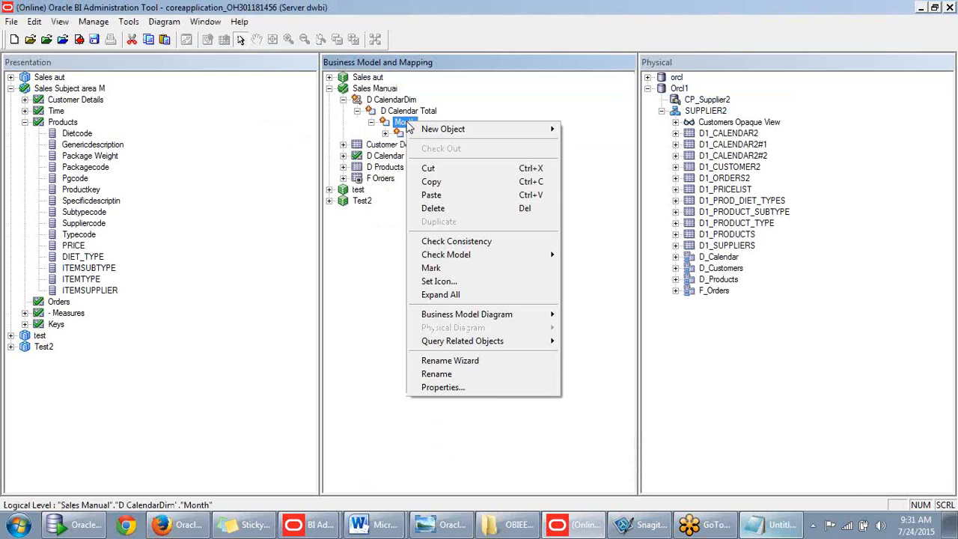
mouse_move(449, 129)
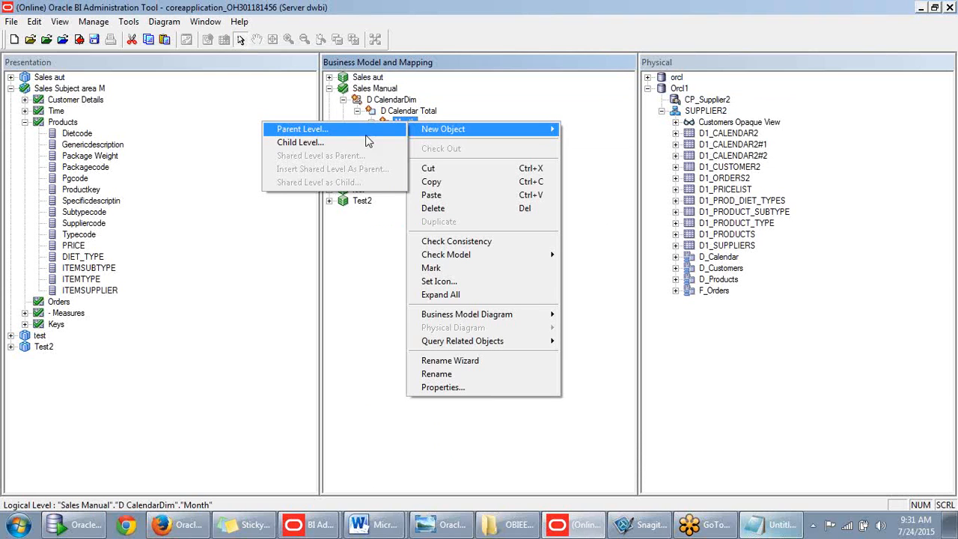
left_click(324, 133)
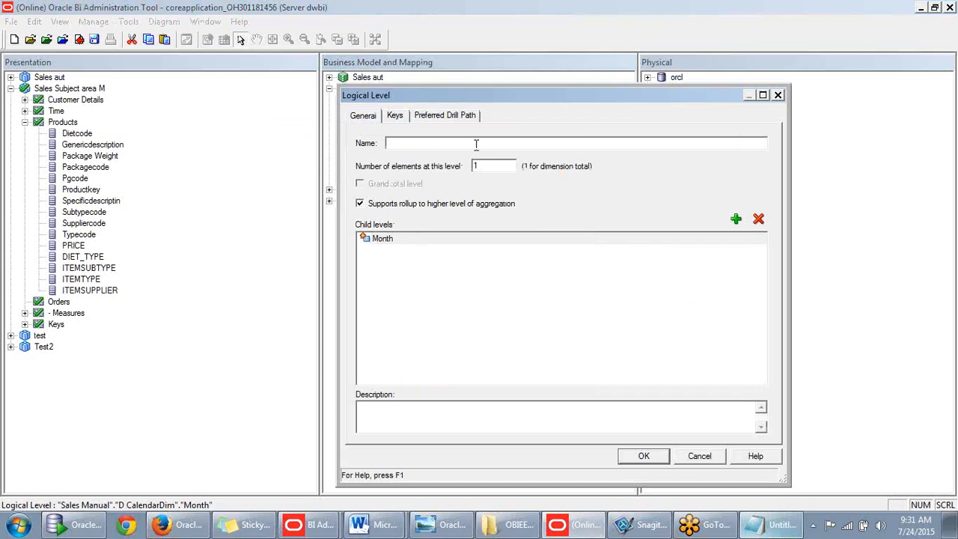
type("Q")
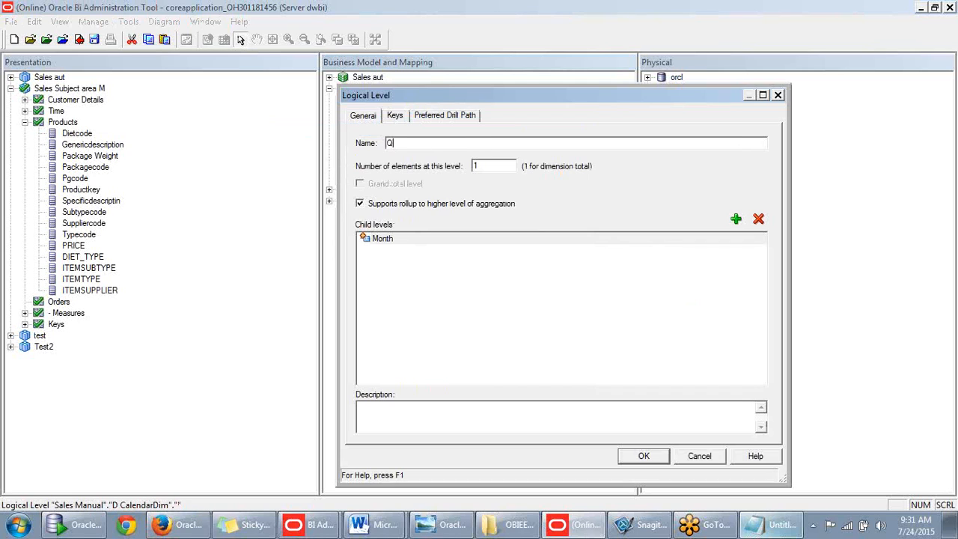
type("uarter.")
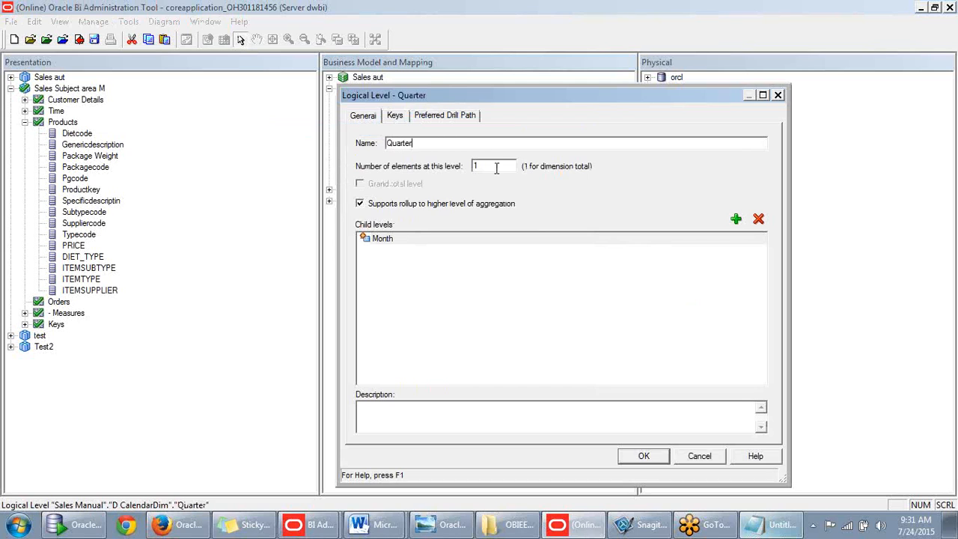
left_click(658, 459)
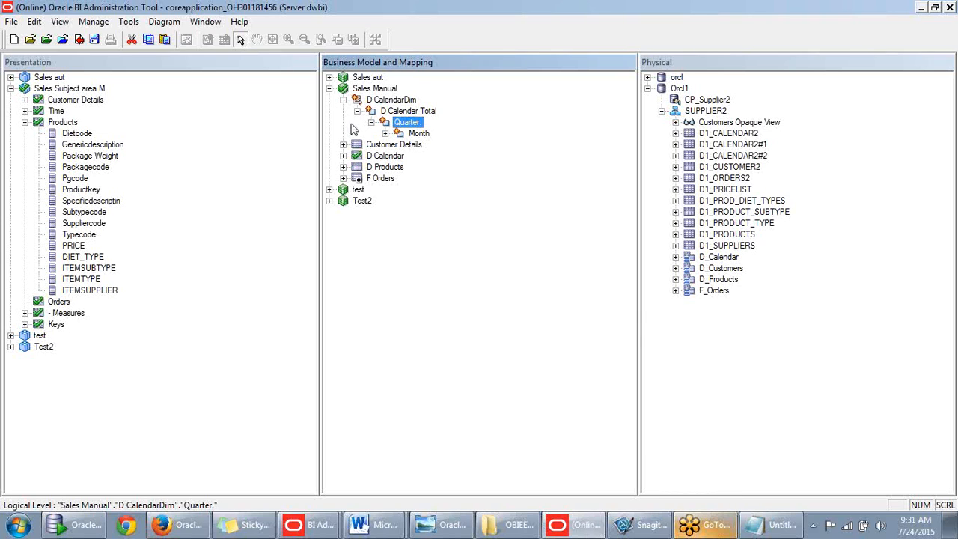
right_click(397, 128)
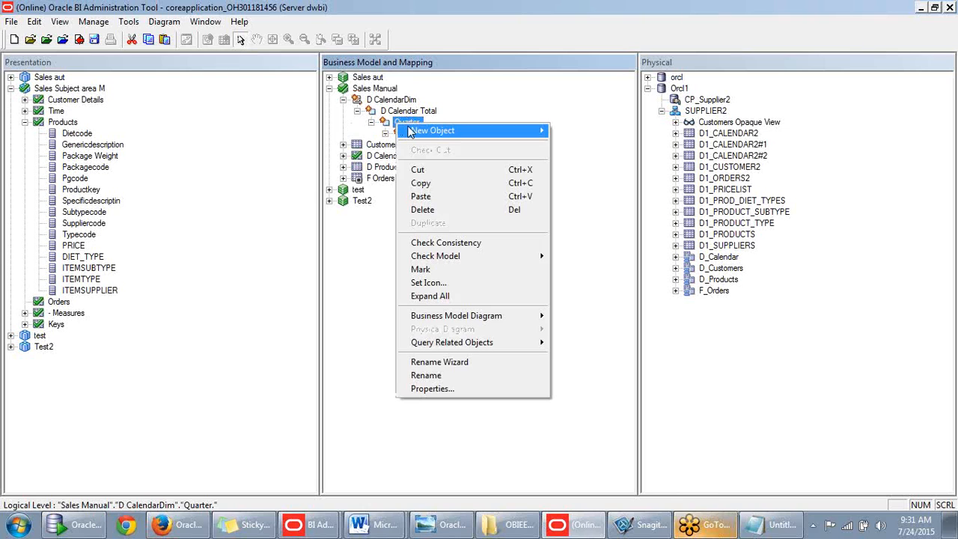
mouse_move(419, 130)
left_click(323, 145)
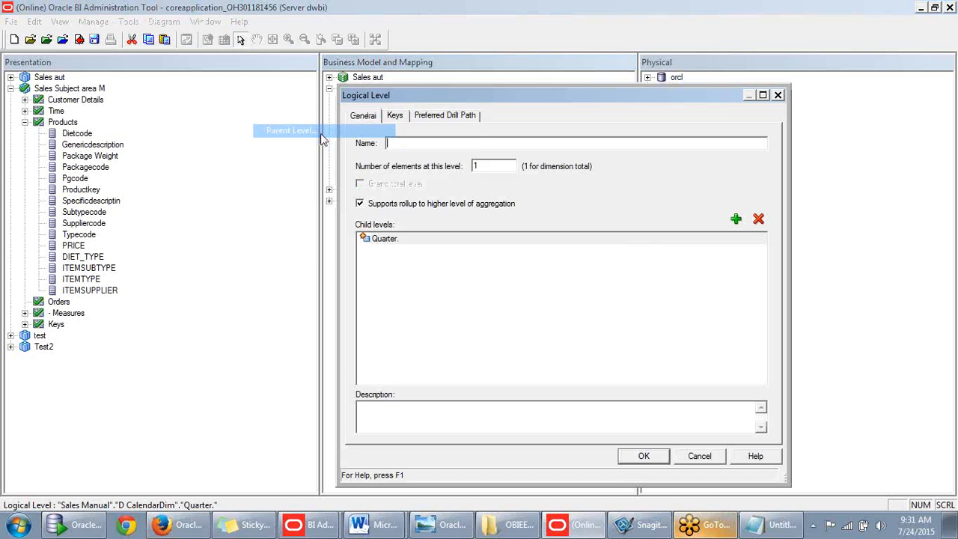
type("Year")
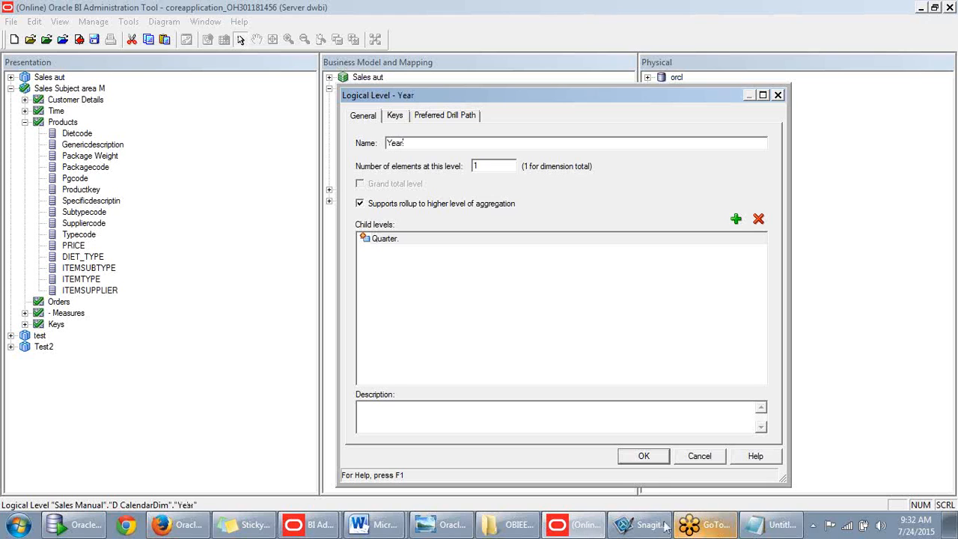
left_click(647, 458)
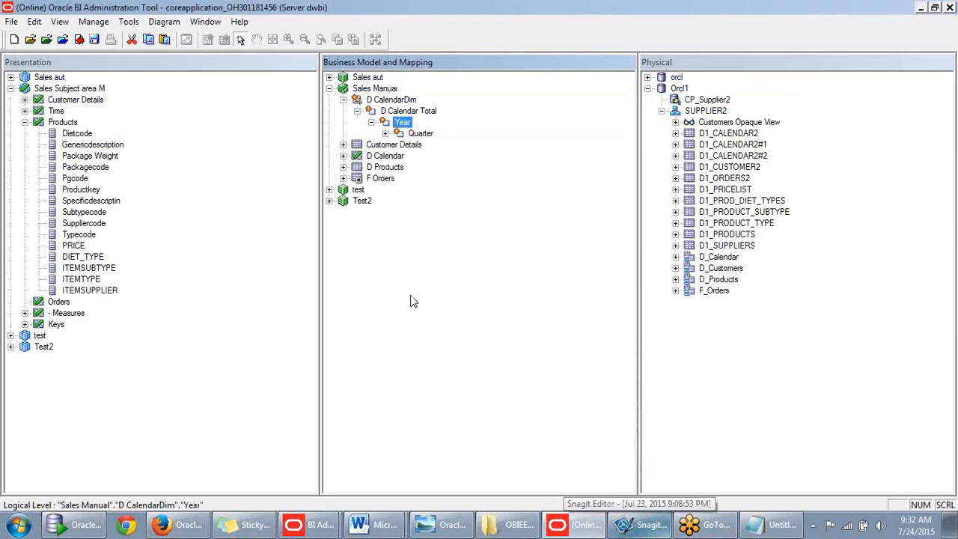
left_click(385, 133)
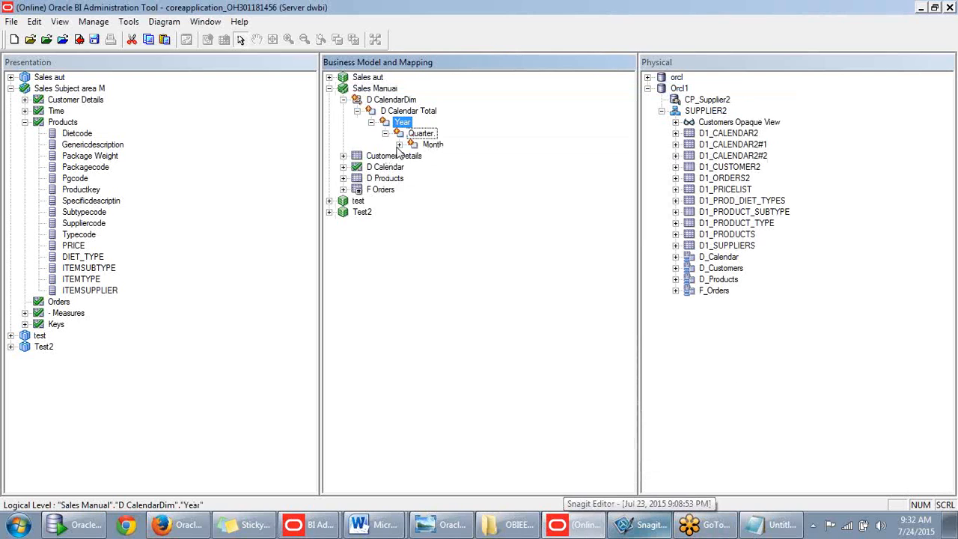
left_click(399, 145)
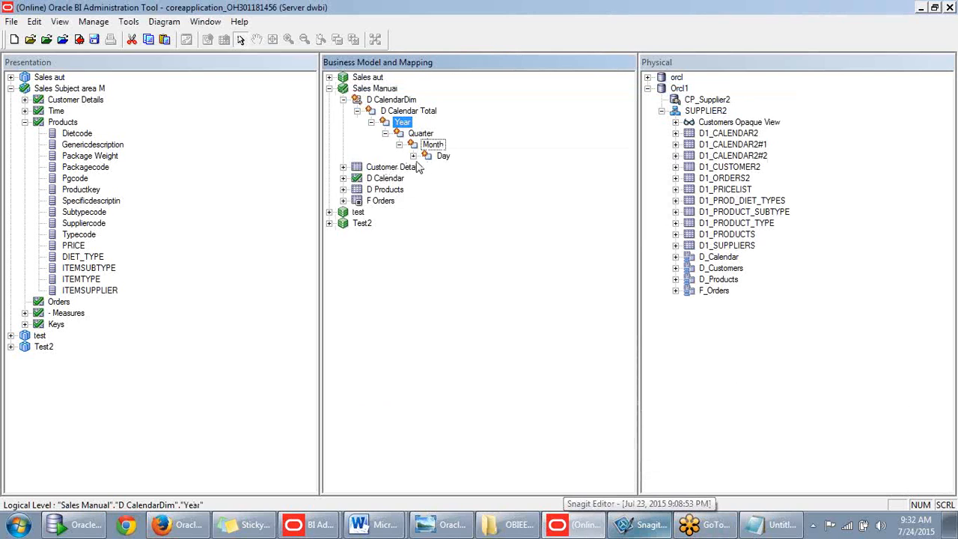
left_click(413, 156)
scroll(404, 219, "up", 1)
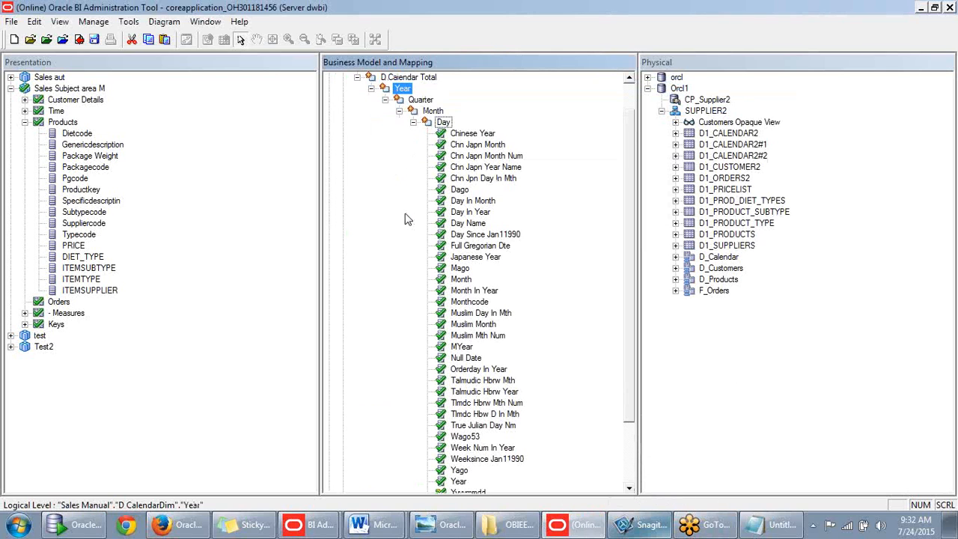
scroll(406, 214, "up", 1)
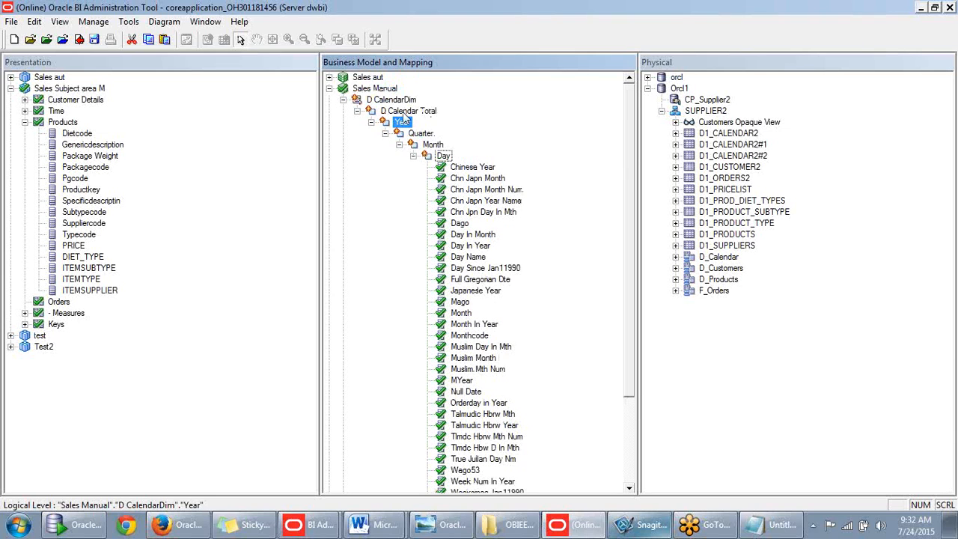
left_click(404, 112)
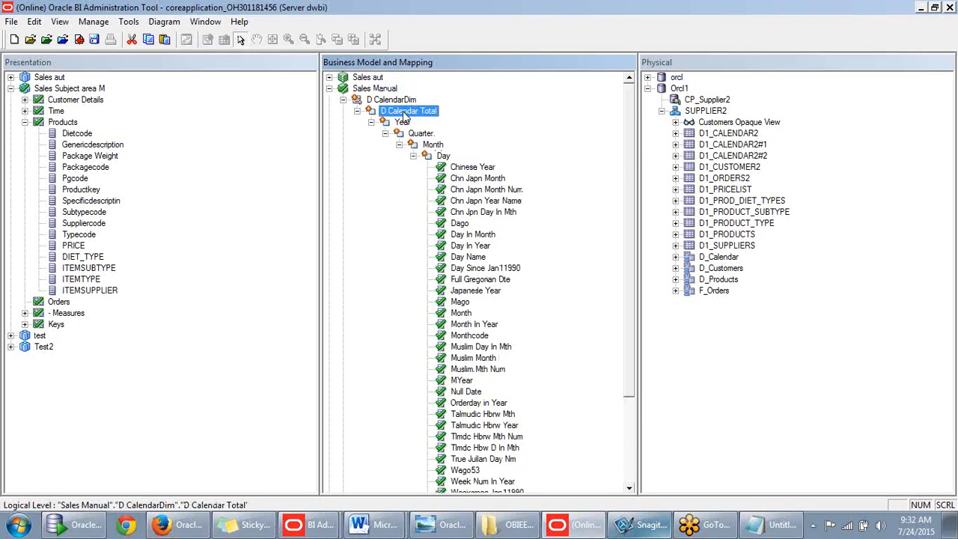
double_click(404, 112)
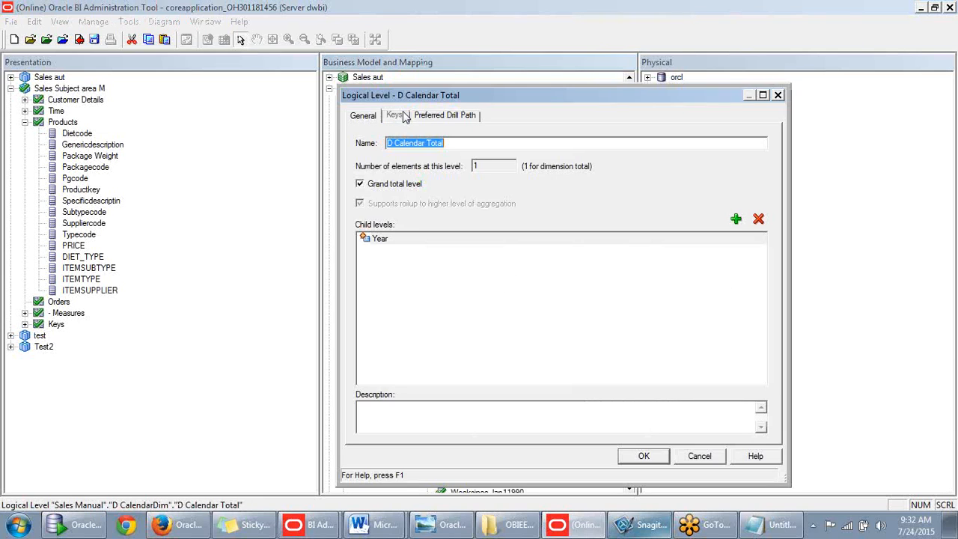
left_click(355, 144)
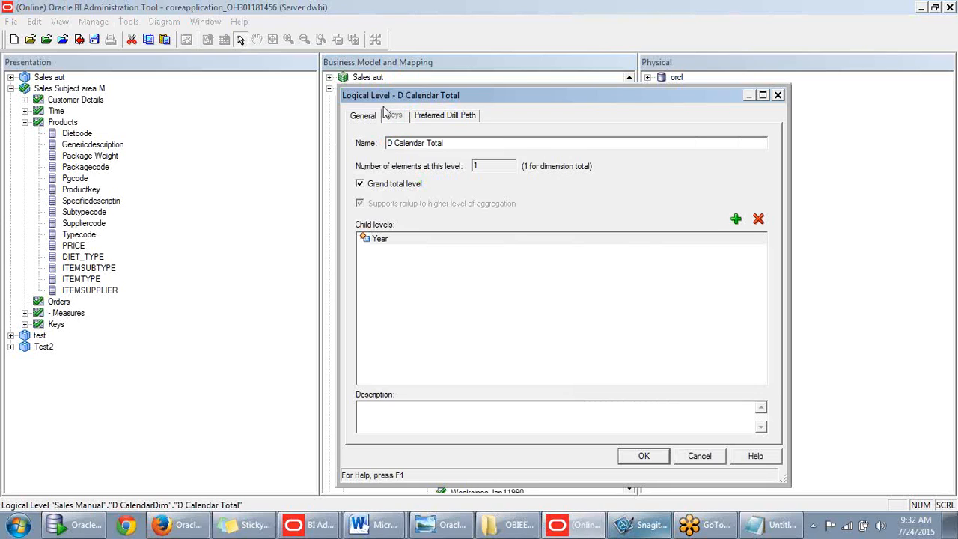
left_click_drag(427, 143, 350, 141)
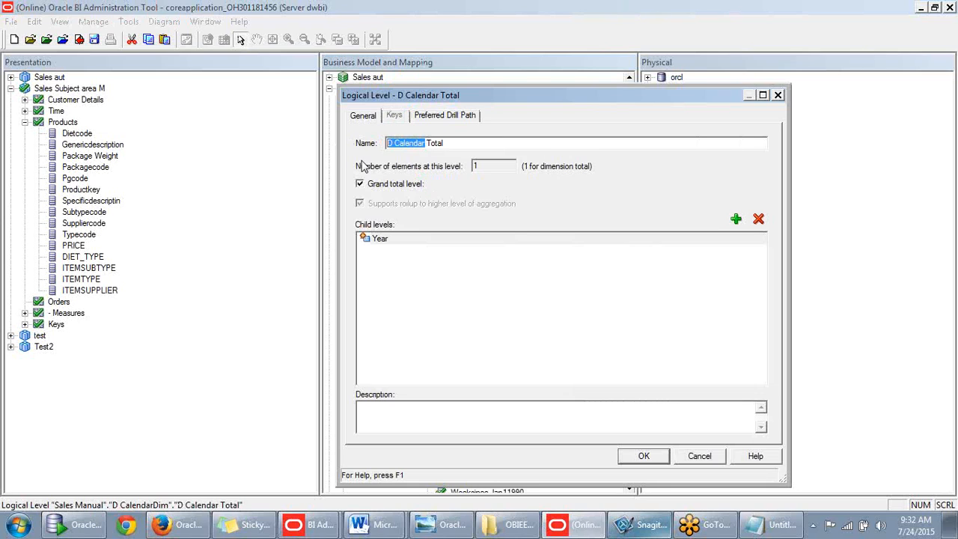
key("BackSpace")
key("Delete")
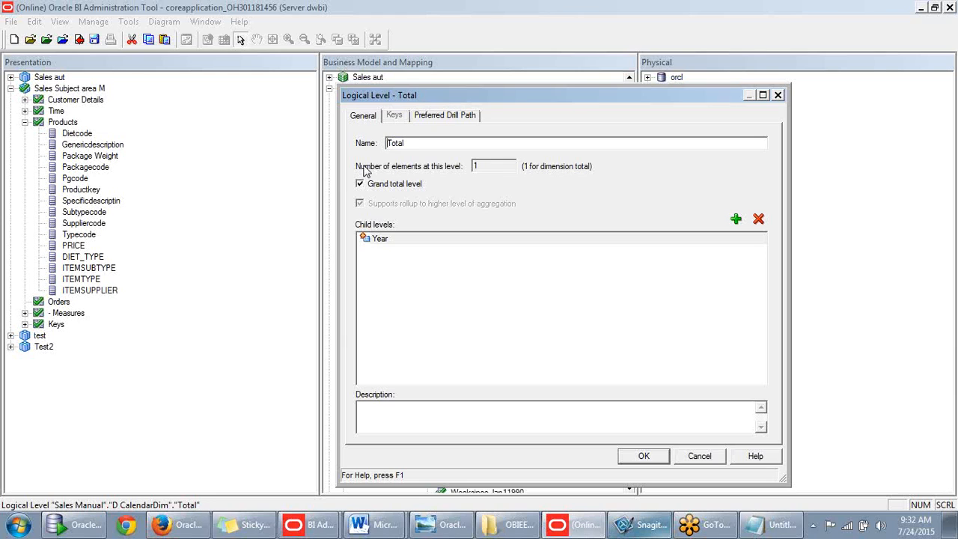
type("Period")
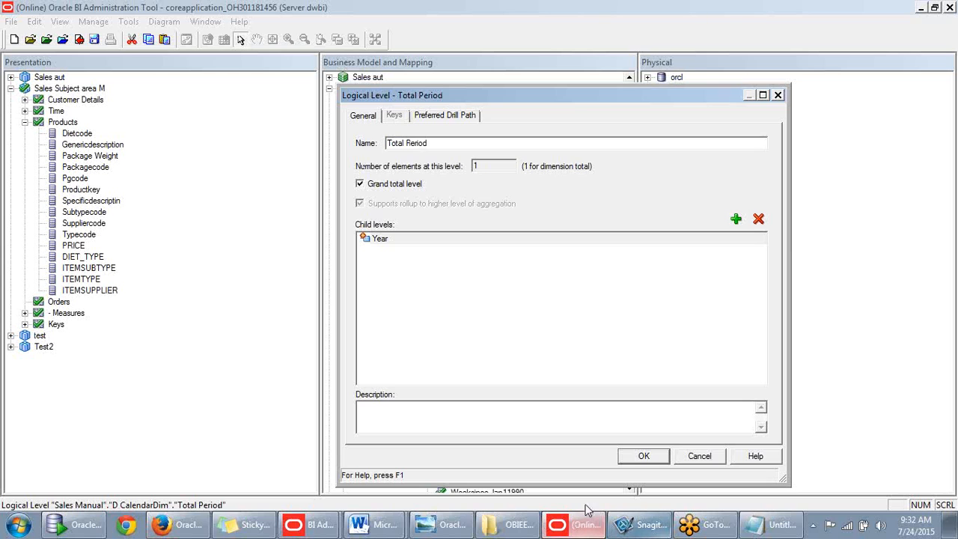
left_click(644, 456)
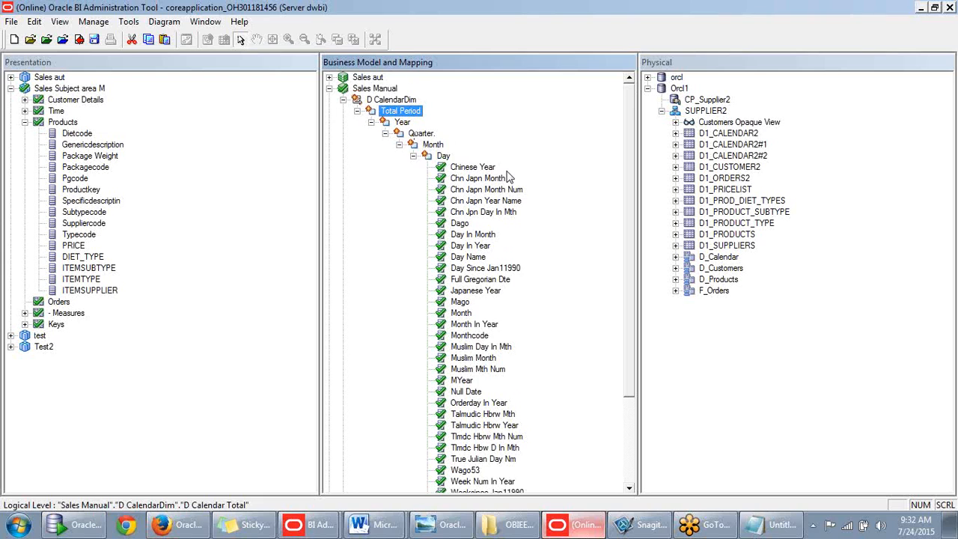
scroll(506, 176, "down", 2)
scroll(506, 176, "down", 3)
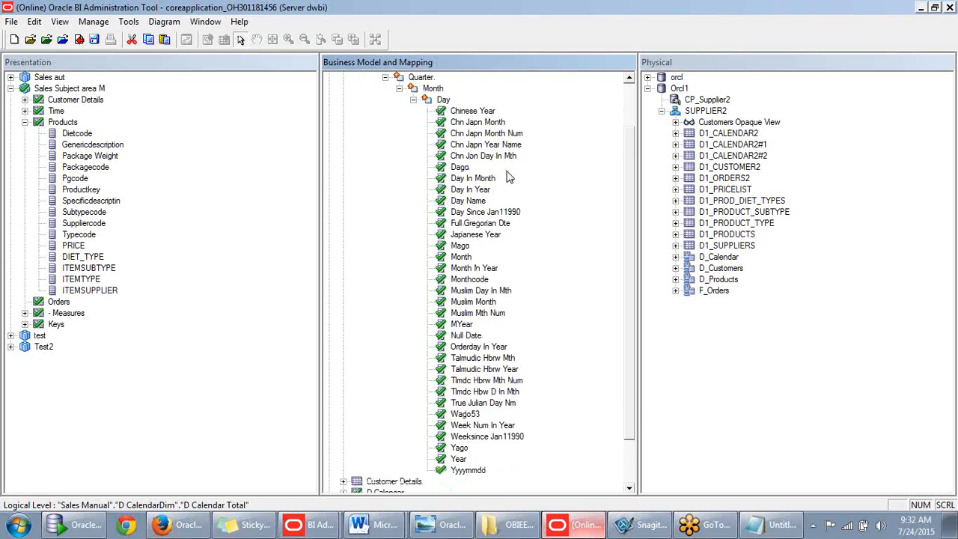
left_click(459, 448)
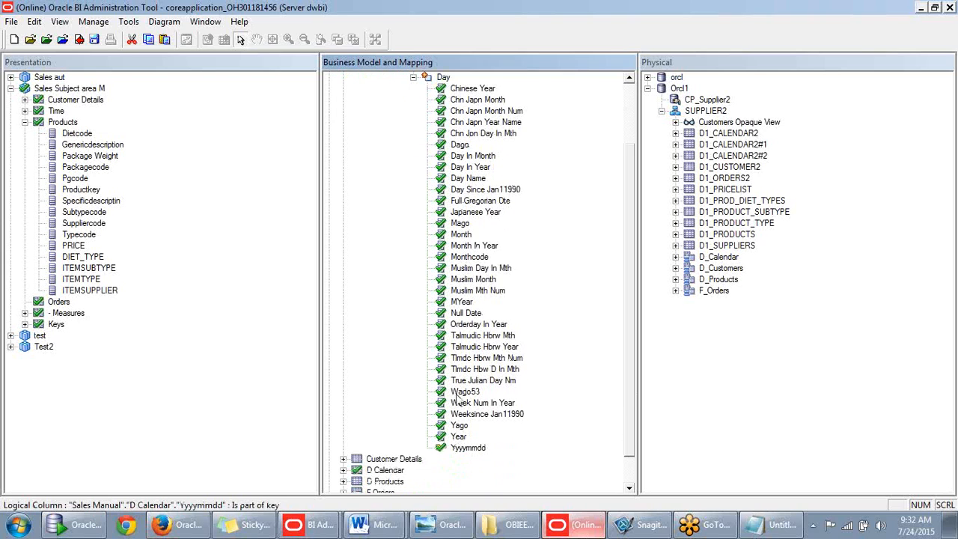
scroll(452, 411, "up", 2)
scroll(447, 387, "down", 2)
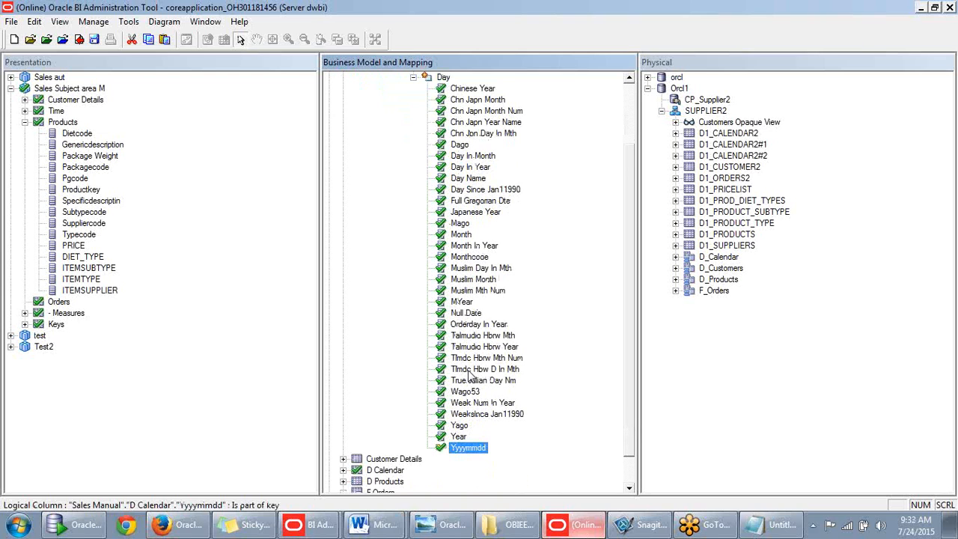
scroll(471, 370, "down", 3)
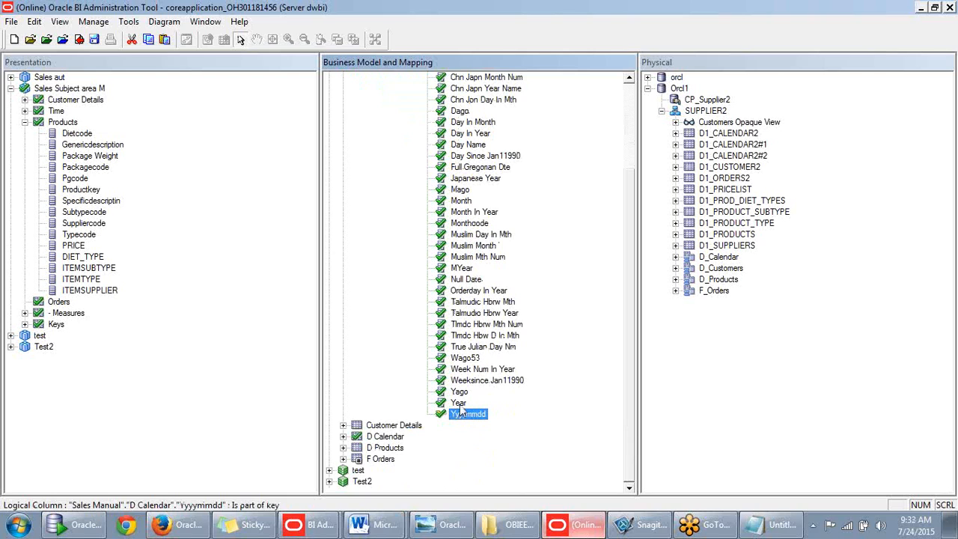
scroll(472, 331, "up", 2)
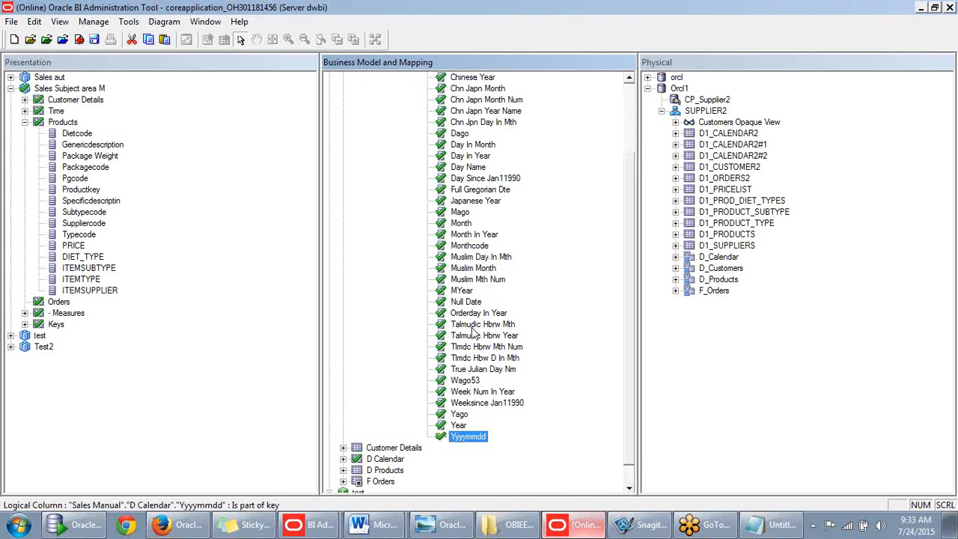
scroll(473, 334, "up", 1)
scroll(473, 330, "up", 4)
left_click(486, 133)
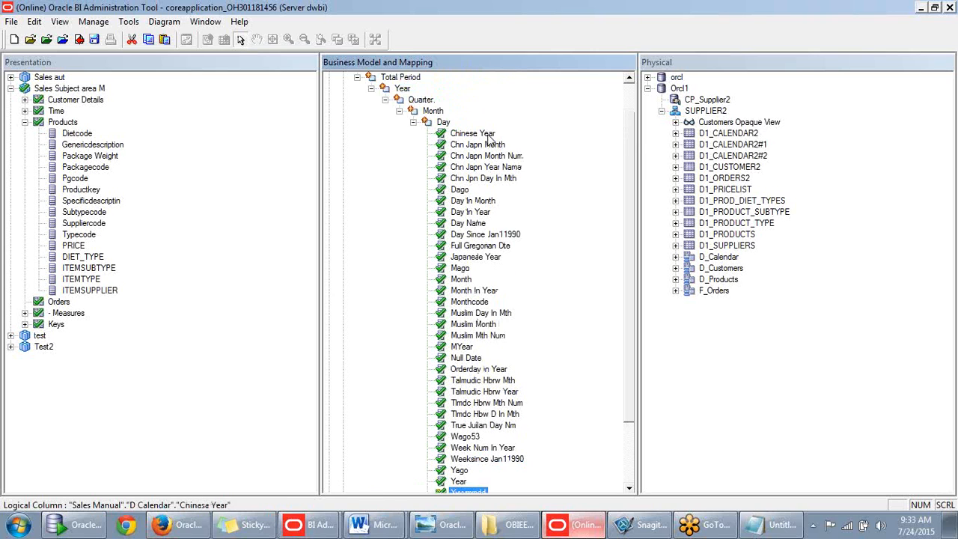
scroll(479, 247, "down", 3)
scroll(468, 245, "up", 4)
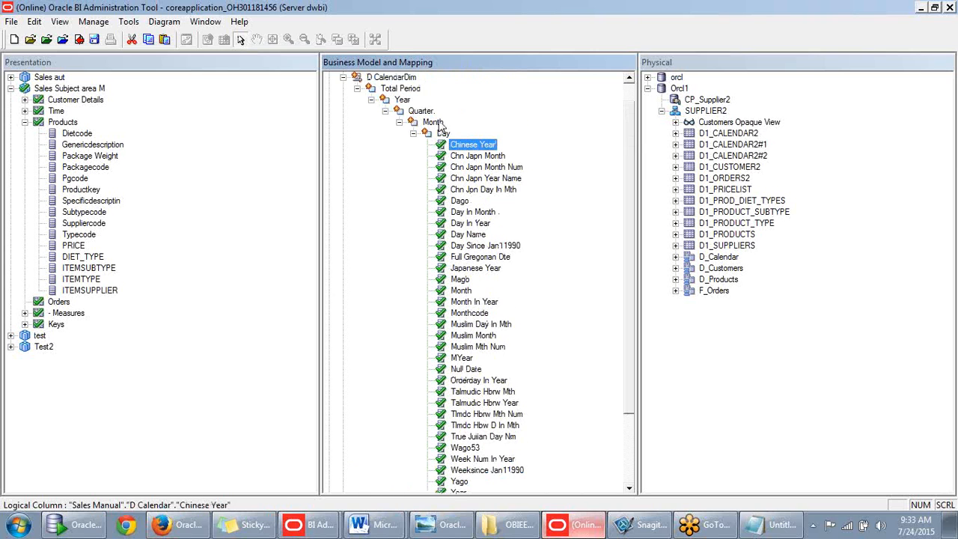
scroll(461, 314, "down", 5)
scroll(460, 316, "down", 3)
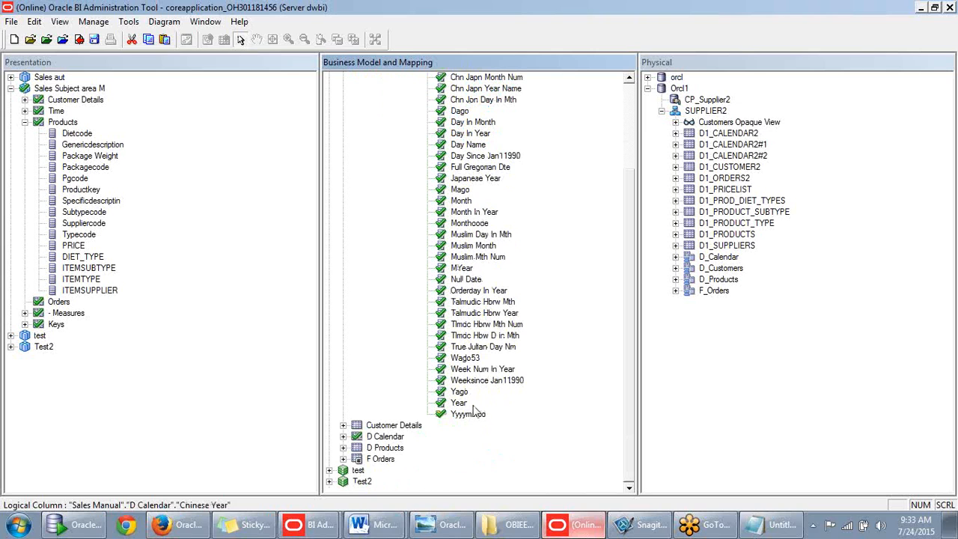
left_click(343, 425)
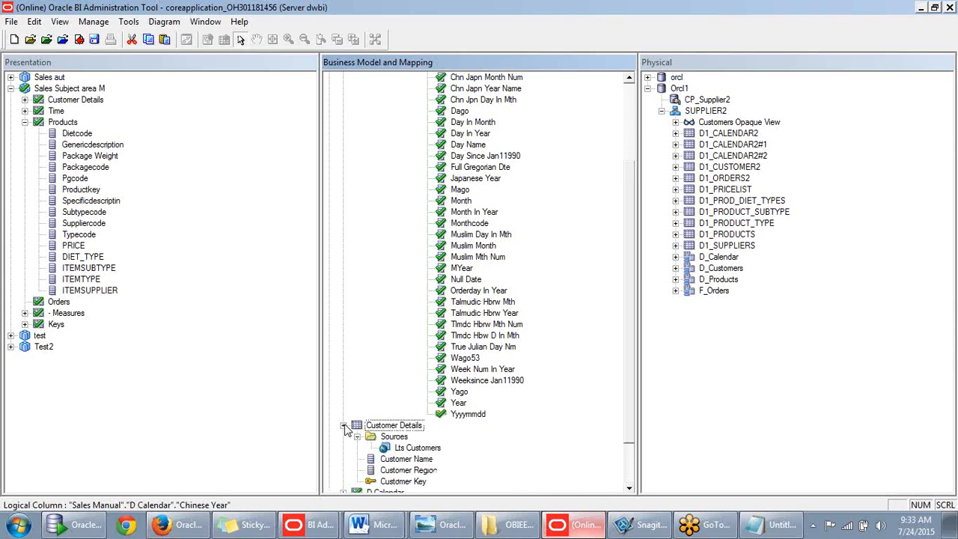
scroll(464, 385, "down", 2)
scroll(587, 347, "up", 4)
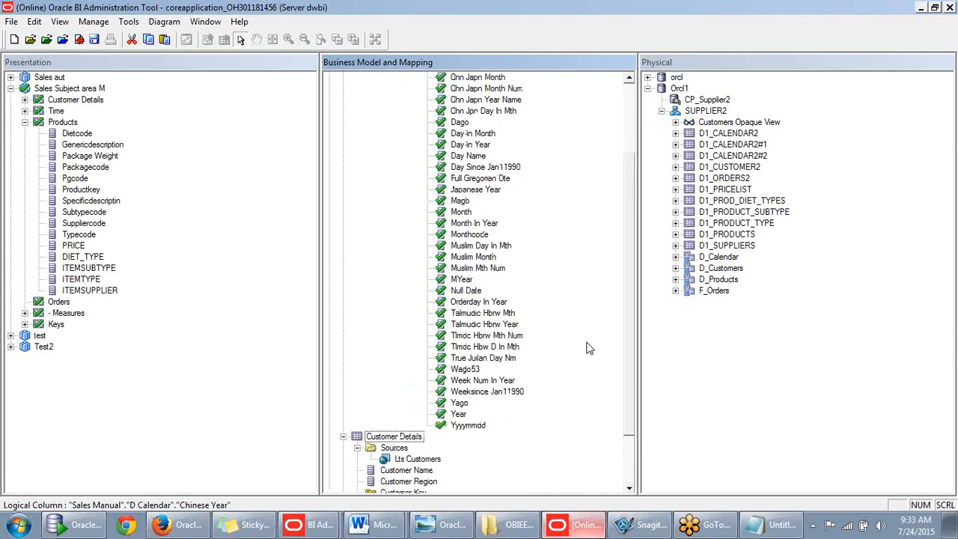
scroll(587, 348, "down", 5)
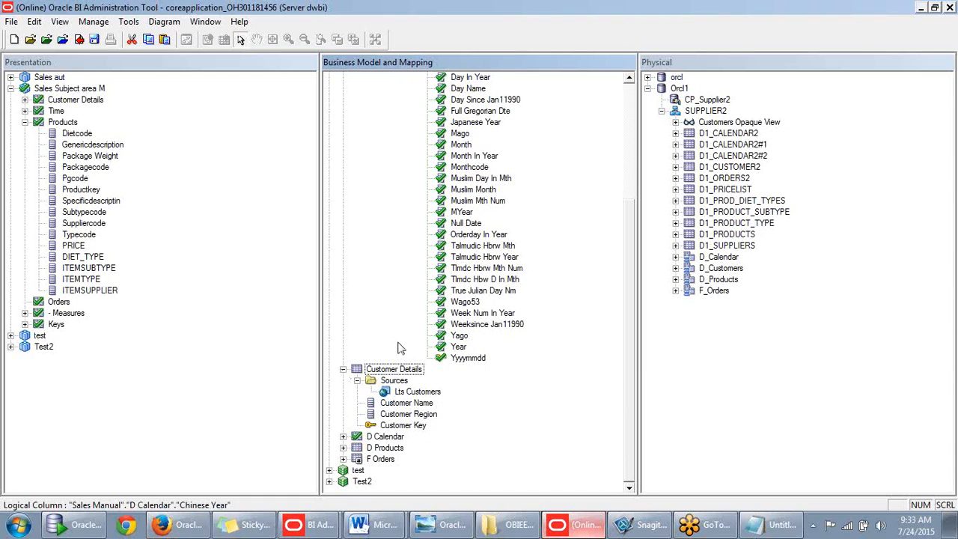
left_click(343, 368)
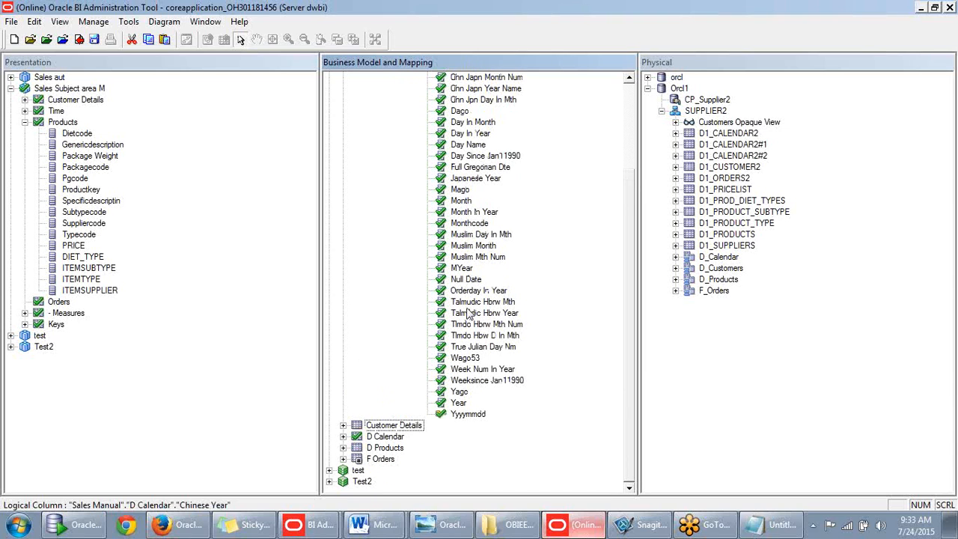
left_click_drag(627, 246, 644, 372)
- Expand the D Calendar logical table, scroll its columns, and select Monthcode
left_click(344, 436)
right_click(395, 100)
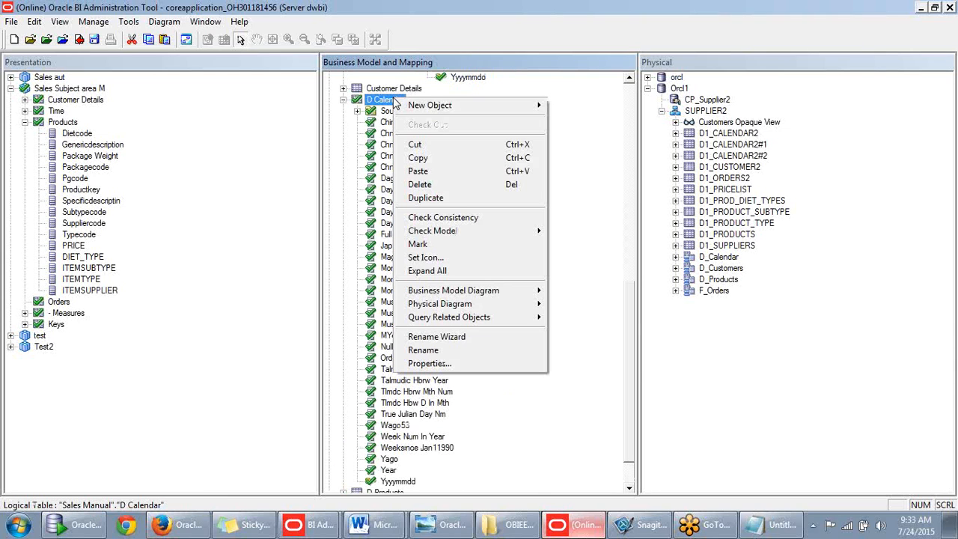
left_click(577, 109)
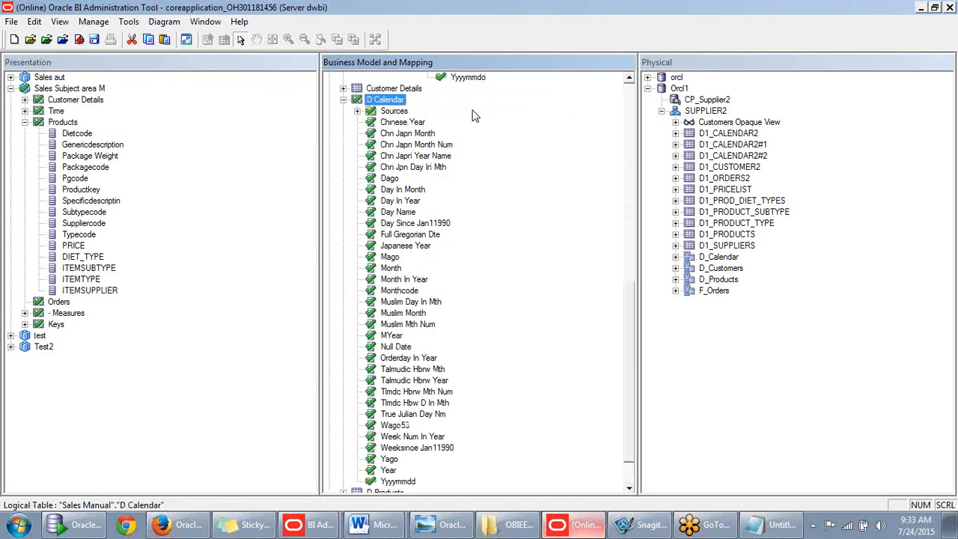
scroll(468, 155, "down", 1)
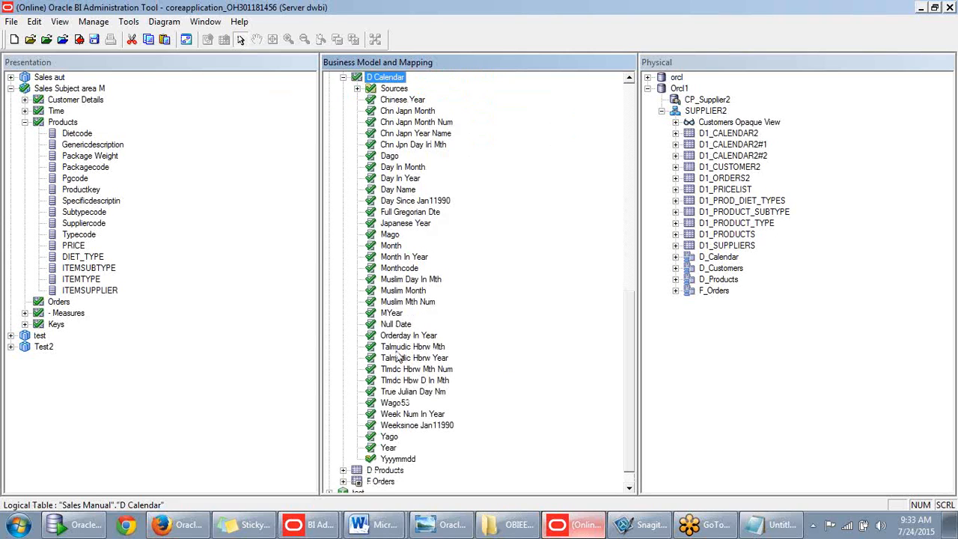
left_click(401, 269)
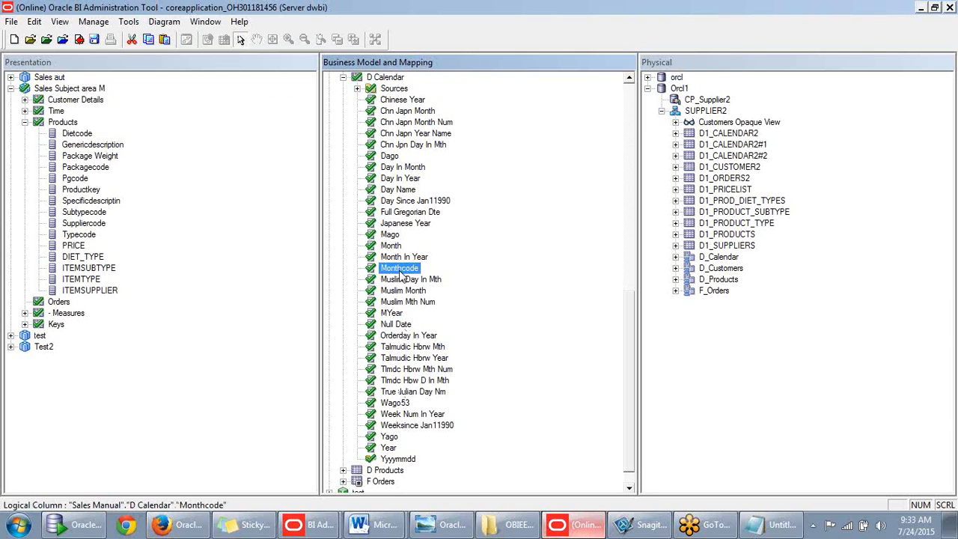
right_click(401, 272)
left_click(395, 271)
- Expand the physical D_Calendar table and preview the distinct MONTHCODE values
left_click(675, 257)
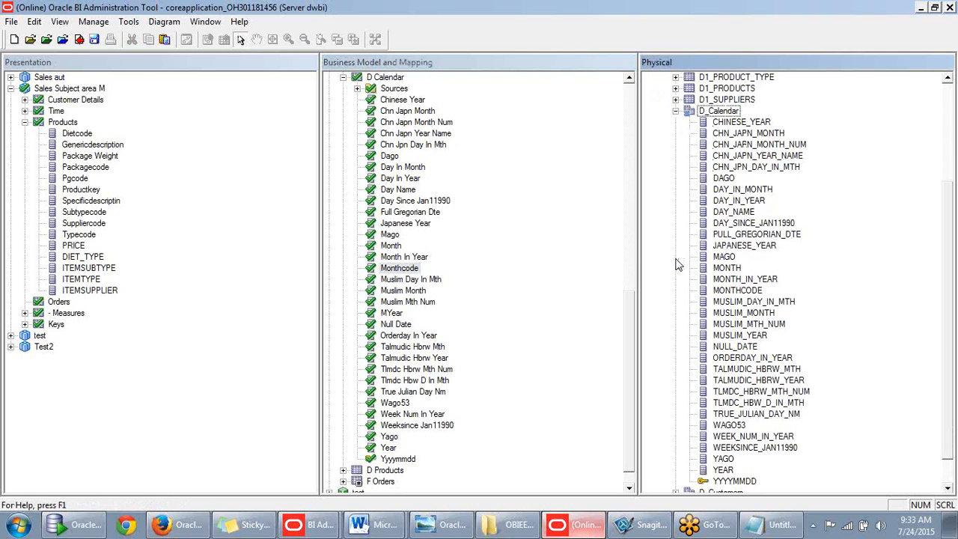
right_click(740, 292)
left_click(771, 54)
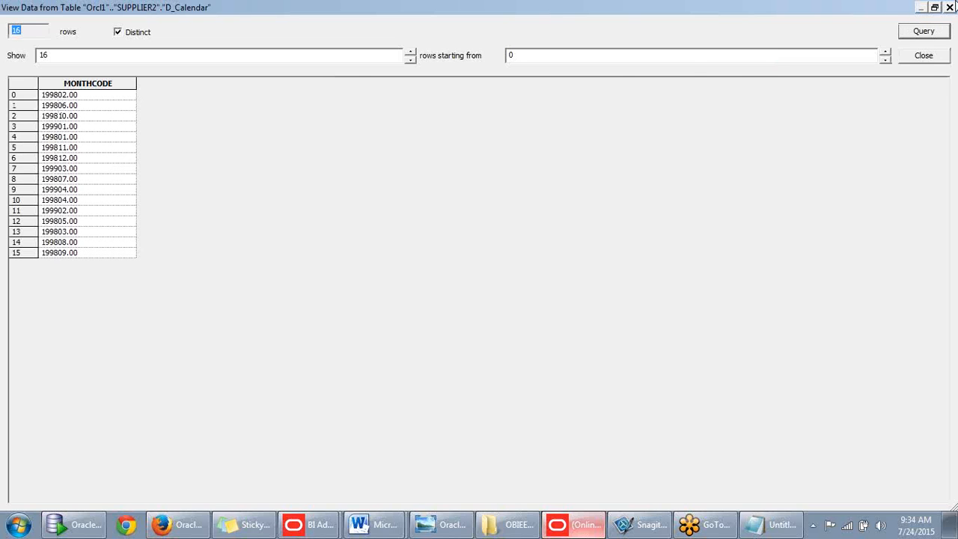
left_click(951, 6)
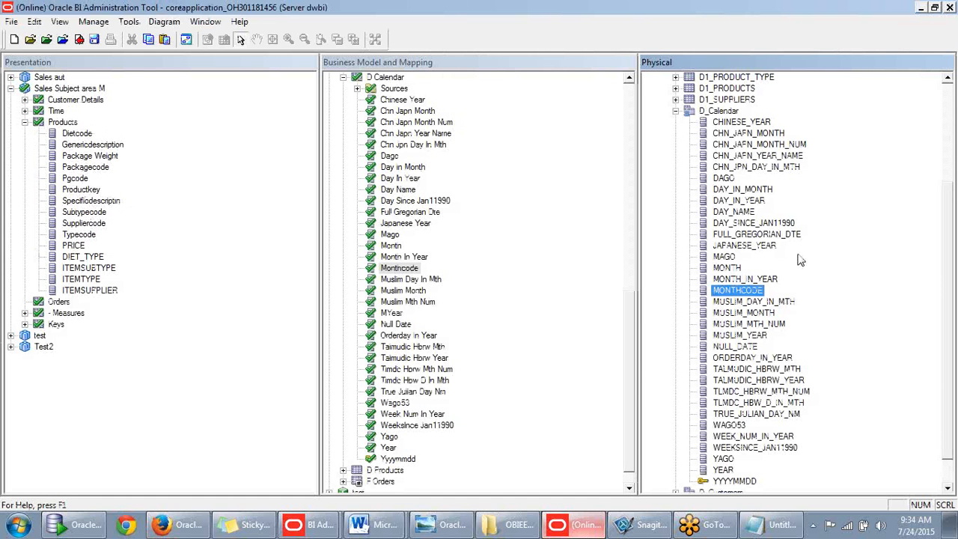
- Preview MONTH_IN_YEAR's 12 distinct values (1 to 12), then close the preview
right_click(755, 283)
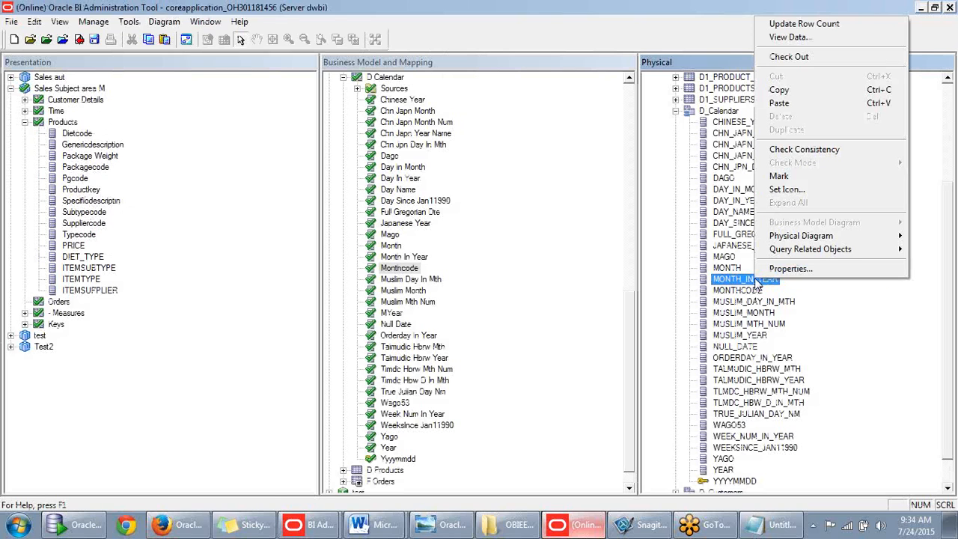
left_click(800, 37)
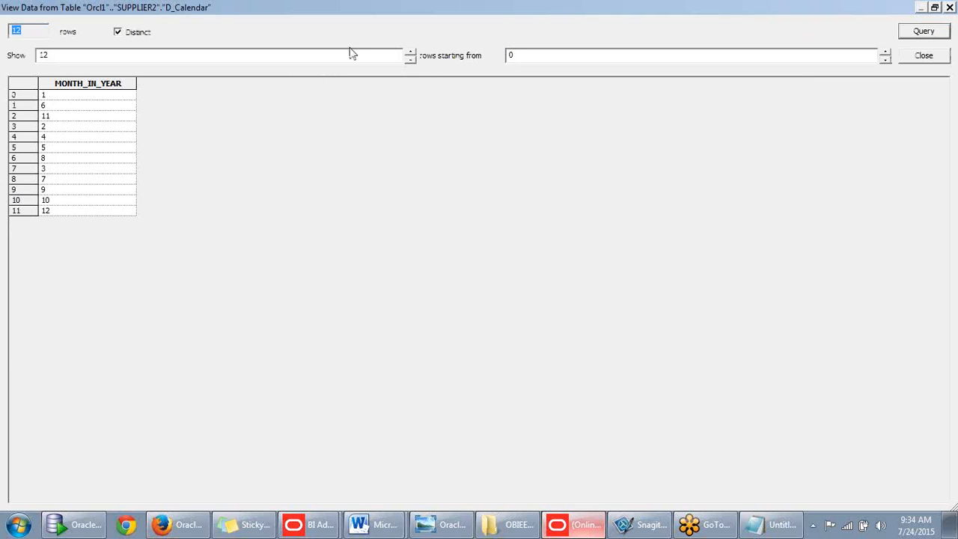
left_click(934, 8)
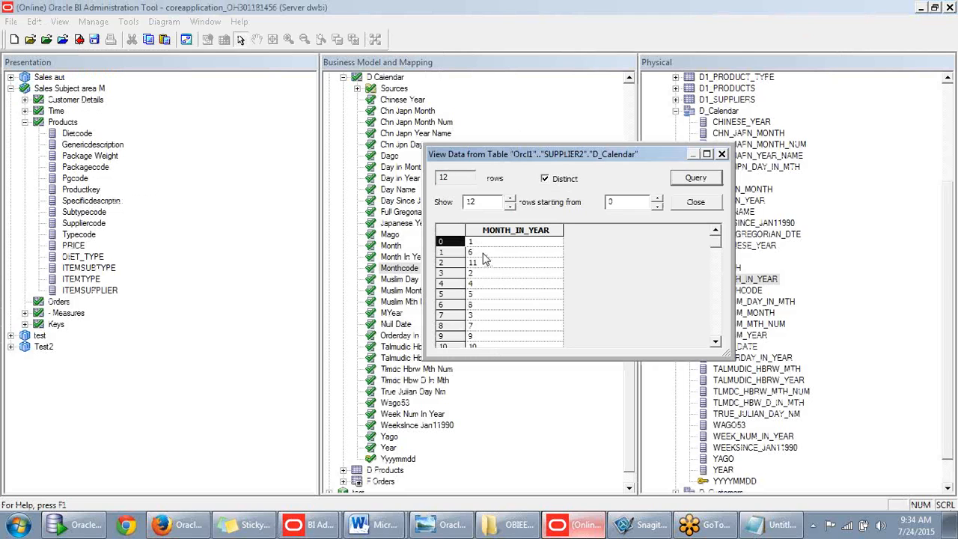
left_click(484, 256)
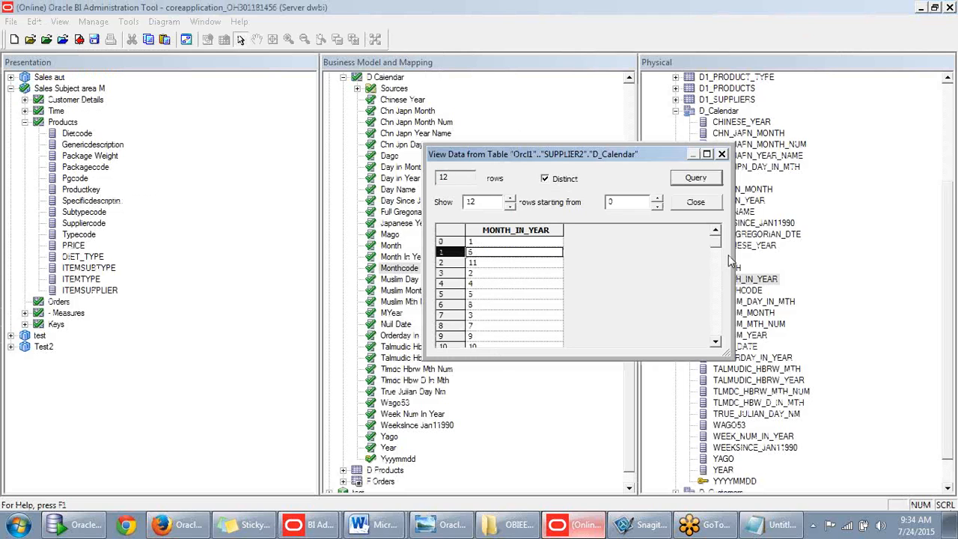
mouse_move(717, 253)
left_mouse_down()
mouse_move(722, 331)
mouse_move(717, 247)
left_mouse_up()
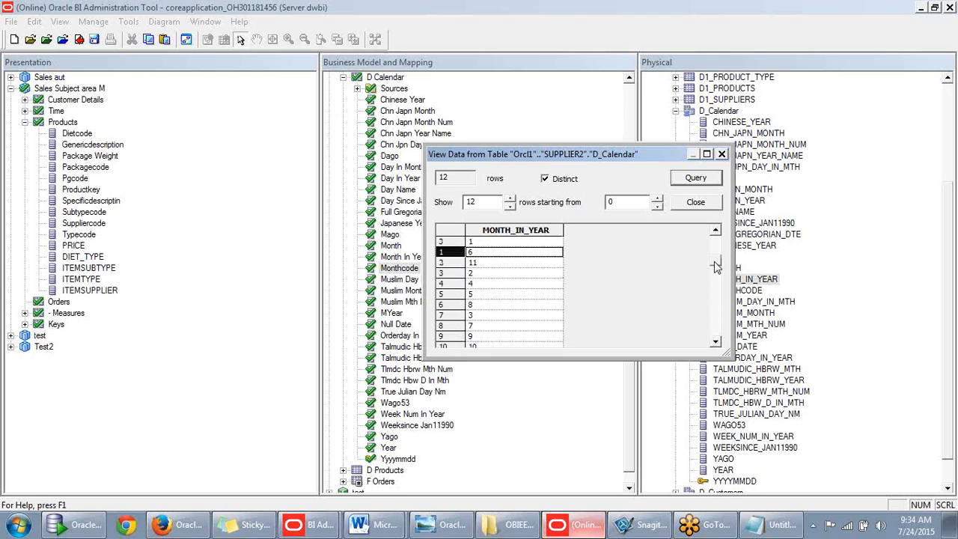
left_click(707, 205)
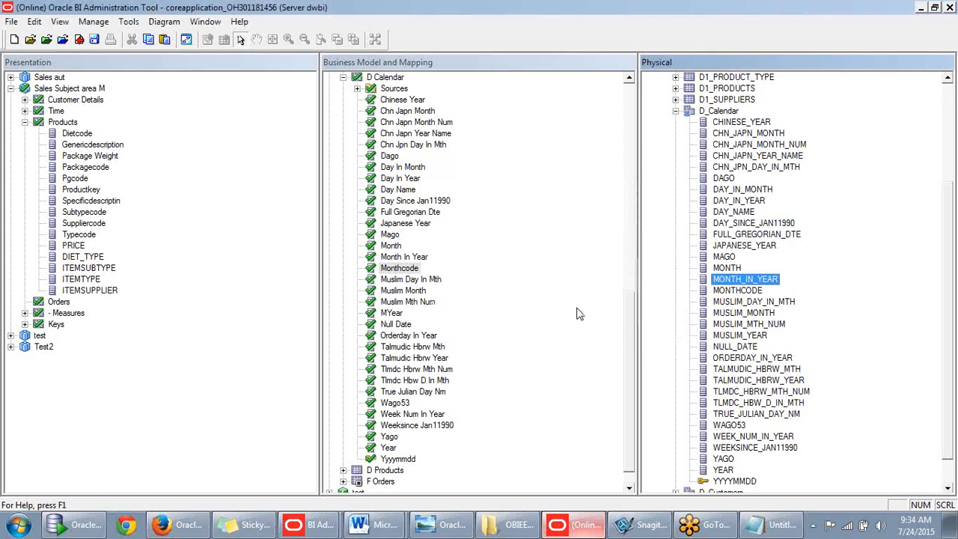
left_click(575, 312)
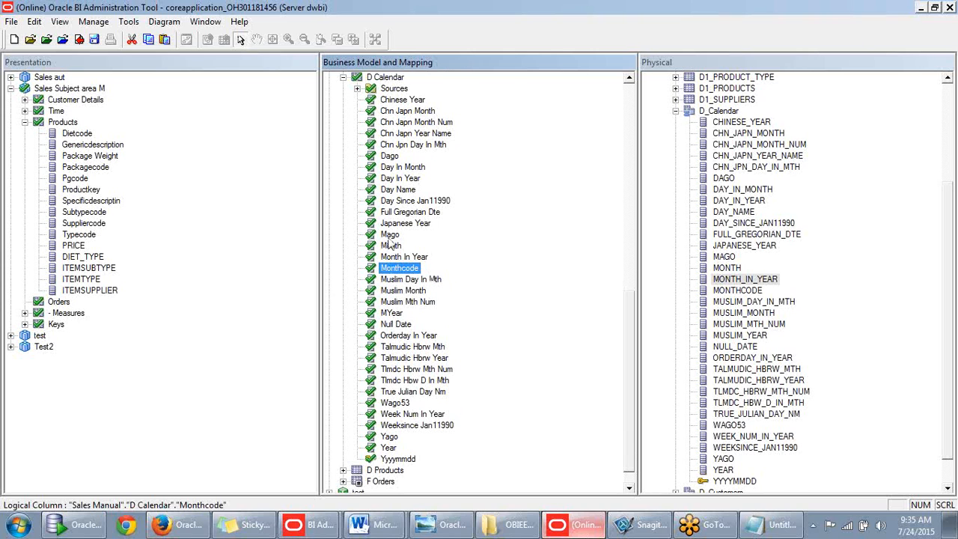
- Create a new logical column named Quarter in the D Calendar table
scroll(388, 238, "up", 2)
right_click(383, 136)
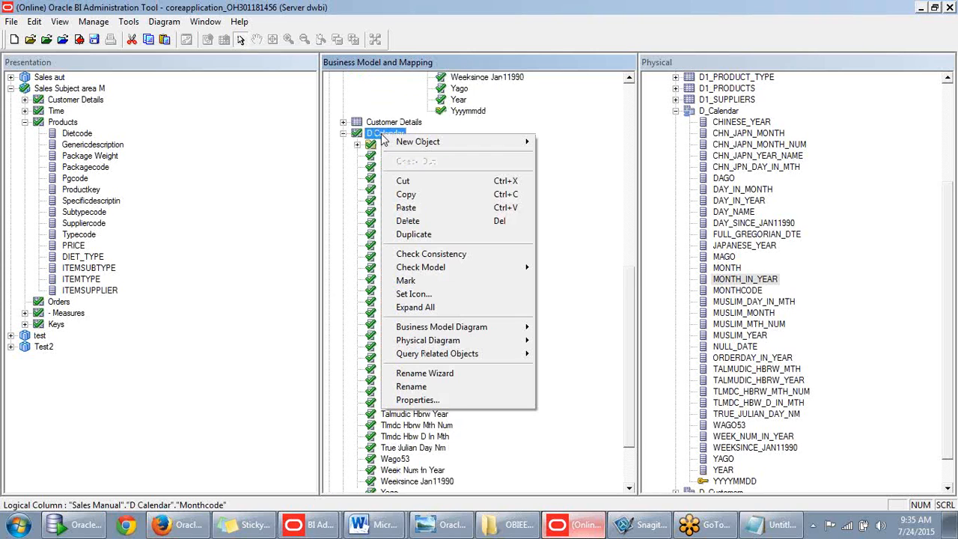
mouse_move(408, 142)
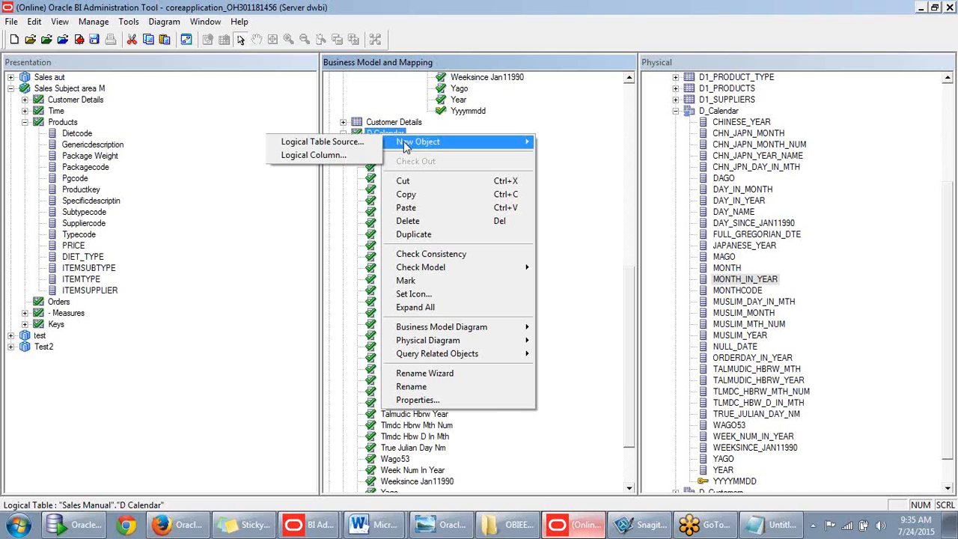
left_click(334, 159)
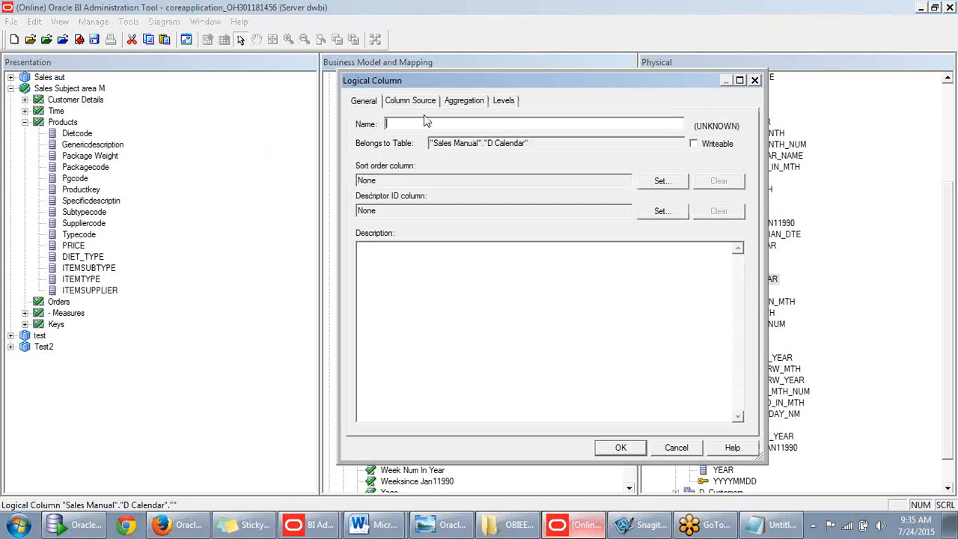
type("Quarters")
key("BackSpace")
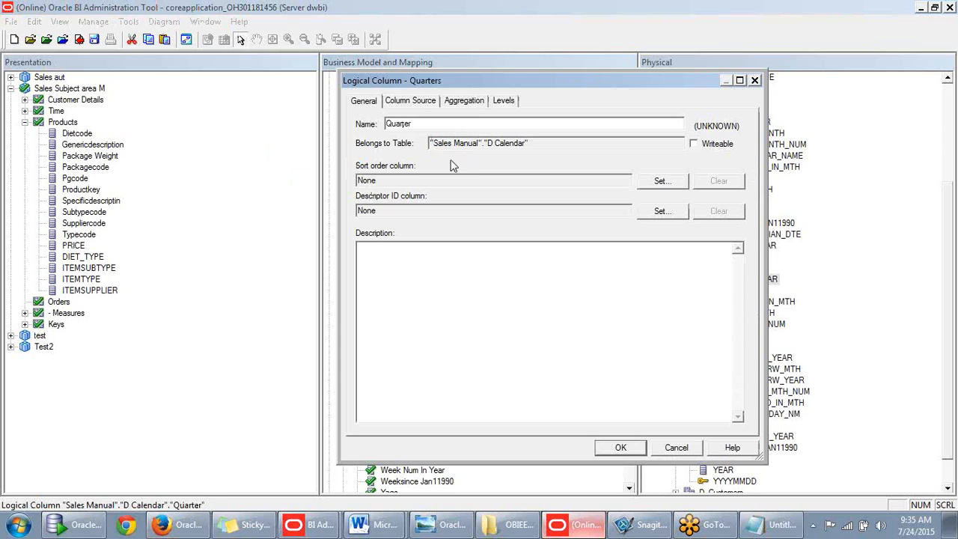
- Set Quarter's column source to 'Derived from existing columns using an expression'
left_click(410, 101)
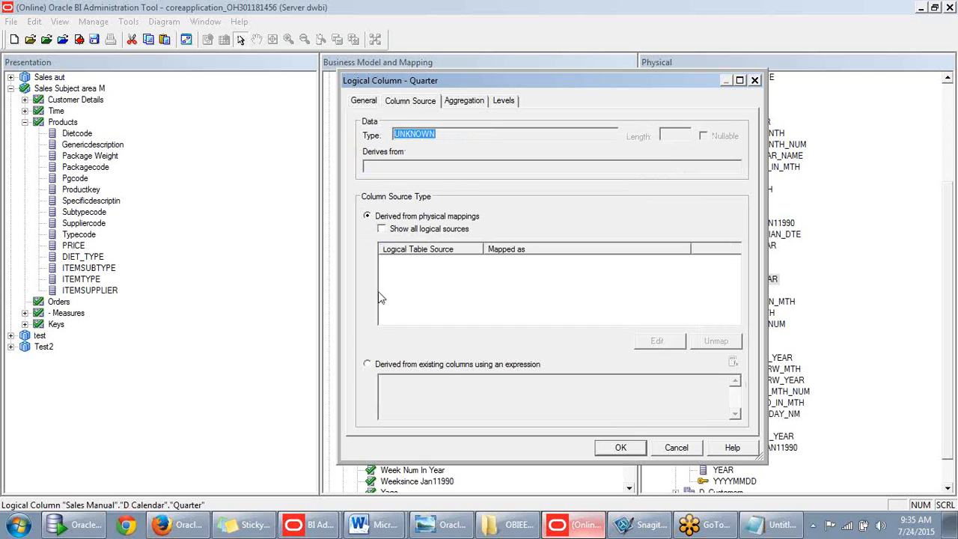
left_click(367, 364)
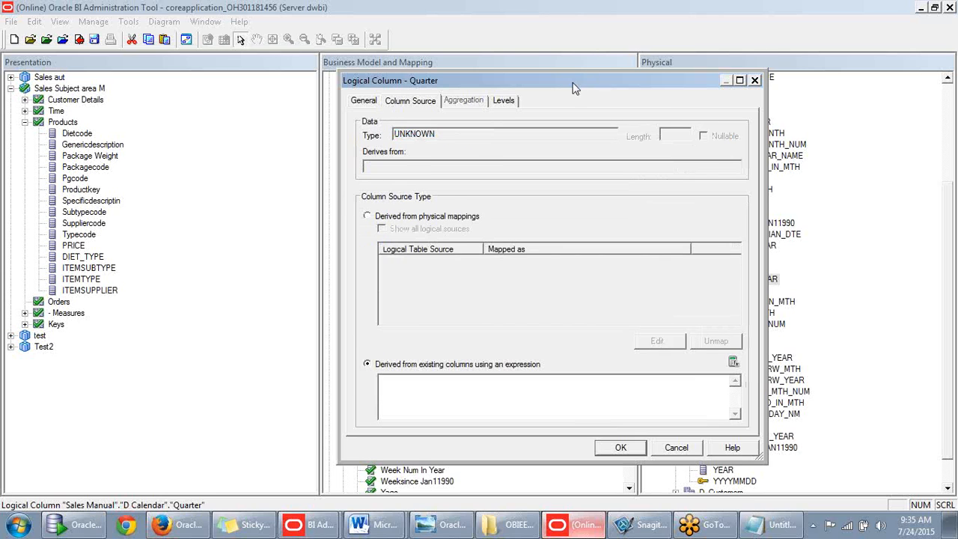
left_click_drag(574, 87, 544, 42)
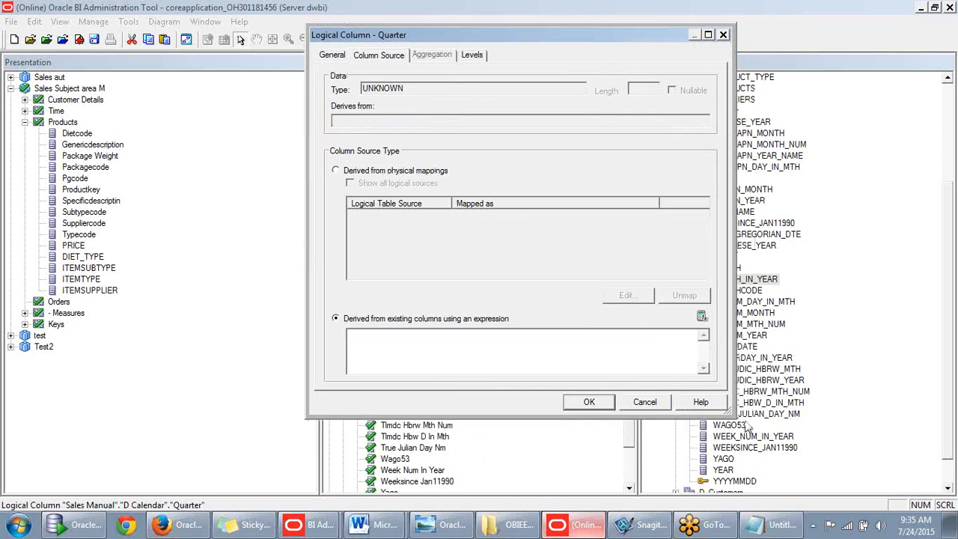
left_click_drag(730, 413, 735, 440)
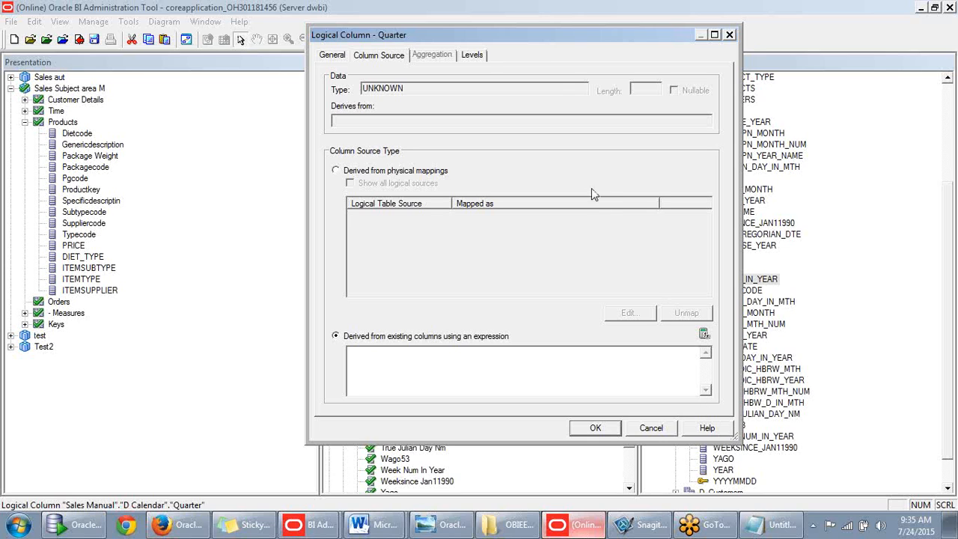
left_click_drag(584, 40, 547, 38)
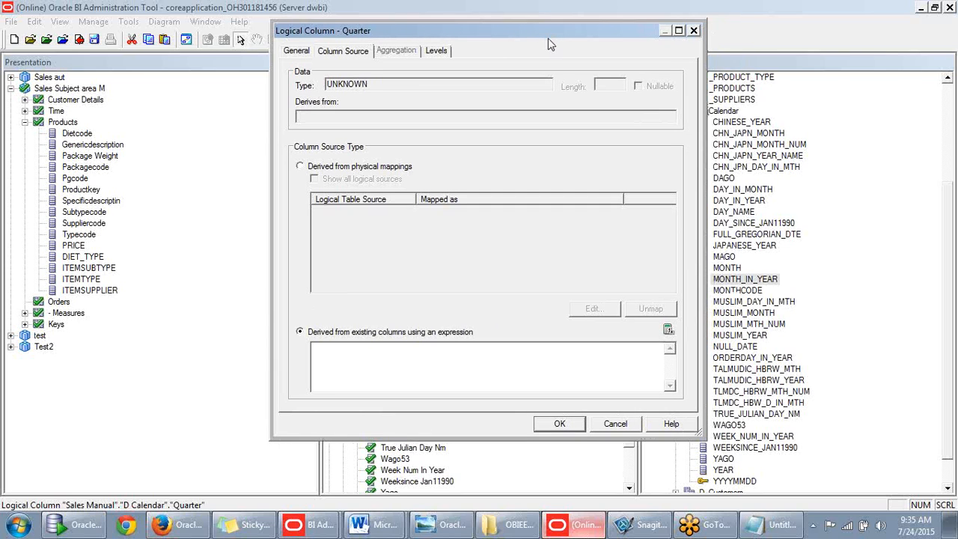
- In Expression Builder, write 'case when Month In Year <4 then 1' and begin a second when on Month In Year
left_click(667, 331)
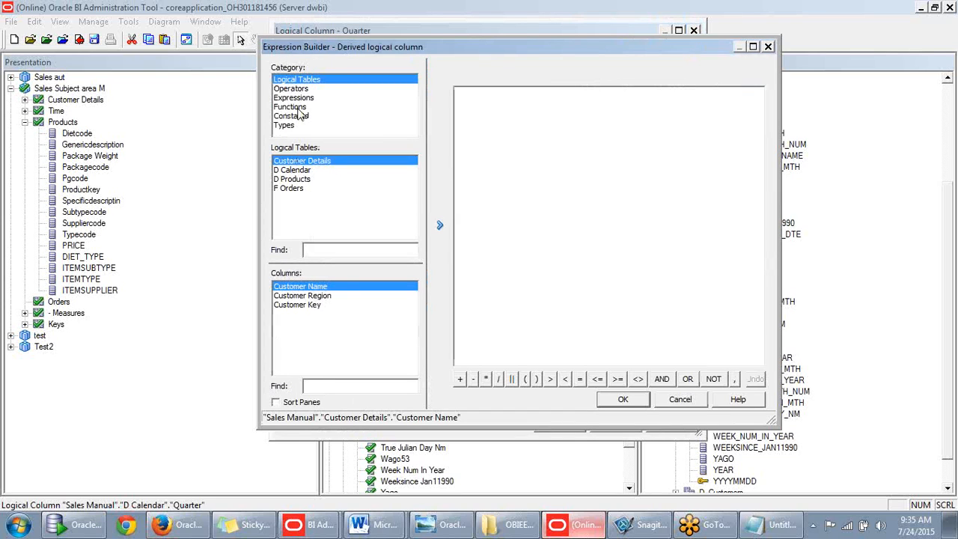
left_click(300, 171)
mouse_move(413, 307)
left_mouse_down()
mouse_move(415, 336)
mouse_move(423, 306)
left_mouse_up()
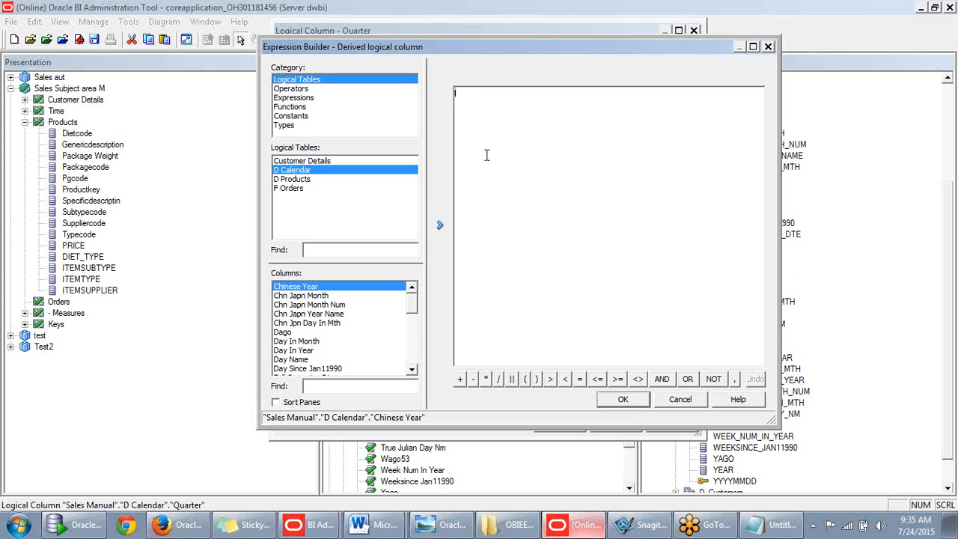
type("e when")
left_click_drag(416, 309, 412, 327)
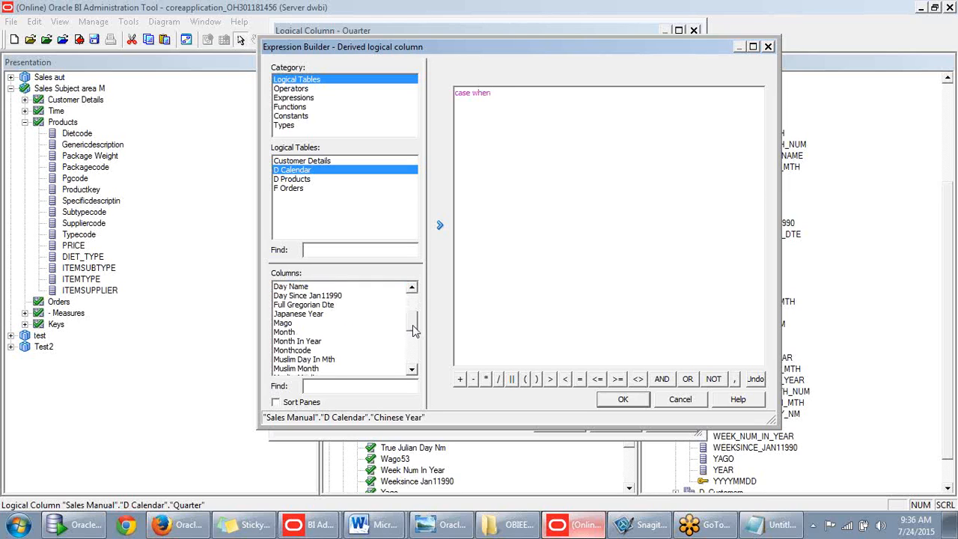
double_click(314, 342)
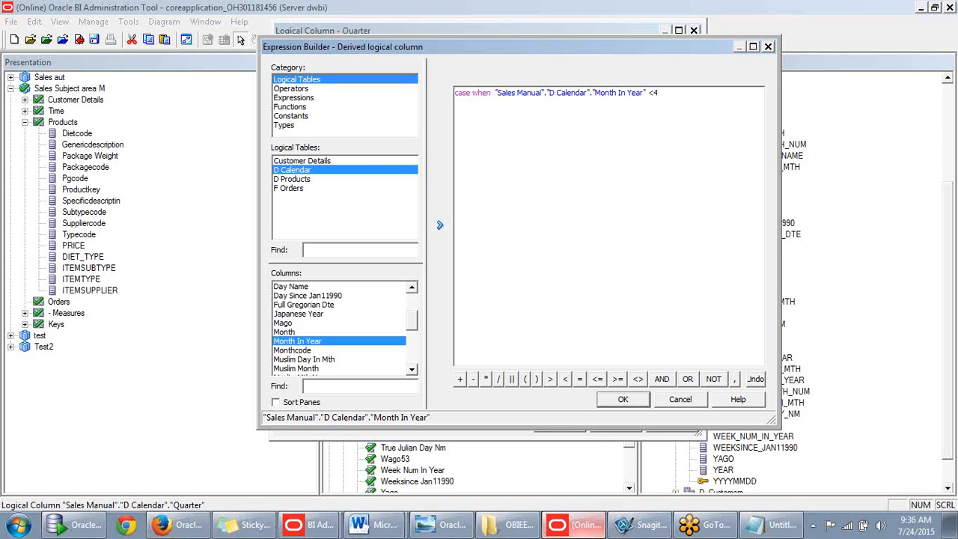
type("en 1")
key("Return")
type("when")
double_click(292, 341)
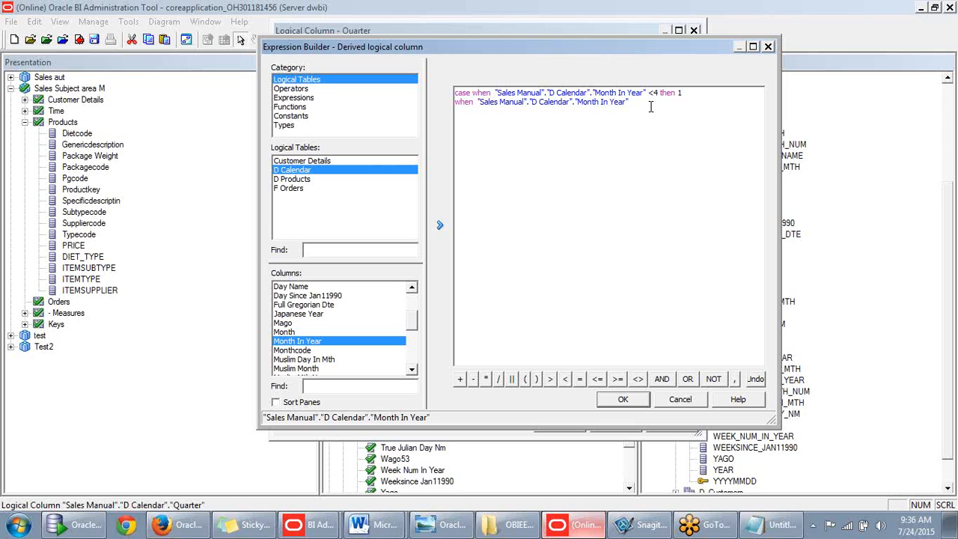
- Add the CASE branches Month In Year <7 then 2 and <10 then 3
type("<7")
type("then 1 ")
type("when")
double_click(327, 349)
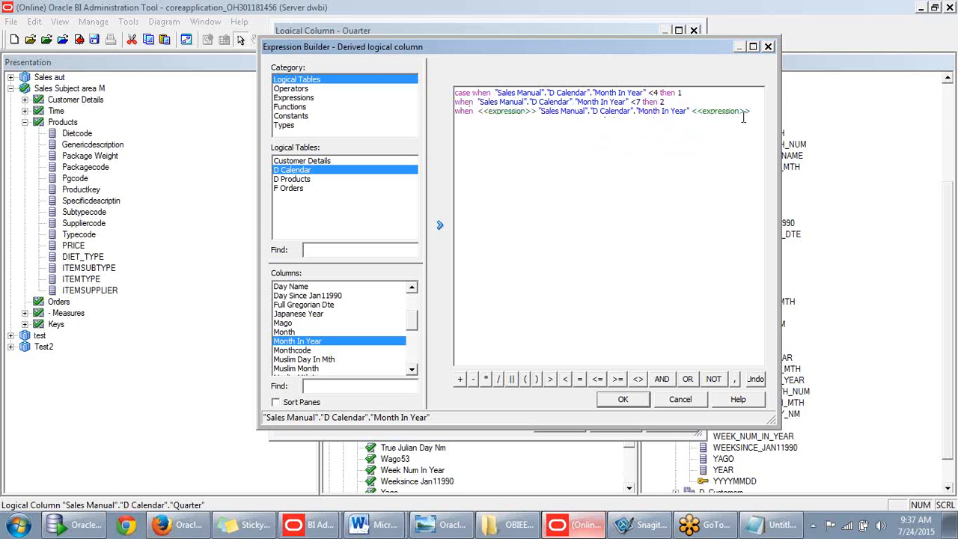
left_click_drag(753, 112, 717, 109)
key("Delete")
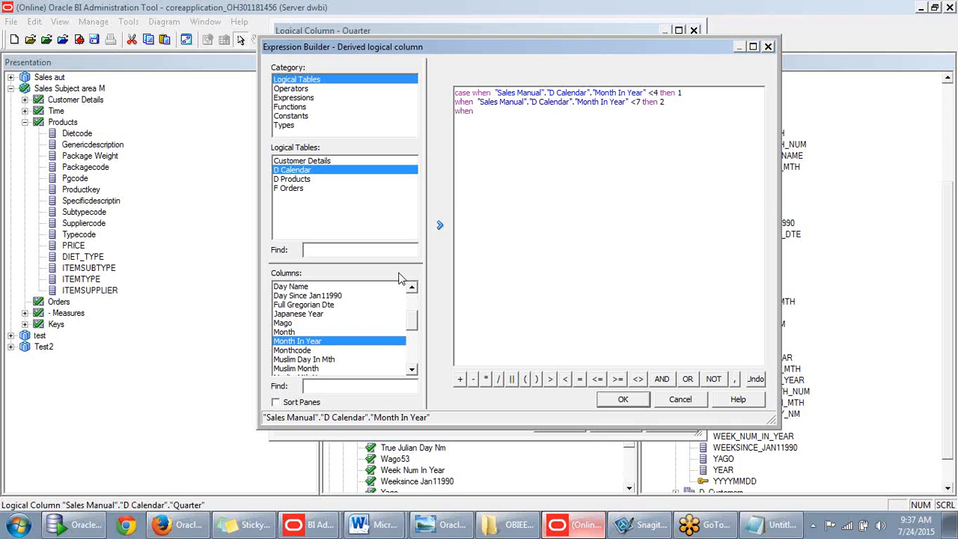
double_click(322, 343)
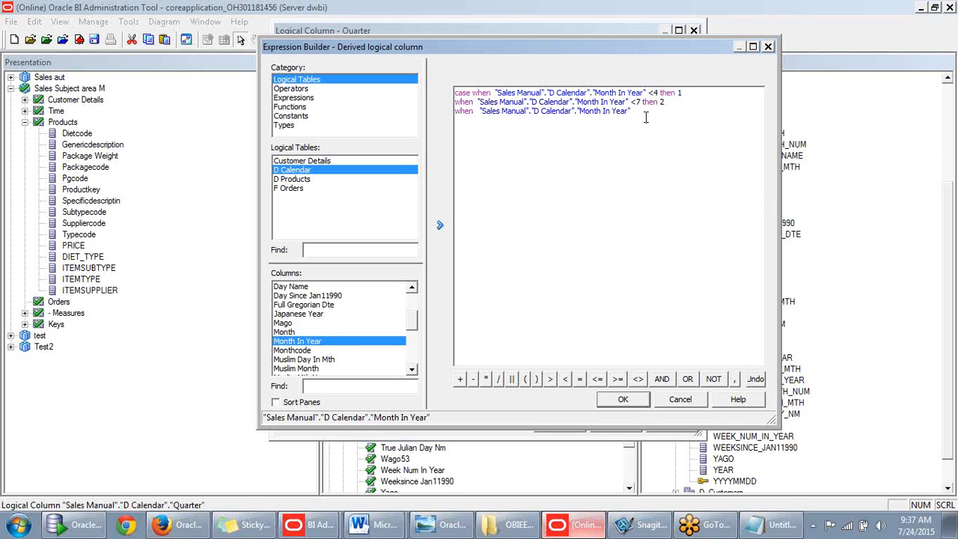
type("<10 then 3")
- Finish the expression with 'else 4 end' and save the Quarter derived column
key("Return")
type("when")
key("BackSpace")
key("BackSpace")
type("else")
type("se ")
type("end")
type(".")
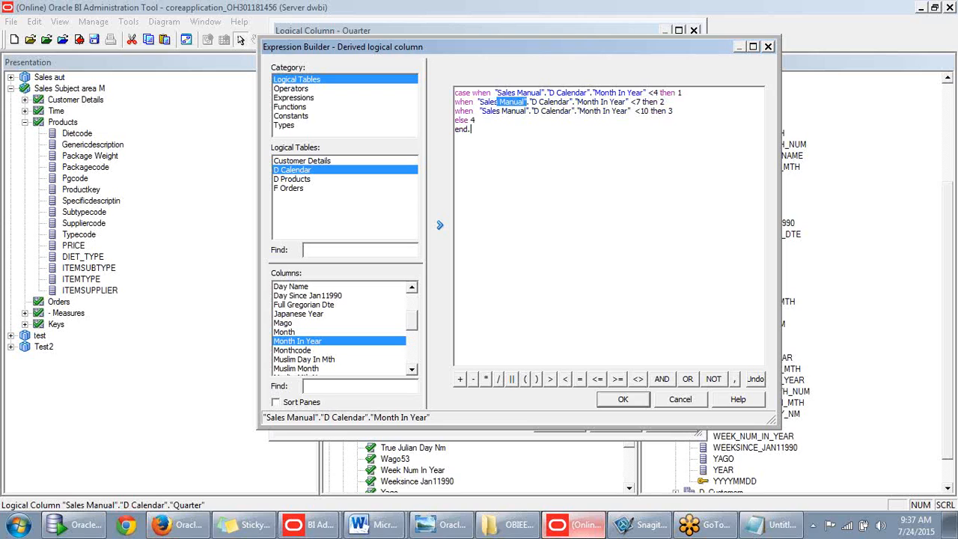
key("BackSpace")
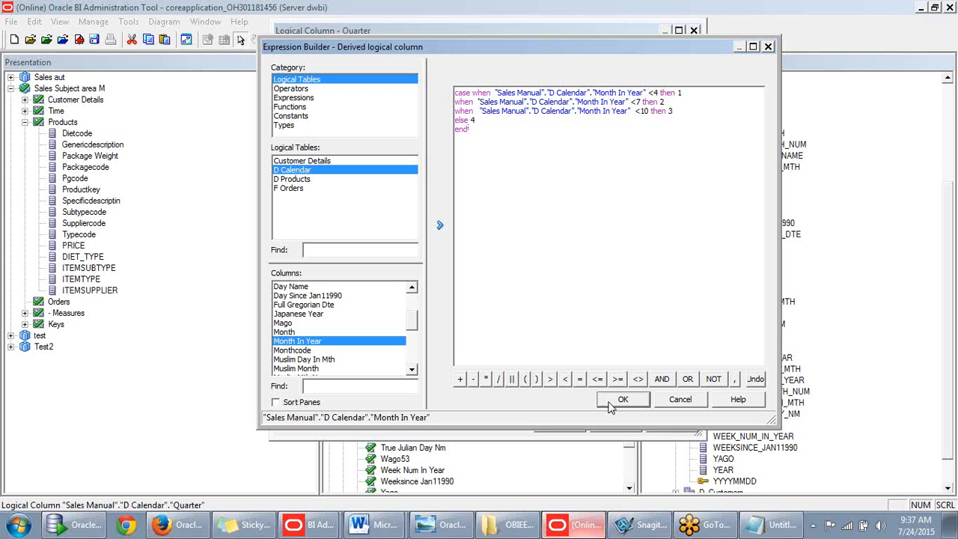
left_click(621, 400)
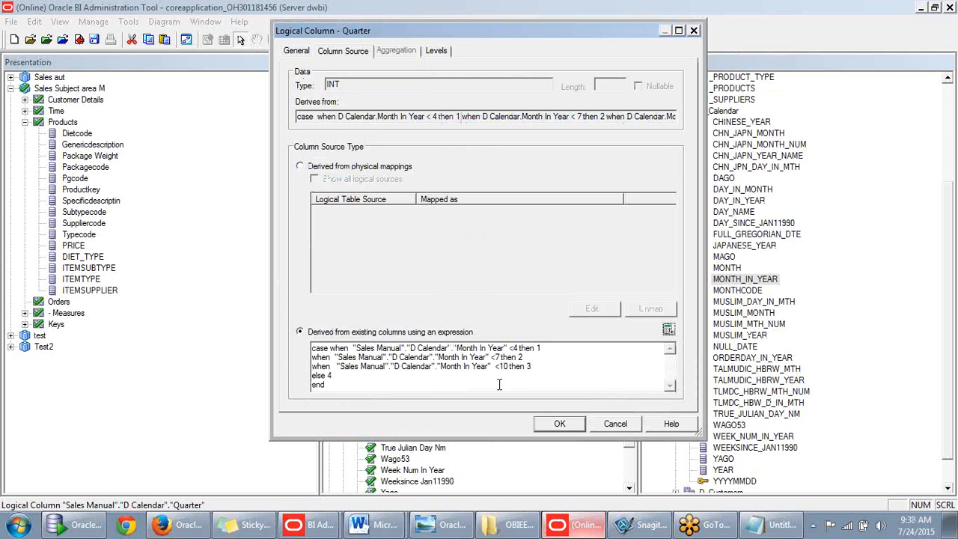
left_click(557, 422)
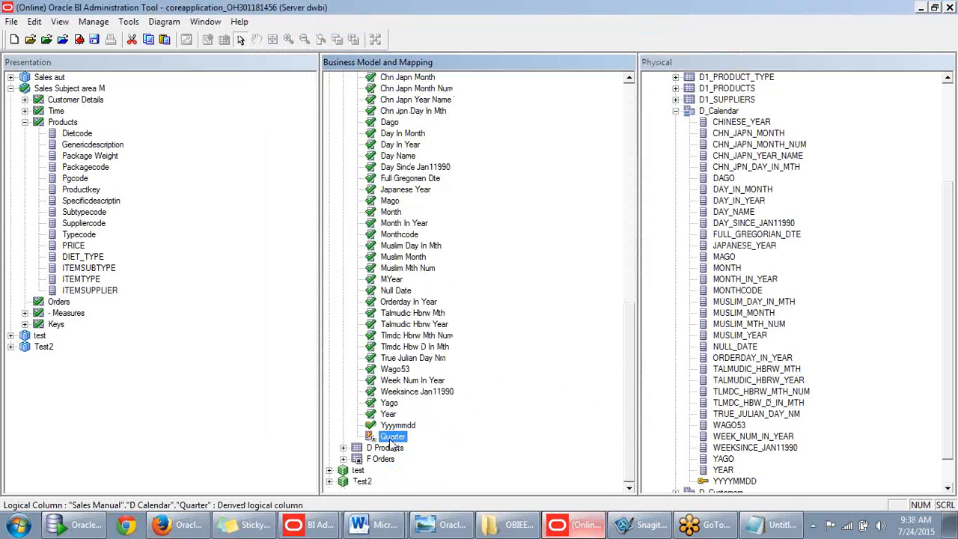
scroll(574, 361, "up", 5)
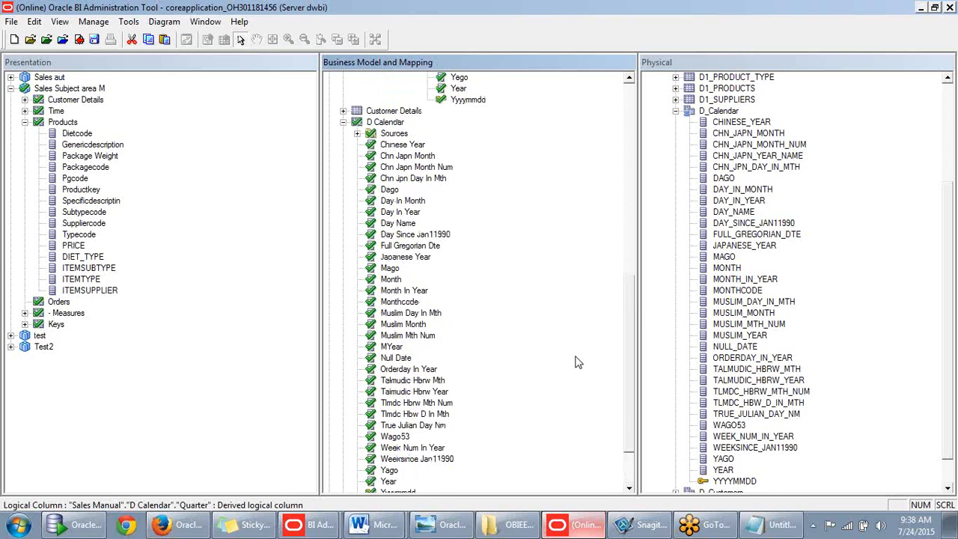
scroll(575, 362, "up", 10)
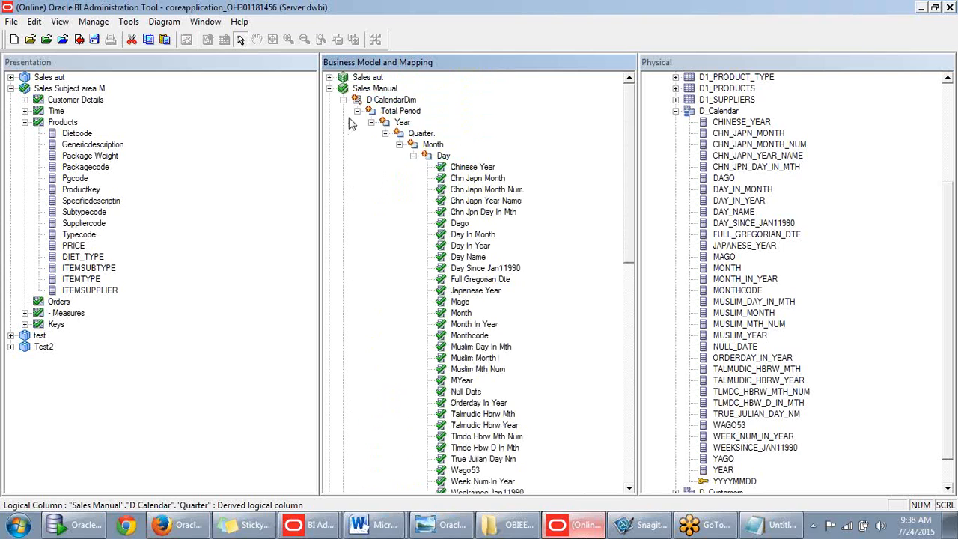
scroll(448, 159, "down", 1)
left_click(443, 122)
scroll(443, 127, "down", 4)
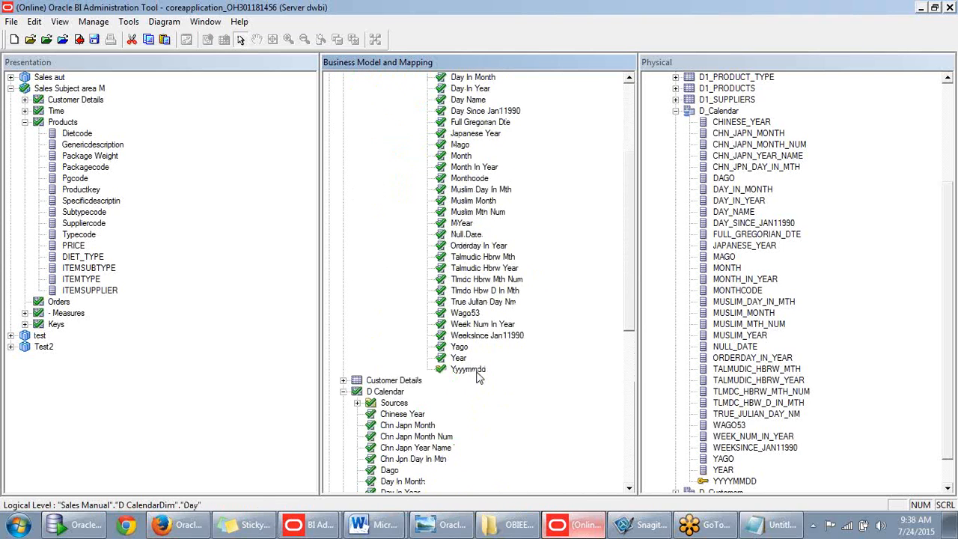
left_click(468, 369)
scroll(479, 378, "up", 3)
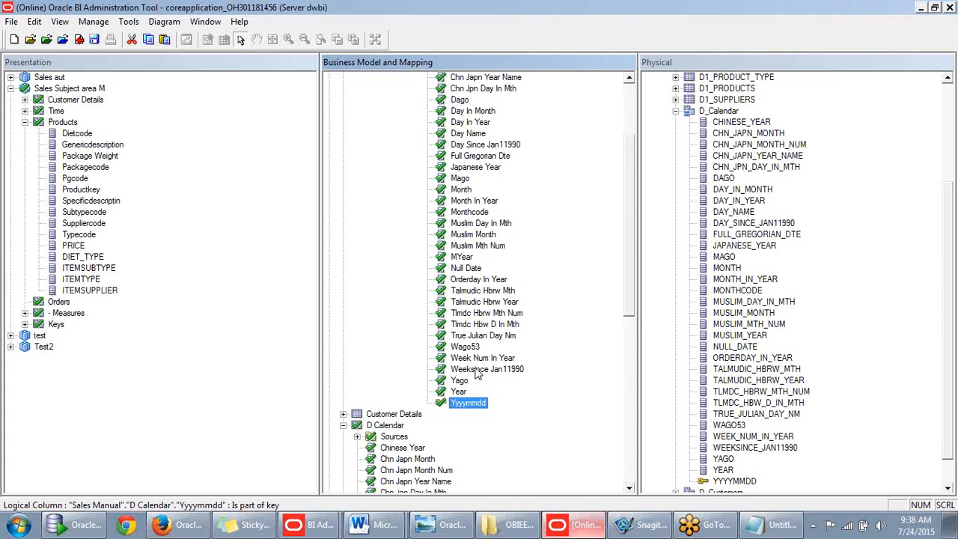
scroll(496, 214, "up", 1)
left_click(484, 122)
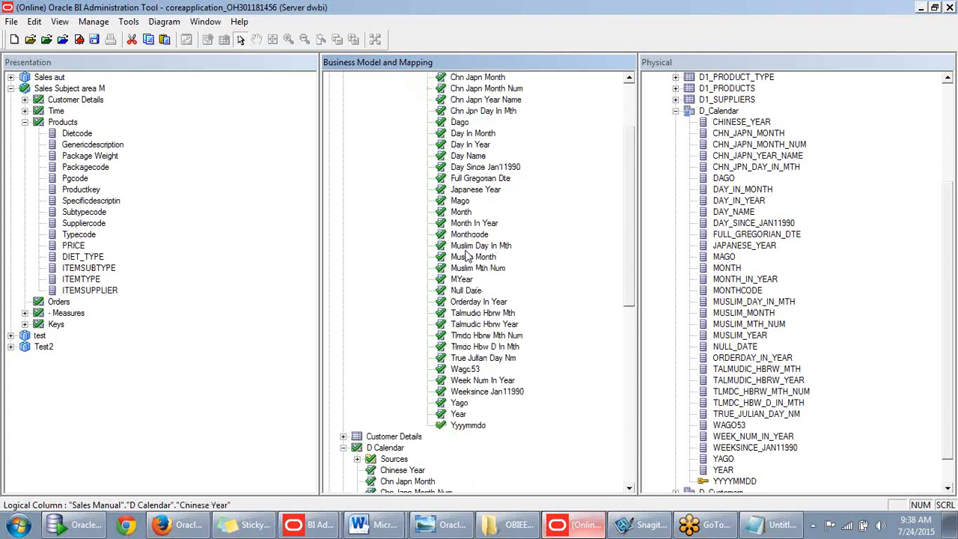
scroll(465, 379, "down", 1)
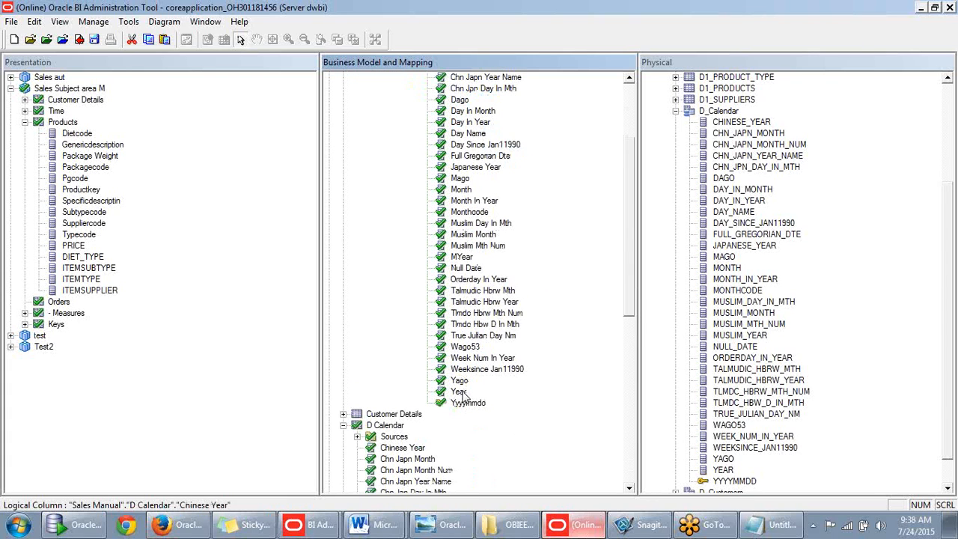
left_click(458, 392, "shift")
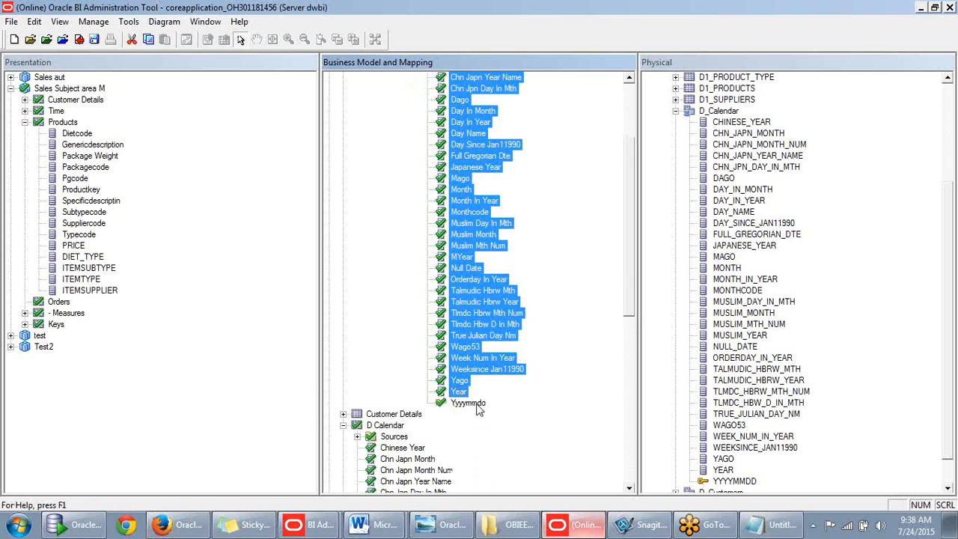
key("Delete")
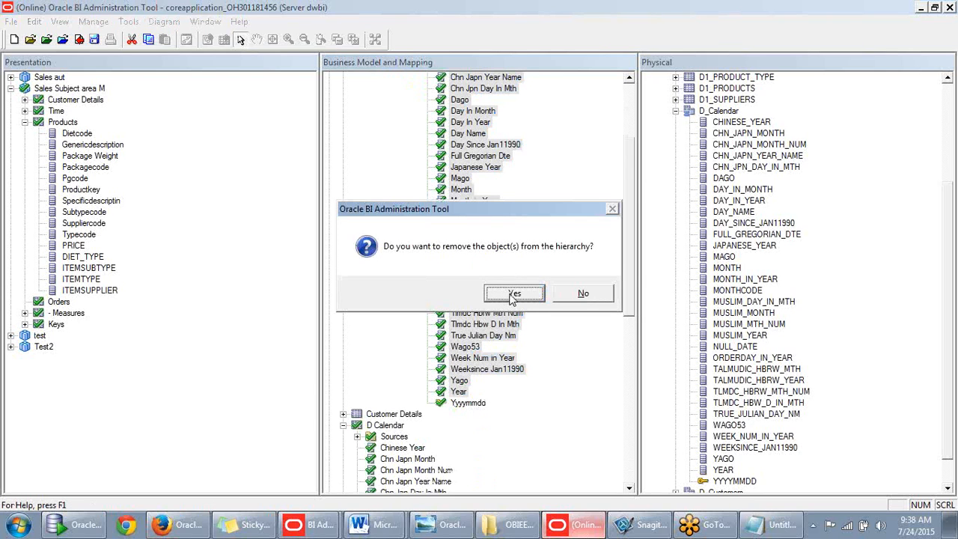
left_click(590, 298)
scroll(534, 329, "up", 4)
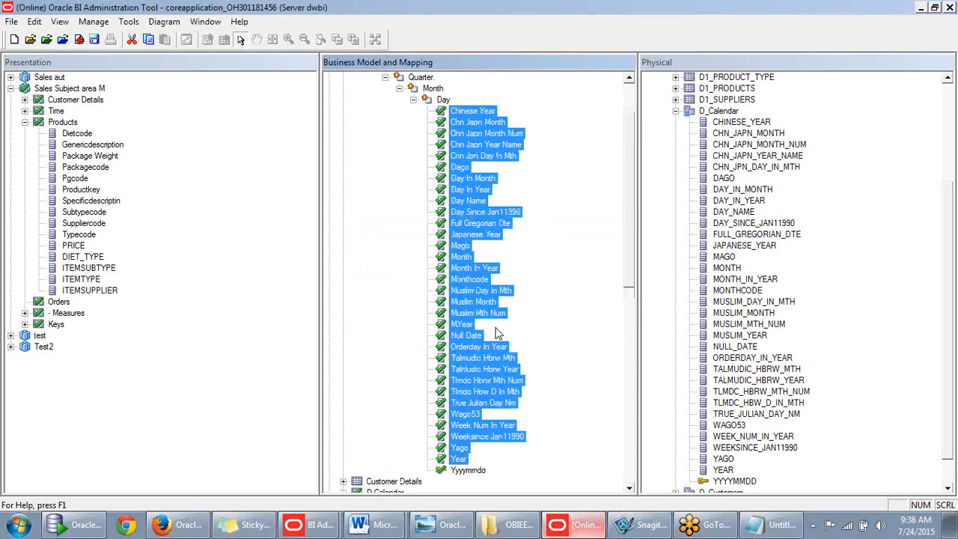
left_click(467, 295)
scroll(468, 296, "down", 1)
scroll(479, 305, "up", 2)
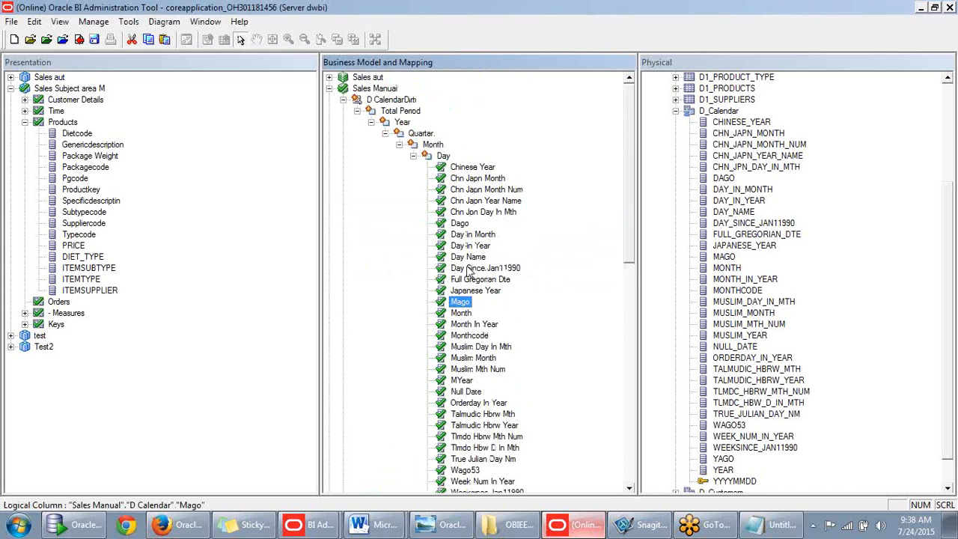
scroll(425, 143, "down", 1)
scroll(428, 147, "down", 1)
- Place the Month column under the Month level of D CalendarDim
left_click(431, 123)
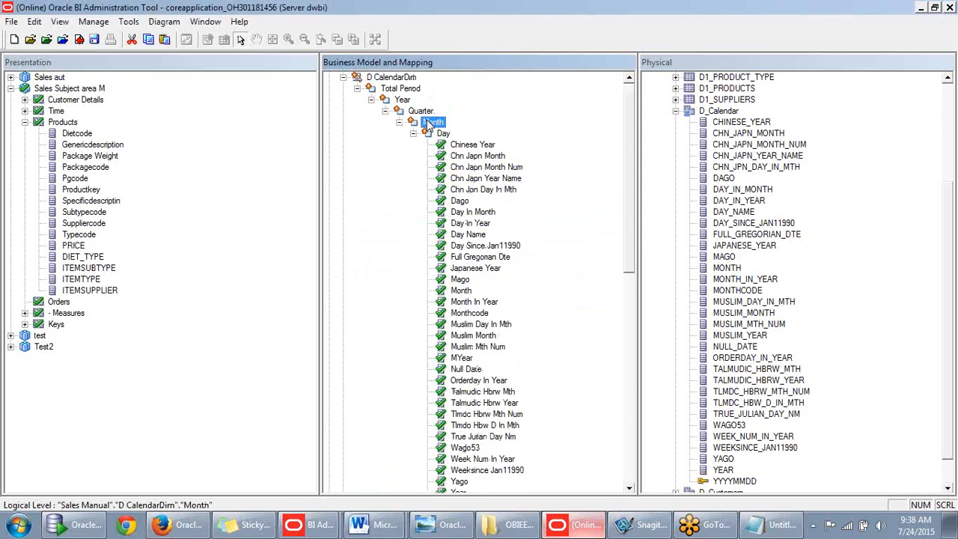
left_click_drag(462, 291, 430, 124)
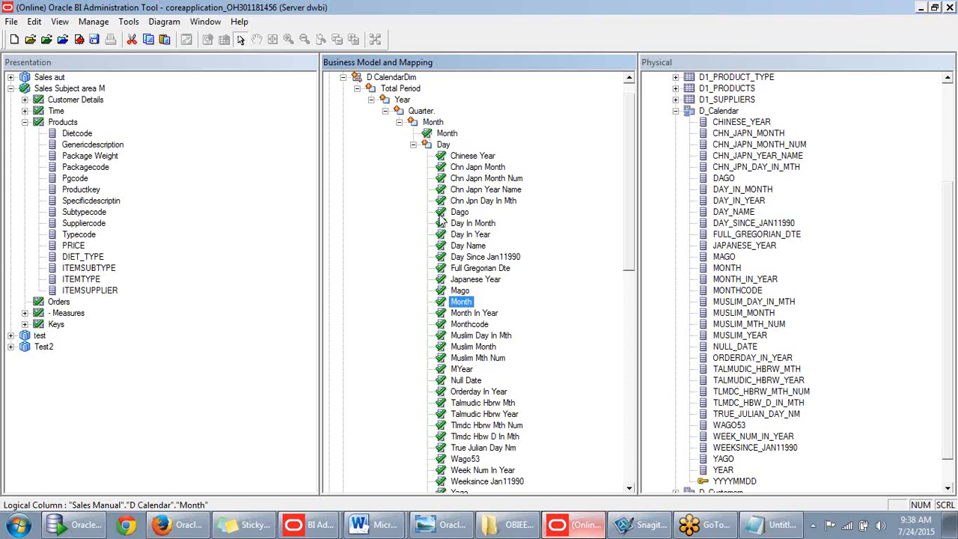
left_click(425, 112)
scroll(436, 257, "down", 8)
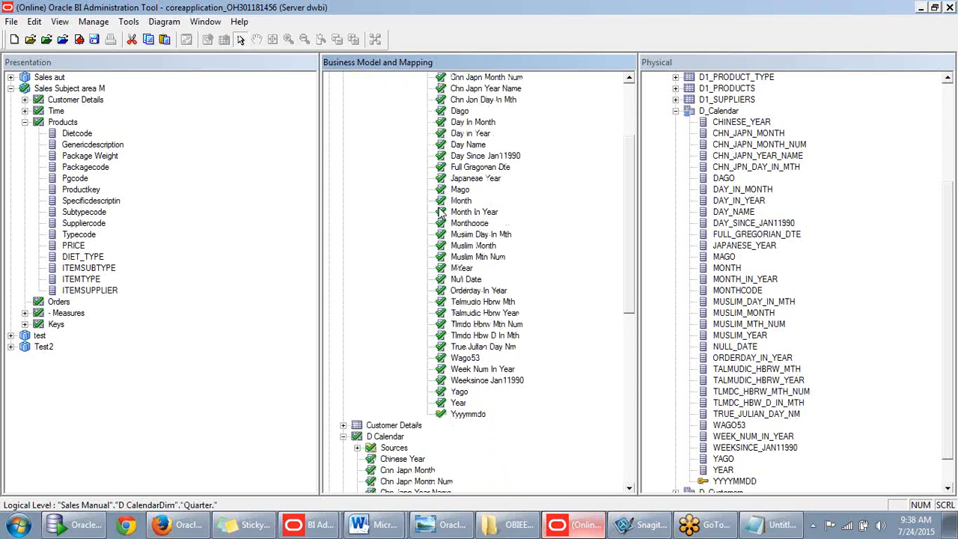
scroll(436, 257, "down", 7)
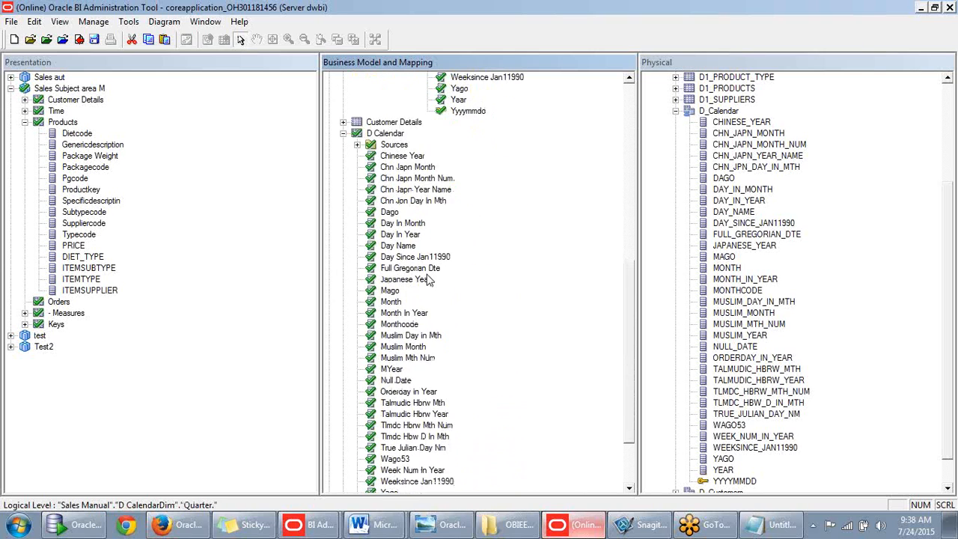
- Try dragging the derived Quarter column into the D CalendarDim hierarchy
left_click_drag(387, 439, 634, 370)
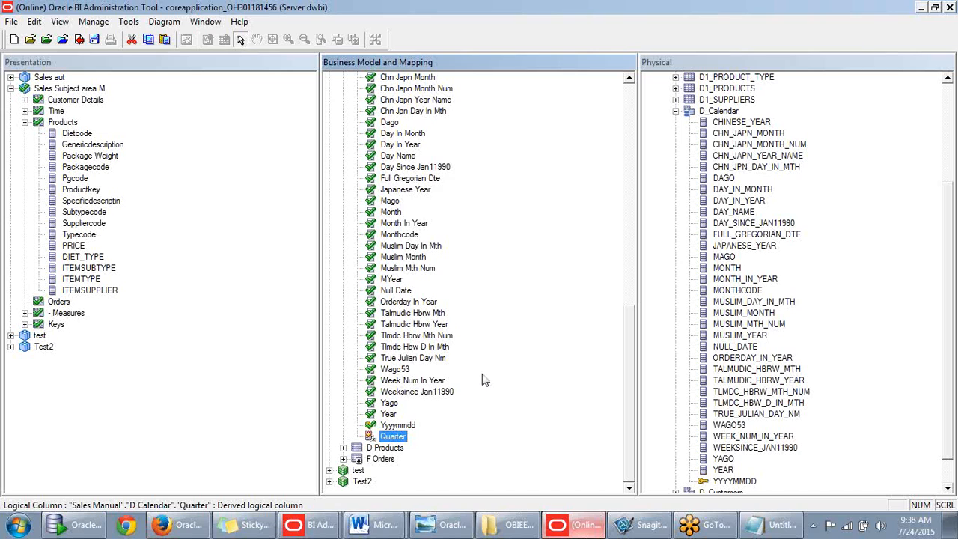
scroll(483, 377, "up", 1)
scroll(476, 378, "up", 1)
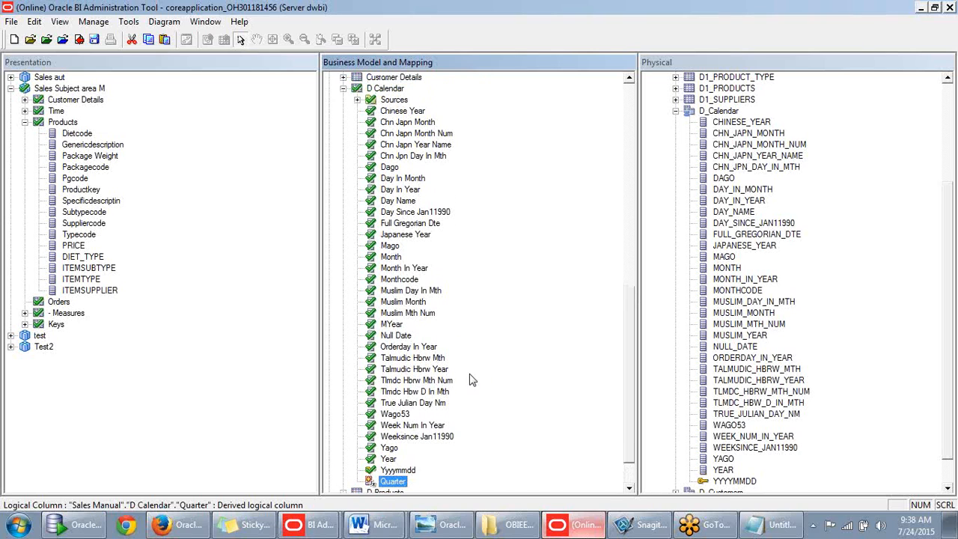
scroll(389, 480, "up", 1)
scroll(390, 481, "down", 1)
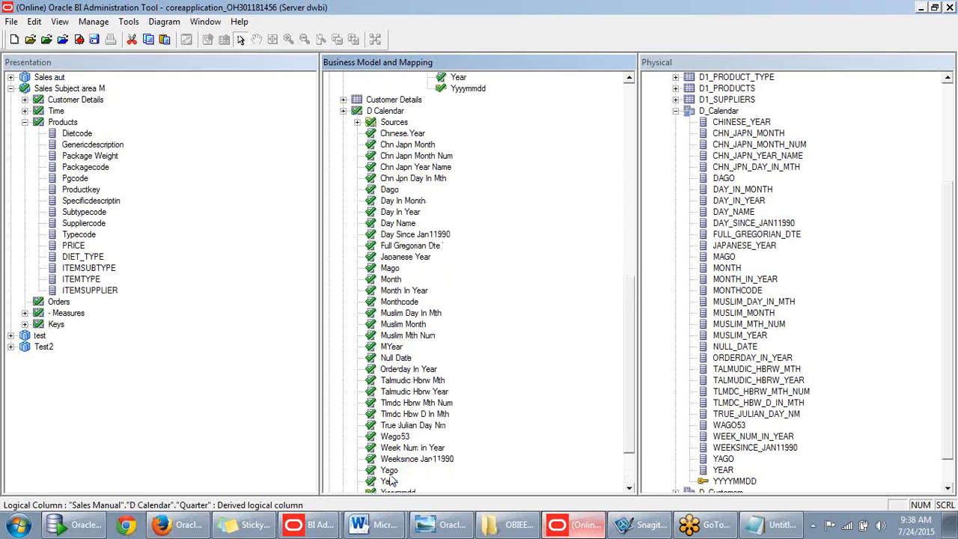
scroll(414, 482, "down", 1)
left_click_drag(413, 482, 555, 280)
scroll(556, 280, "up", 3)
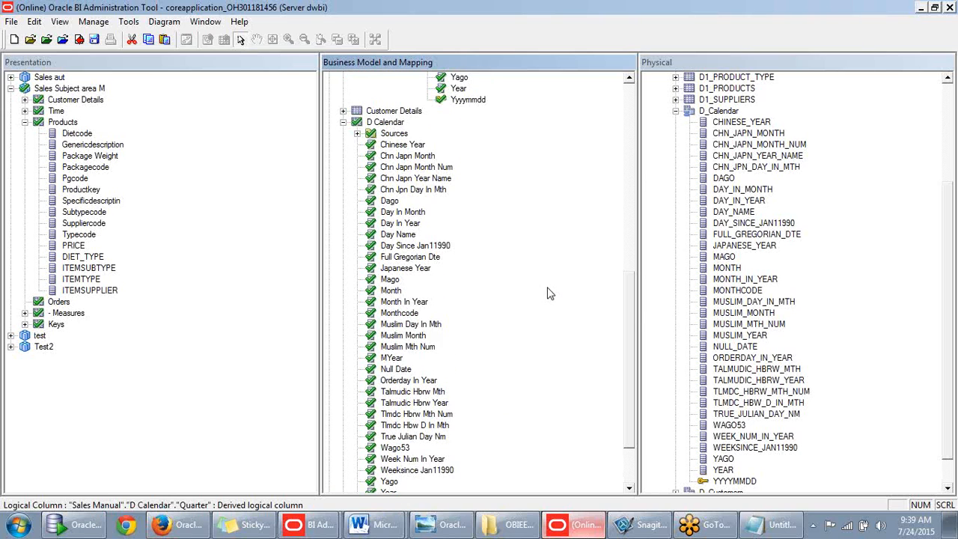
left_click(411, 145)
scroll(497, 193, "up", 1)
scroll(498, 193, "up", 3)
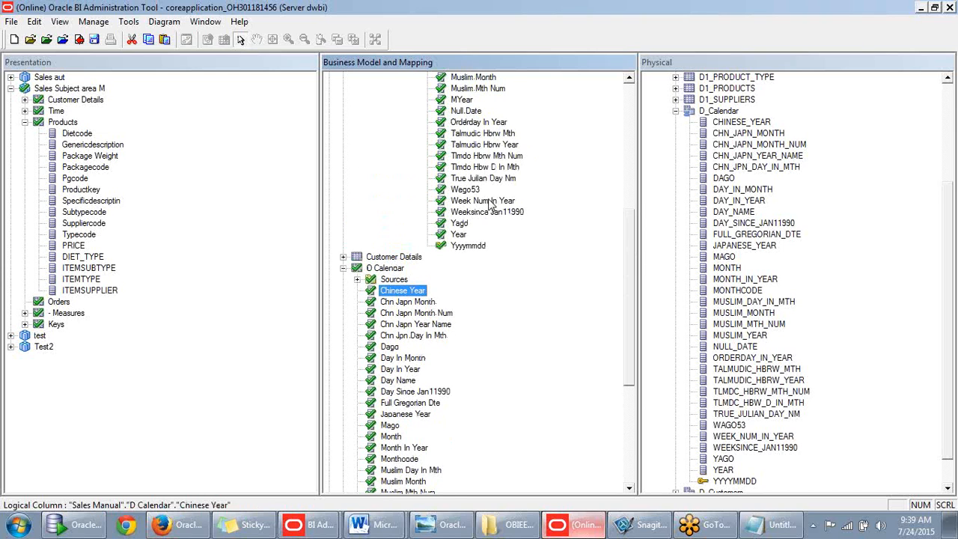
scroll(441, 254, "up", 1)
scroll(439, 224, "down", 6)
scroll(433, 318, "down", 2)
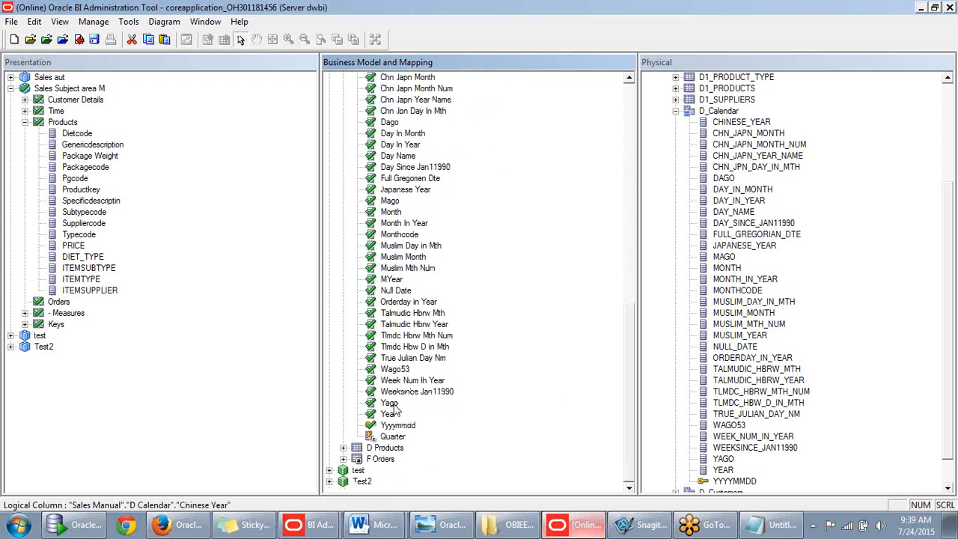
- Copy the Quarter column and paste it under the Day level
right_click(395, 436)
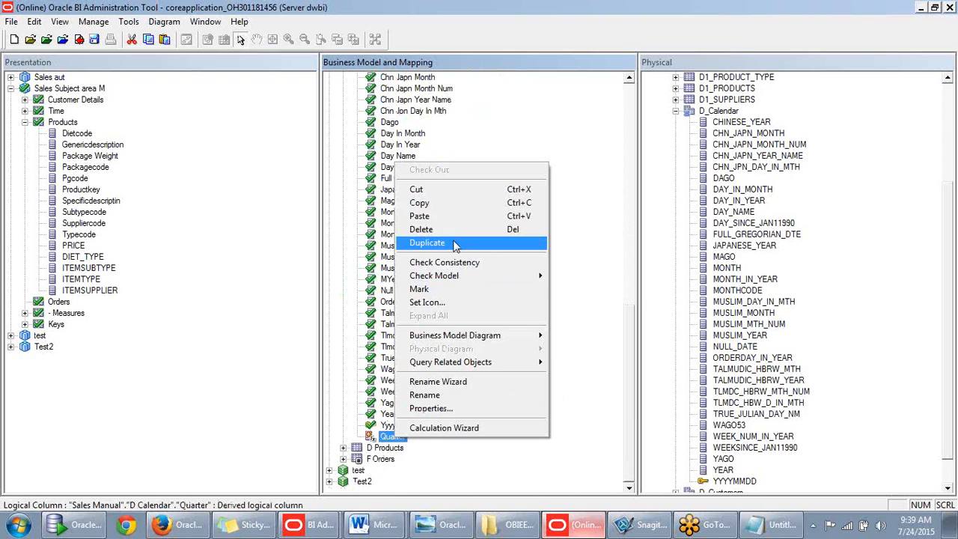
left_click(453, 202)
left_click_drag(629, 373, 637, 176)
right_click(441, 111)
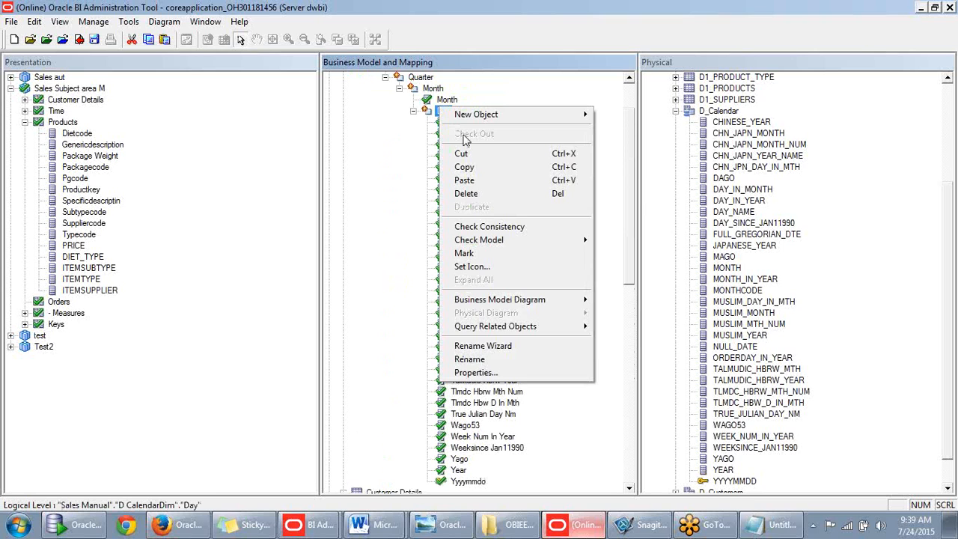
left_click(478, 181)
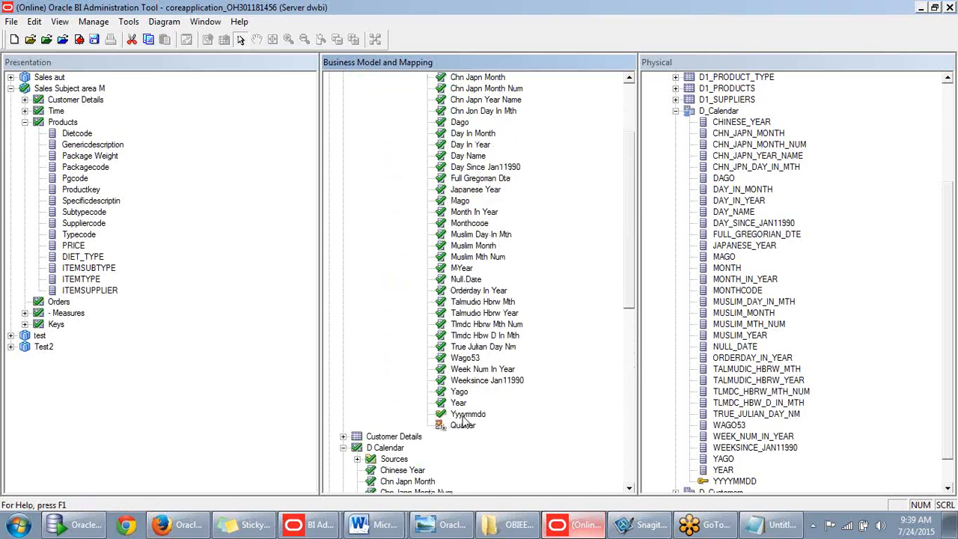
- Move the Quarter column under the Quarter level of the hierarchy
scroll(464, 423, "up", 1)
left_click_drag(462, 458, 451, 111)
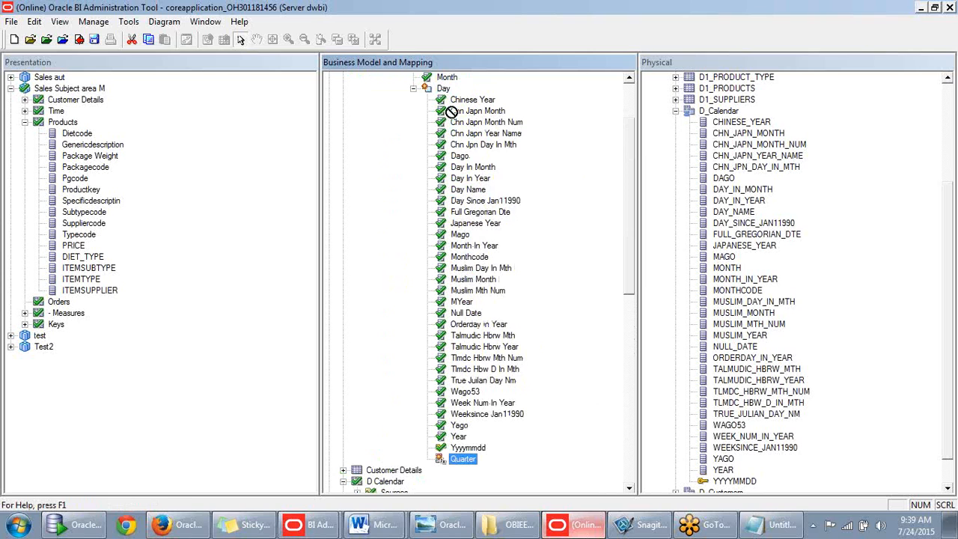
scroll(458, 206, "up", 1)
scroll(459, 212, "up", 2)
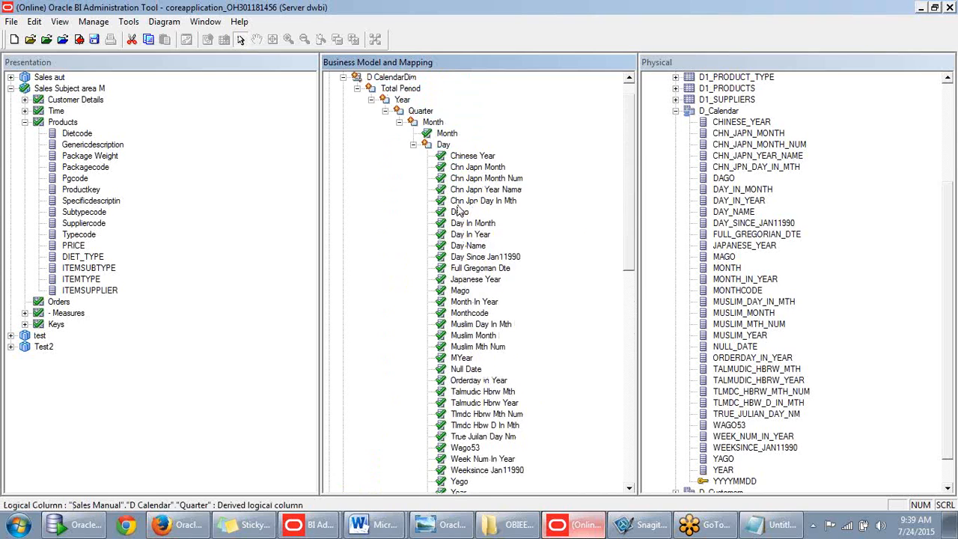
right_click(421, 133)
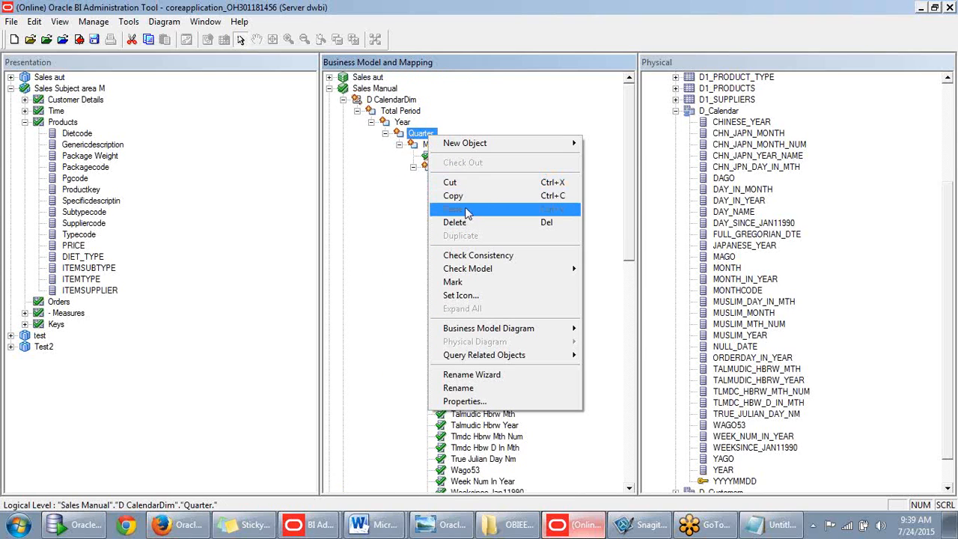
left_click(385, 207)
scroll(487, 265, "down", 1)
scroll(487, 270, "down", 2)
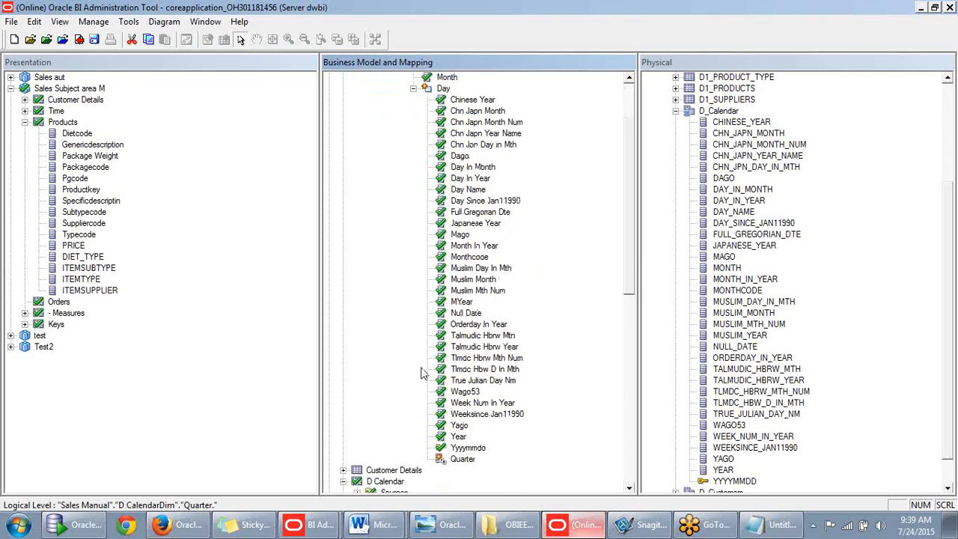
left_click_drag(462, 458, 423, 91)
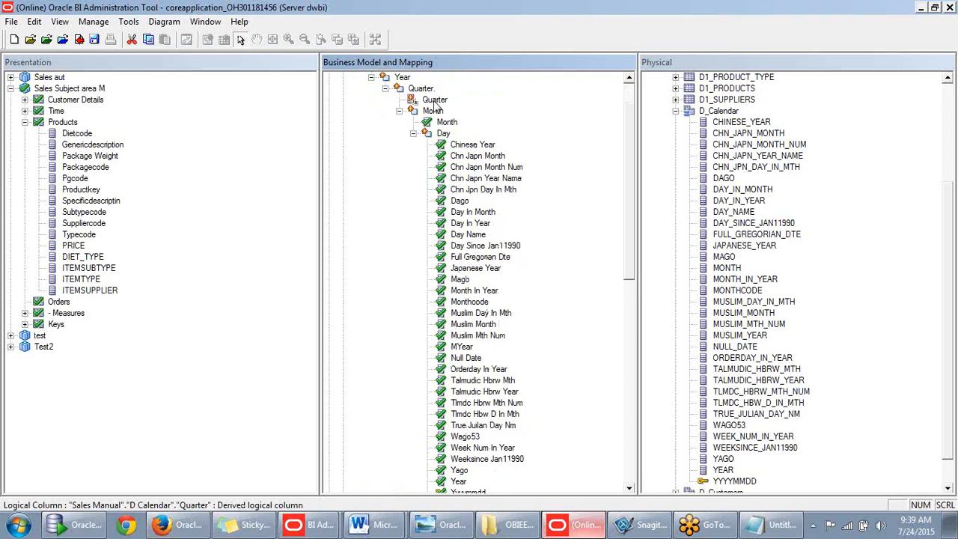
scroll(474, 169, "down", 3)
scroll(483, 416, "up", 1)
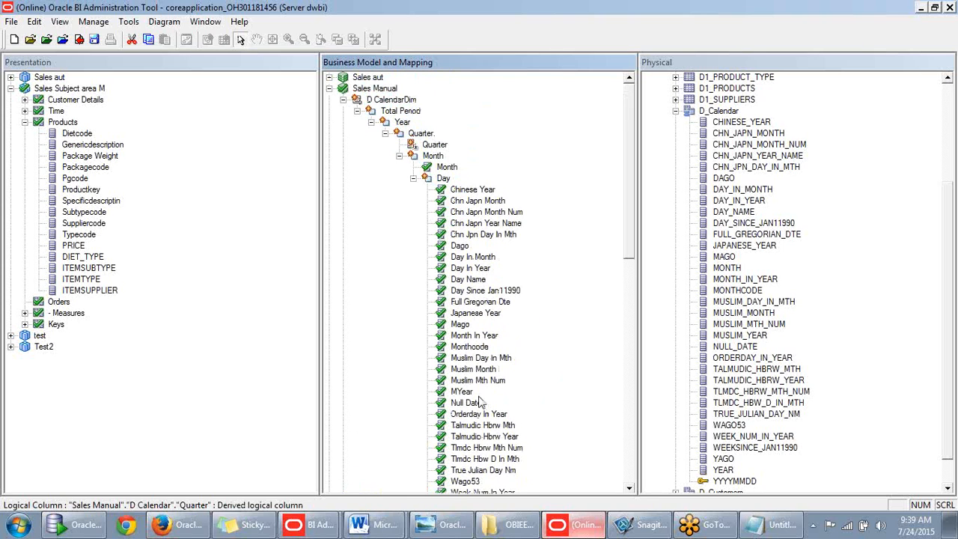
- Move the Year column under the Year level
left_click(458, 448)
scroll(412, 92, "up", 3)
left_click_drag(392, 120, 391, 120)
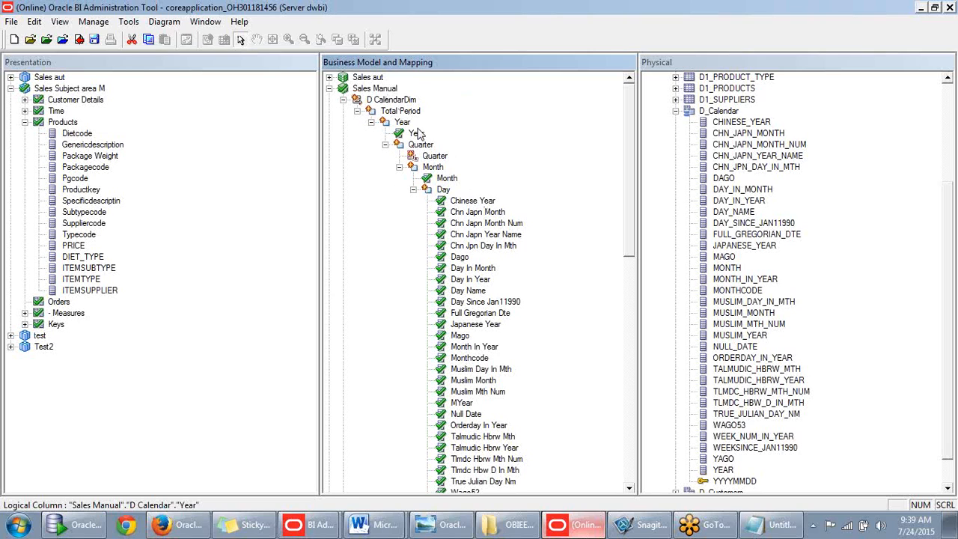
- Delete Chinese Year through Year and the Quarter copy from Day, leaving only Yyyymmdd
scroll(460, 143, "down", 1)
scroll(463, 150, "down", 3)
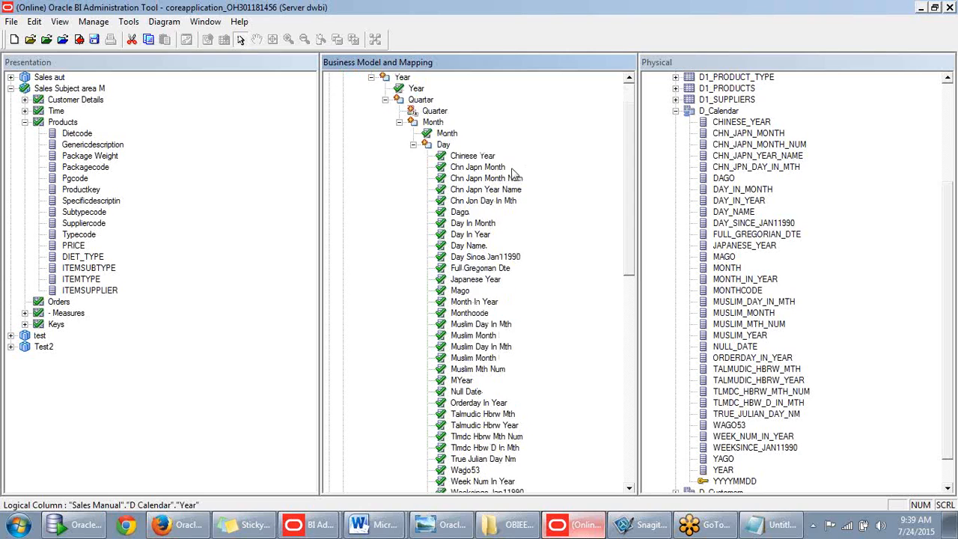
left_click(478, 157)
scroll(484, 186, "down", 3)
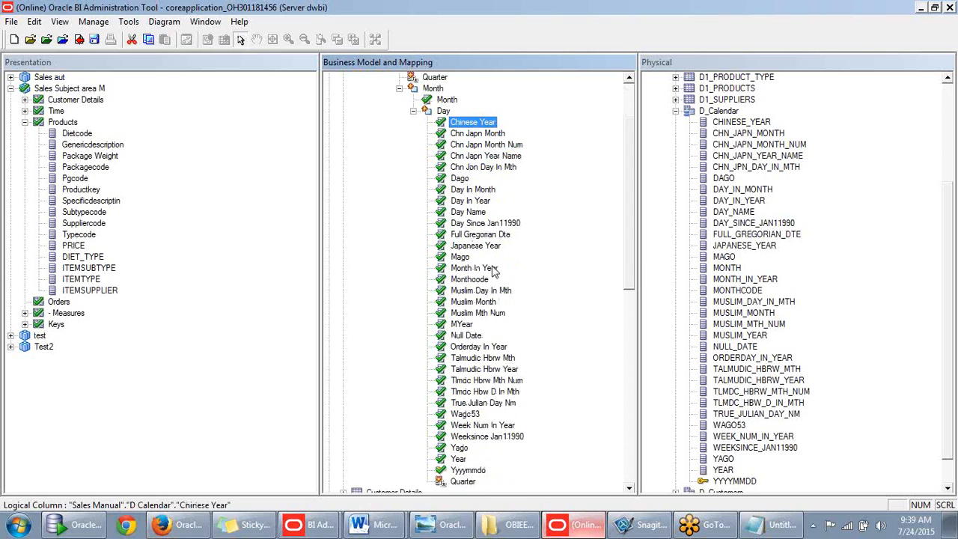
left_click(458, 462, "shift")
left_click(461, 483, "ctrl")
key("Delete")
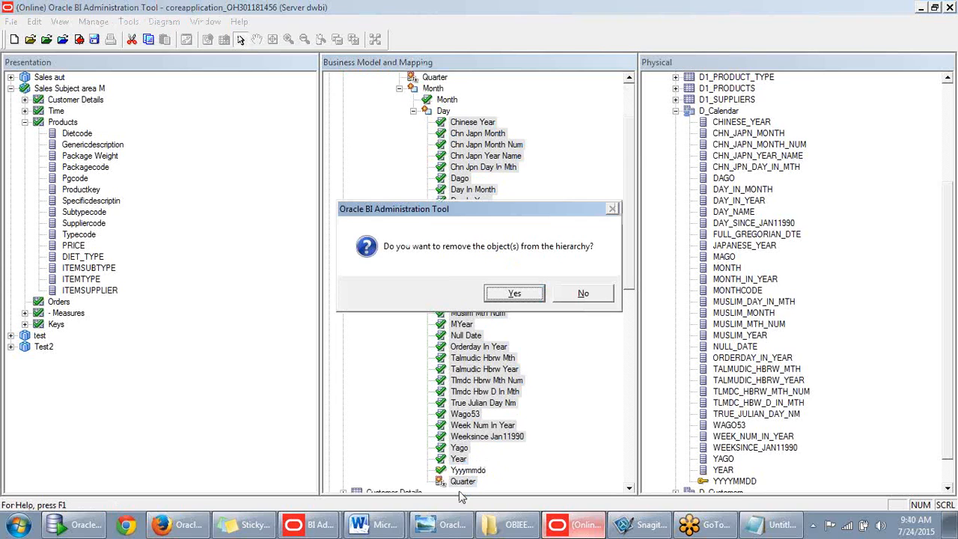
left_click(516, 294)
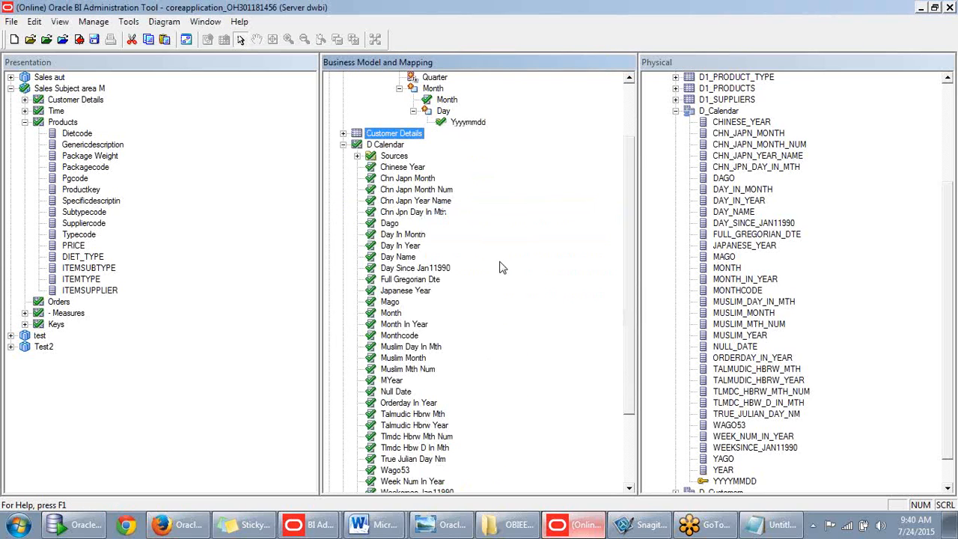
scroll(471, 196, "up", 3)
left_click(458, 200)
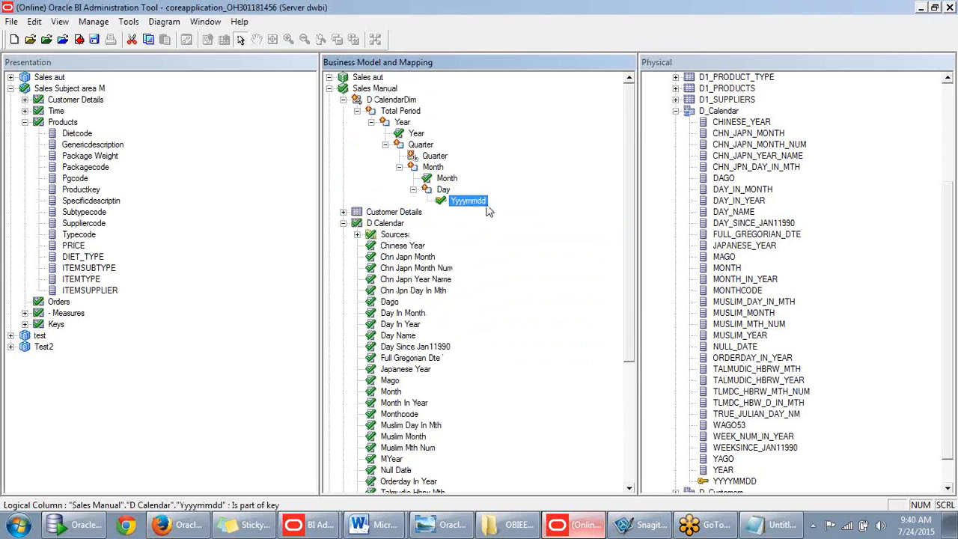
left_click(446, 178)
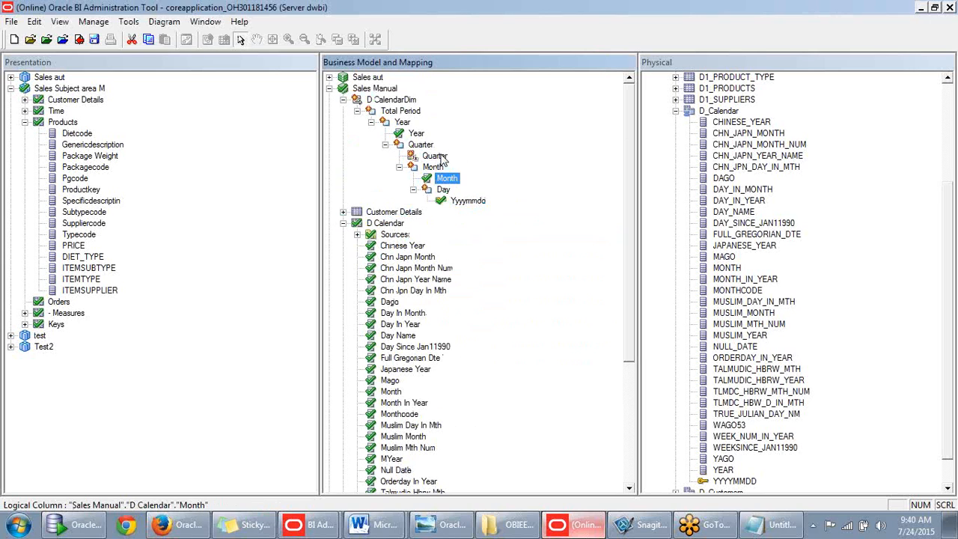
left_click(438, 156)
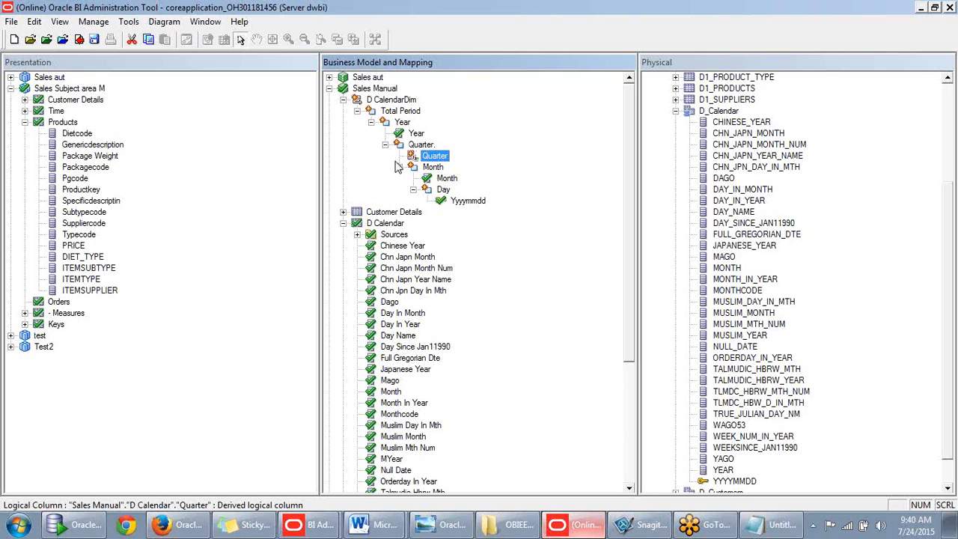
left_click(441, 192)
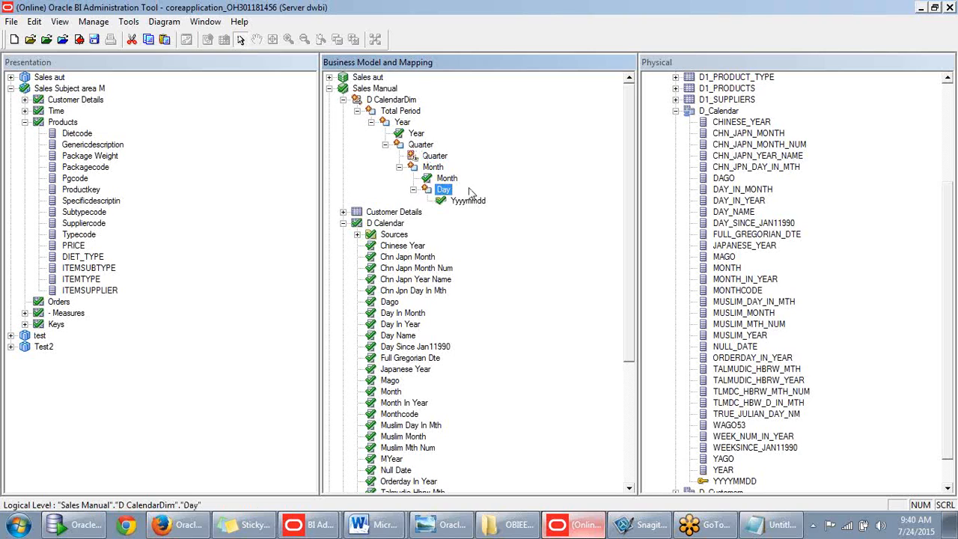
left_click(434, 167)
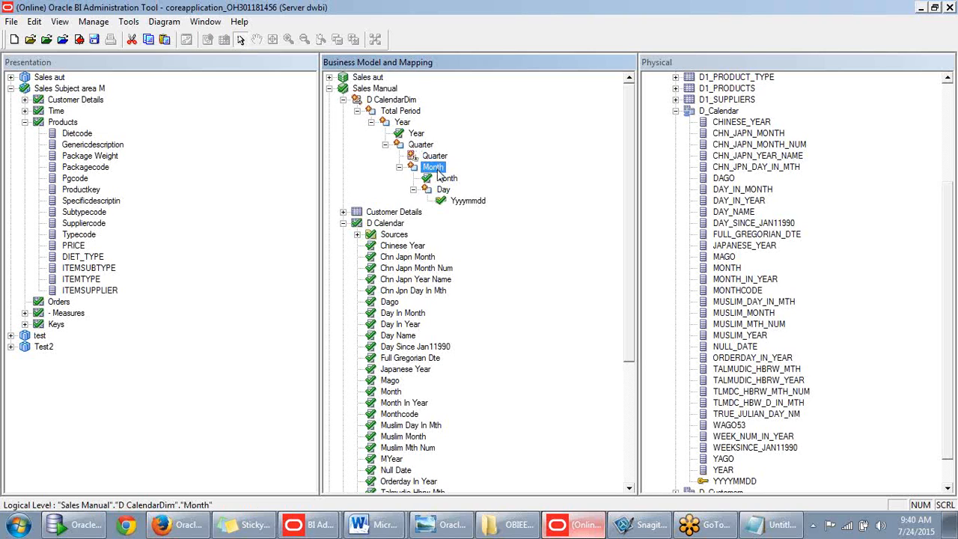
left_click(446, 178)
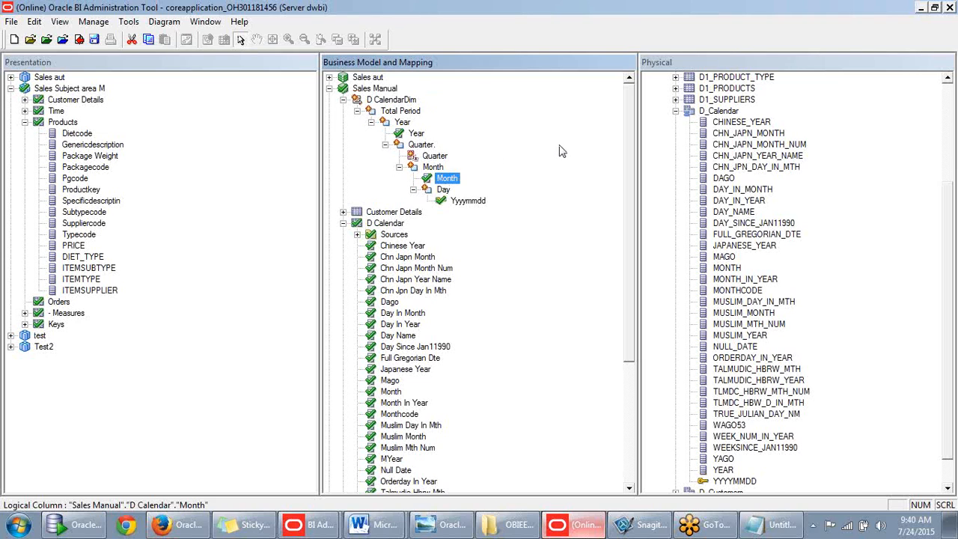
- Inspect the Yyyymmdd column and confirm the Day level is keyed by D Calendar Detail_Key on Yyyymmdd
double_click(462, 200)
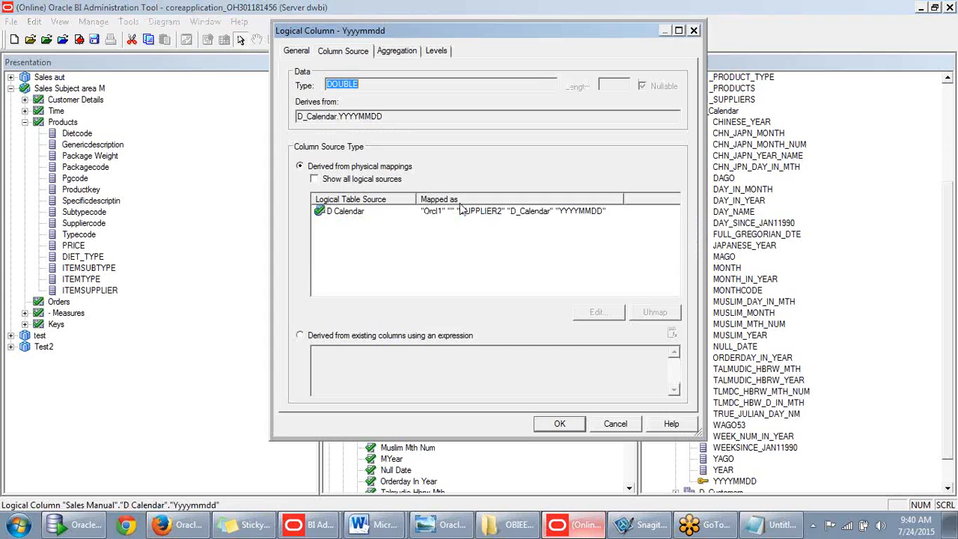
left_click(296, 51)
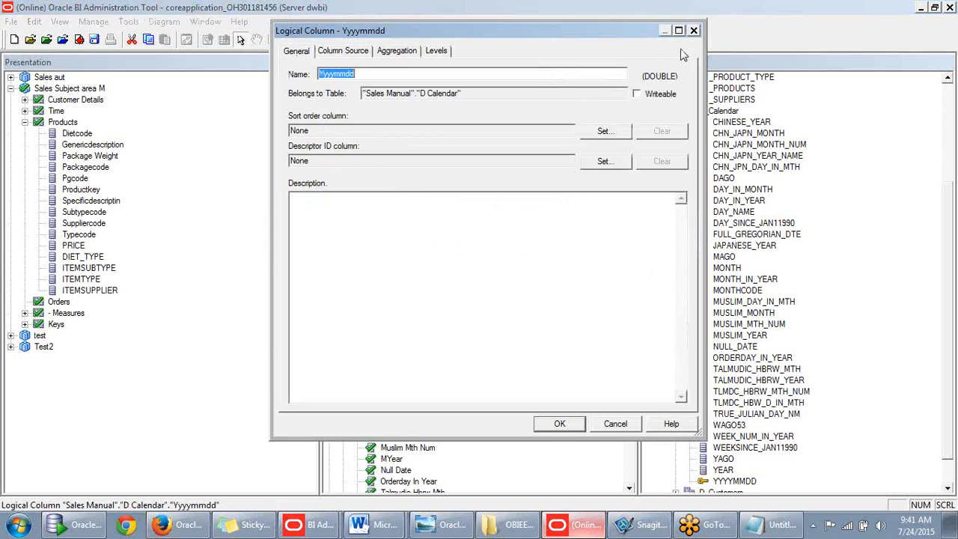
left_click(693, 30)
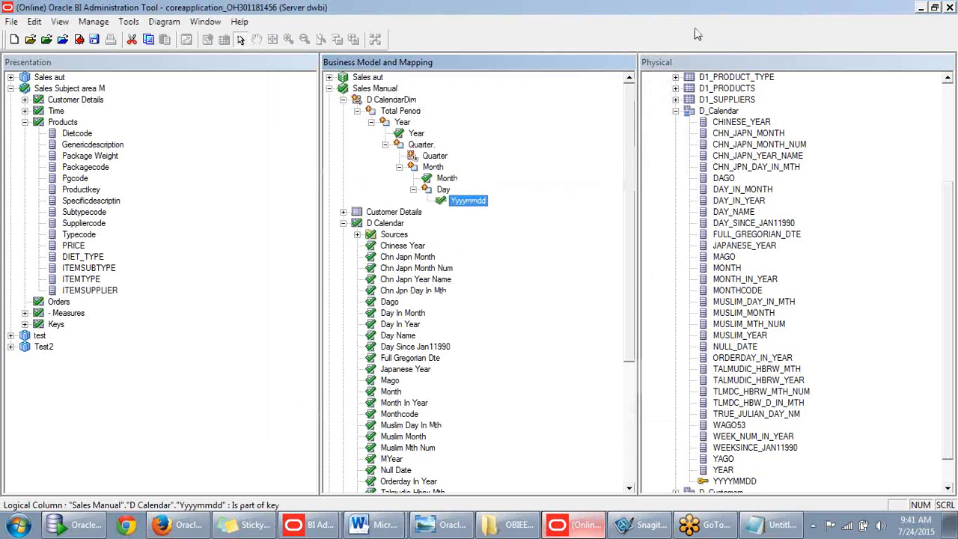
right_click(472, 202)
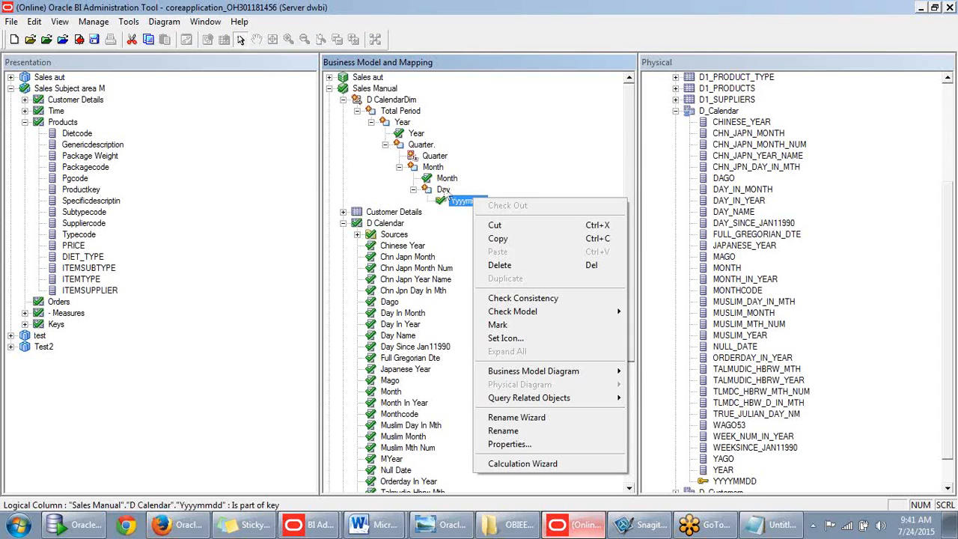
right_click(443, 191)
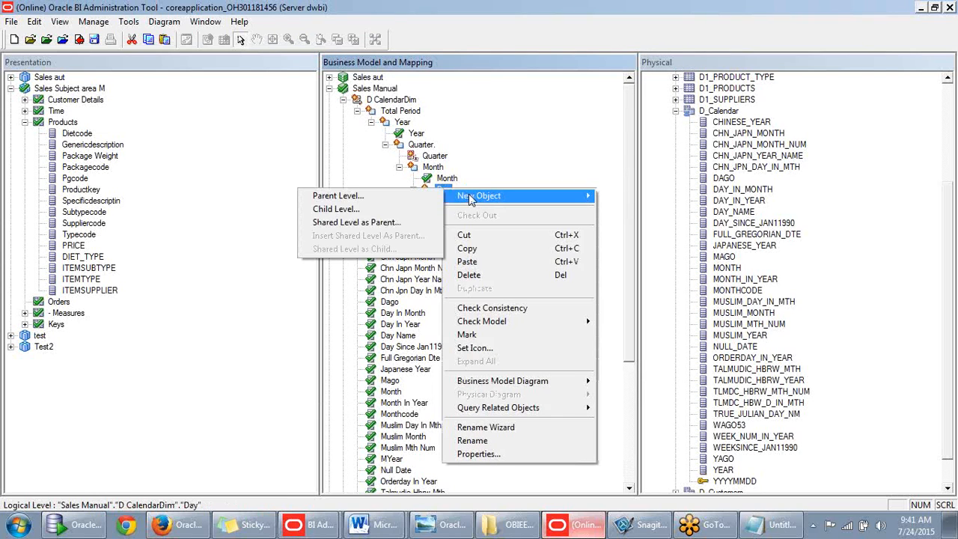
left_click(501, 170)
double_click(443, 191)
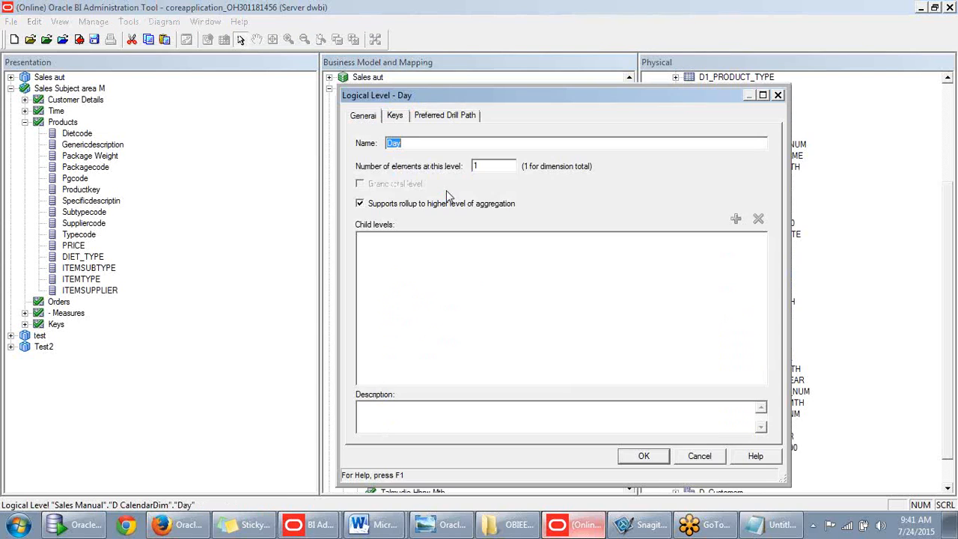
left_click(400, 116)
left_click(404, 193)
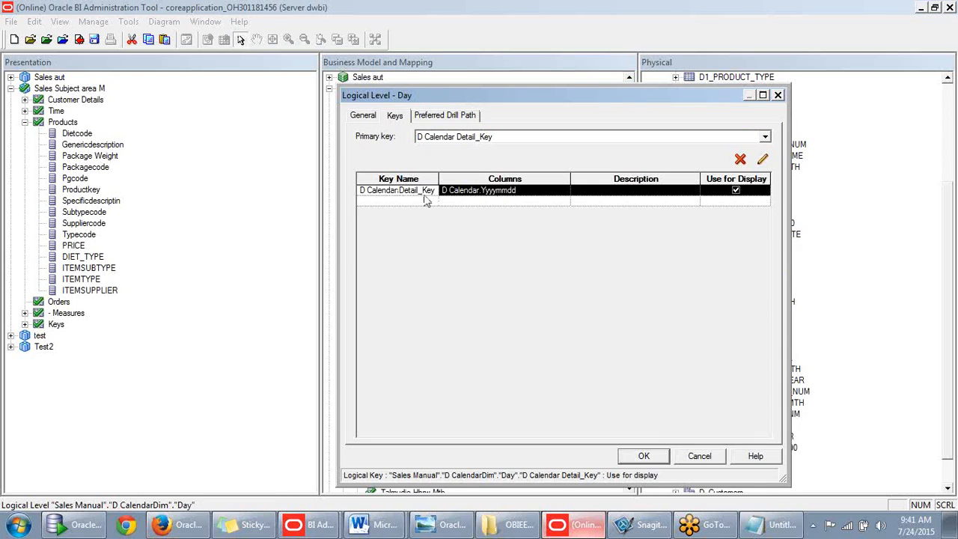
left_click(645, 458)
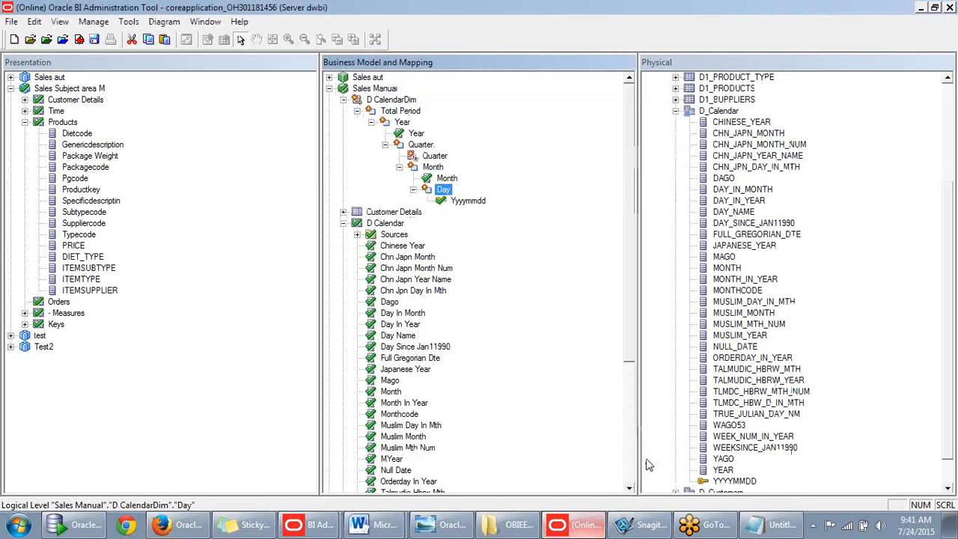
- Make the Month column the logical level key of the Month level
double_click(434, 168)
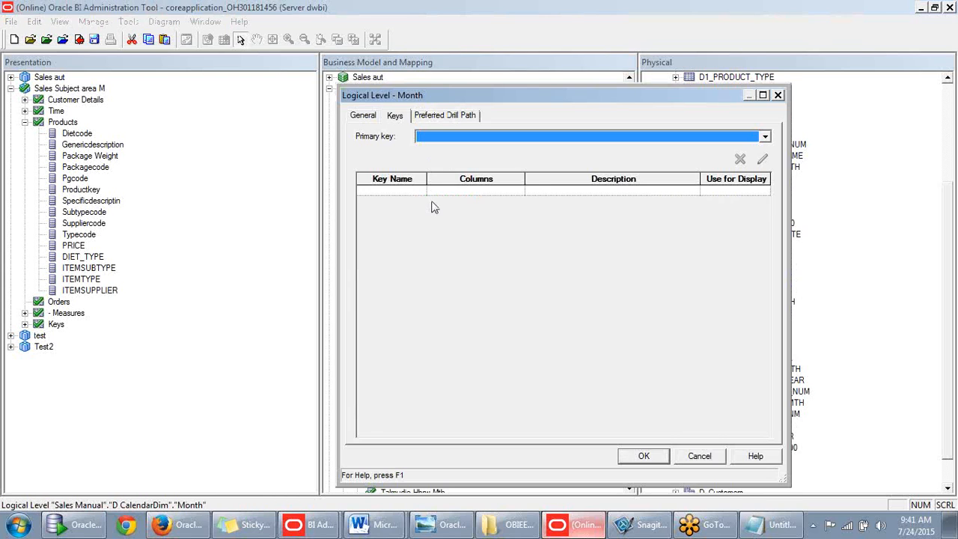
left_click(778, 102)
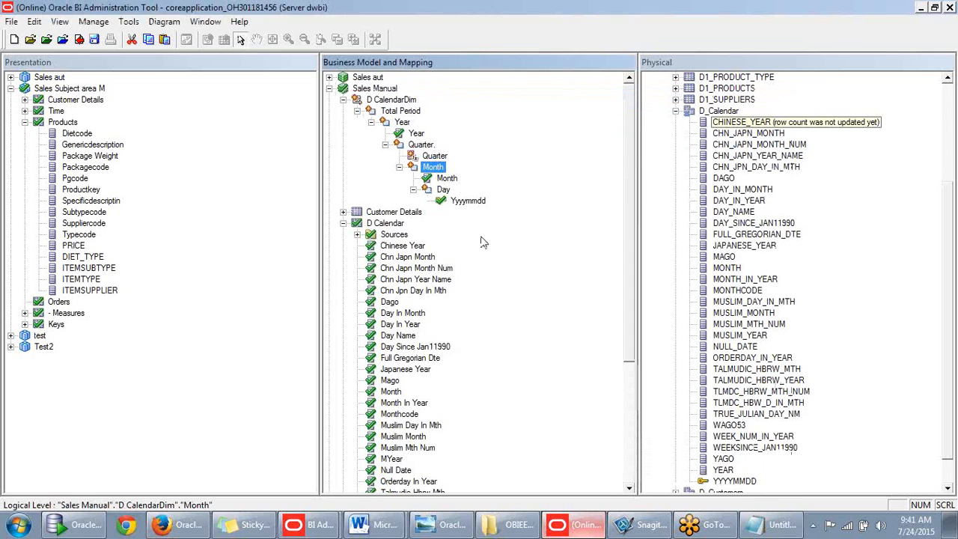
left_click(445, 180)
right_click(444, 182)
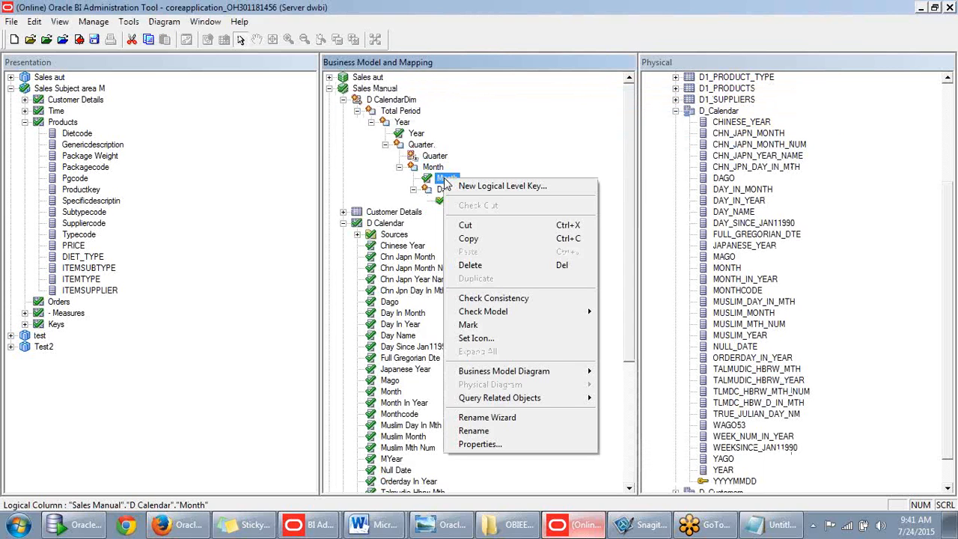
left_click(449, 180)
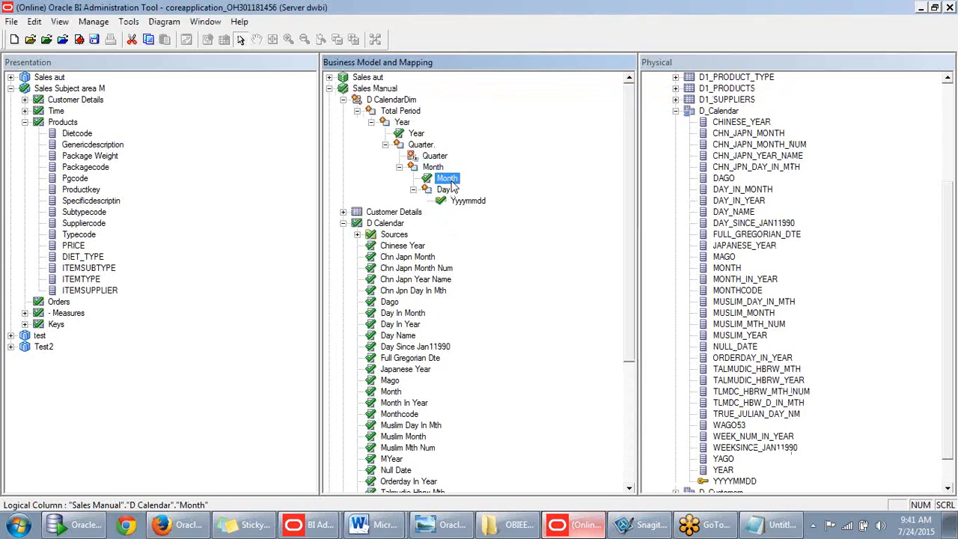
right_click(451, 181)
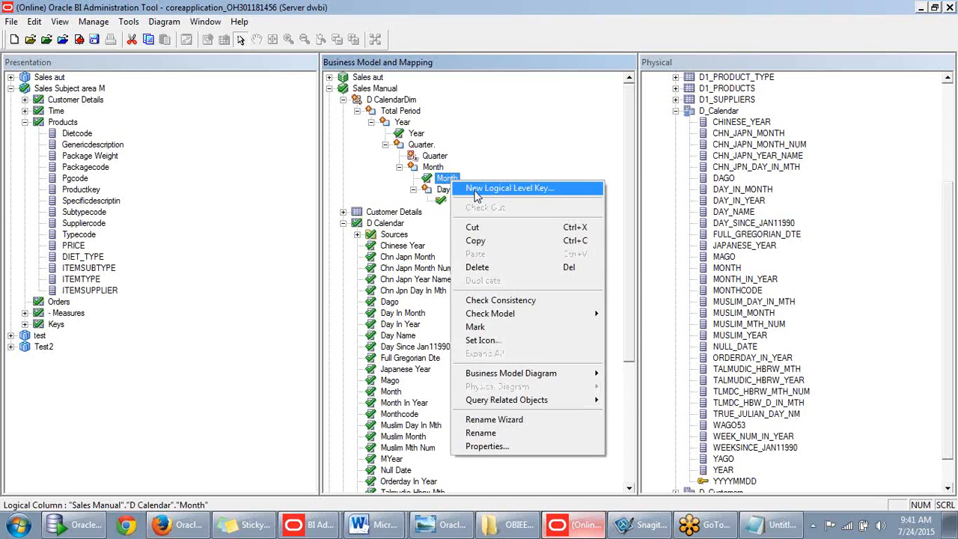
left_click(476, 193)
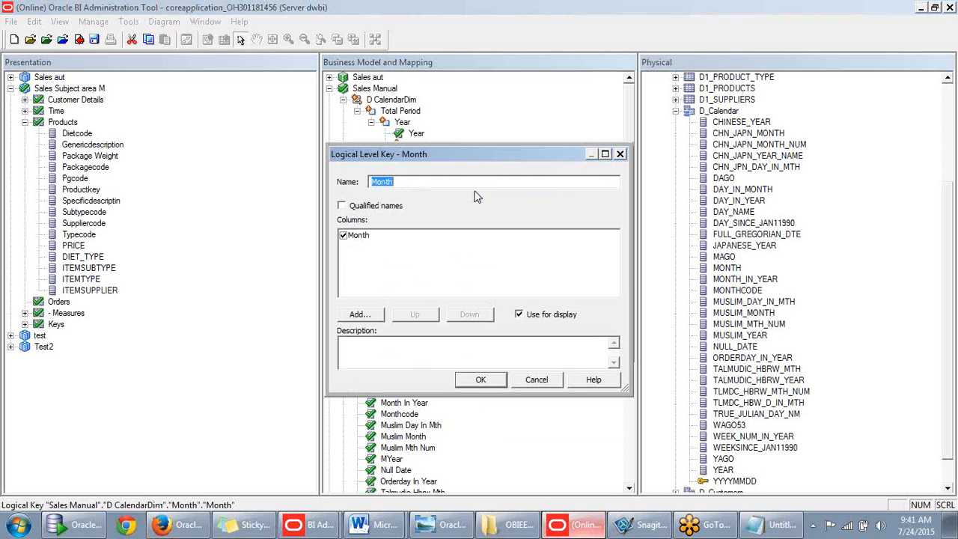
left_click(480, 380)
- Check the Month level's Keys tab and cancel the stray second-key edit
double_click(433, 168)
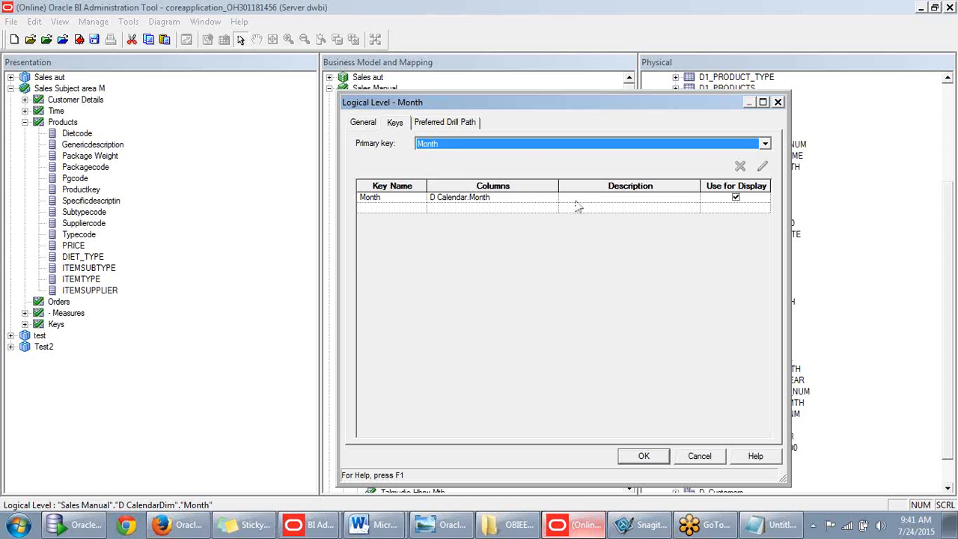
left_click(383, 208)
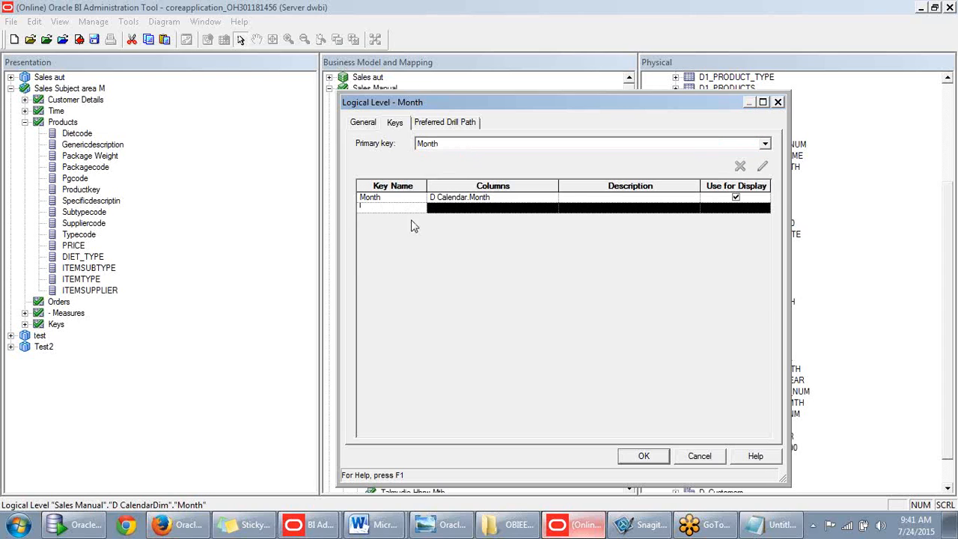
type("fsfs")
key("BackSpace")
key("BackSpace")
key("BackSpace")
key("BackSpace")
key("BackSpace")
left_click(701, 456)
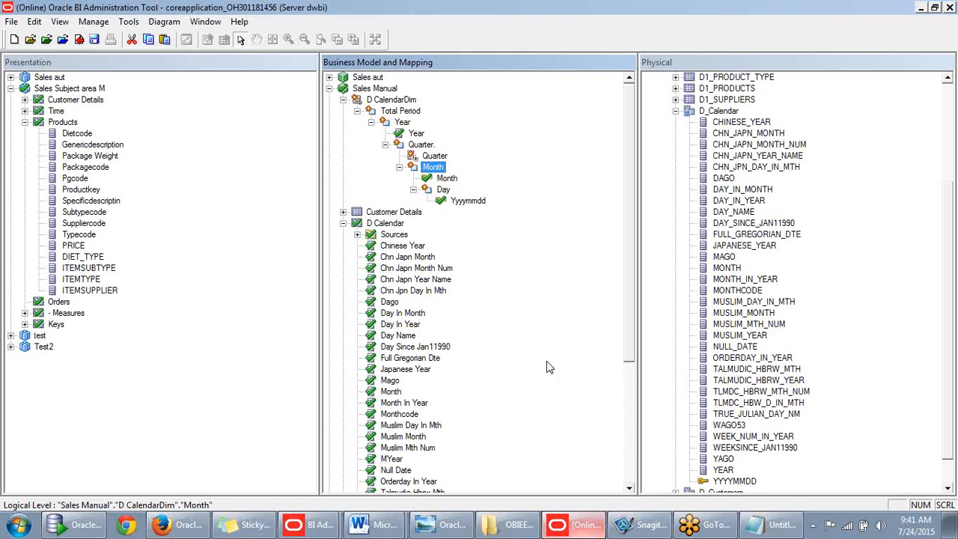
- Make the Quarter column the logical level key of the Quarter level
double_click(433, 155)
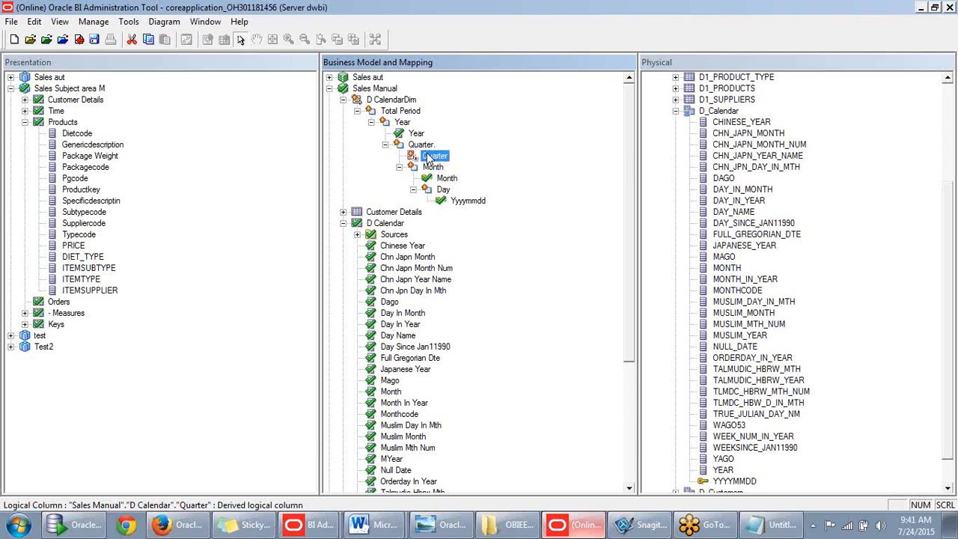
left_click(679, 30)
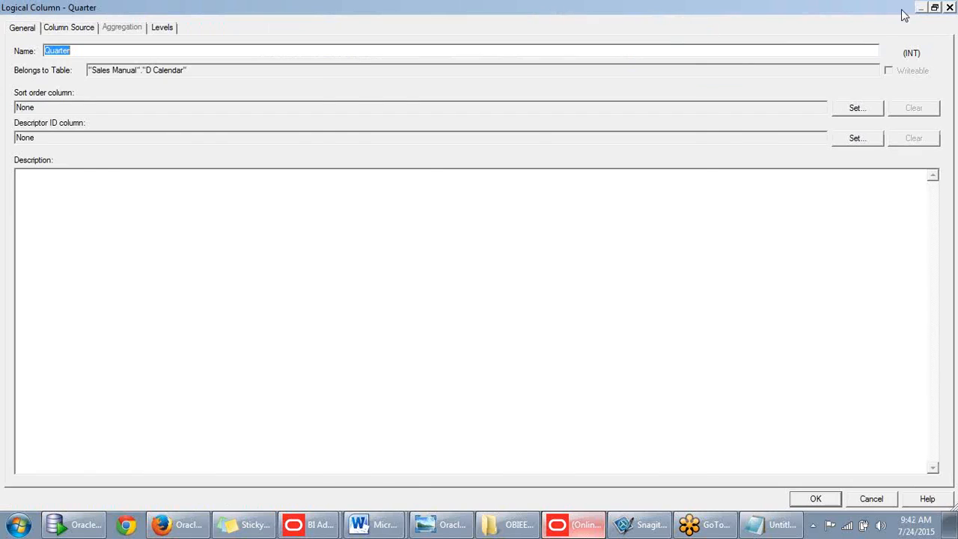
left_click(948, 10)
right_click(423, 153)
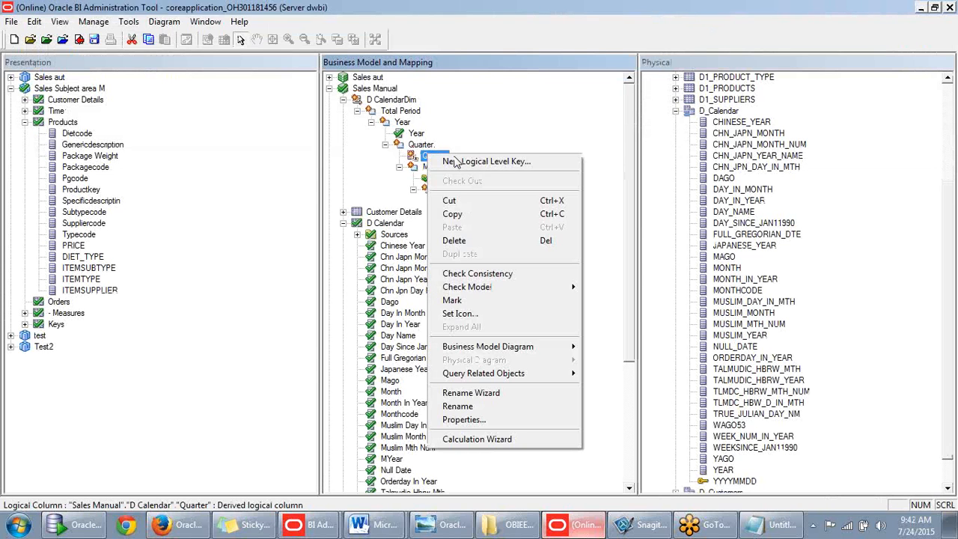
left_click(442, 160)
left_click(477, 379)
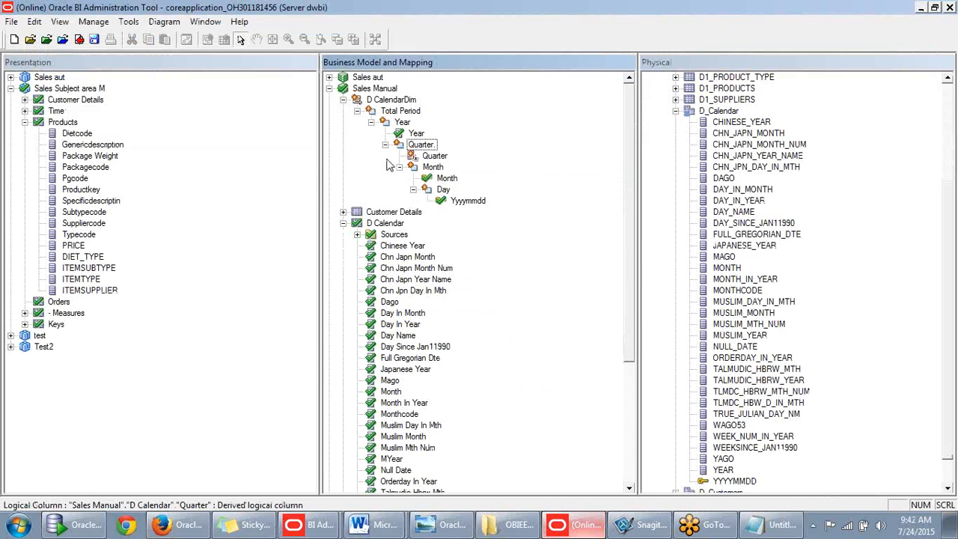
- Make the Year column the logical level key of the Year level
right_click(416, 135)
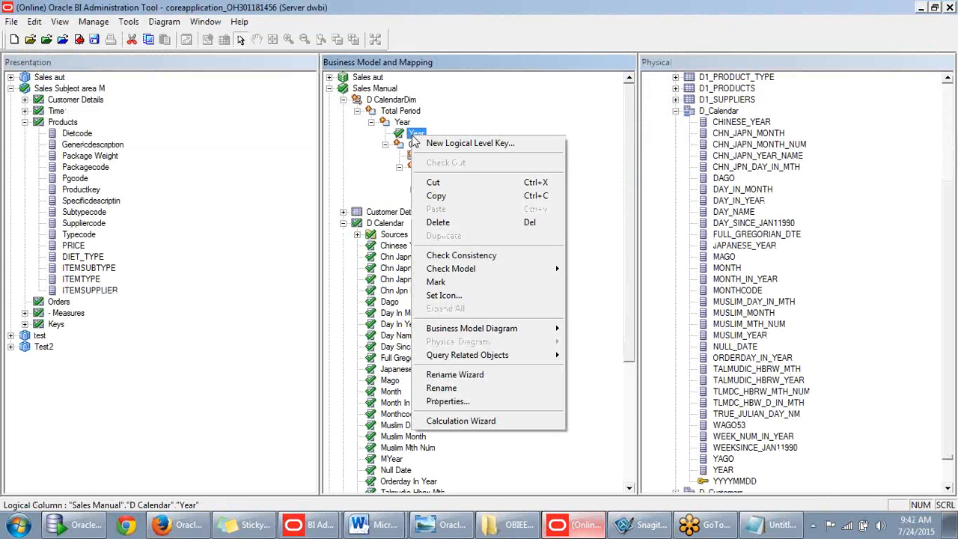
left_click(439, 144)
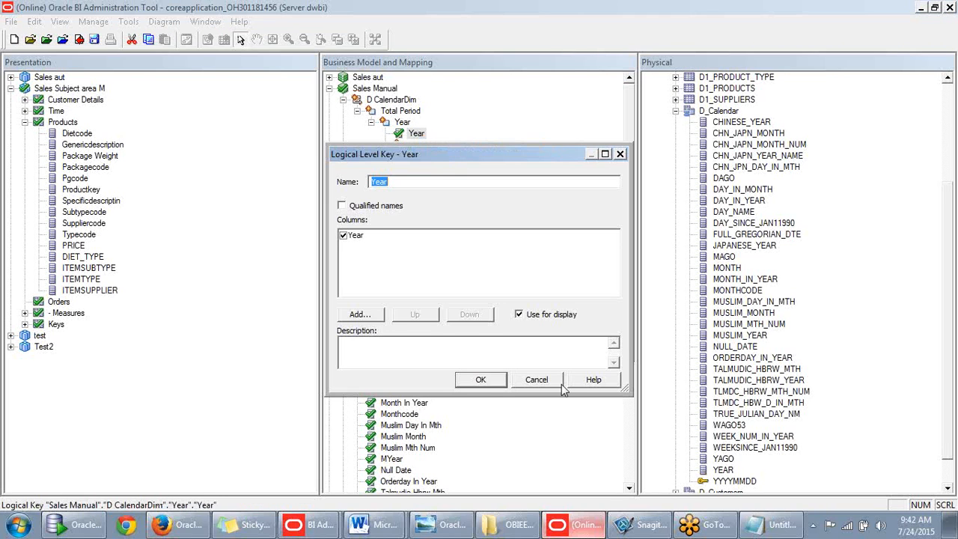
left_click(486, 383)
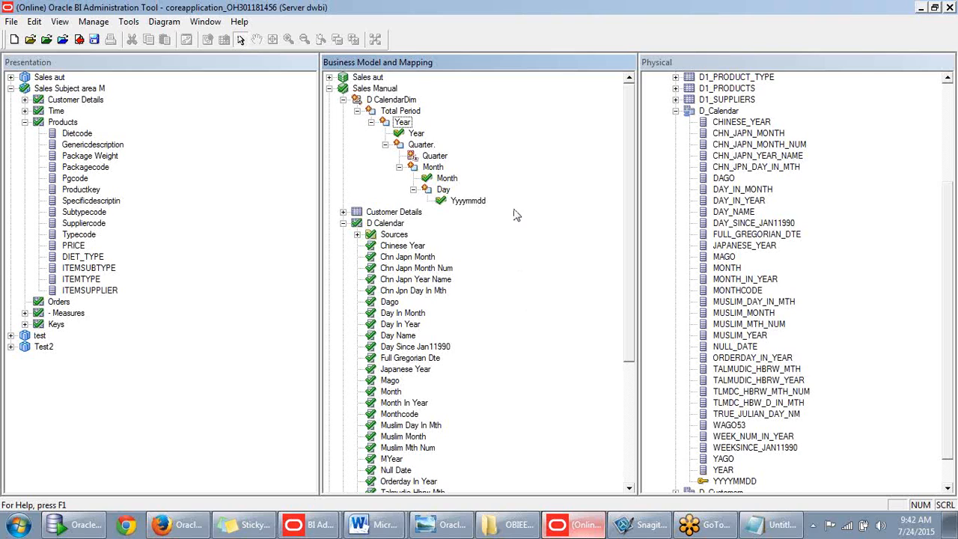
left_click(437, 168)
left_click(443, 179)
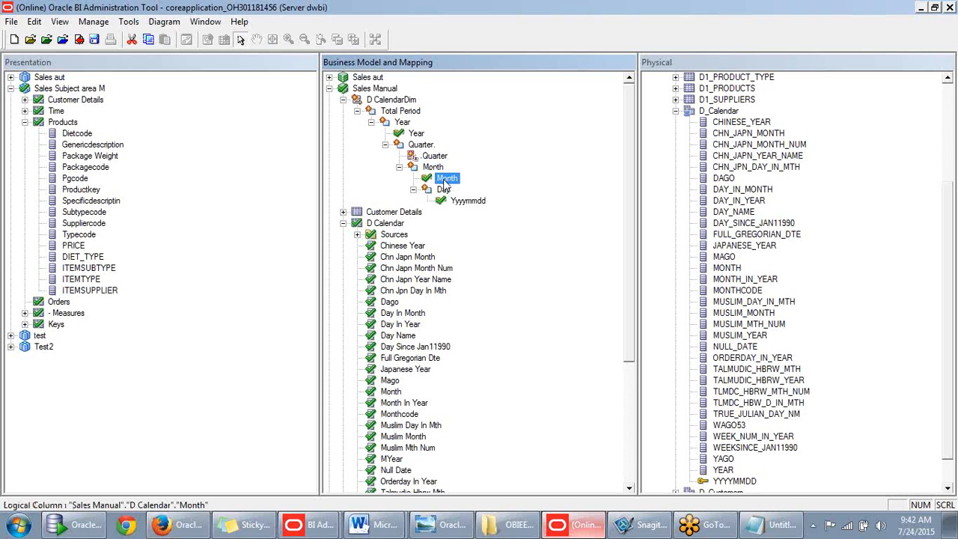
- Preview the data stored in the physical MONTH column of D_Calendar
scroll(449, 180, "down", 1)
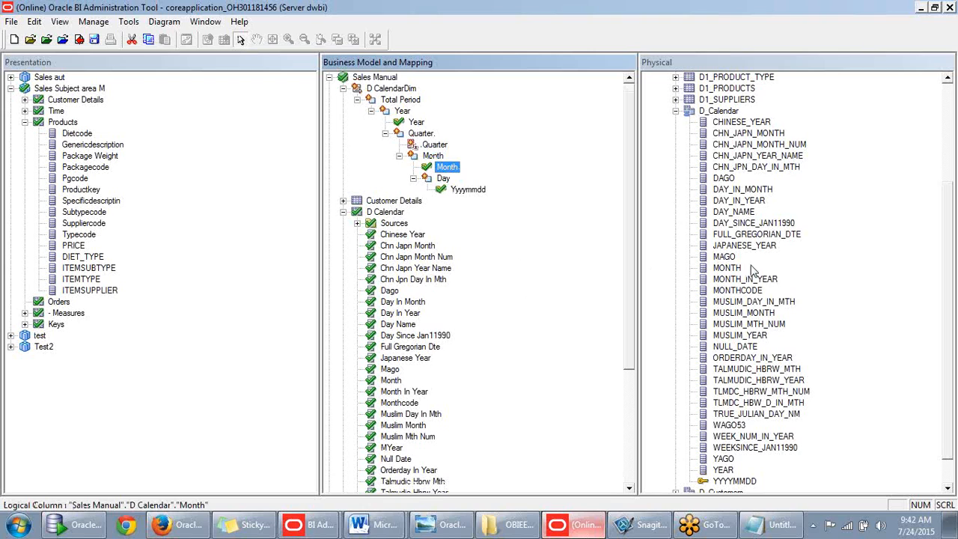
scroll(752, 270, "down", 1)
right_click(727, 269)
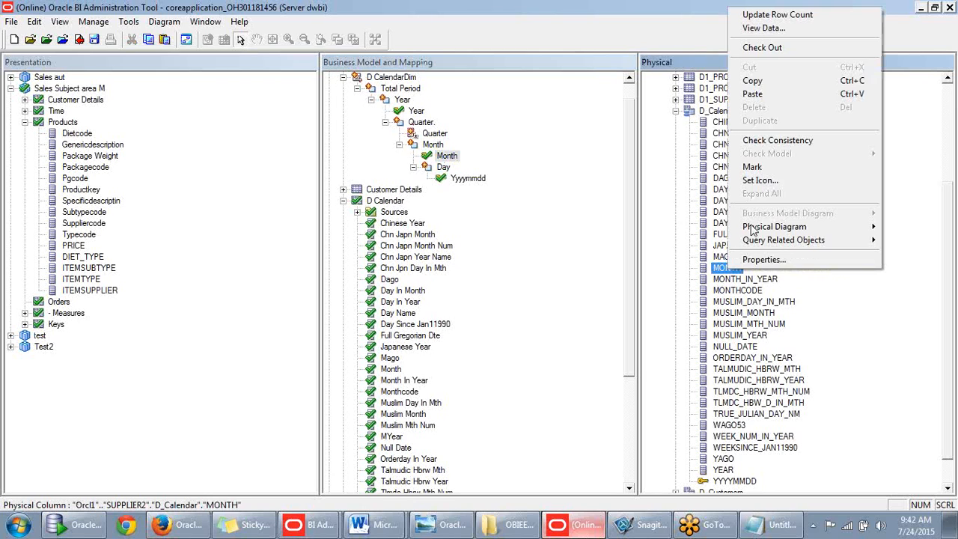
left_click(755, 28)
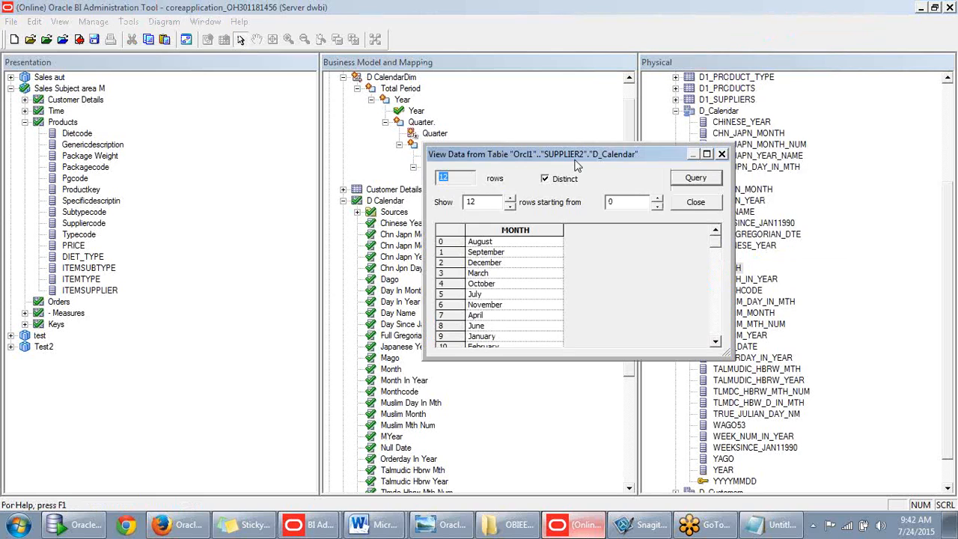
scroll(717, 266, "down", 1)
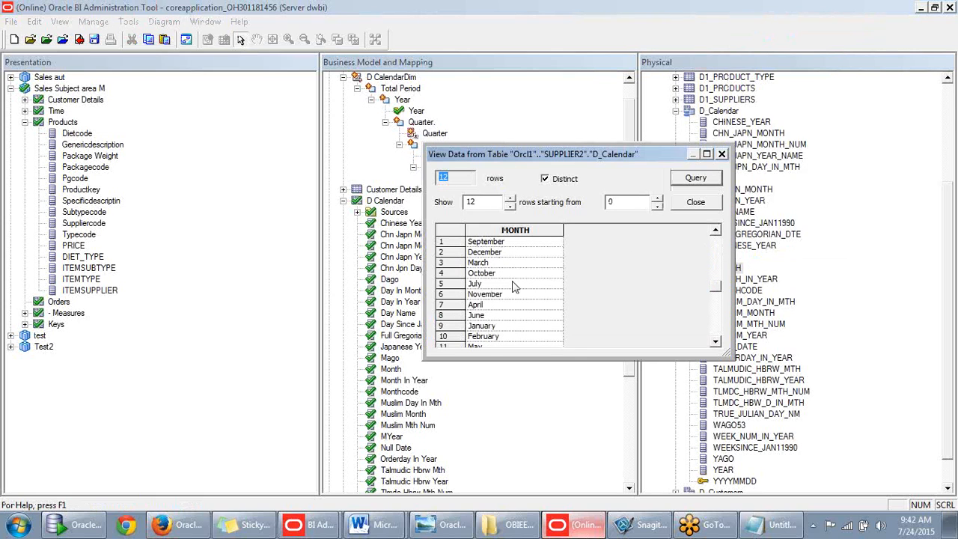
left_click_drag(716, 294, 735, 247)
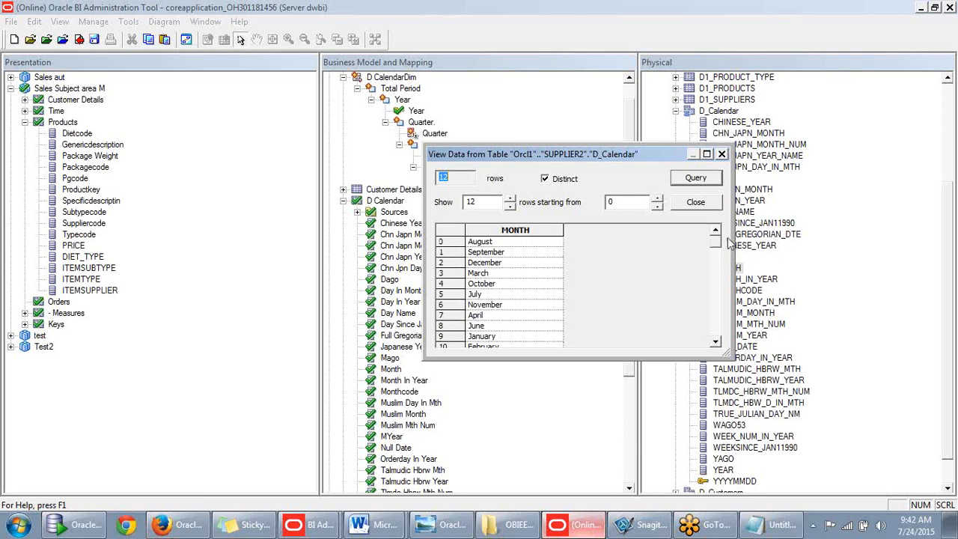
left_click_drag(617, 160, 703, 137)
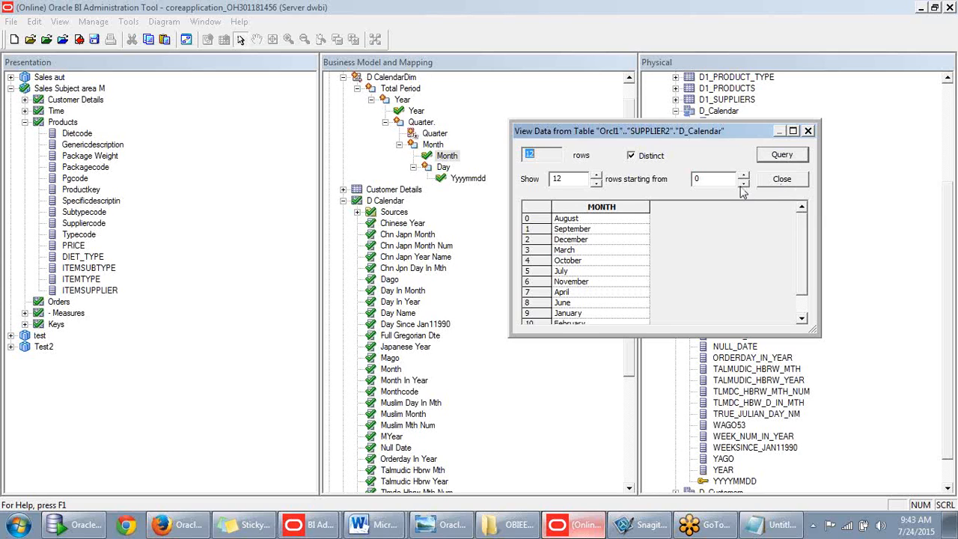
left_click_drag(716, 131, 712, 173)
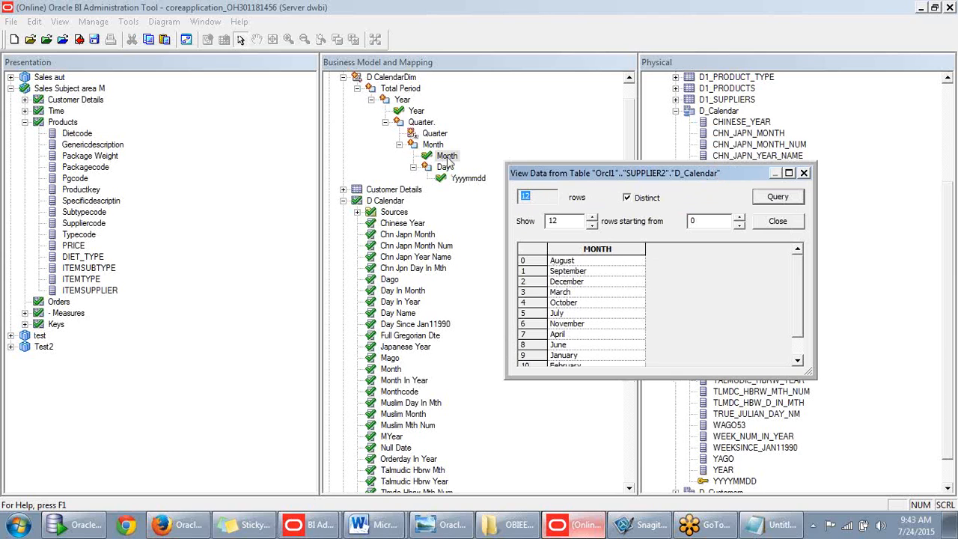
left_click(803, 173)
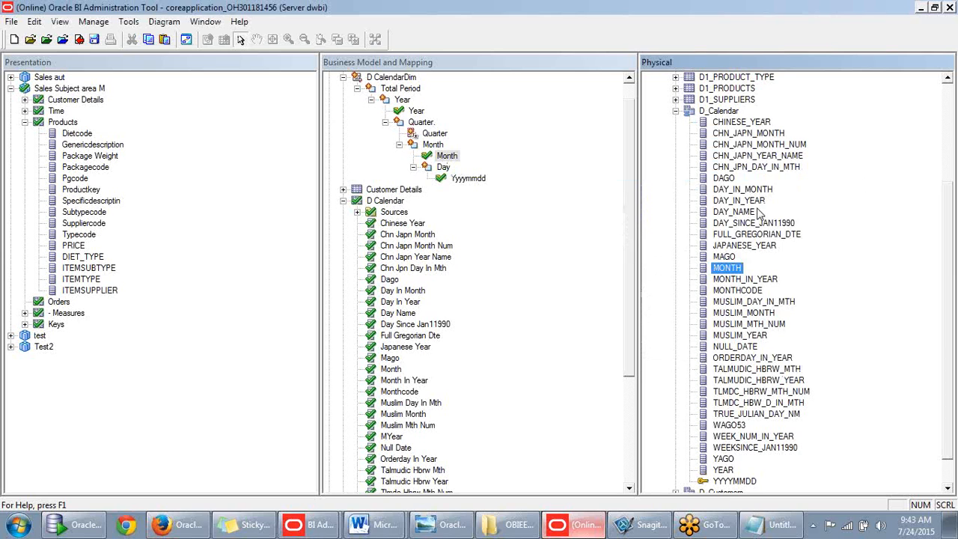
- Preview the distinct MONTHCODE values, then close the preview
right_click(734, 292)
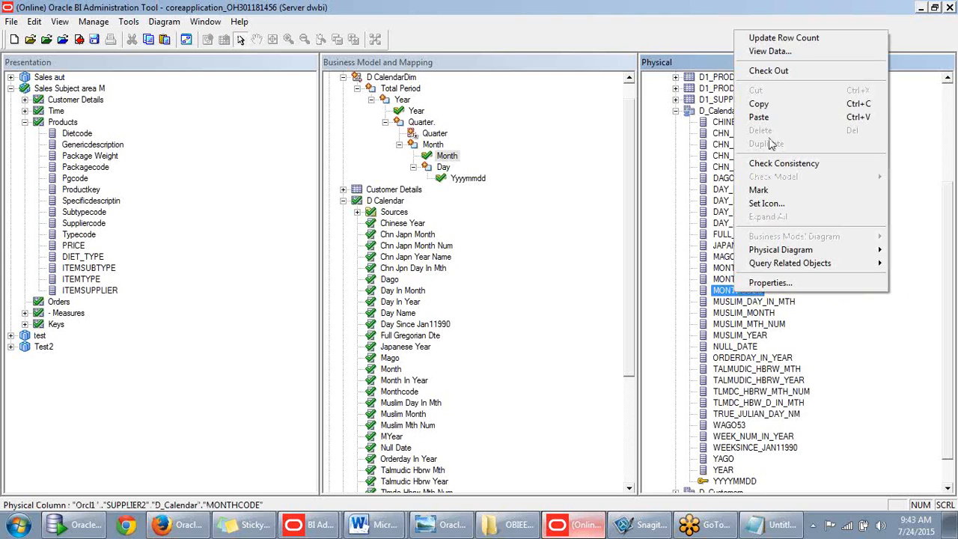
left_click(768, 70)
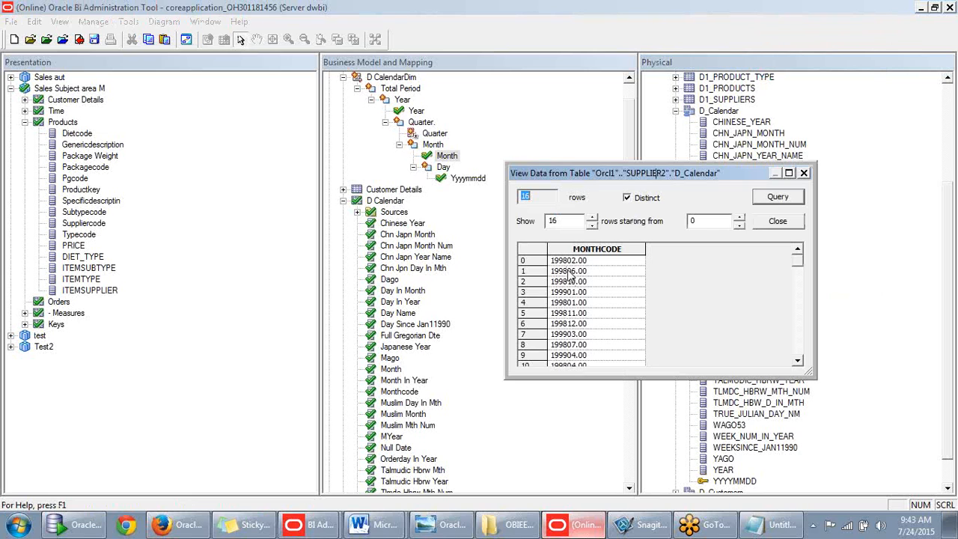
left_click(776, 223)
- Add Monthcode under the Month level and make it a new logical level key
left_click(512, 222)
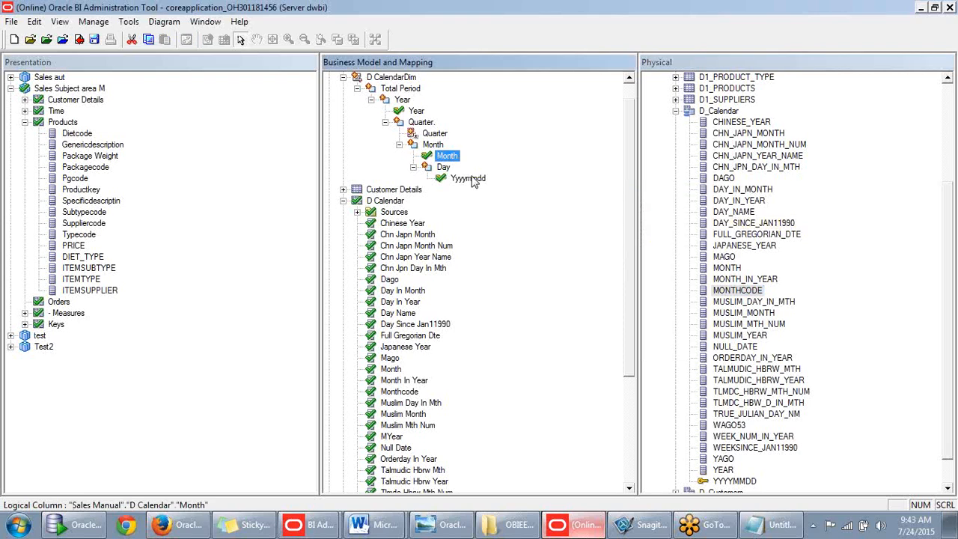
scroll(417, 335, "down", 1)
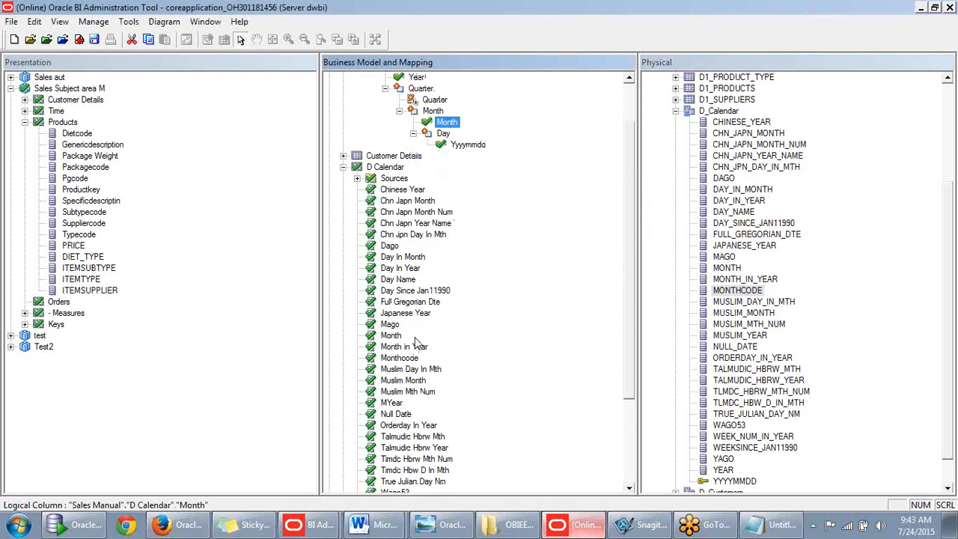
scroll(416, 341, "down", 3)
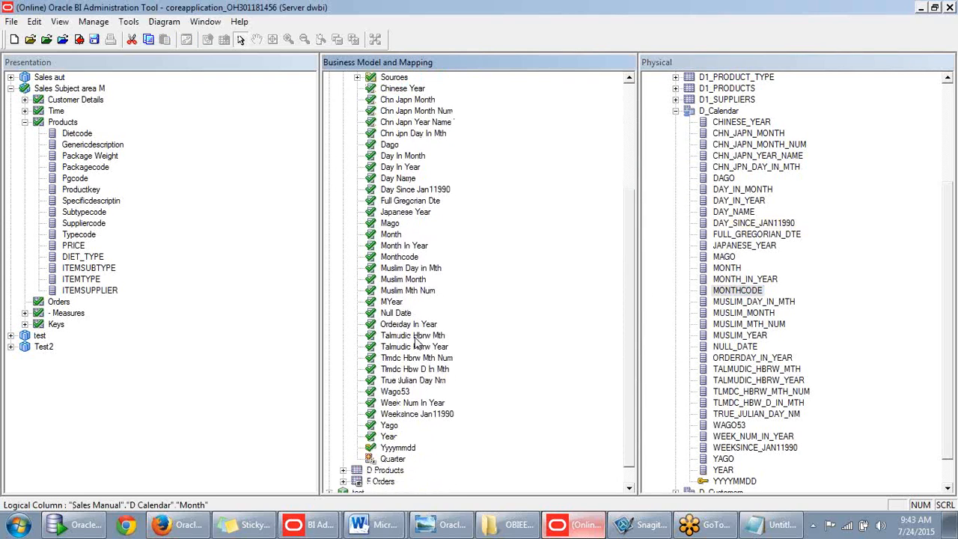
scroll(417, 341, "up", 2)
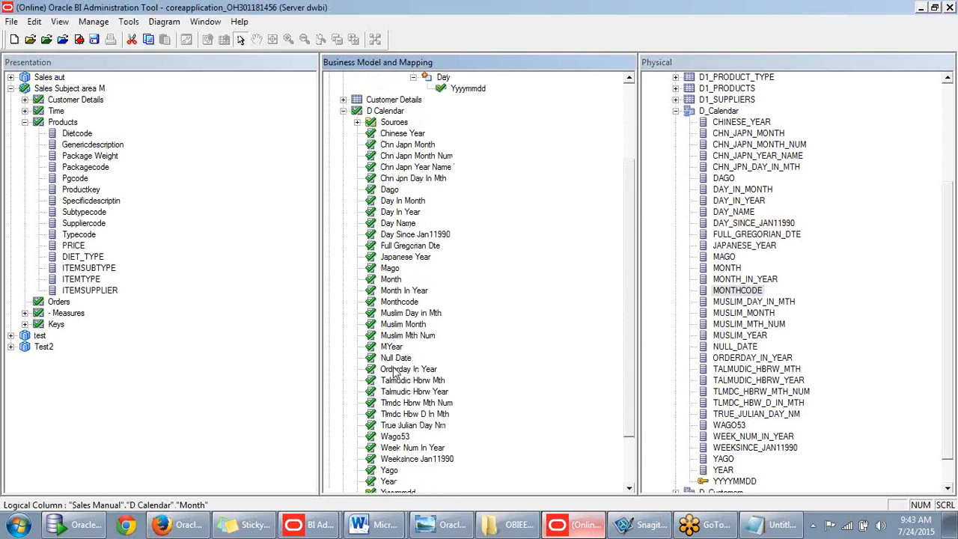
scroll(401, 307, "up", 1)
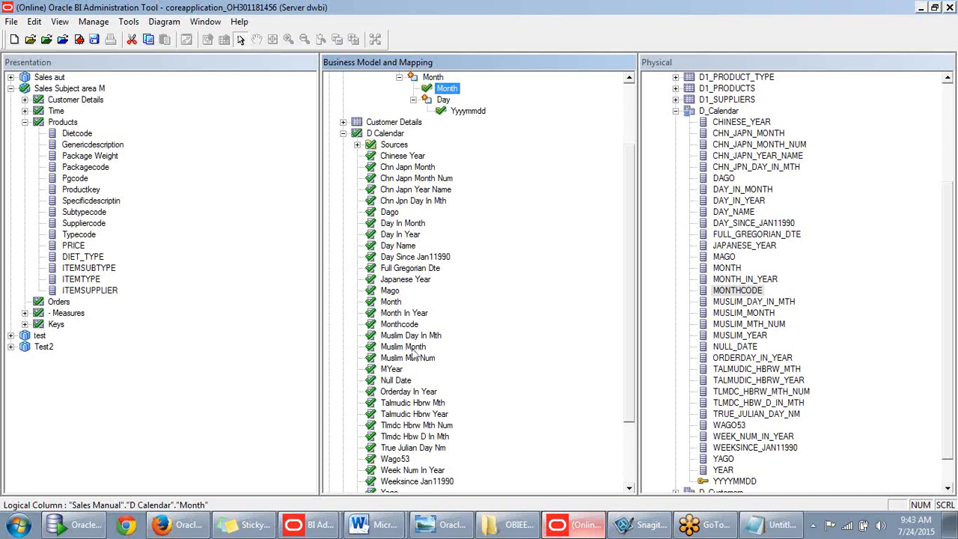
left_click_drag(402, 324, 435, 123)
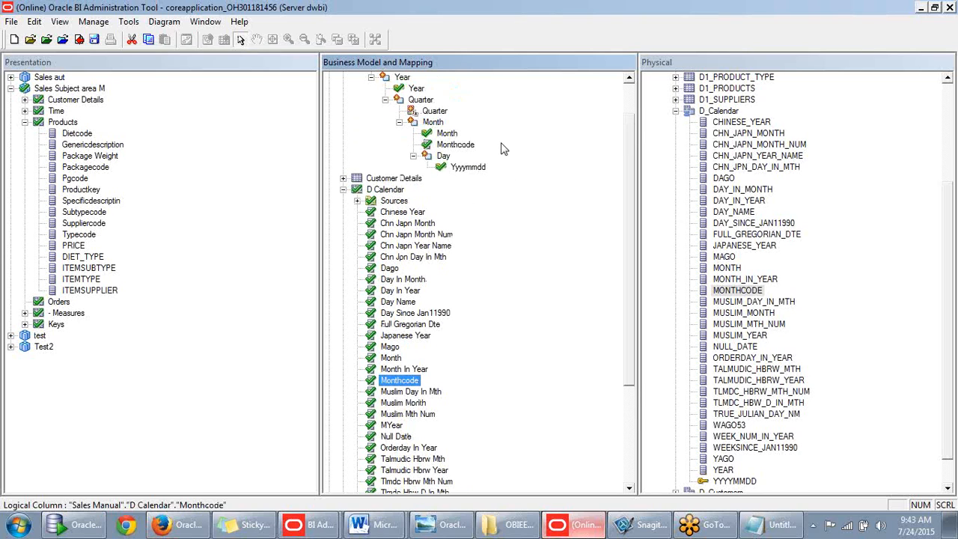
right_click(458, 145)
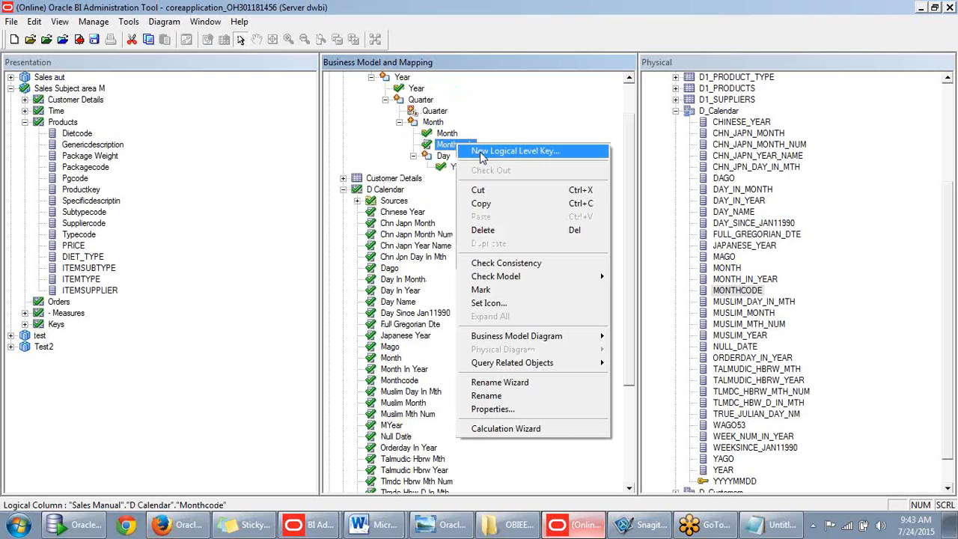
left_click(483, 152)
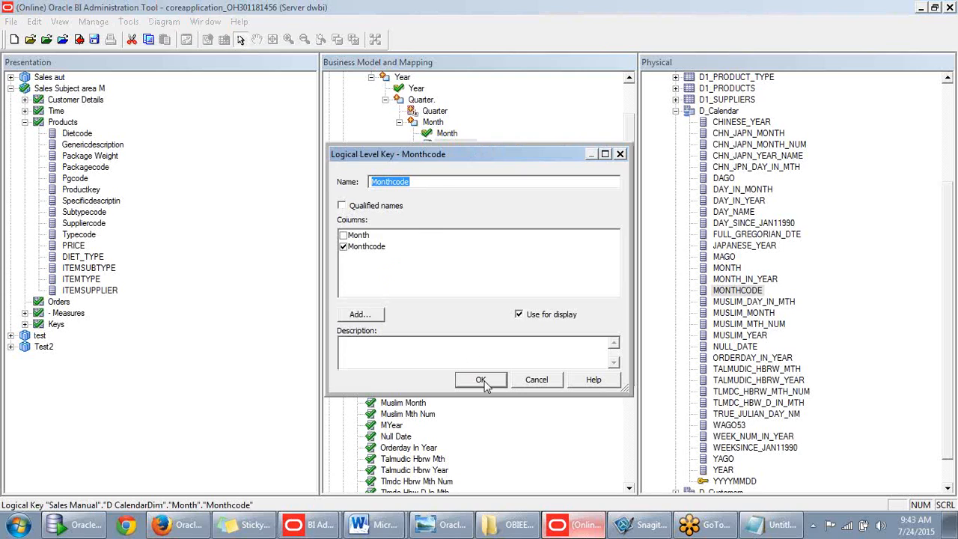
left_click(480, 379)
- Turn off Use for Display for the Monthcode key, keeping Month as the display key
double_click(432, 123)
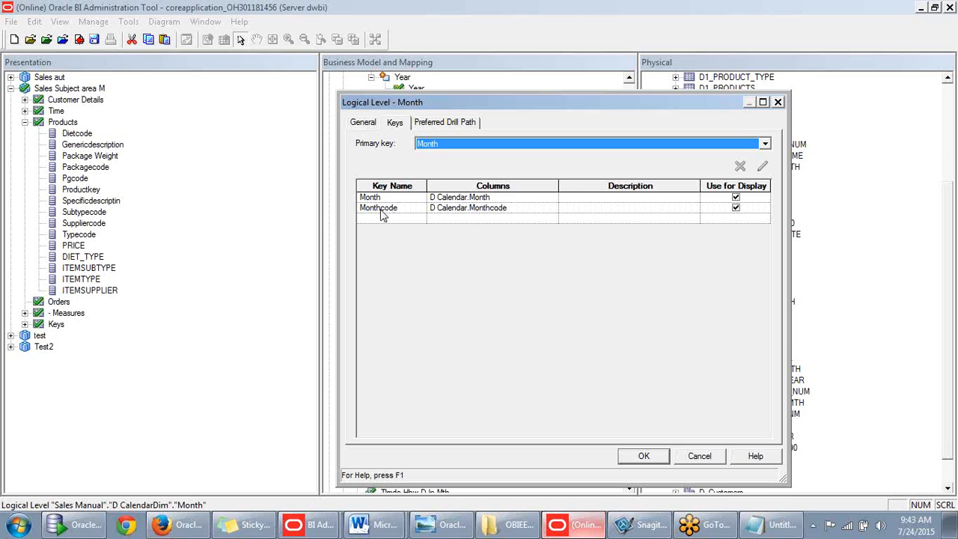
left_click(736, 207)
left_click(735, 207)
left_click(736, 207)
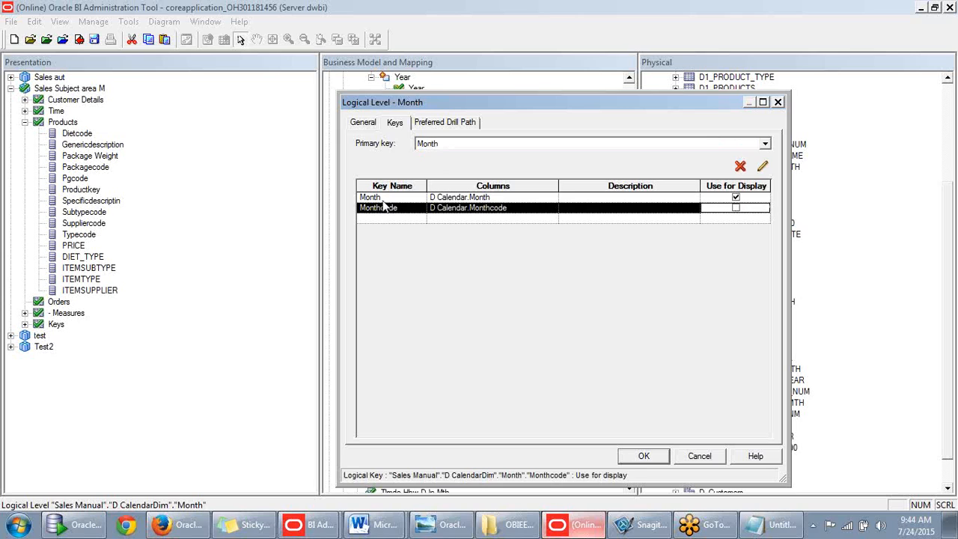
left_click(383, 196)
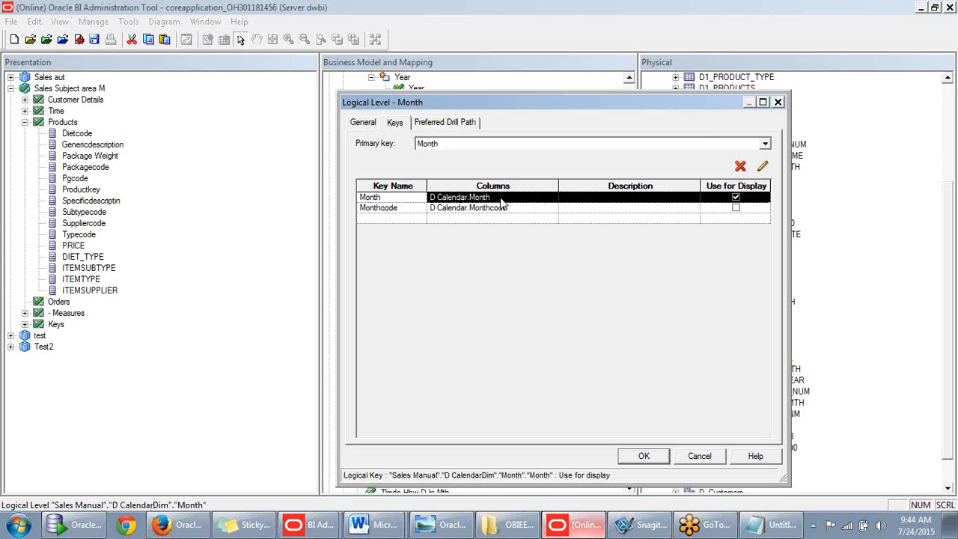
left_click(475, 199)
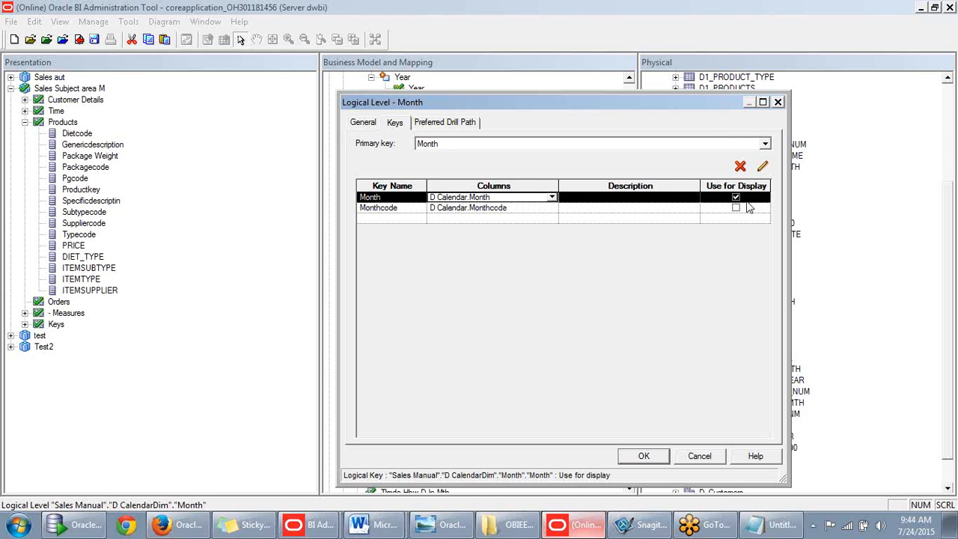
left_click(643, 455)
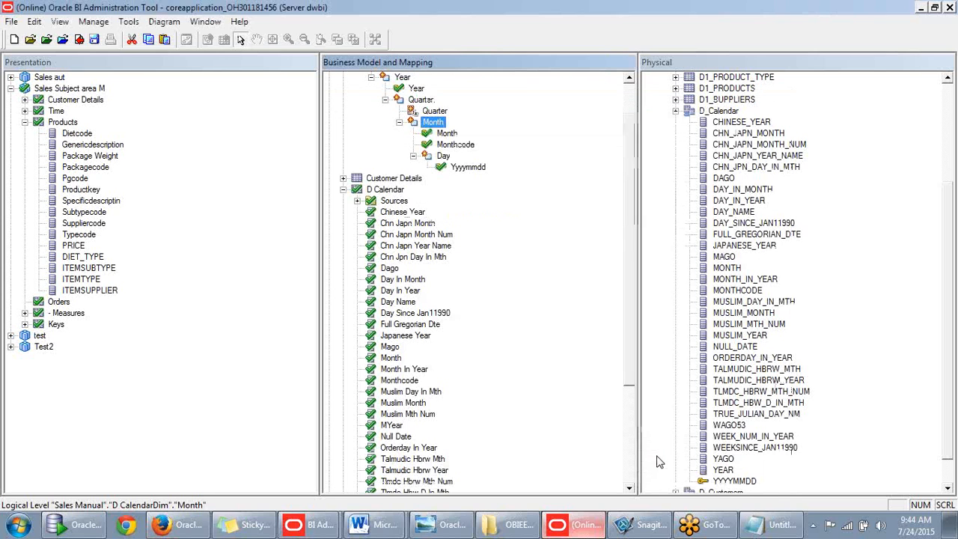
- Re-expand D CalendarDim and select its Year level
scroll(629, 293, "up", 1)
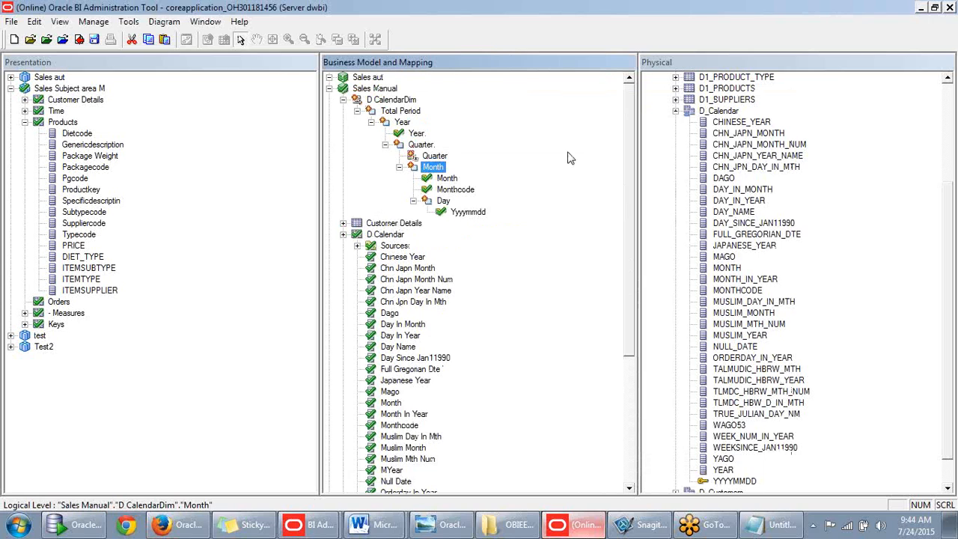
left_click(343, 101)
left_click(344, 100)
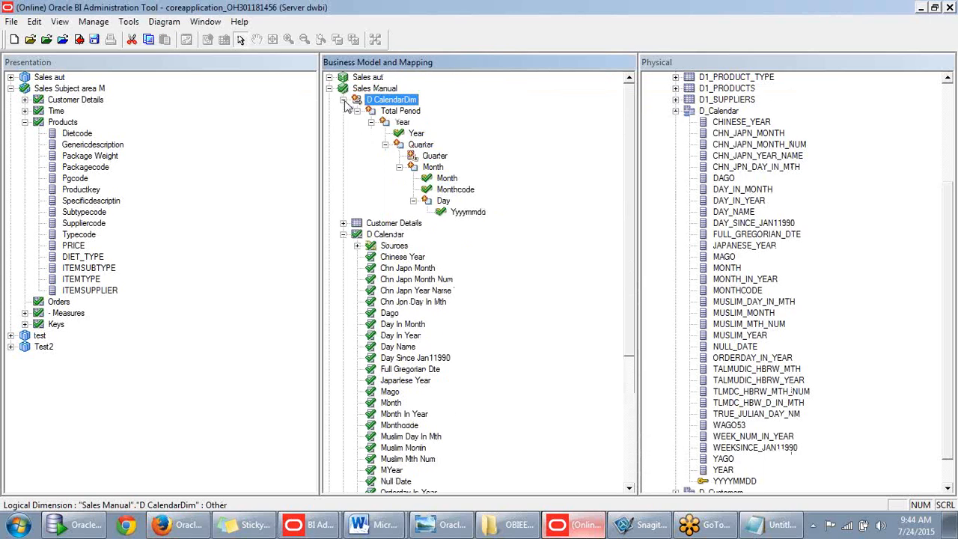
left_click(401, 122)
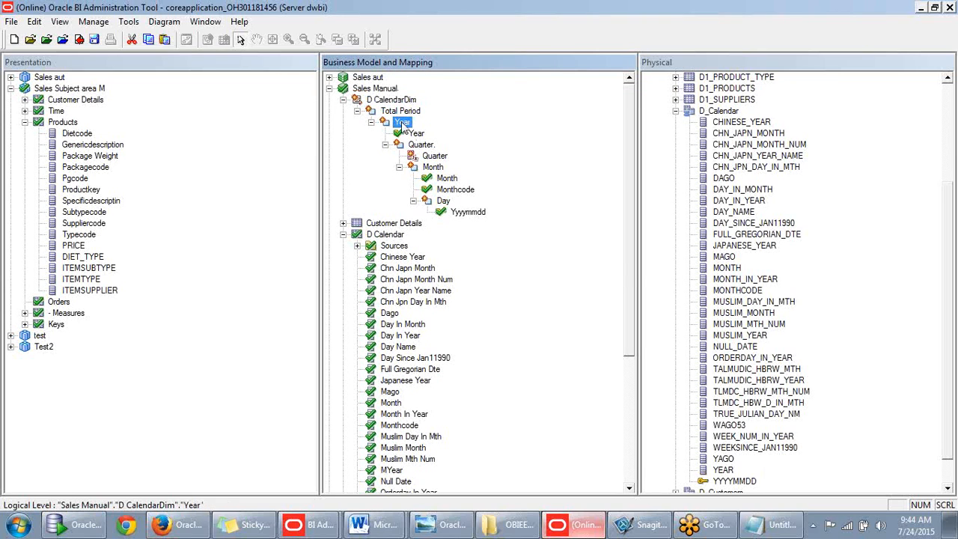
mouse_move(631, 252)
left_mouse_down()
mouse_move(629, 387)
mouse_move(642, 251)
left_mouse_up()
- Glance at D Calendar's properties, then collapse D CalendarDim and the D Calendar table
double_click(380, 235)
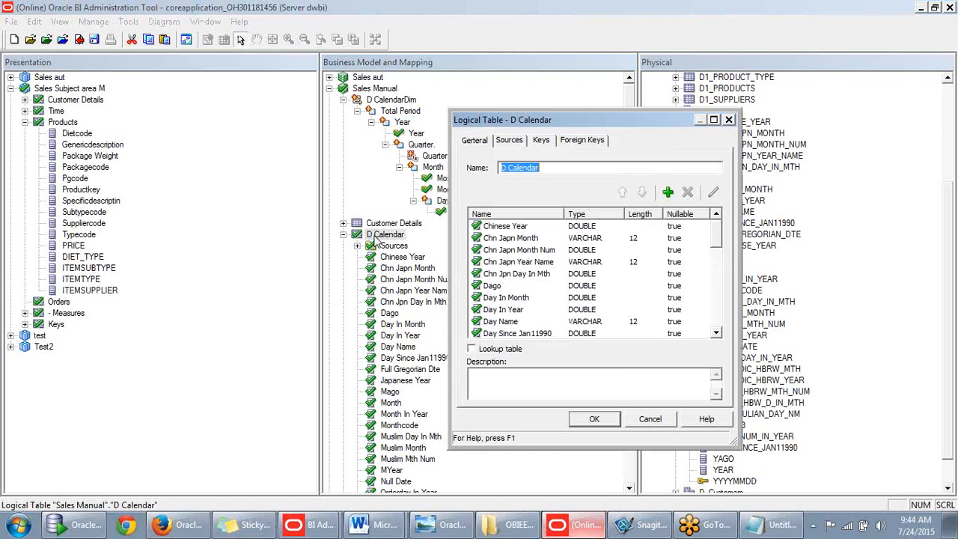
left_click(727, 119)
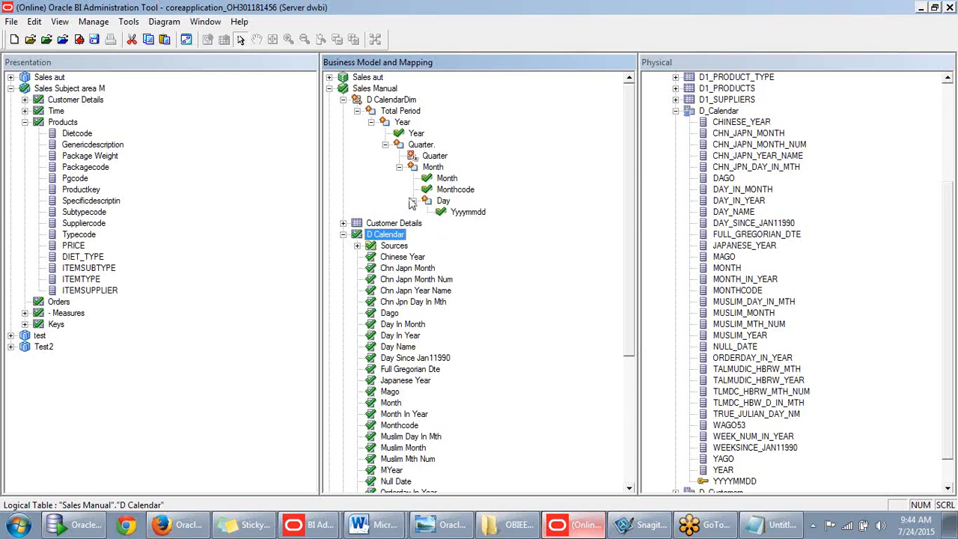
left_click(342, 99)
left_click(329, 88)
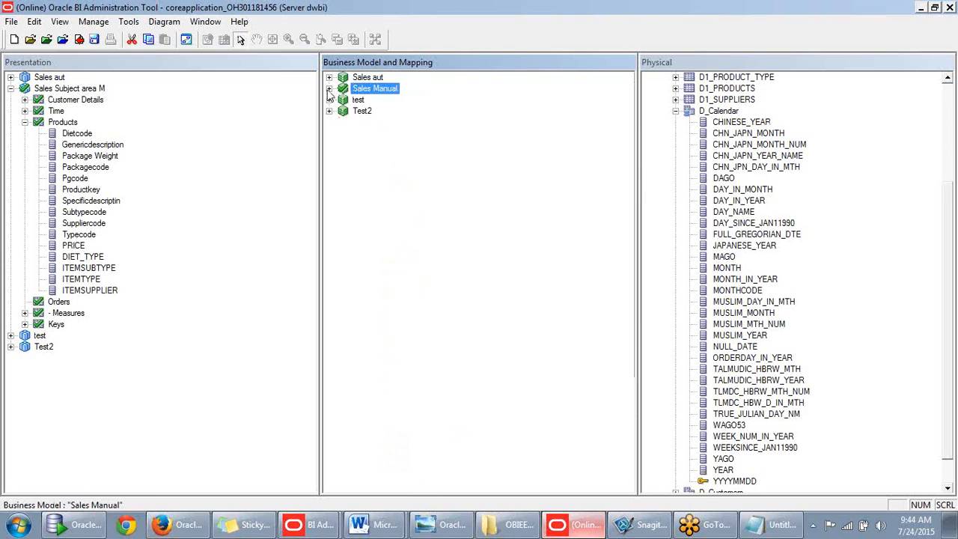
left_click(329, 88)
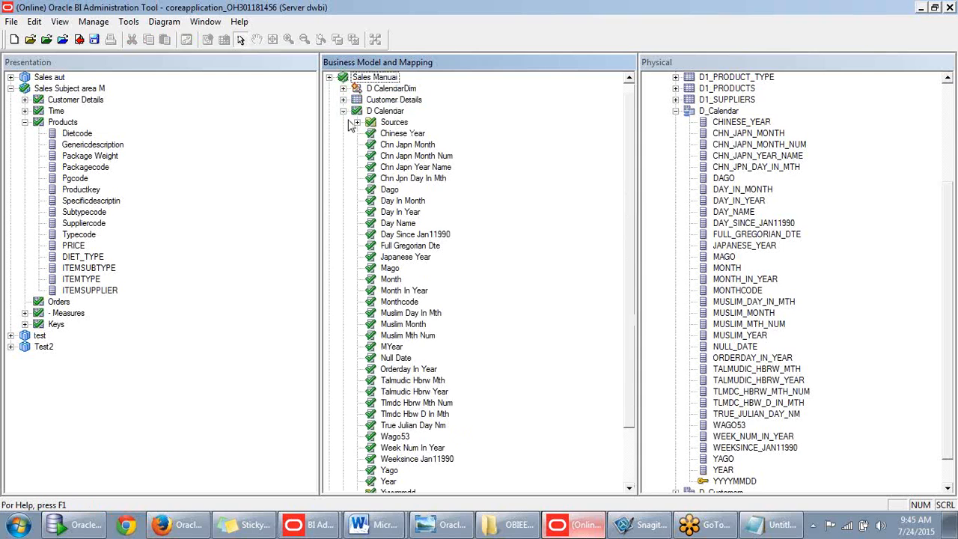
left_click(343, 111)
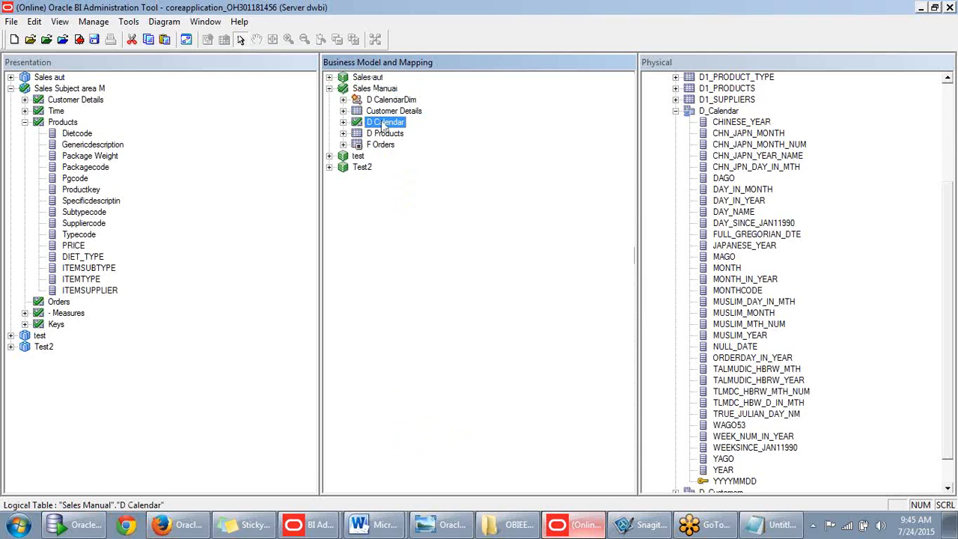
- Review D Calendar's General, Sources, Keys and Foreign Keys tabs, then expand its Sources folder
right_click(358, 122)
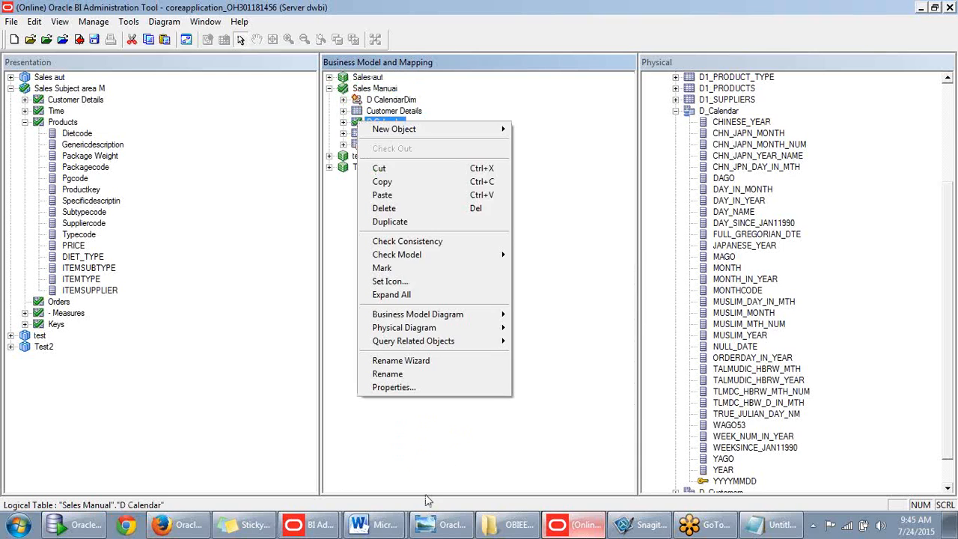
left_click(428, 388)
left_click(510, 142)
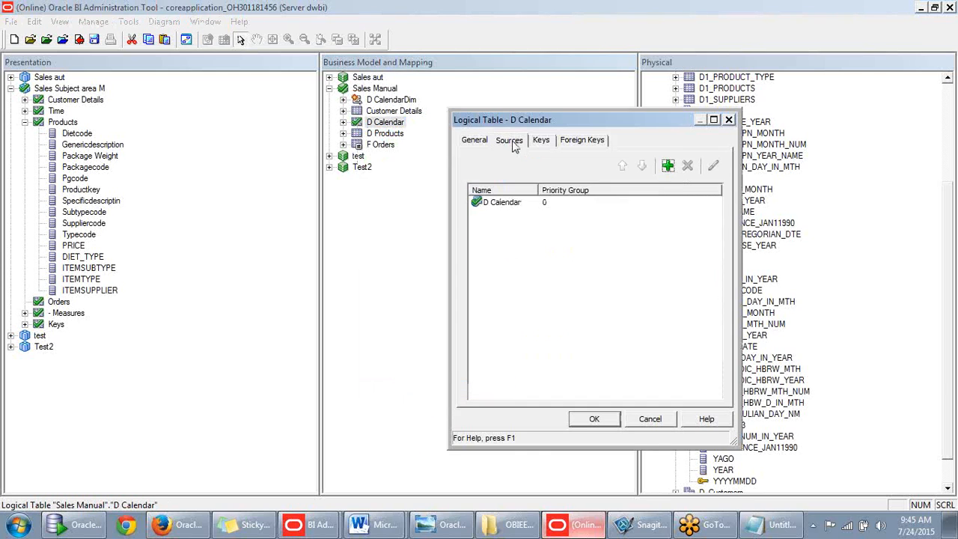
left_click(479, 143)
left_click(508, 140)
left_click(541, 141)
left_click(574, 141)
left_click(728, 120)
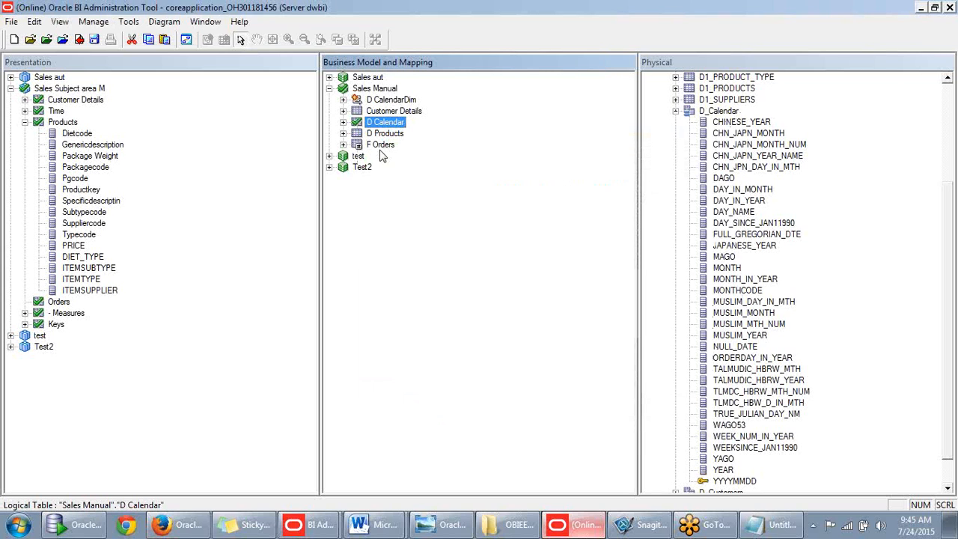
left_click(342, 122)
left_click(357, 100)
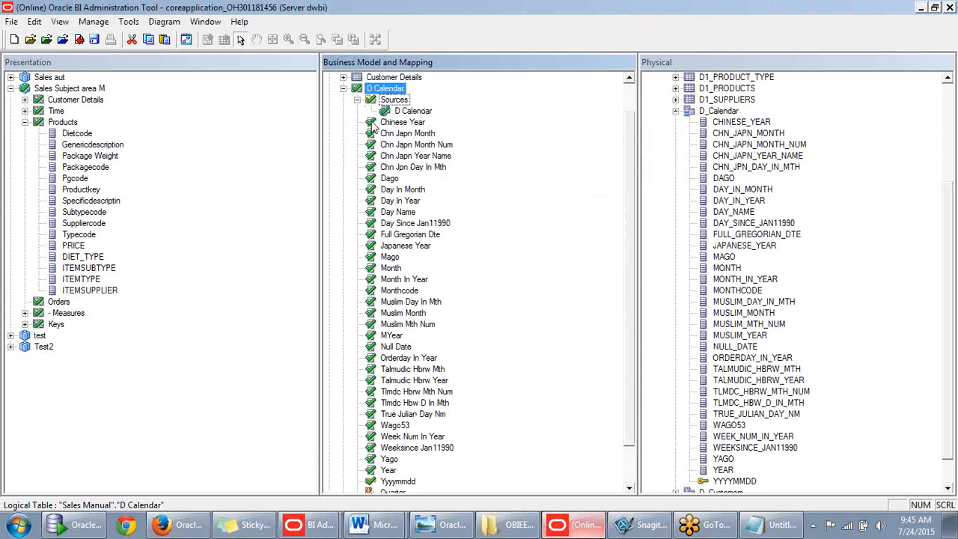
scroll(408, 139, "up", 1)
- Open the D Calendar source's Content tab and edit the D CalendarDim logical level
double_click(411, 143)
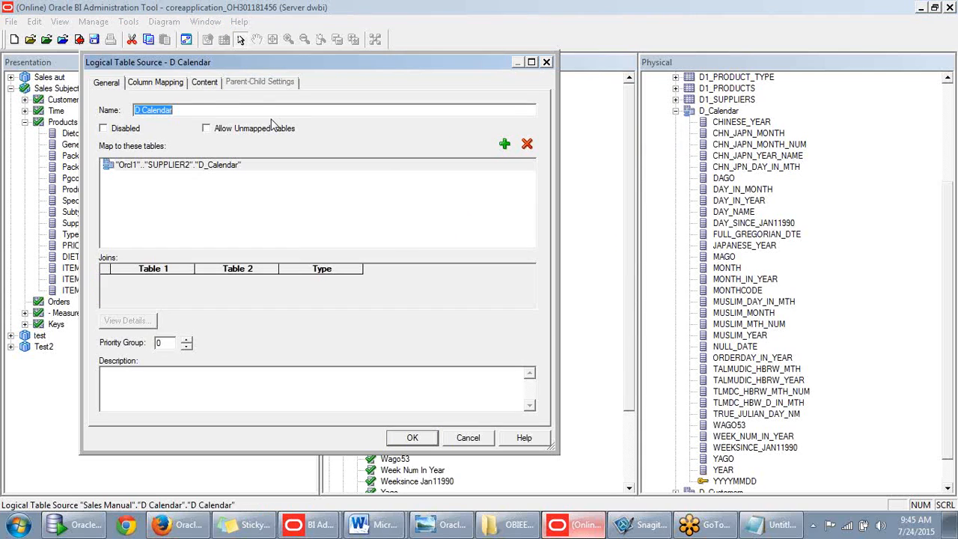
left_click_drag(369, 68, 659, 109)
left_click(399, 156)
left_click(562, 188)
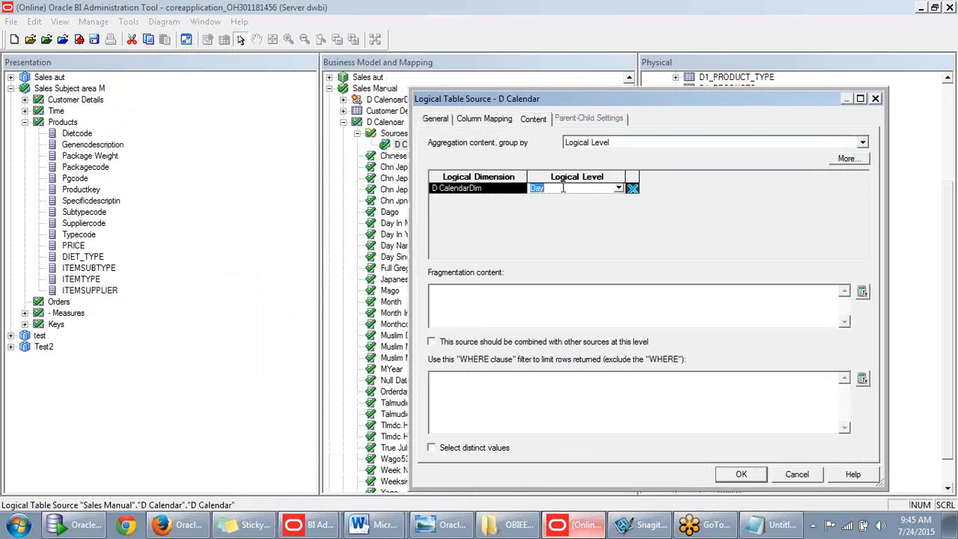
left_click_drag(610, 101, 613, 136)
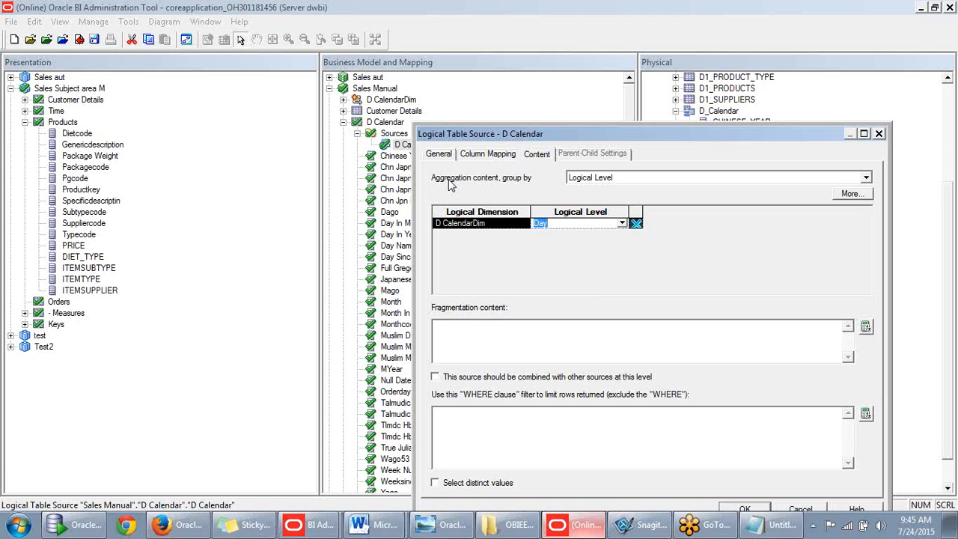
left_click_drag(638, 134, 611, 110)
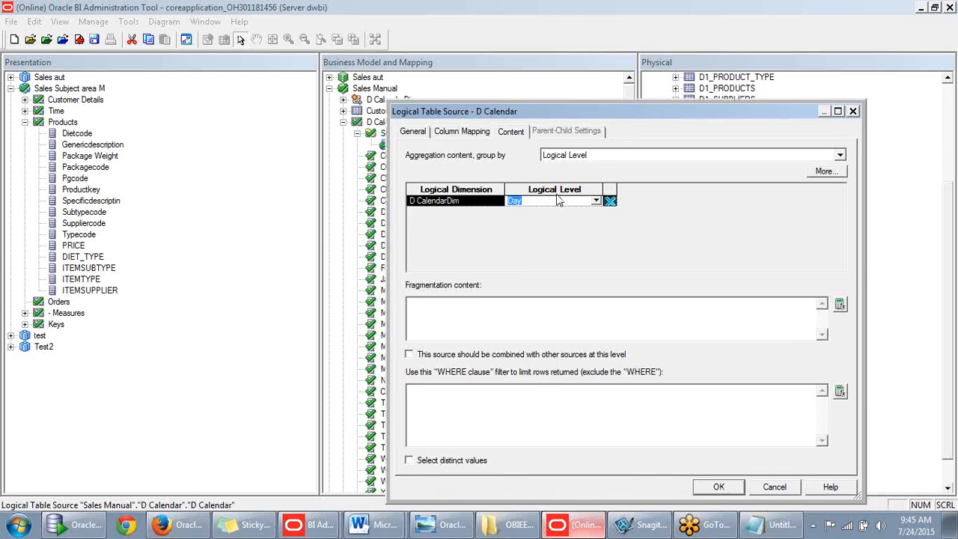
- Keep the D CalendarDim logical level at Day and confirm the source settings
left_click(595, 201)
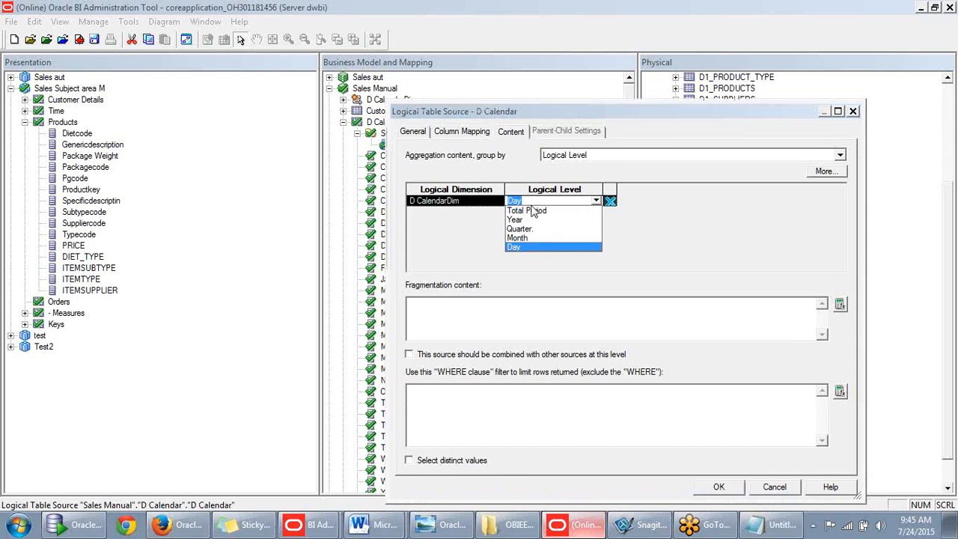
left_click_drag(578, 113, 684, 96)
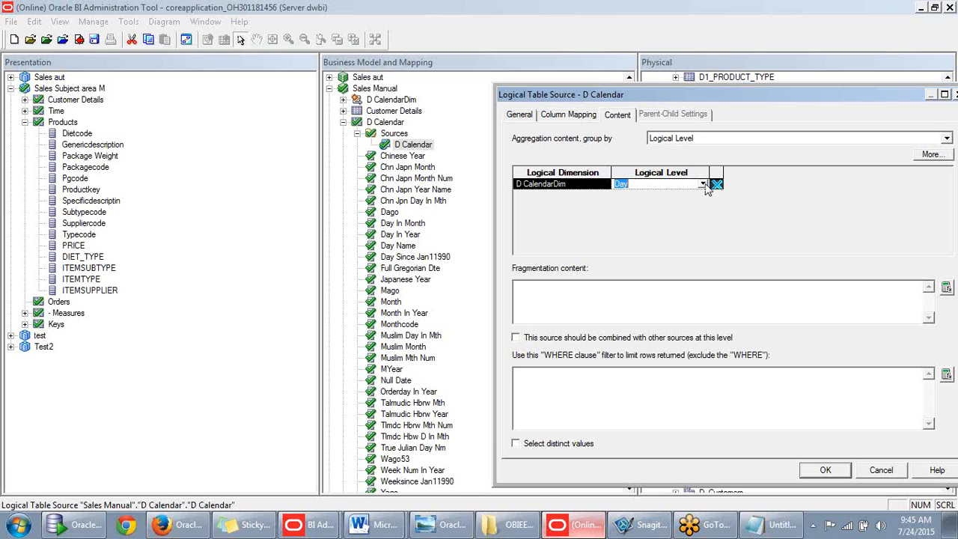
left_click(703, 184)
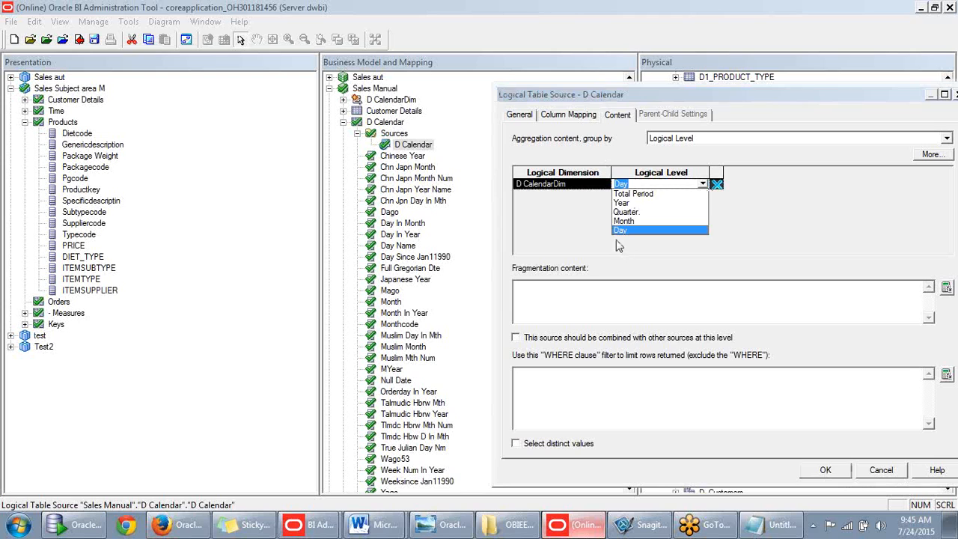
left_click(590, 239)
left_click_drag(770, 92, 680, 93)
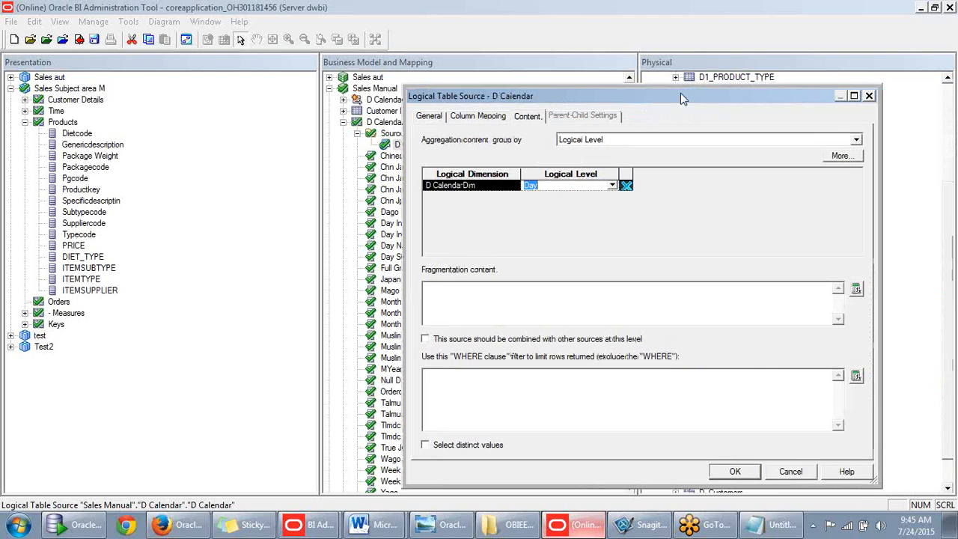
left_click(612, 185)
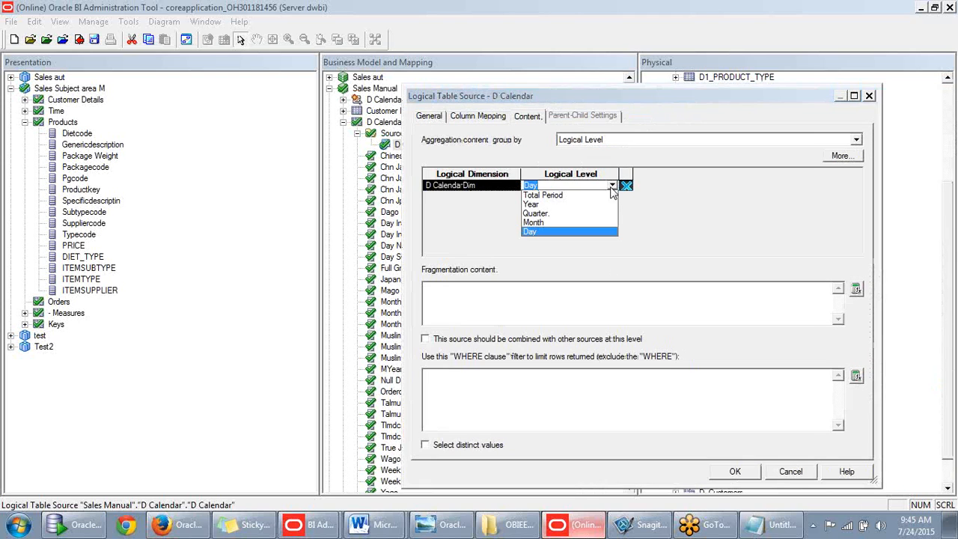
left_click(480, 204)
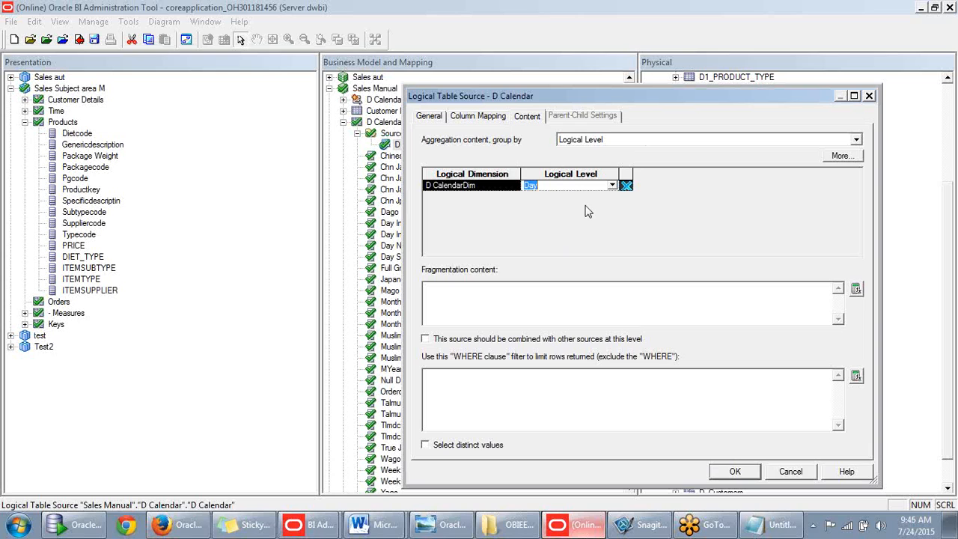
left_click(611, 192)
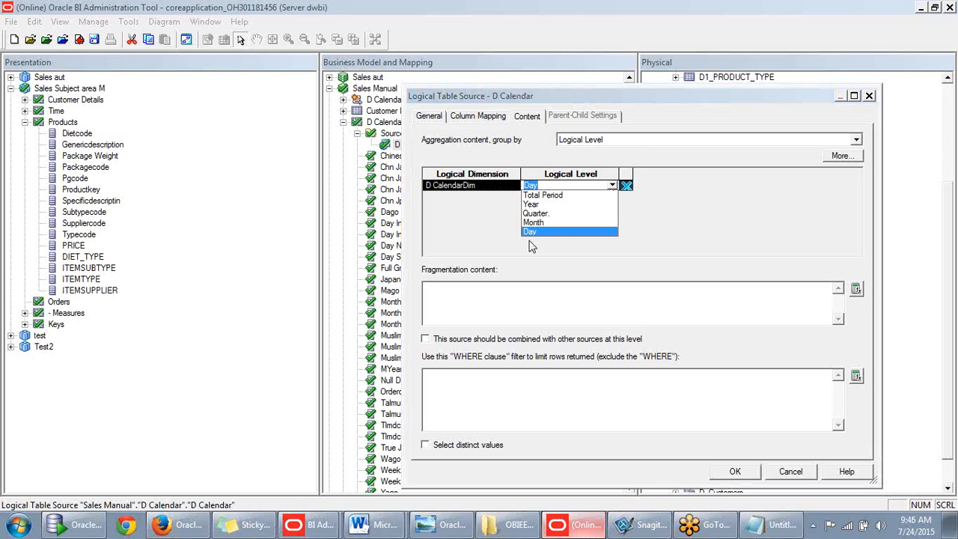
left_click(492, 235)
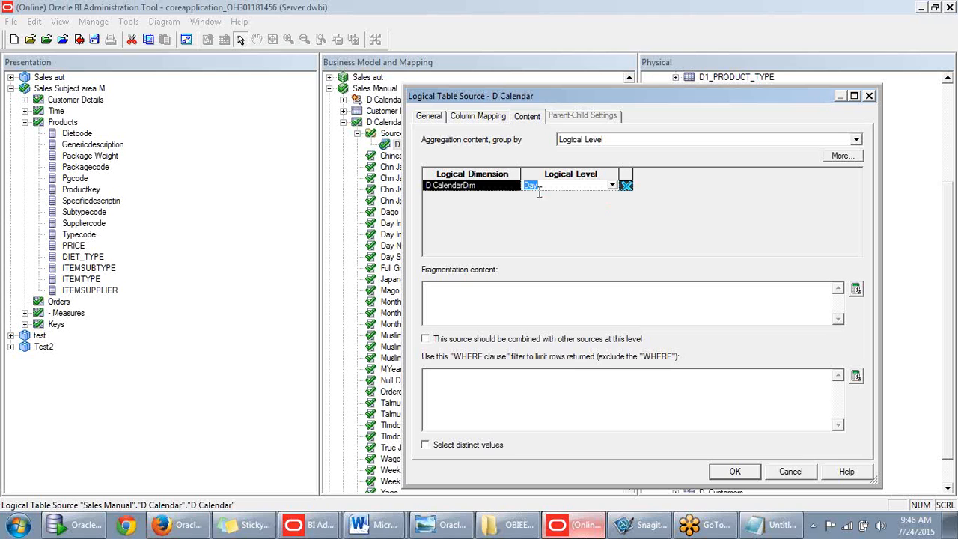
left_click(735, 471)
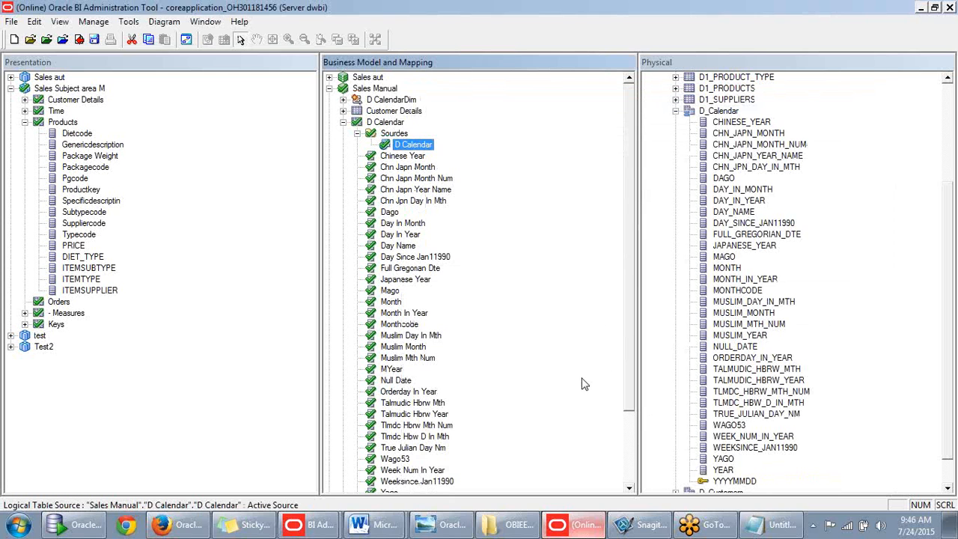
- Run a global consistency check: 0 errors, 2 warnings about dimension sources not joining facts
scroll(483, 321, "down", 1)
scroll(483, 322, "down", 2)
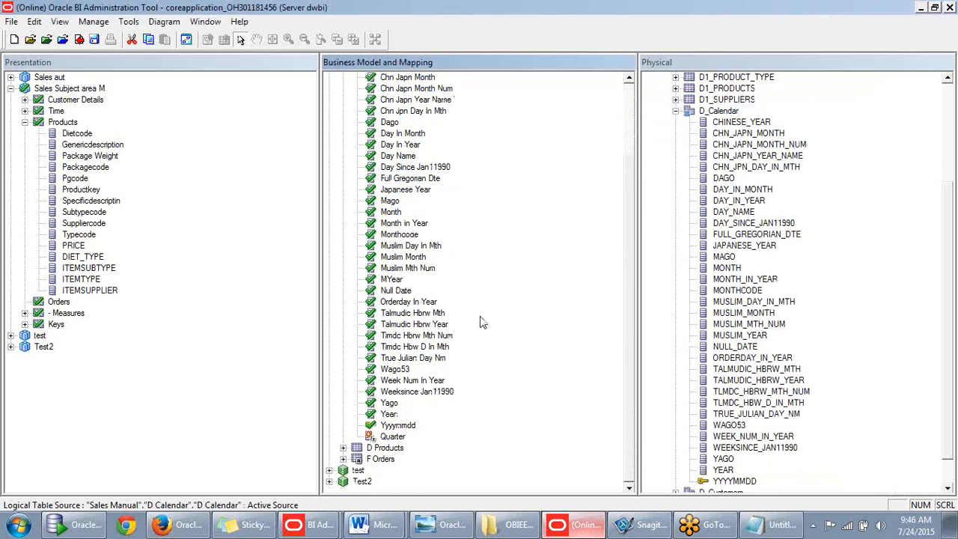
scroll(482, 321, "up", 3)
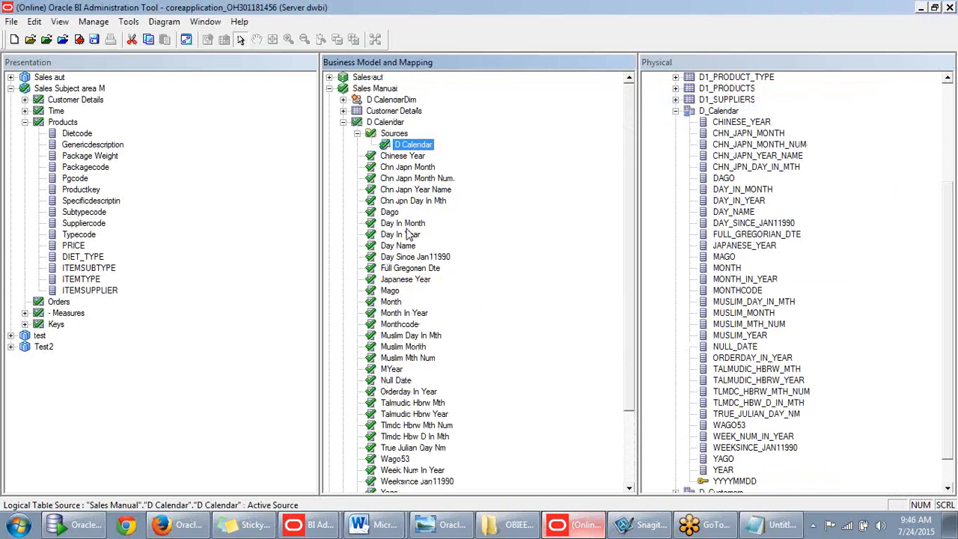
left_click(343, 122)
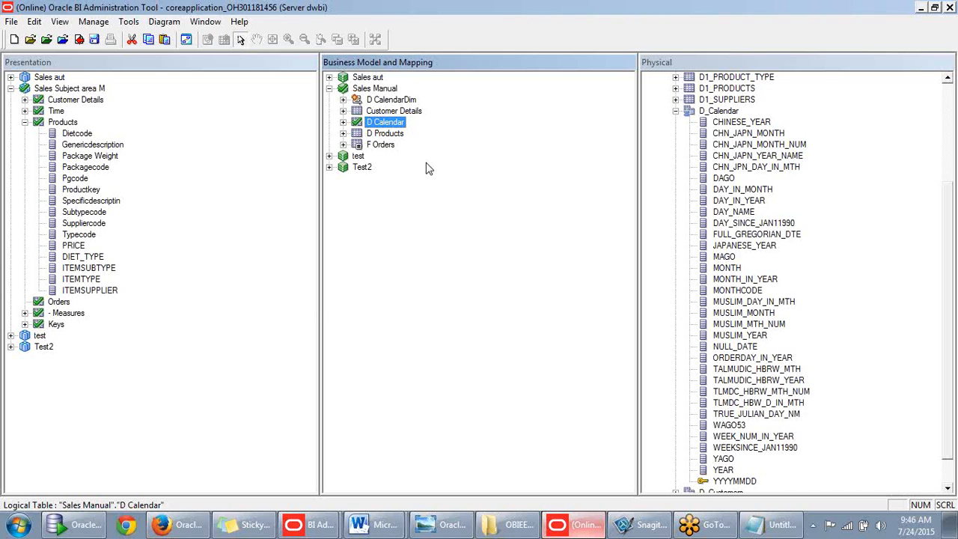
key("ctrl+k")
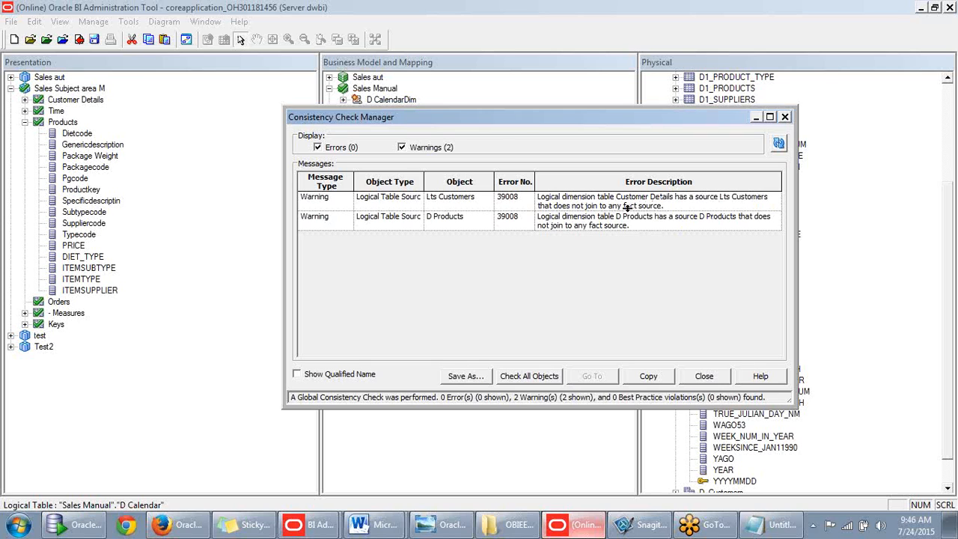
left_click(785, 117)
left_click(457, 185)
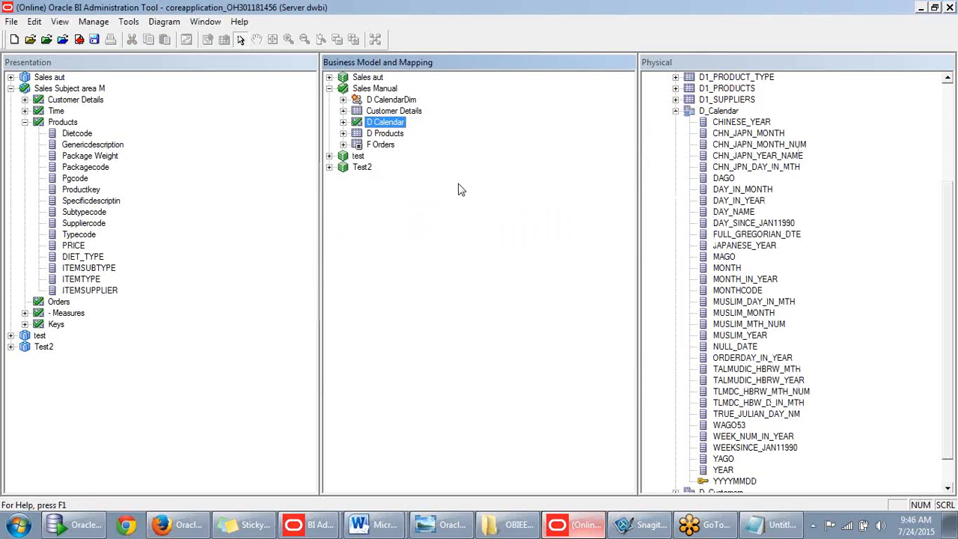
- Check out the F Orders source and clear its D CalendarDim logical level on the Content tab
left_click(342, 145)
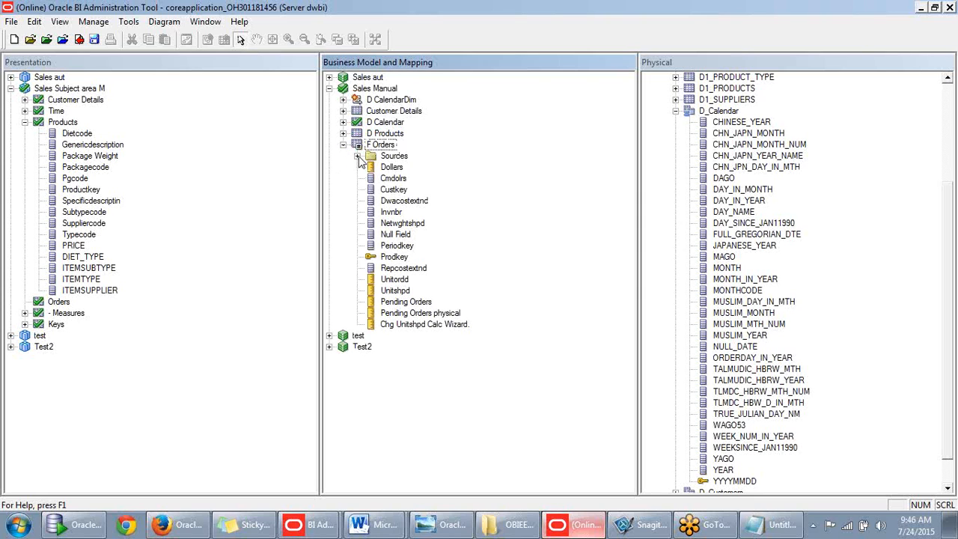
left_click(357, 157)
double_click(400, 167)
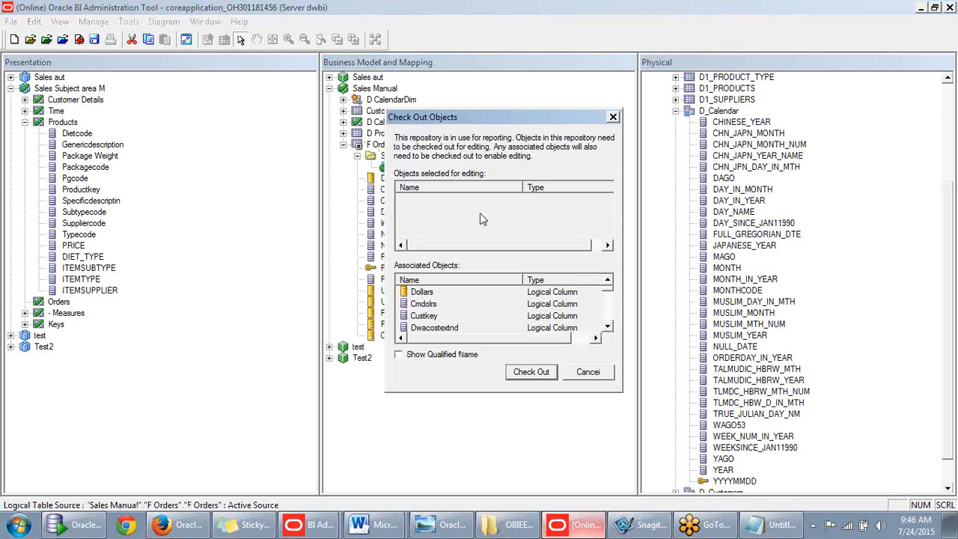
left_click(522, 371)
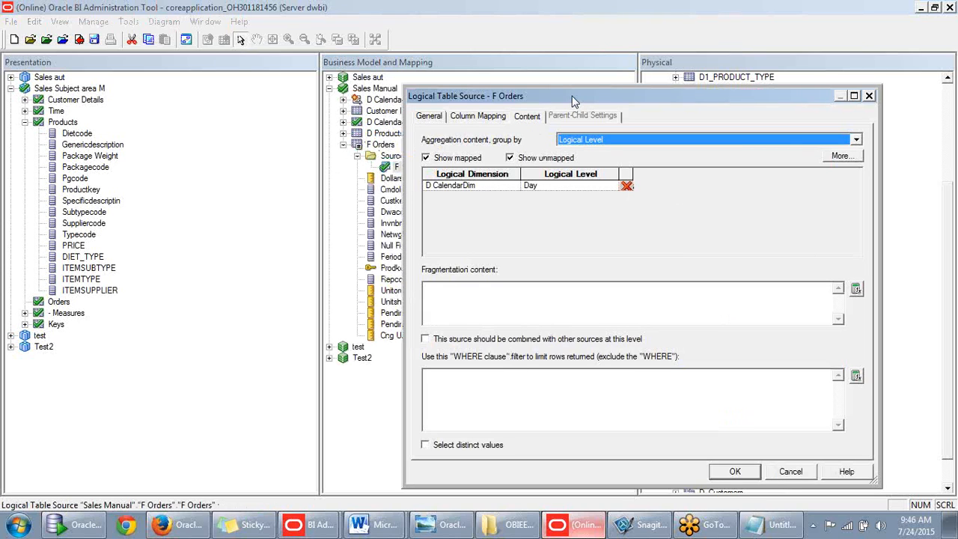
left_click_drag(572, 96, 613, 72)
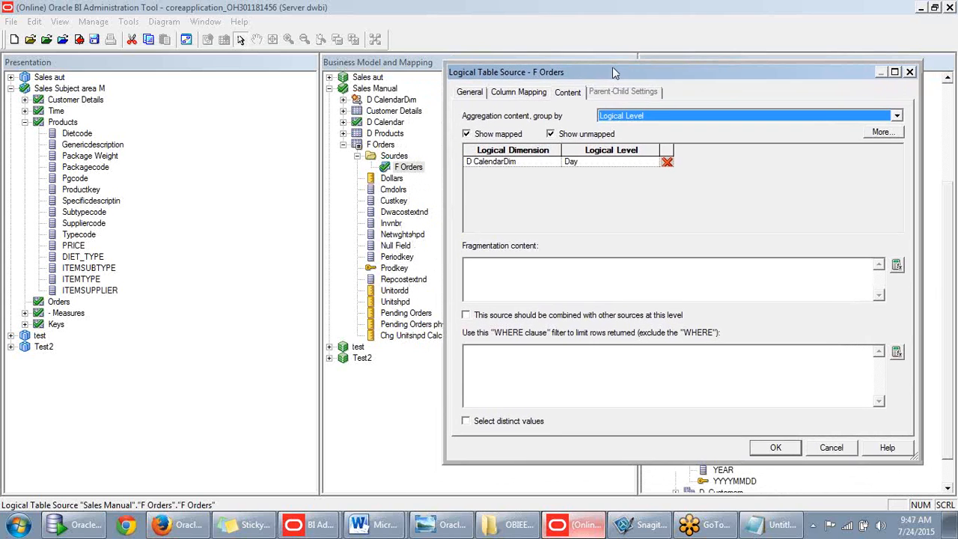
left_click(605, 165)
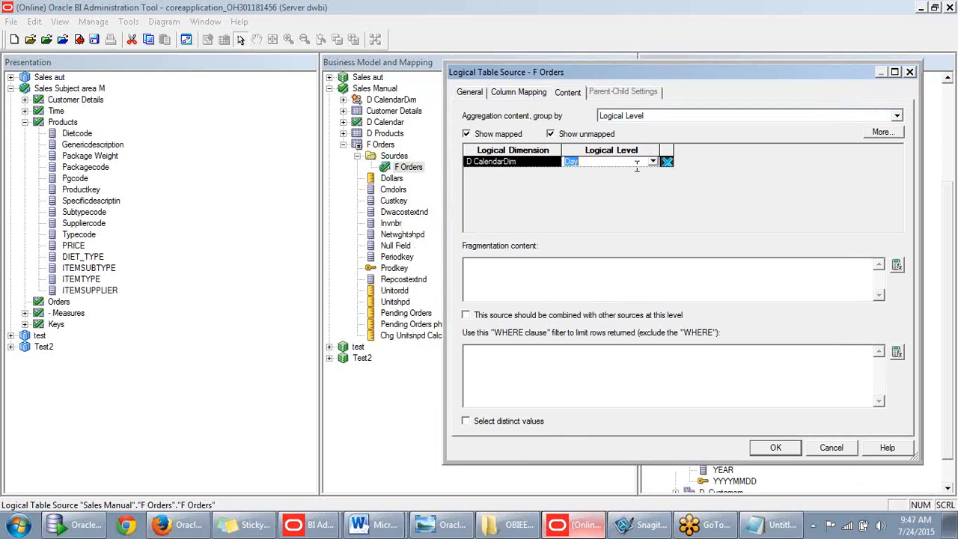
left_click(653, 162)
left_click(587, 208)
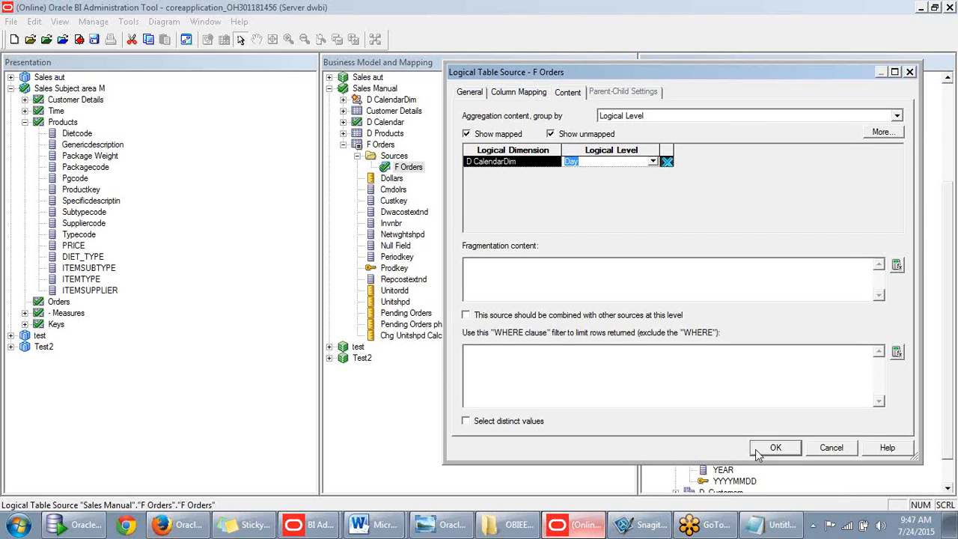
key("Delete")
left_click(776, 447)
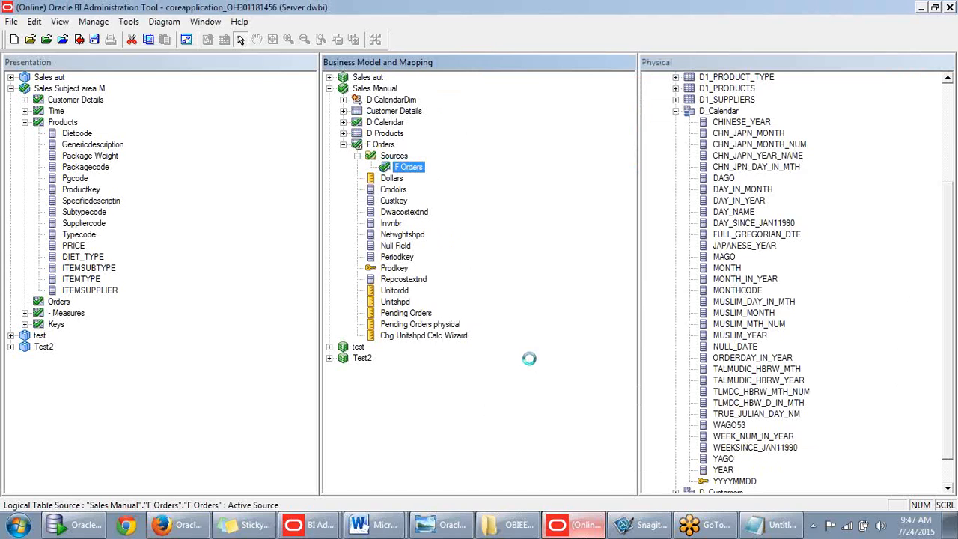
- Select D CalendarDim and rerun Check Consistency, which reports no errors
key("Return")
left_click(371, 100)
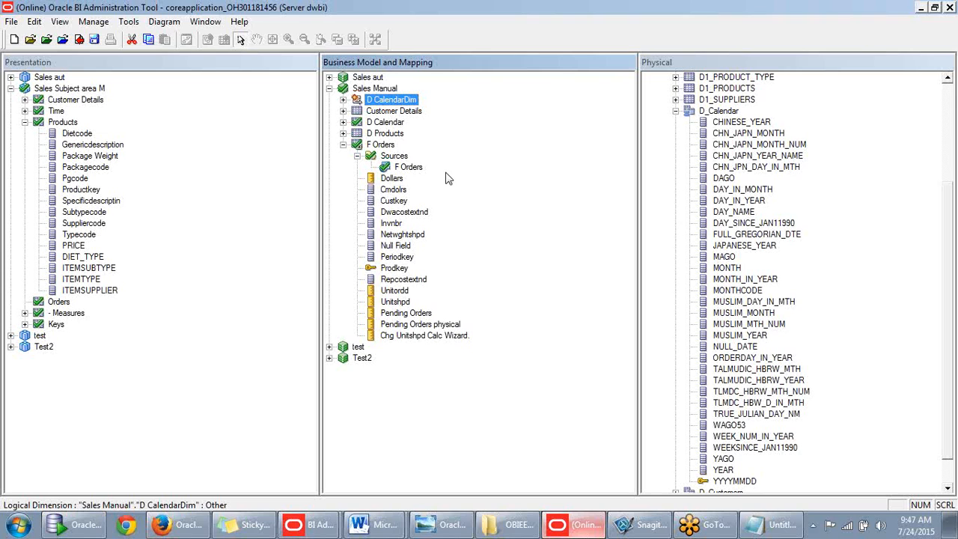
key("ctrl+k")
left_click(608, 295)
left_click(231, 235)
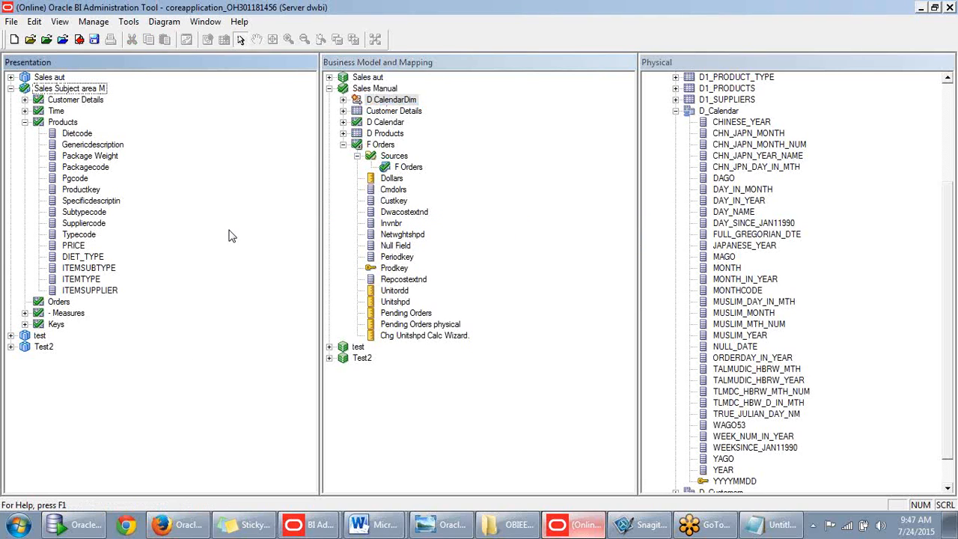
- Place D CalendarDim under the Products presentation folder and recheck consistency: 4 display-column warnings
left_click_drag(359, 105, 63, 126)
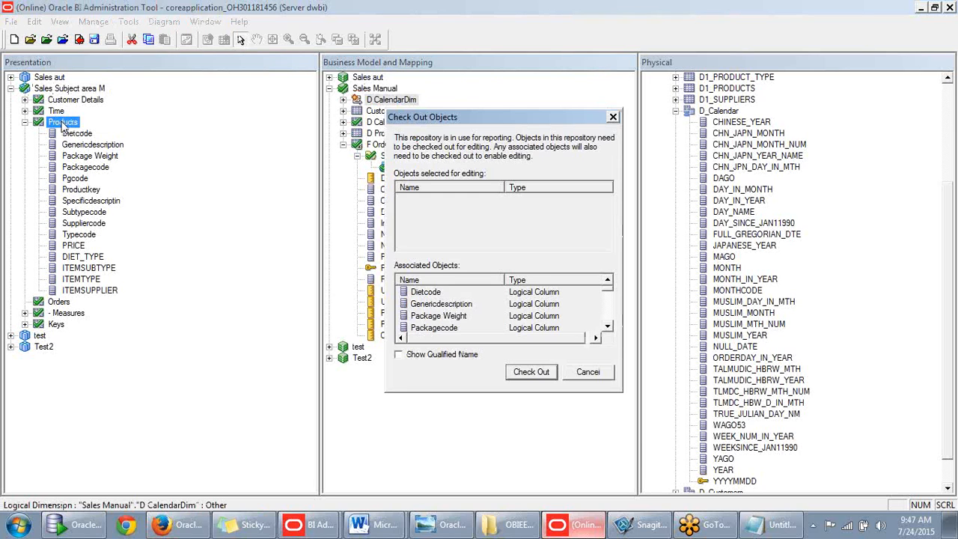
left_click(523, 372)
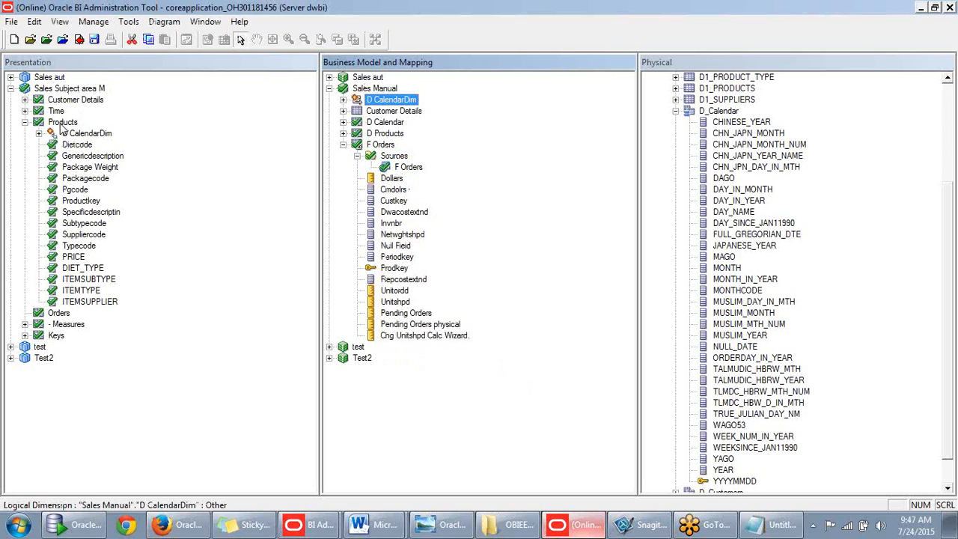
left_click(220, 166)
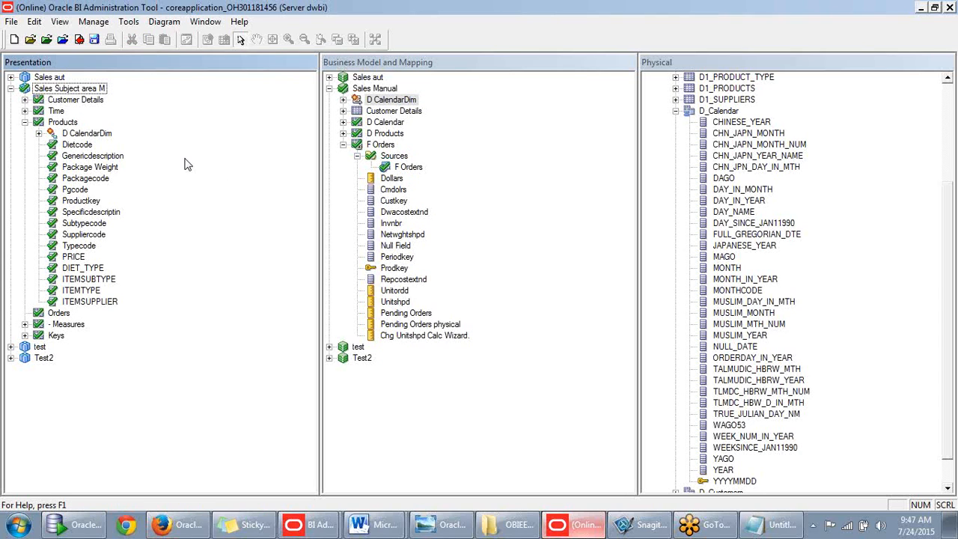
left_click(38, 134)
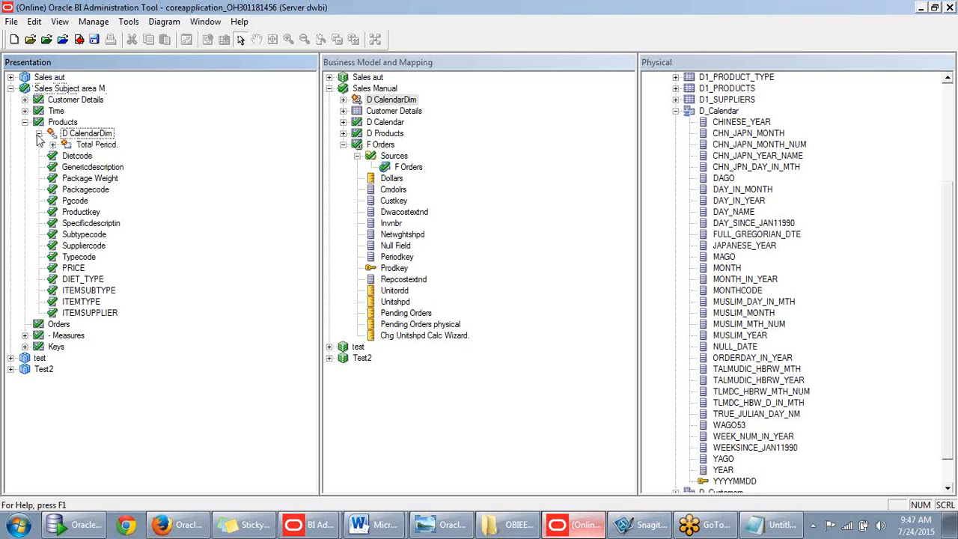
left_click(38, 133)
key("ctrl+k")
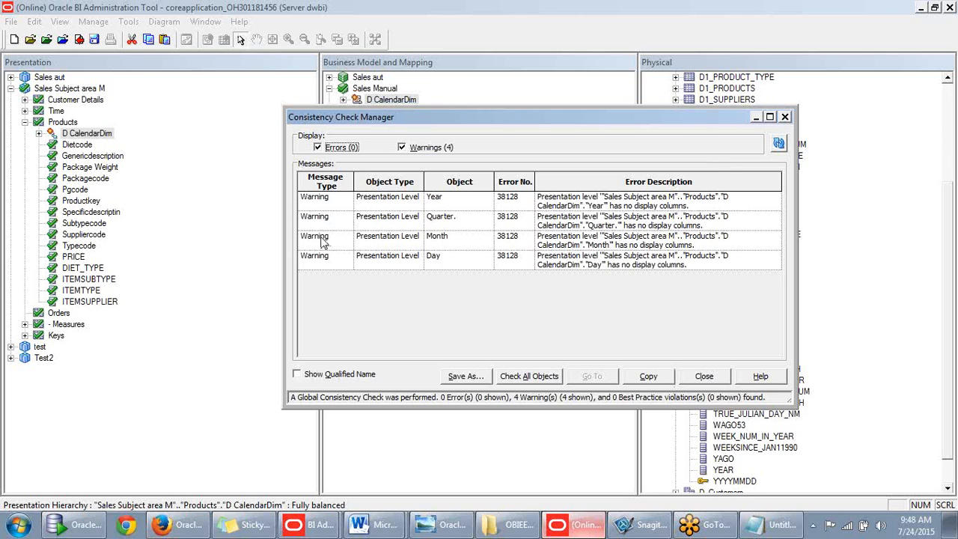
- Close the consistency check results and delete D CalendarDim from the Products presentation table
left_click(704, 376)
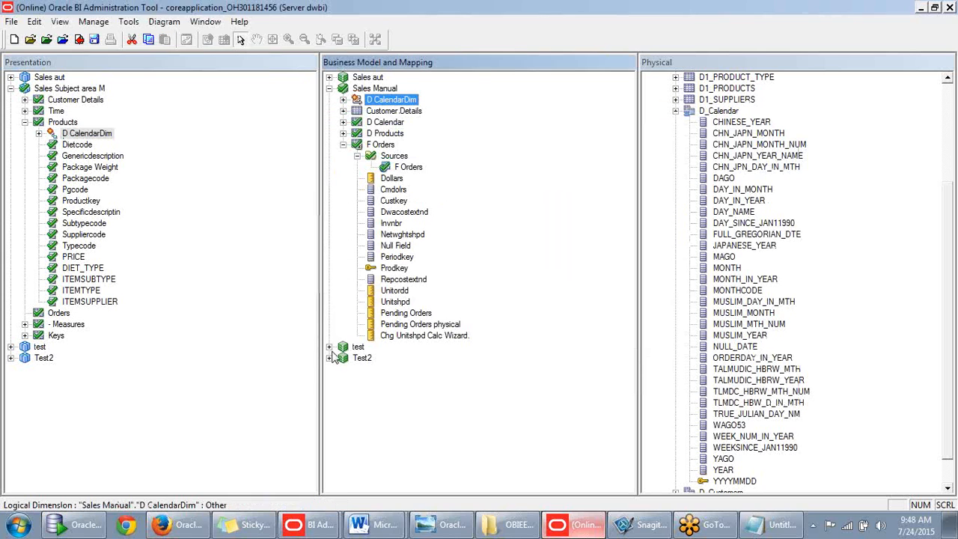
left_click(93, 136)
key("Delete")
key("Return")
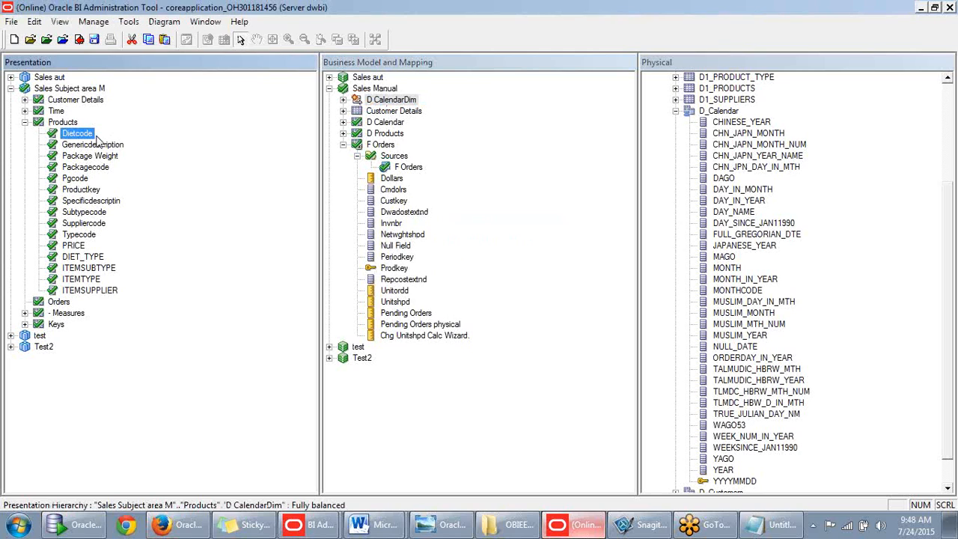
- Collapse Products and try dragging D CalendarDim into the presentation layer
left_click(25, 122)
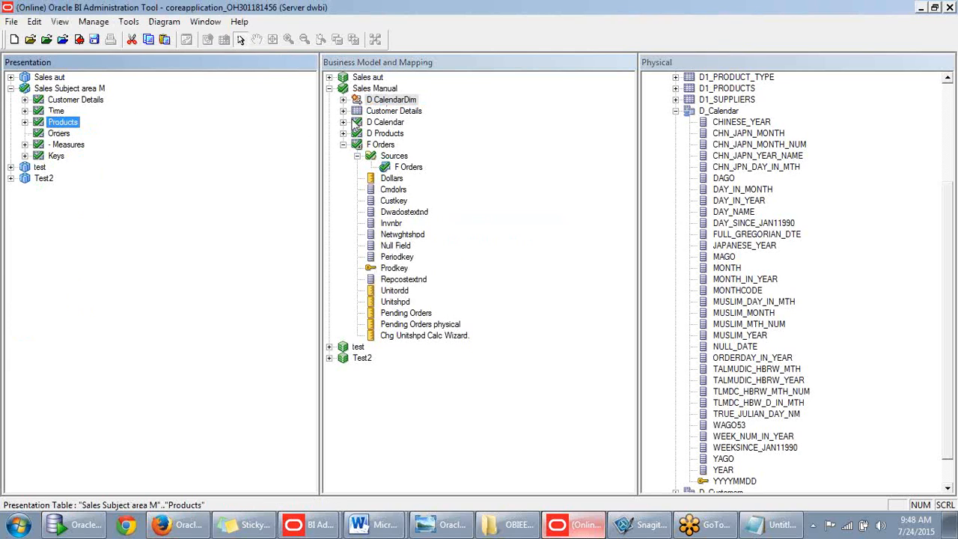
left_click_drag(362, 102, 227, 164)
left_click(222, 155)
- Create a new presentation table named 'Hierarchy' in Sales Subject area M
right_click(69, 90)
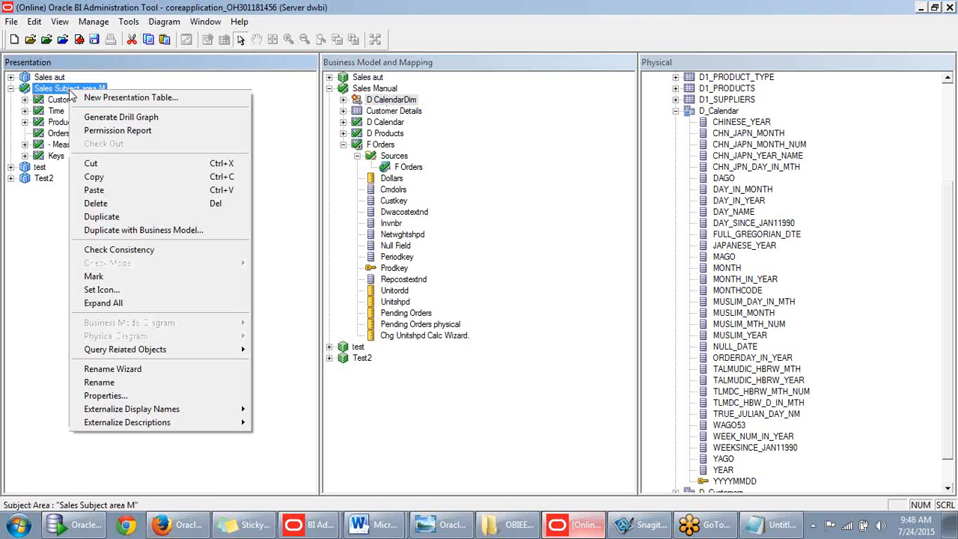
left_click(94, 98)
type("H")
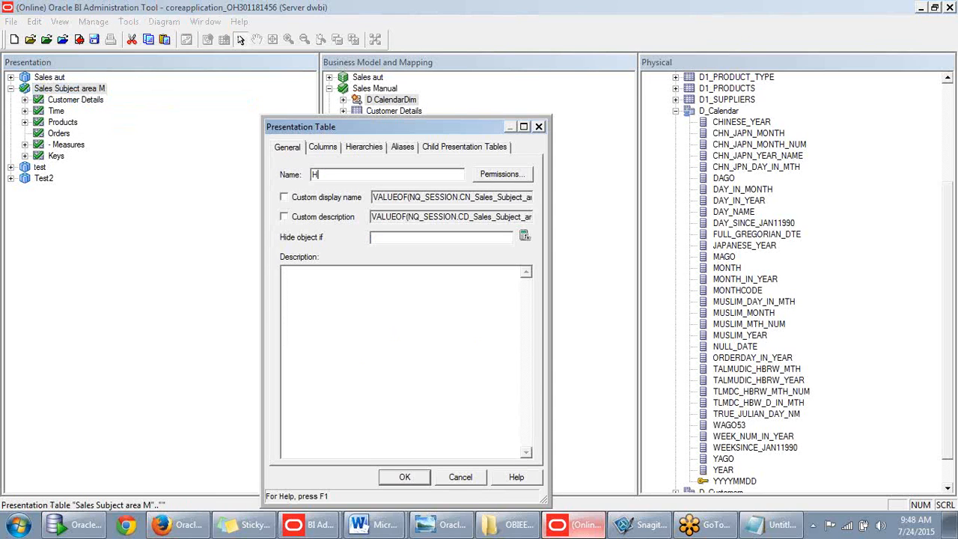
type("ierarchy")
left_click(404, 477)
- Move D CalendarDim under the Hierarchy table and pass a global consistency check (Ctrl+K)
left_click(253, 348)
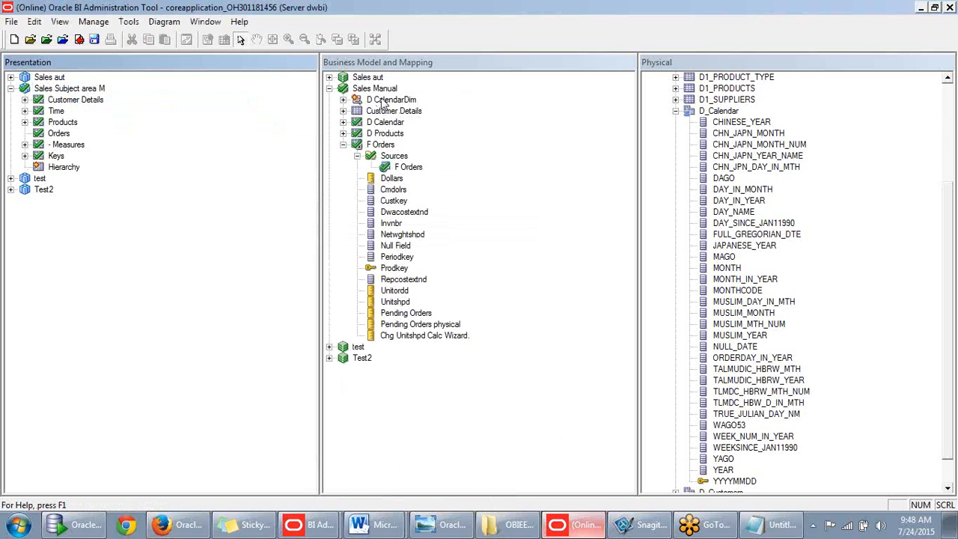
left_click_drag(381, 102, 64, 167)
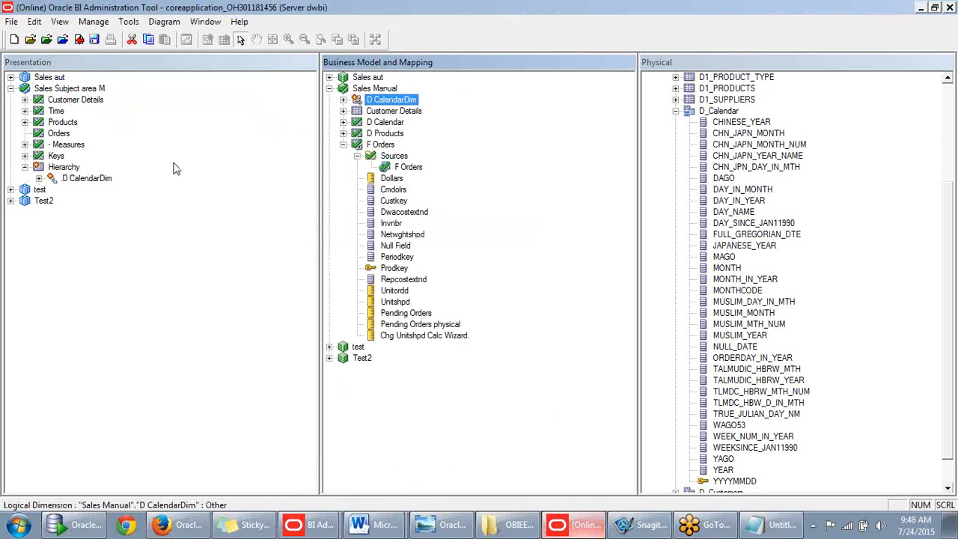
key("ctrl+k")
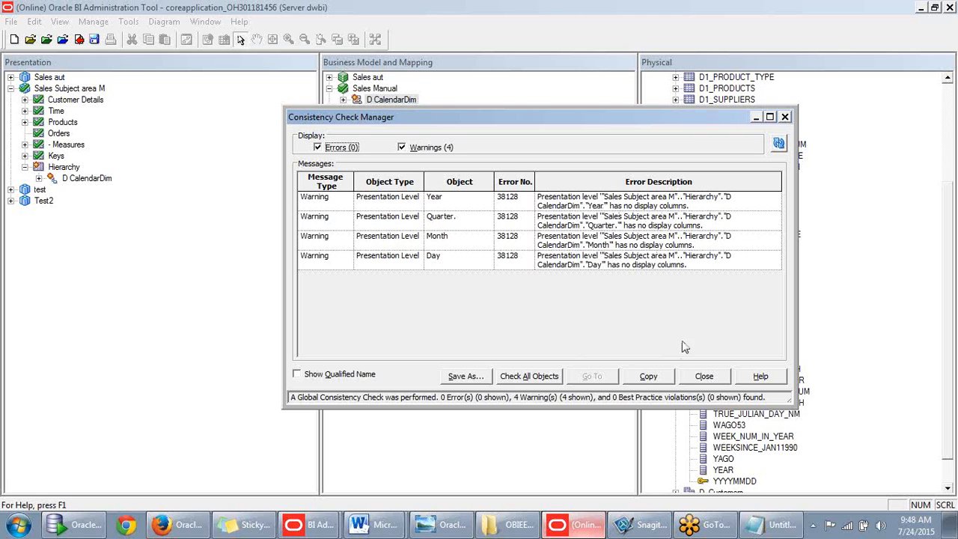
left_click(707, 376)
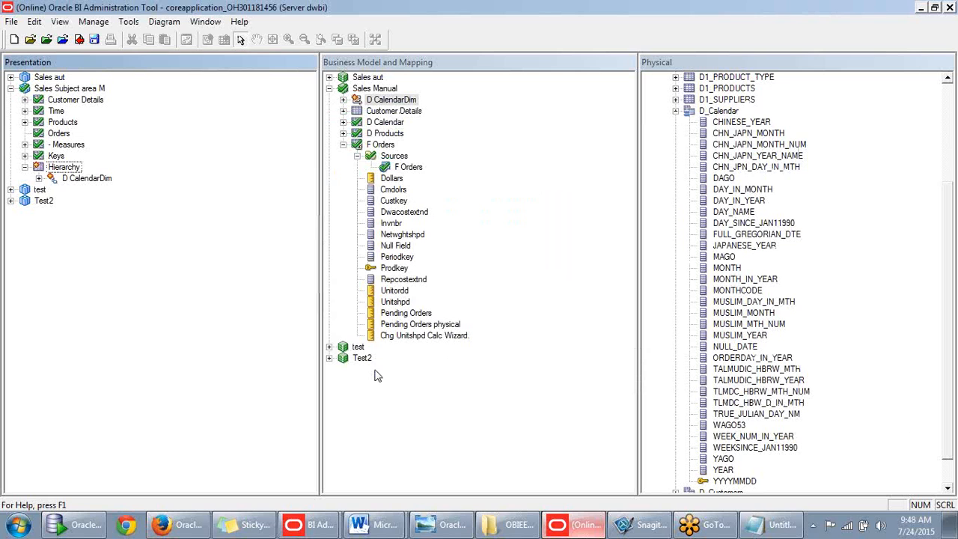
left_click(178, 524)
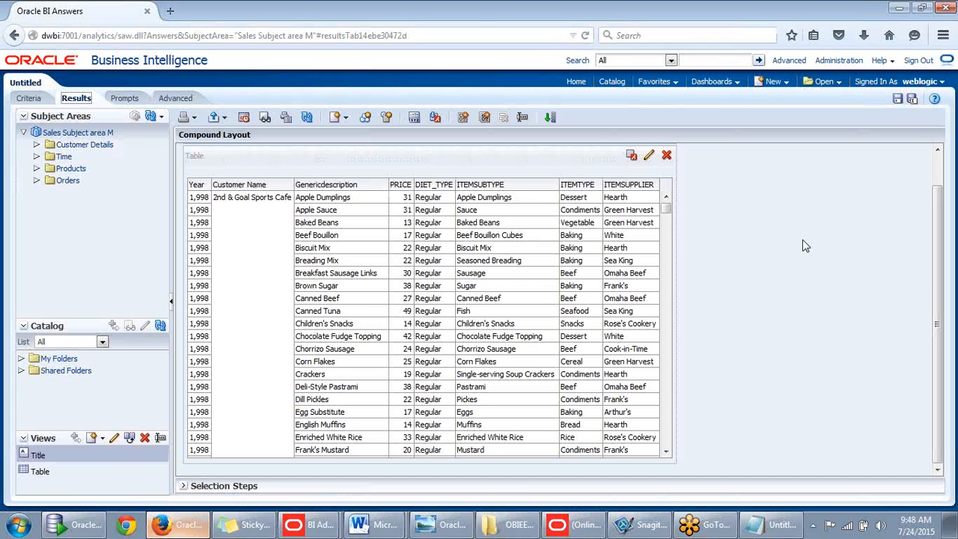
- Switch the analysis to the Criteria view and reload the server metadata several times
left_click(31, 98)
left_click(160, 117)
left_click(166, 152)
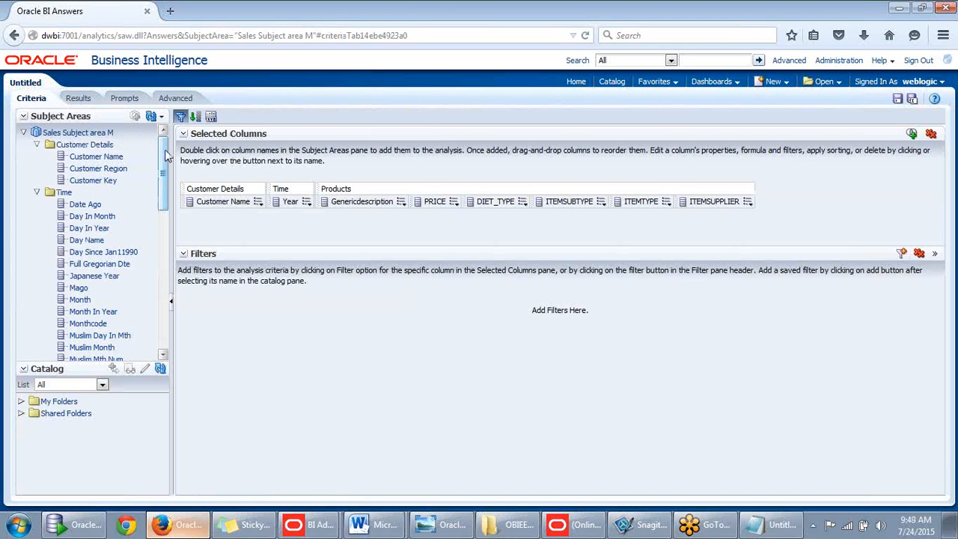
left_click(160, 117)
left_click(159, 152)
left_click(160, 117)
left_click(166, 149)
left_click(160, 118)
left_click(166, 149)
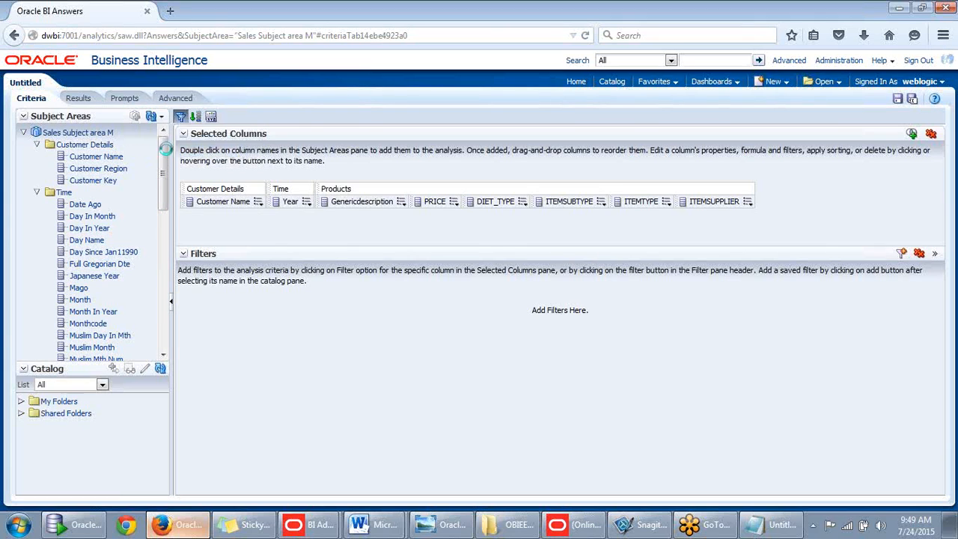
- Collapse and re-expand the Sales Subject area M folders: Customer Details, Time, Products, Orders
left_click(23, 132)
left_click(24, 132)
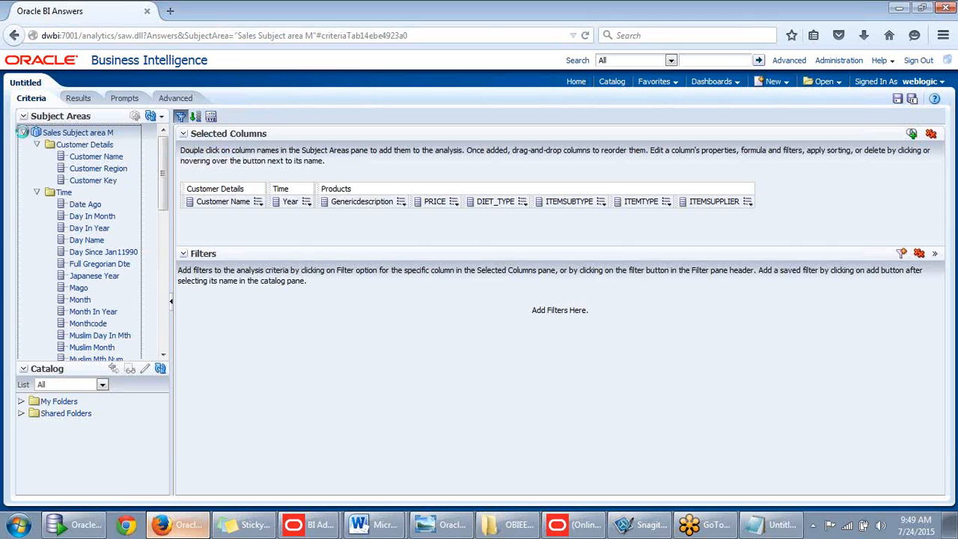
left_click(36, 145)
left_click(36, 156)
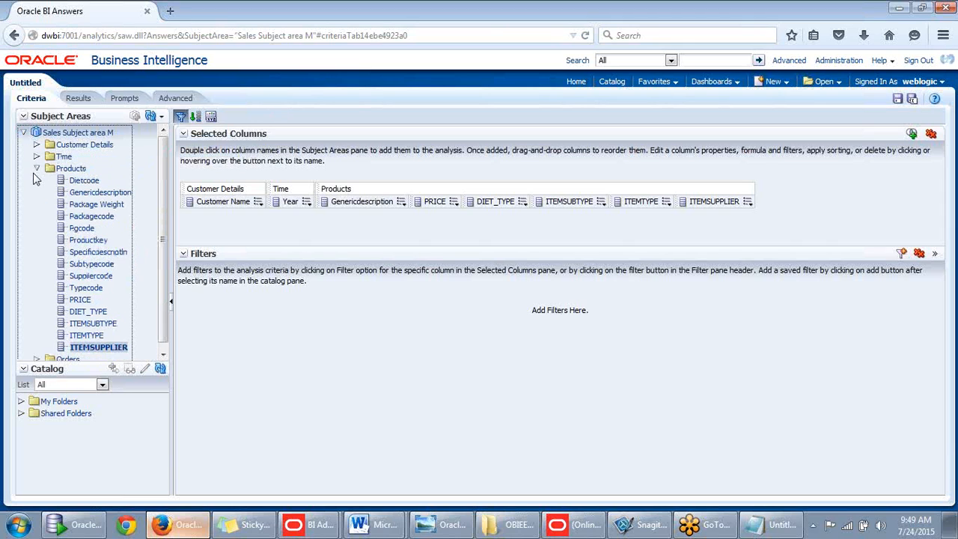
left_click(36, 168)
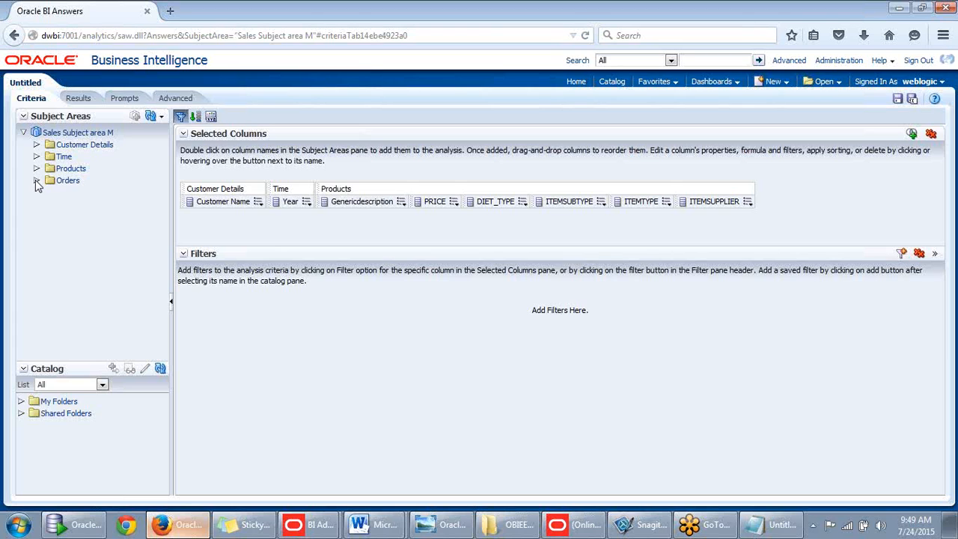
left_click(36, 181)
left_click(36, 180)
- Glance at the Administration Tool, then return to Answers and reload server metadata again
left_click(575, 527)
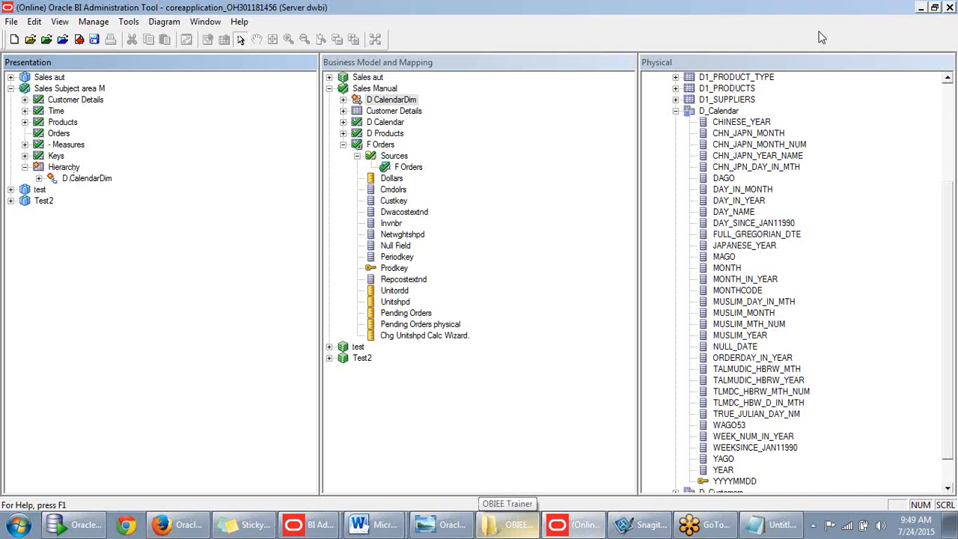
left_click(920, 9)
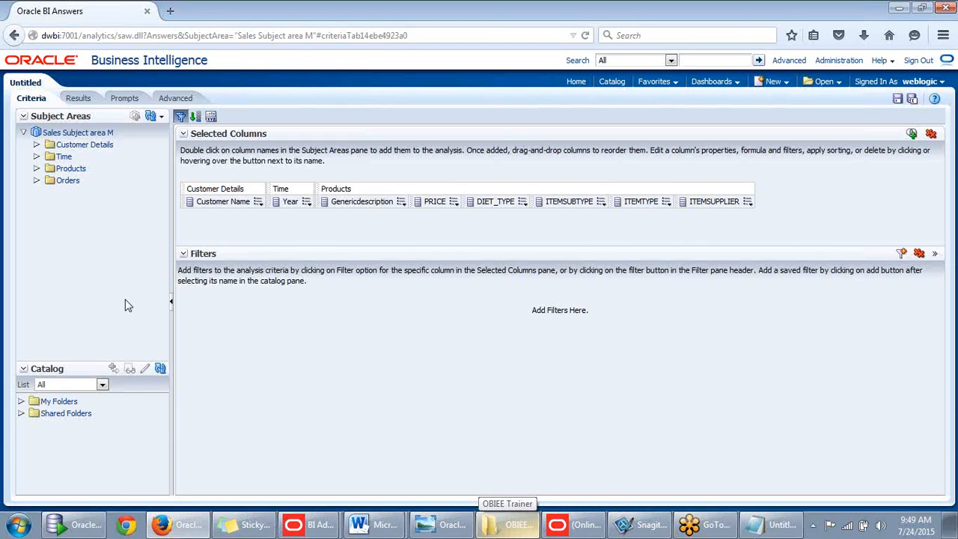
left_click(161, 116)
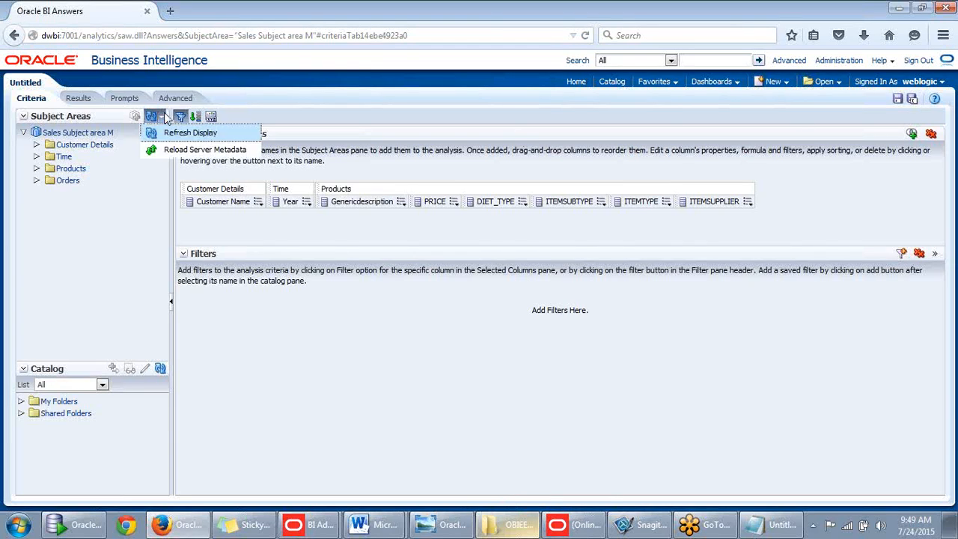
left_click(168, 148)
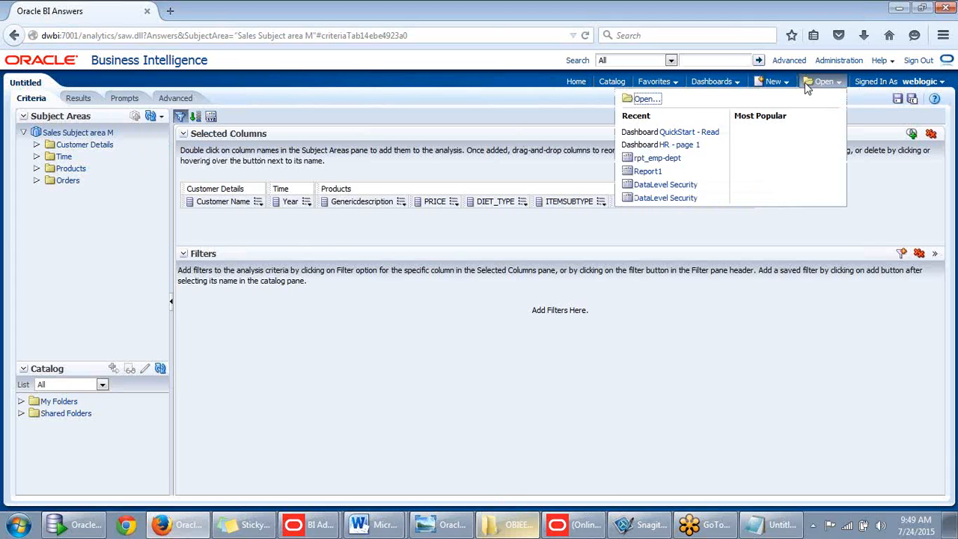
- Start a new analysis based on Sales Subject area M
mouse_move(778, 85)
left_click(785, 114)
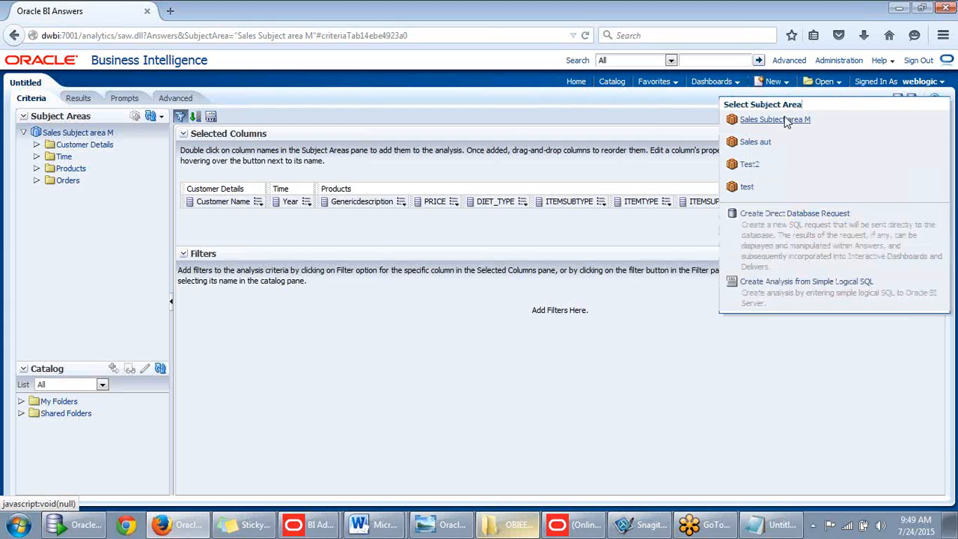
left_click(785, 122)
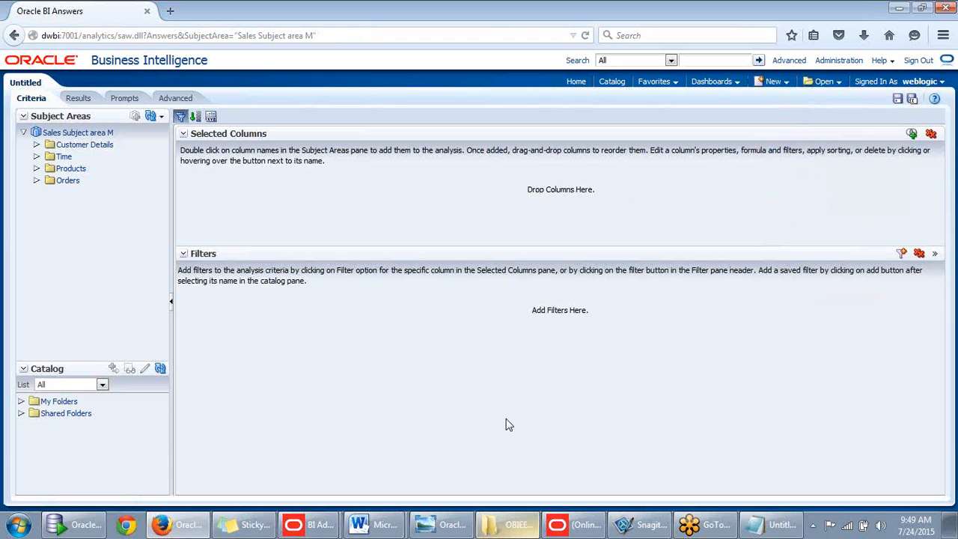
left_click(572, 523)
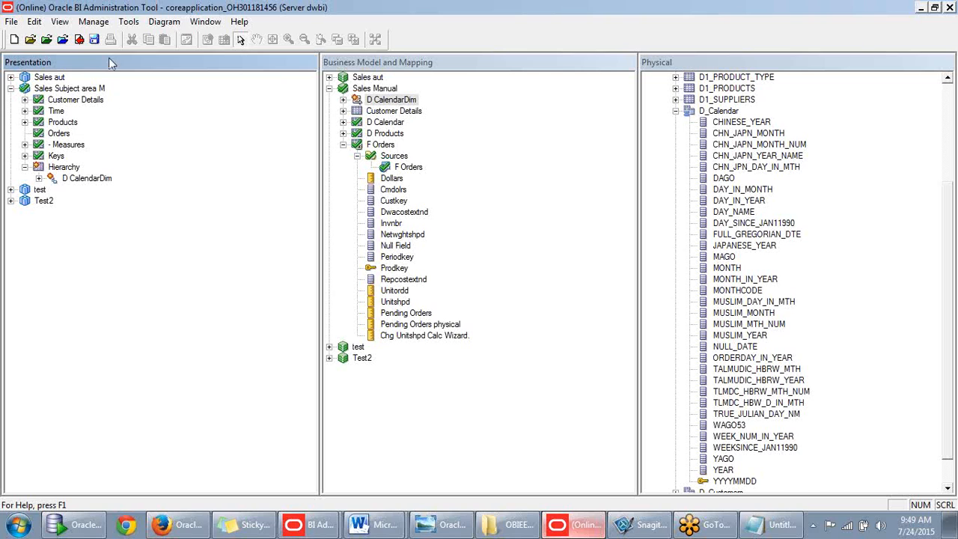
- Check in the repository changes after a global consistency check showing 0 errors and 4 warnings
left_click(80, 40)
left_click(438, 297)
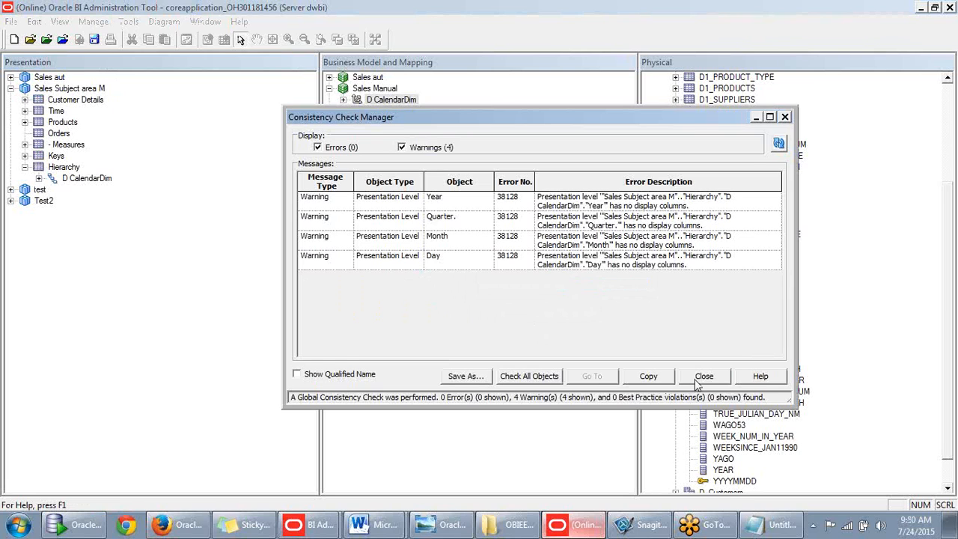
left_click(697, 378)
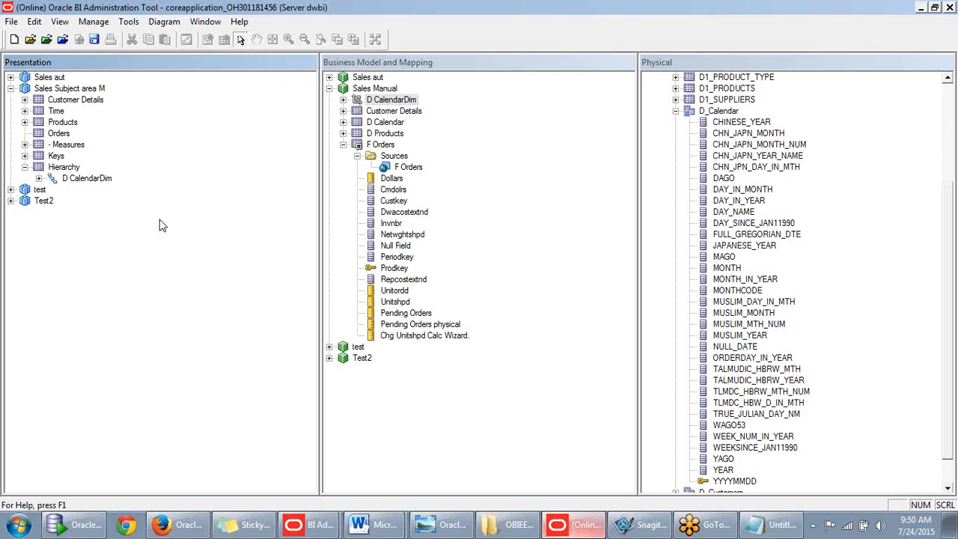
left_click(171, 524)
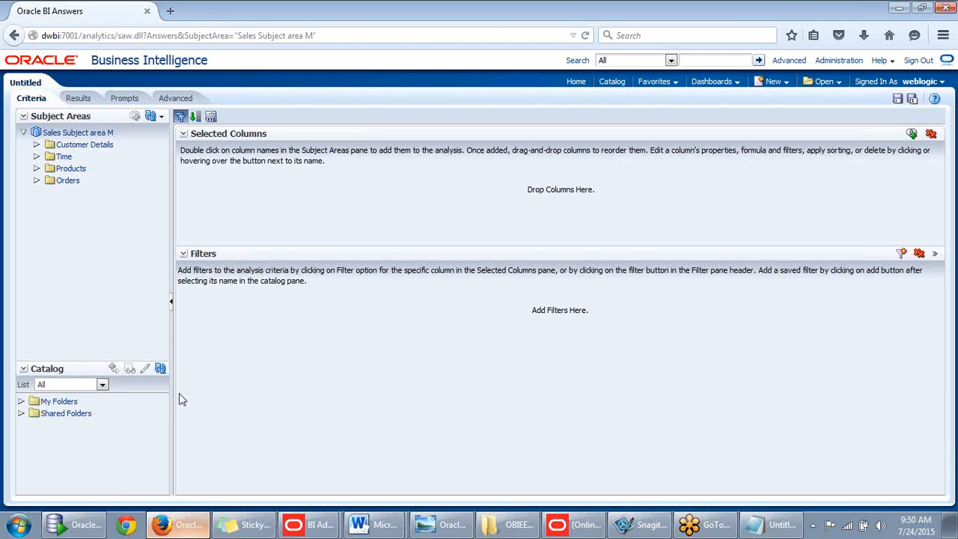
- Reload metadata, then add Year from Time and Genericdescription from Products to the analysis
left_click(162, 117)
left_click(167, 151)
left_click(36, 193)
left_click(37, 157)
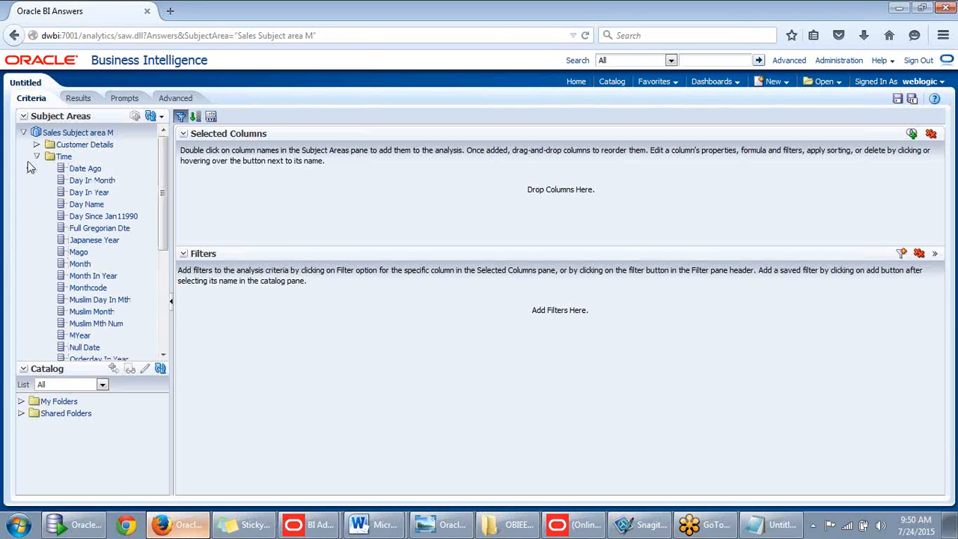
left_click_drag(160, 169, 176, 296)
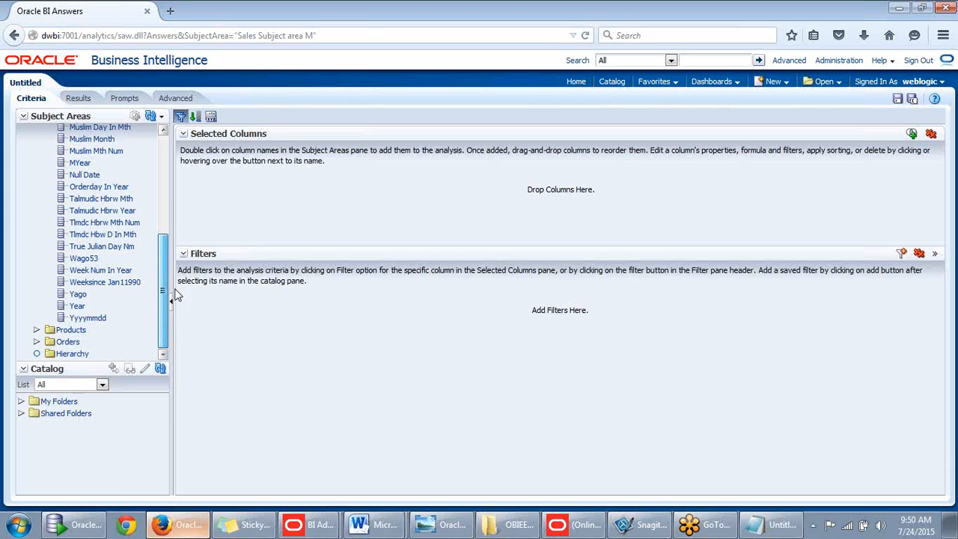
left_click_drag(79, 306, 225, 204)
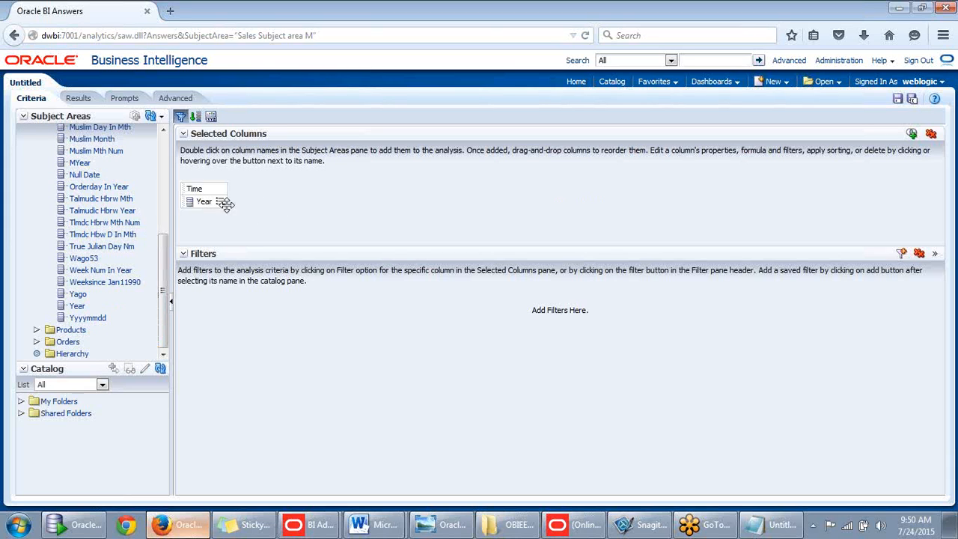
left_click(37, 329)
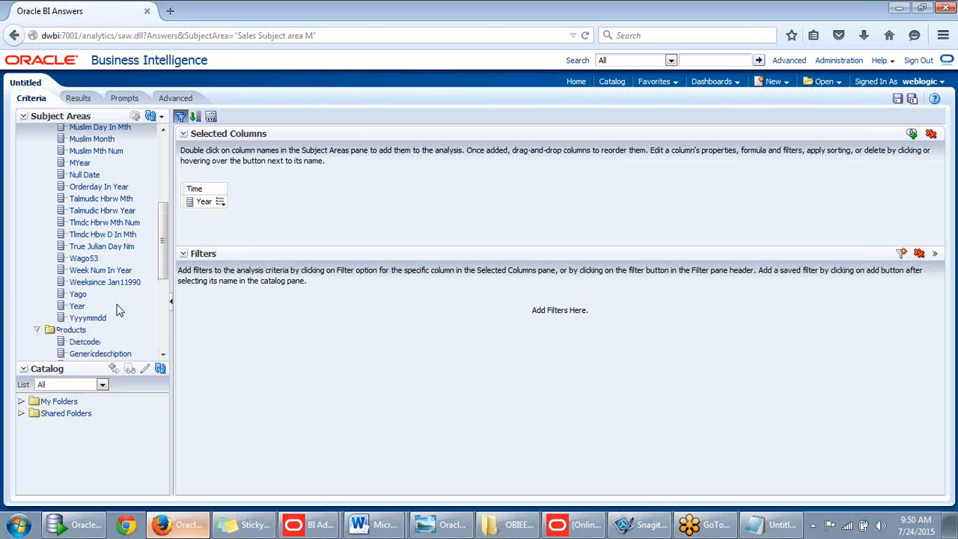
scroll(106, 297, "down", 5)
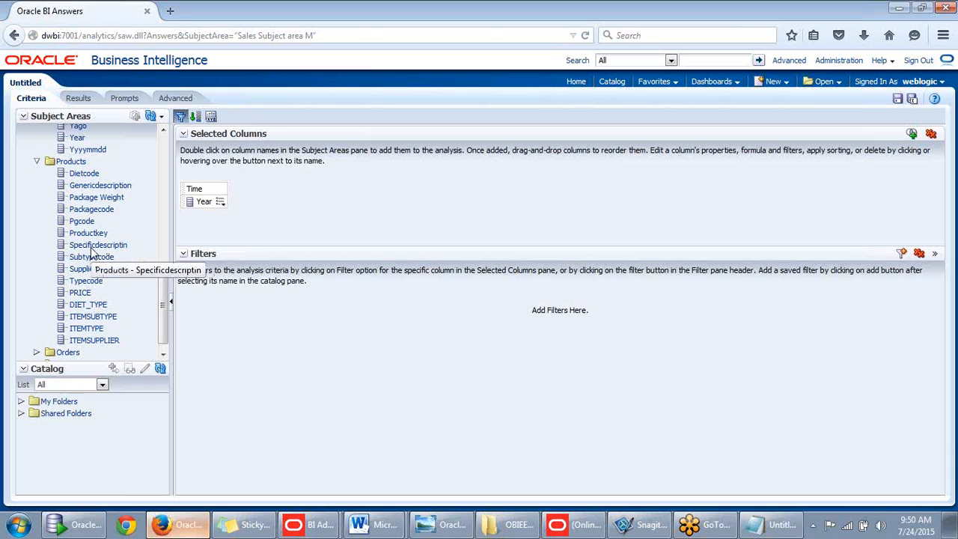
double_click(105, 186)
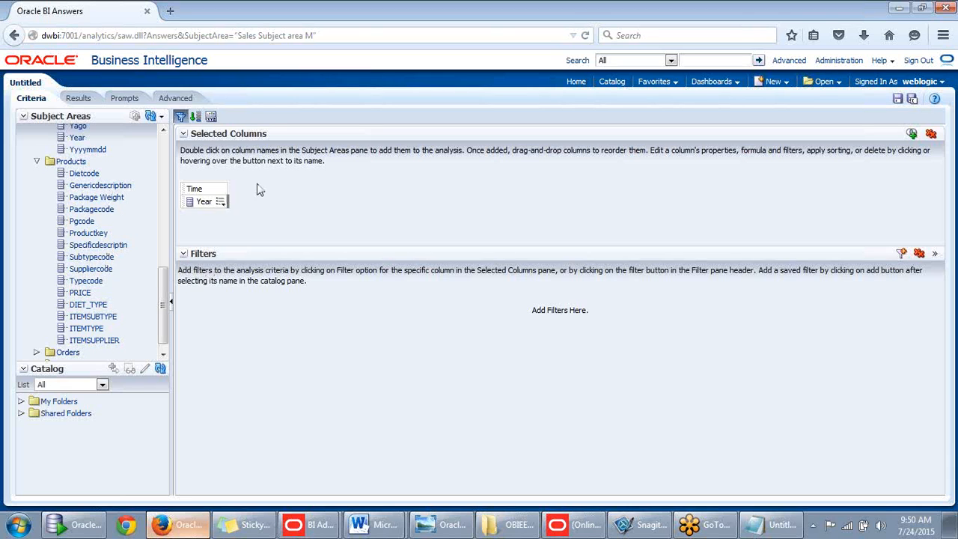
- Add the Dollars measure from Orders > Measures and run the analysis
scroll(167, 323, "down", 1)
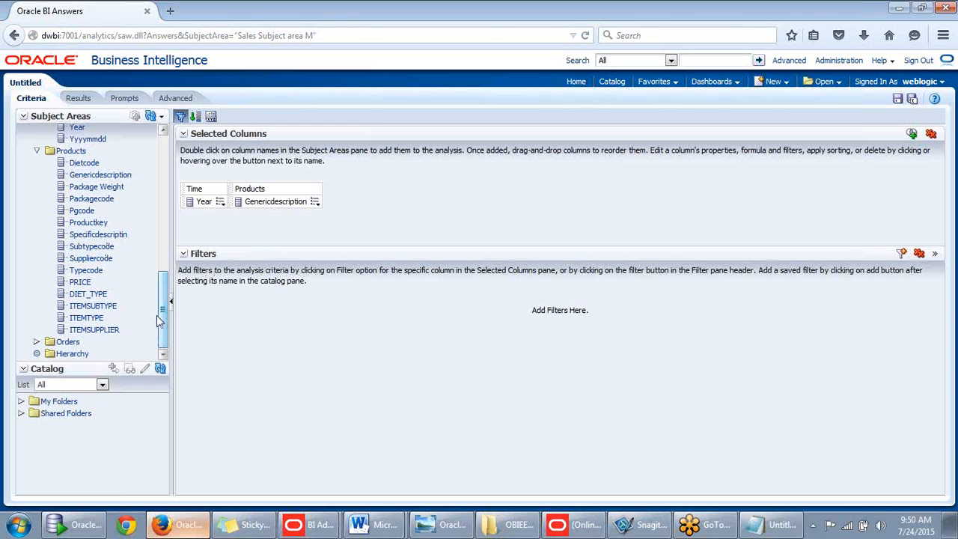
left_click(37, 341)
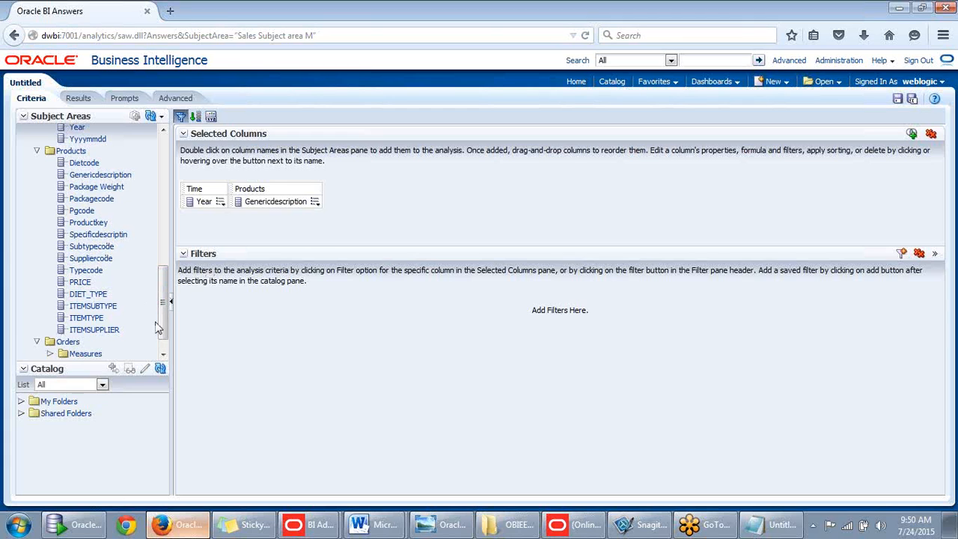
scroll(159, 327, "down", 2)
left_click(50, 329)
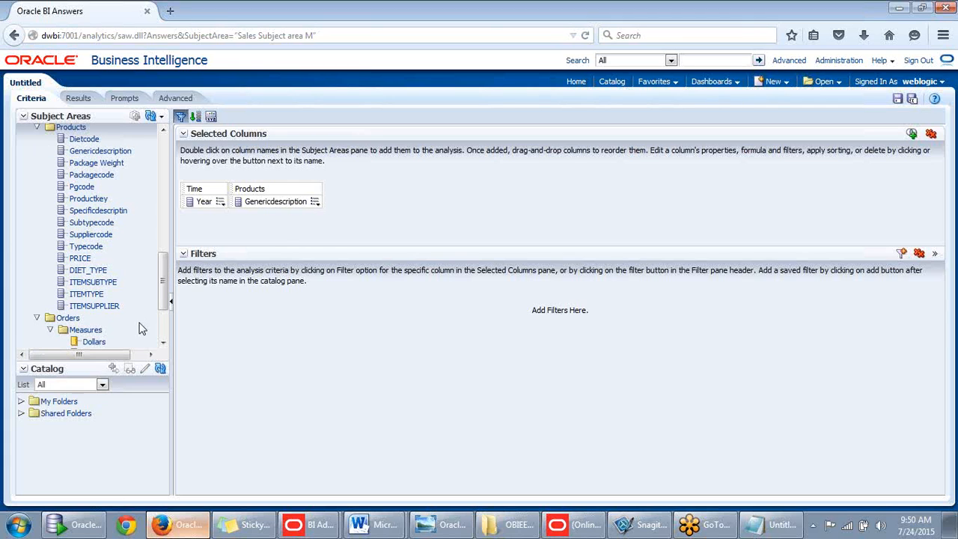
scroll(161, 303, "down", 5)
left_click_drag(288, 228, 348, 196)
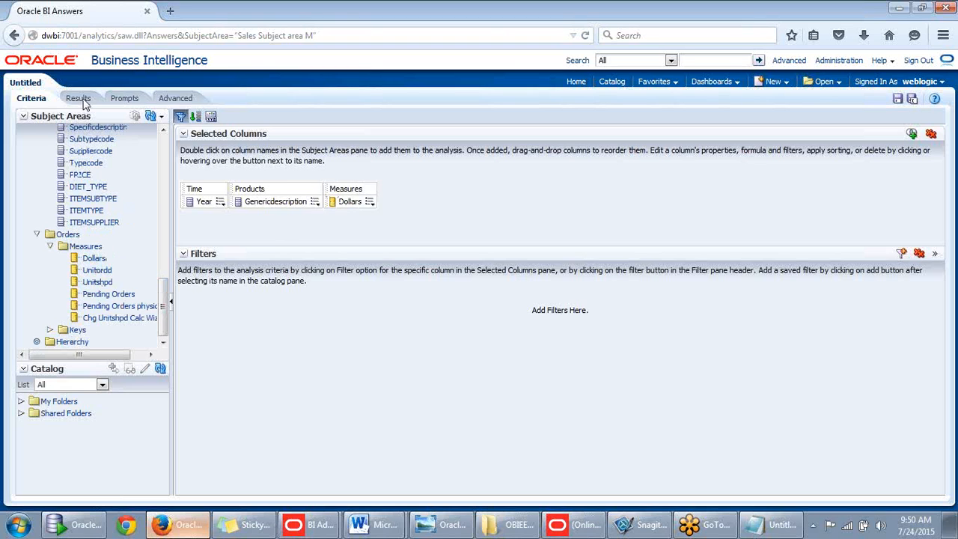
left_click(78, 99)
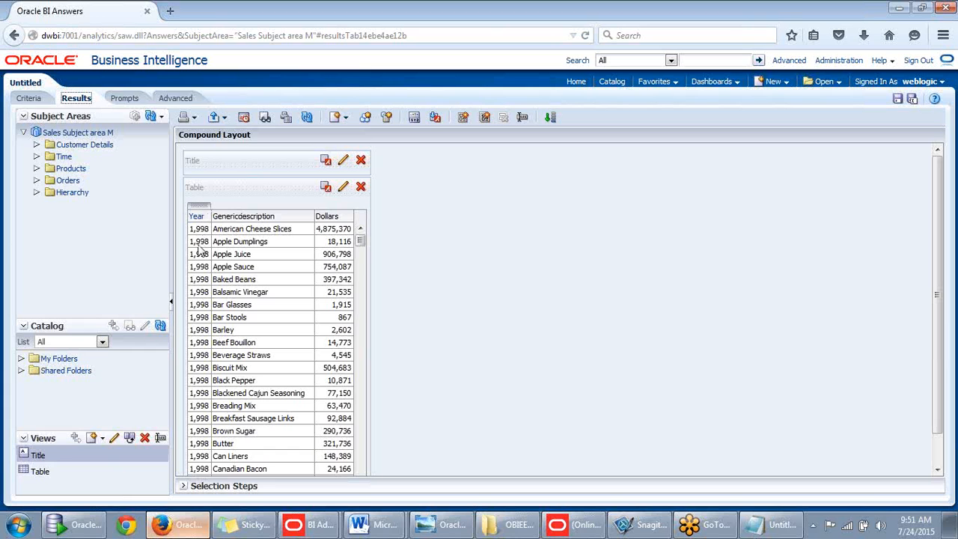
- Scroll through the results table of 1998 Dollars per product description
scroll(200, 240, "down", 4)
scroll(197, 250, "down", 3)
scroll(225, 267, "up", 7)
scroll(889, 187, "down", 2)
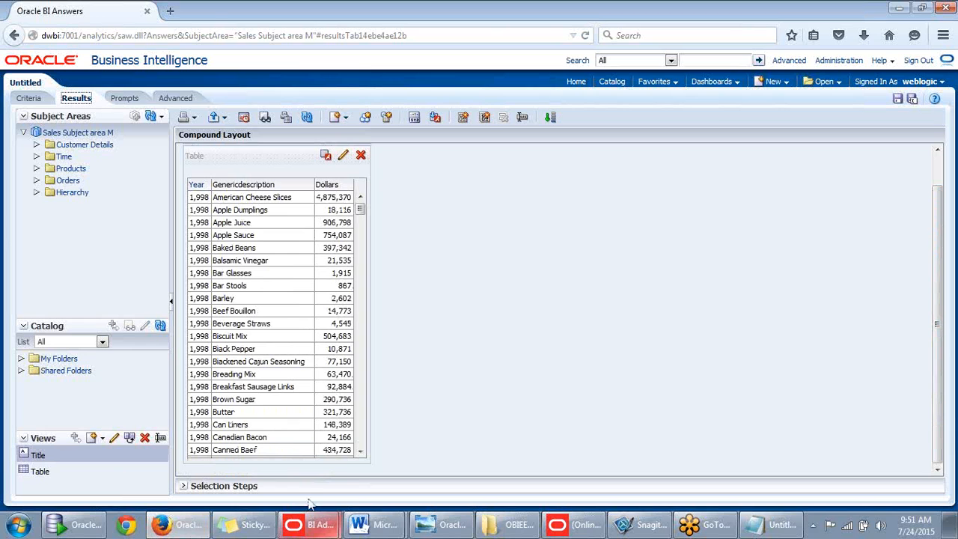
- Leave the browser and restore the Administration Tool window to full screen
left_click(186, 527)
left_click(585, 528)
left_click(585, 527)
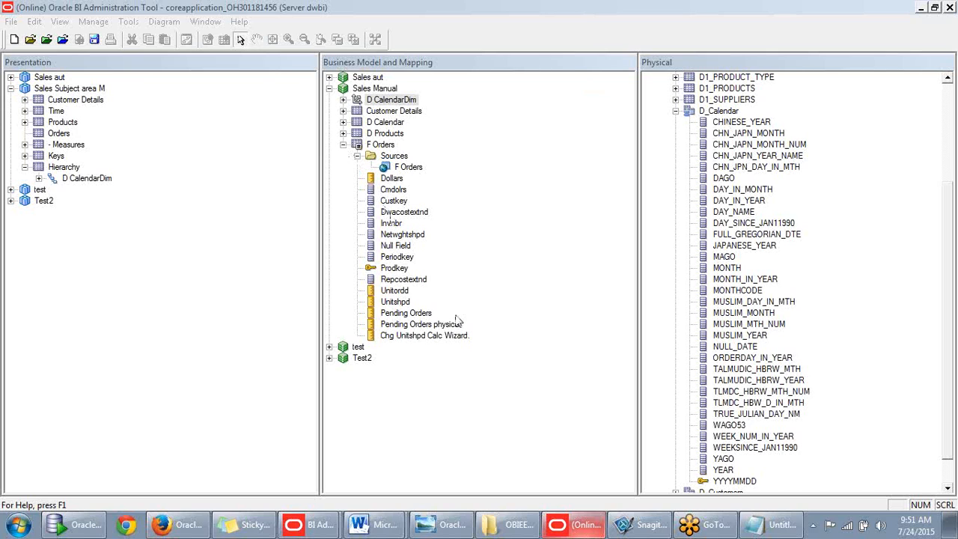
- Check out D Calendar and add a new logical column named Year_Dim to it
left_click(343, 145)
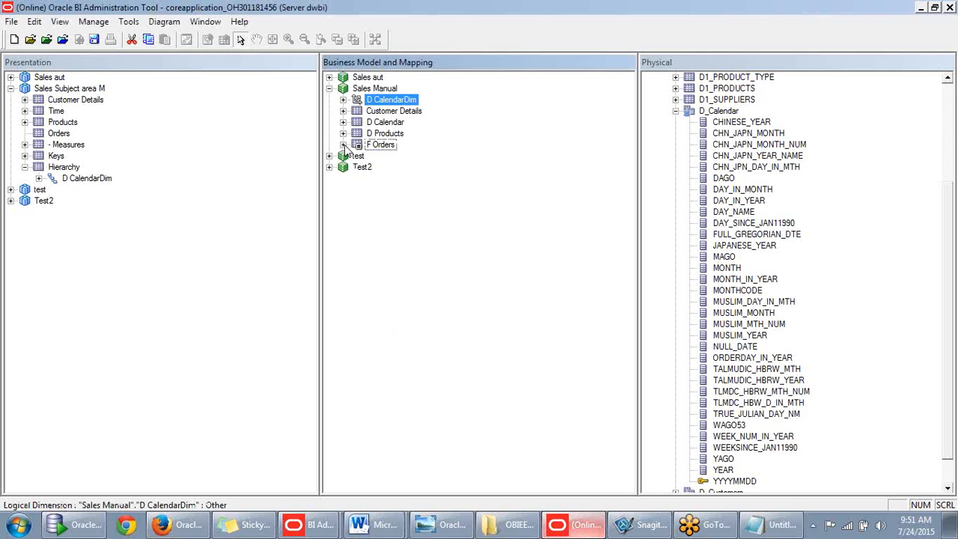
left_click(343, 123)
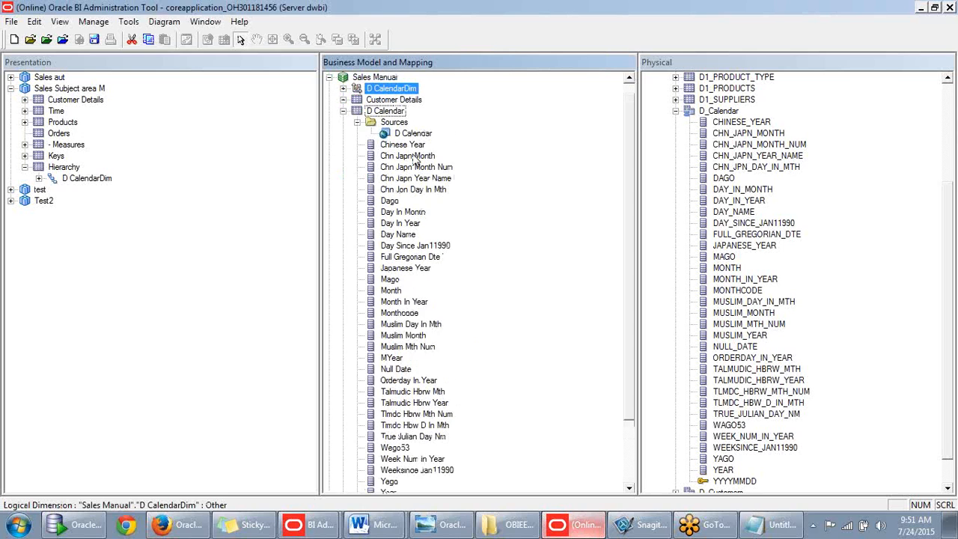
right_click(395, 125)
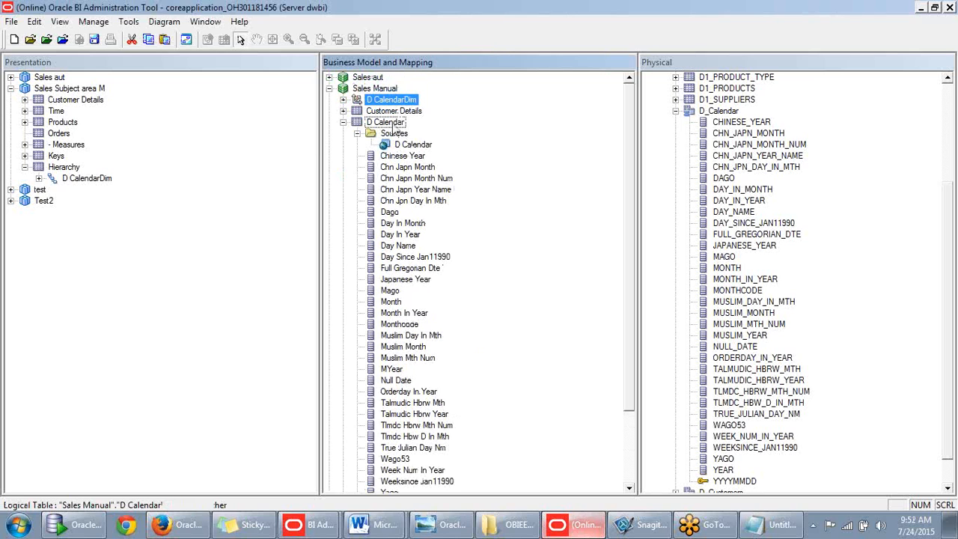
mouse_move(451, 137)
left_click(350, 143)
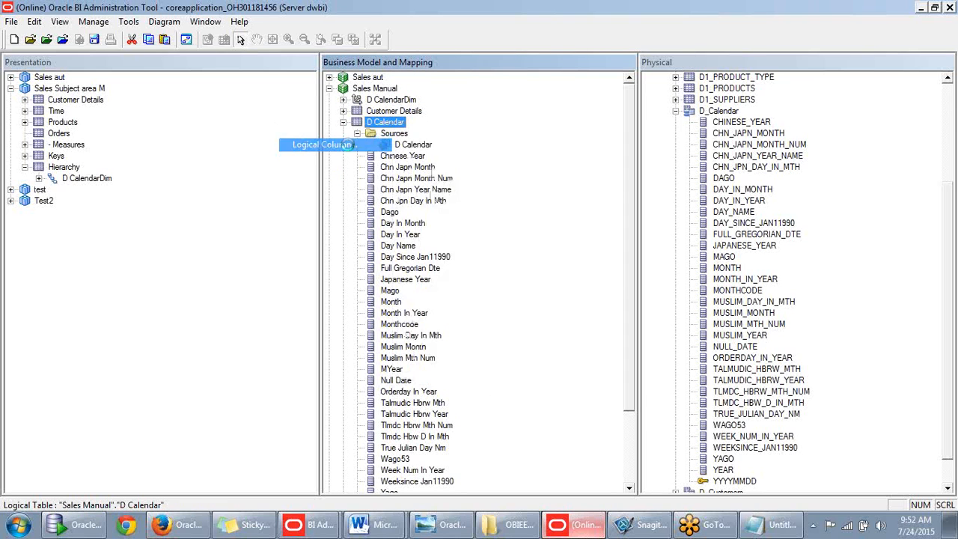
left_click(531, 372)
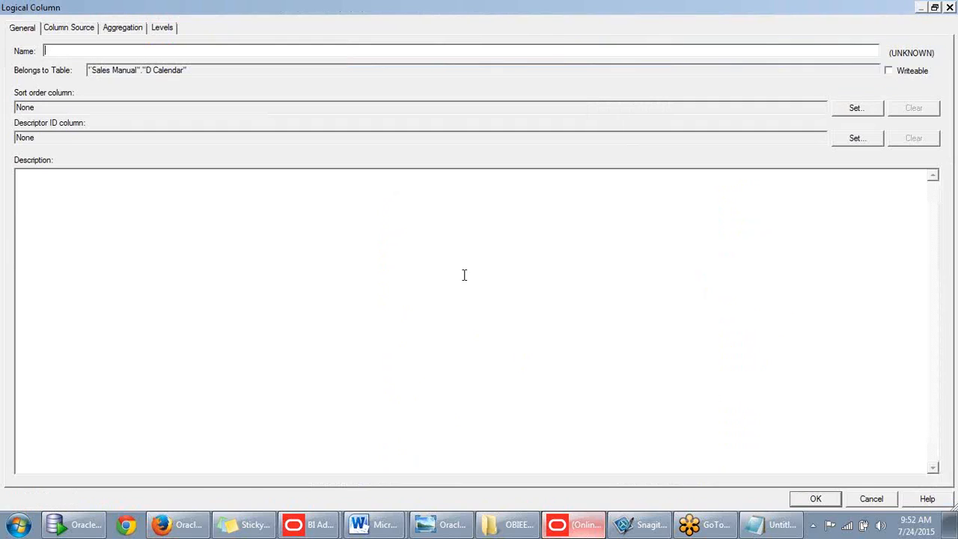
left_click(935, 6)
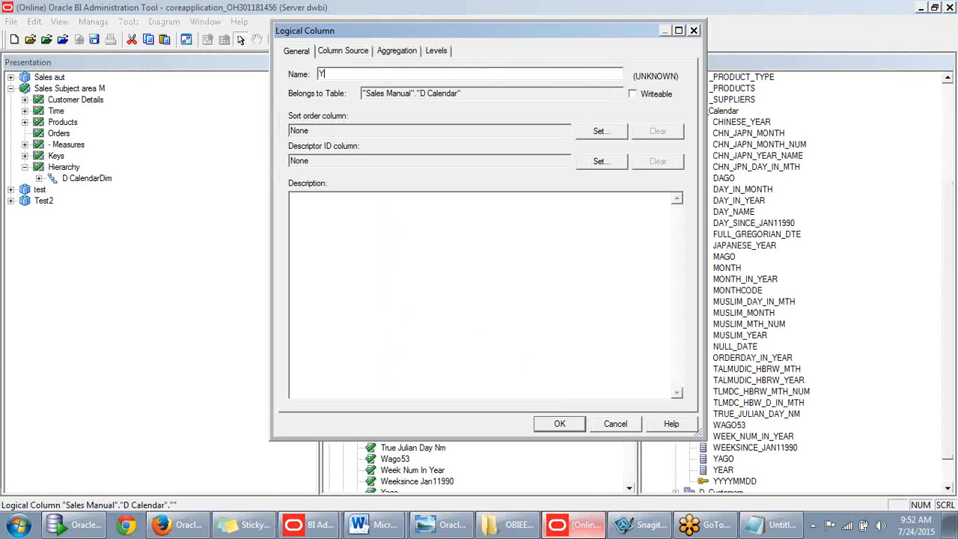
type("Year_Dim")
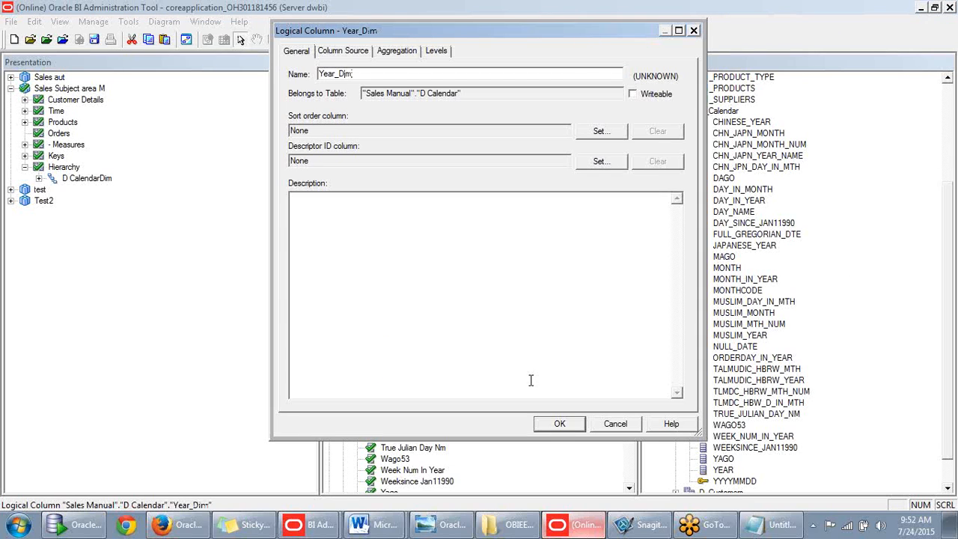
left_click(559, 424)
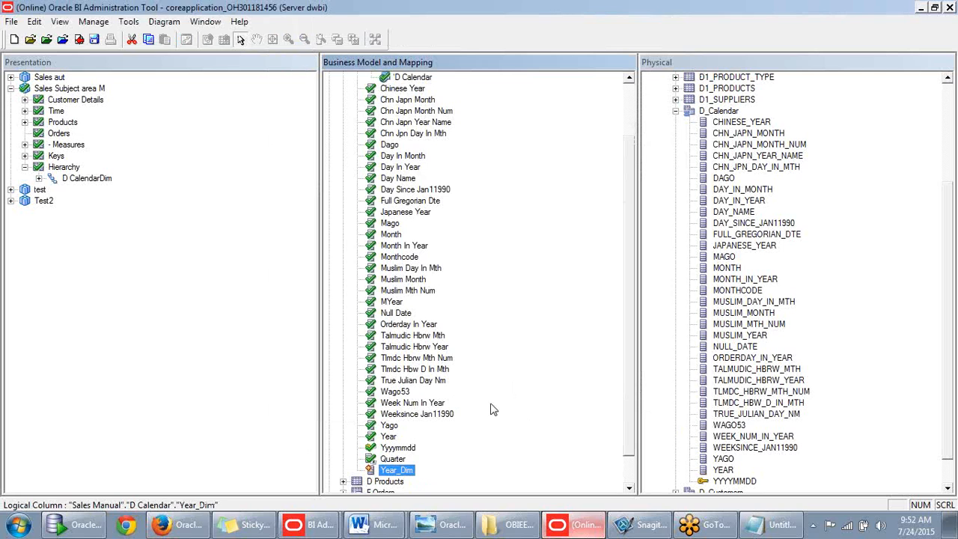
- Make Year_Dim a derived column from an expression and open its Expression Builder
double_click(404, 469)
left_click(353, 51)
left_click_drag(490, 35, 456, 62)
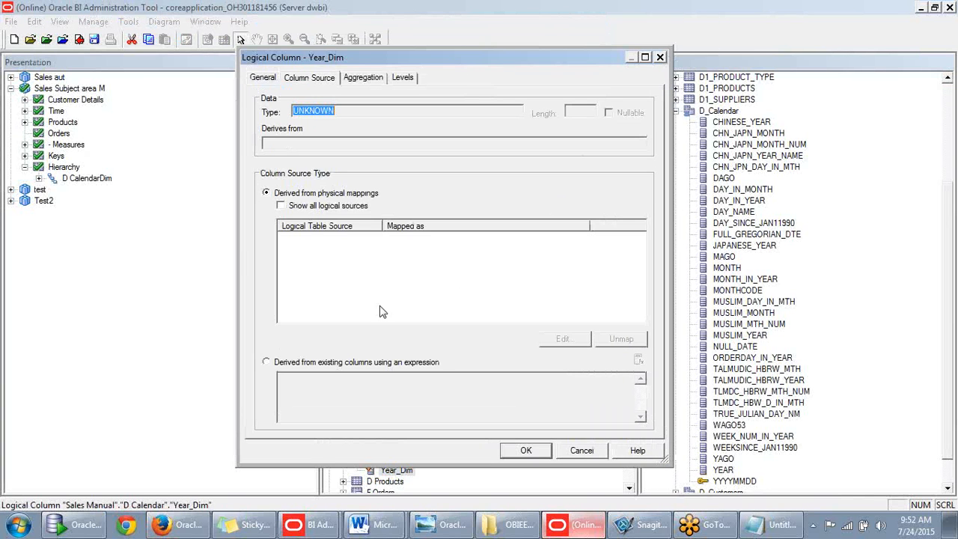
left_click(266, 361)
left_click(638, 362)
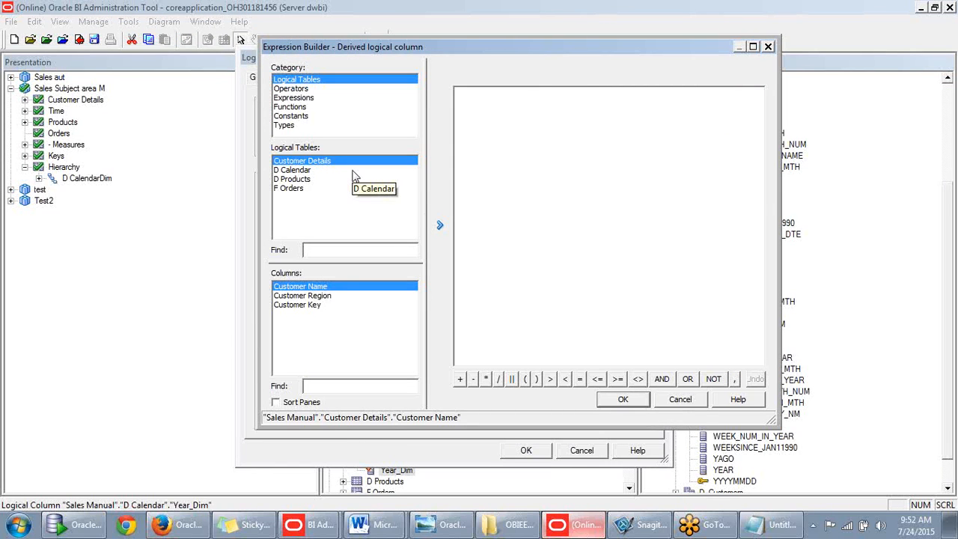
- Browse the Conversion, Display, Evaluate and String function groups
left_click(300, 107)
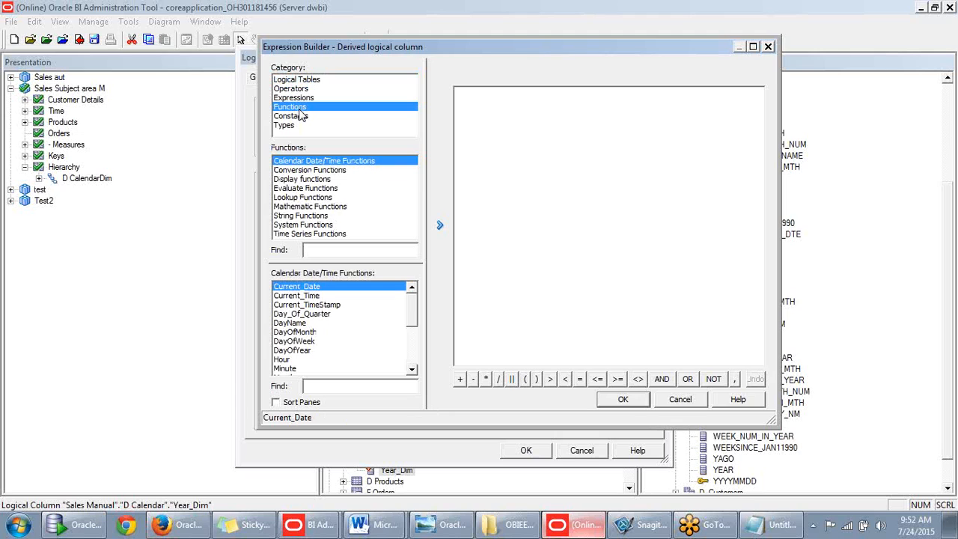
left_click(329, 170)
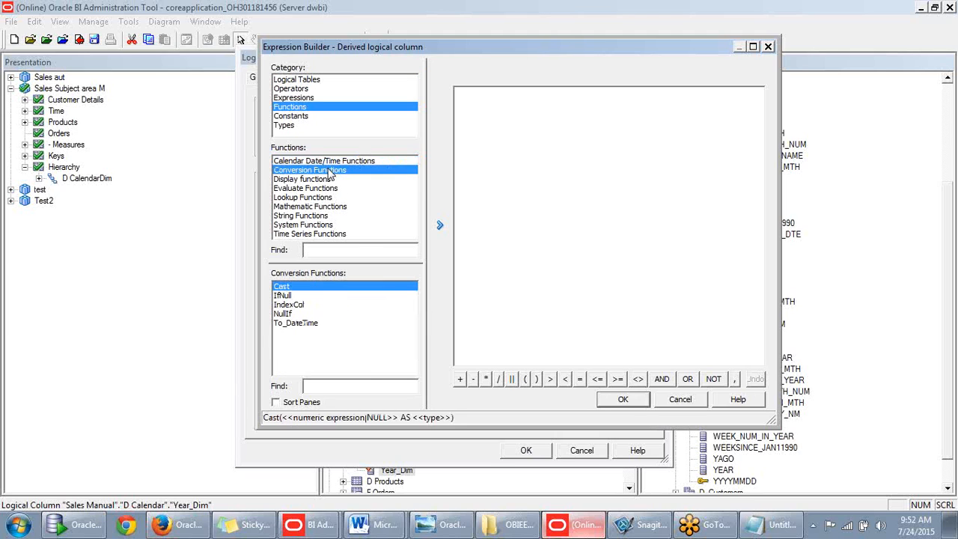
left_click(325, 181)
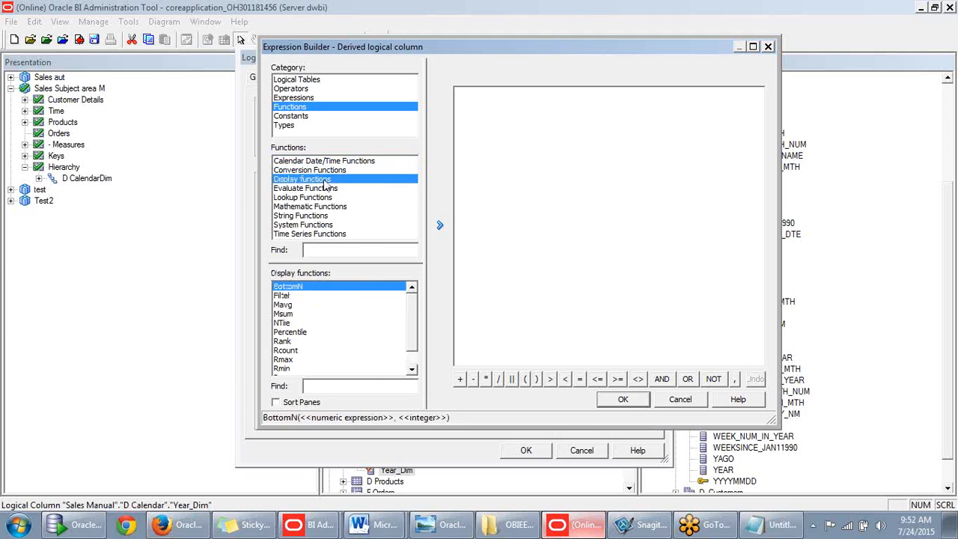
left_click(326, 189)
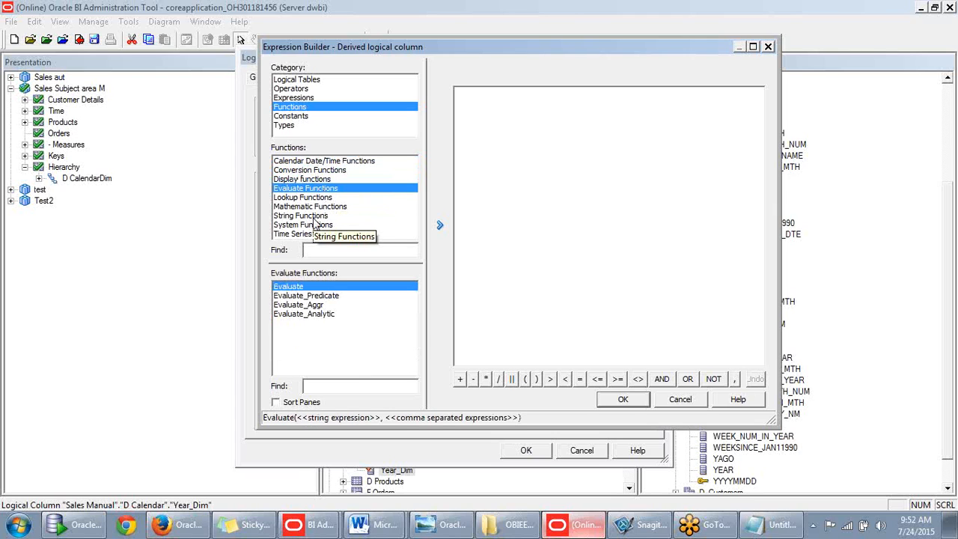
left_click(304, 217)
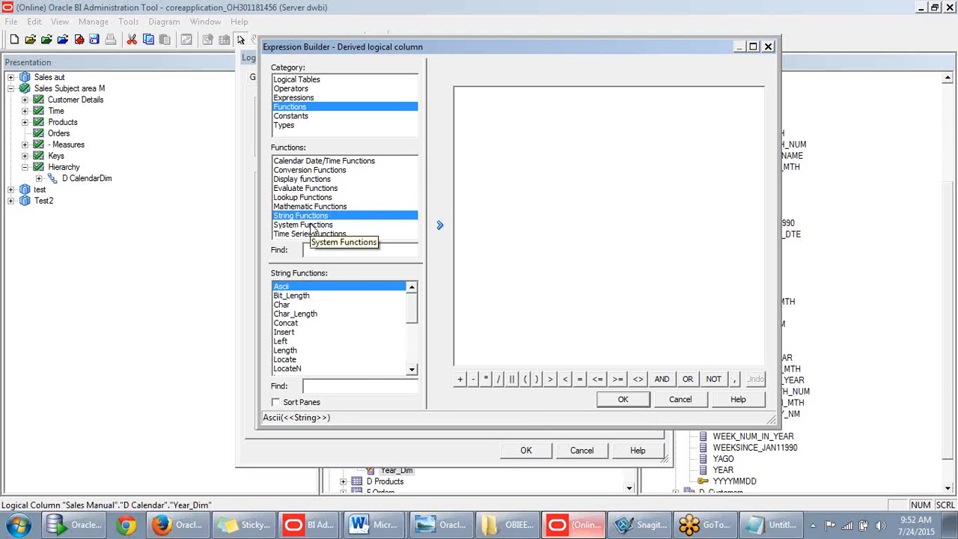
mouse_move(410, 310)
left_mouse_down()
mouse_move(413, 348)
mouse_move(414, 296)
left_mouse_up()
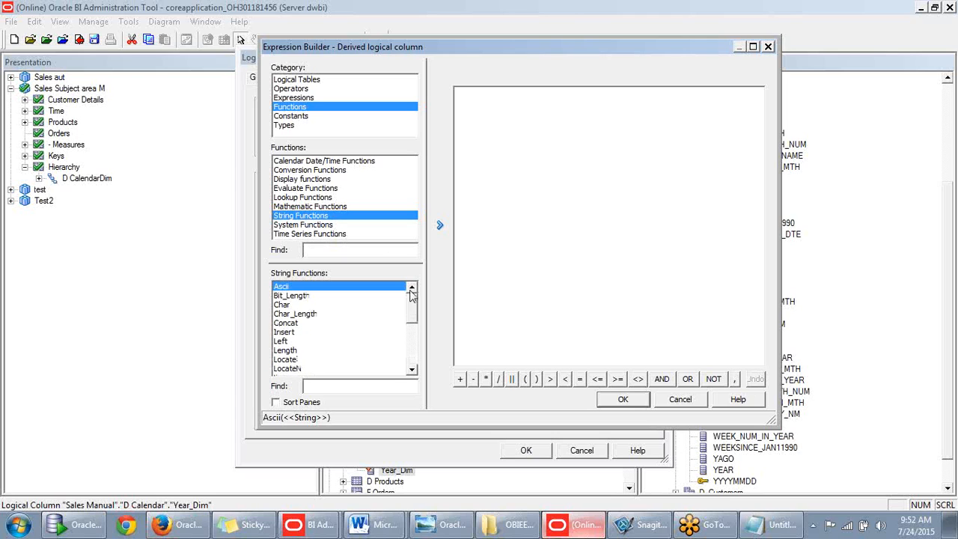
- Review Lookup, Mathematic, System and Time Series functions, then show the data Types
left_click(305, 183)
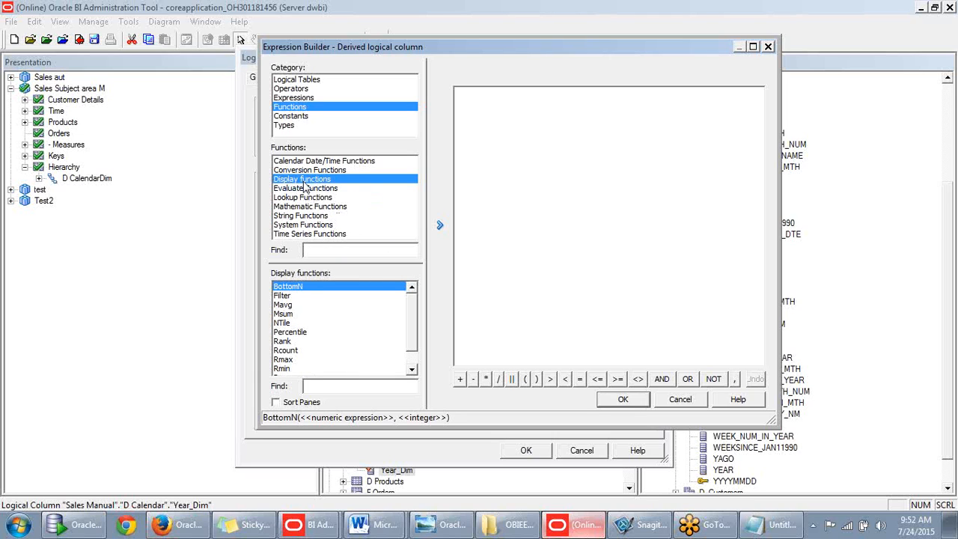
scroll(414, 317, "down", 1)
scroll(414, 316, "down", 1)
left_click(303, 189)
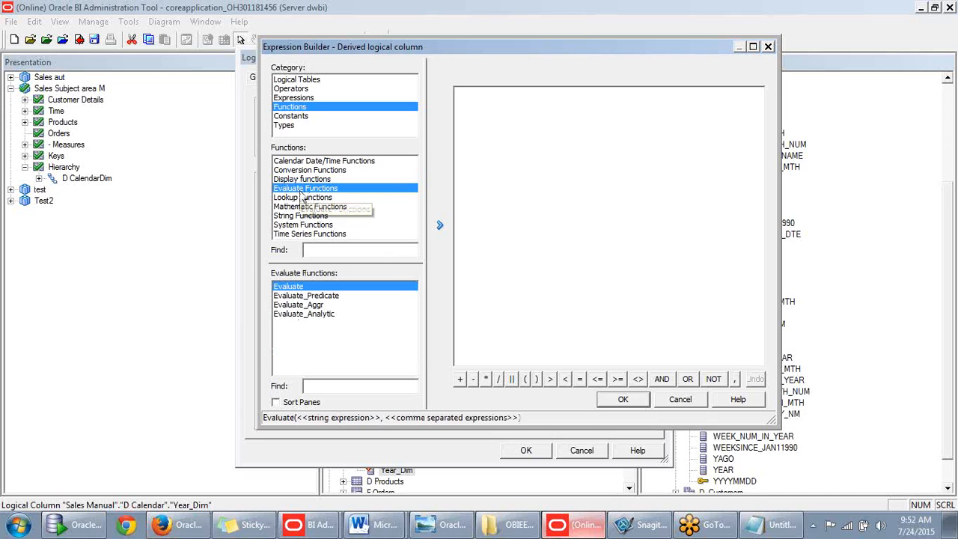
left_click(301, 197)
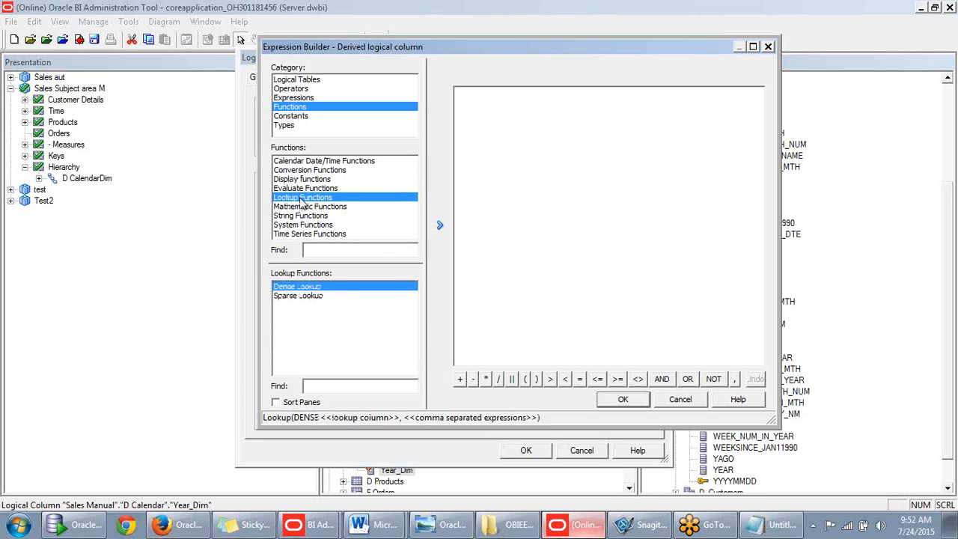
left_click(303, 207)
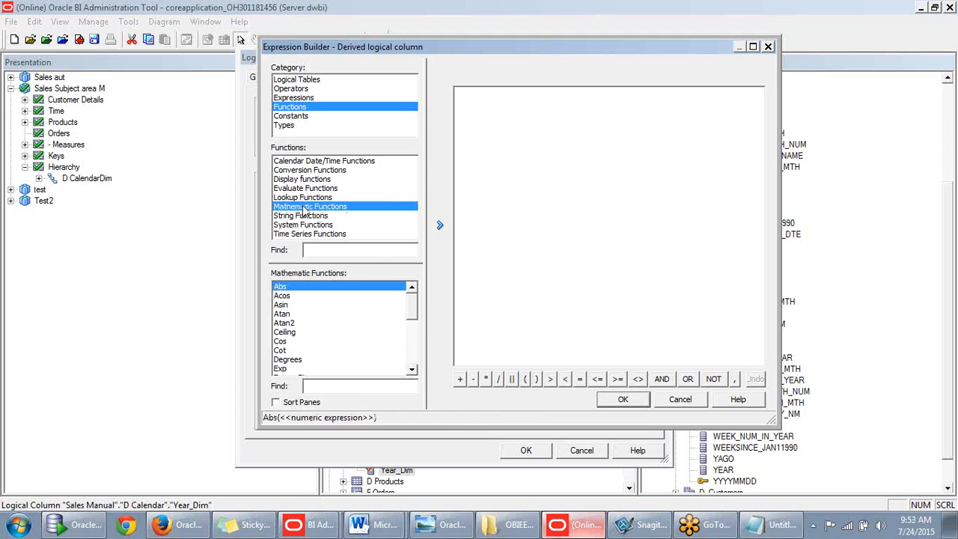
left_click(304, 216)
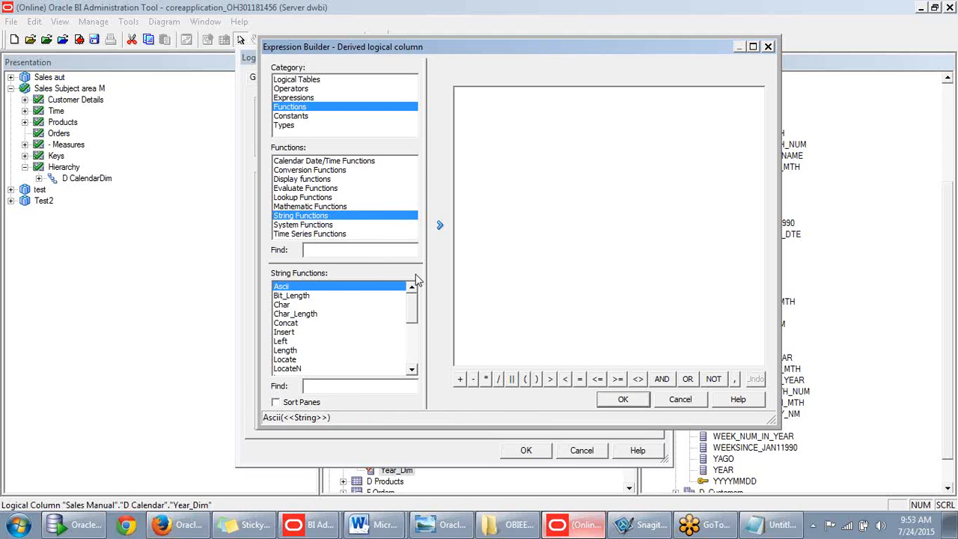
left_click_drag(411, 303, 416, 351)
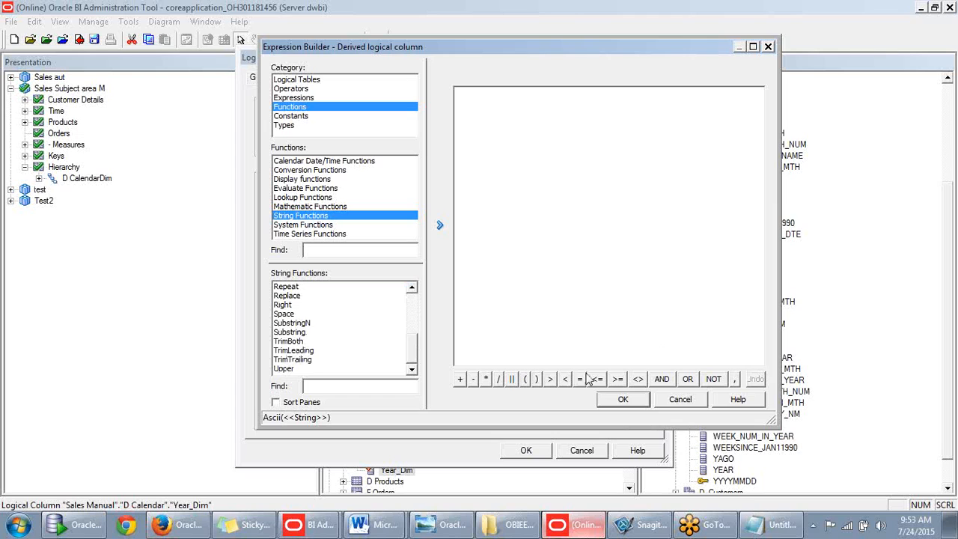
left_click(321, 226)
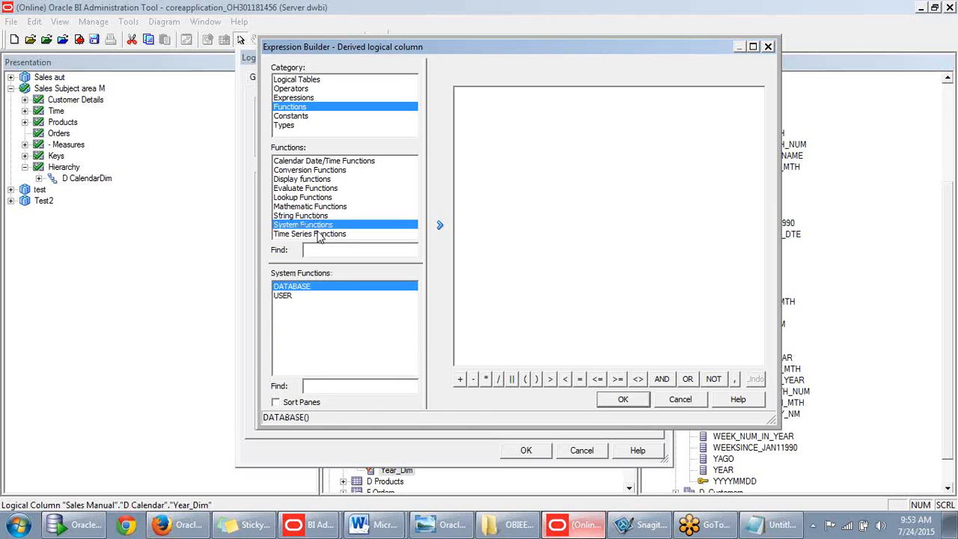
left_click(321, 234)
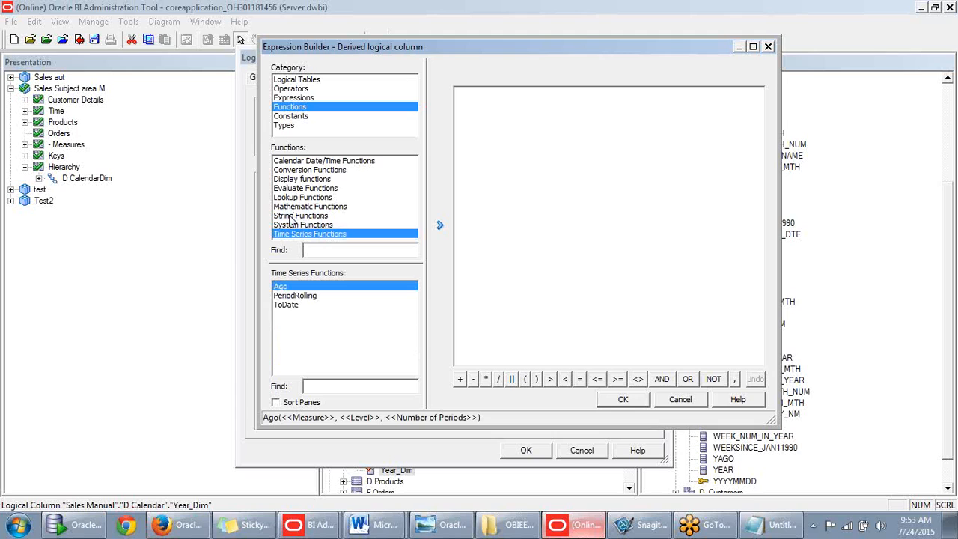
left_click(288, 128)
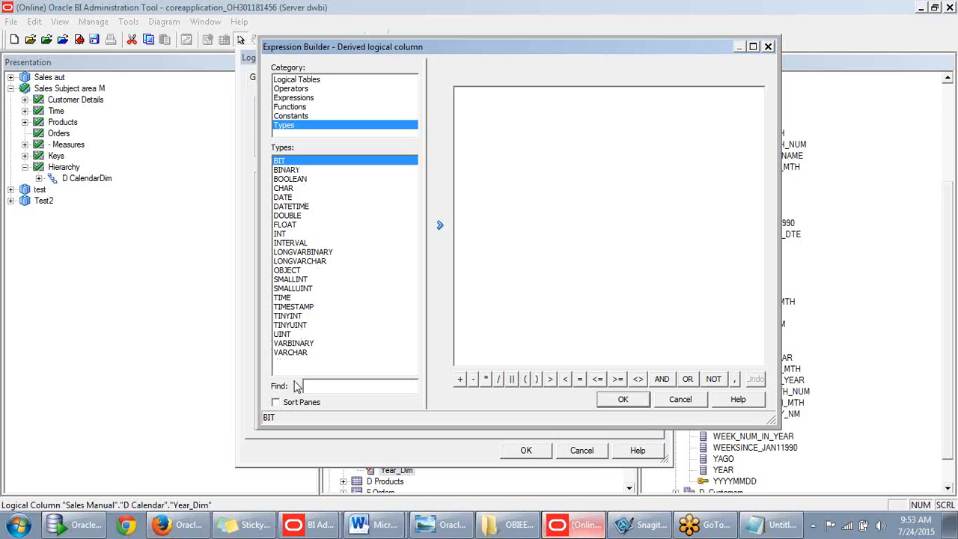
- Build the expression VARCHAR "Sales Manual"."D Calendar"."Year" and dismiss its syntax error
left_click(297, 353)
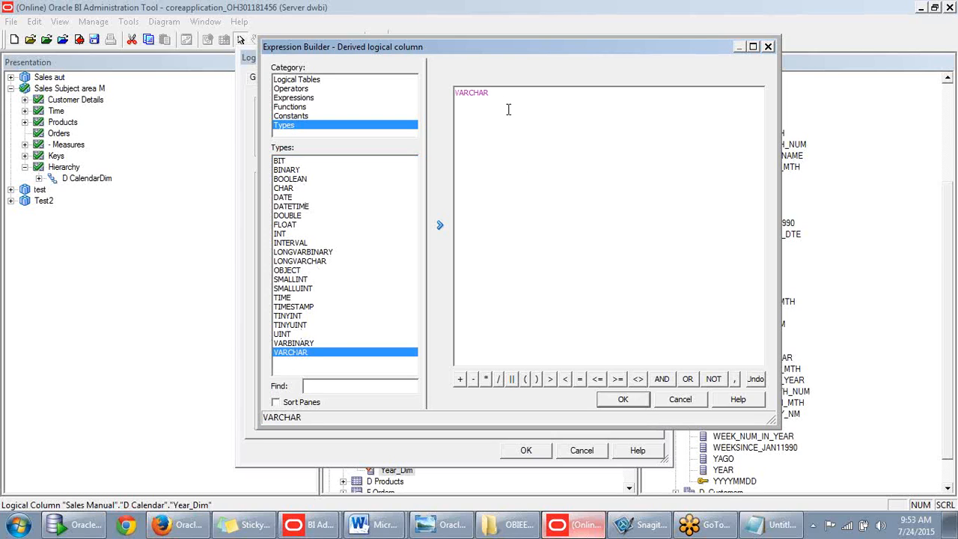
left_click(289, 81)
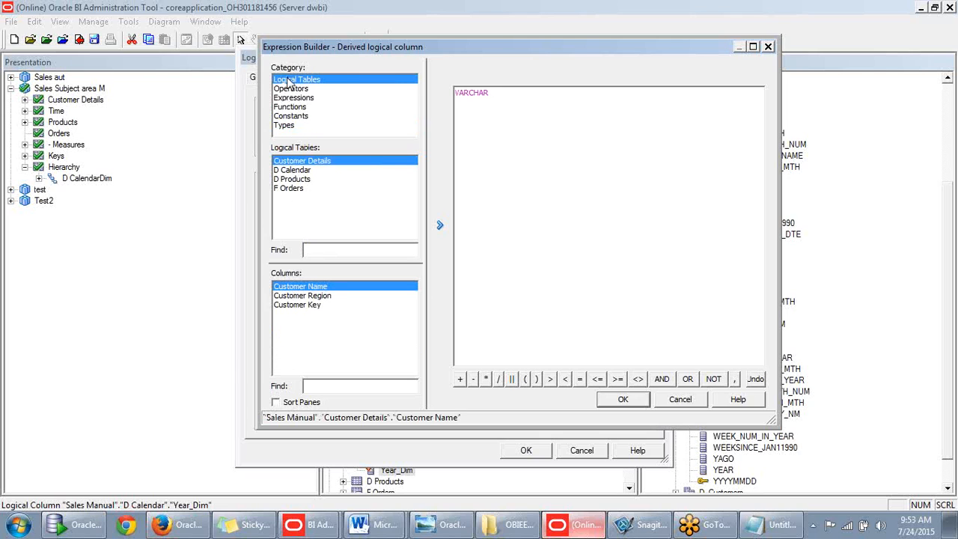
left_click(298, 181)
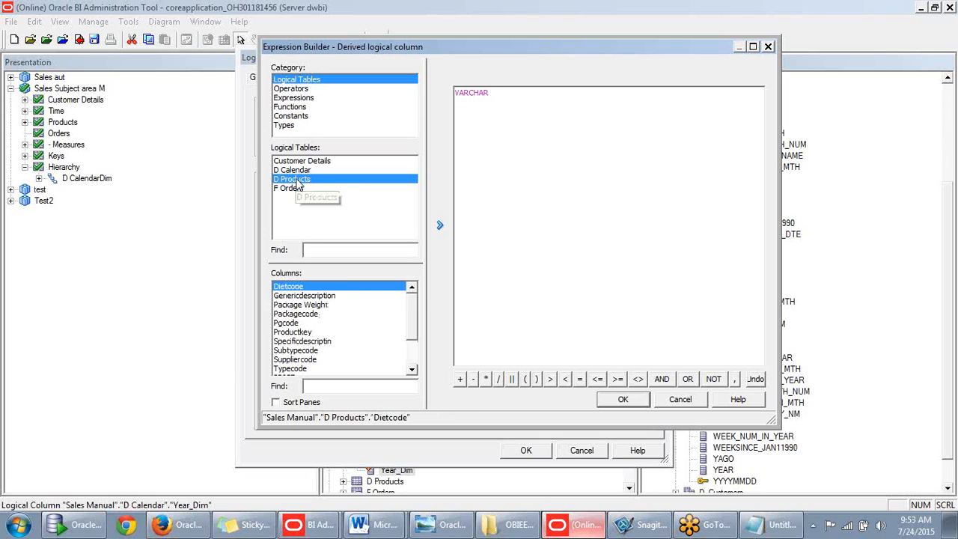
scroll(410, 332, "down", 3)
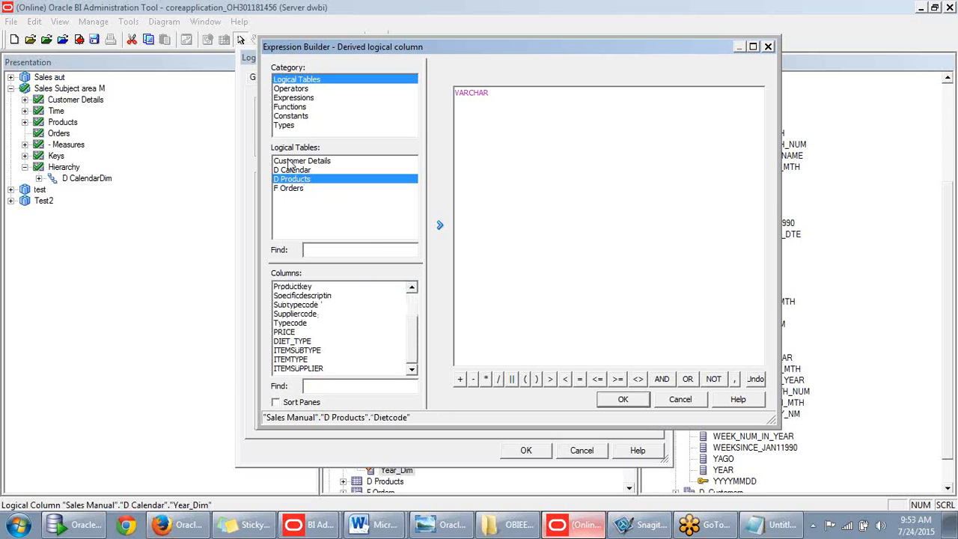
left_click(292, 171)
left_click_drag(414, 305, 411, 365)
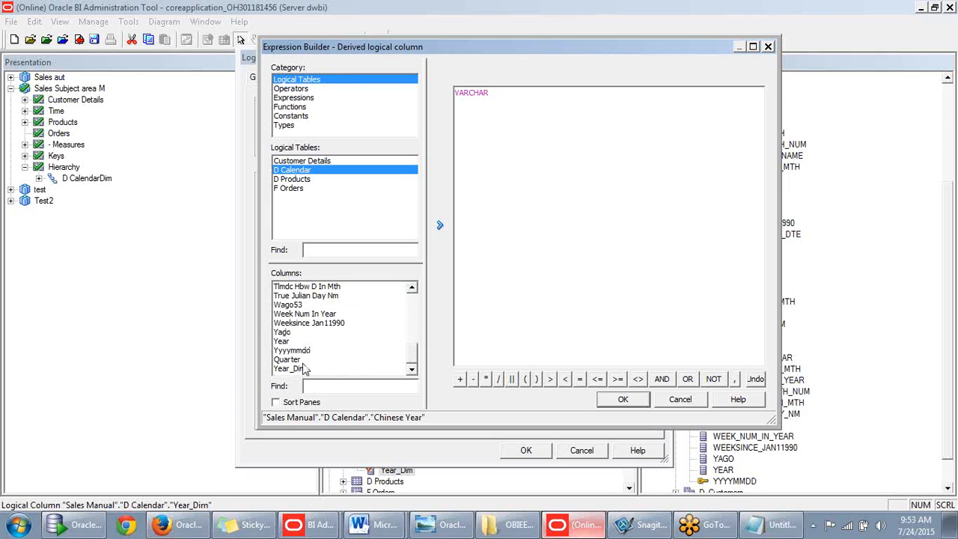
double_click(288, 341)
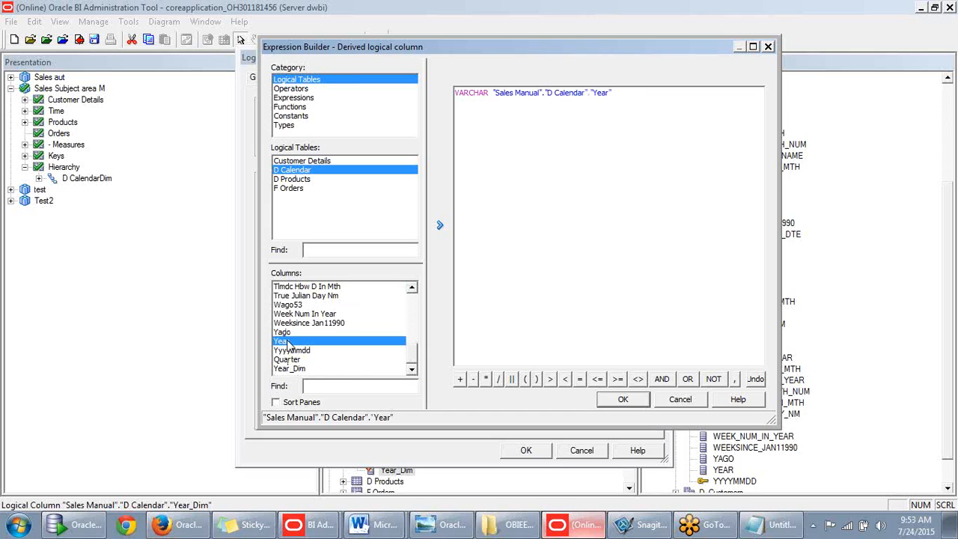
left_click(622, 403)
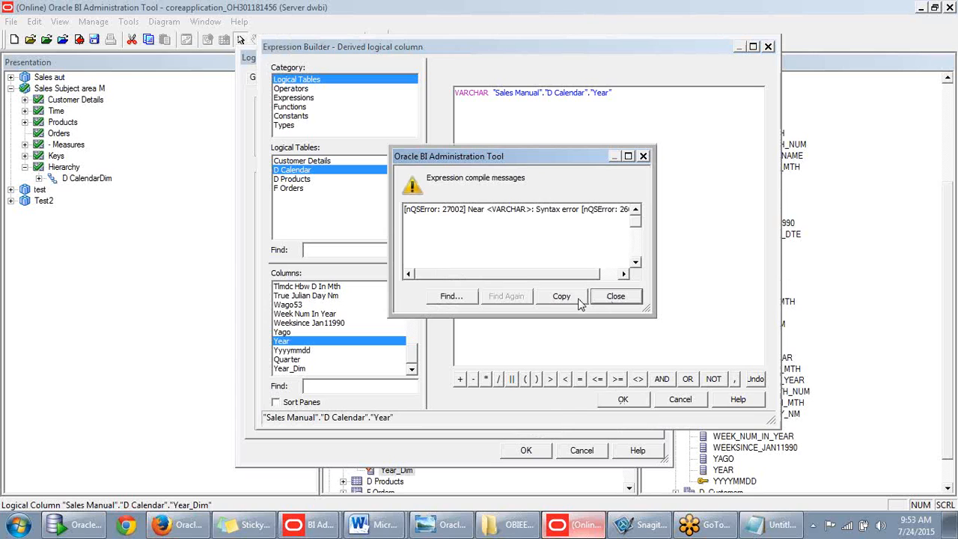
left_click(615, 296)
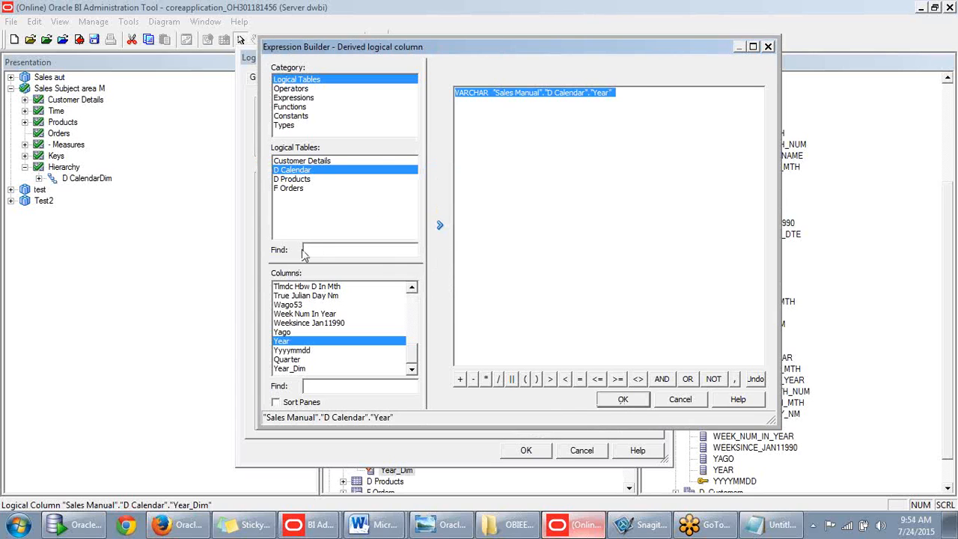
- Browse conditional expressions, operators, constants and types, ending on Conversion Functions with Cast
left_click(306, 100)
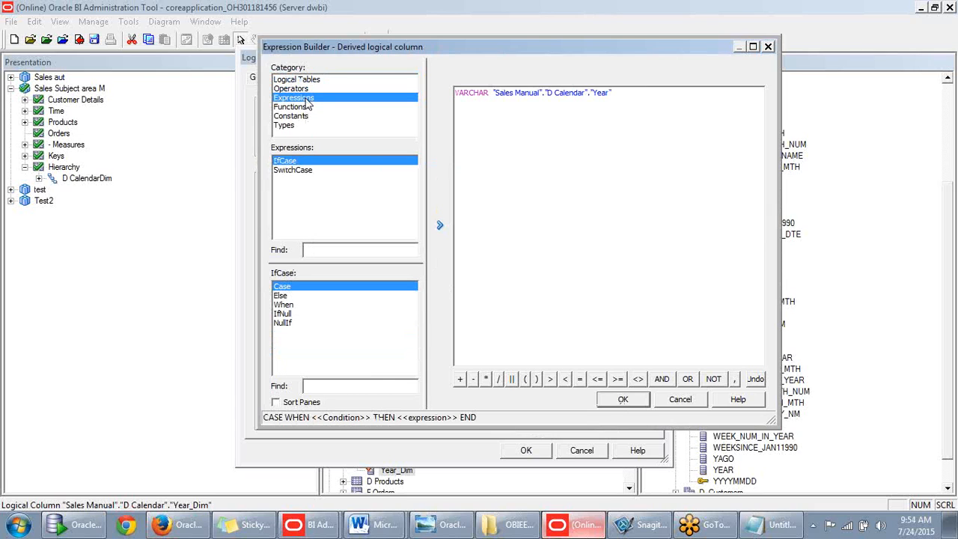
left_click(304, 90)
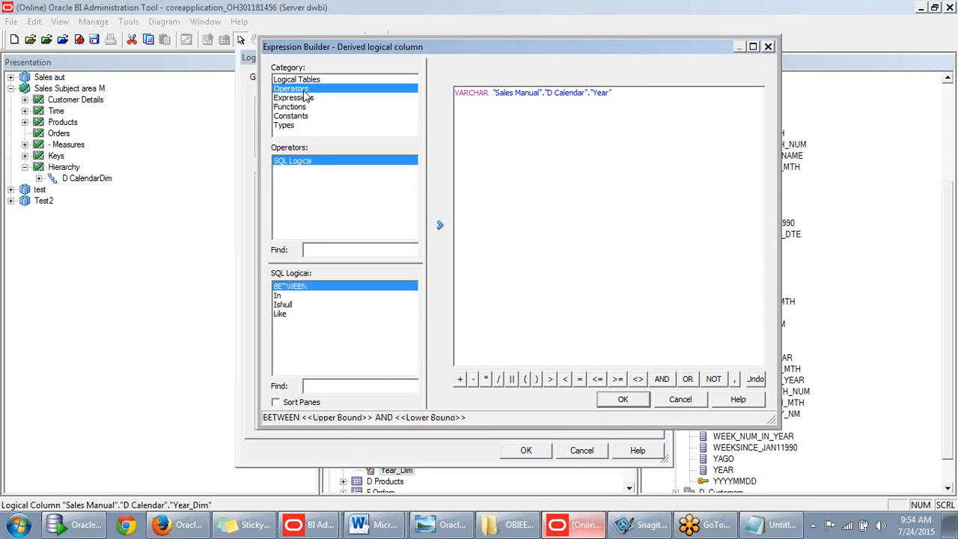
left_click(306, 100)
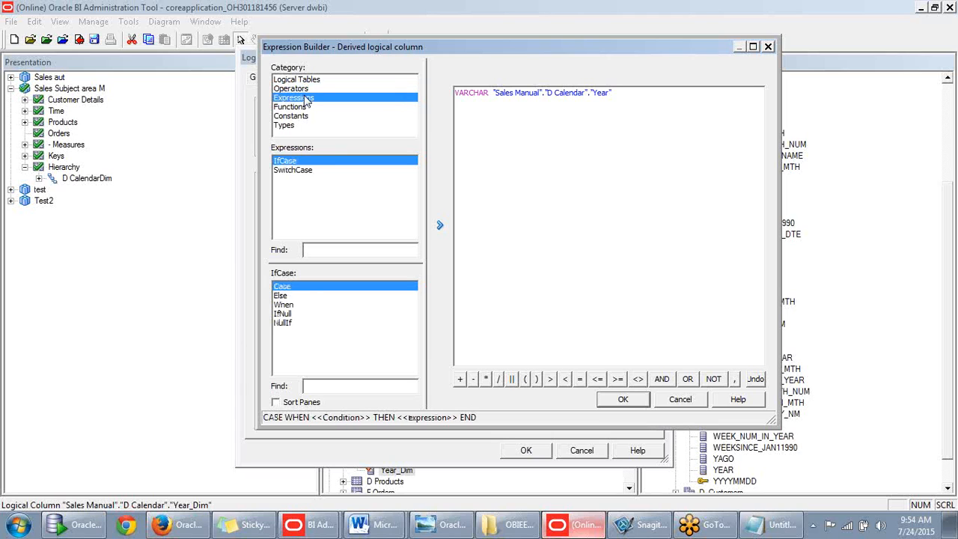
left_click(305, 107)
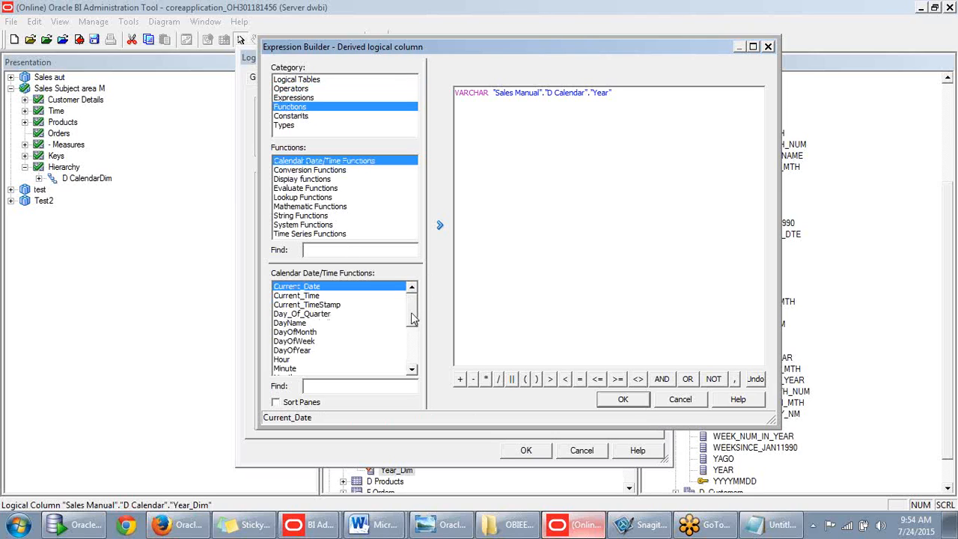
left_click_drag(411, 318, 415, 365)
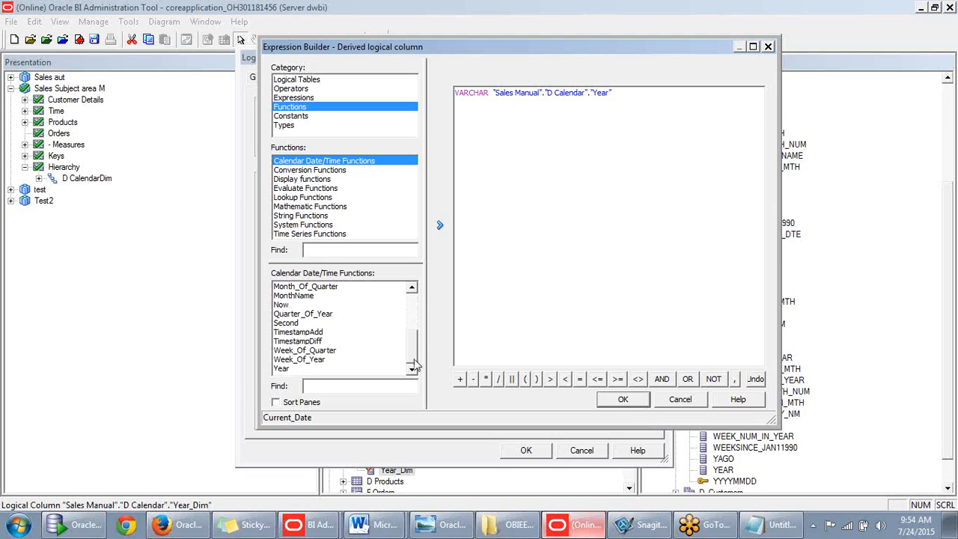
left_click_drag(416, 365, 413, 304)
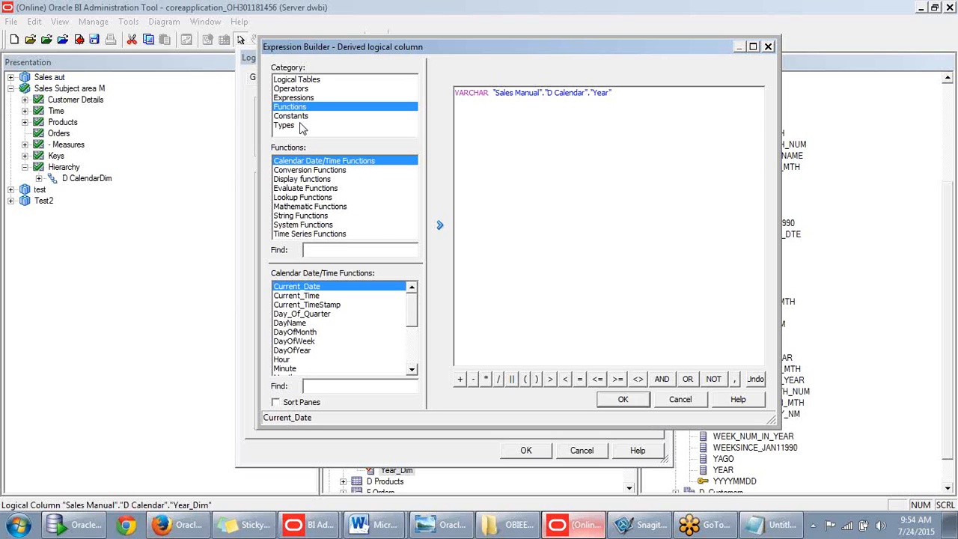
left_click(302, 117)
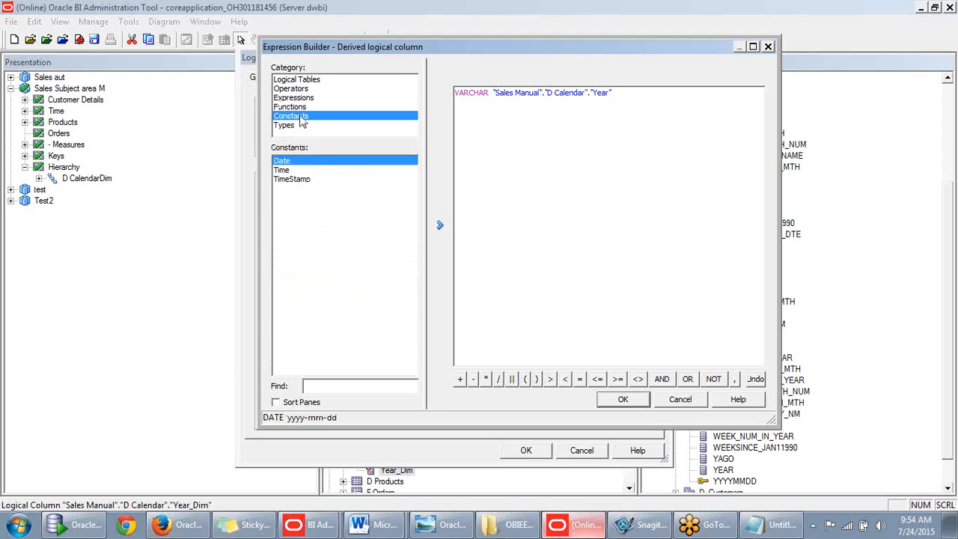
left_click(291, 127)
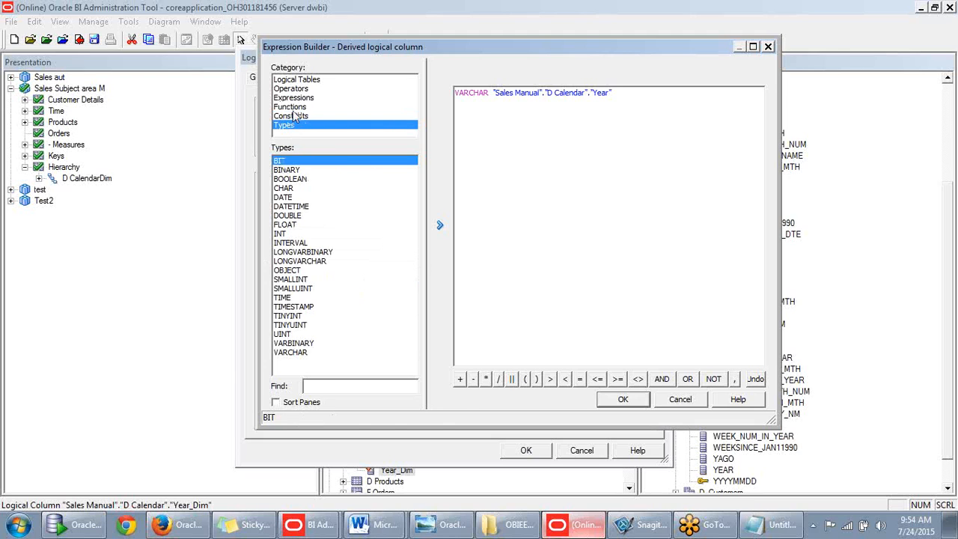
left_click(296, 98)
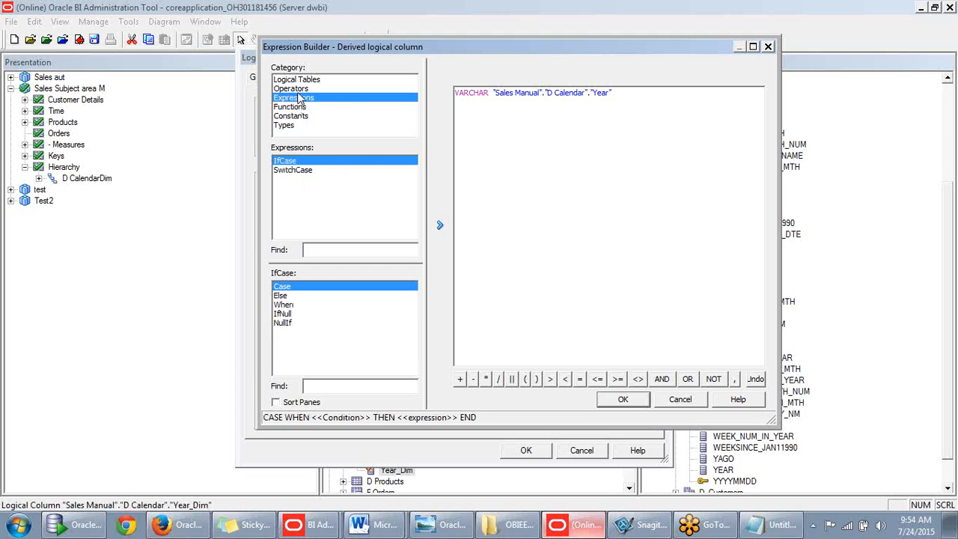
left_click(298, 108)
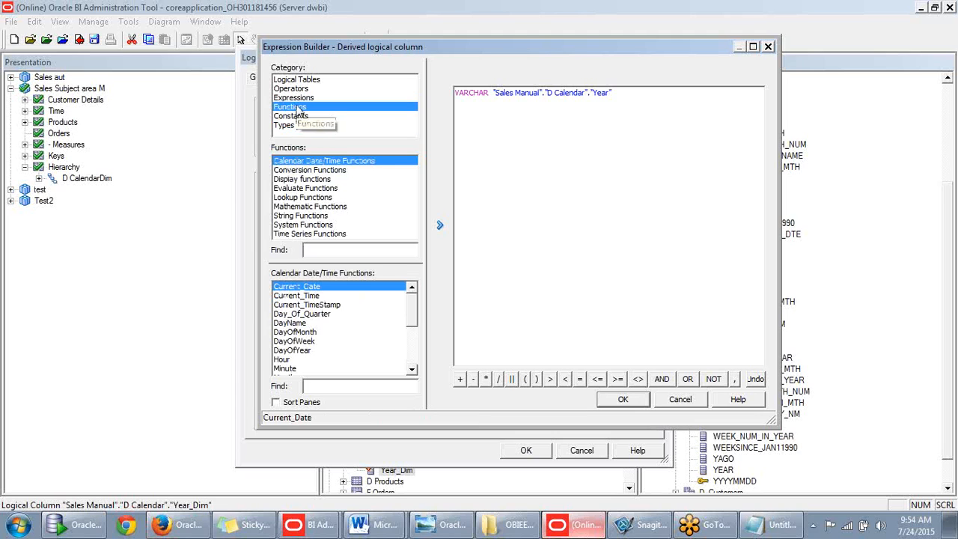
left_click(304, 172)
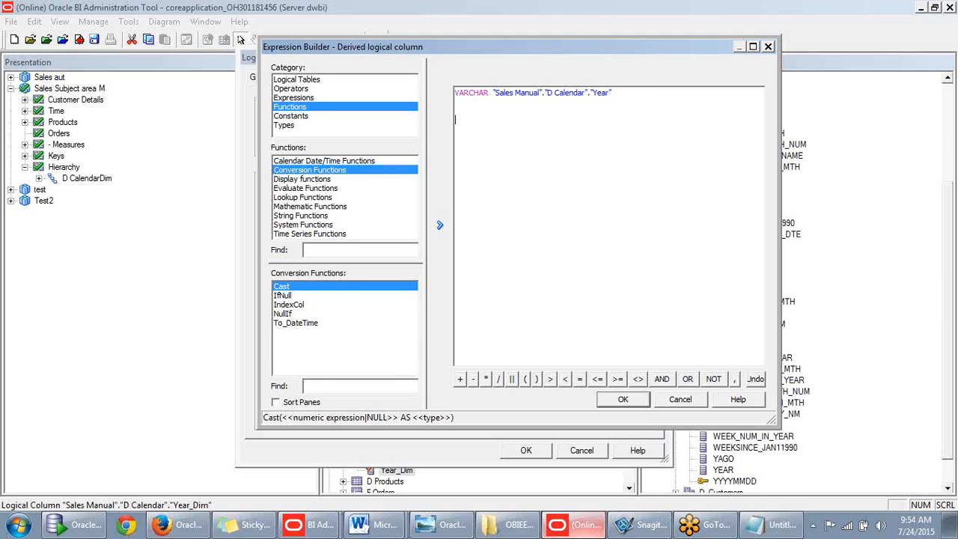
- Insert a Cast function template, then clear the whole expression
double_click(297, 290)
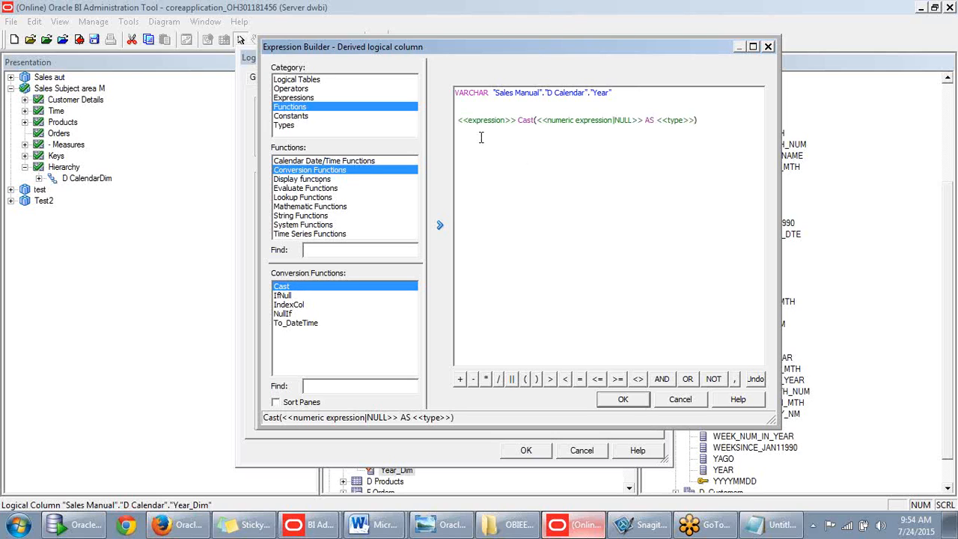
left_click_drag(703, 120, 536, 121)
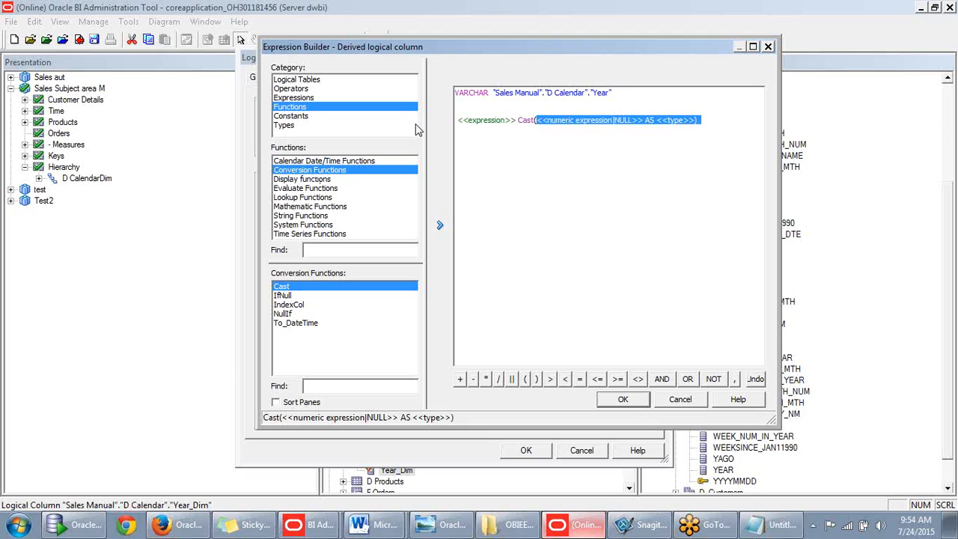
key("BackSpace")
key("BackSpace")
key("BackSpace")
key("BackSpace")
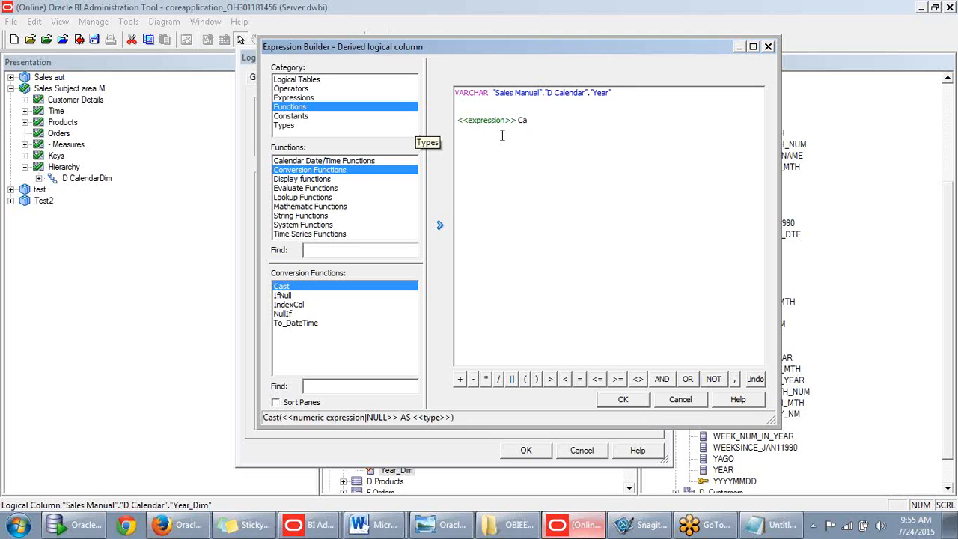
key("ctrl+a")
key("Delete")
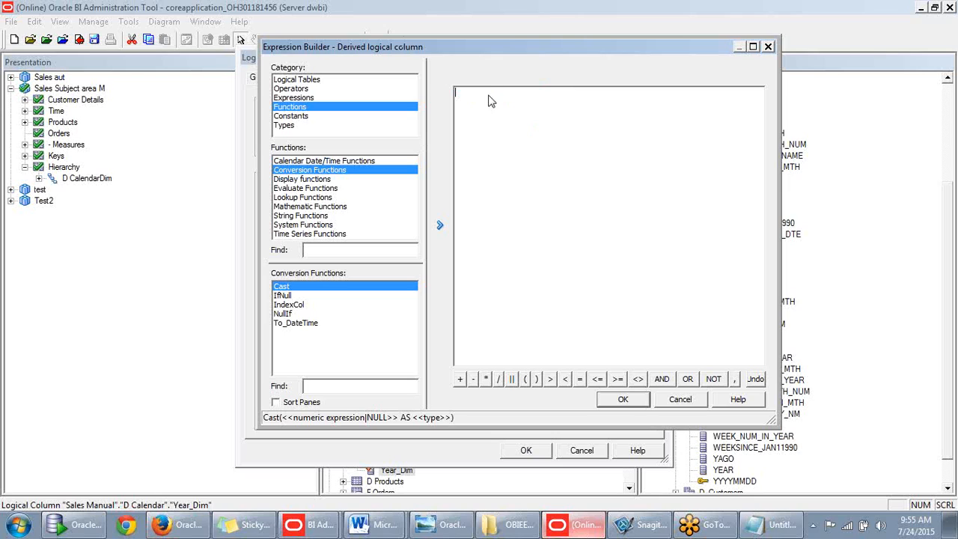
- Build the expression Char(Year) from the Char string function and D Calendar's Year column
left_click(300, 217)
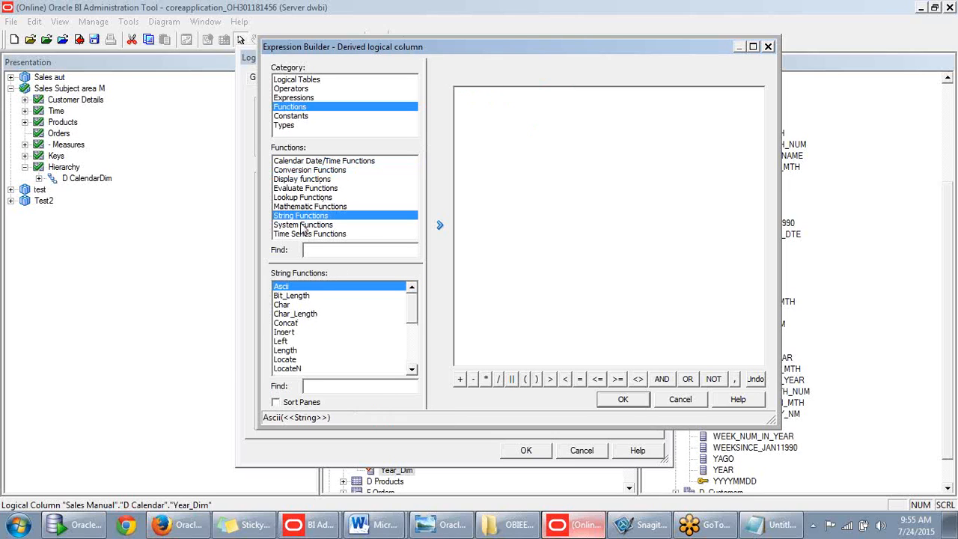
left_click(283, 305)
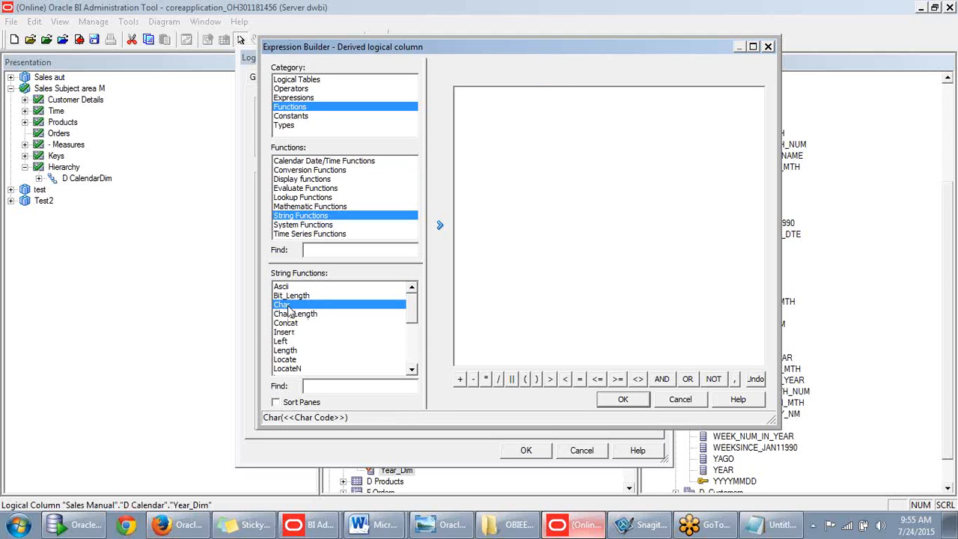
double_click(284, 305)
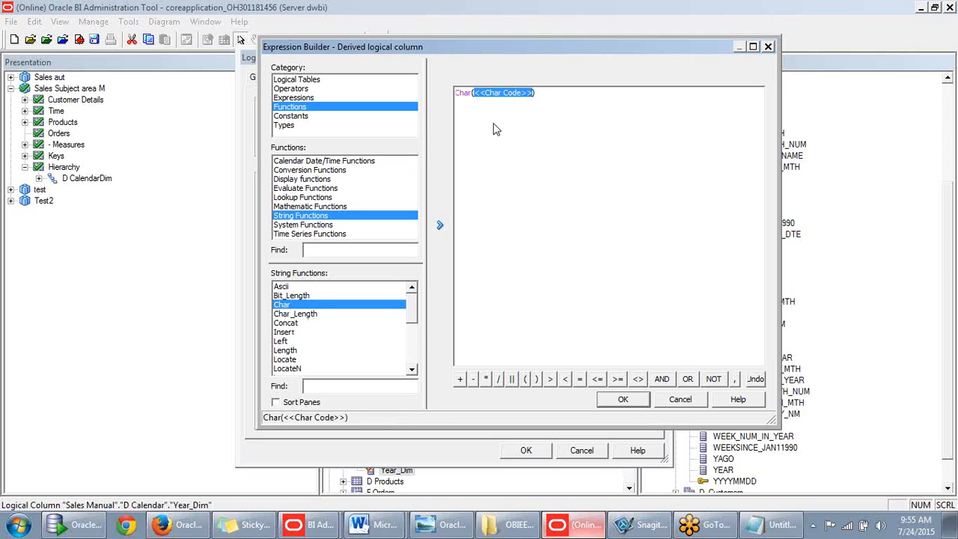
left_click(474, 92)
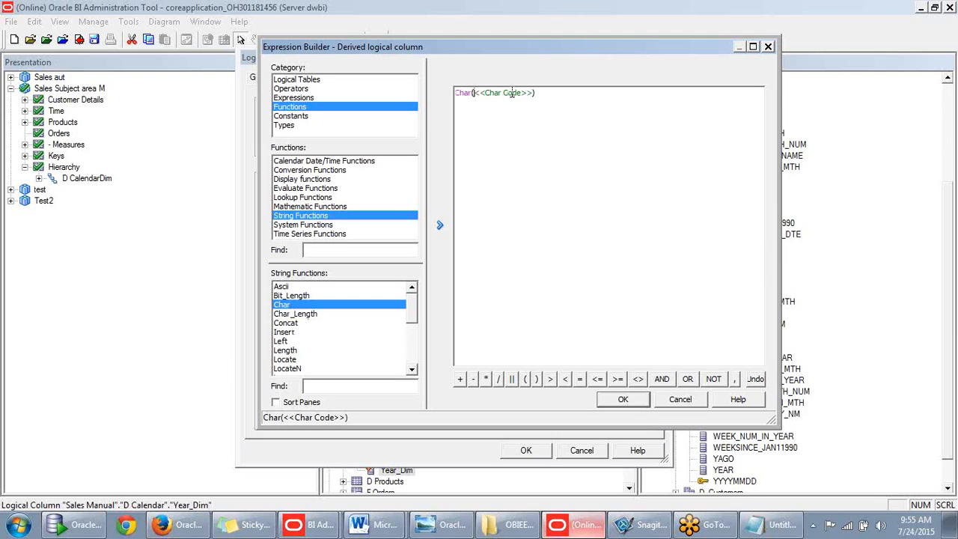
key("BackSpace")
left_click(303, 80)
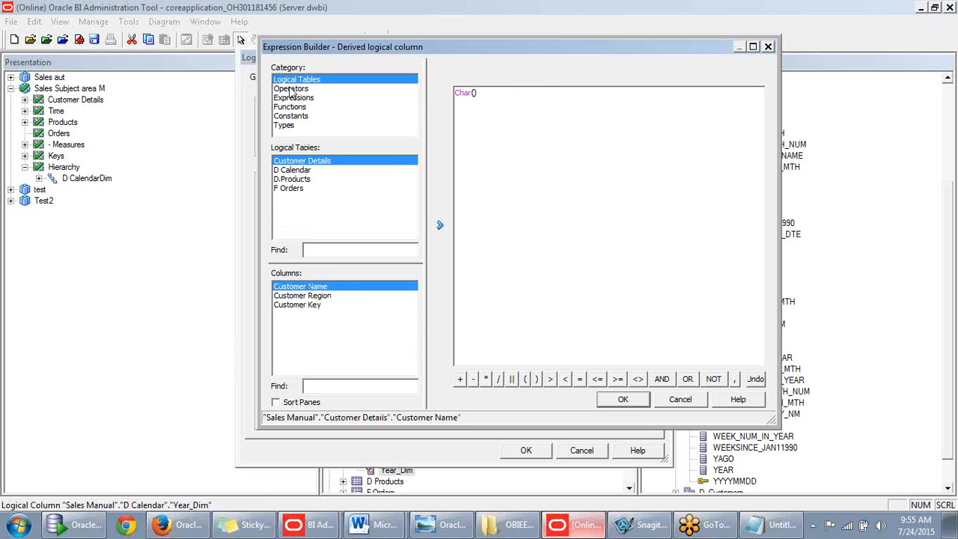
left_click(300, 170)
left_click_drag(414, 301, 411, 357)
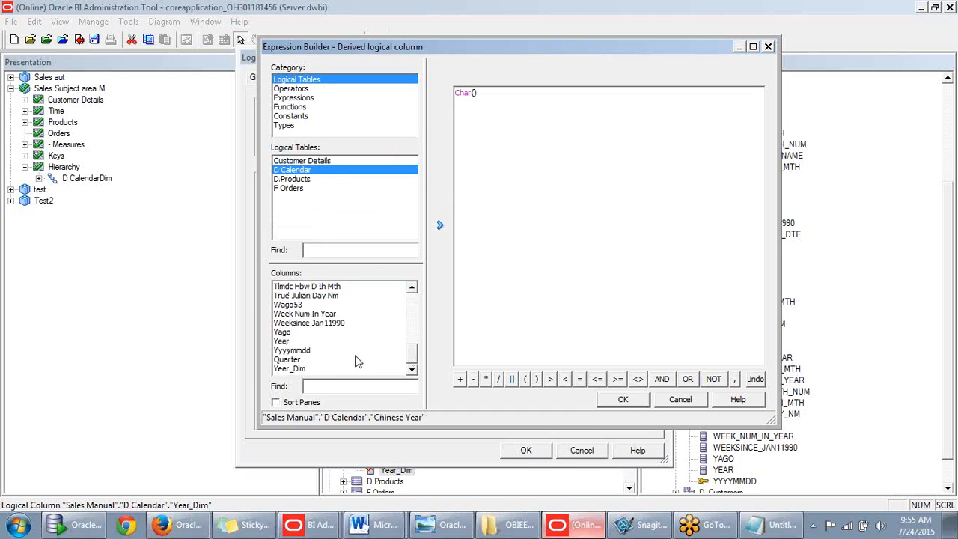
left_click(282, 341)
double_click(283, 341)
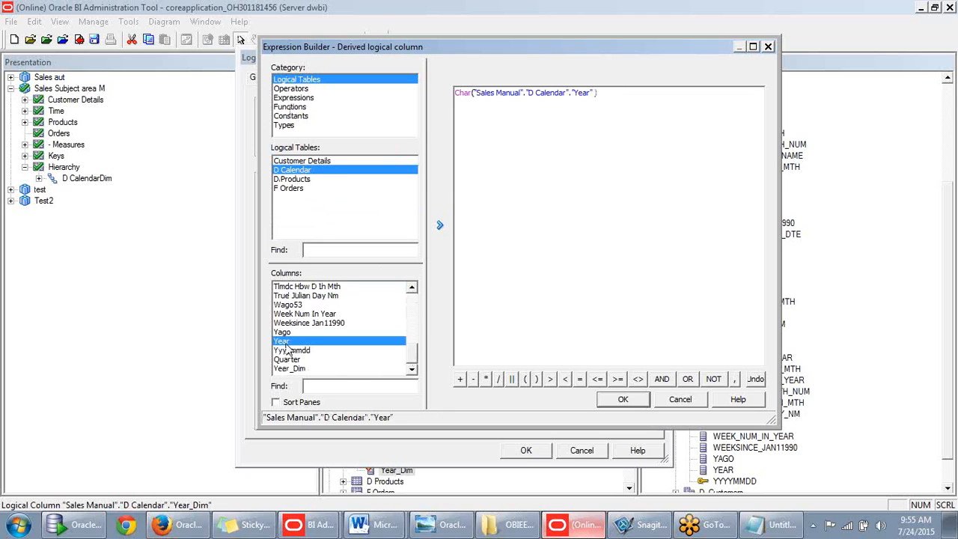
- Compile Char(Year), dismiss the nQSError 22010 non-integer error, delete the expression and cancel
left_click(626, 400)
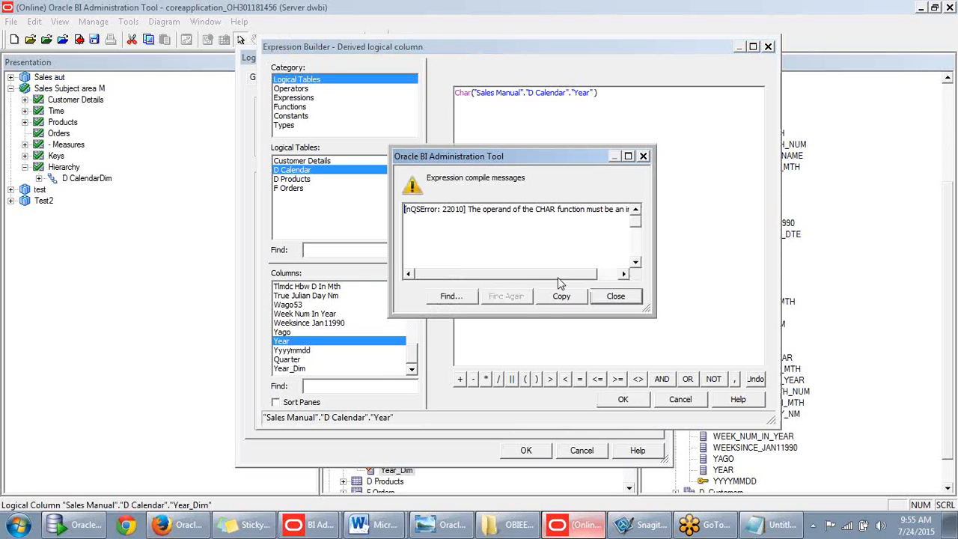
left_click_drag(516, 275, 545, 275)
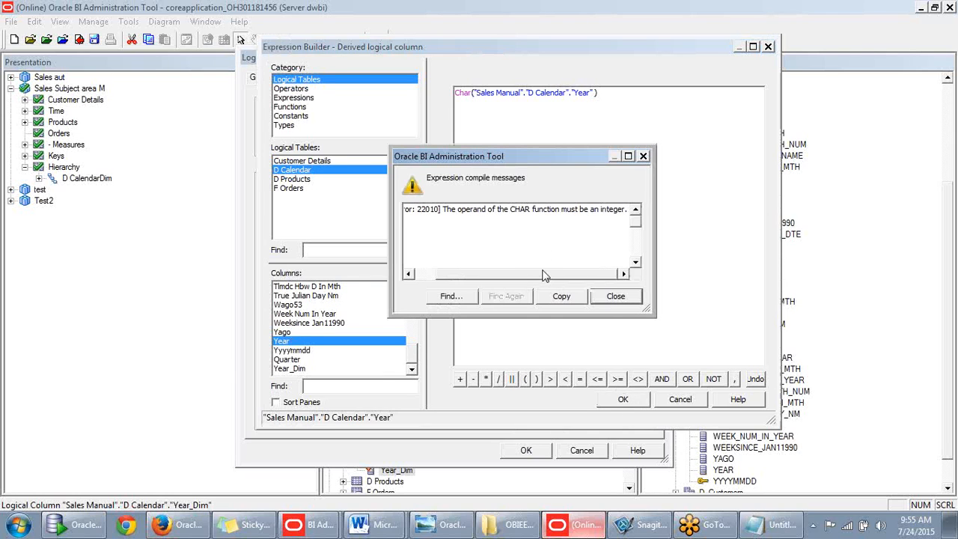
left_click(615, 296)
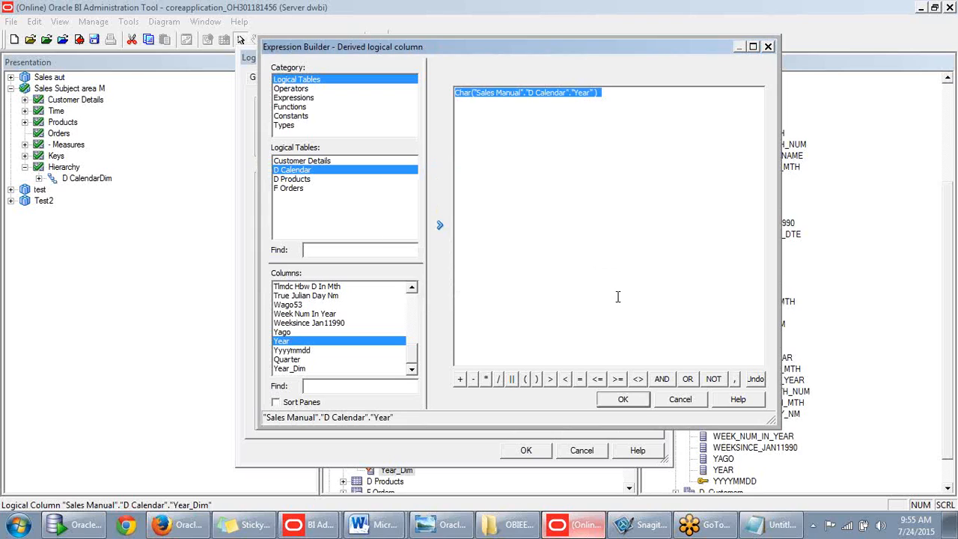
left_click(578, 144)
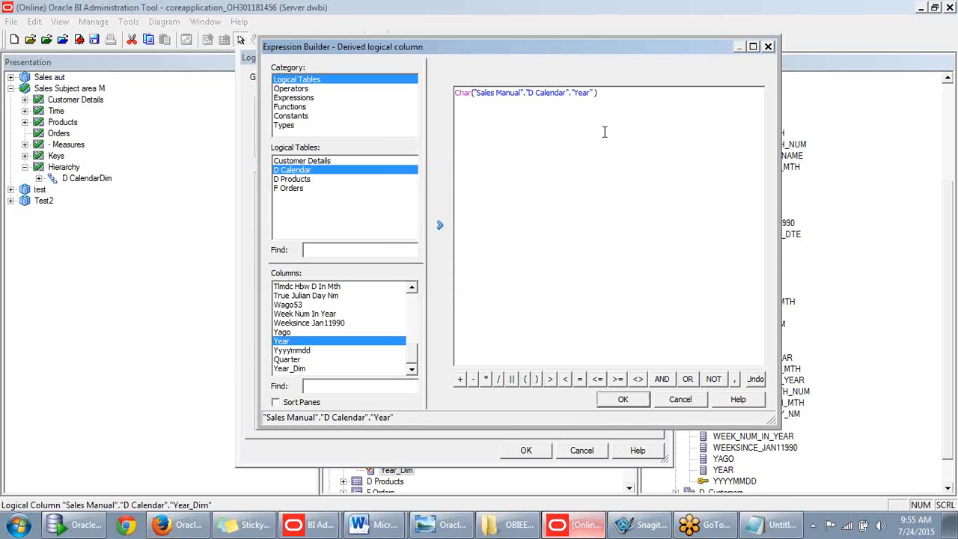
left_click_drag(617, 92, 431, 97)
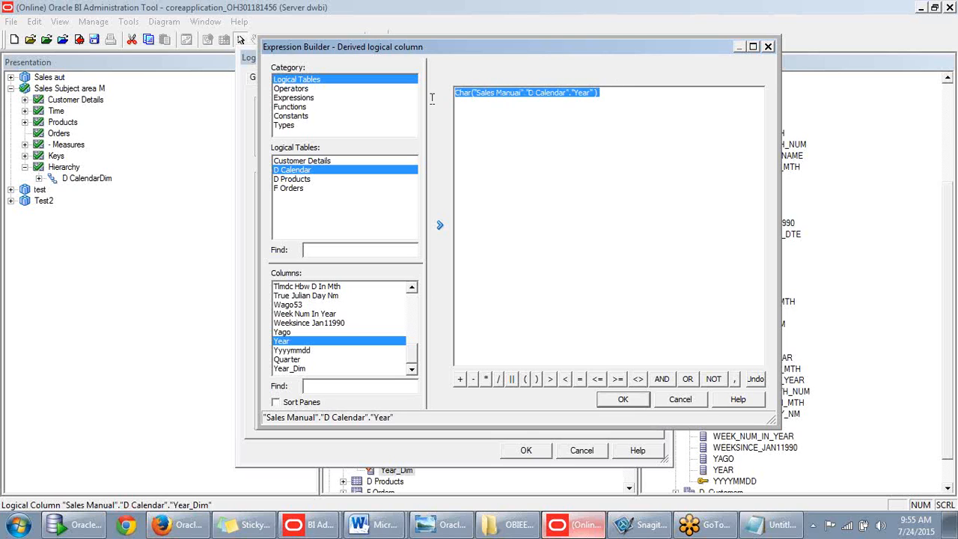
key("Delete")
left_click(682, 401)
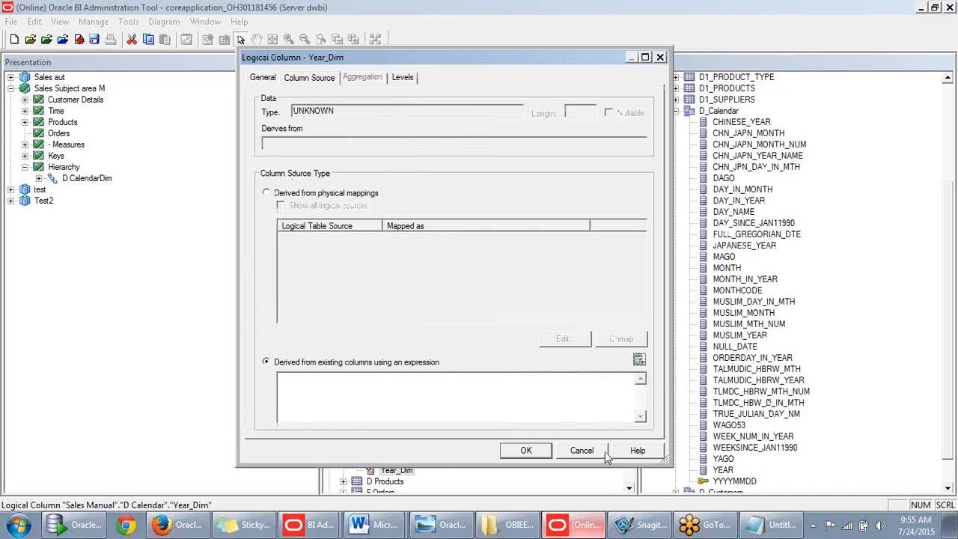
- Cancel Year_Dim's properties and open the physical YEAR column of D_Calendar
left_click(597, 450)
left_click(870, 344)
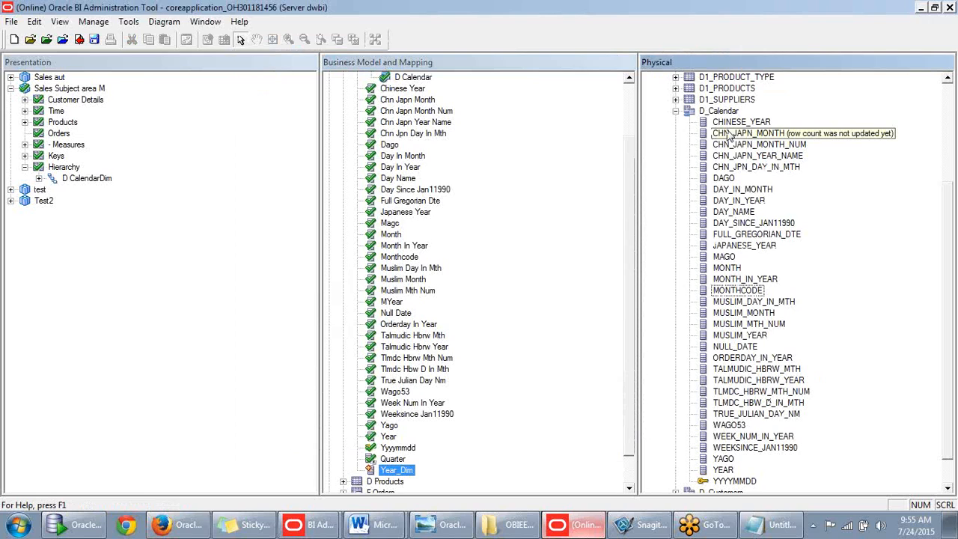
left_click(731, 323)
scroll(726, 389, "down", 1)
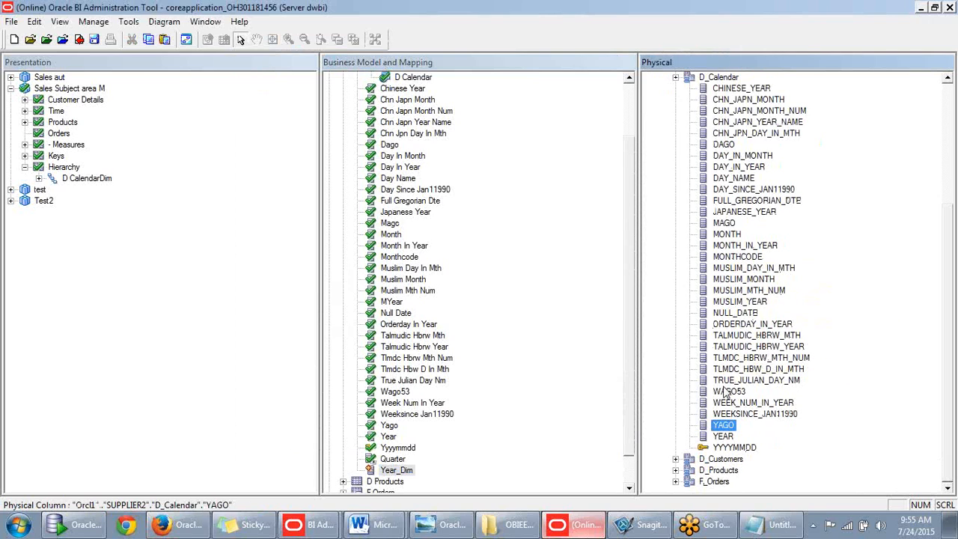
left_click(722, 437)
double_click(722, 437)
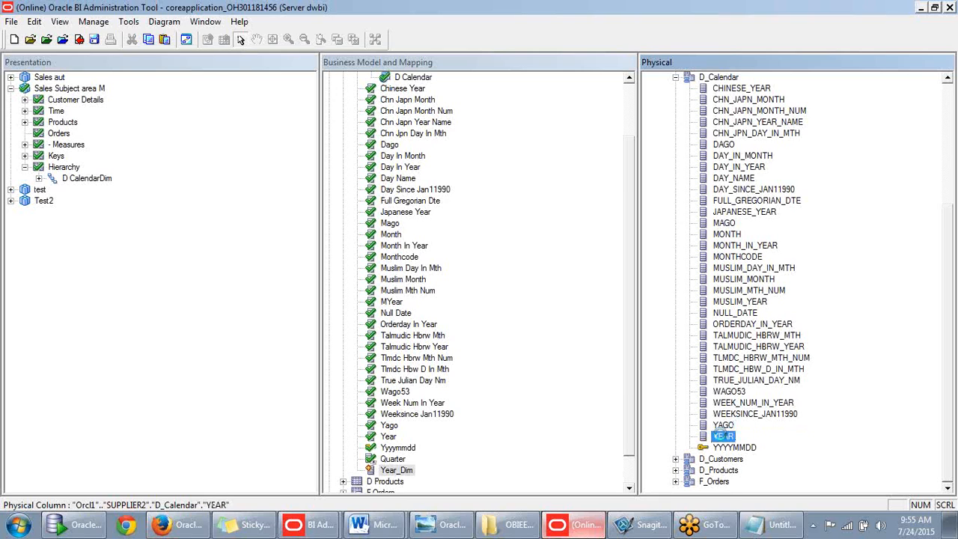
- Check out YEAR, confirm its type is DOUBLE, and close its properties
left_click(533, 376)
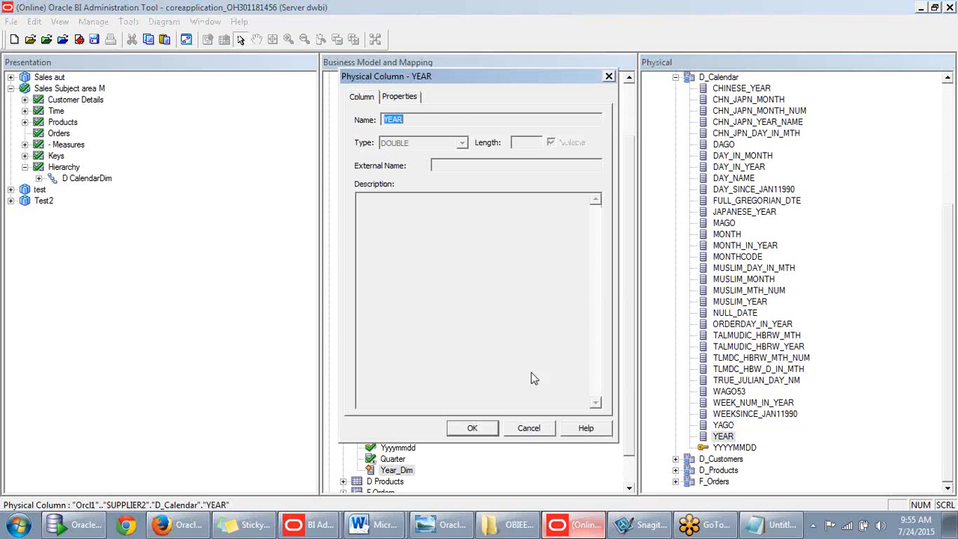
left_click(399, 100)
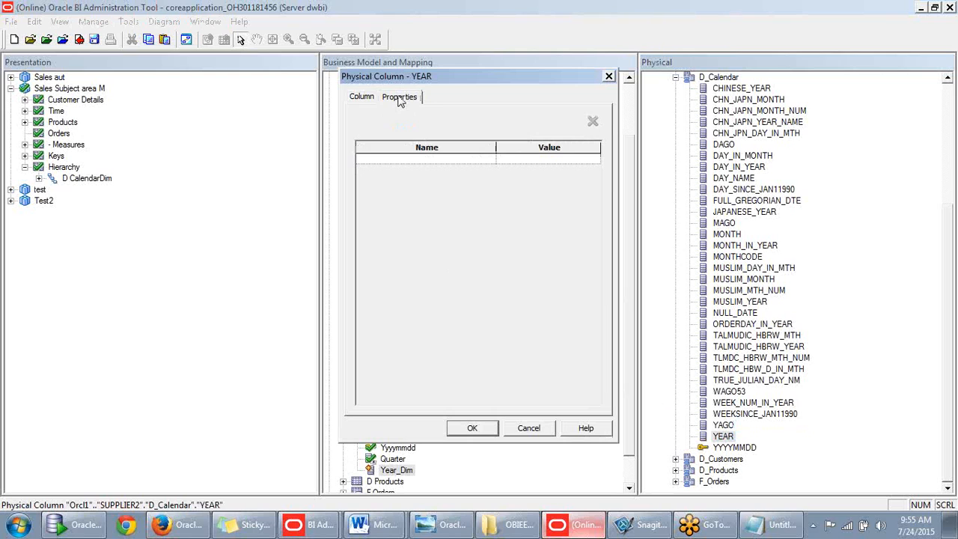
left_click(359, 101)
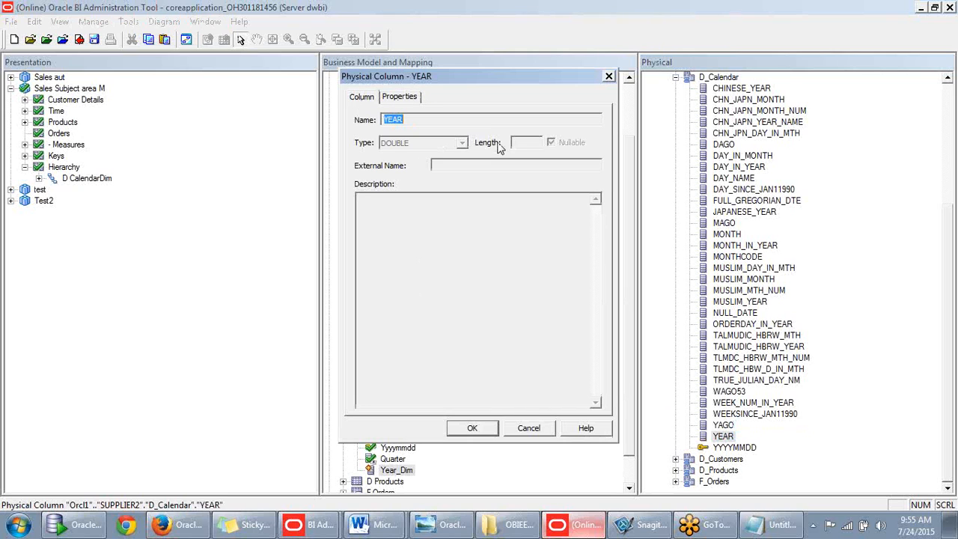
left_click(609, 77)
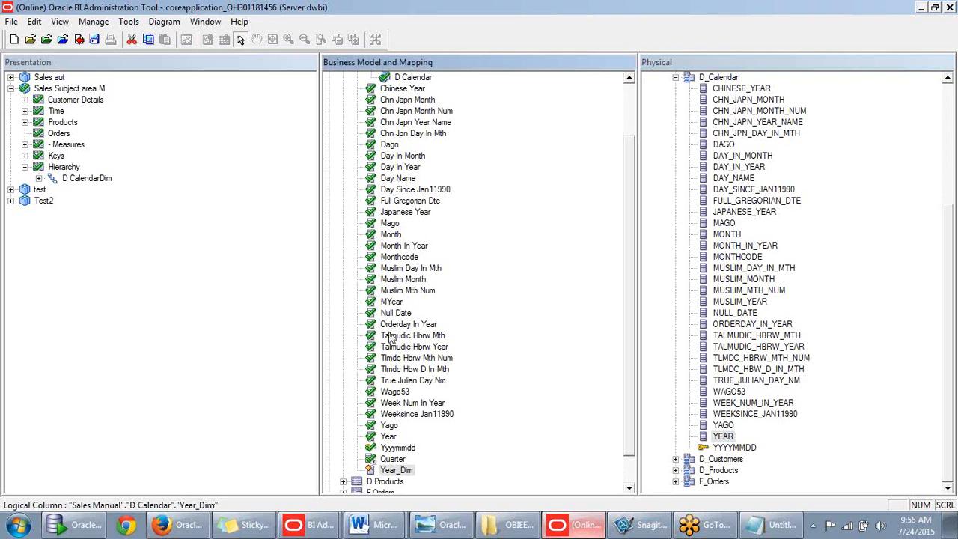
scroll(399, 414, "down", 1)
- Reopen Year_Dim's properties, set it to derive from an expression, and open the Expression Builder
left_click(383, 447)
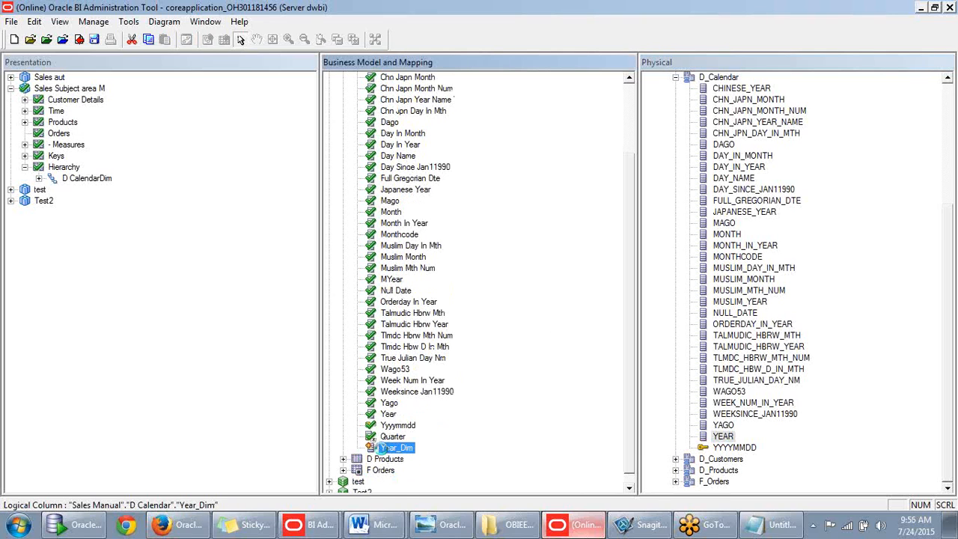
double_click(383, 448)
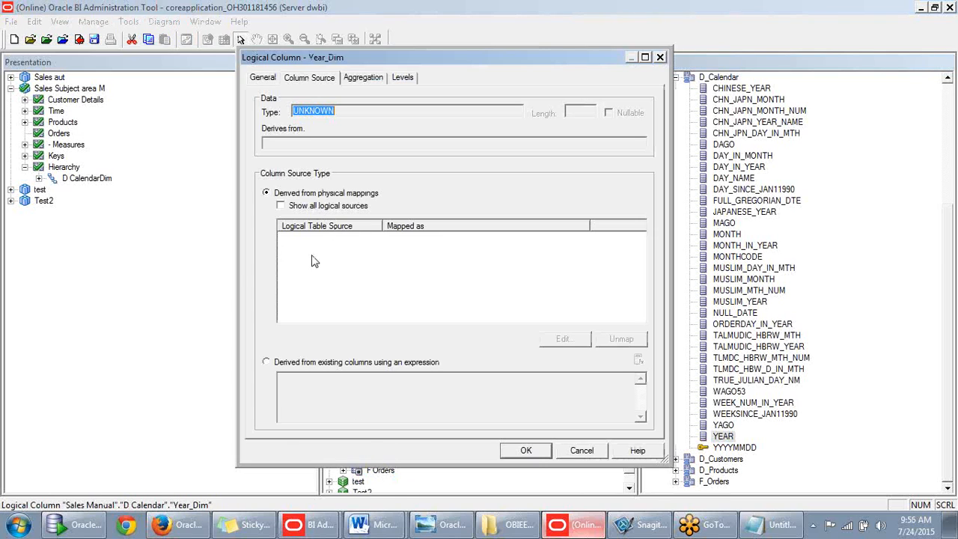
left_click(269, 362)
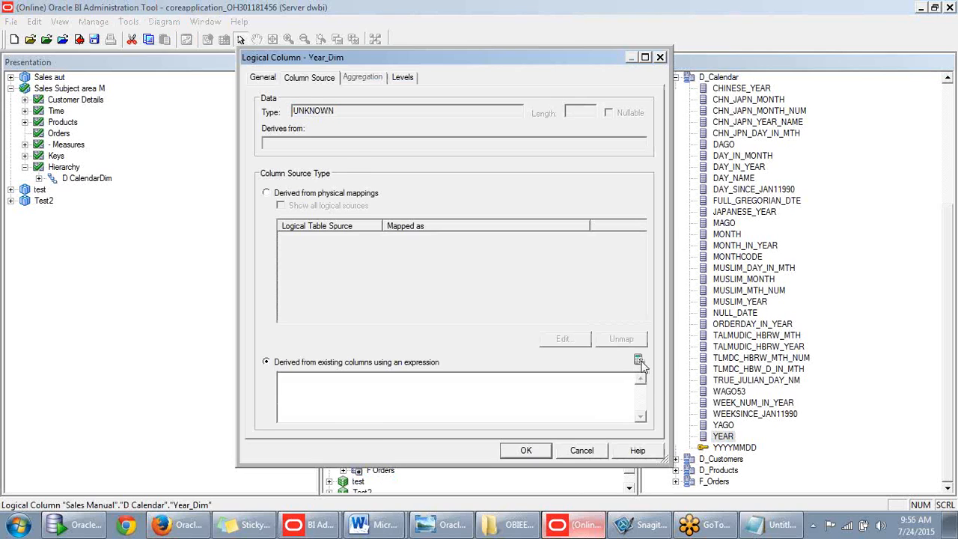
left_click(638, 362)
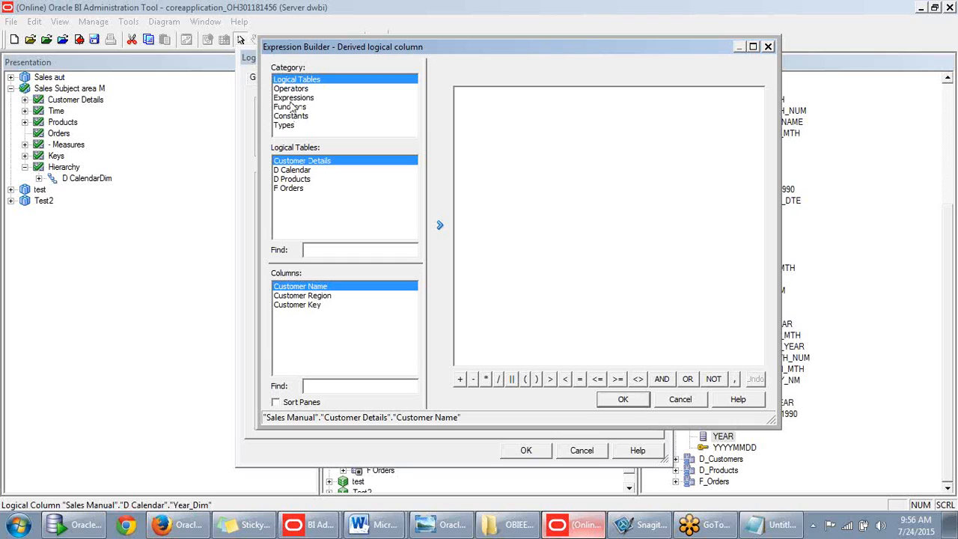
- Browse the data types (VARCHAR, CHAR), constants, the Char string function, CASE templates and operators
left_click(288, 127)
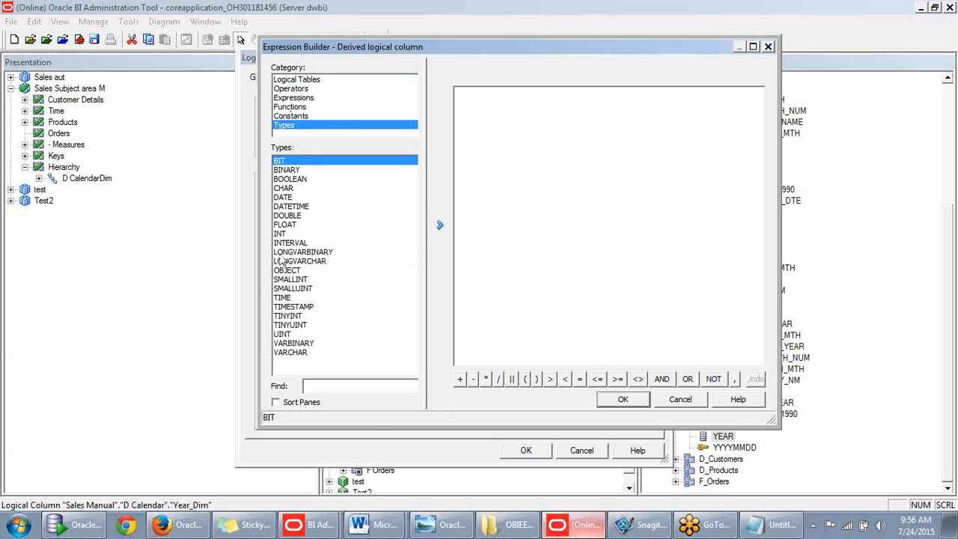
left_click(285, 351)
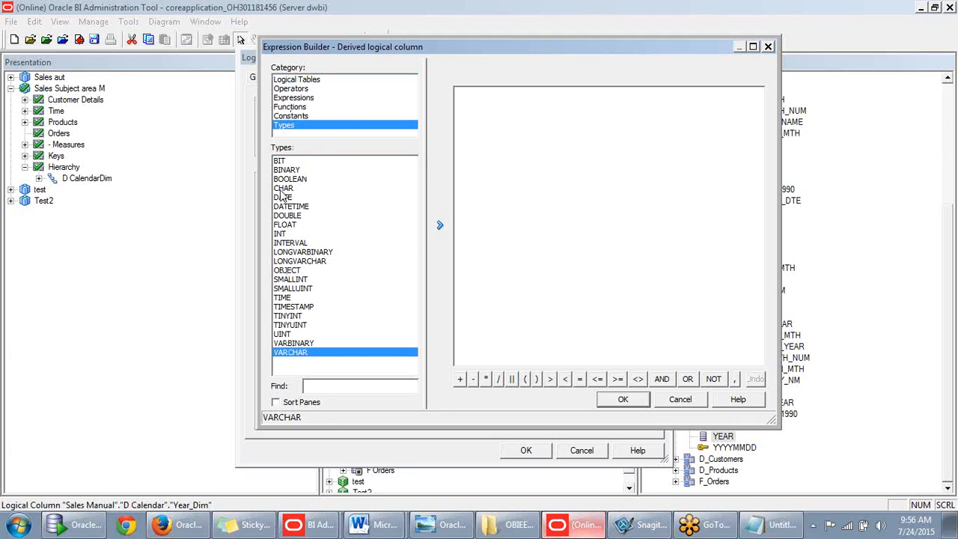
left_click(288, 117)
left_click(288, 107)
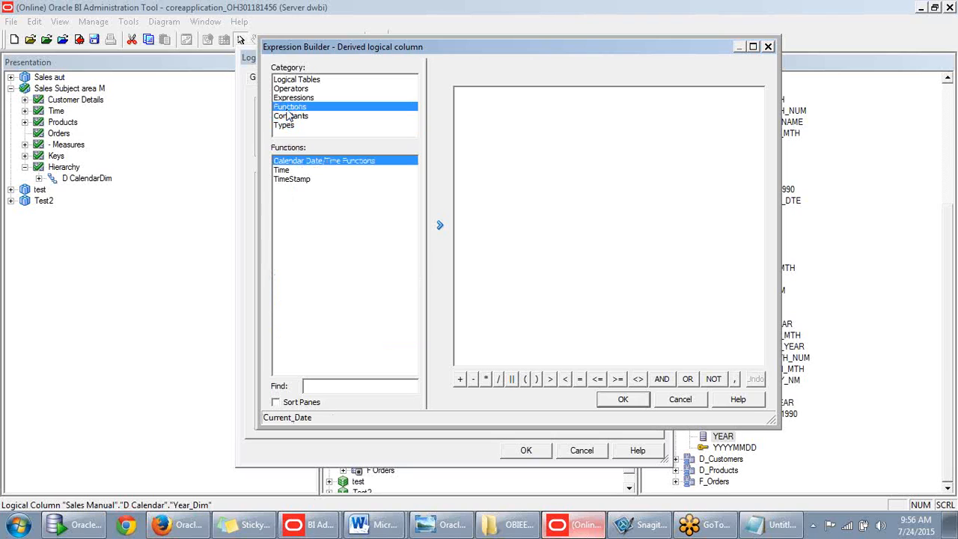
left_click(302, 216)
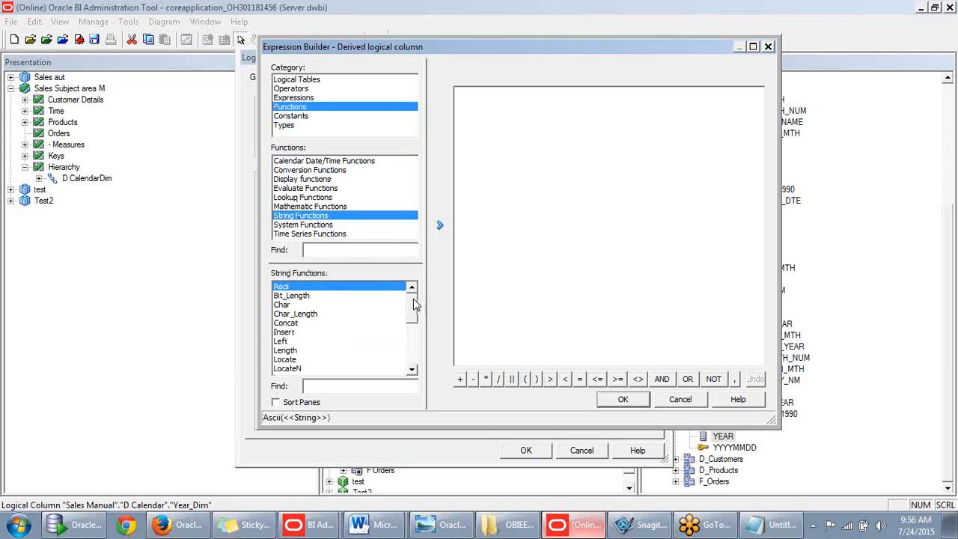
left_click(289, 305)
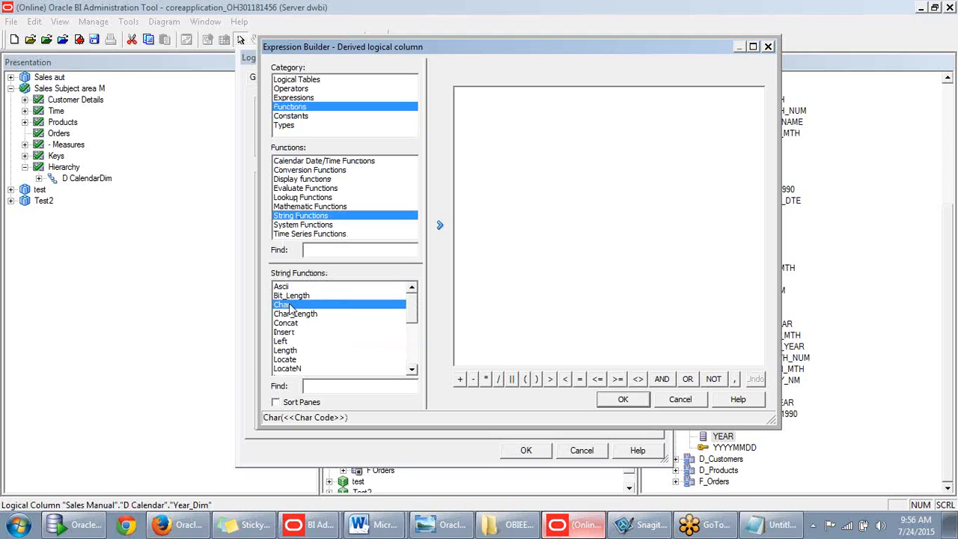
scroll(417, 337, "down", 4)
scroll(417, 359, "down", 1)
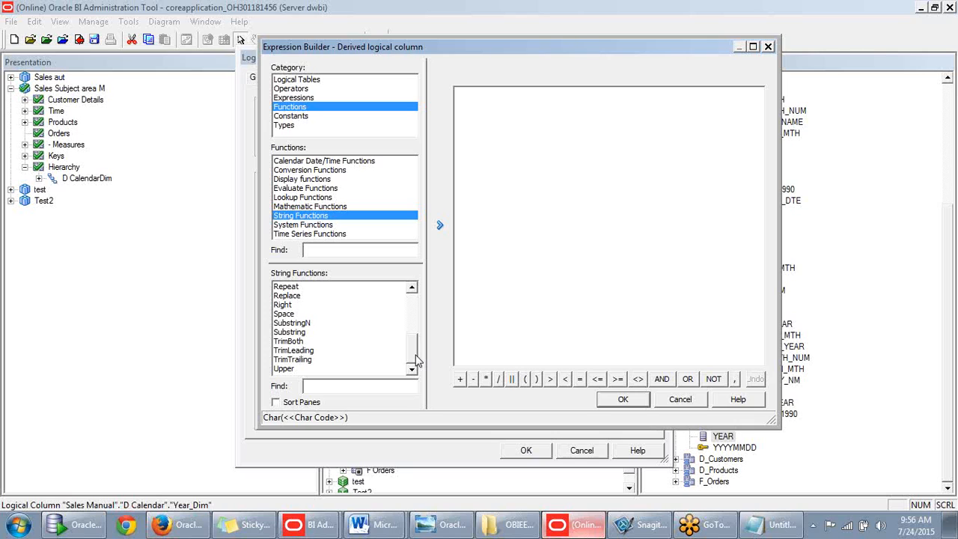
left_click(291, 127)
left_click(292, 189)
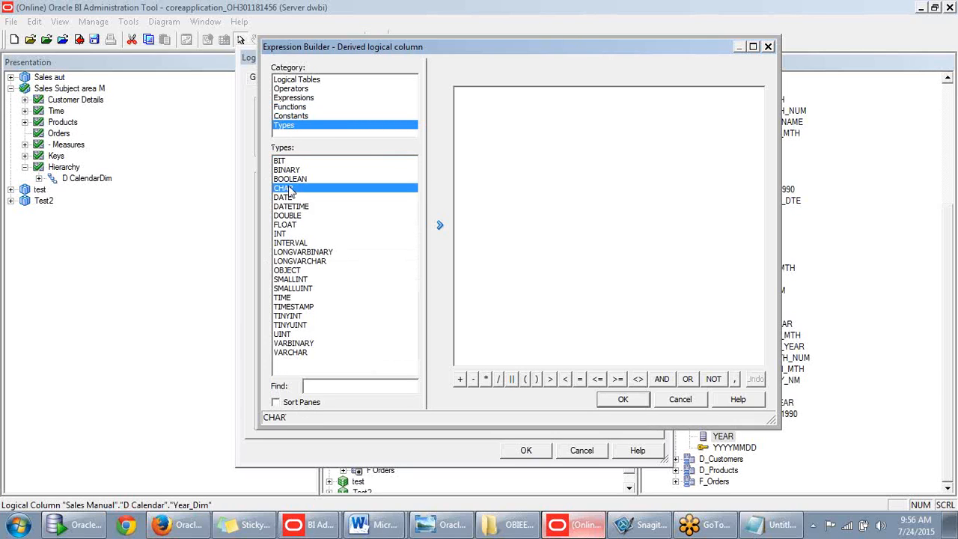
left_click(293, 117)
left_click(294, 109)
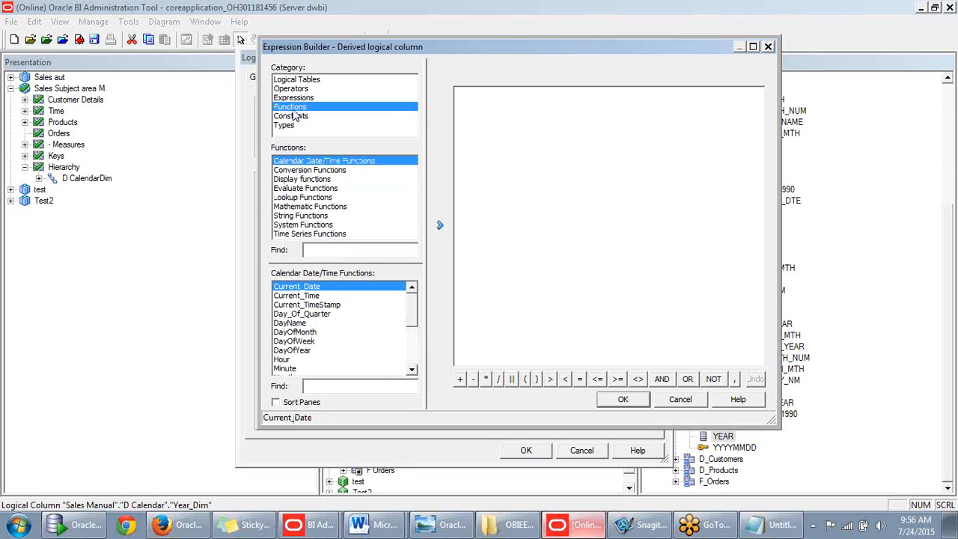
left_click(291, 98)
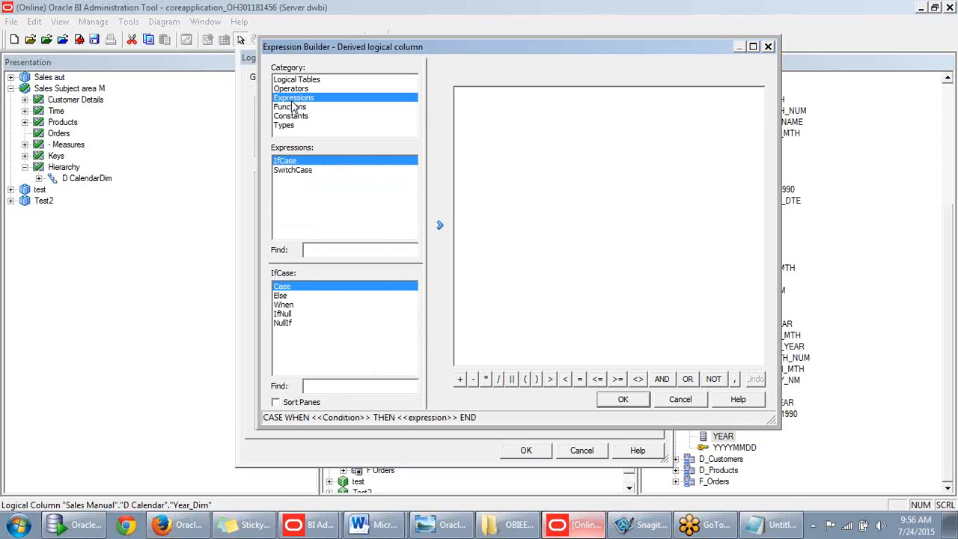
left_click(293, 91)
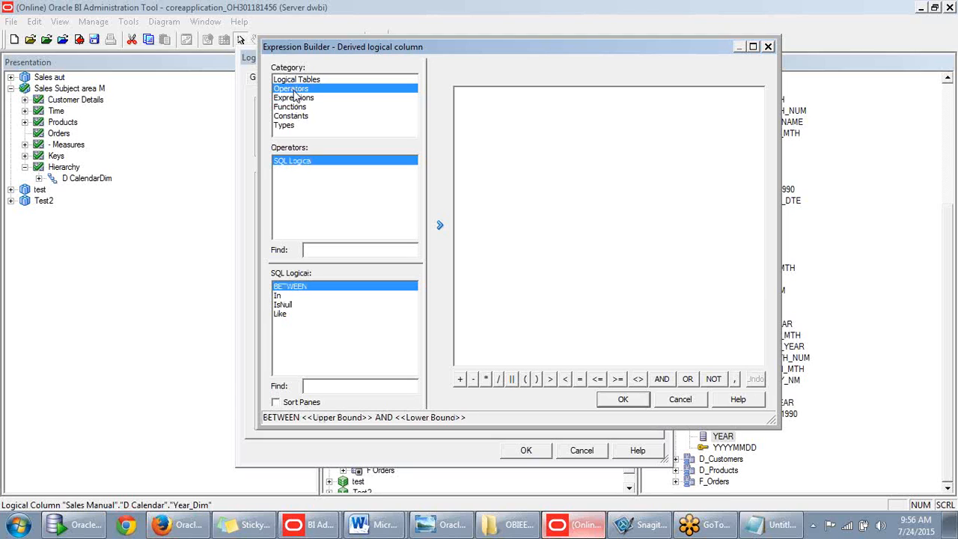
- Browse logical tables and function groups, ending on the Conversion Functions list with Cast
left_click(297, 81)
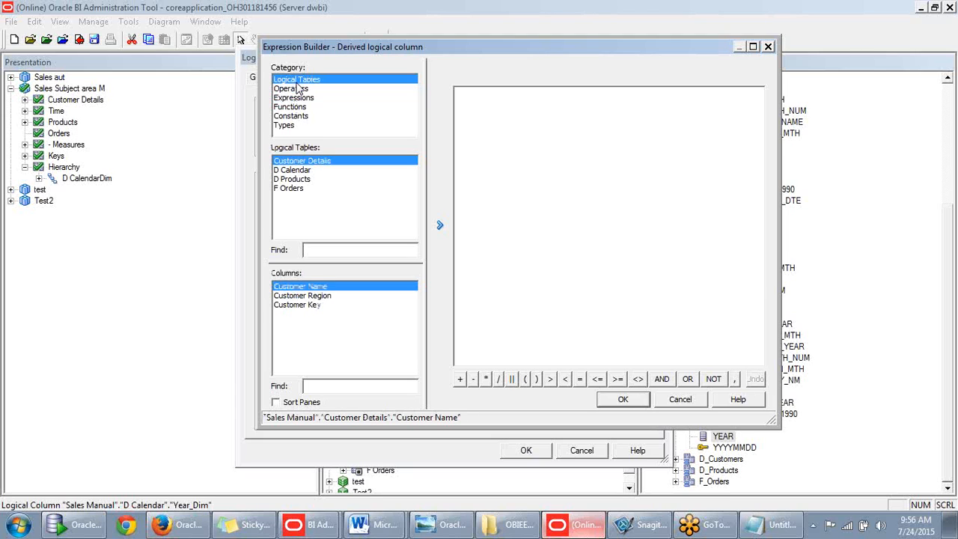
left_click(296, 92)
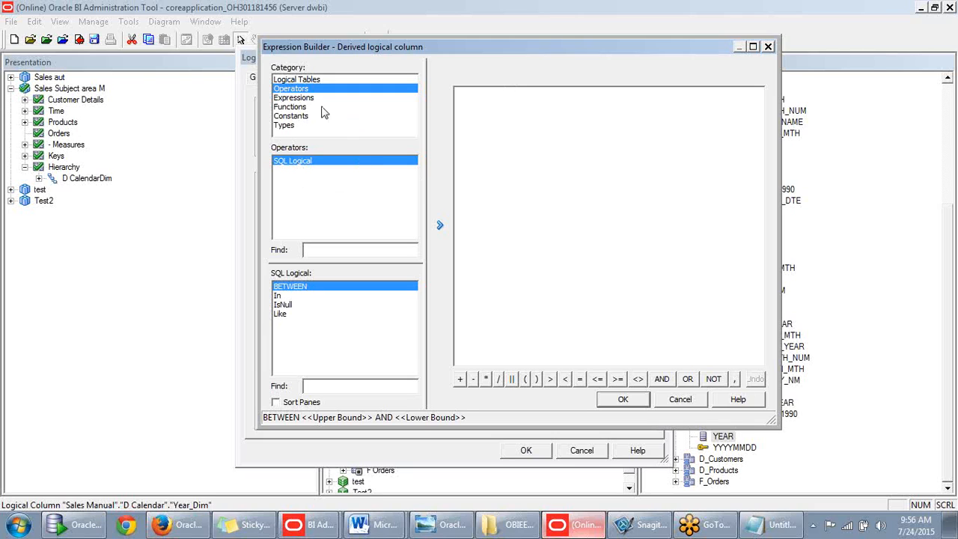
left_click(299, 98)
left_click(300, 107)
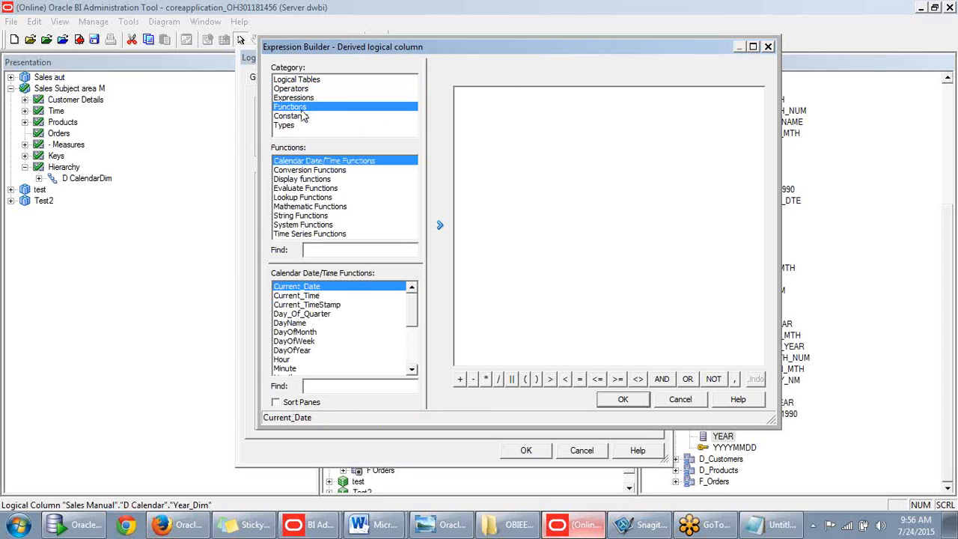
left_click(300, 215)
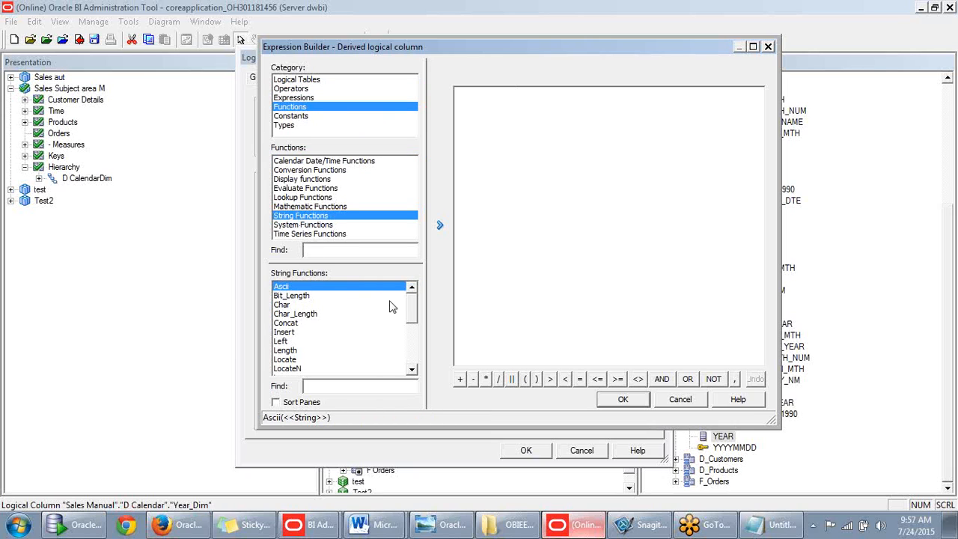
left_click(311, 171)
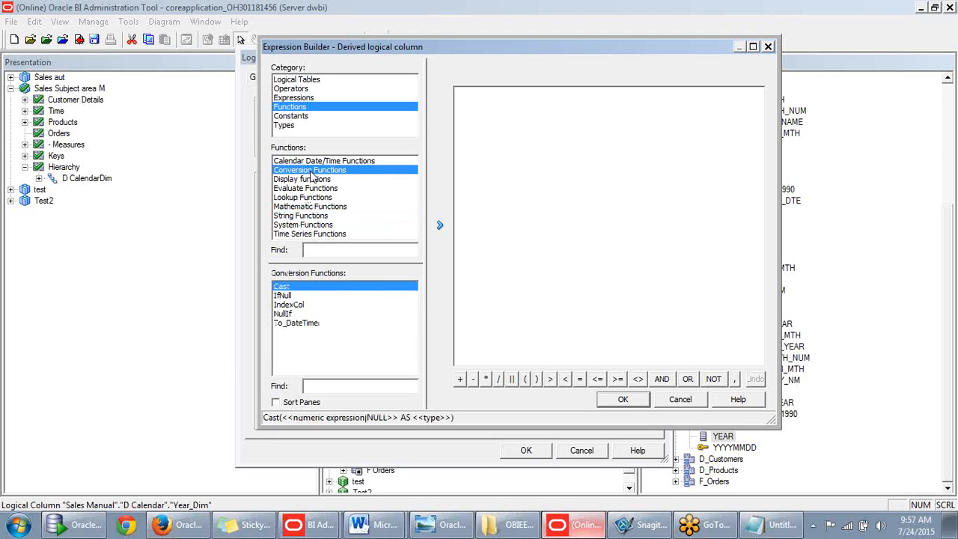
left_click(305, 162)
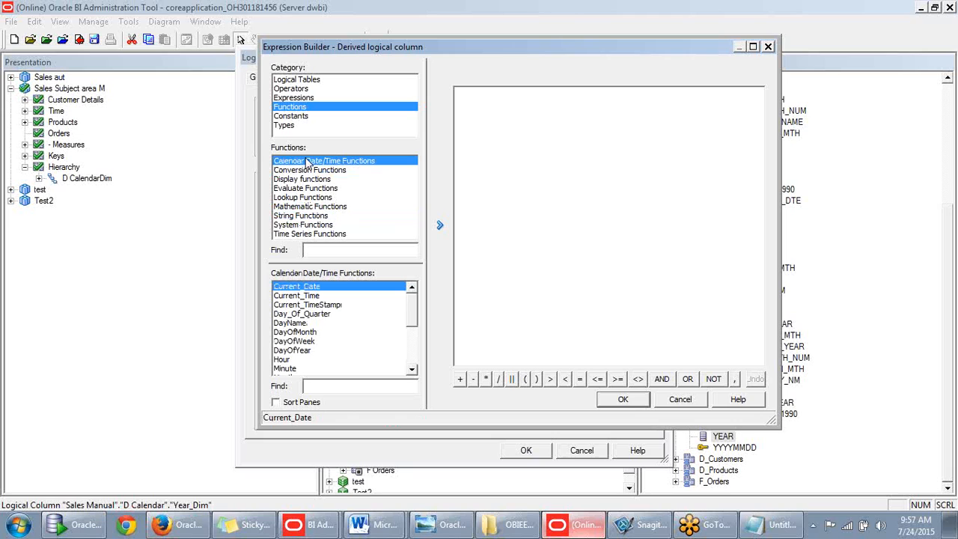
left_click(308, 171)
left_click(307, 180)
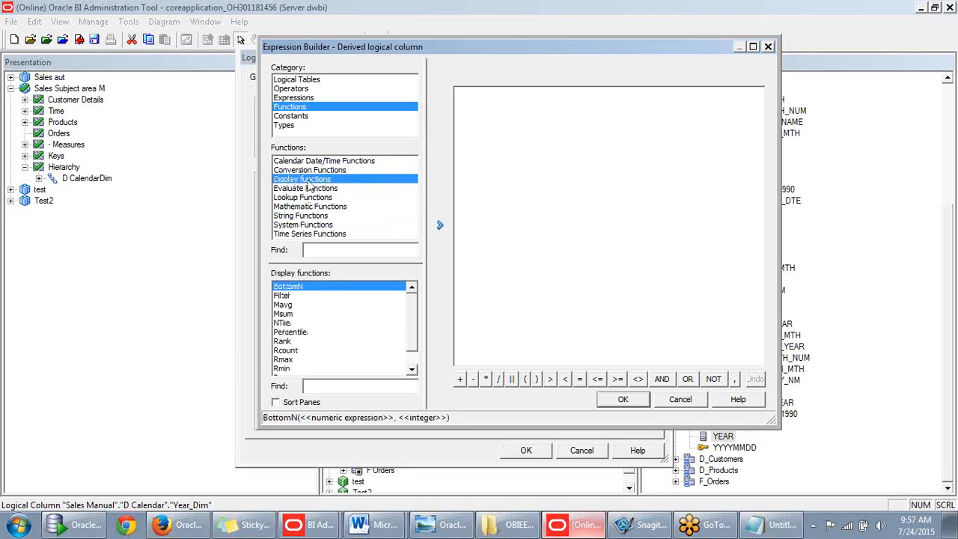
left_click(307, 190)
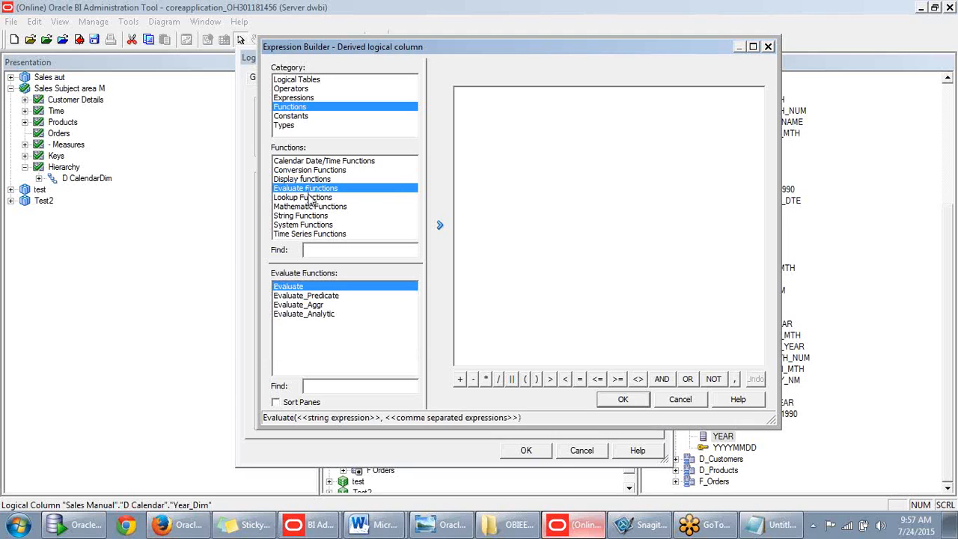
left_click(311, 172)
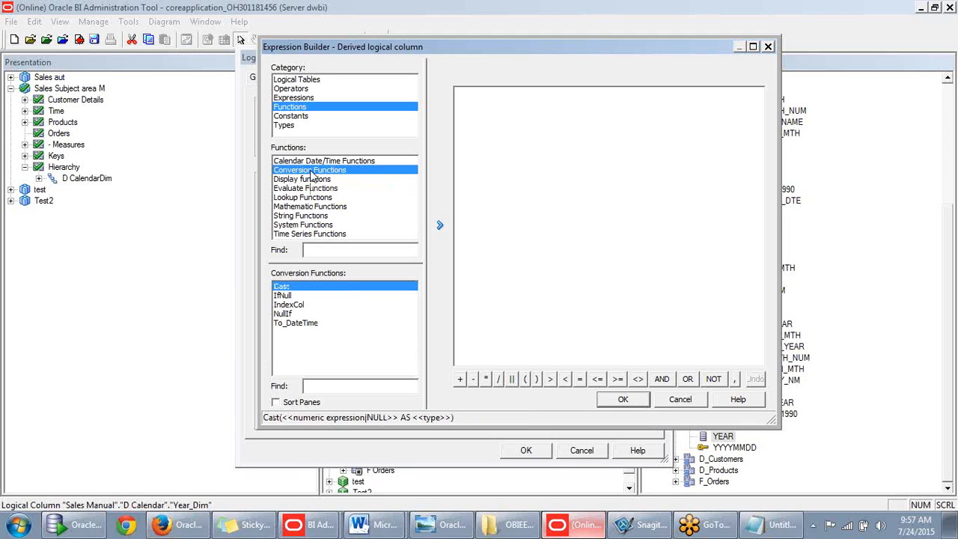
- Insert a Cast function template and delete its numeric expression placeholder
double_click(296, 288)
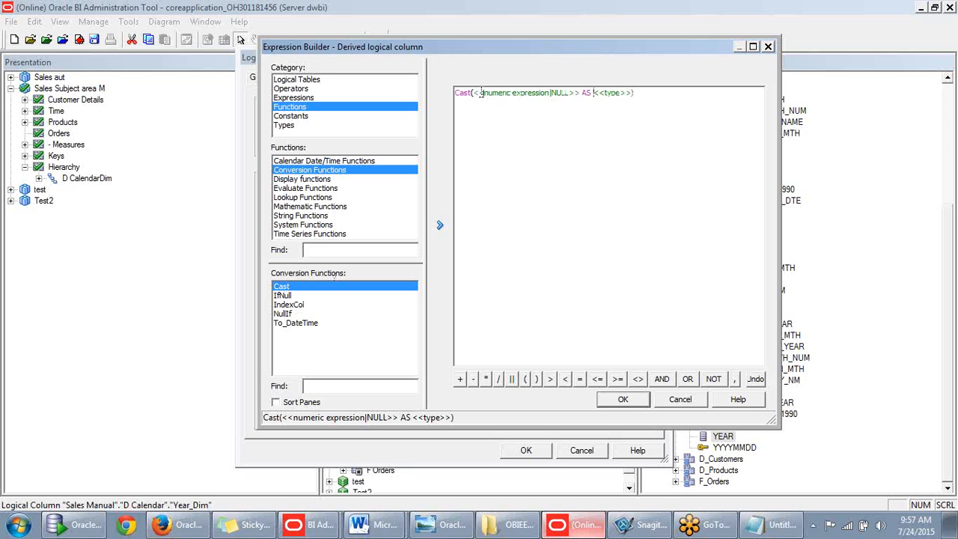
double_click(515, 92)
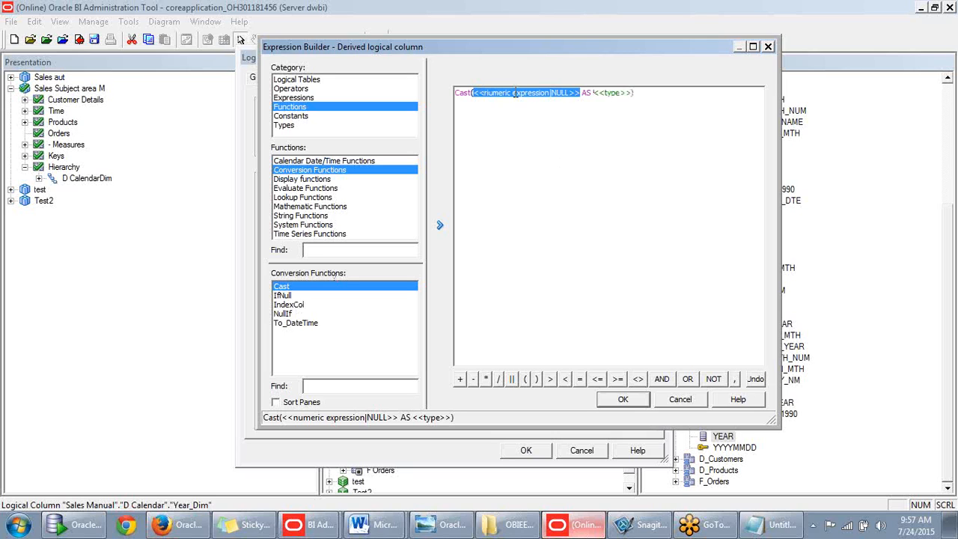
key("Delete")
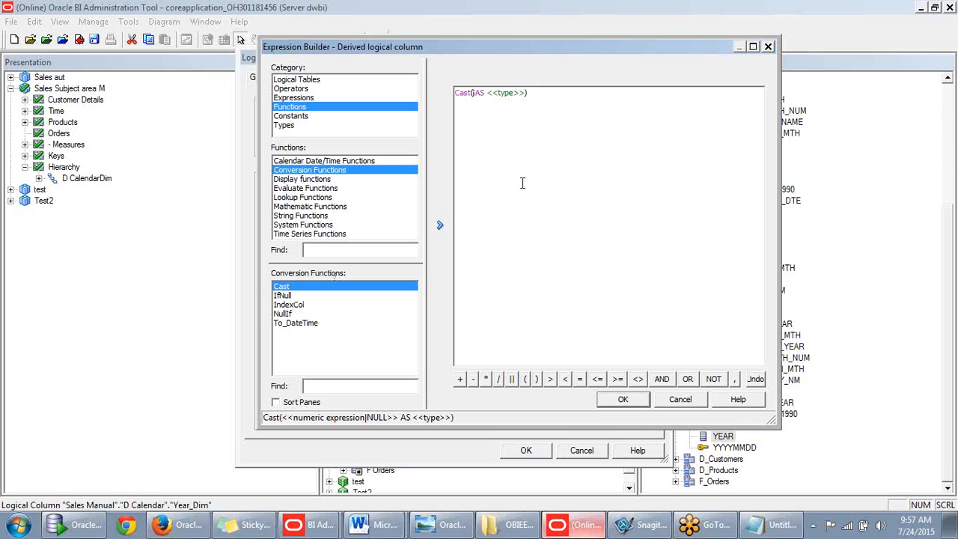
left_click(305, 79)
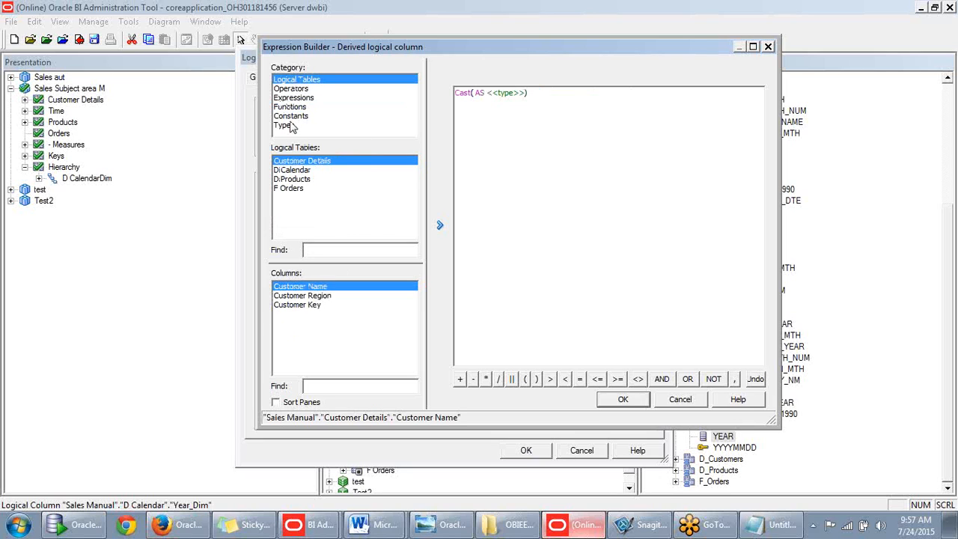
left_click(291, 109)
left_click(292, 90)
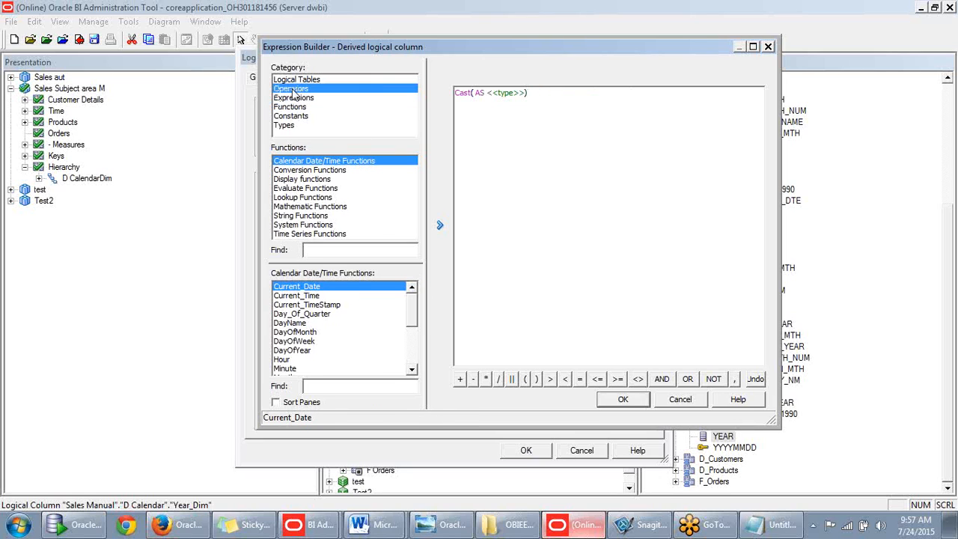
- Put D Calendar's Year column into Cast and type varchar2 as the target type
left_click(296, 79)
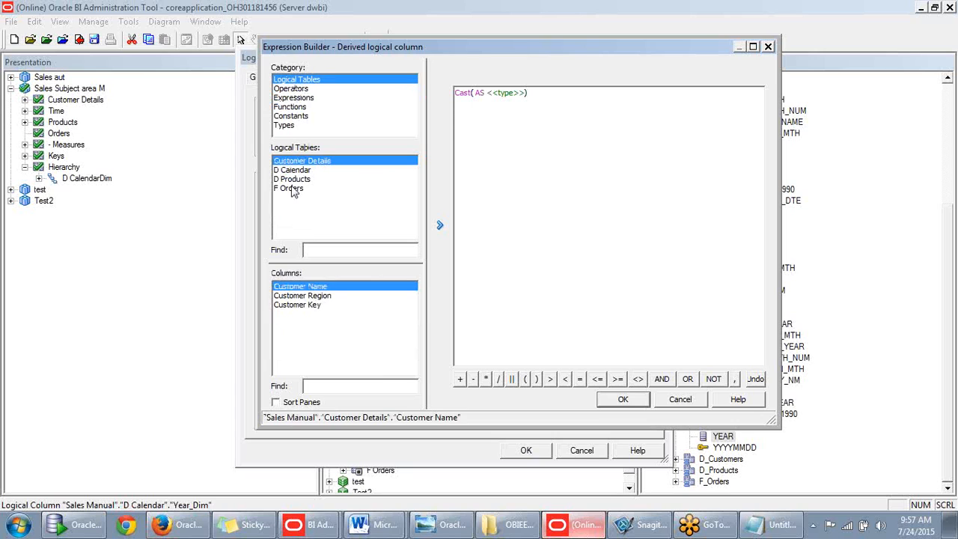
left_click(293, 170)
left_click_drag(414, 303, 414, 368)
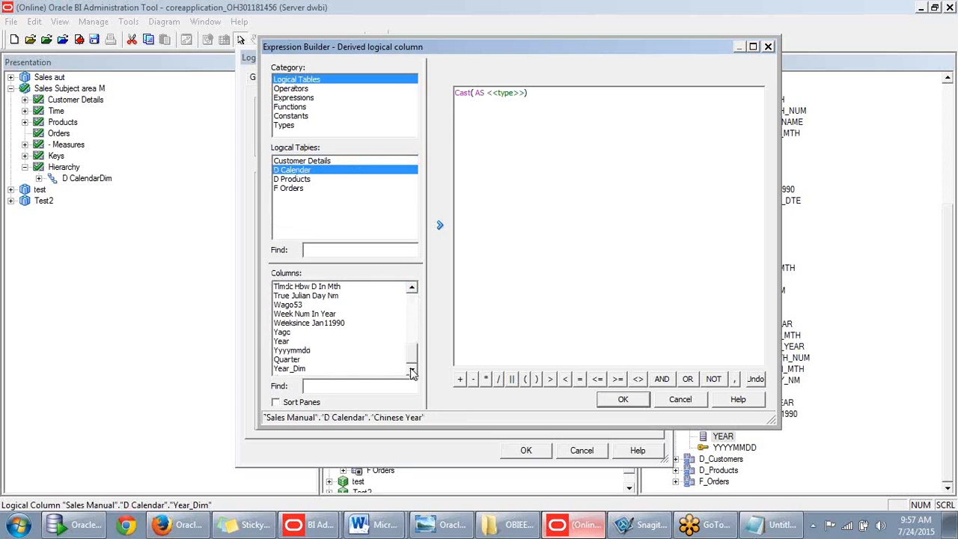
double_click(289, 341)
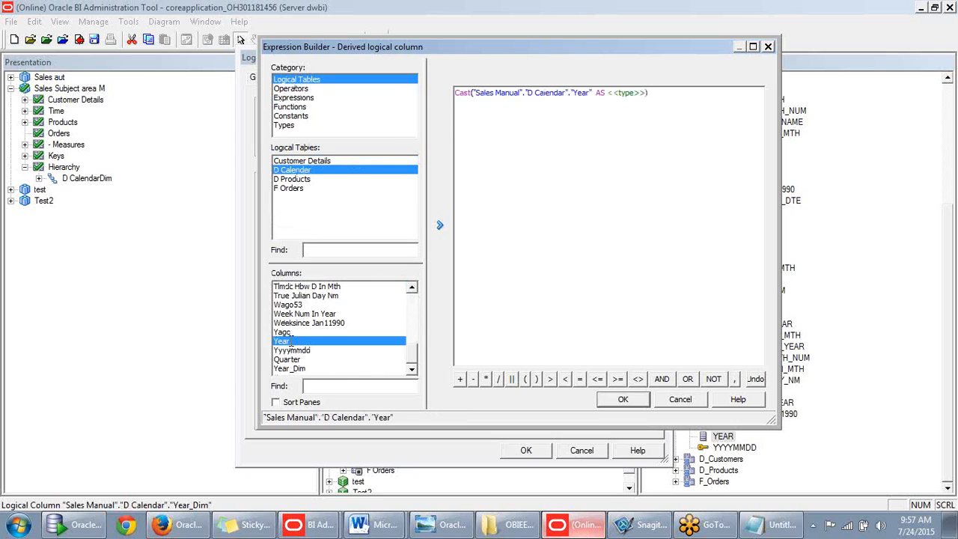
double_click(628, 92)
type("v")
type("archar")
type("2")
- Change the target type to VARCHAR from the Types list; compiling still gives a syntax error
key("BackSpace")
left_click(625, 401)
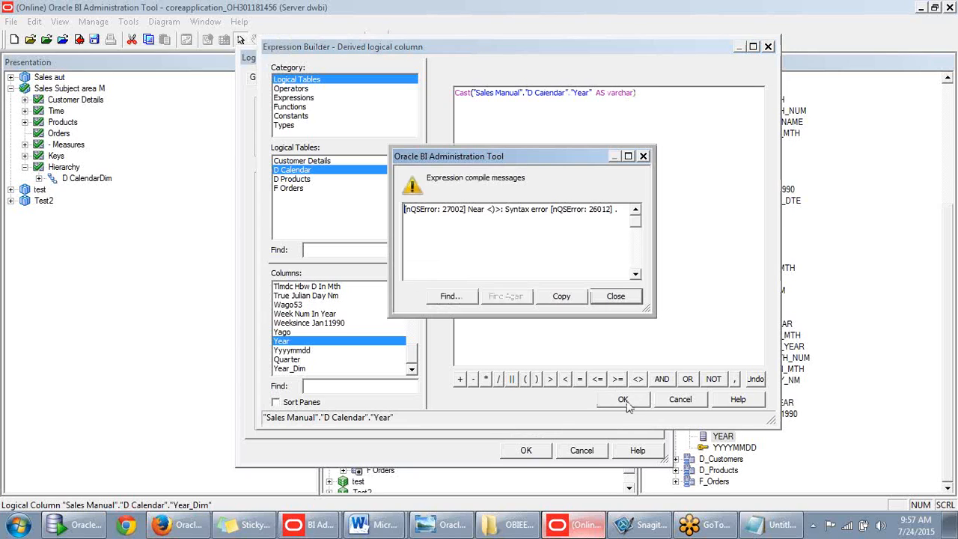
left_click(615, 298)
left_click(611, 94)
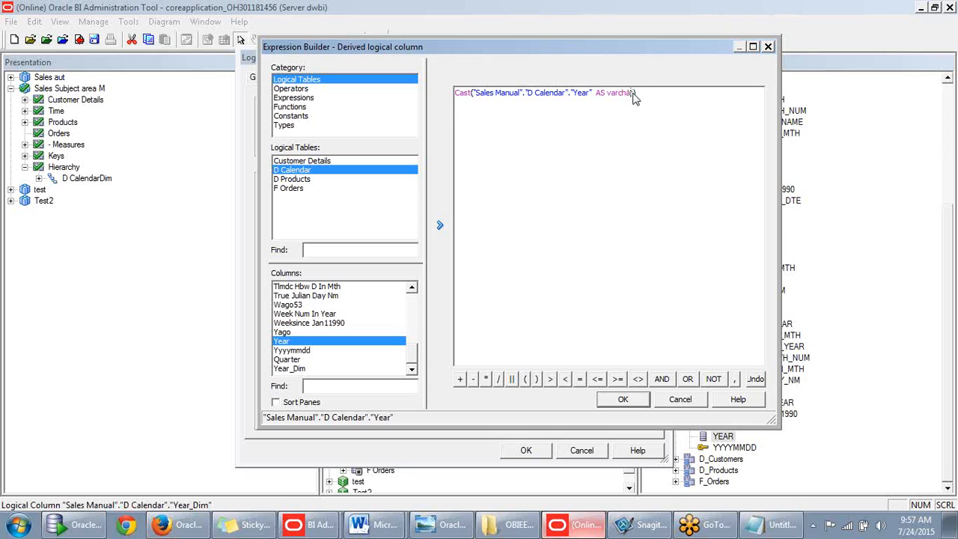
key("BackSpace")
key("BackSpace")
left_click(283, 125)
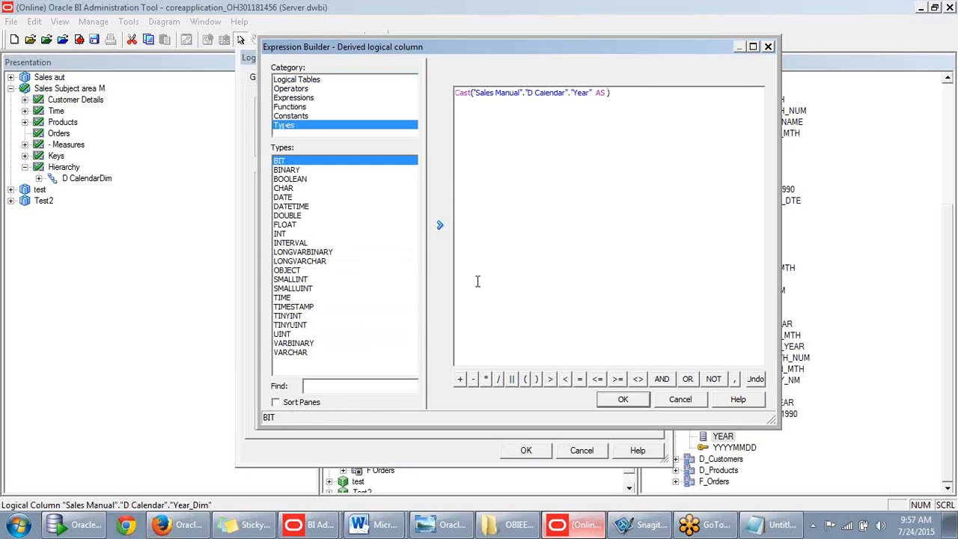
double_click(287, 355)
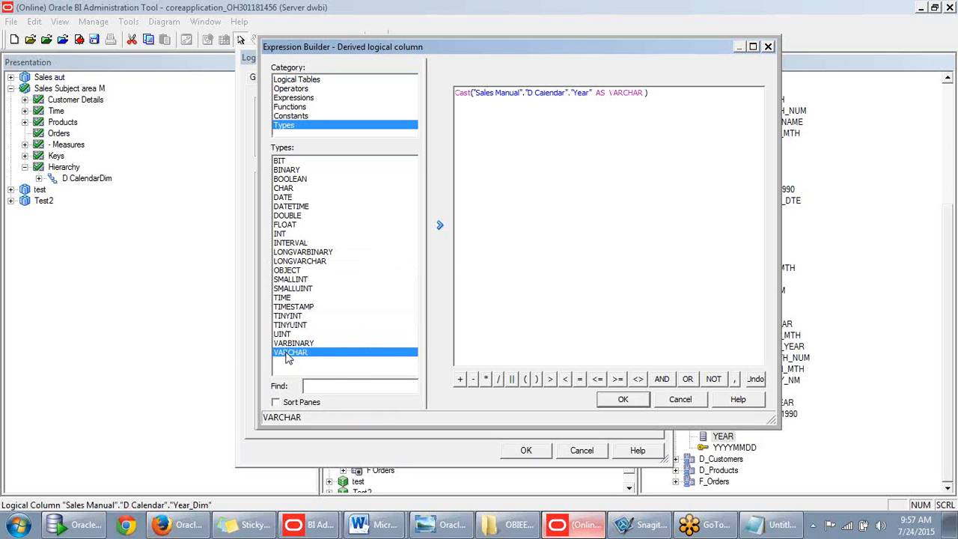
left_click(623, 400)
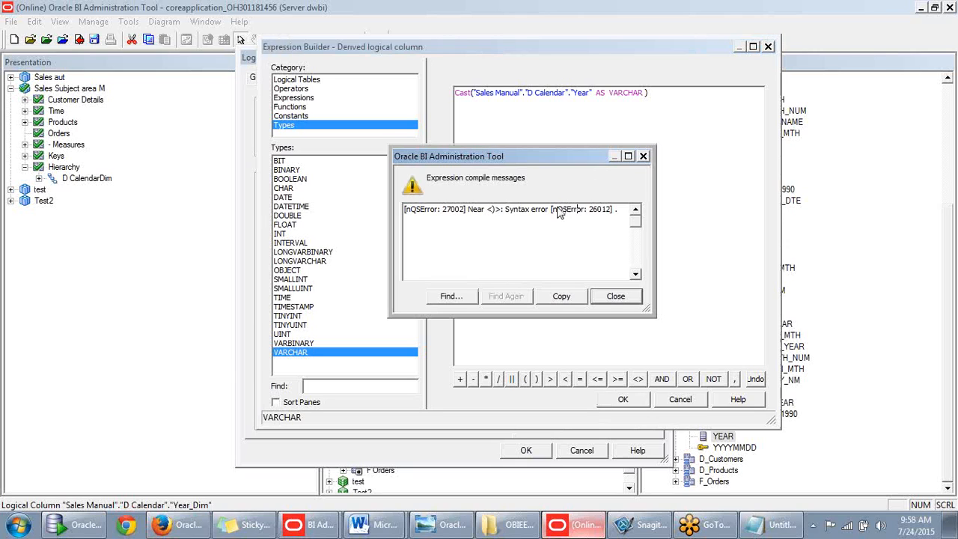
left_click(644, 156)
- Prefix the Cast expression with = and retry; it still fails with a syntax error
left_click(494, 93)
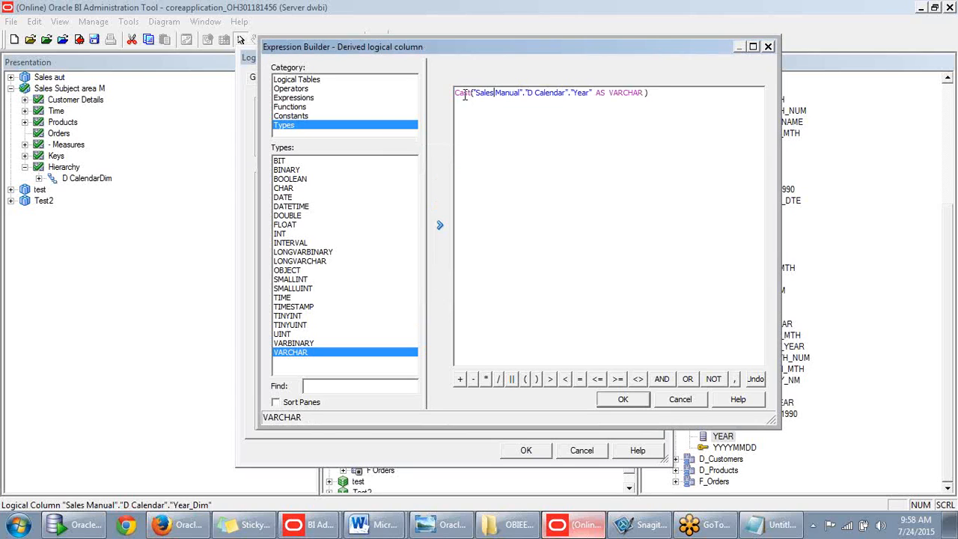
type("=")
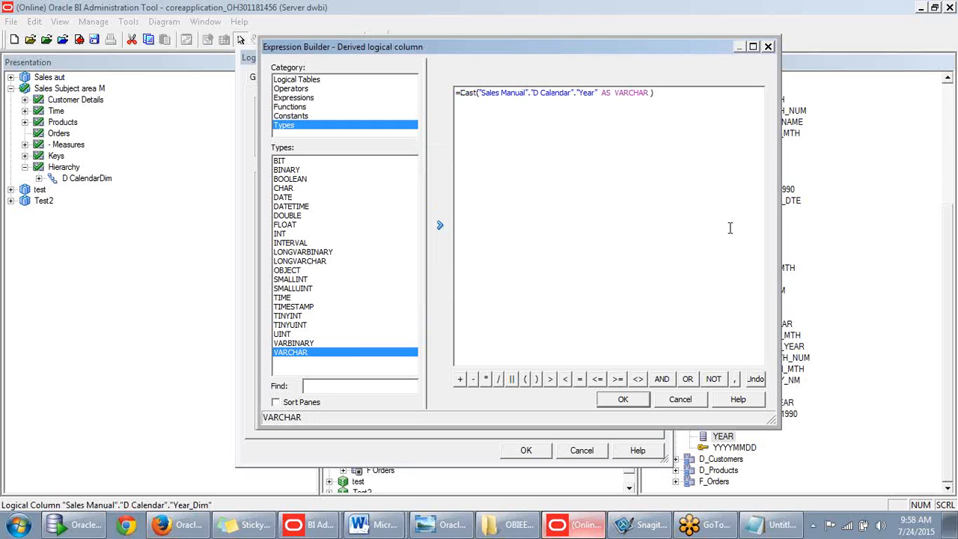
left_click(636, 401)
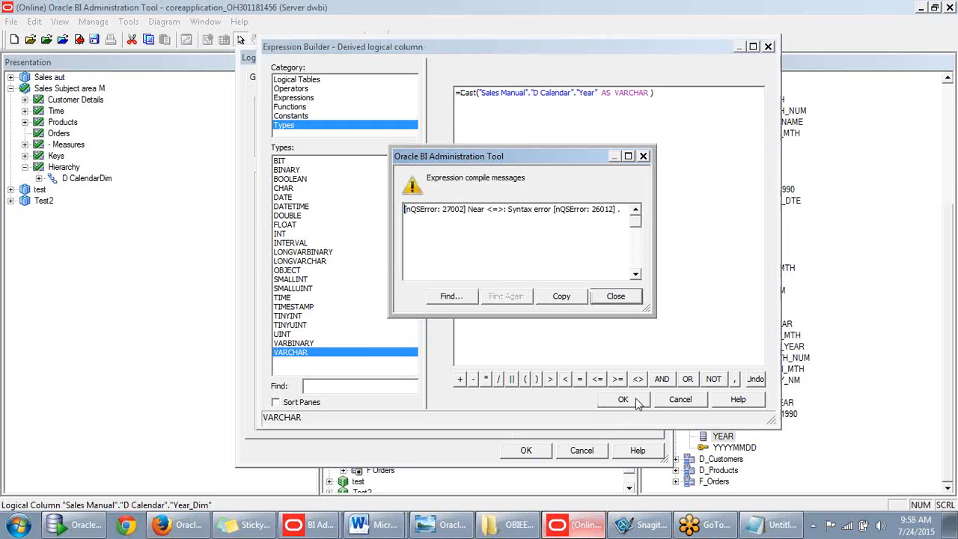
left_click(630, 301)
left_click(556, 233)
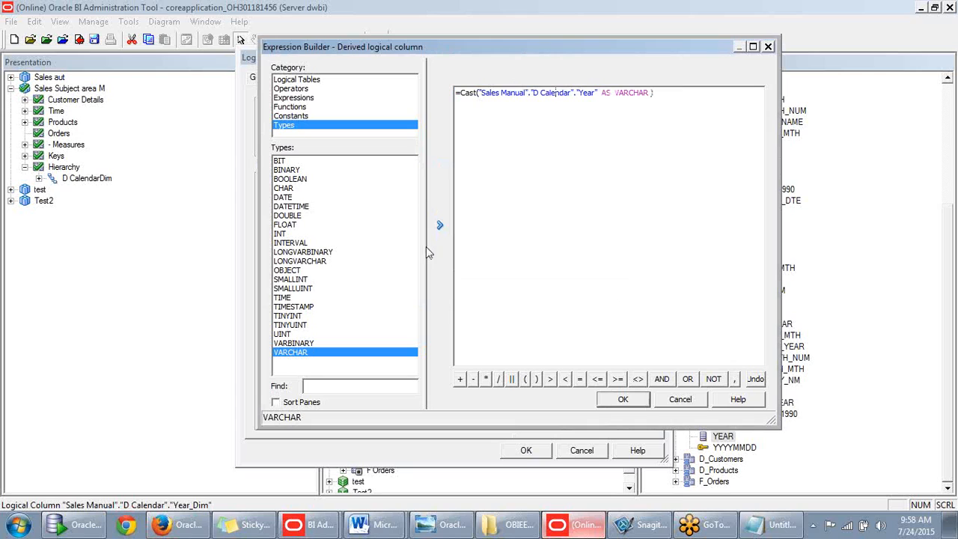
- Browse Constants, CASE expressions and operators, then list the Conversion Functions including Cast
left_click(297, 116)
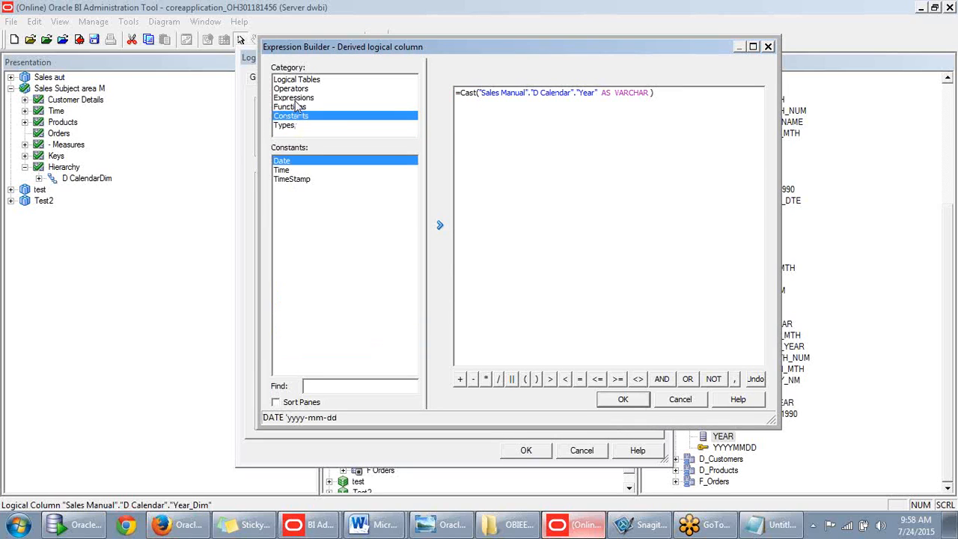
left_click(299, 98)
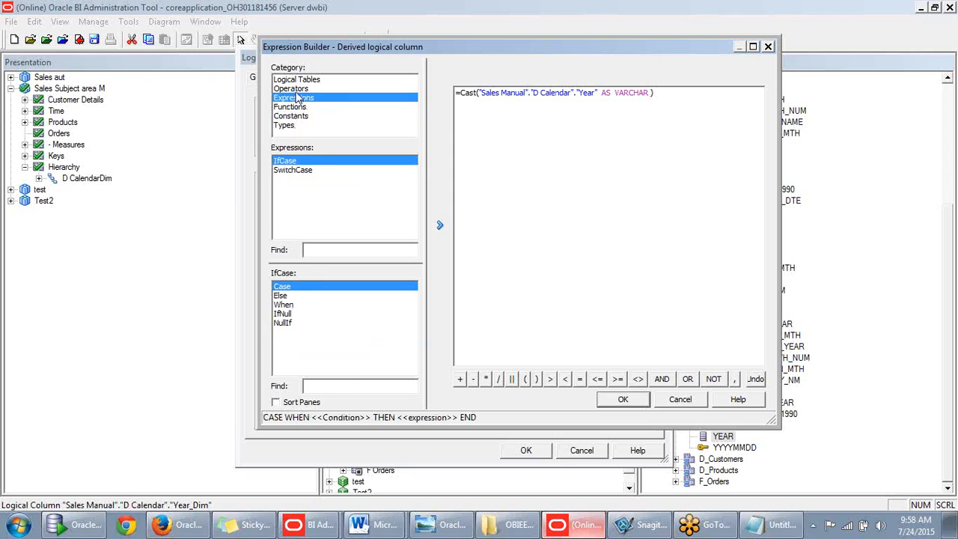
left_click(297, 89)
left_click(297, 116)
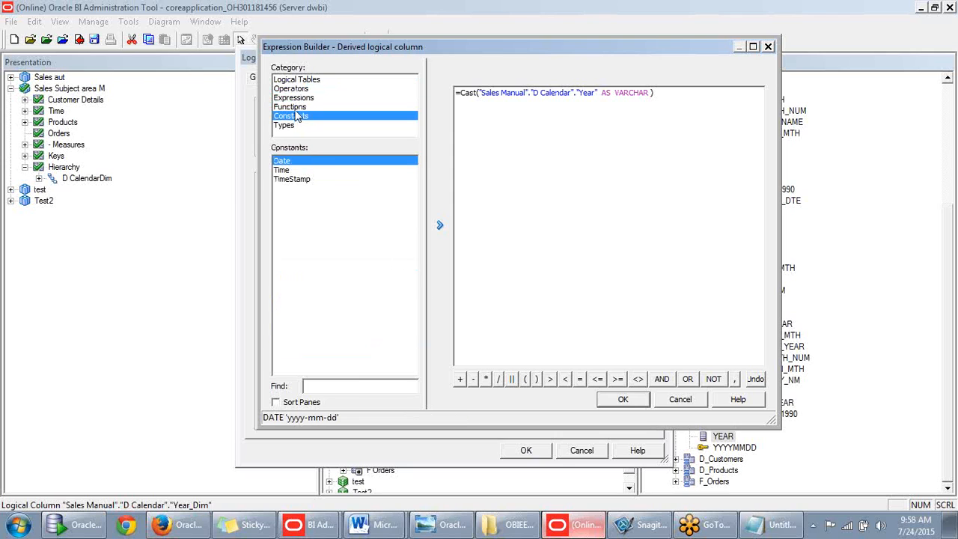
left_click(297, 107)
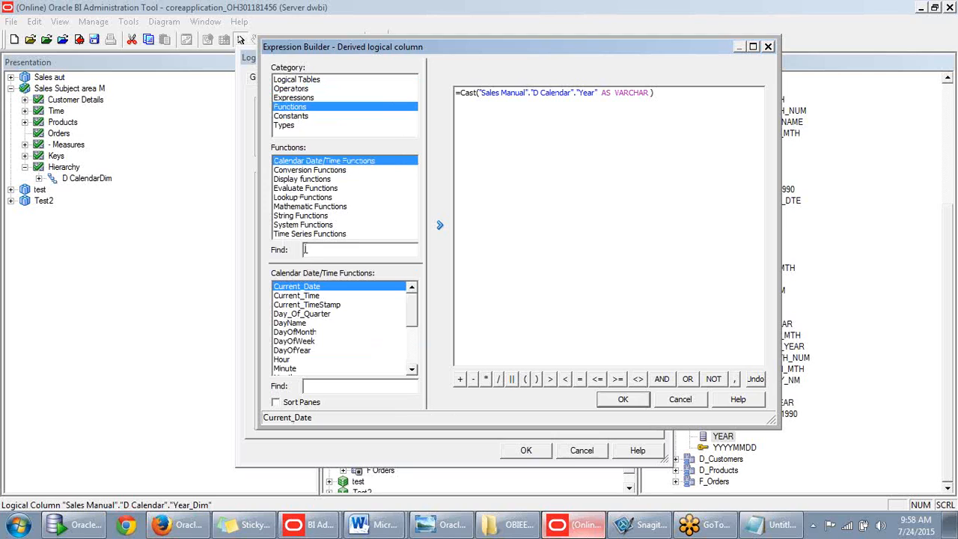
left_click(294, 99)
left_click(293, 109)
left_click(301, 171)
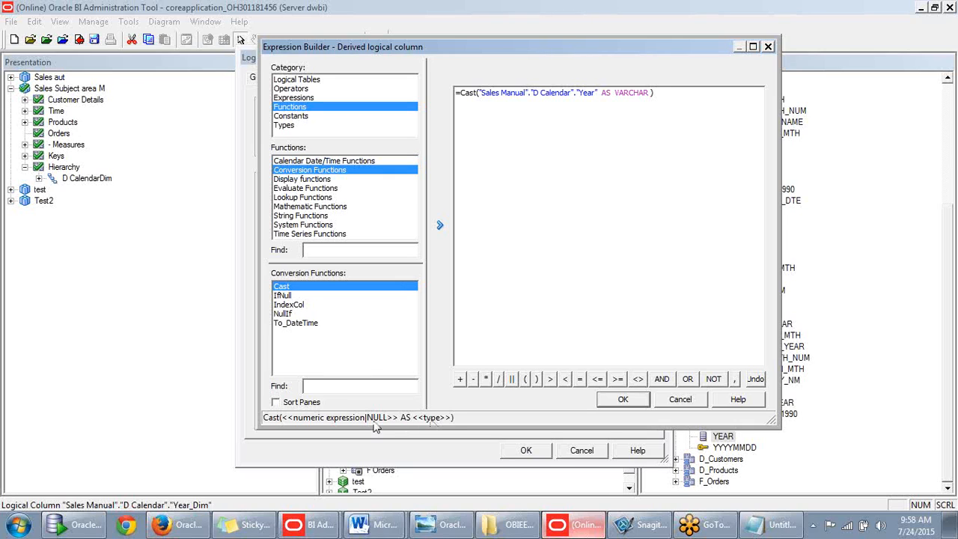
- Drop the = prefix and make the type VARCHAR2(40); compiling still fails
left_click(460, 92)
key("BackSpace")
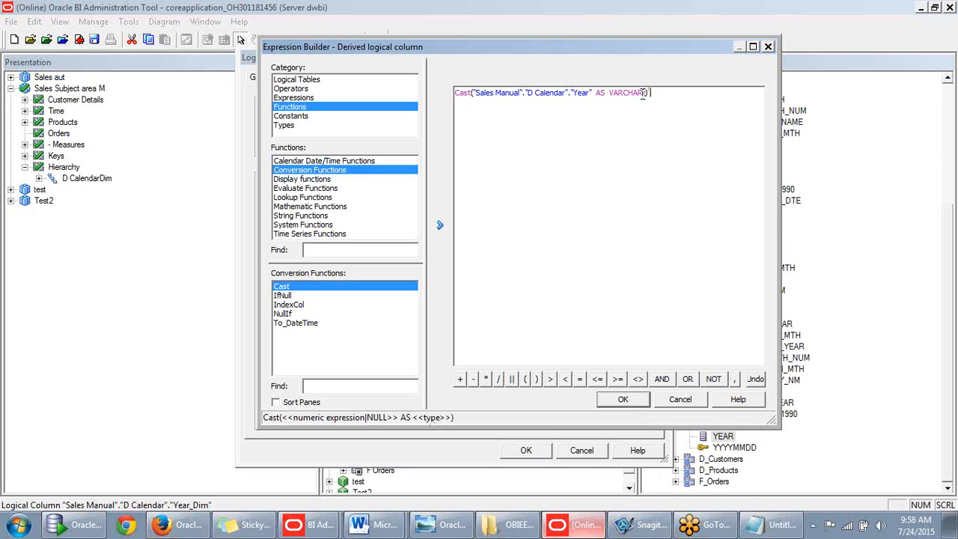
type("2(")
type("40)")
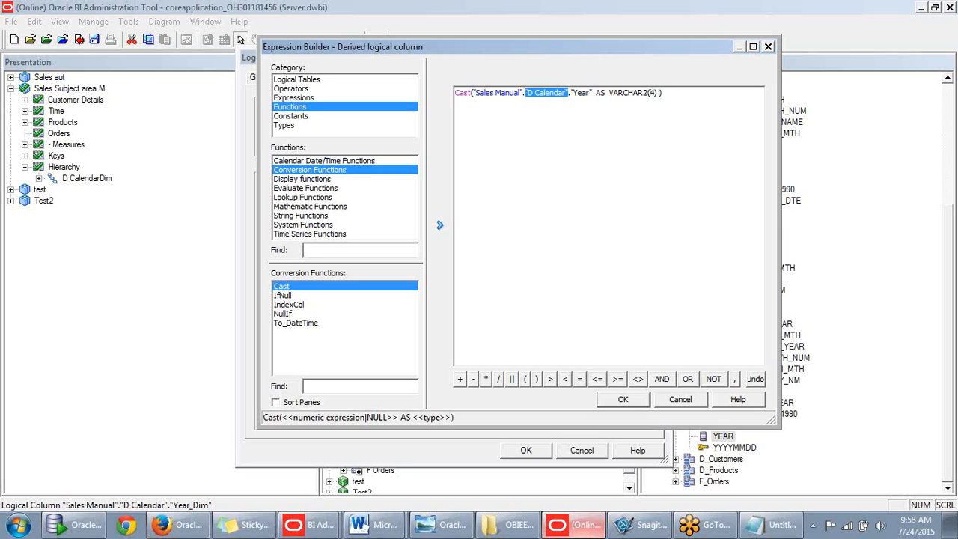
left_click(626, 401)
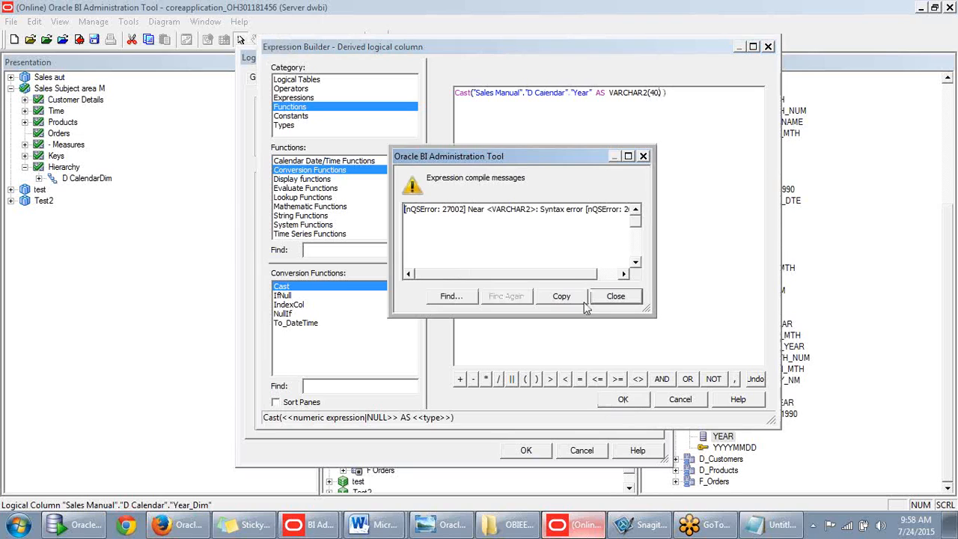
left_click_drag(543, 275, 567, 274)
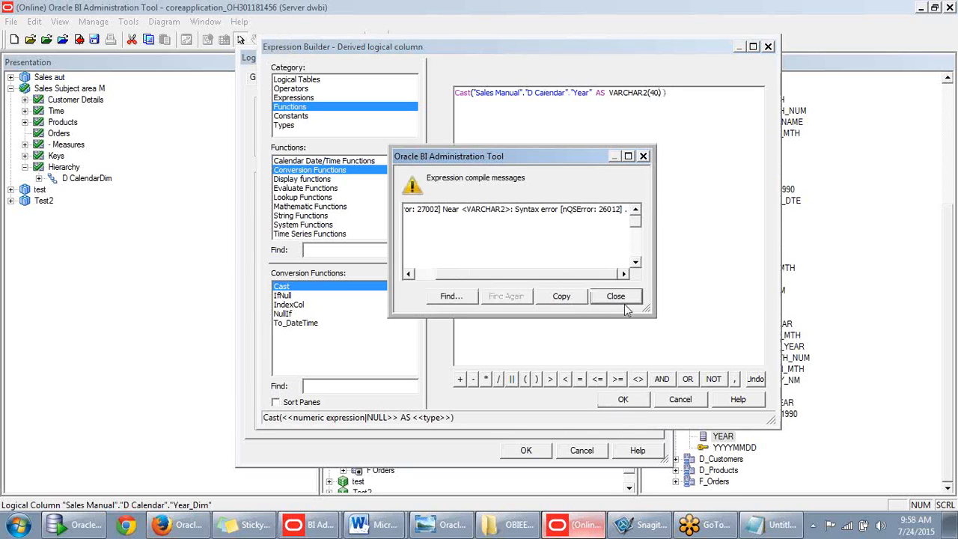
left_click(625, 297)
left_click(611, 173)
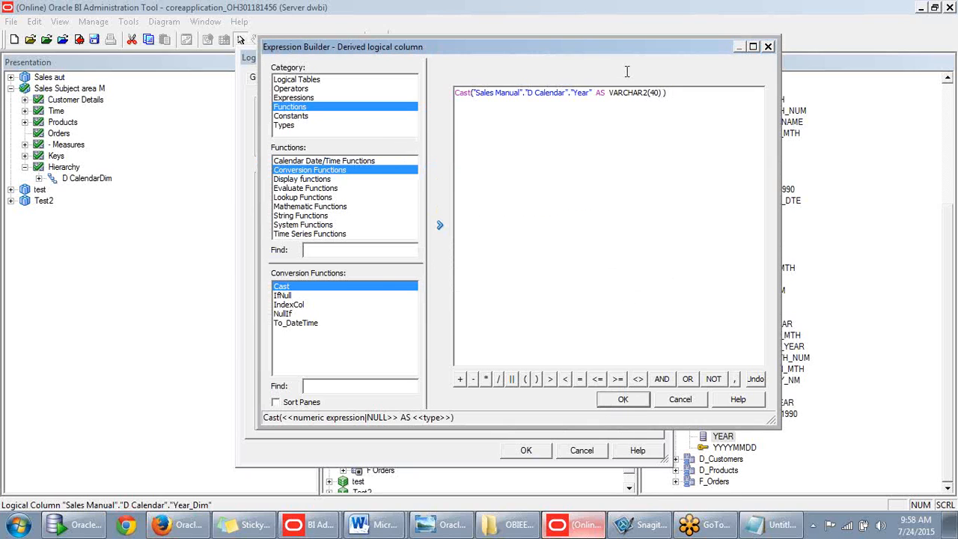
left_click_drag(611, 92, 662, 90)
- Cancel the expression and Year_Dim properties, check out D CalendarDim, then switch to Answers
left_click(689, 404)
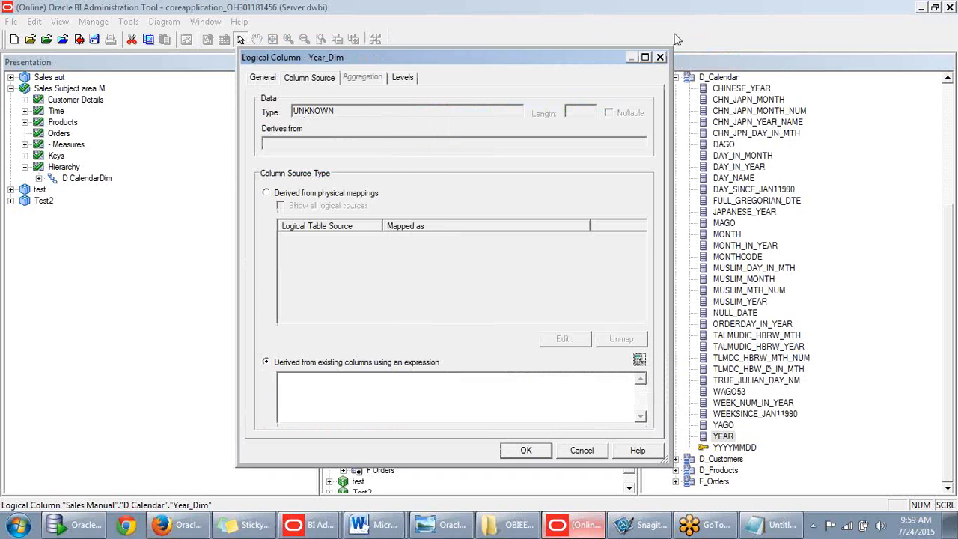
left_click(661, 57)
left_click(368, 101)
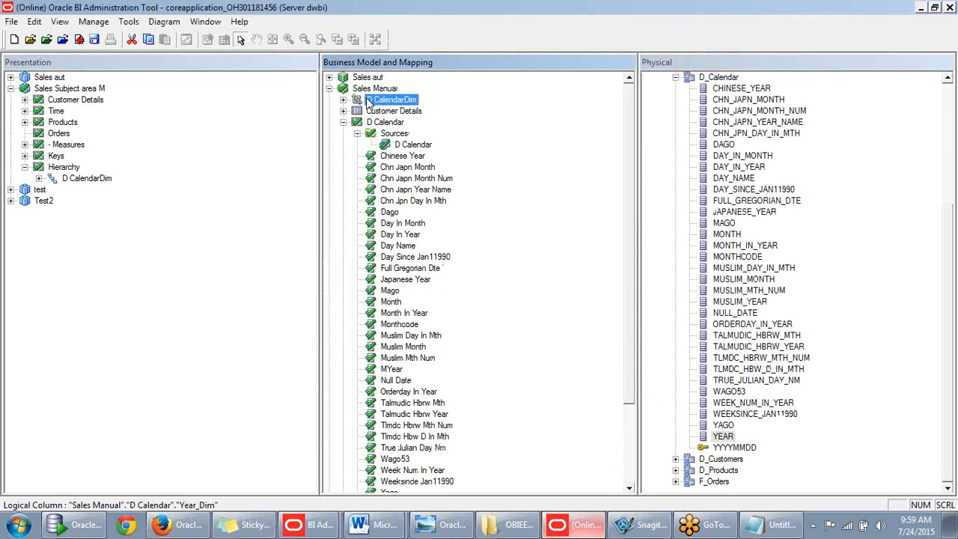
double_click(357, 100)
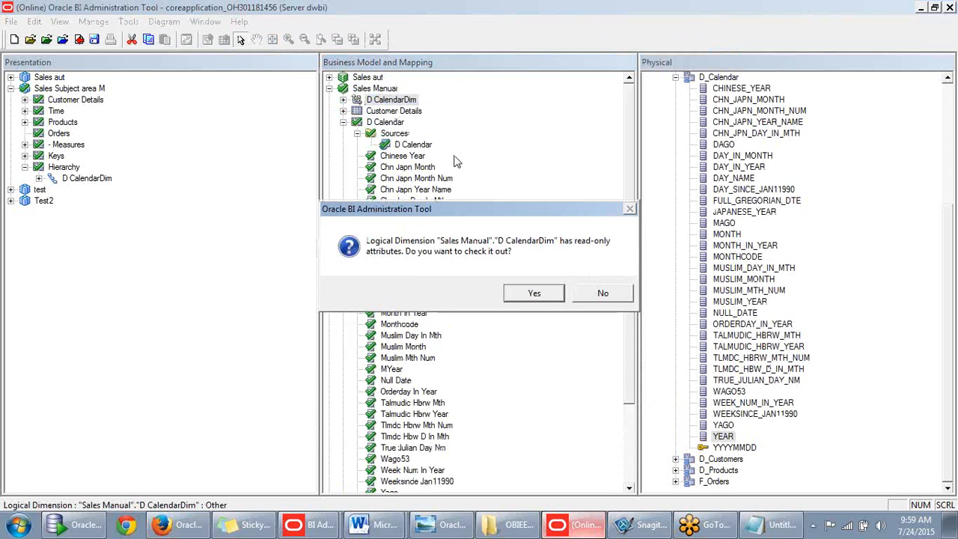
left_click(522, 292)
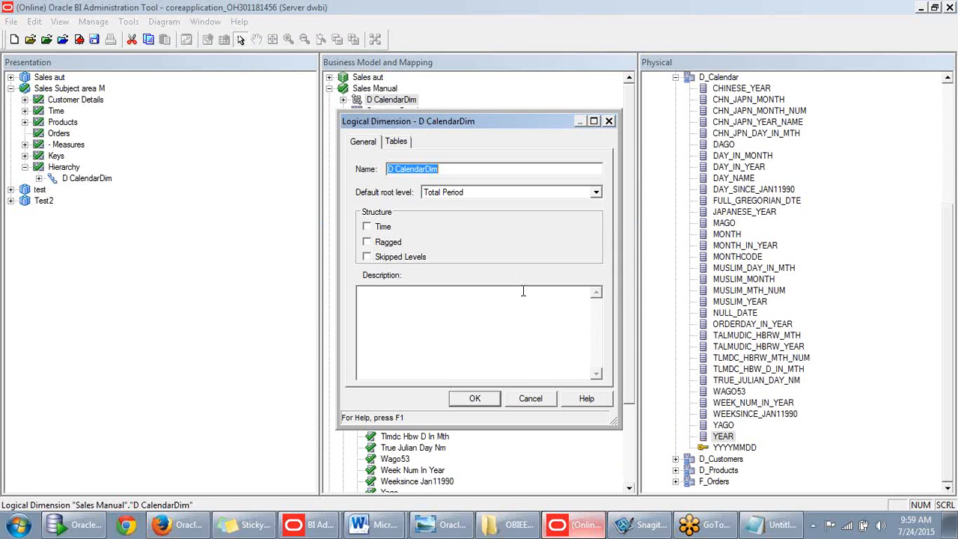
left_click(609, 120)
left_click(179, 525)
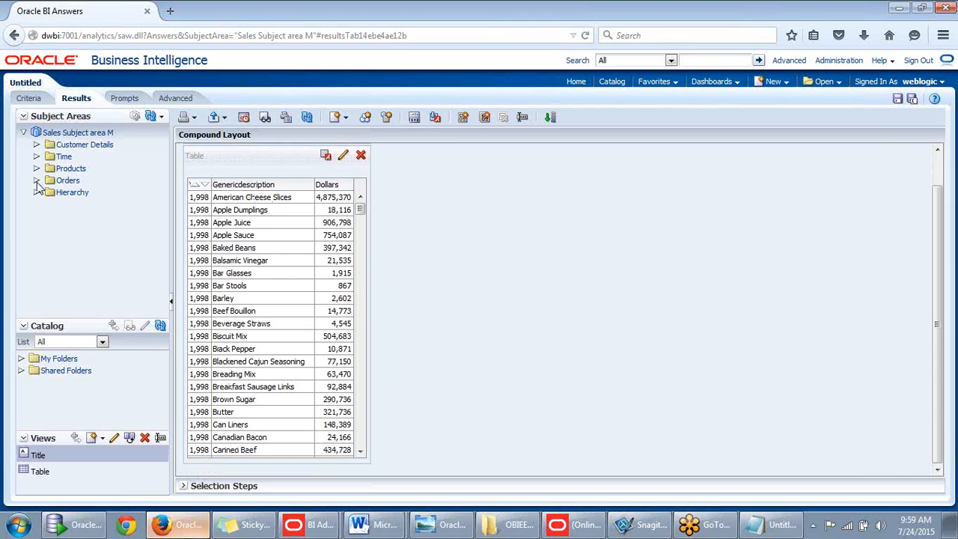
- Expand the Time folder in Answers to view its columns, then return to the Administration Tool
left_click(36, 158)
mouse_move(162, 191)
left_mouse_down()
mouse_move(160, 293)
mouse_move(155, 190)
left_mouse_up()
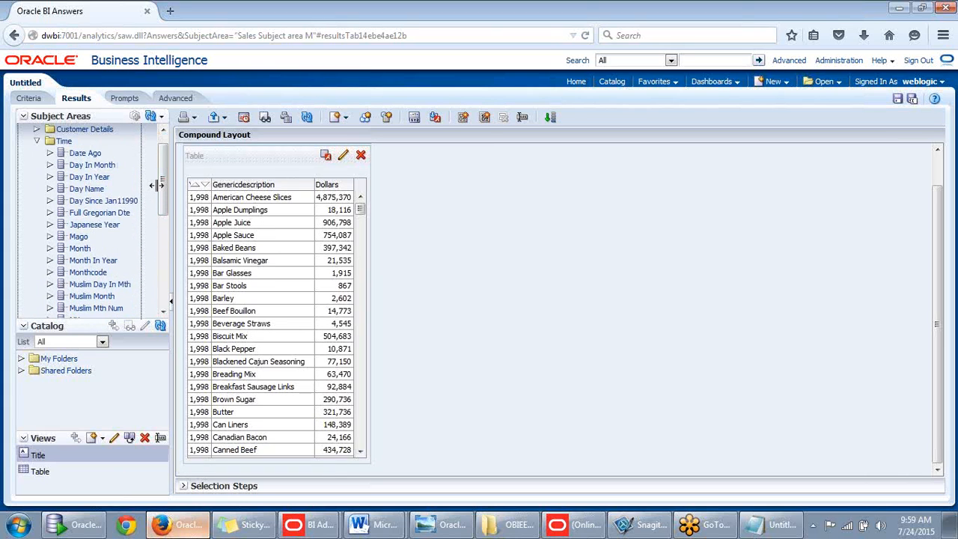
left_click(187, 533)
left_click(171, 531)
left_click(167, 531)
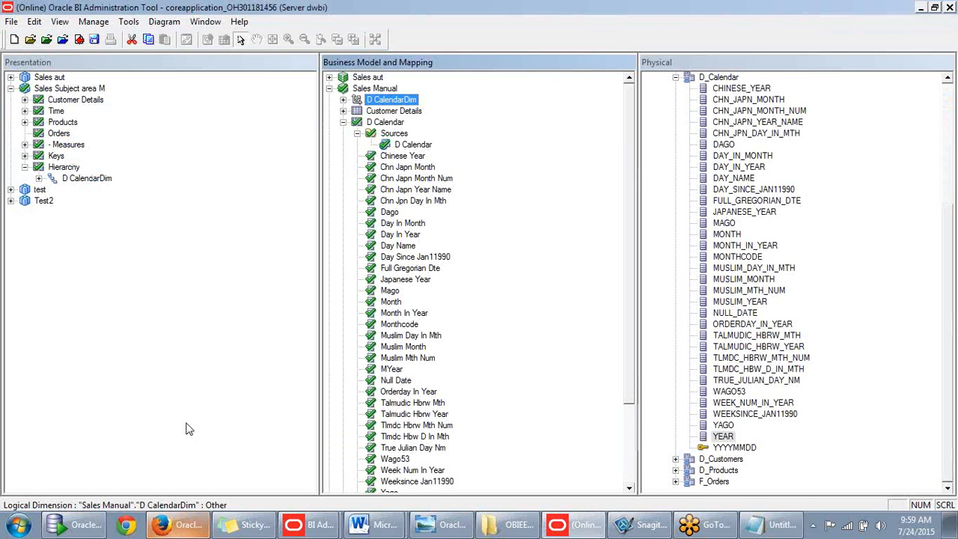
- Add the Quarter column from D Calendar to the Time presentation folder
left_click(25, 111)
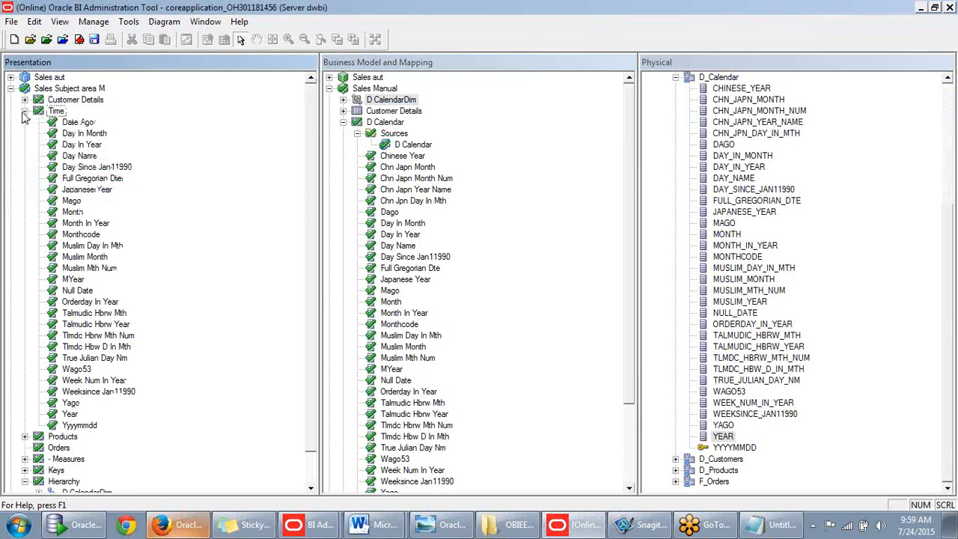
scroll(390, 177, "down", 1)
left_click(392, 235)
scroll(393, 251, "down", 2)
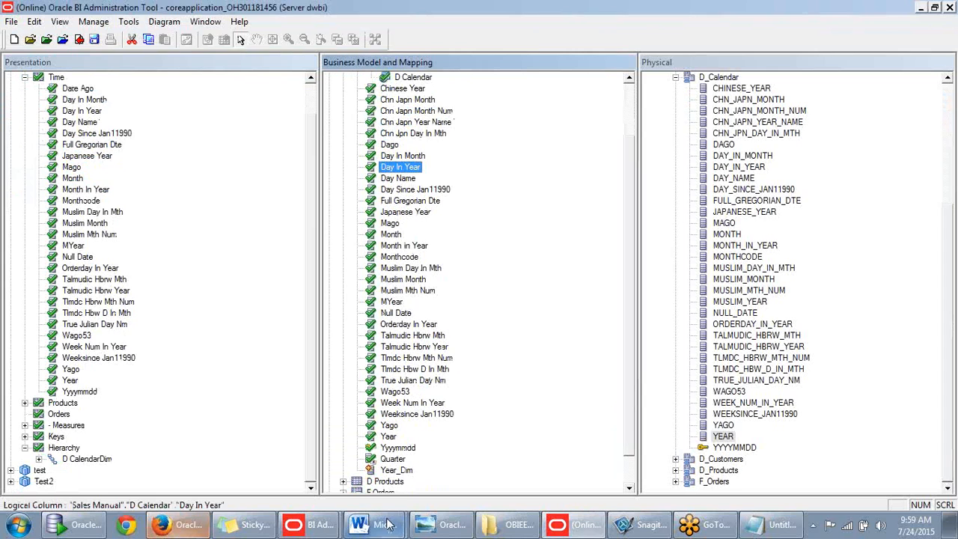
left_click_drag(393, 459, 56, 111)
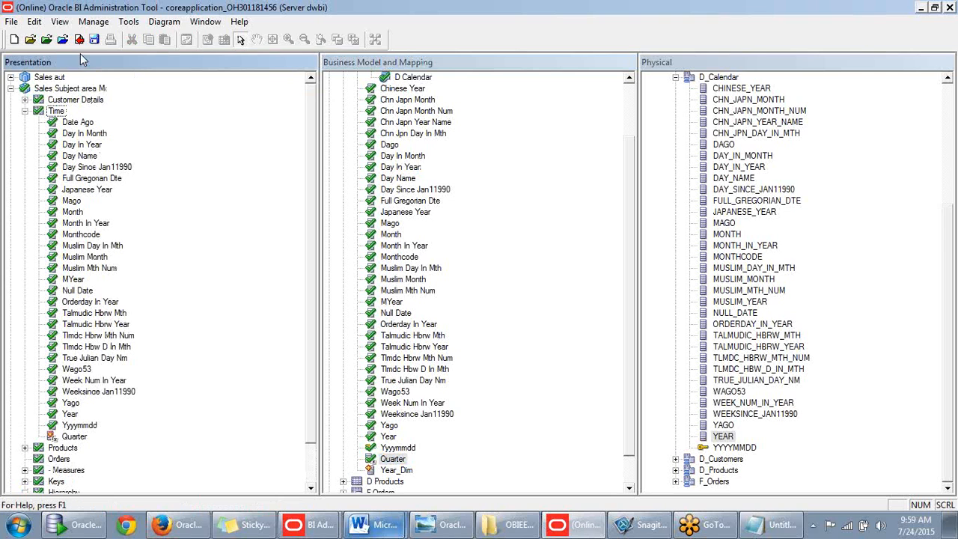
- Save the repository and run the global consistency check, showing one Year_Dim error
left_click(93, 38)
left_click(410, 296)
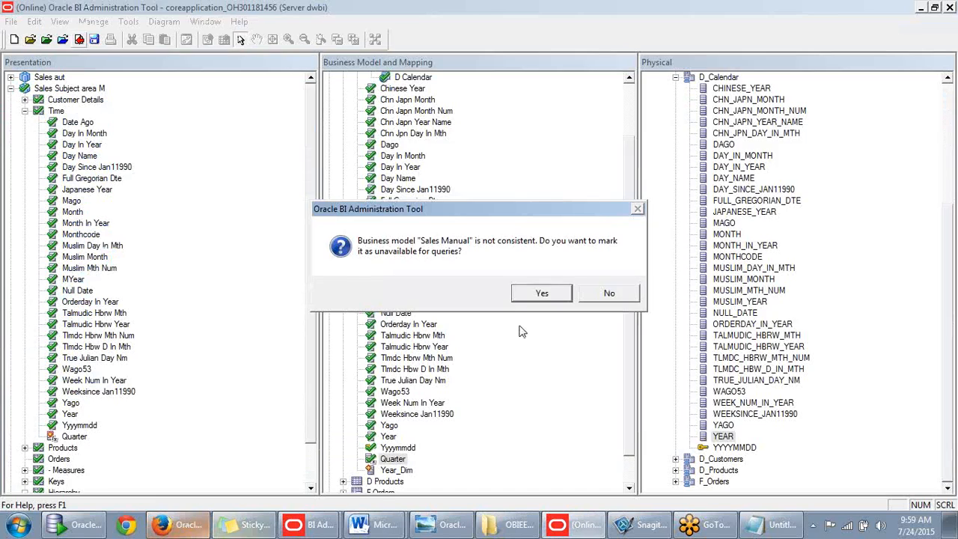
left_click(531, 294)
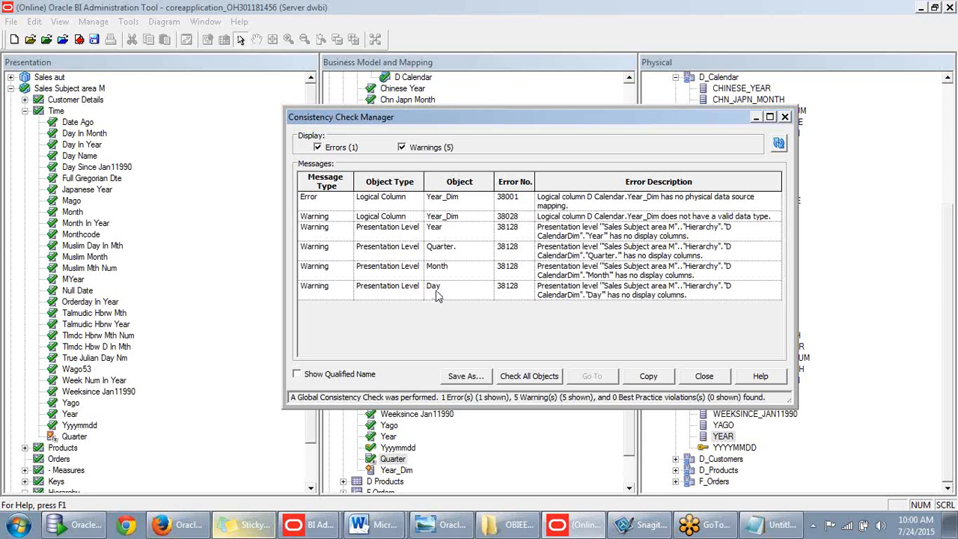
- Show only errors, close the results, and delete the Year_Dim column from D Calendar
left_click(402, 147)
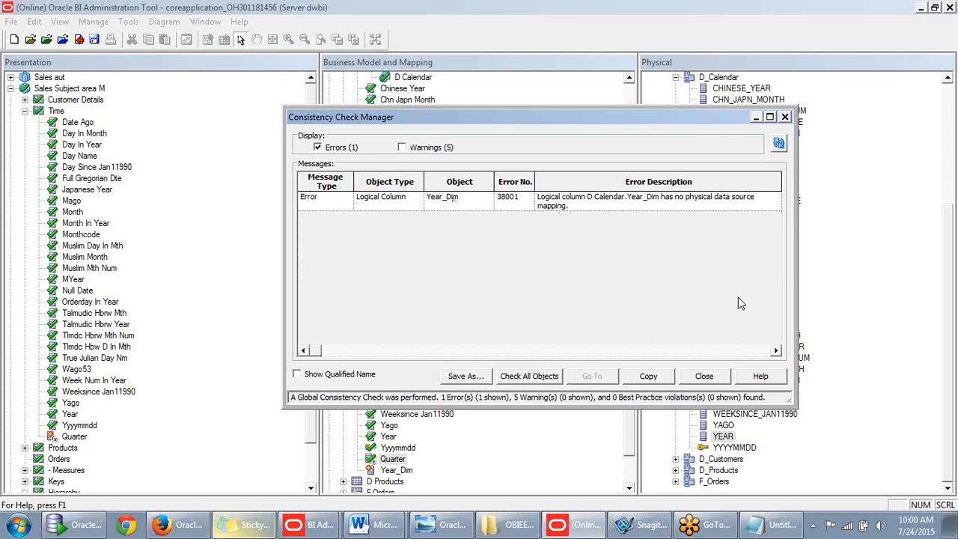
left_click(703, 376)
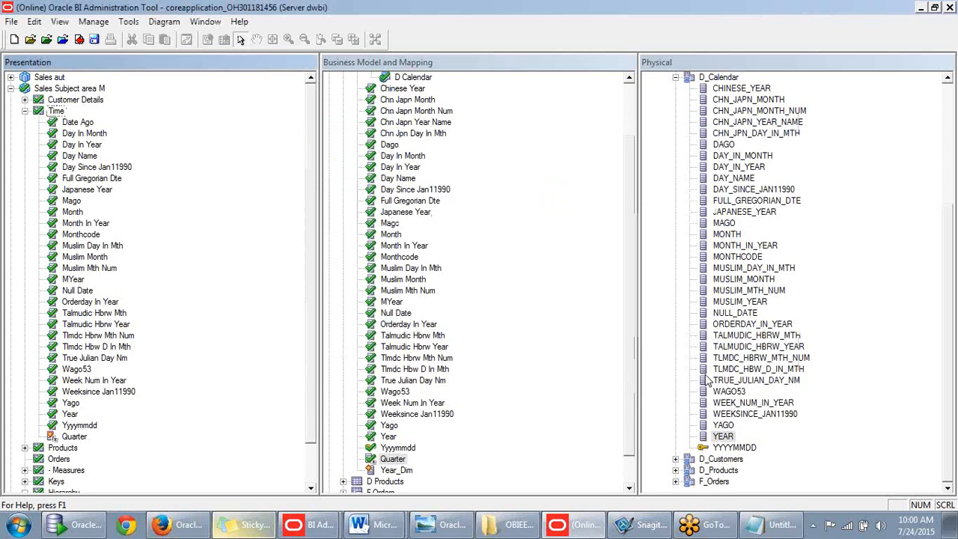
left_click(395, 469)
key("Delete")
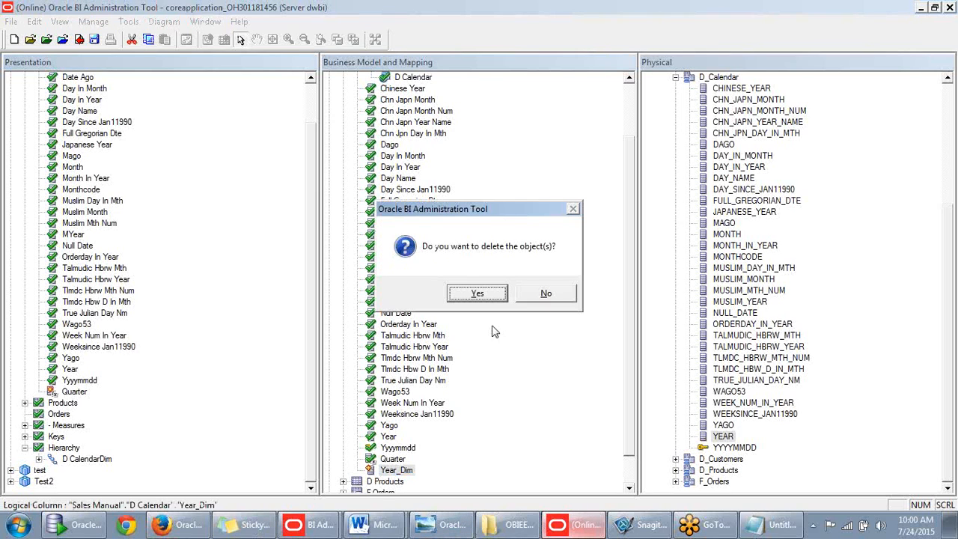
left_click(490, 292)
- Save, rerun the consistency check with 0 errors, and mark Sales Manual available for queries
left_click(78, 39)
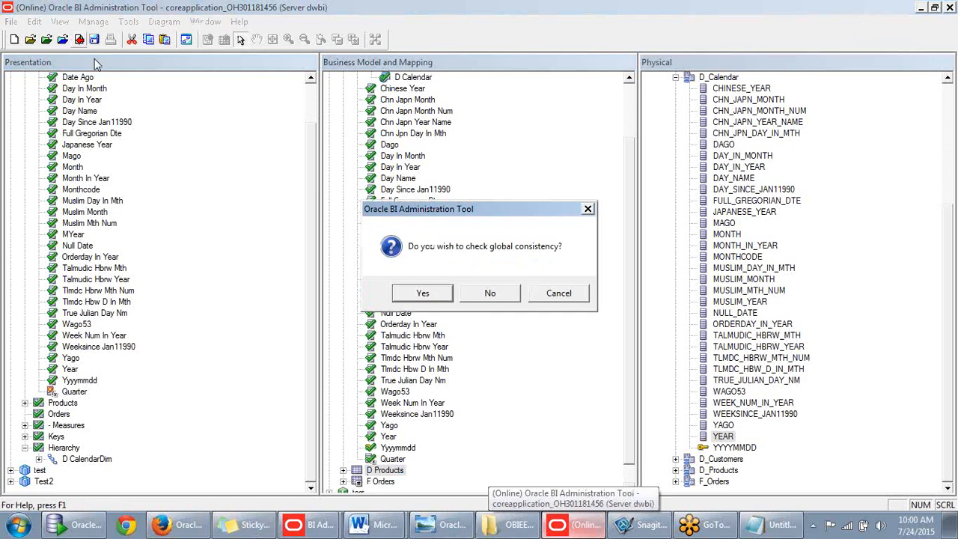
key("Return")
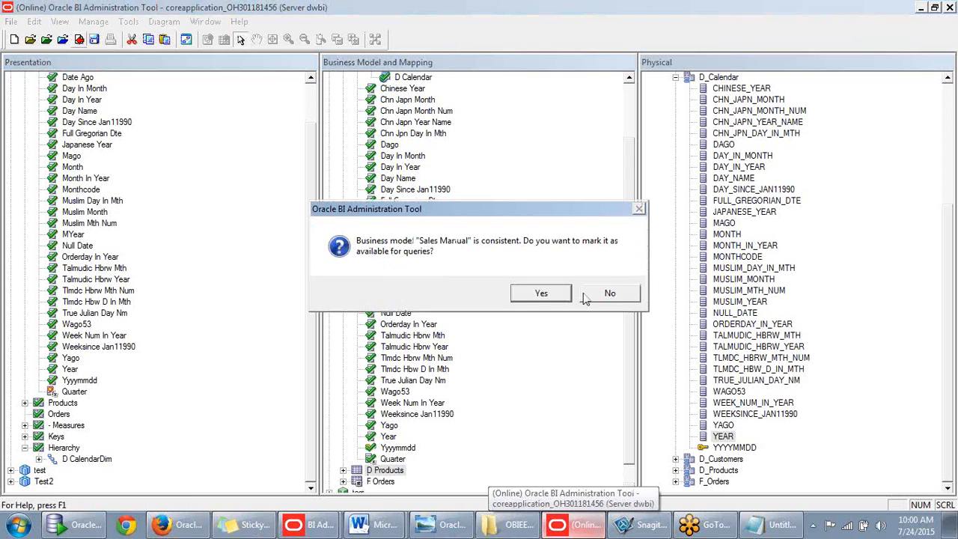
left_click(540, 293)
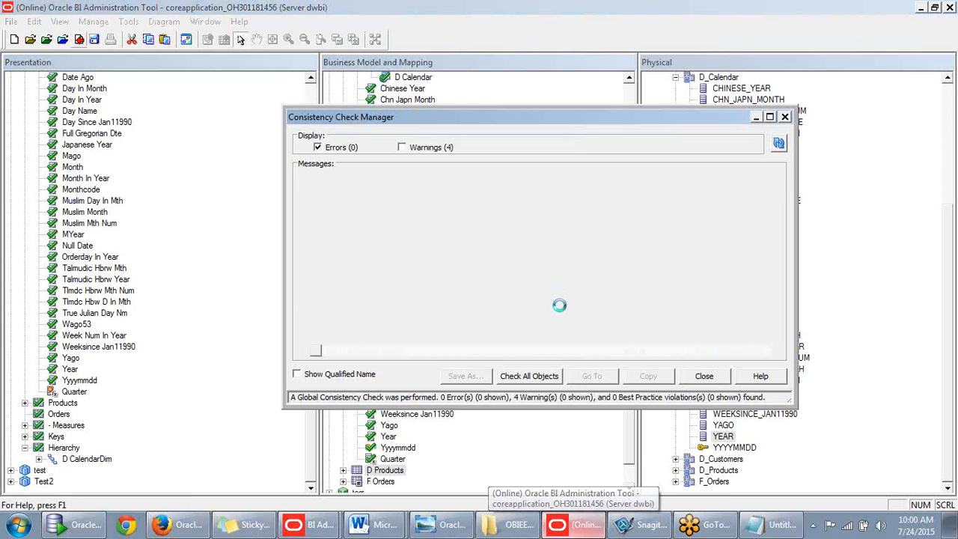
left_click(700, 378)
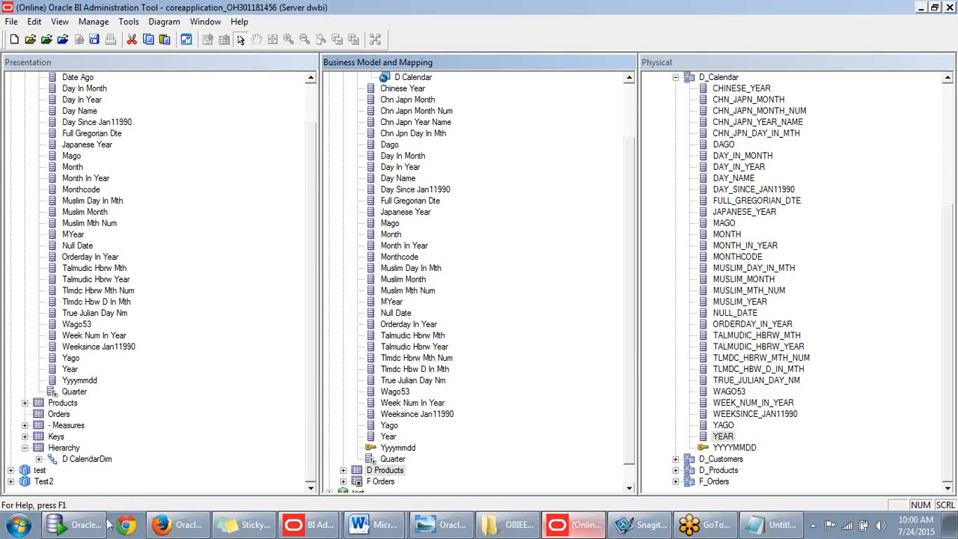
- In Answers, reload the server metadata so the repository changes appear
left_click(176, 525)
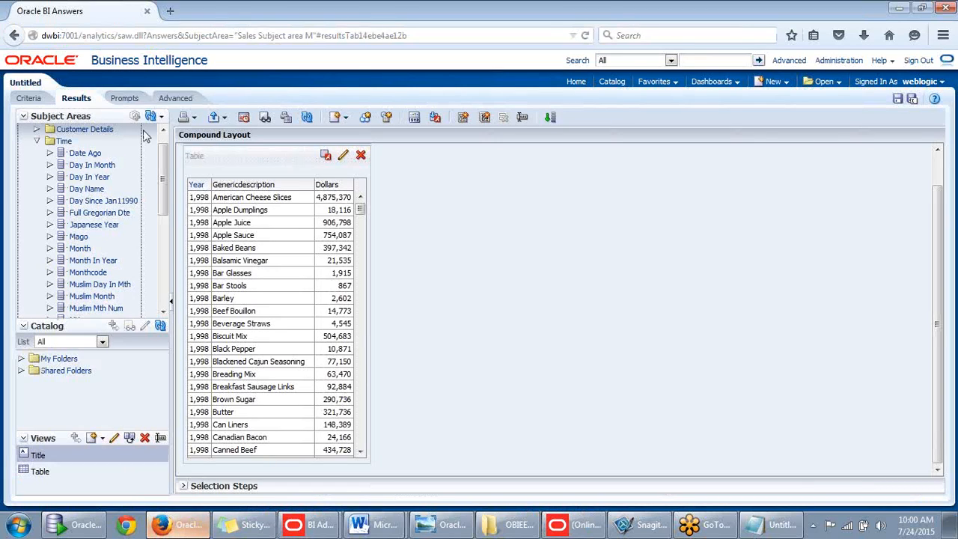
left_click(160, 117)
left_click(214, 149)
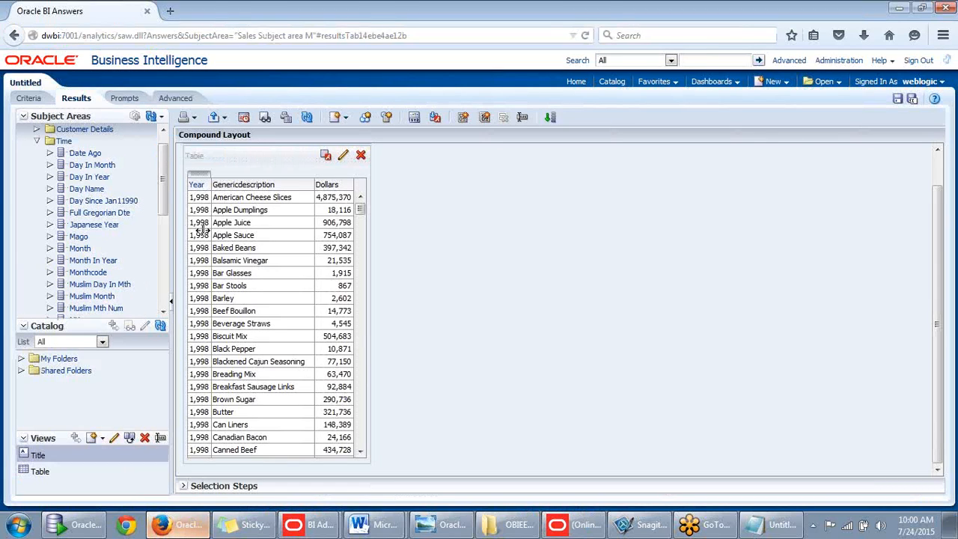
- Add the Quarter column from the Time folder to the results table beside Year
left_click(36, 157)
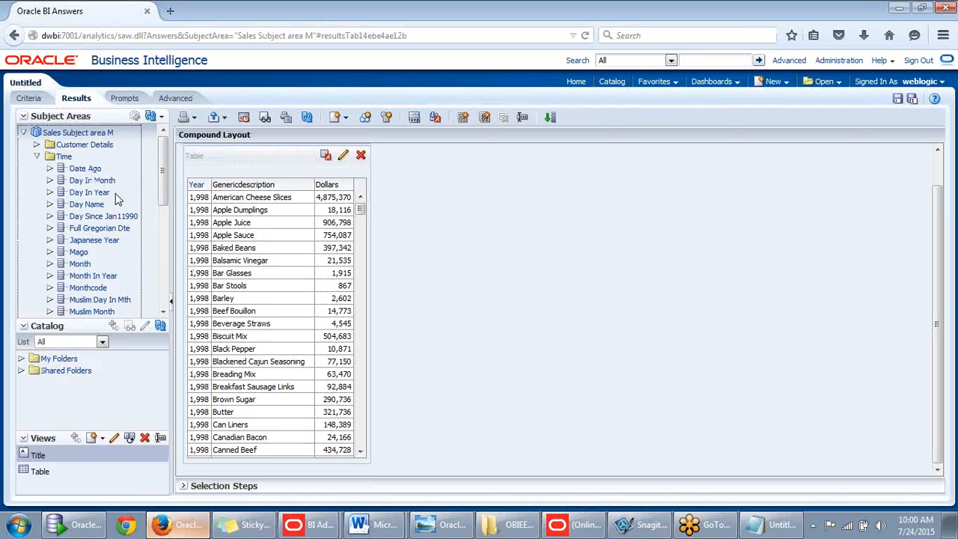
left_click_drag(160, 174, 159, 290)
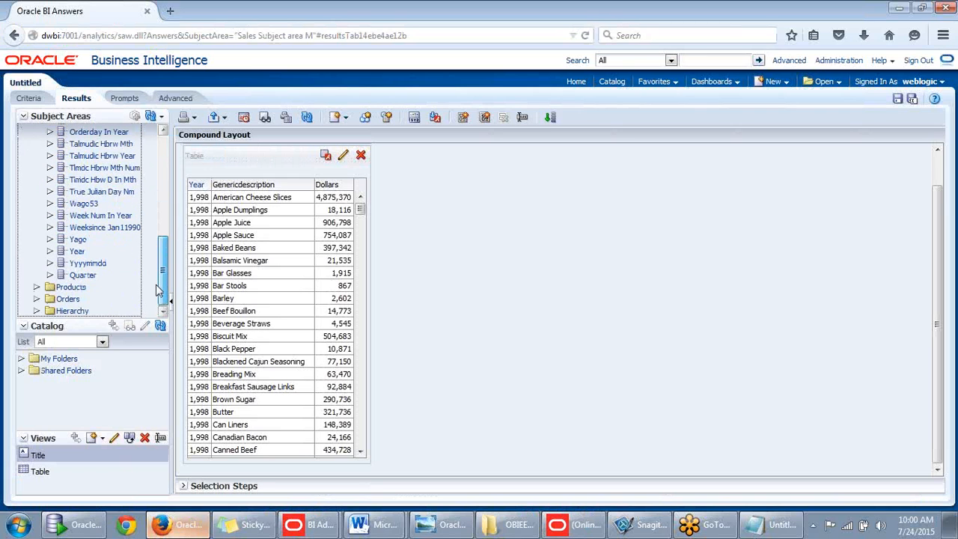
left_click_drag(84, 277, 203, 191)
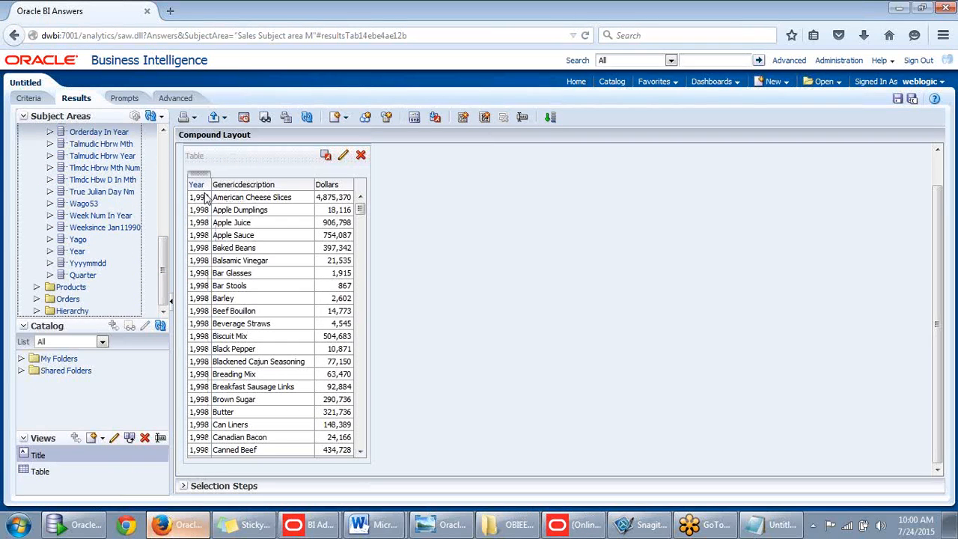
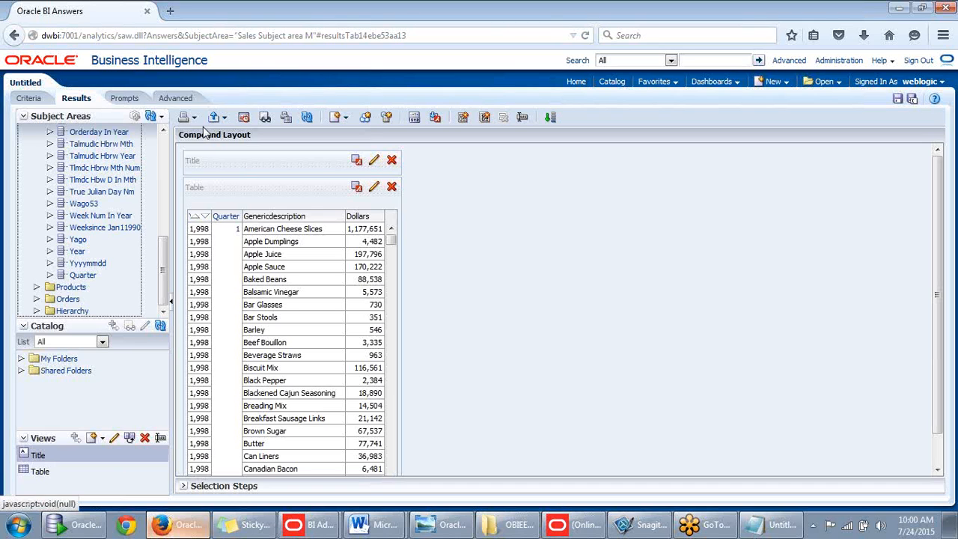
- Override Year's data format to treat numbers as Month Name, then preview the now-blank Year results
left_click(29, 98)
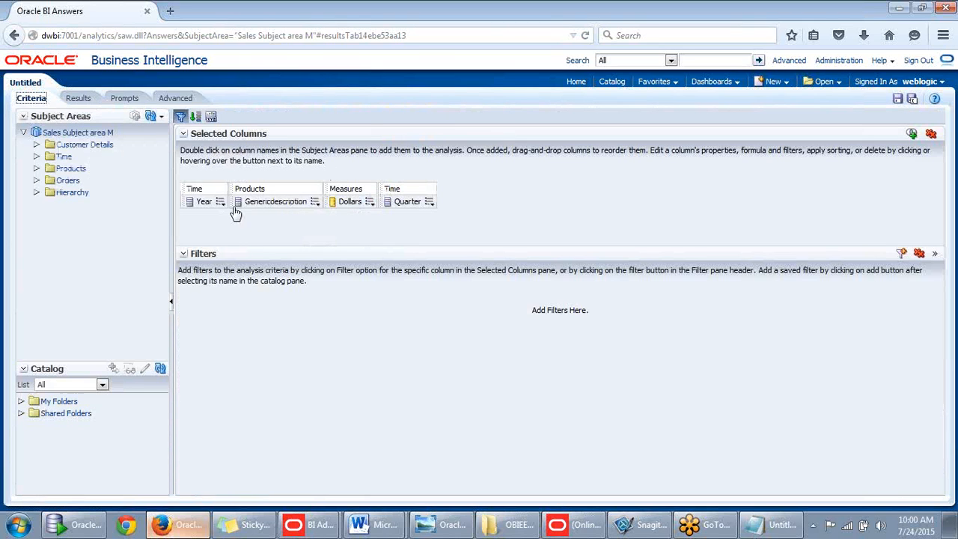
left_click(220, 202)
left_click(240, 248)
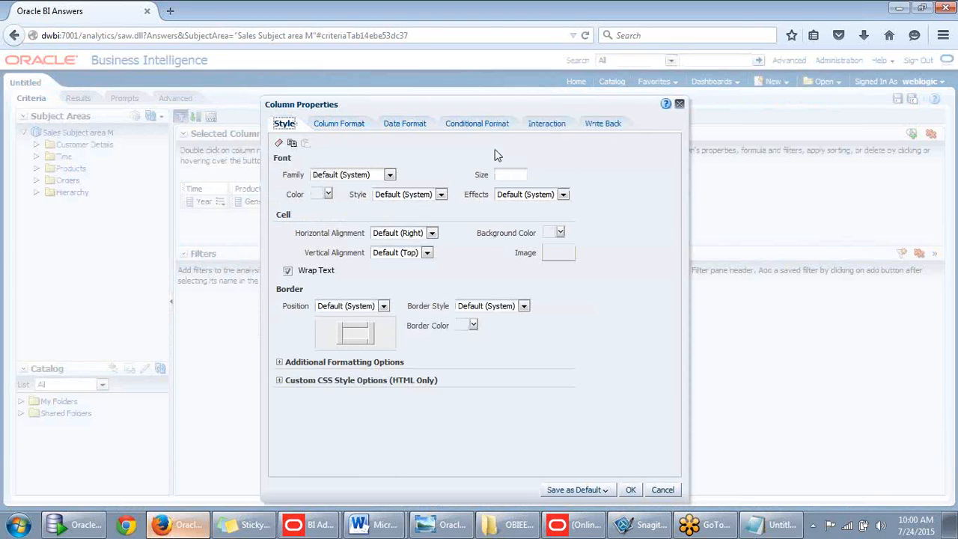
left_click_drag(503, 106, 504, 105)
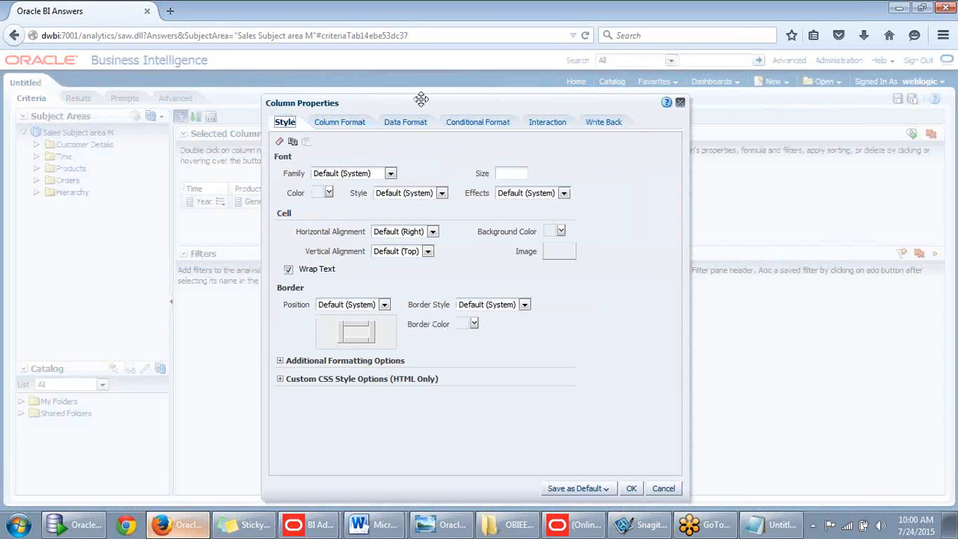
left_click(405, 122)
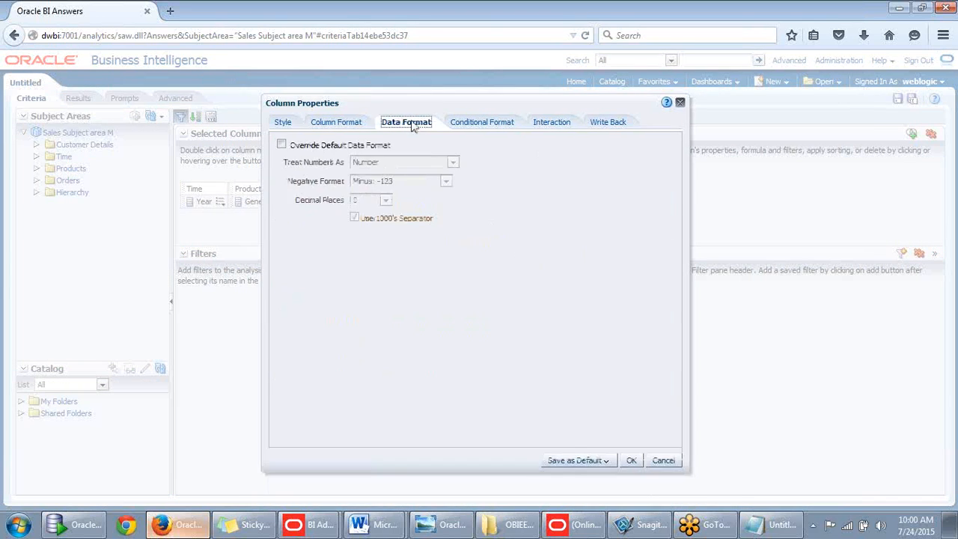
left_click(282, 145)
left_click(453, 163)
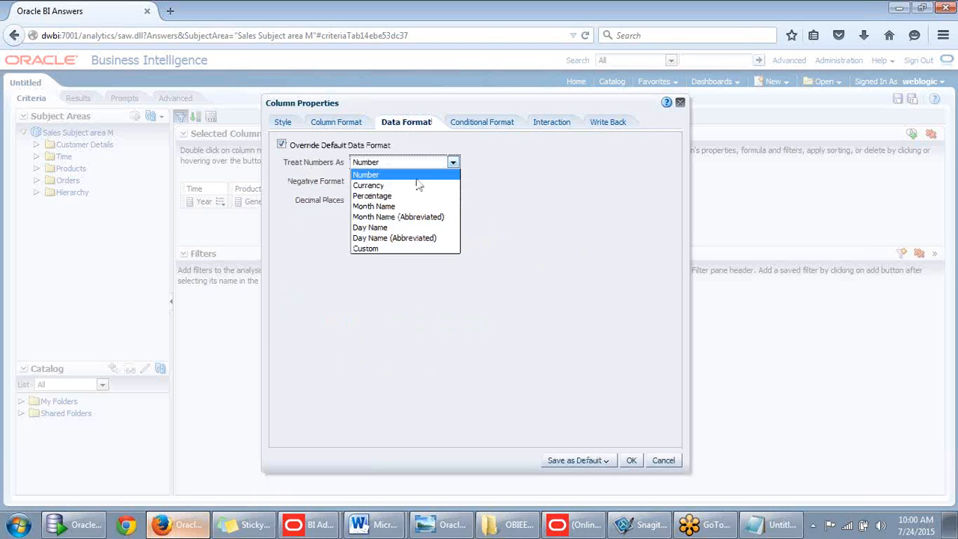
left_click(378, 248)
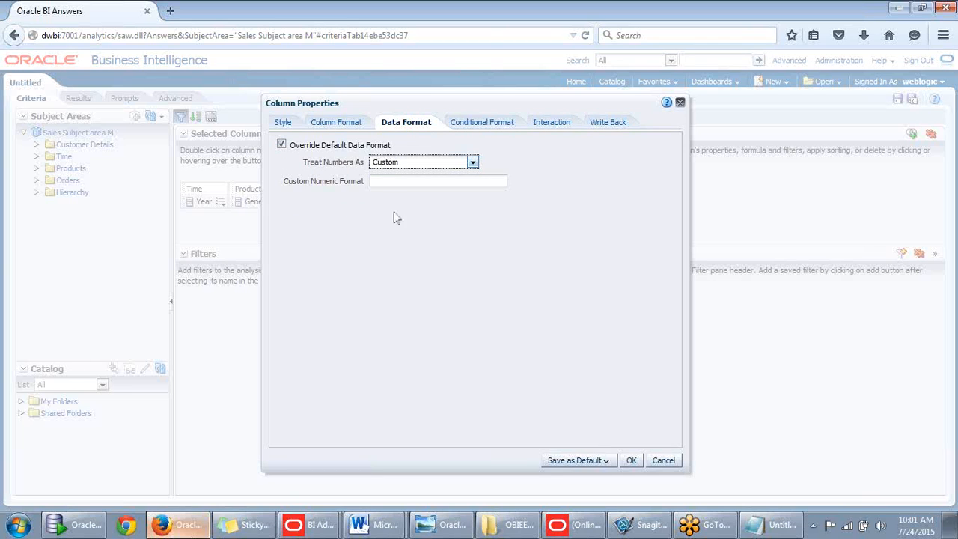
left_click(471, 163)
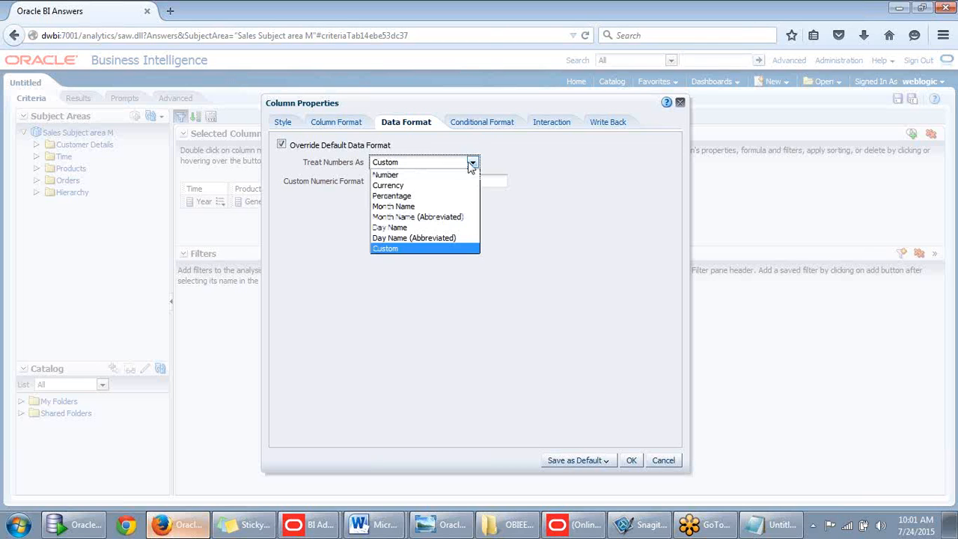
left_click(399, 207)
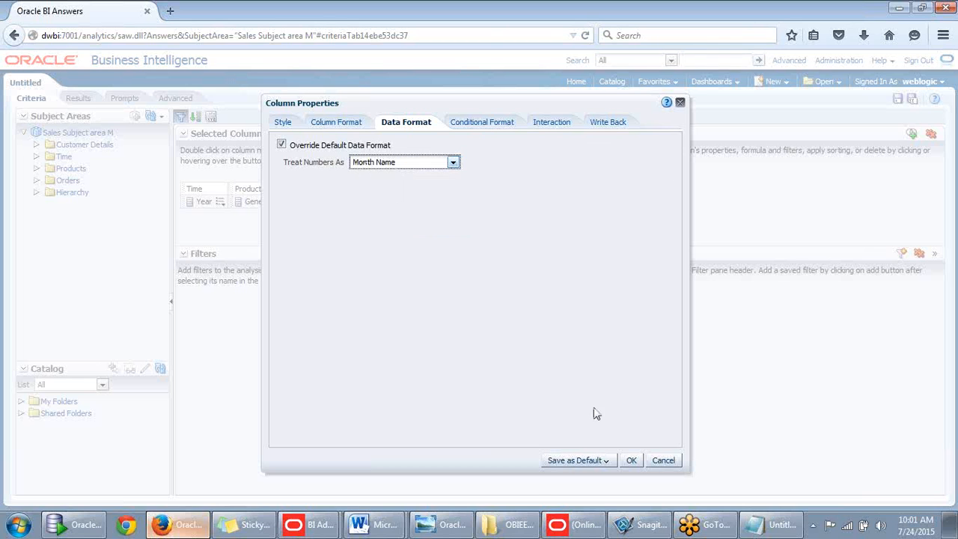
left_click(630, 463)
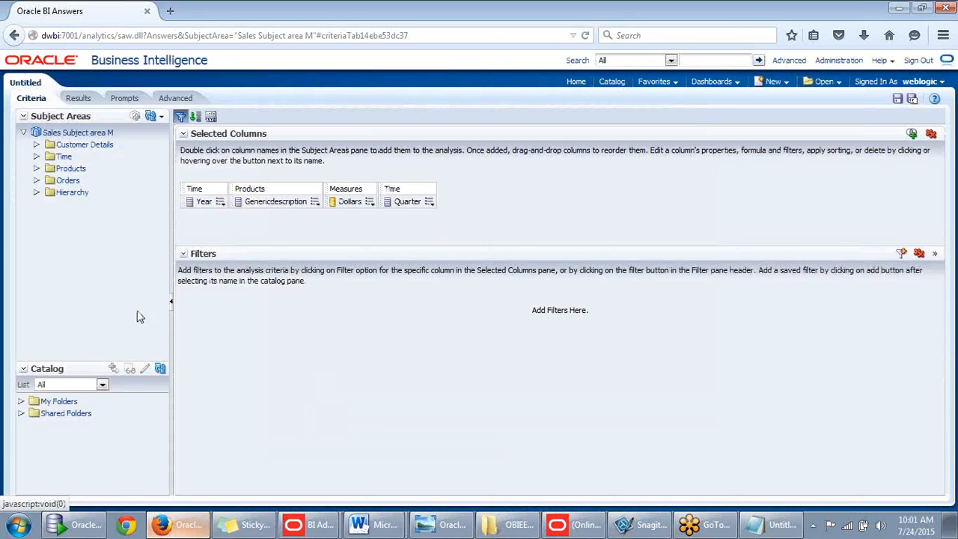
left_click(78, 99)
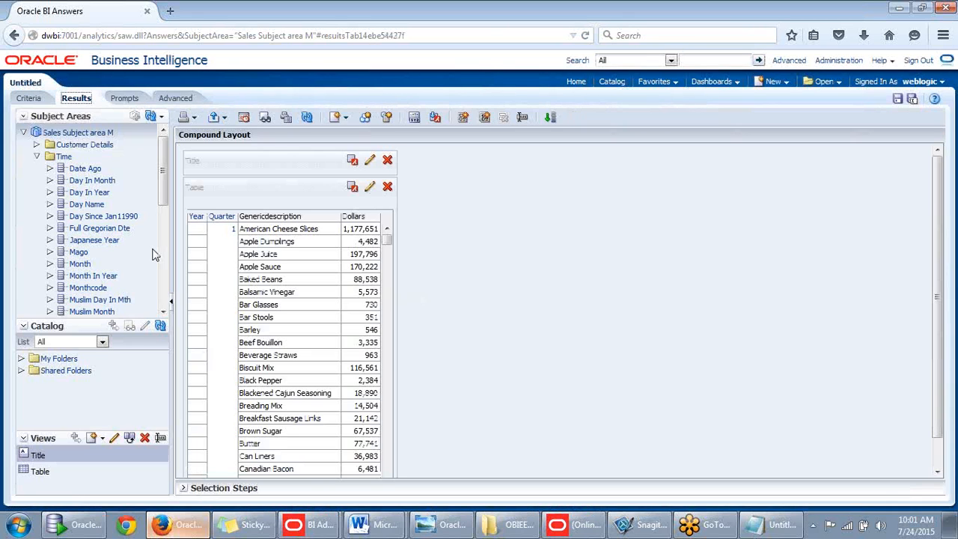
left_click(32, 100)
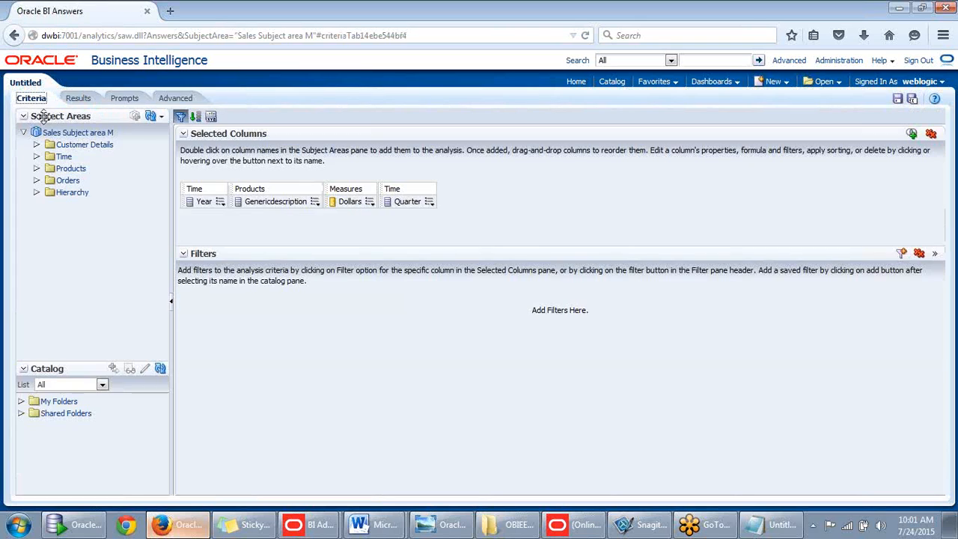
- Set Year's data format to Number with Minus: -123, 0 decimals and no 1000's separator
mouse_move(220, 207)
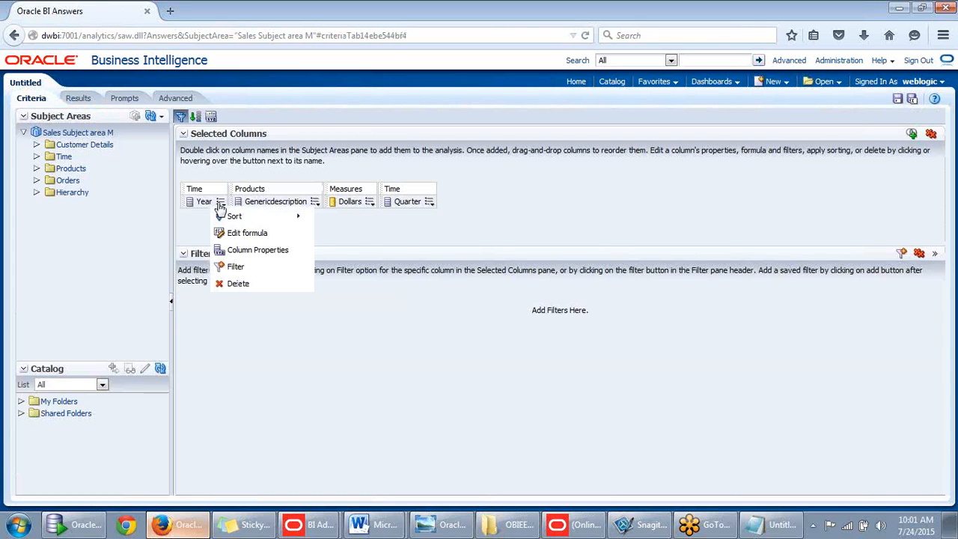
left_click(238, 250)
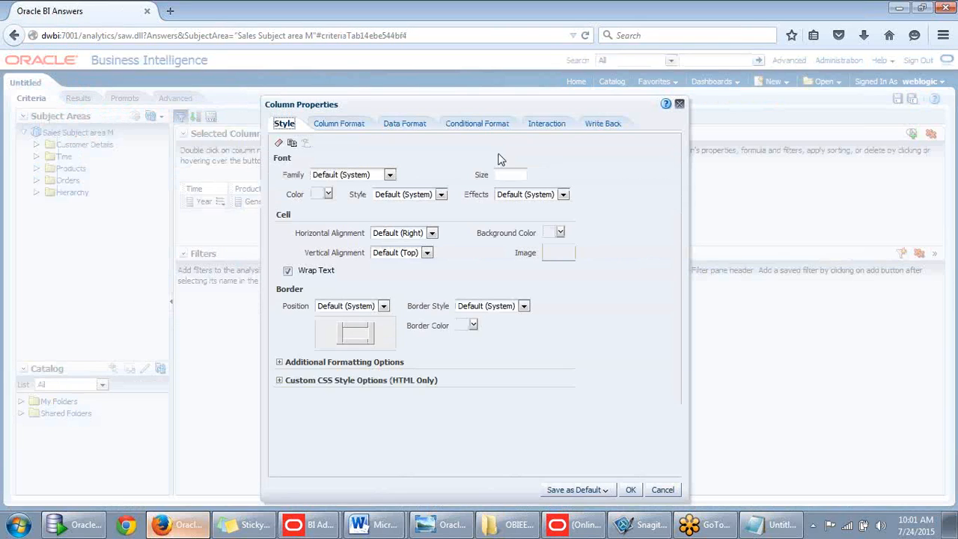
left_click(341, 125)
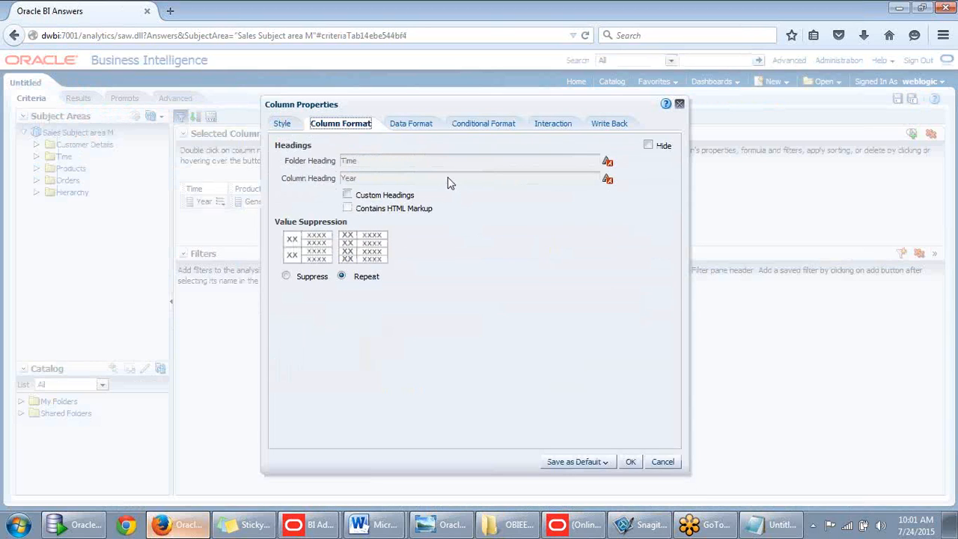
left_click(281, 125)
left_click(404, 126)
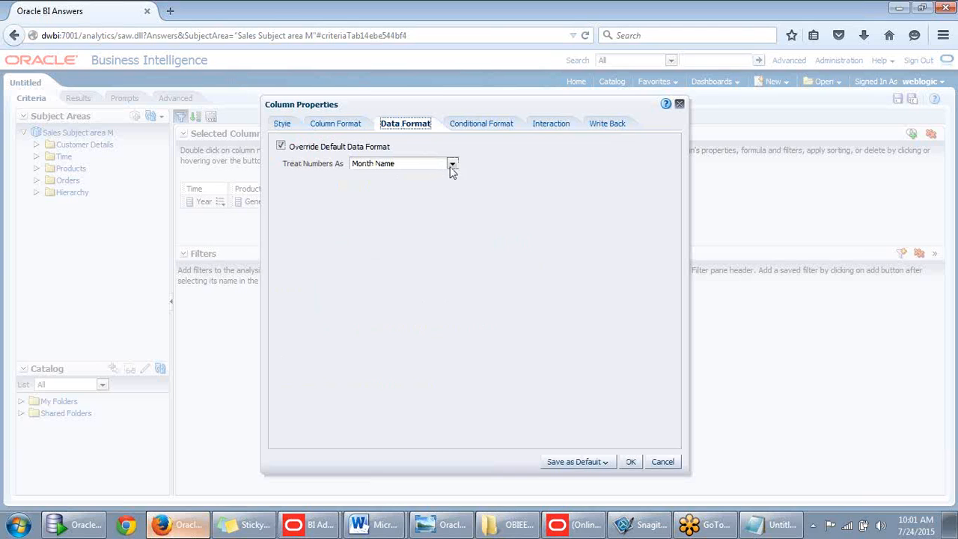
left_click(281, 147)
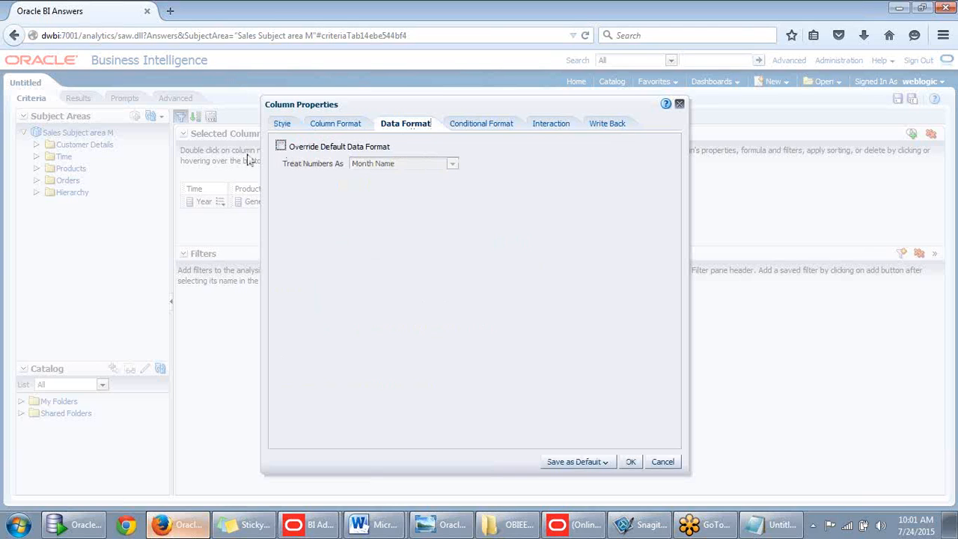
left_click(281, 147)
left_click(452, 165)
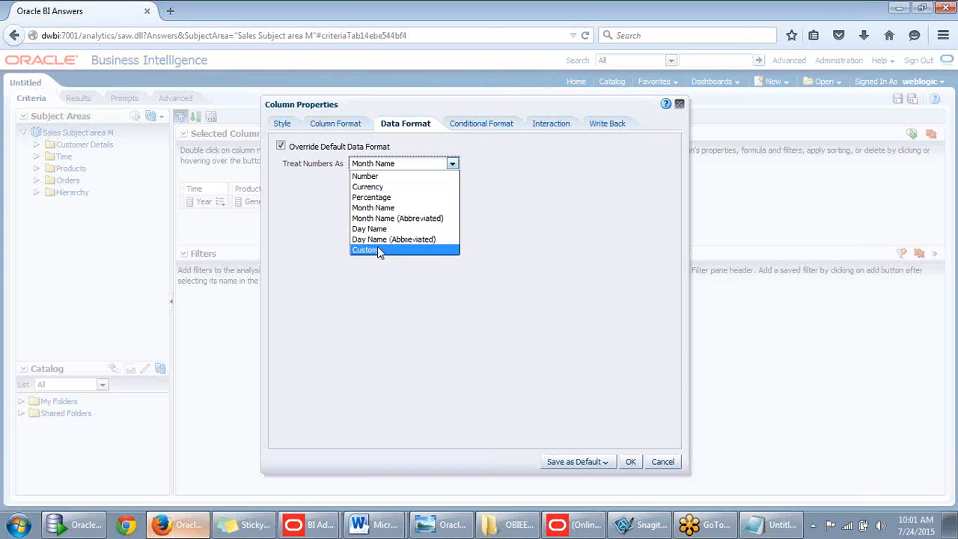
left_click(374, 176)
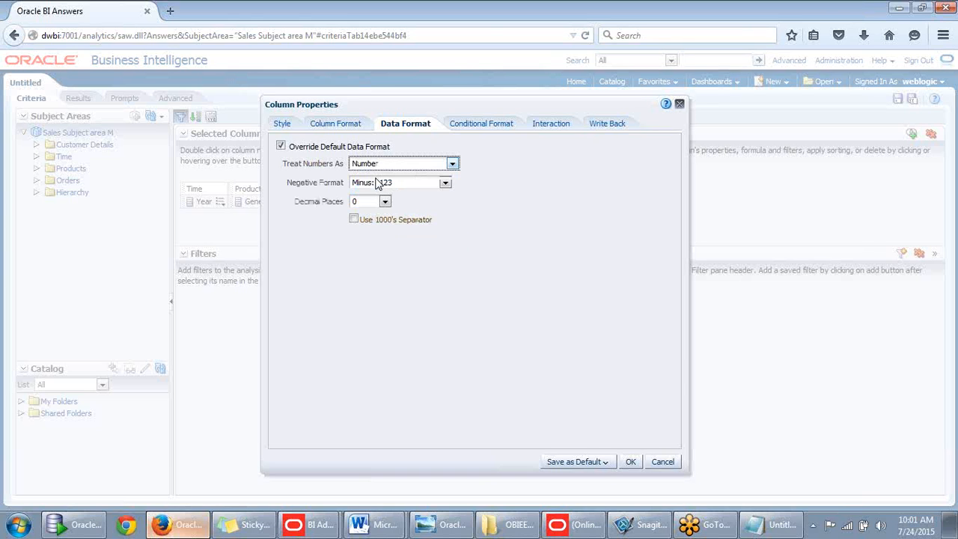
left_click(445, 183)
left_click(449, 188)
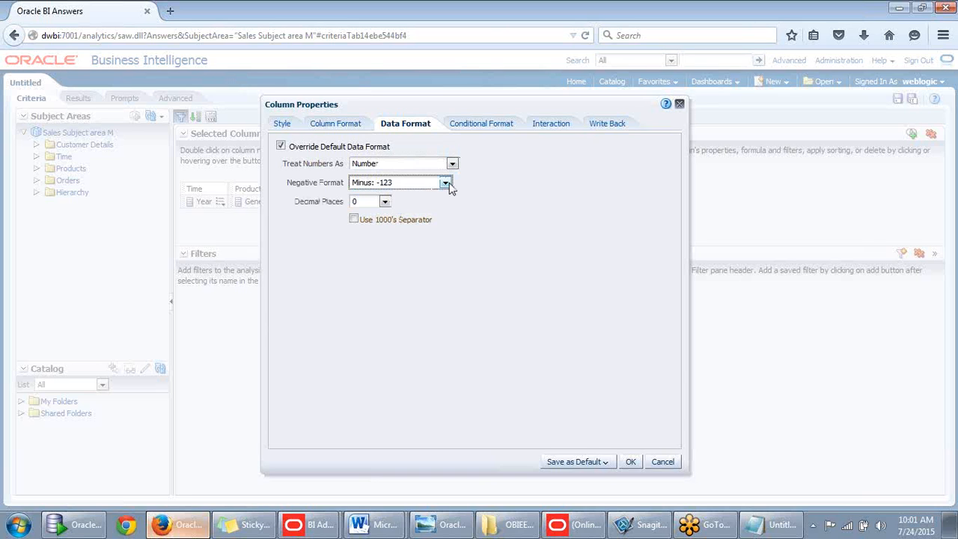
- Apply the Year number format and confirm Results show years like 1998
left_click(337, 125)
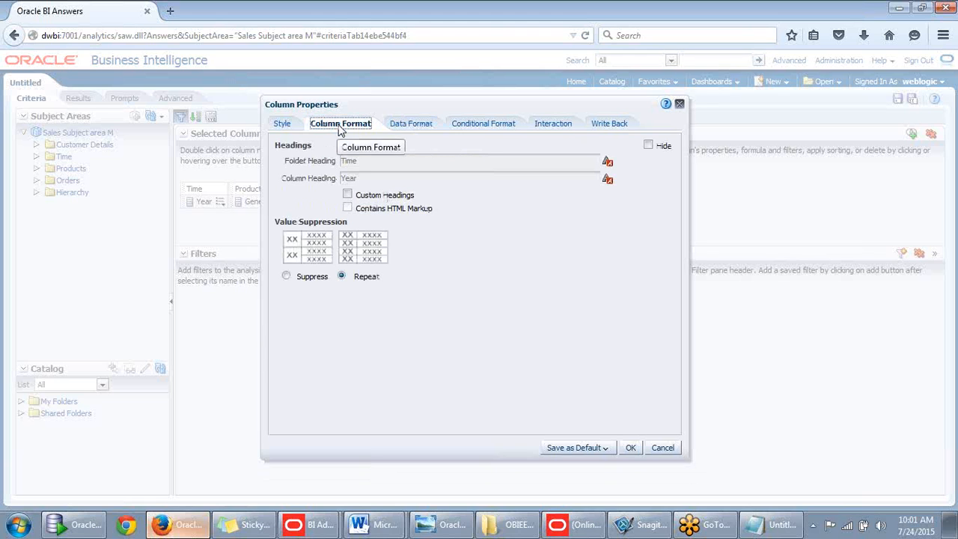
left_click(400, 128)
left_click(467, 126)
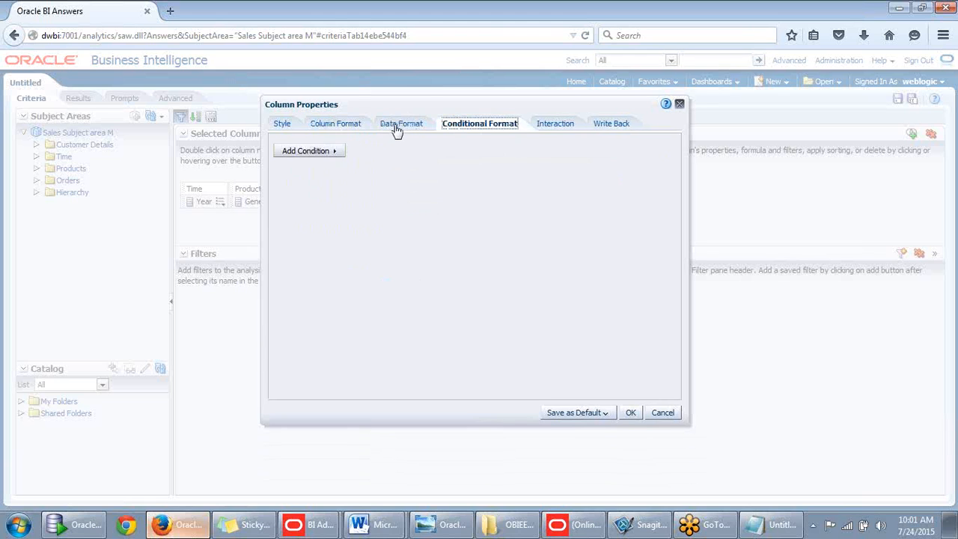
left_click(397, 129)
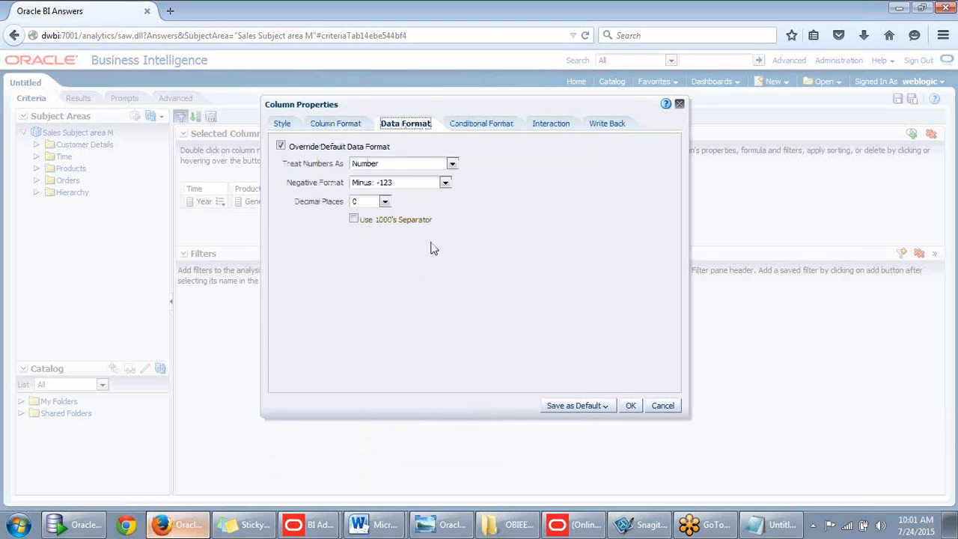
left_click(636, 405)
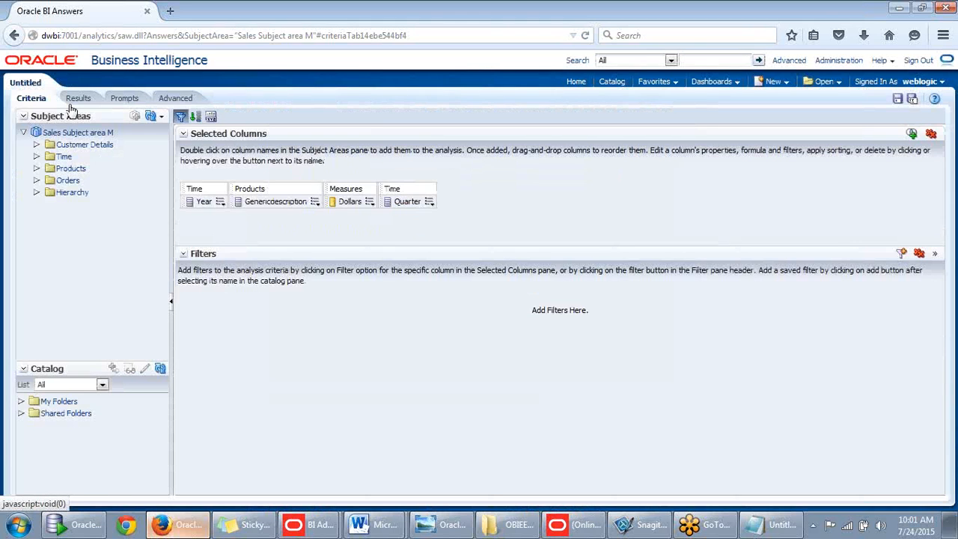
left_click(78, 99)
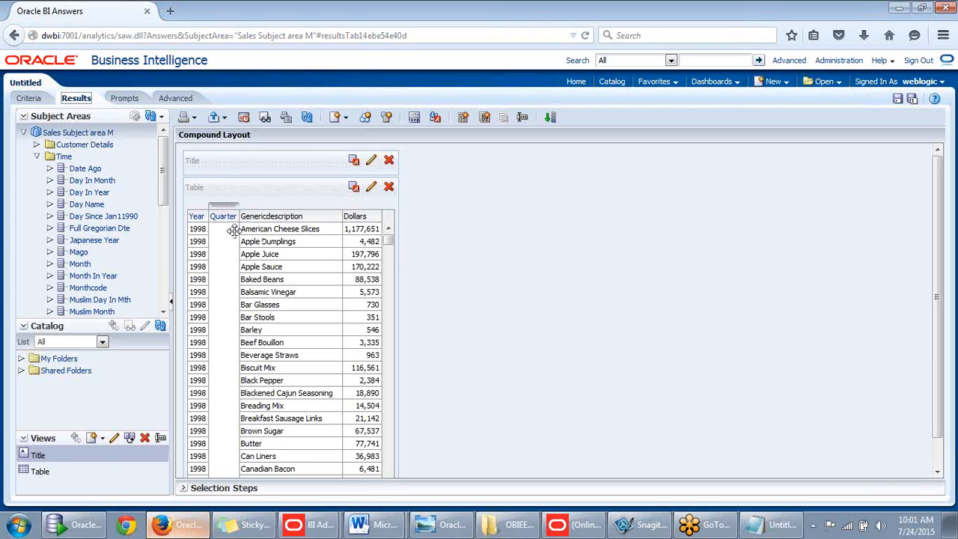
left_click(30, 98)
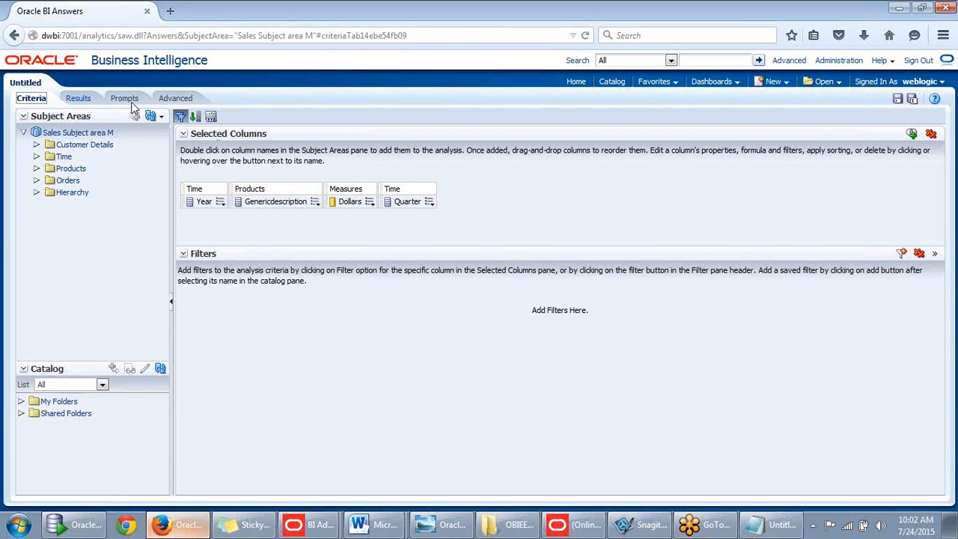
- Replace all columns with Time > Quarter and Orders > Measures > Dollars, then run the results
left_click(931, 135)
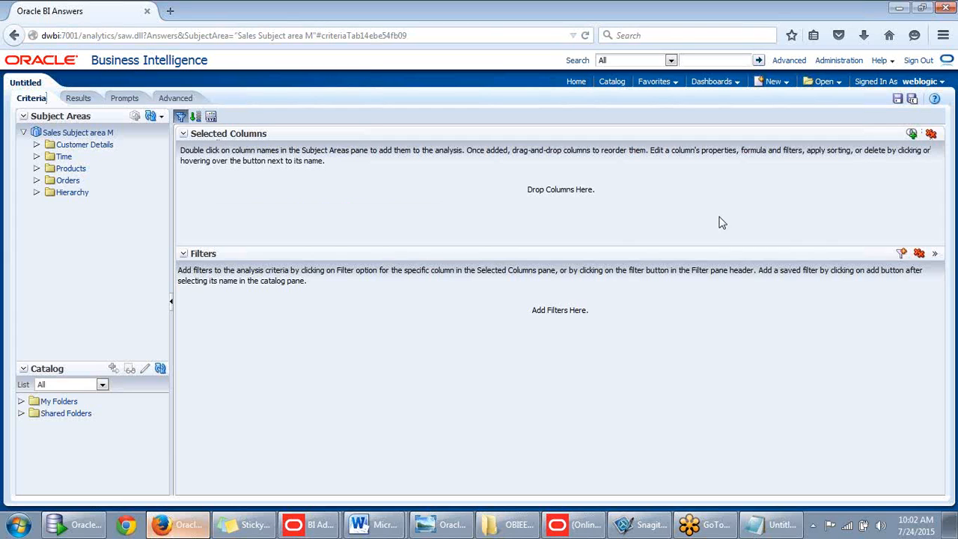
left_click(37, 157)
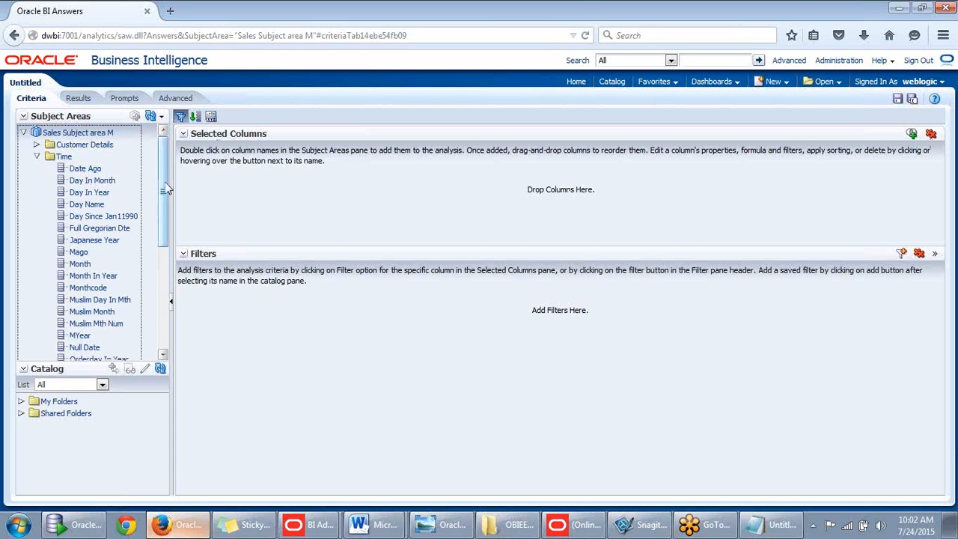
left_click_drag(161, 171, 159, 276)
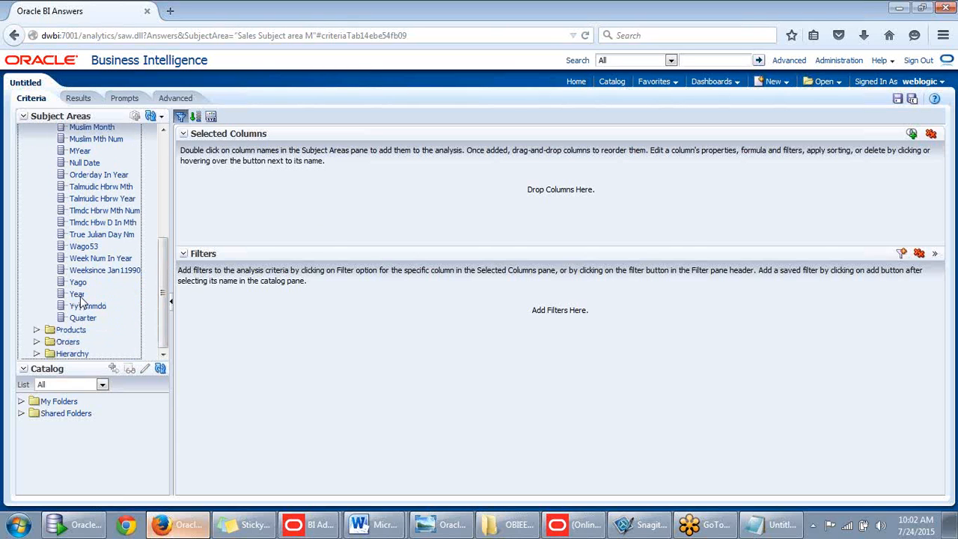
left_click_drag(79, 318, 209, 220)
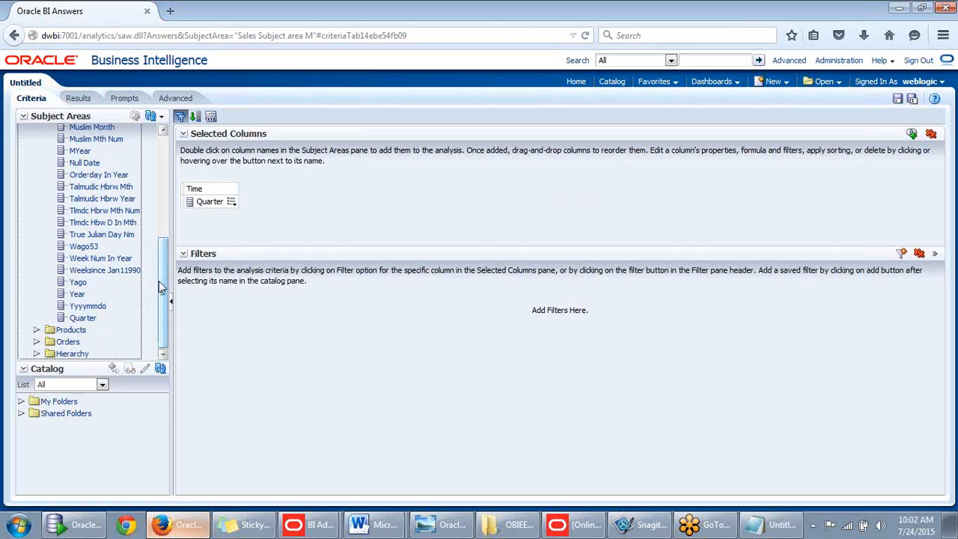
left_click(36, 341)
scroll(164, 279, "down", 1)
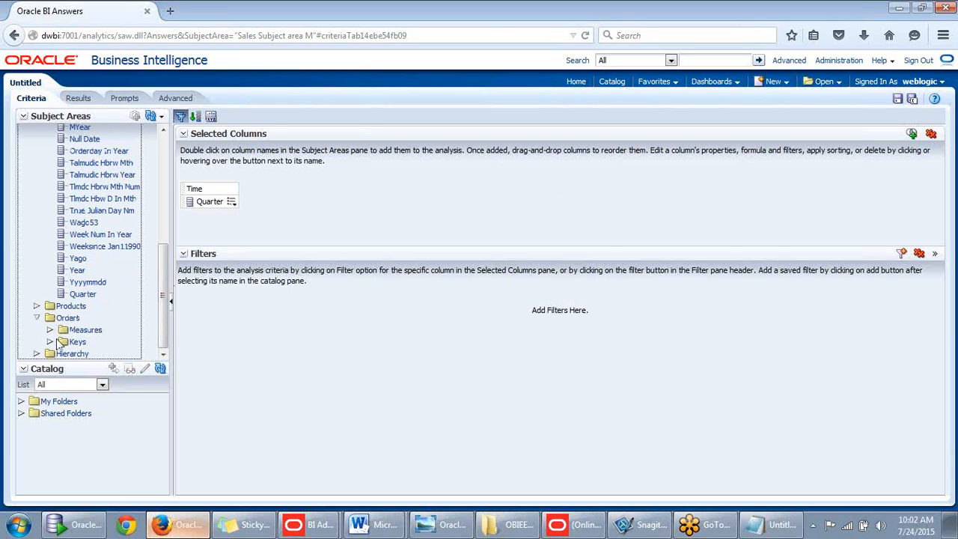
left_click(50, 330)
left_click_drag(84, 340, 333, 213)
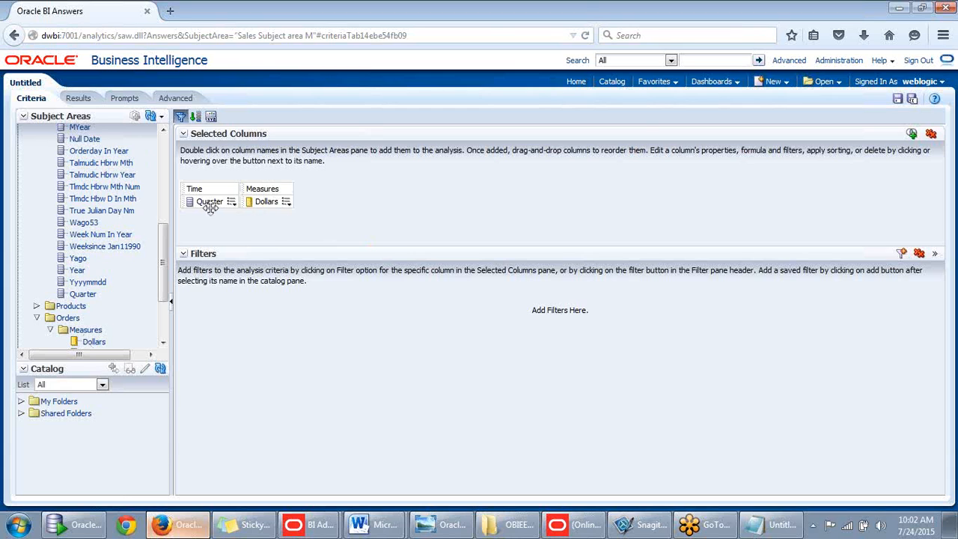
left_click(78, 98)
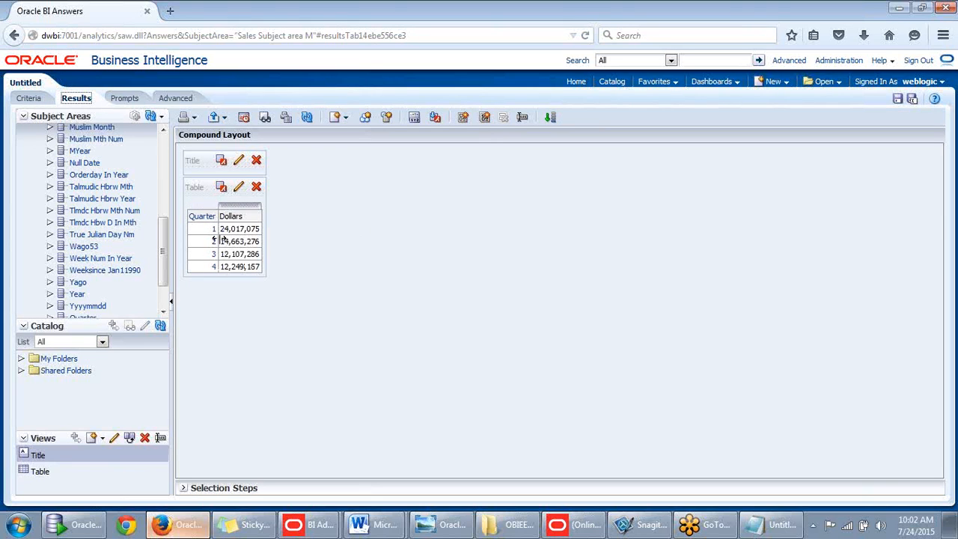
- Drill Quarter 1 down to Month, then February down to daily Yyyymmdd Dollars rows
left_click(215, 233)
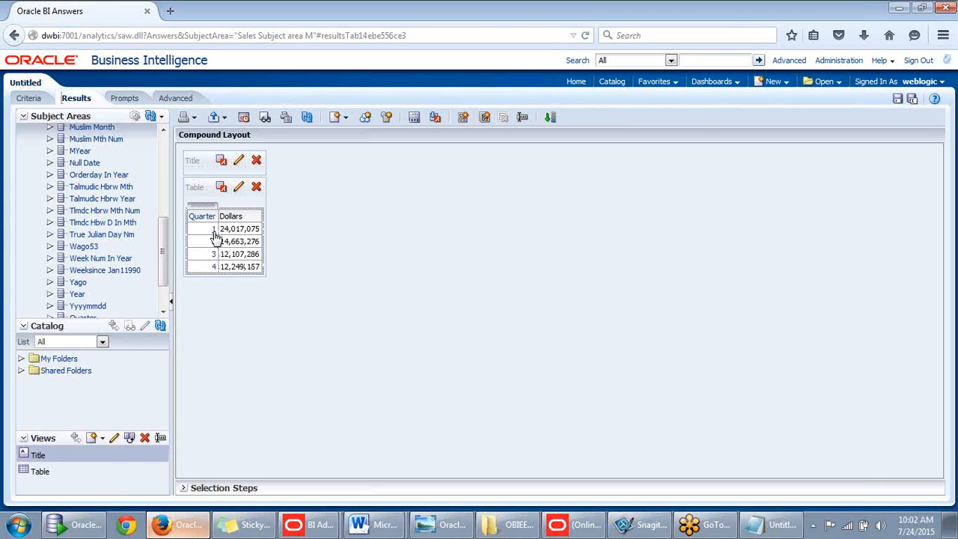
left_click(214, 232)
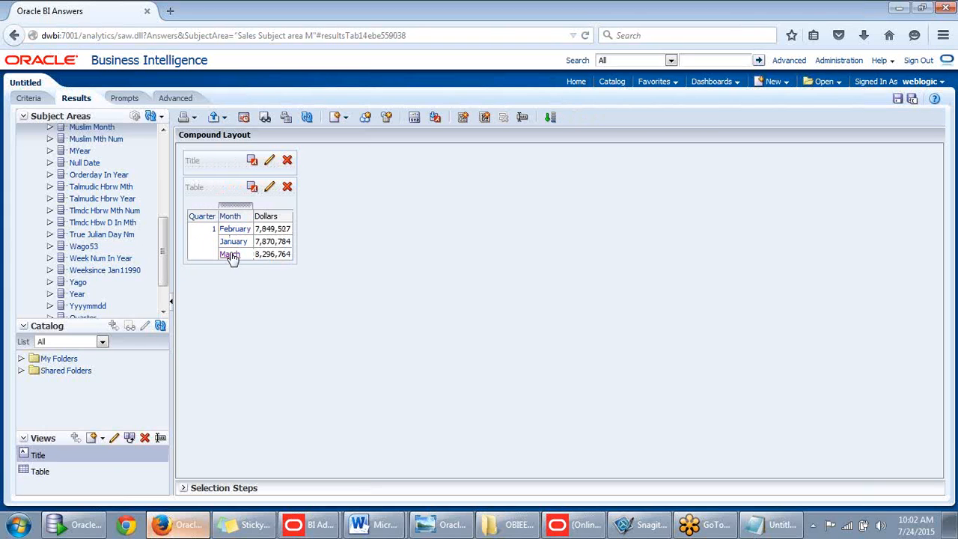
left_click(234, 244)
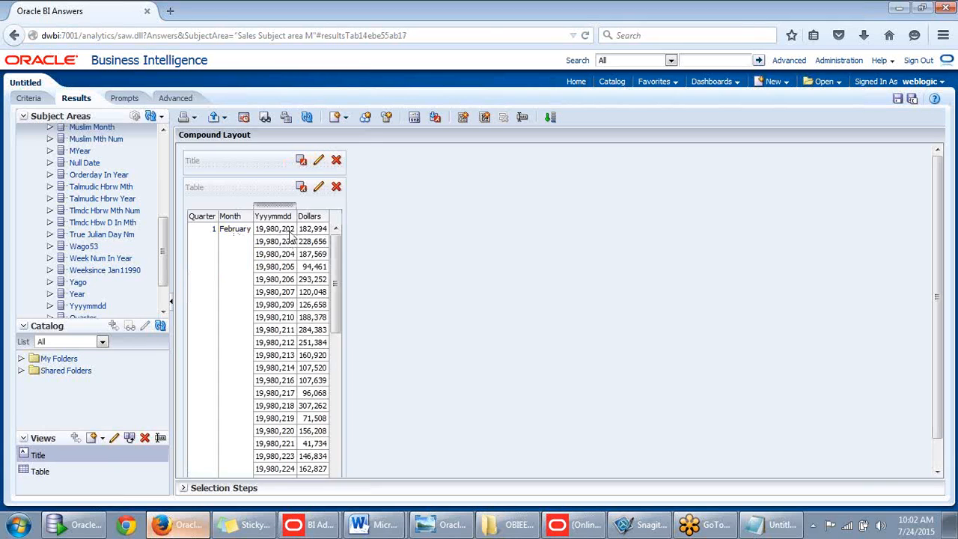
left_click_drag(335, 257, 347, 202)
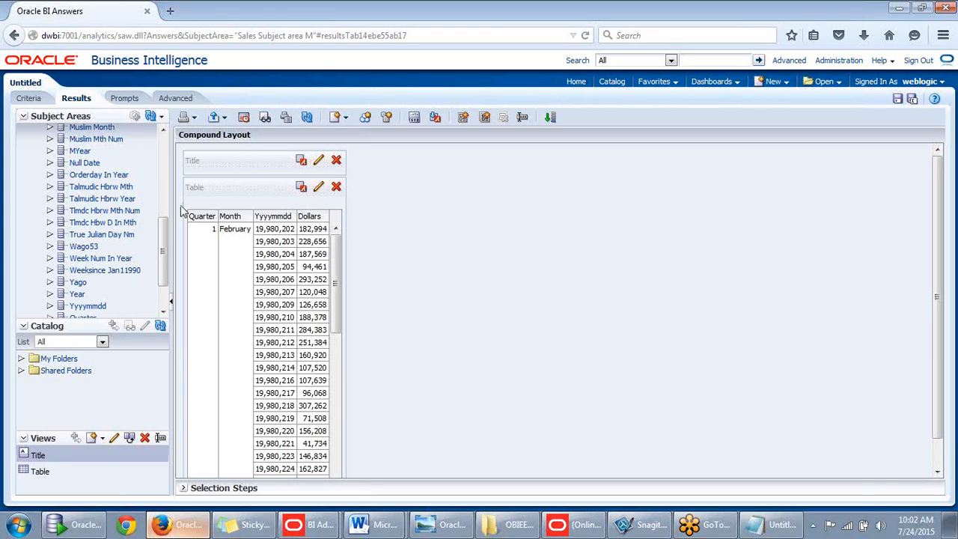
left_click_drag(338, 258, 344, 232)
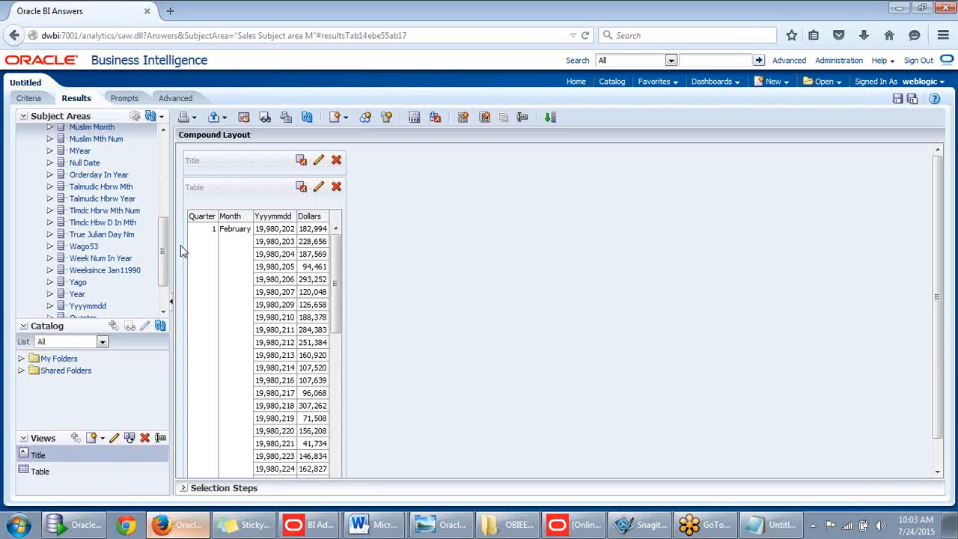